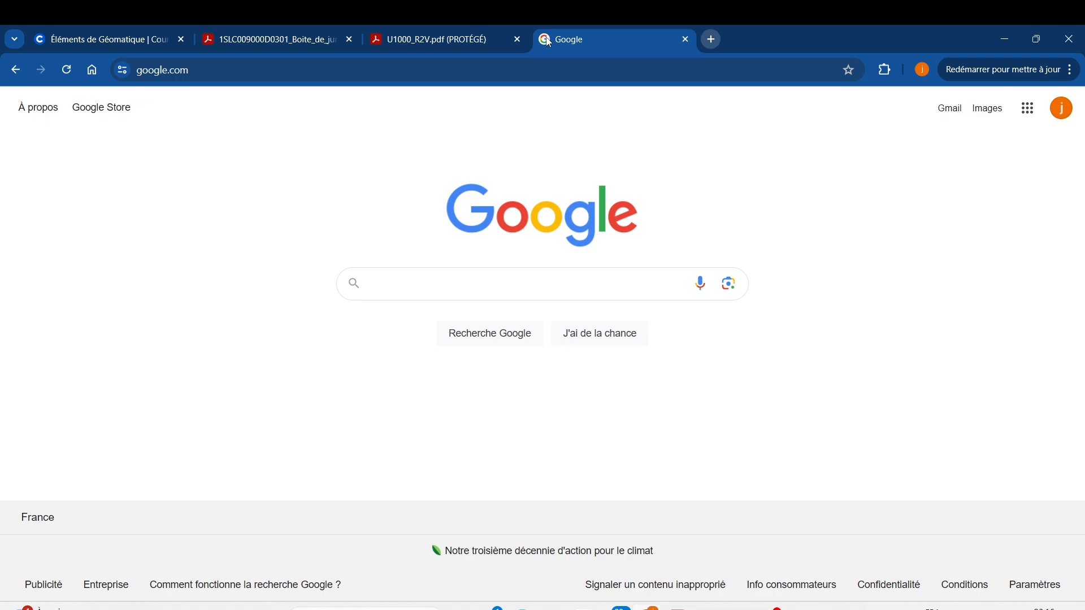
Step: Search Google for geoportail and open the official Géoportail site
type("geopor")
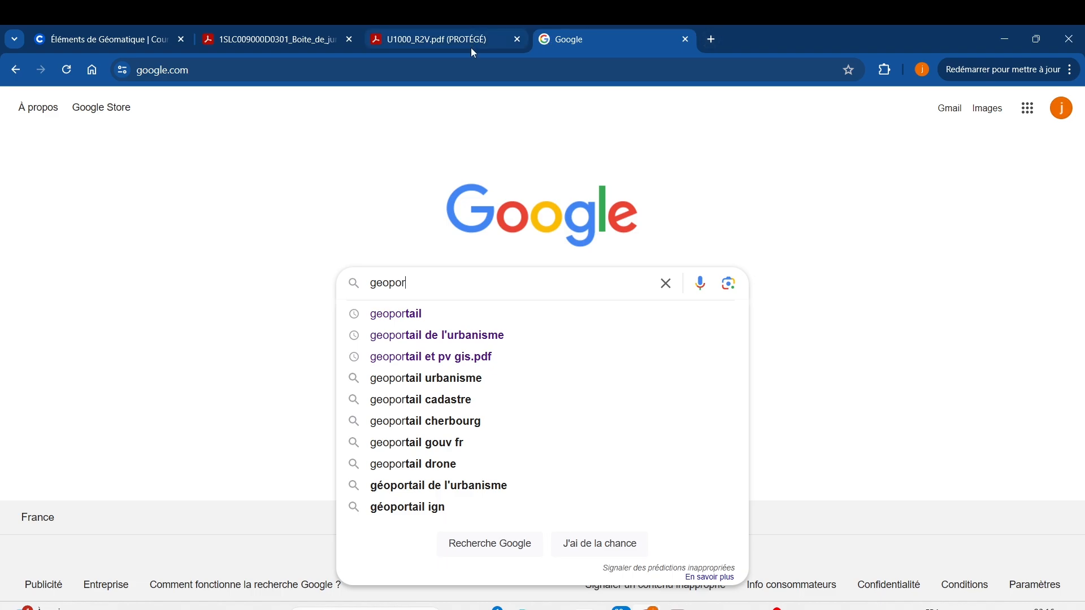
left_click(433, 316)
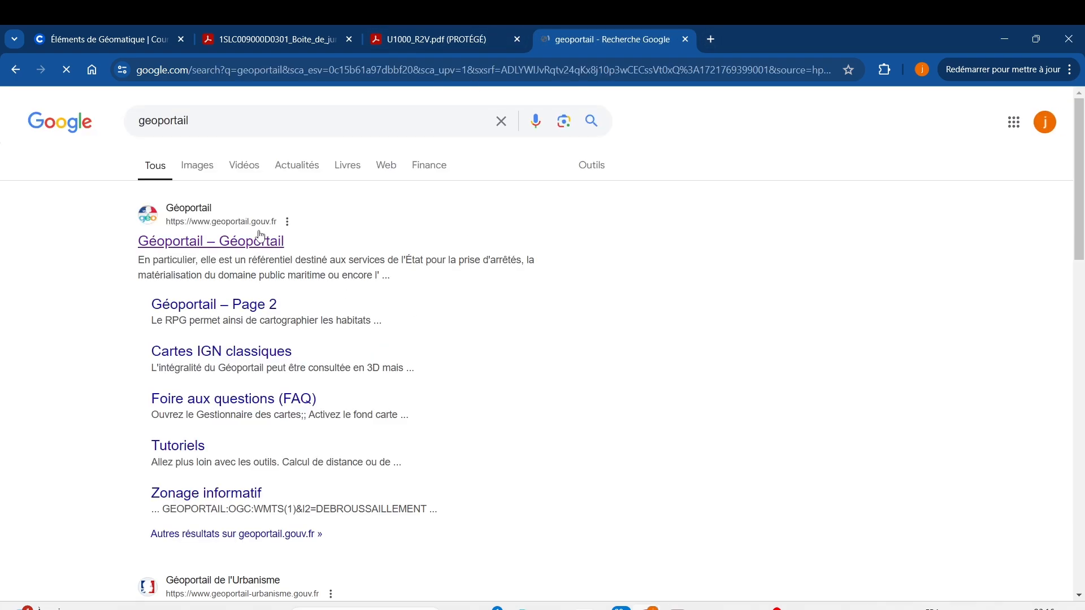
left_click(258, 243)
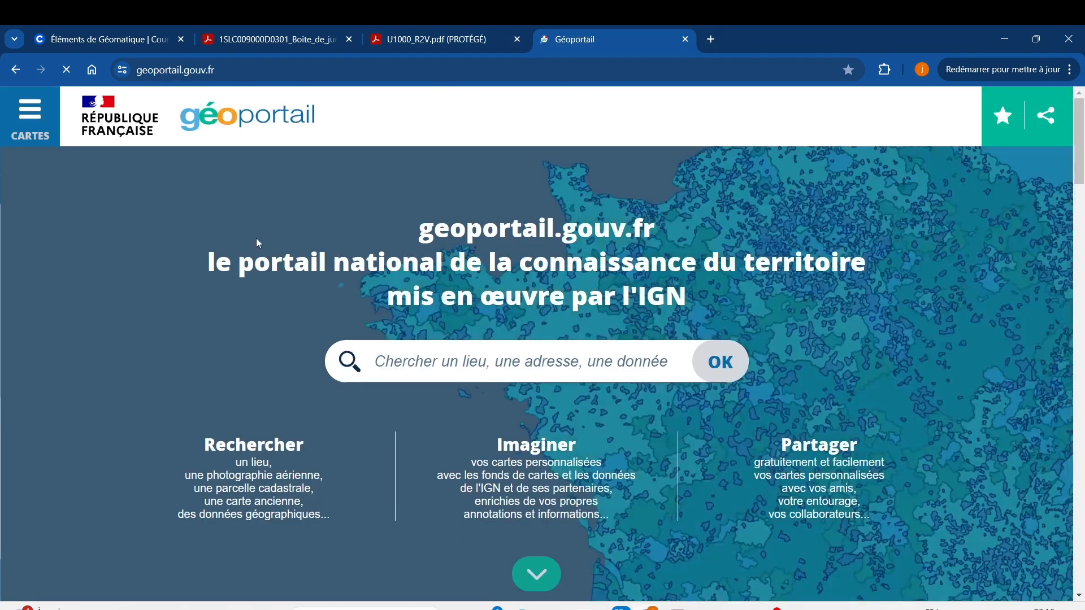
Step: Try to find "Eurodislog saint ouen" with the portal's place search and clear the query
left_click(485, 370)
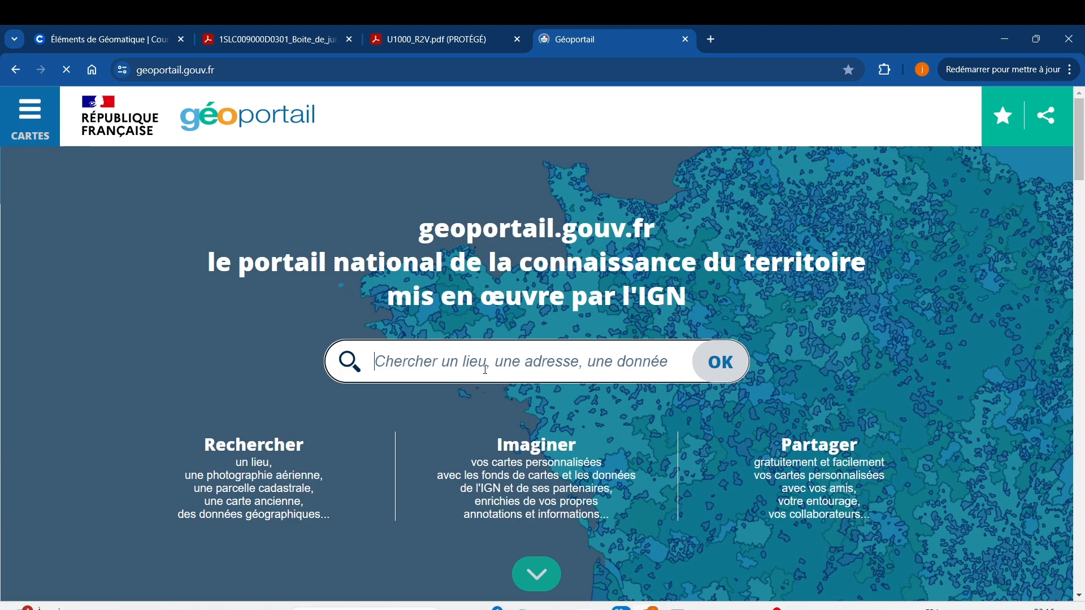
type("Eurodi")
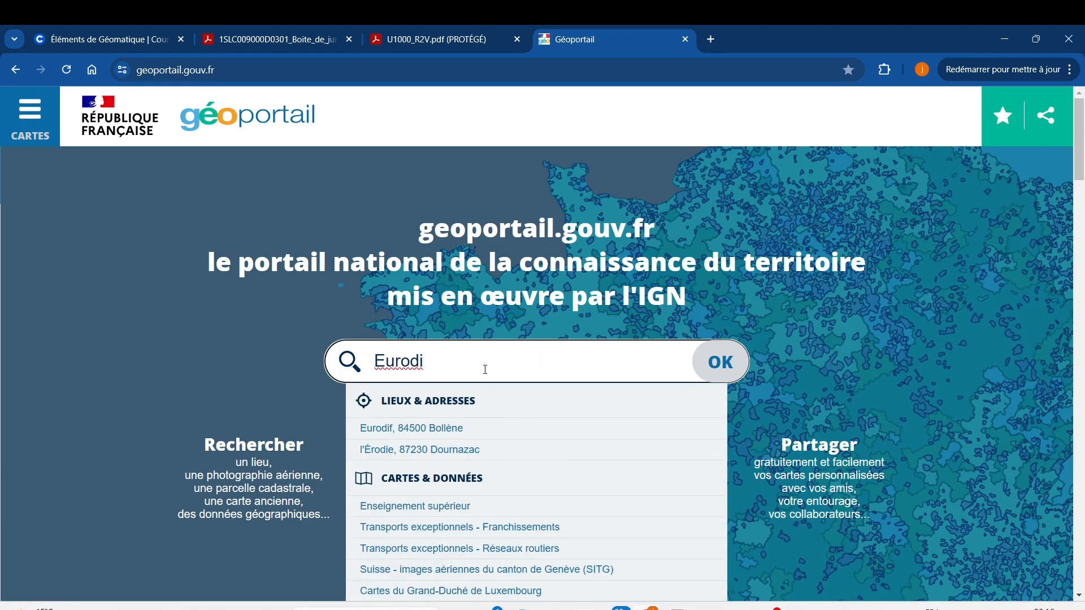
type("slog")
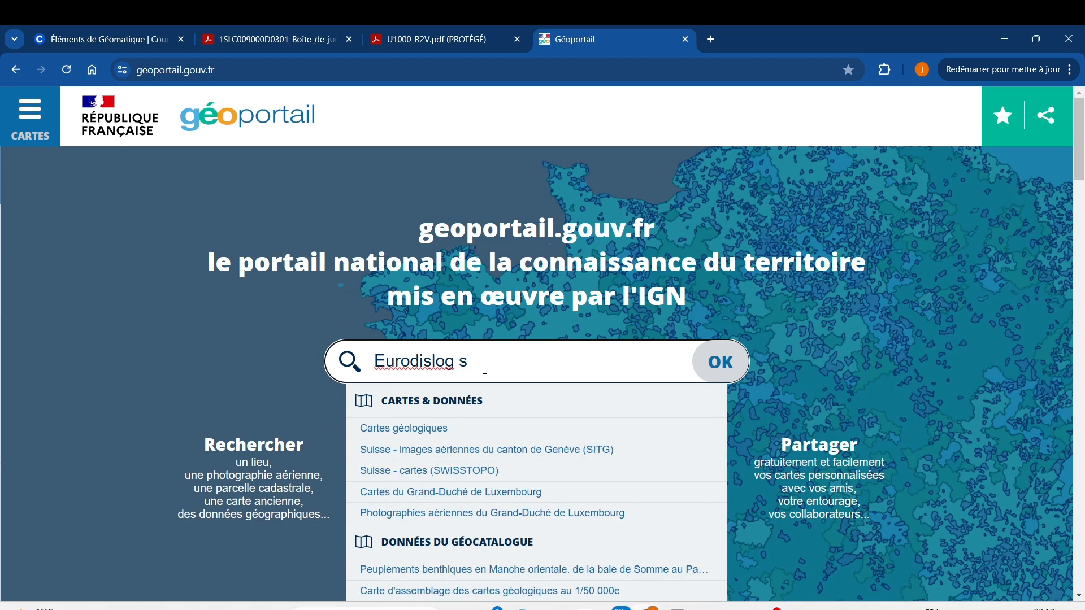
type("saint")
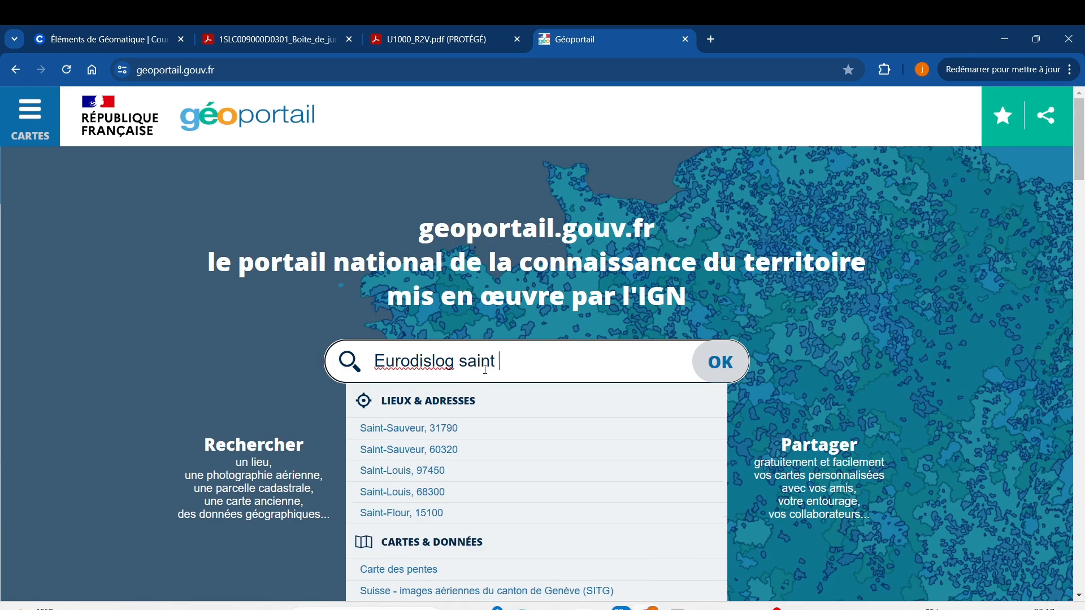
type(" ouen")
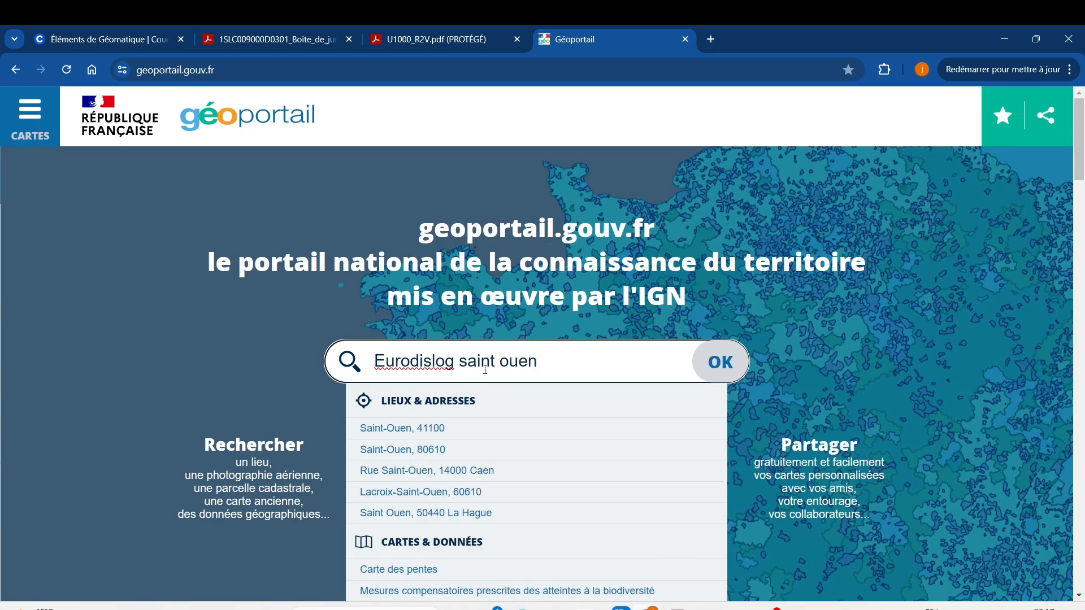
key("BackSpace")
key("BackSpace")
key("BackSpace")
key("BackSpace")
key("BackSpace")
key("BackSpace")
key("BackSpace")
key("BackSpace")
key("BackSpace")
key("BackSpace")
key("BackSpace")
key("BackSpace")
key("BackSpace")
key("BackSpace")
key("BackSpace")
key("BackSpace")
key("BackSpace")
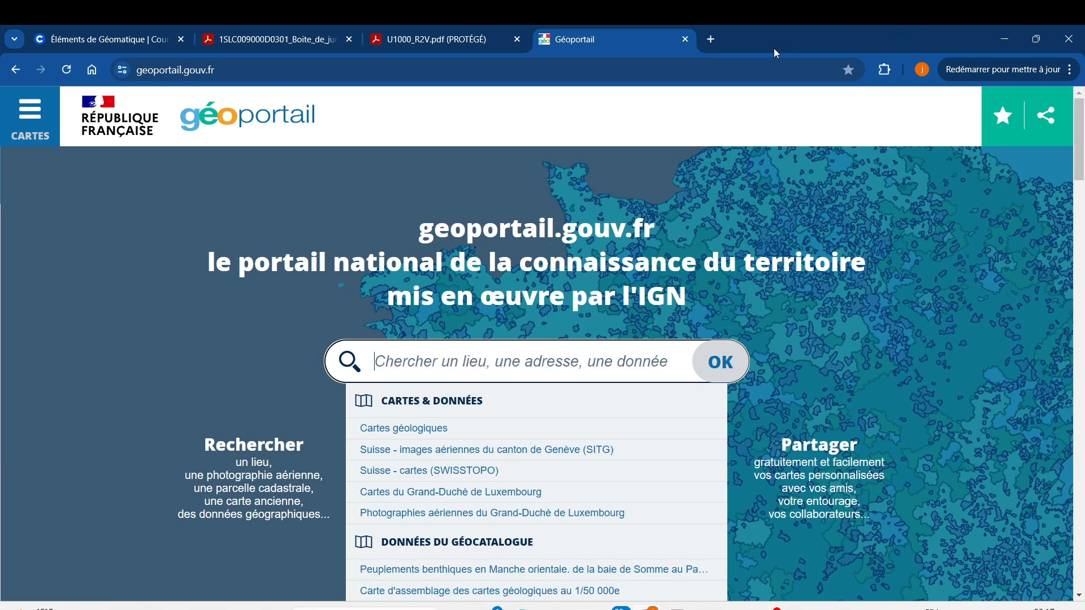
left_click(714, 43)
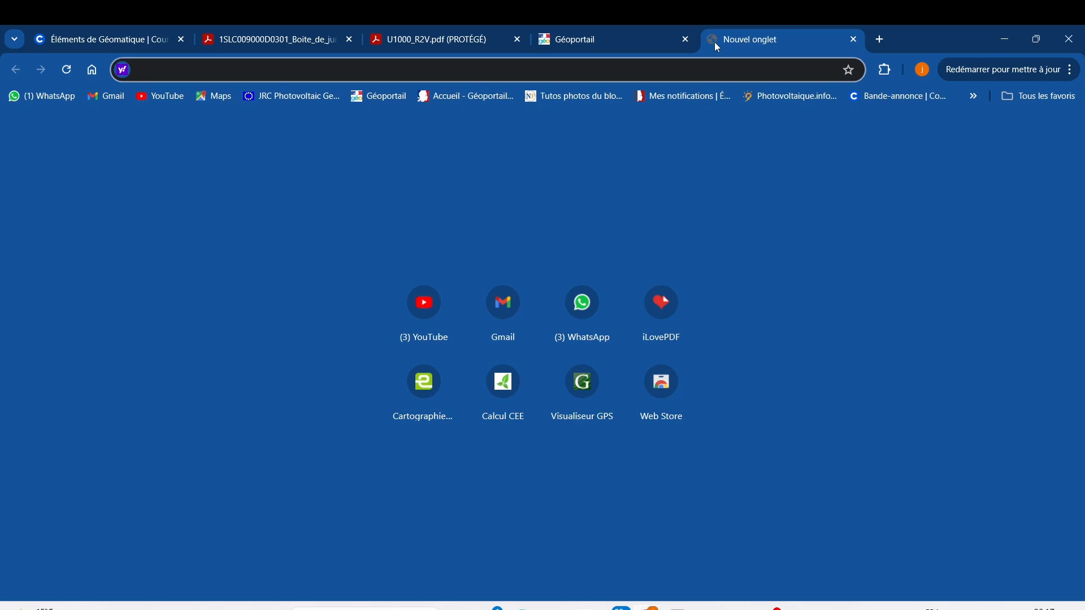
type("google.com")
key("Return")
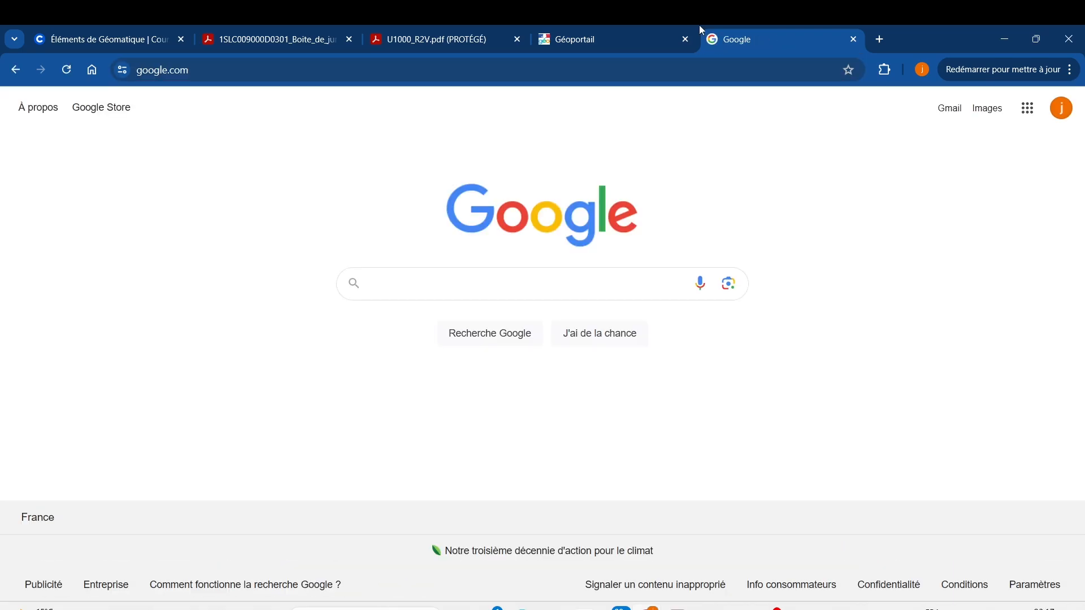
left_click(15, 70)
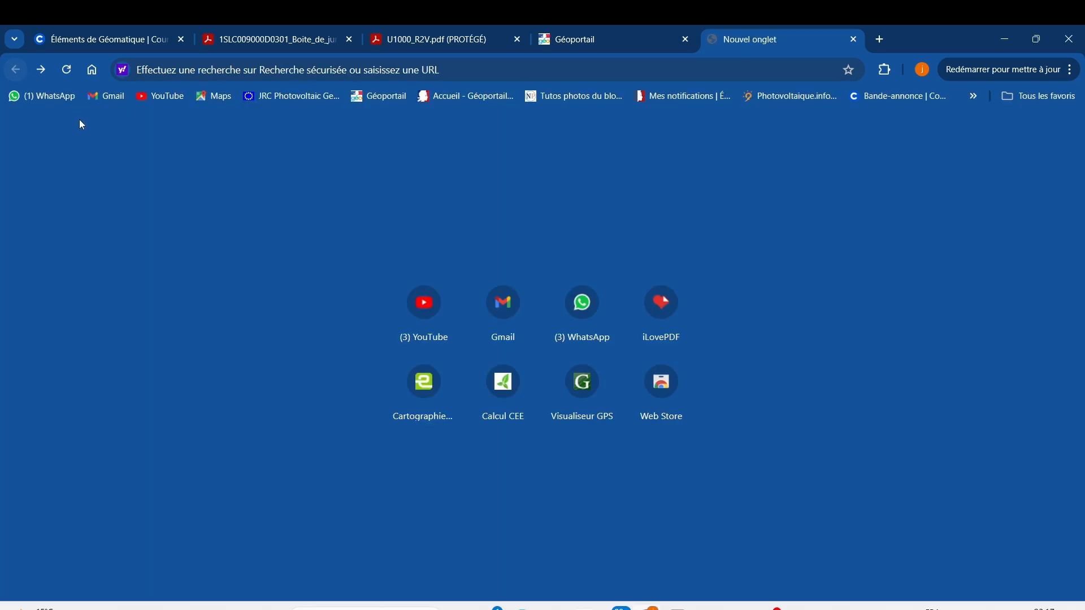
left_click(853, 39)
Step: Search Google for google maps in a new browser tab and open Google Maps
left_click(712, 39)
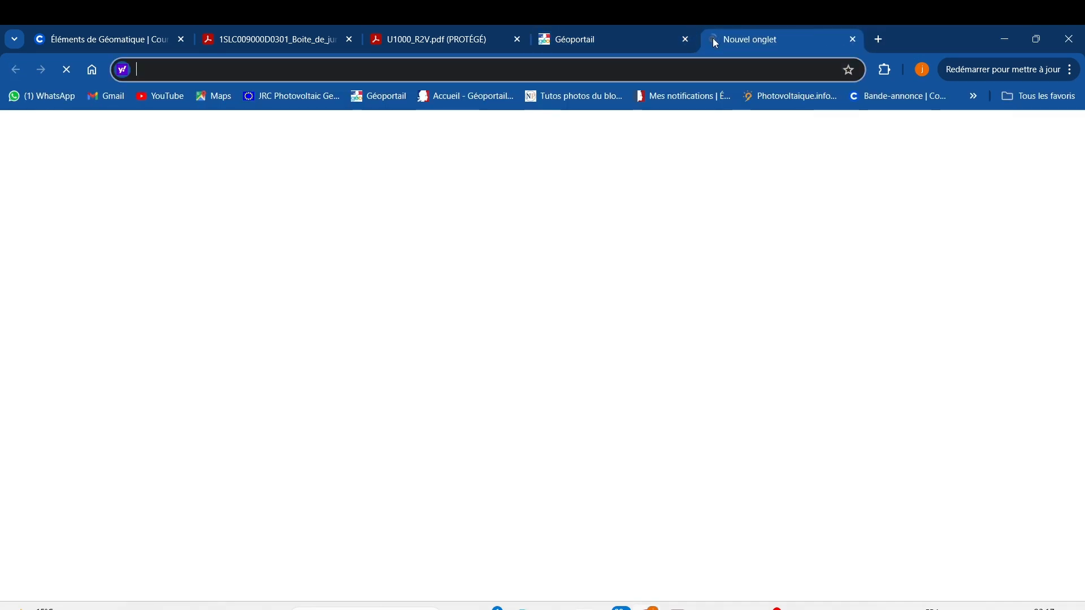
type("g")
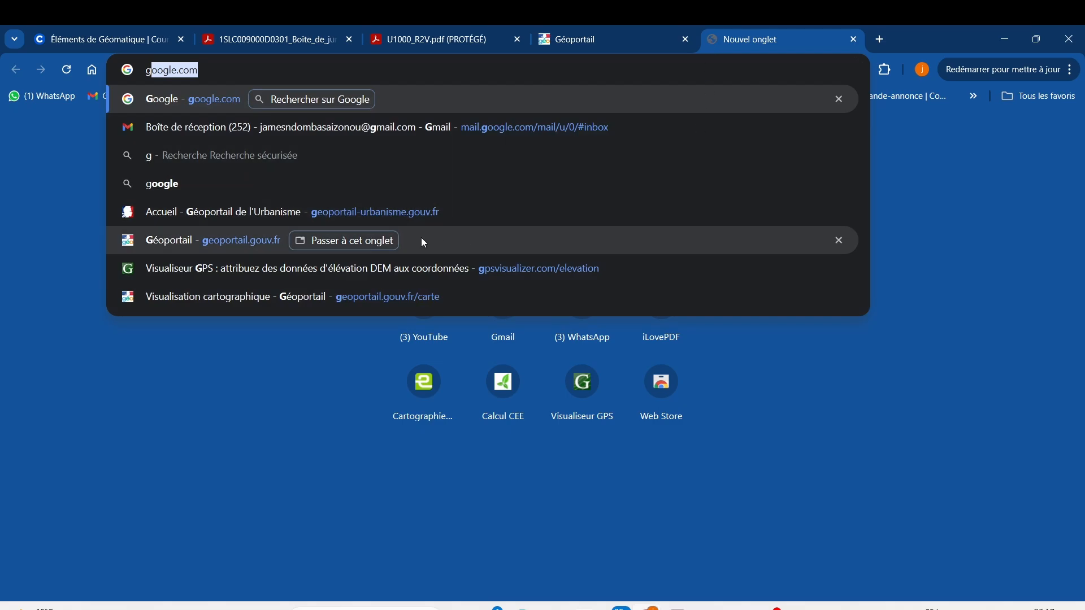
key("Return")
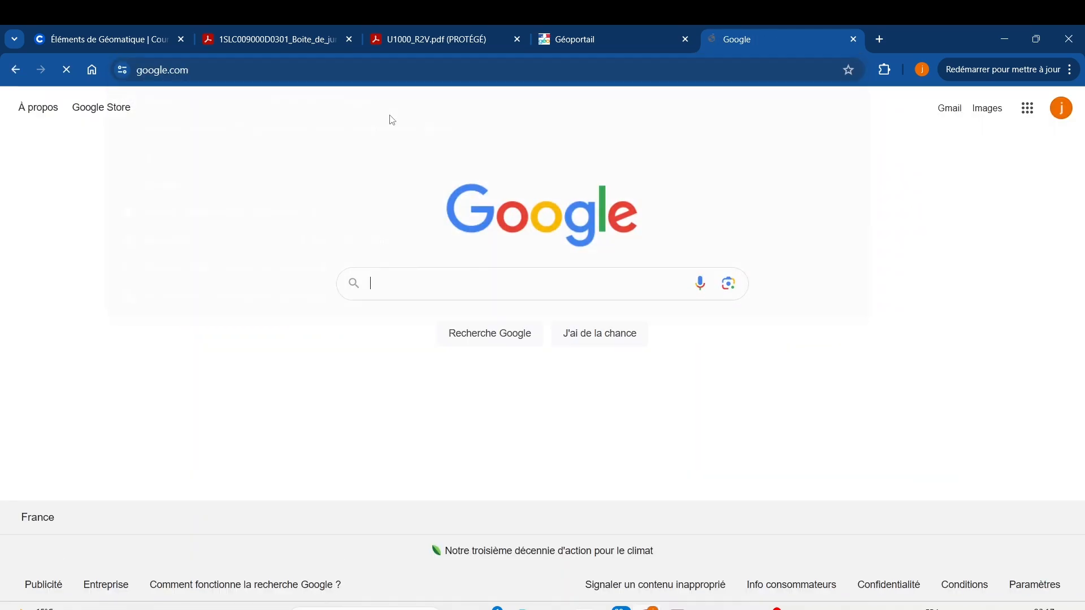
type("goo")
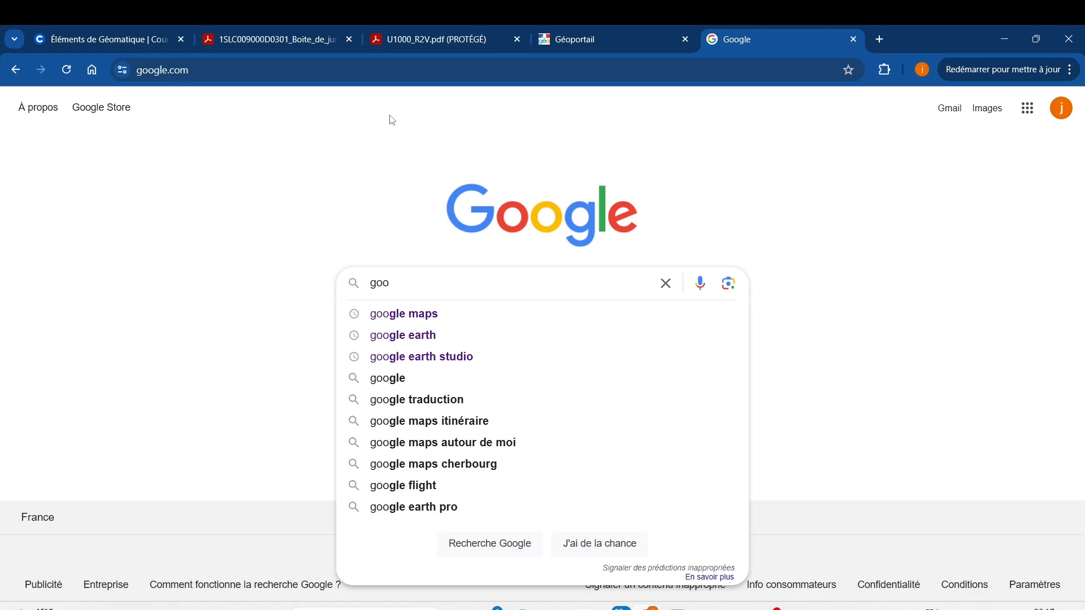
left_click(405, 315)
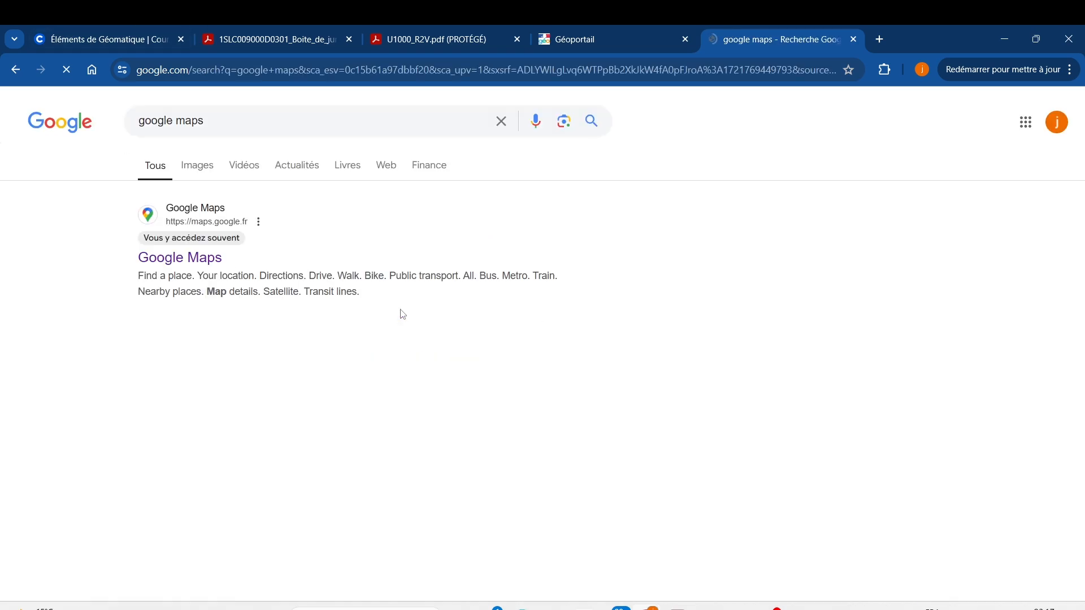
left_click(207, 262)
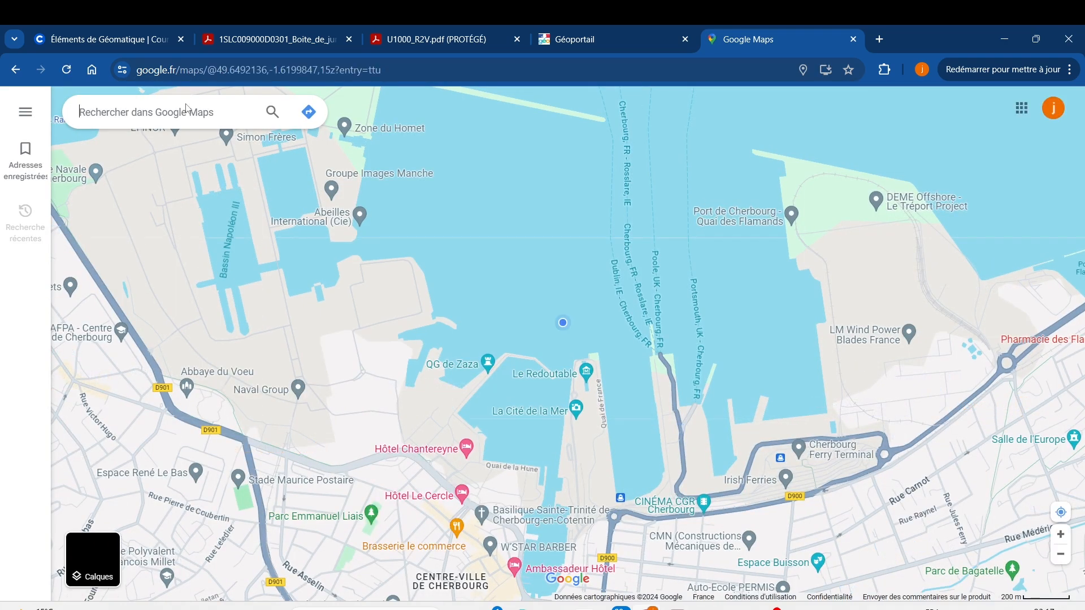
Step: Find the EURODISLOG site in Saint-Ouen-l'Aumône on the map and copy the coordinates of its marker
type("eurod")
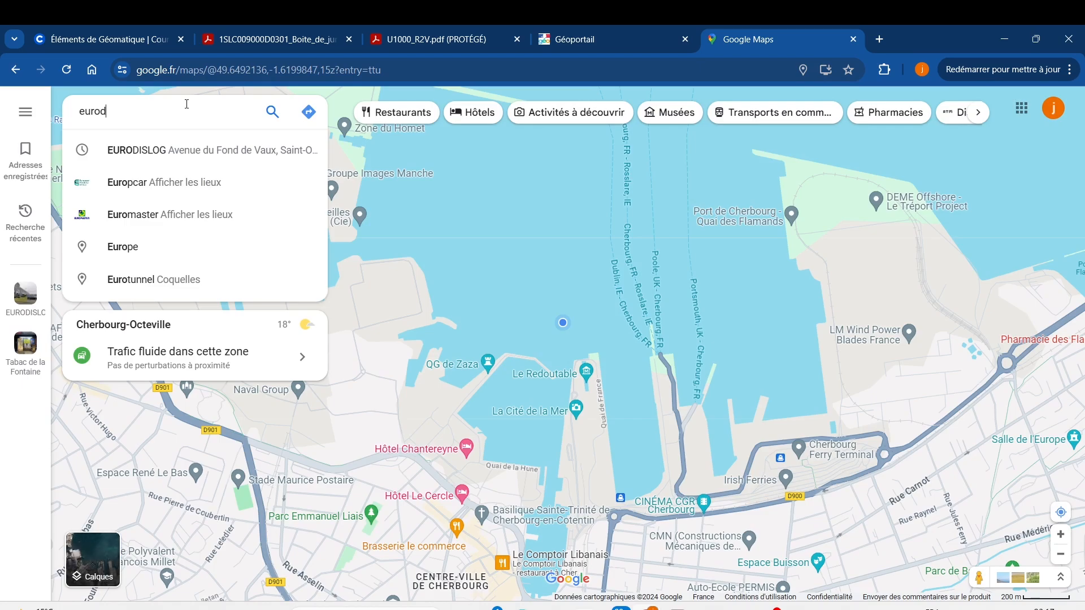
type("ilo")
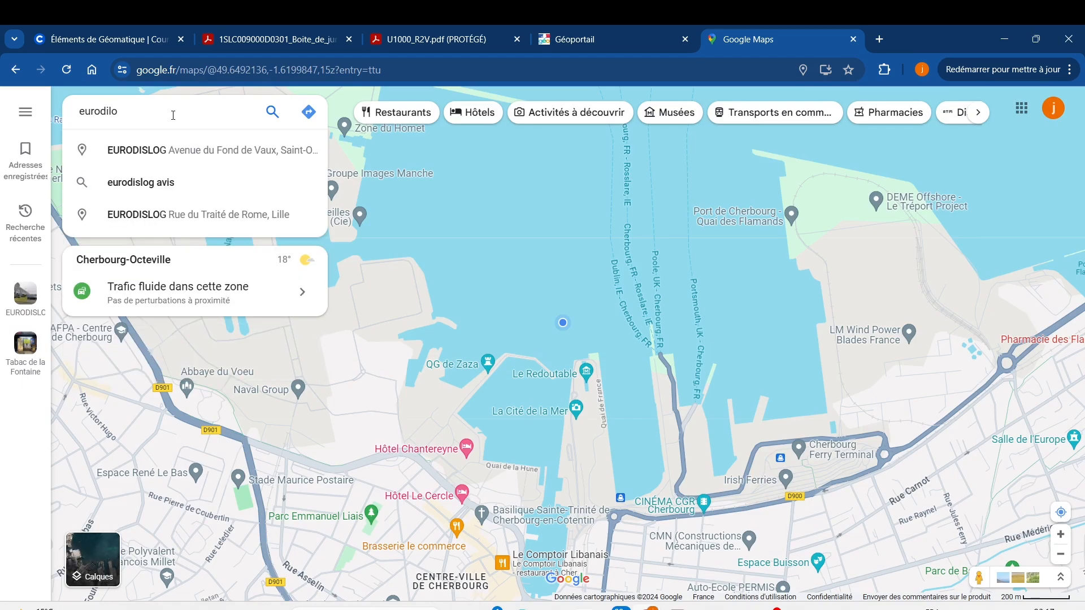
left_click(181, 156)
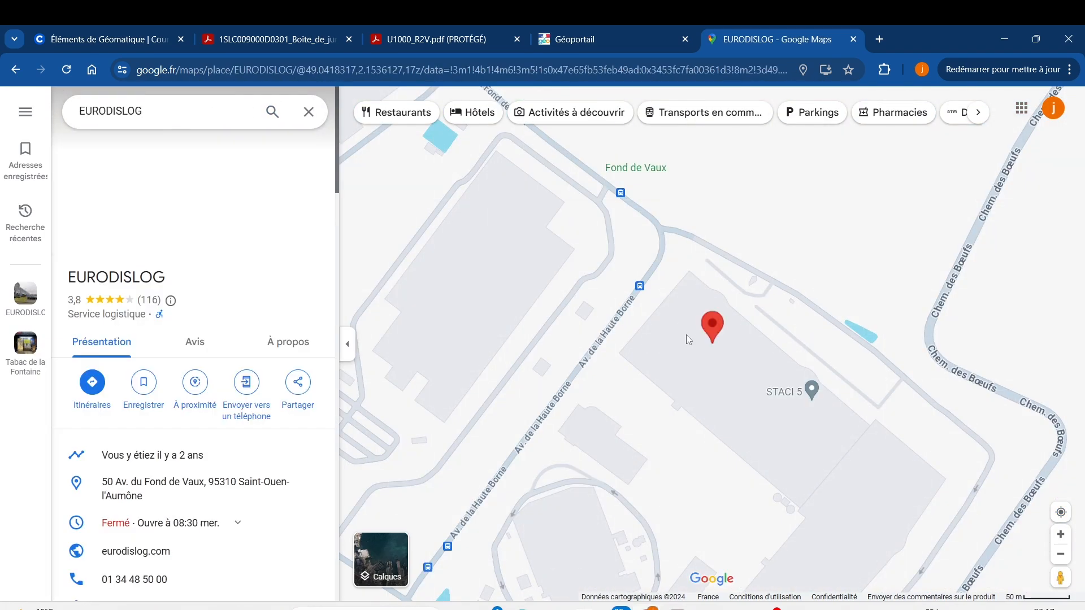
right_click(717, 341)
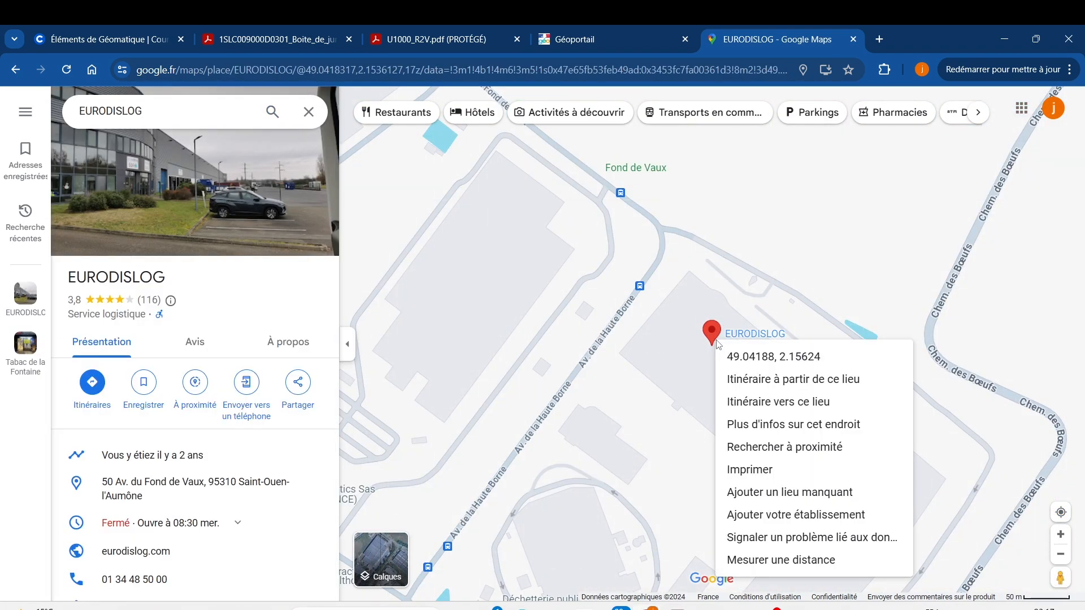
left_click(767, 362)
Step: Switch back to Géoportail and go to the copied coordinates 49.04188087142201, 2.1562412468018146
left_click(608, 42)
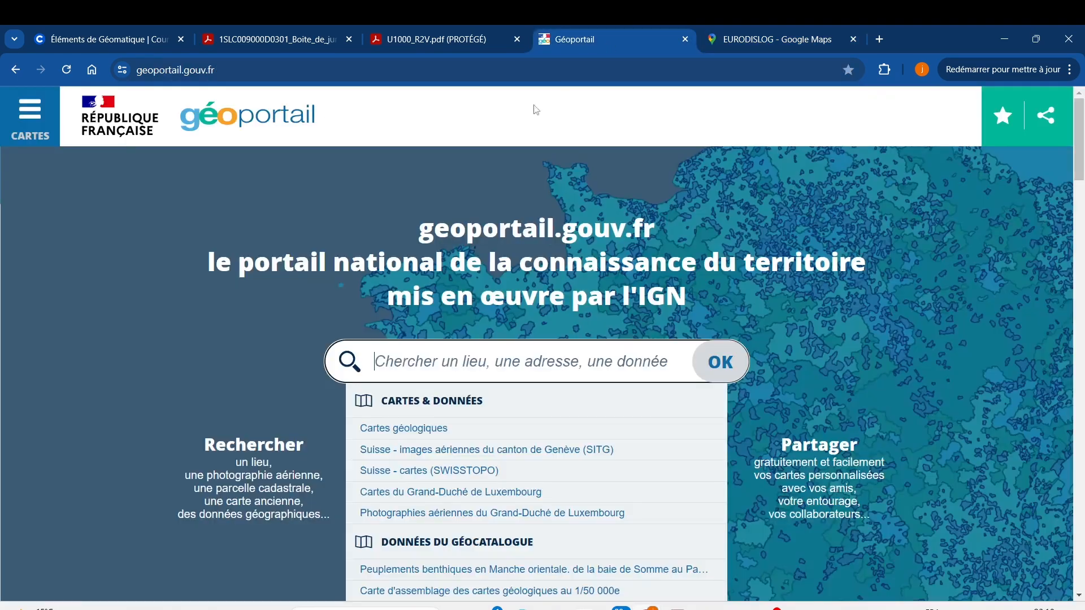
left_click(467, 362)
type("49.04188087142201, 2.1562412468018146")
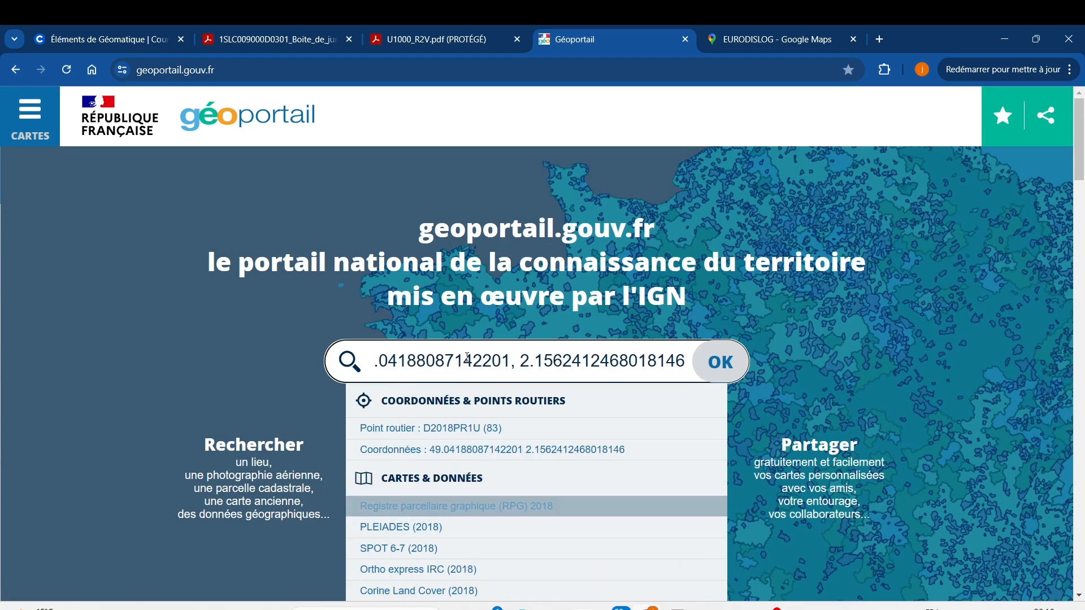
key("Return")
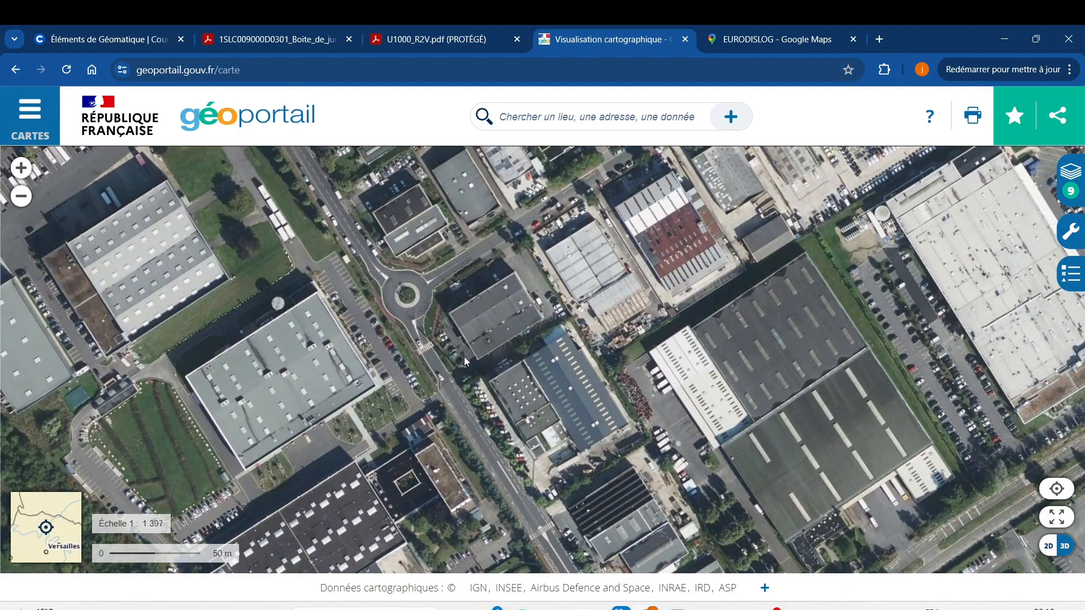
Step: Look up the address and coordinates of a point just north of the small roundabout, and close the information box
scroll(450, 363, "down", 2)
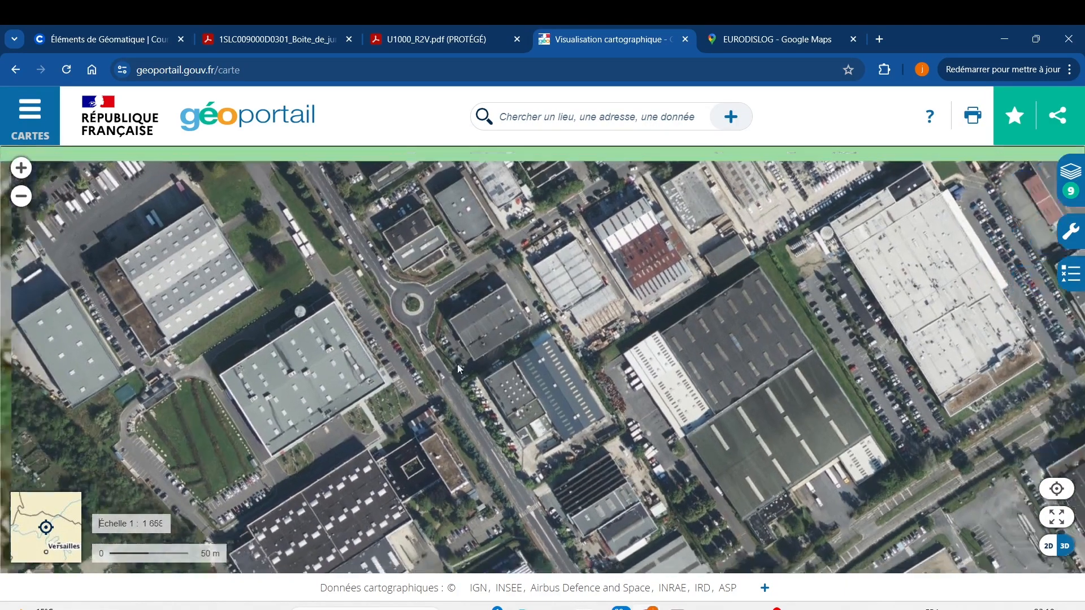
scroll(511, 365, "down", 2)
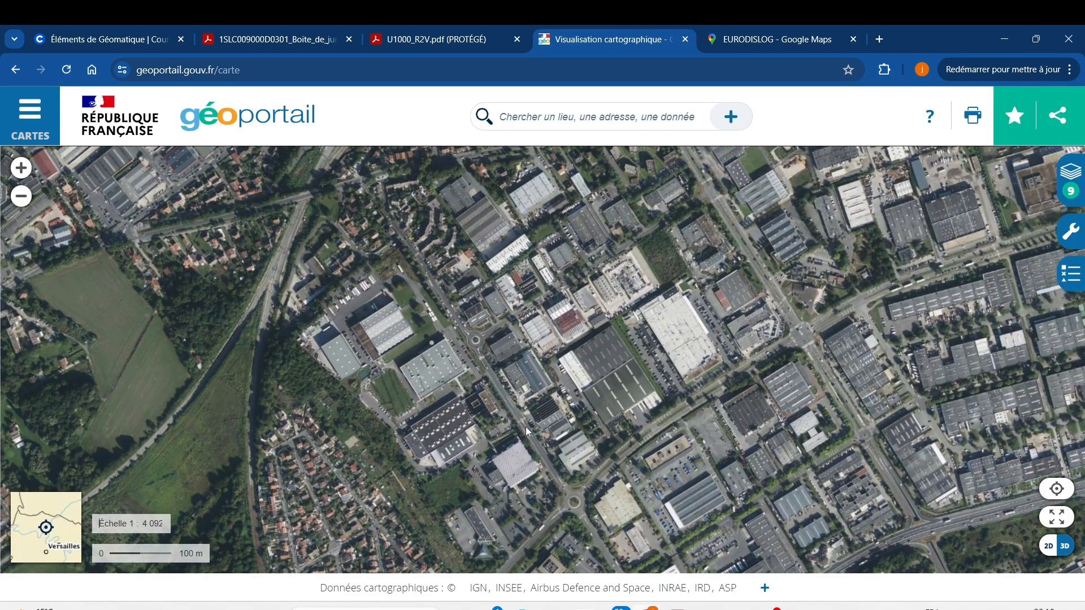
right_click(487, 315)
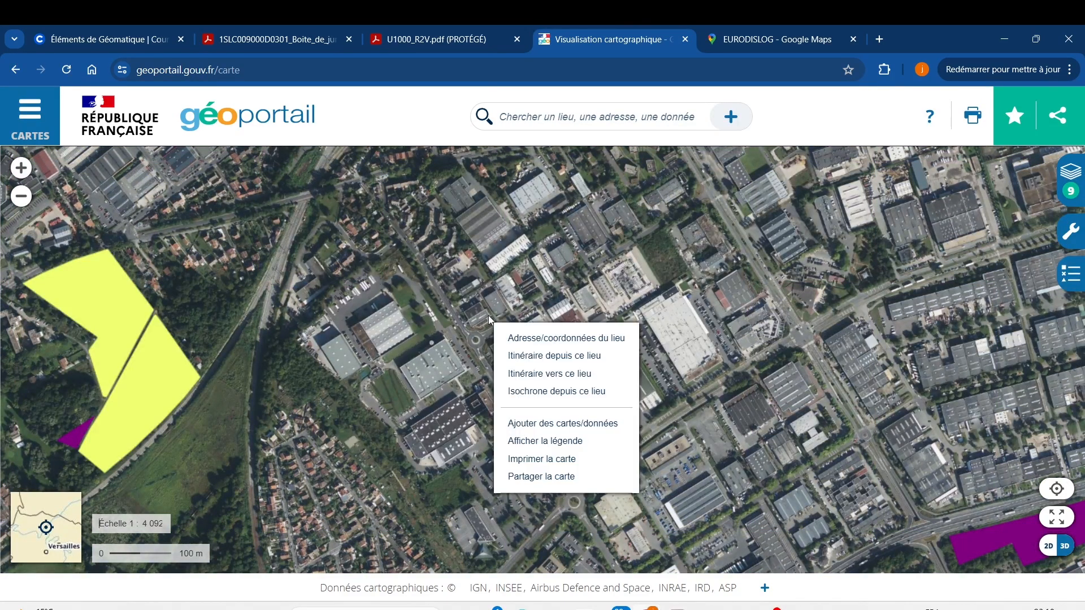
left_click(524, 333)
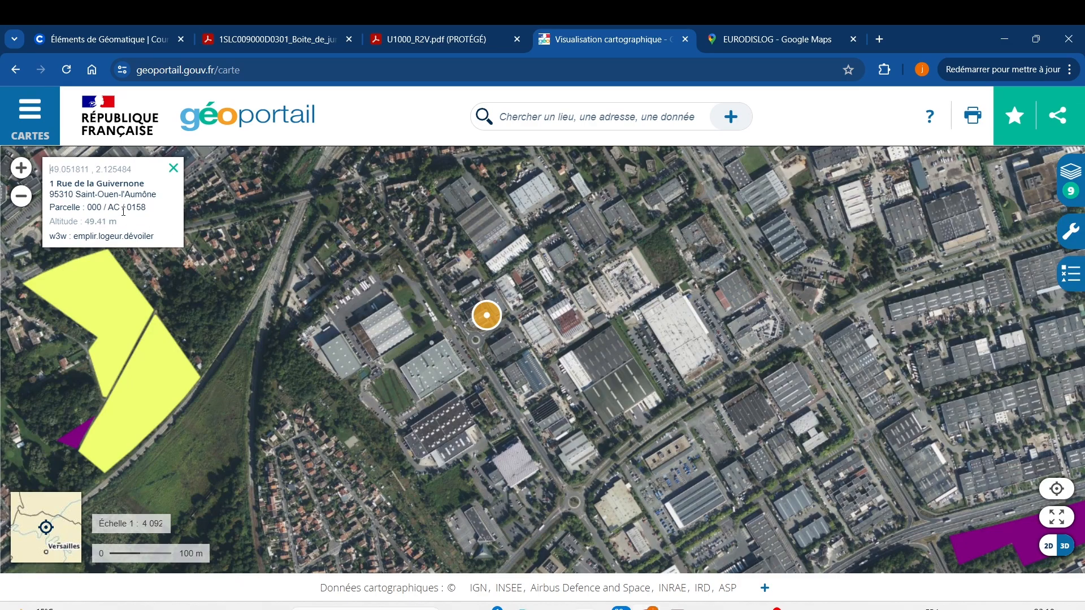
left_click(172, 168)
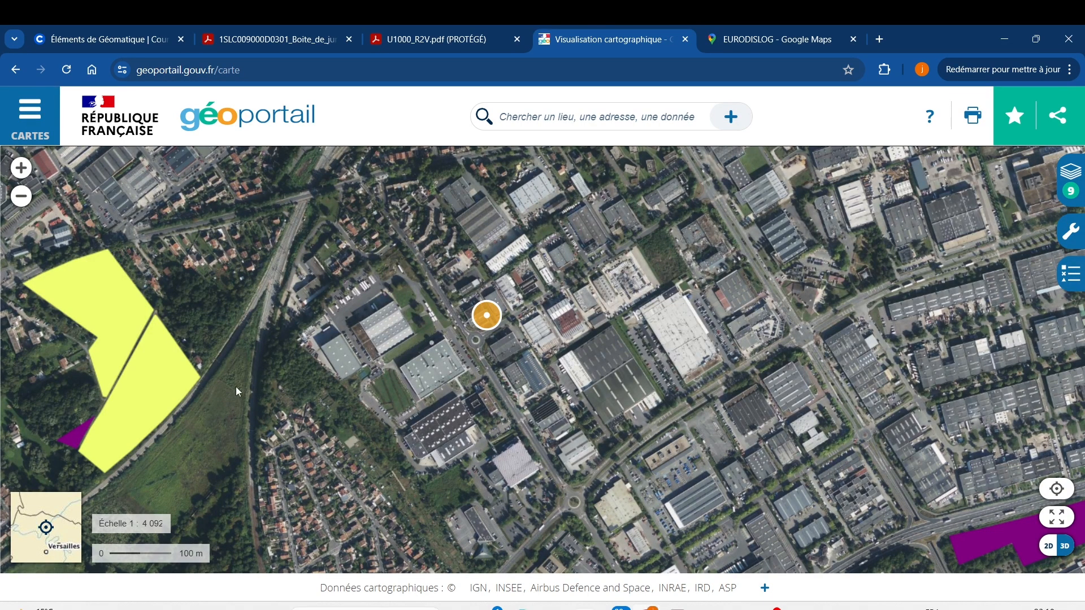
Step: Browse the complete list of available base maps and close the map catalogue
left_click(35, 112)
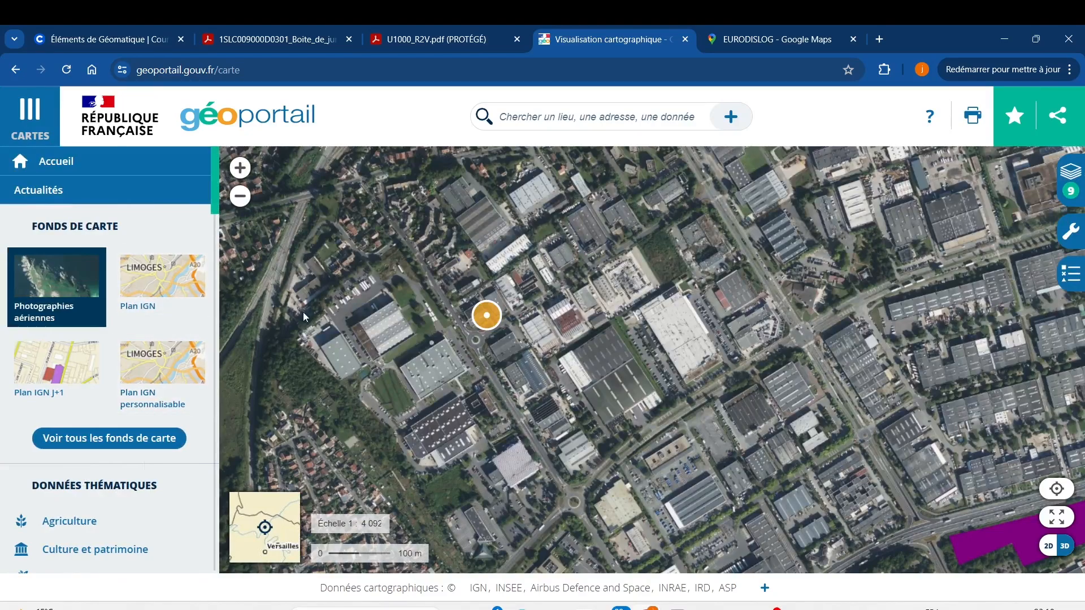
left_click(147, 440)
scroll(136, 469, "down", 10)
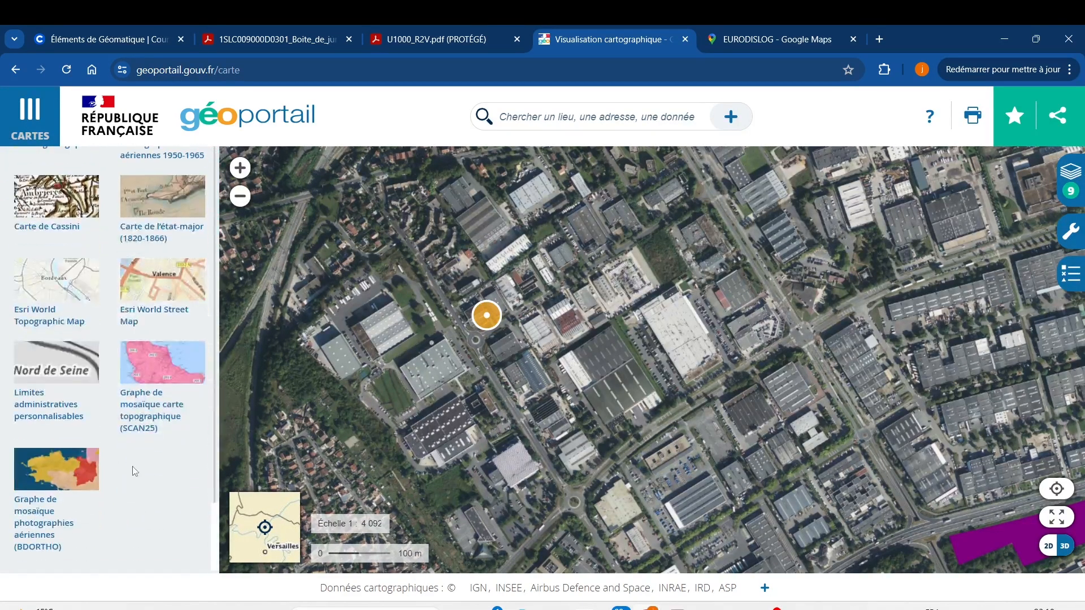
scroll(135, 324, "up", 6)
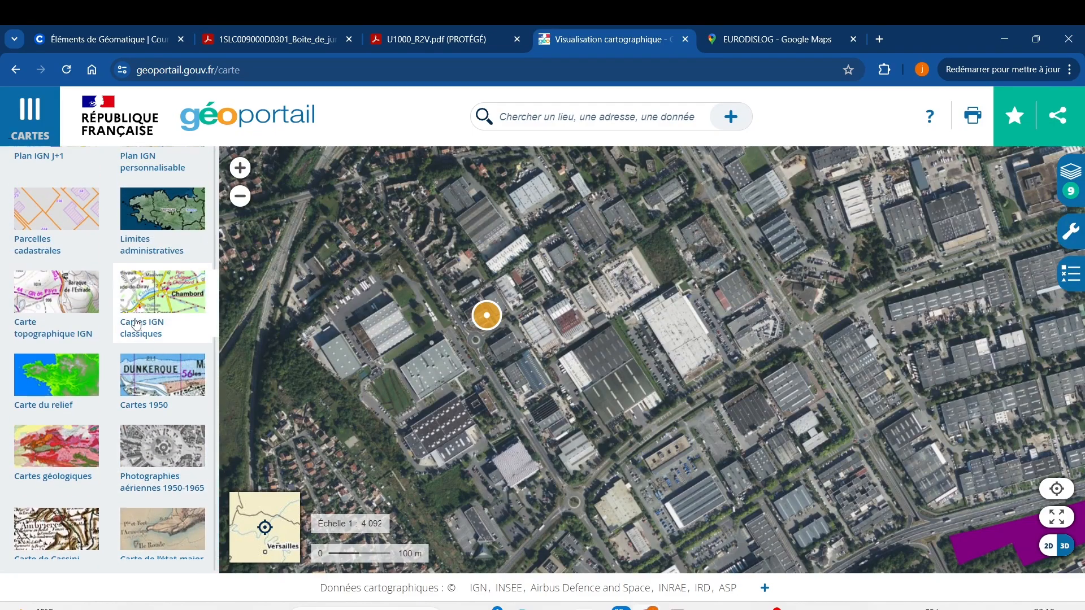
scroll(135, 323, "up", 3)
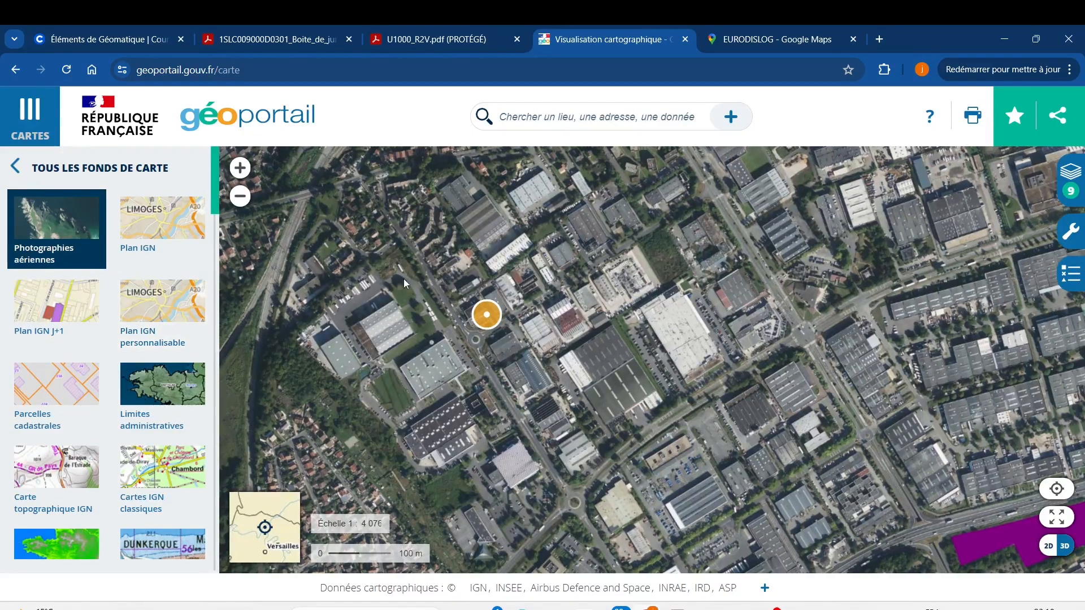
left_click(37, 118)
scroll(356, 432, "down", 2)
scroll(356, 428, "down", 1)
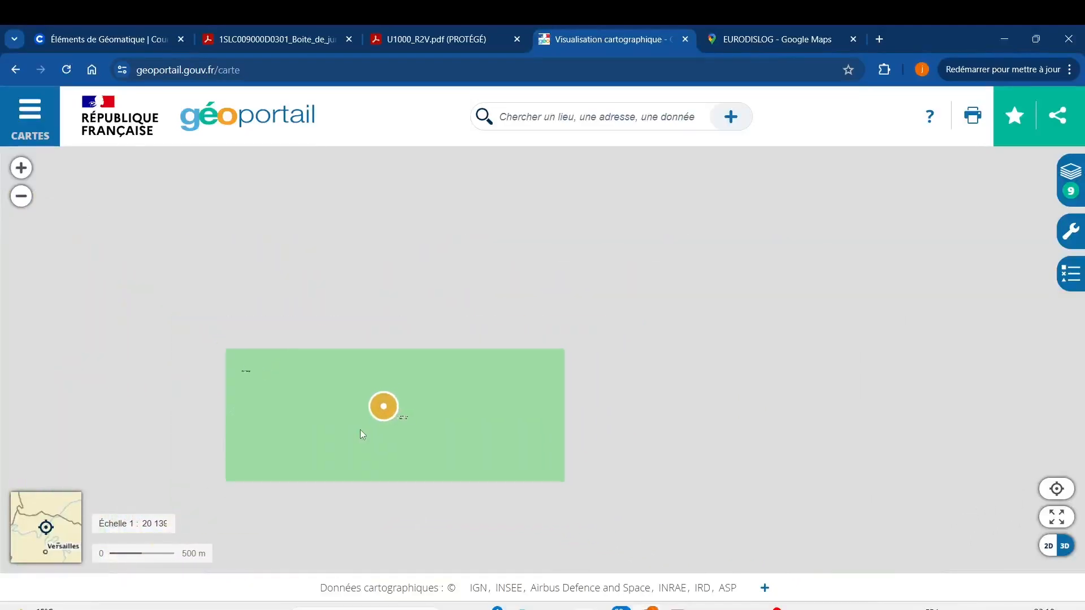
scroll(361, 429, "up", 3)
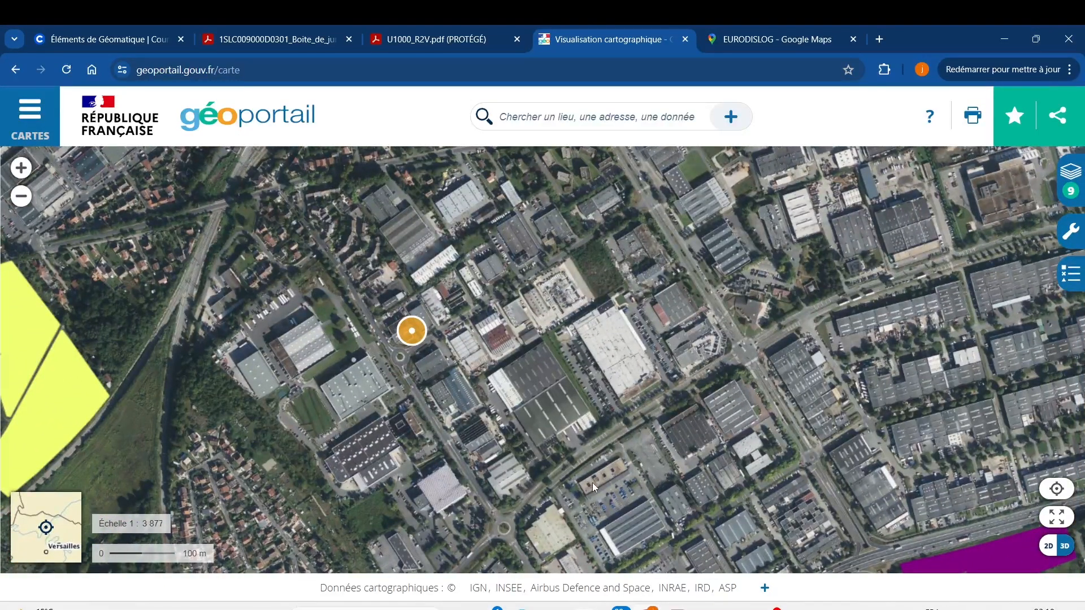
left_click_drag(592, 482, 456, 344)
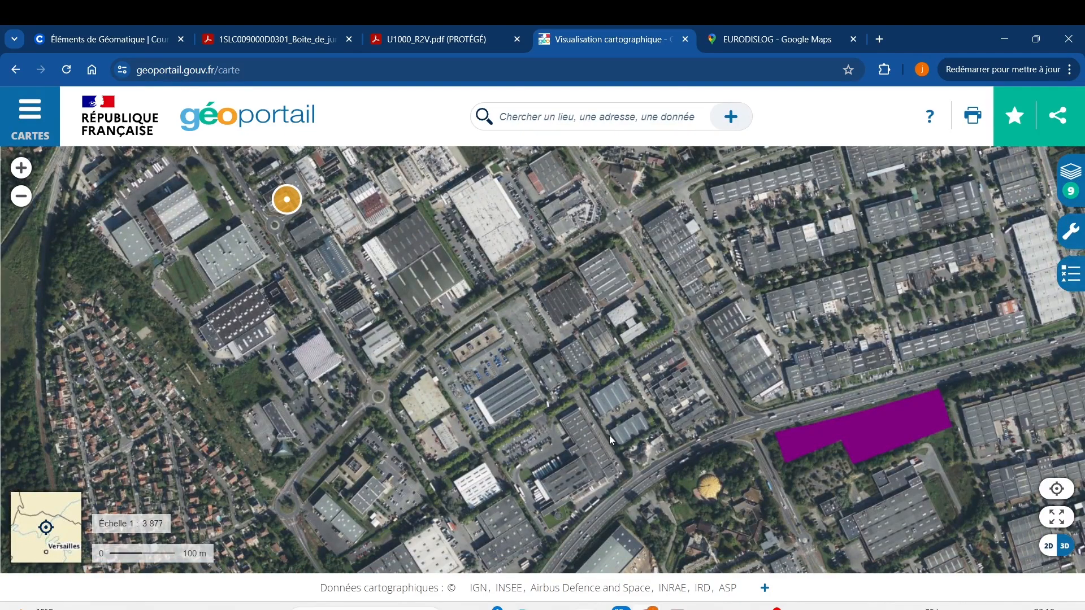
left_click(15, 71)
Step: Switch to Google Maps and copy the EURODISLOG site's street address from its place details
left_click(794, 41)
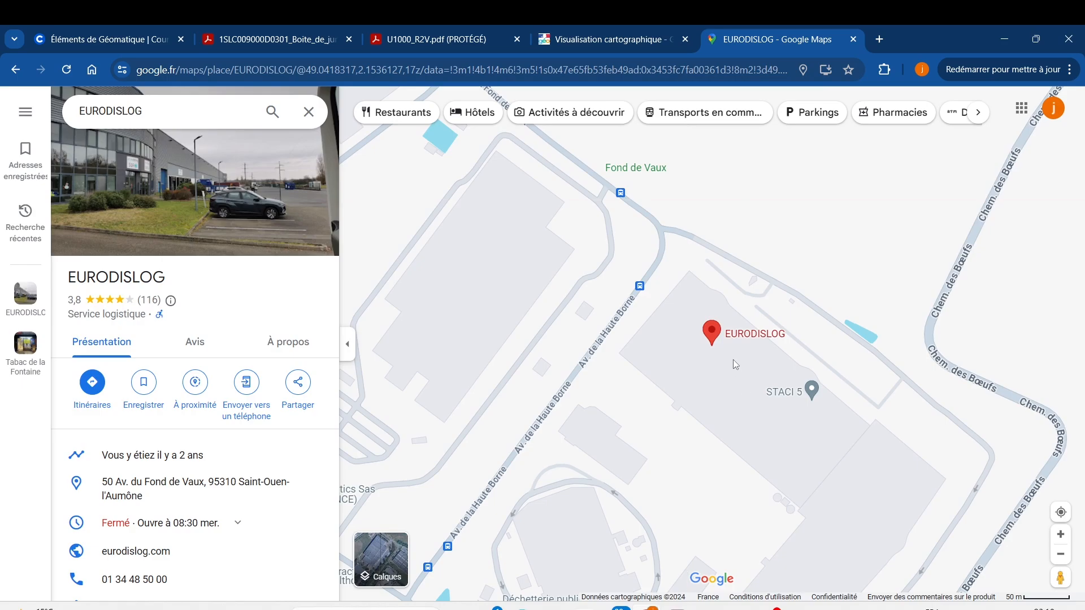
scroll(731, 357, "up", 1)
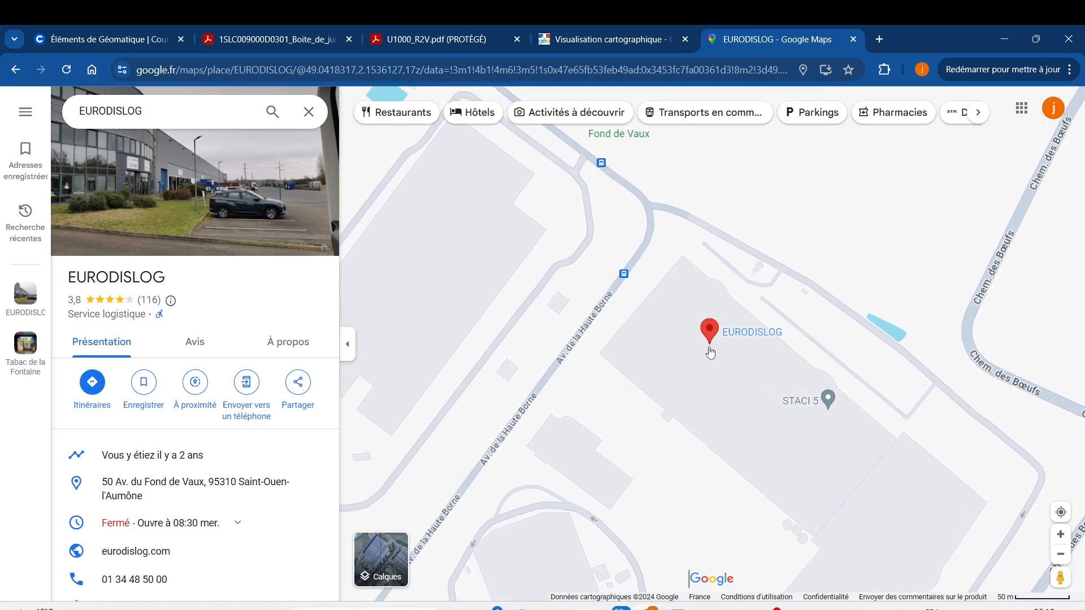
scroll(734, 364, "up", 2)
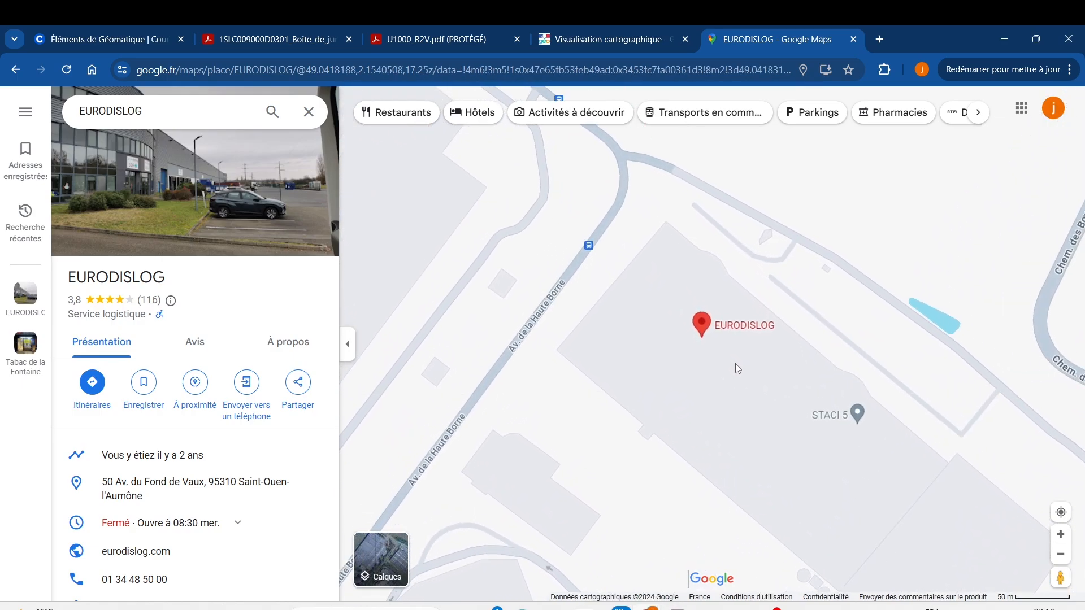
scroll(735, 364, "up", 2)
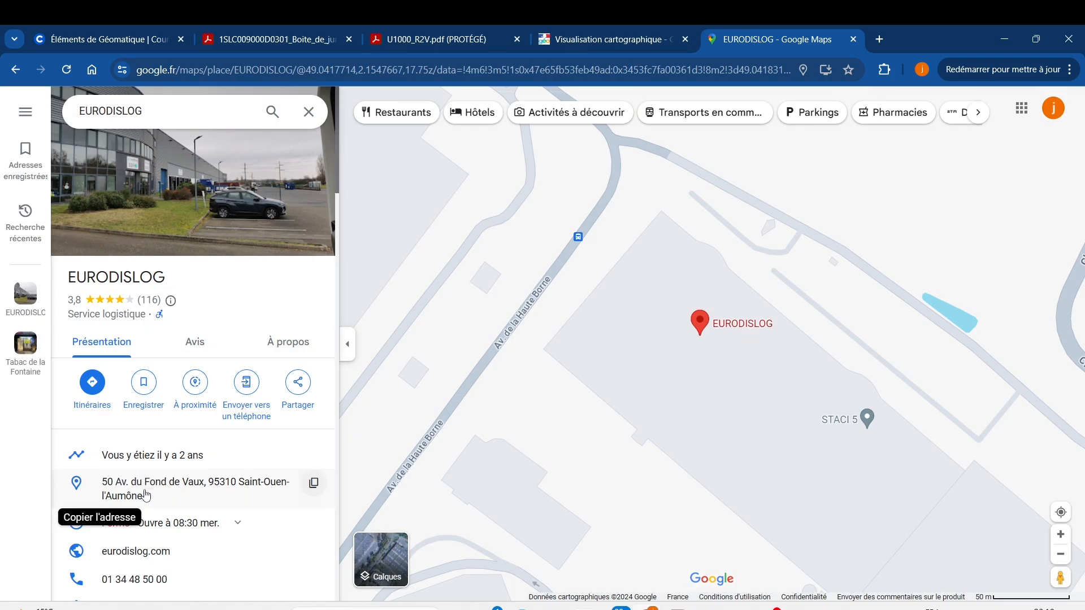
left_click(314, 486)
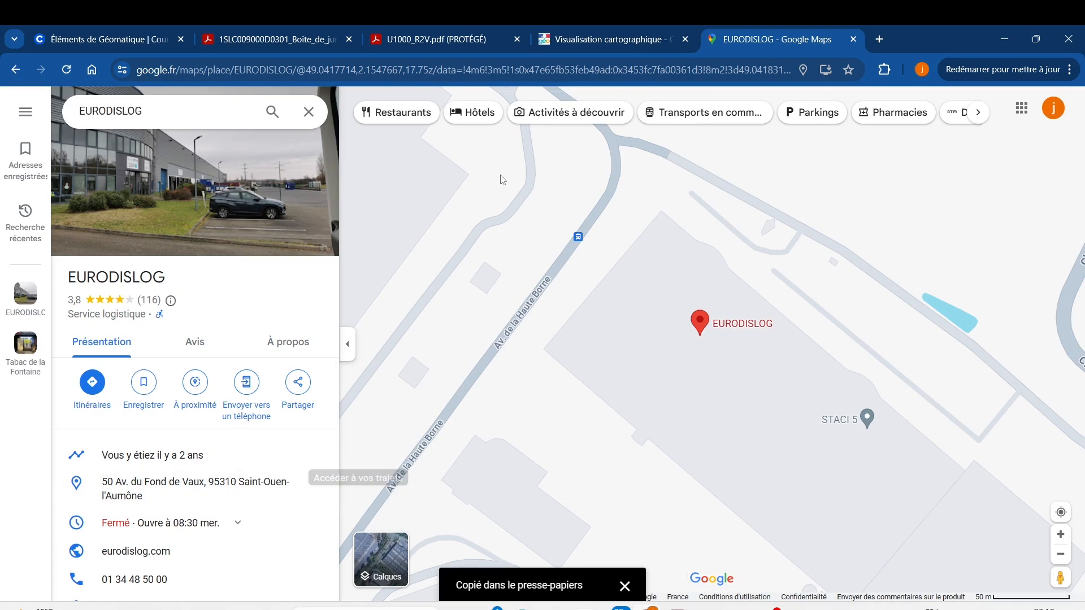
Step: Return to the Géoportail home page, search for the copied site address, and go to the first matching avenue suggestion in Saint-Ouen-l'Aumône
left_click(596, 41)
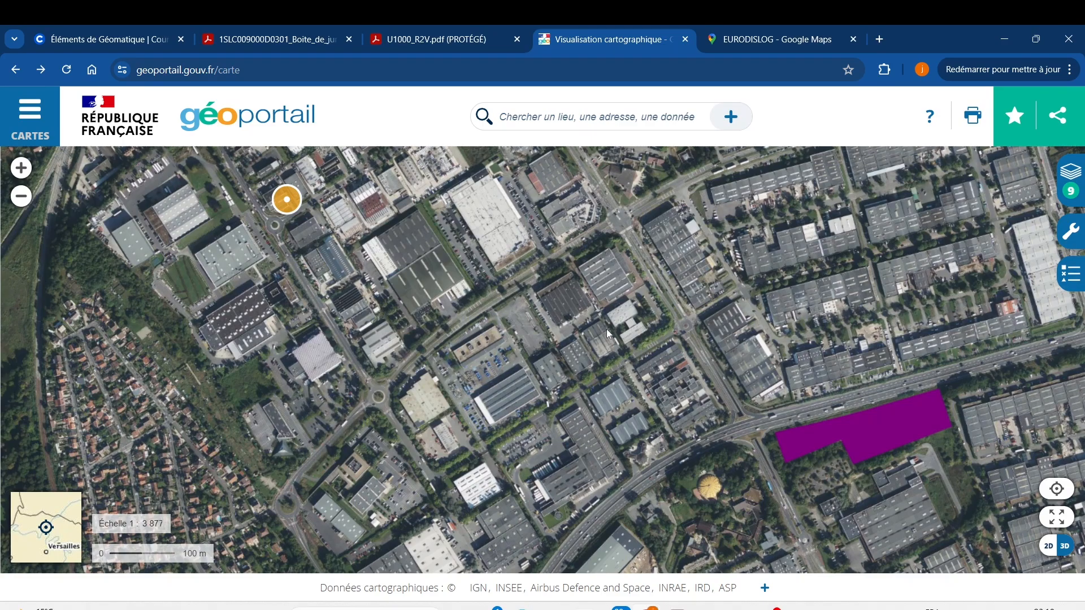
left_click(16, 70)
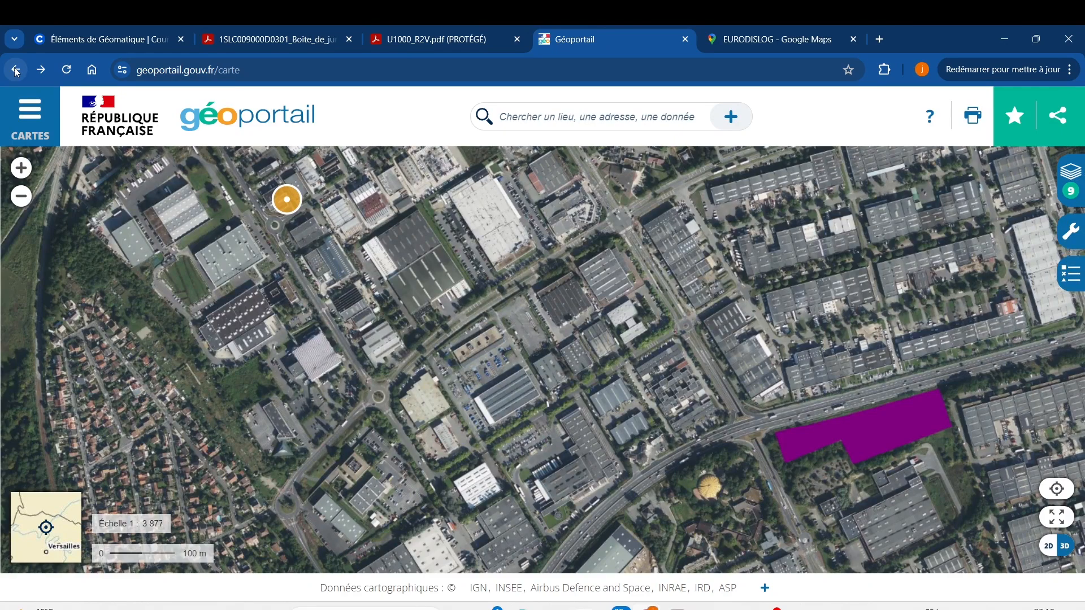
left_click(15, 70)
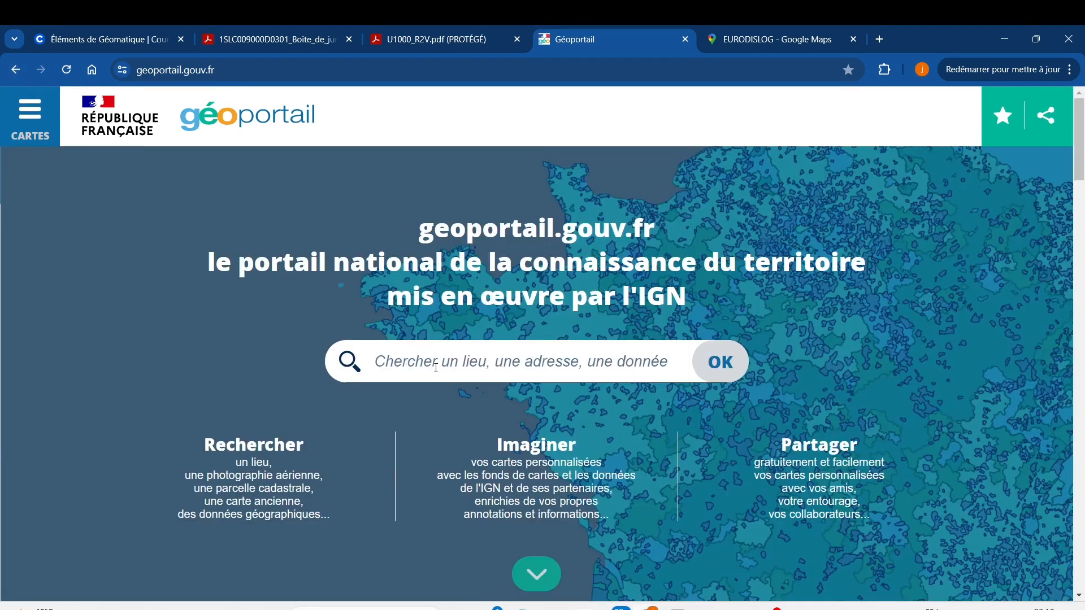
left_click(436, 368)
type("30 Av. du Fond de Vaux, 95310 Saint-Ouen-l'Aumône")
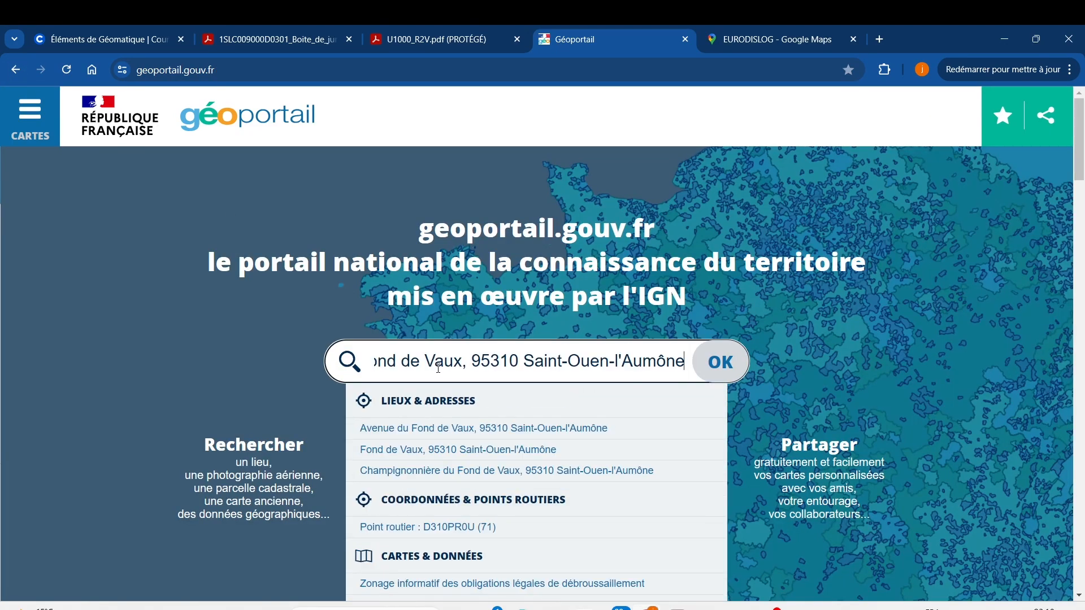
left_click(445, 431)
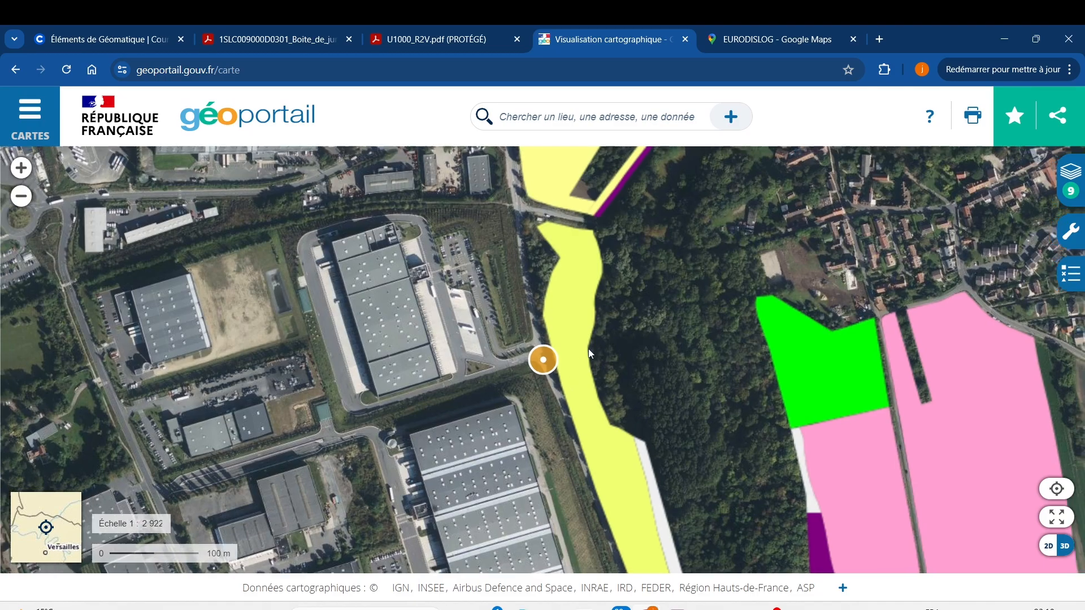
Step: Look over the surroundings of the found location, review the full list of base maps again, and close the catalogue
scroll(588, 348, "down", 2)
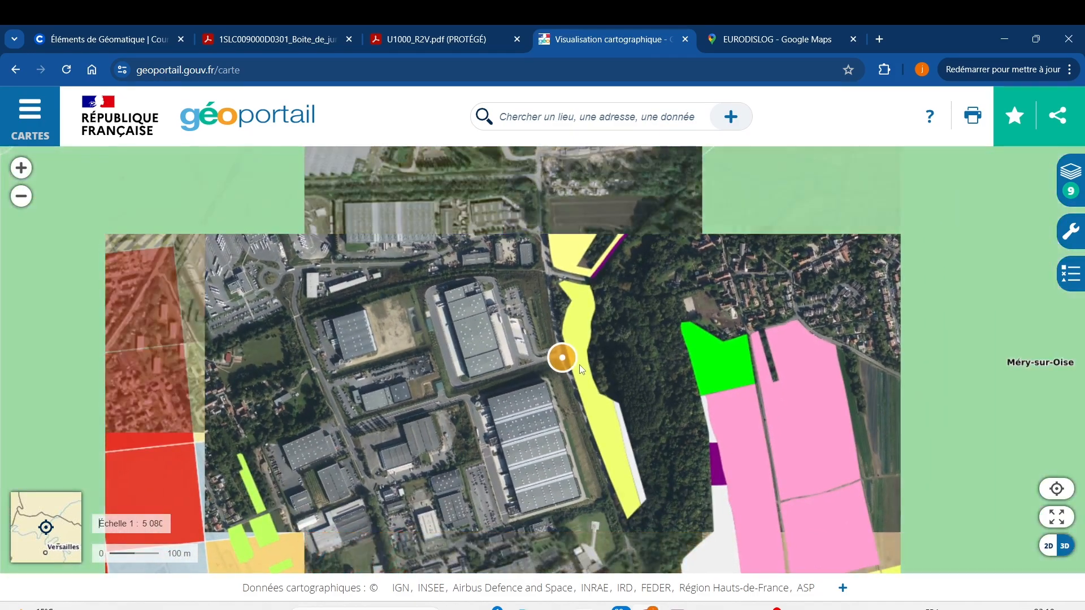
scroll(580, 450, "down", 1)
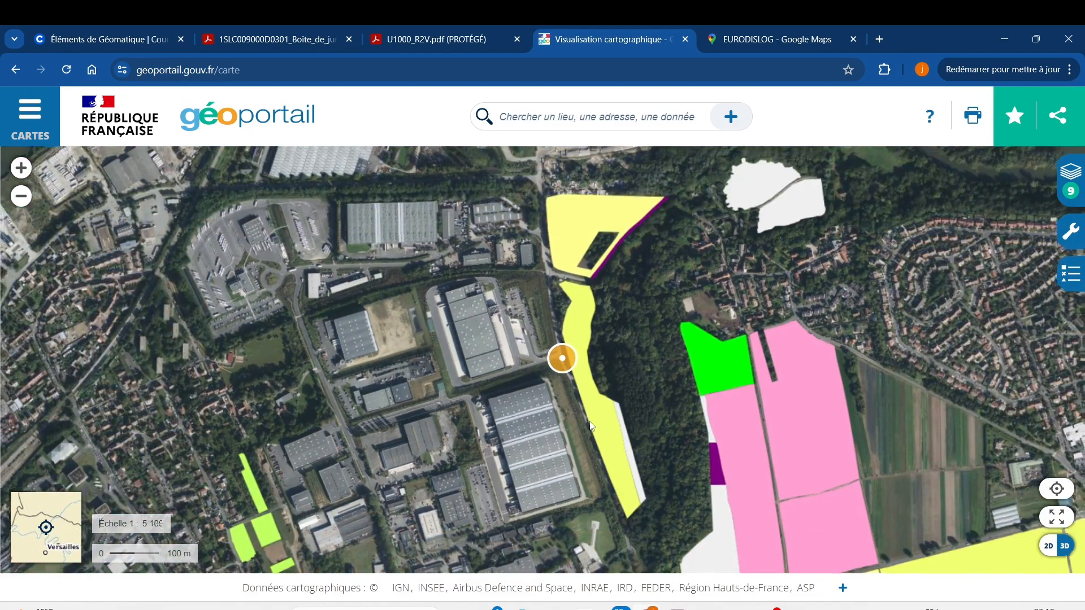
scroll(568, 425, "up", 1)
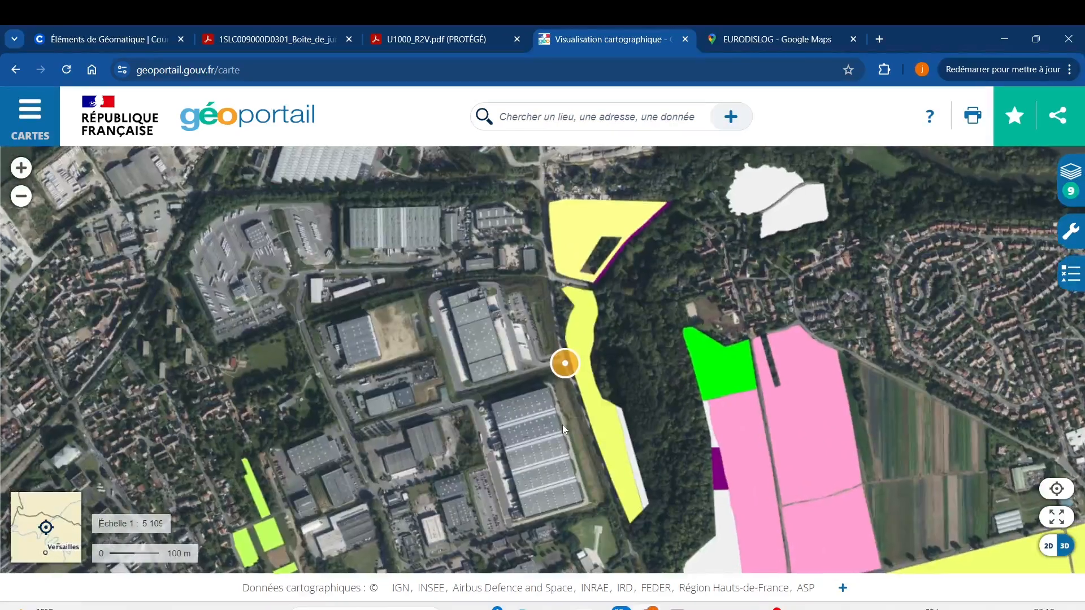
scroll(708, 387, "down", 3)
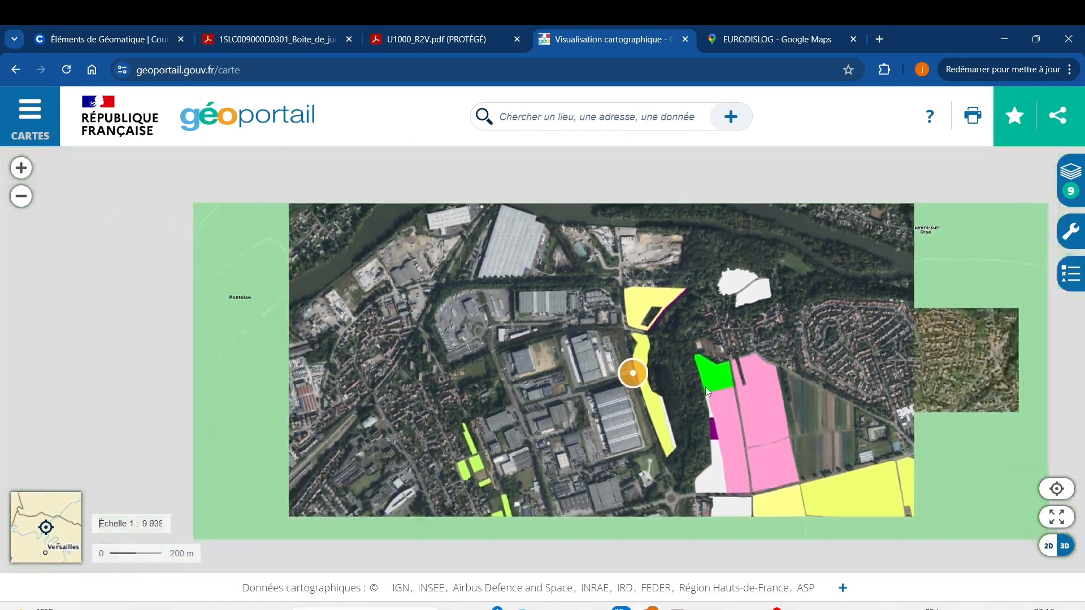
scroll(705, 387, "up", 4)
left_click(40, 109)
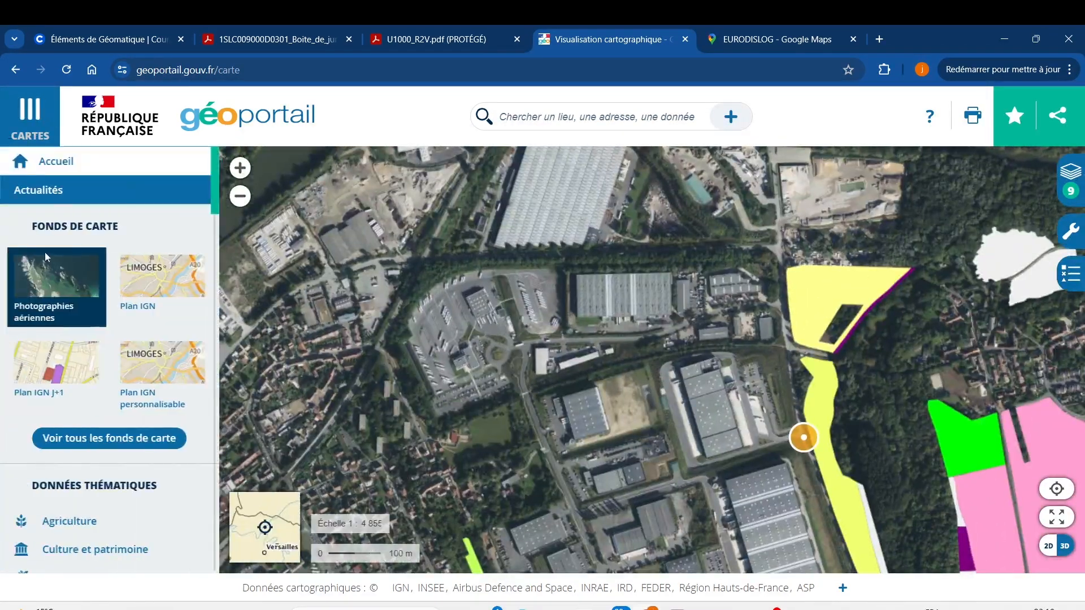
left_click(139, 442)
scroll(141, 433, "down", 9)
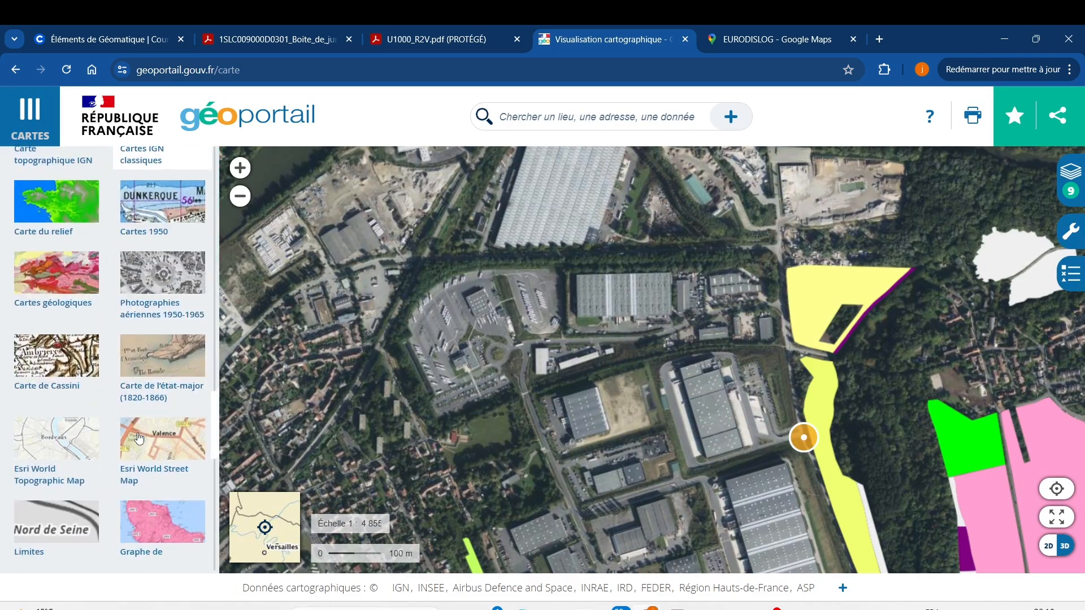
scroll(111, 411, "up", 10)
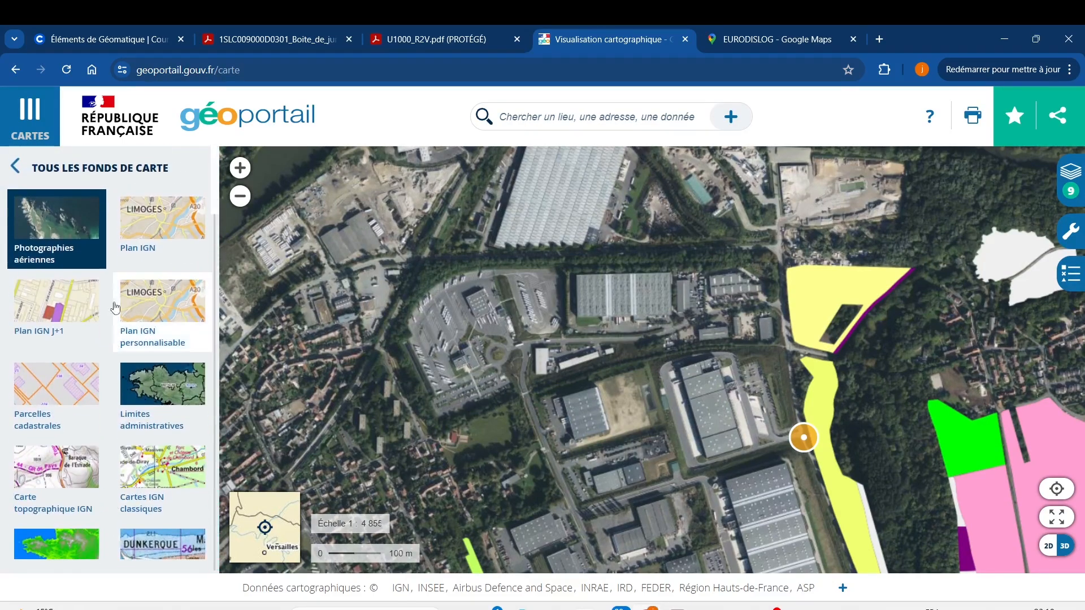
left_click(30, 119)
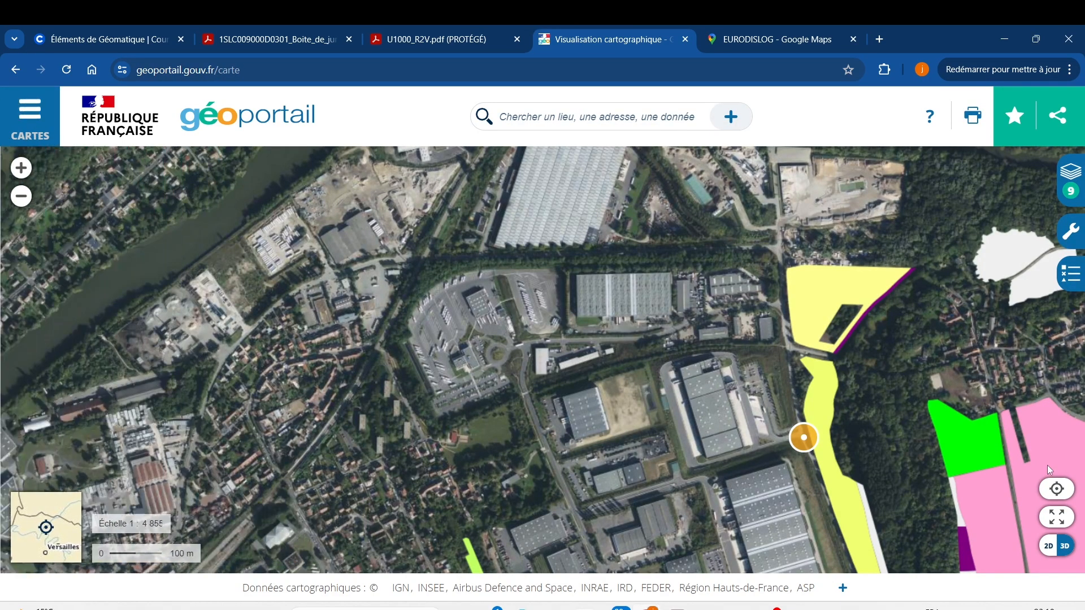
Step: Follow the aerial imagery from the marked avenue through the industrial zone to the warehouses south of the motorway
scroll(810, 330, "up", 2)
scroll(808, 324, "down", 3)
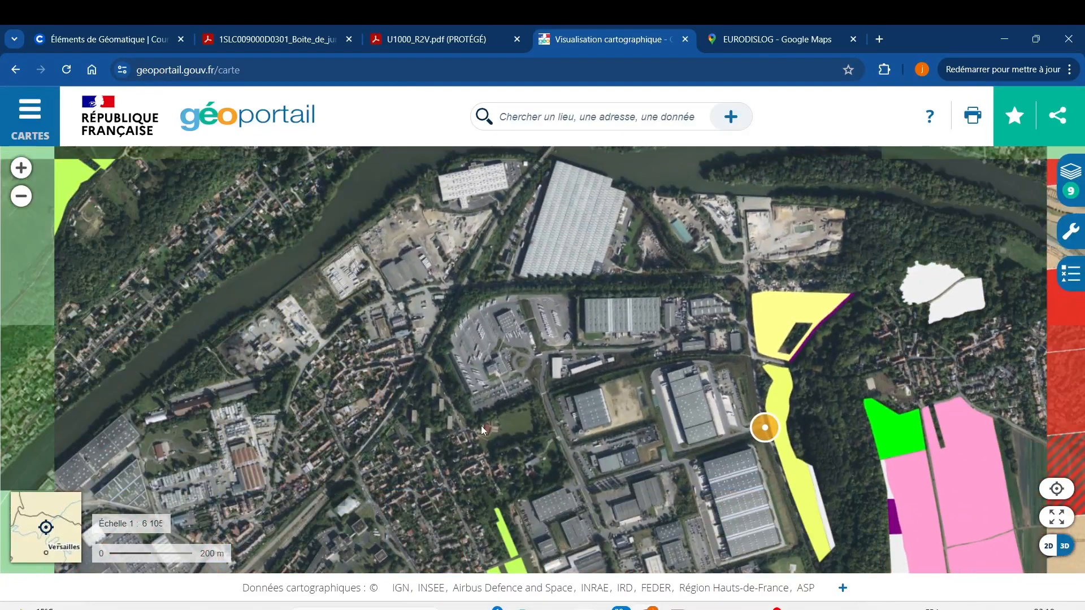
left_click_drag(593, 384, 383, 320)
left_click_drag(527, 457, 494, 319)
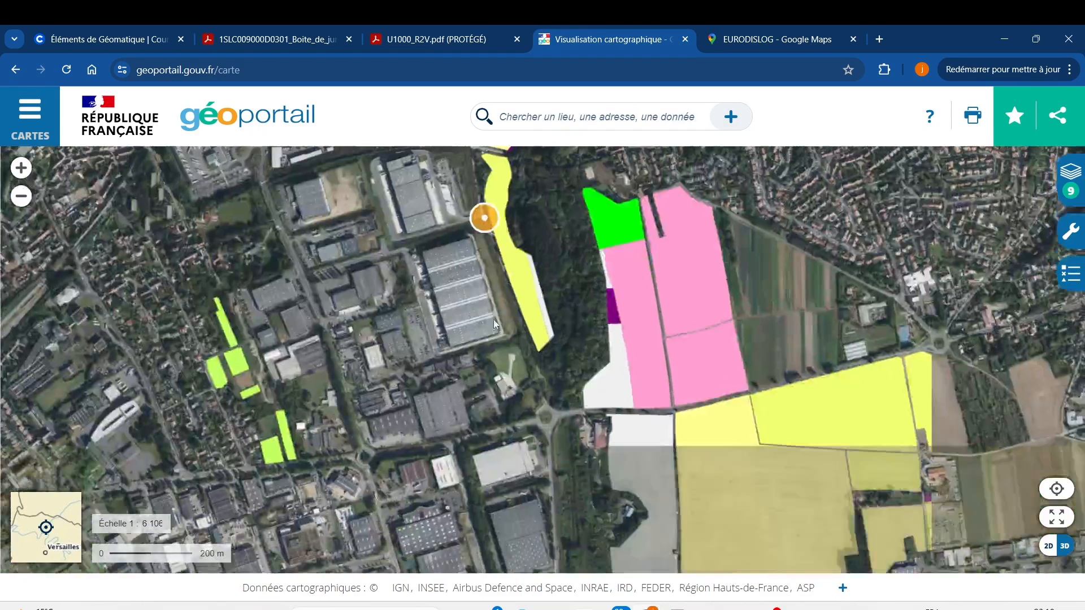
left_click_drag(534, 508, 510, 360)
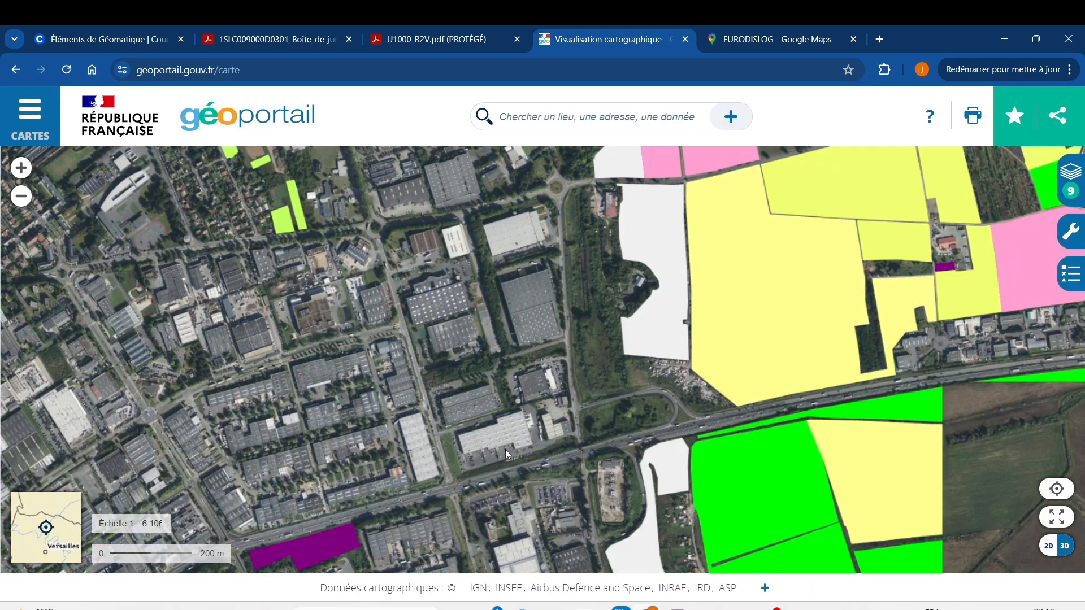
scroll(429, 433, "up", 2)
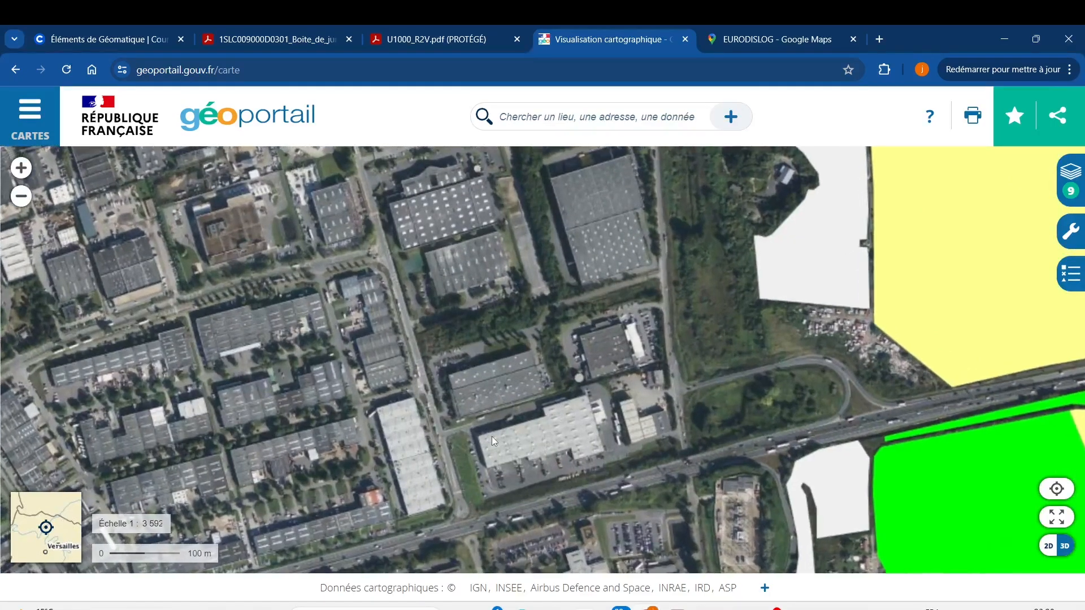
left_click_drag(676, 489, 660, 341)
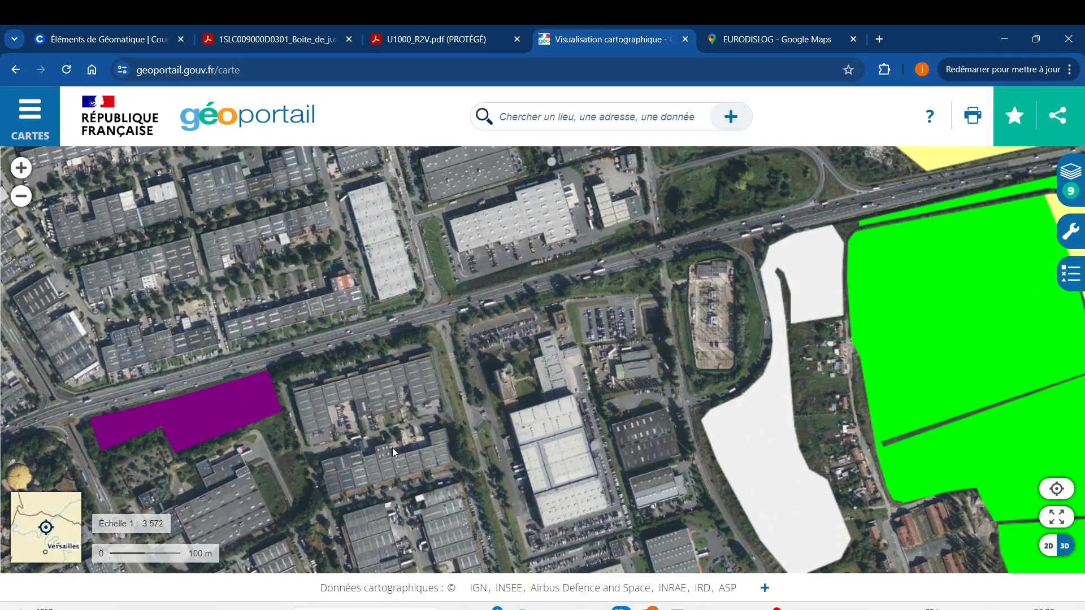
left_click_drag(392, 447, 541, 270)
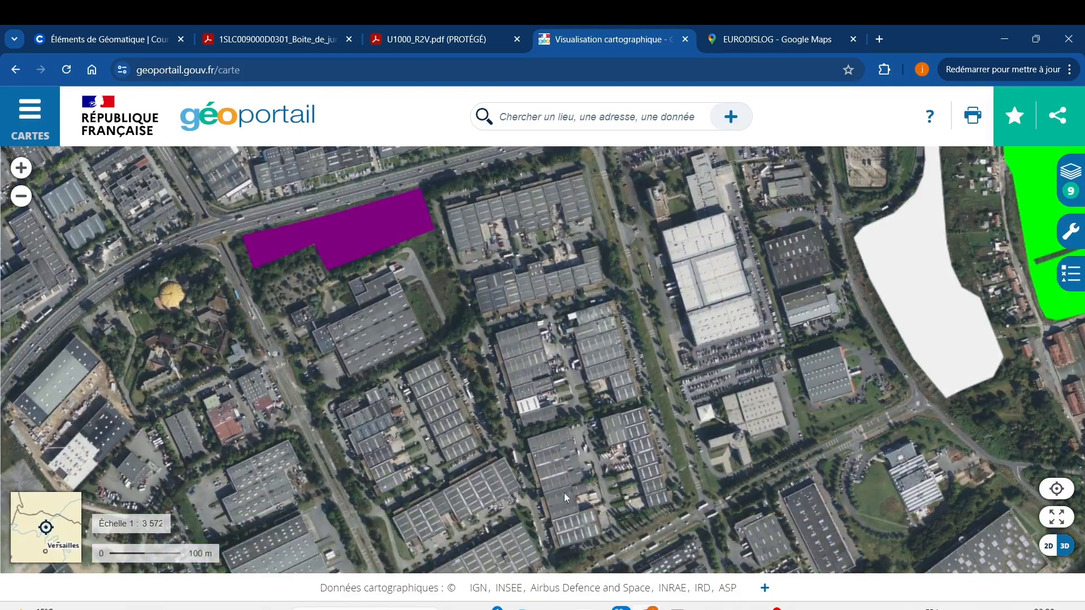
Step: Inspect the warehouse blocks south of the motorway, then the industrial buildings north of it, on the aerial imagery
scroll(564, 490, "down", 3)
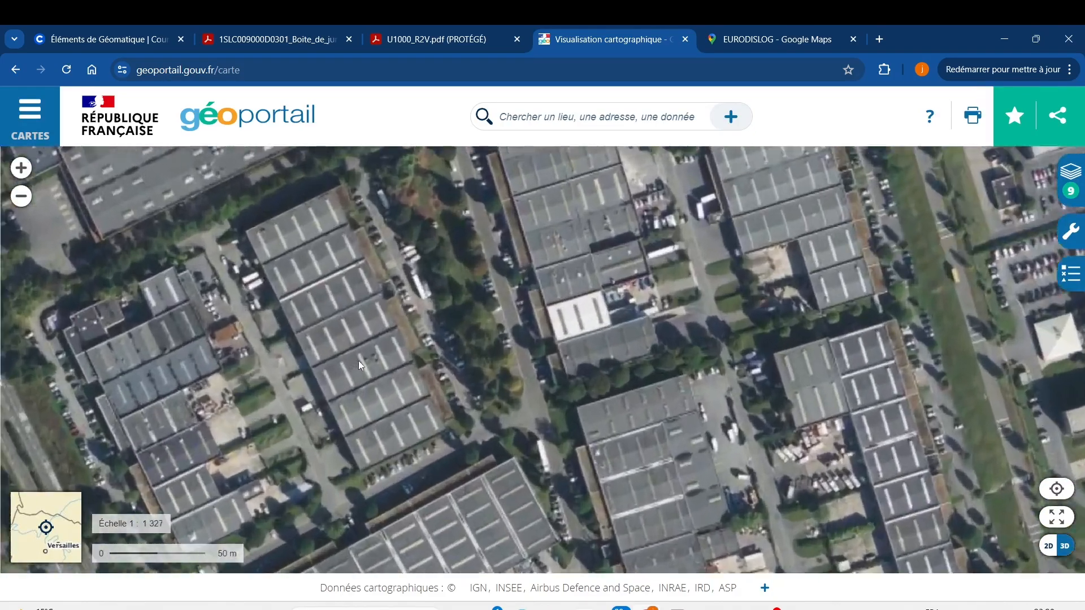
scroll(358, 360, "up", 1)
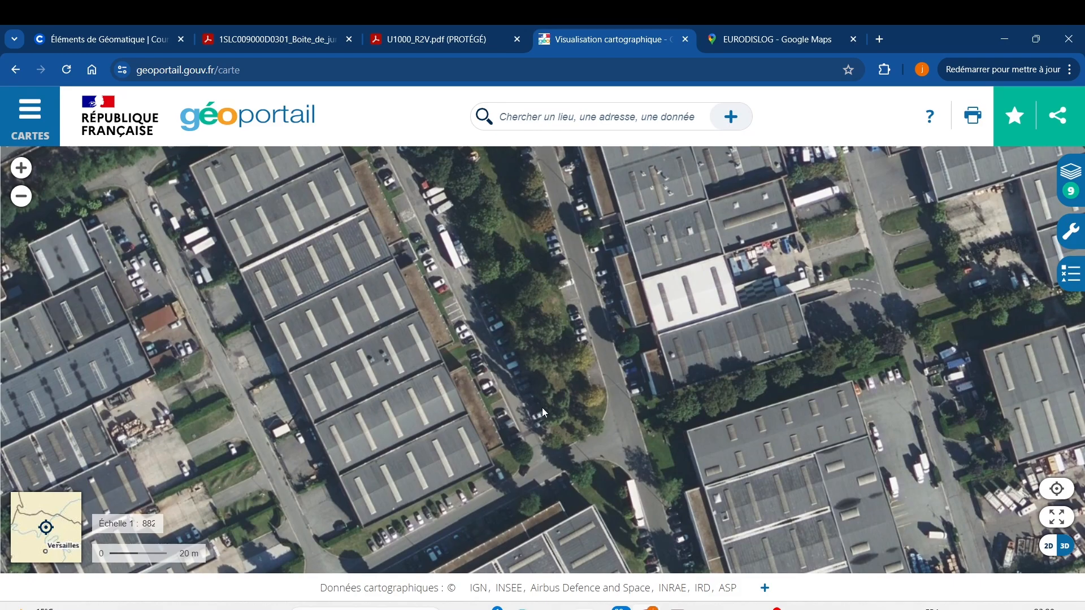
scroll(541, 408, "down", 1)
scroll(669, 406, "down", 1)
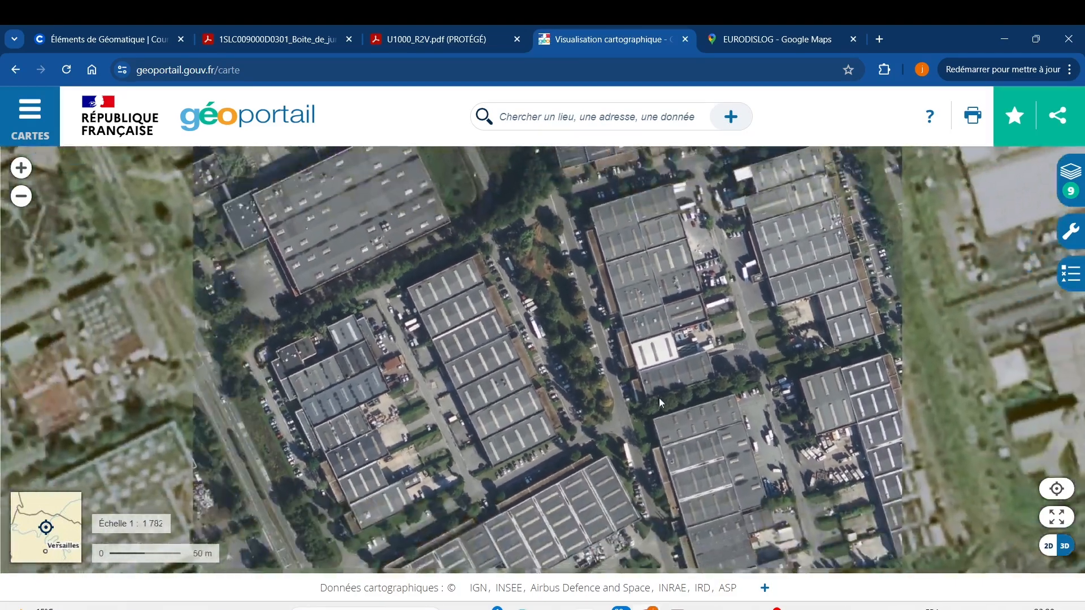
scroll(602, 358, "down", 1)
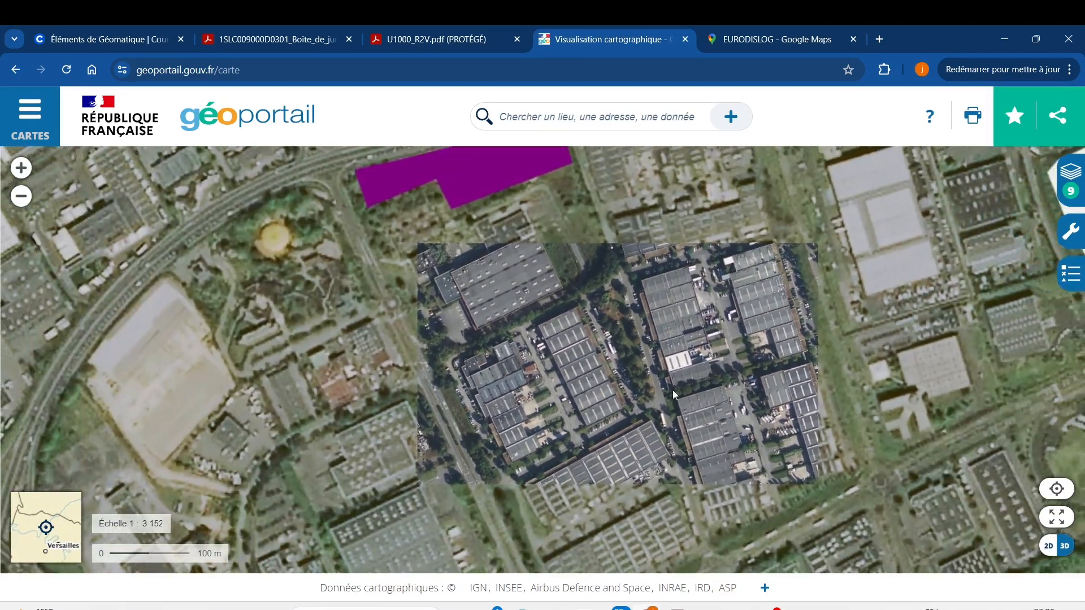
left_click_drag(756, 304, 613, 456)
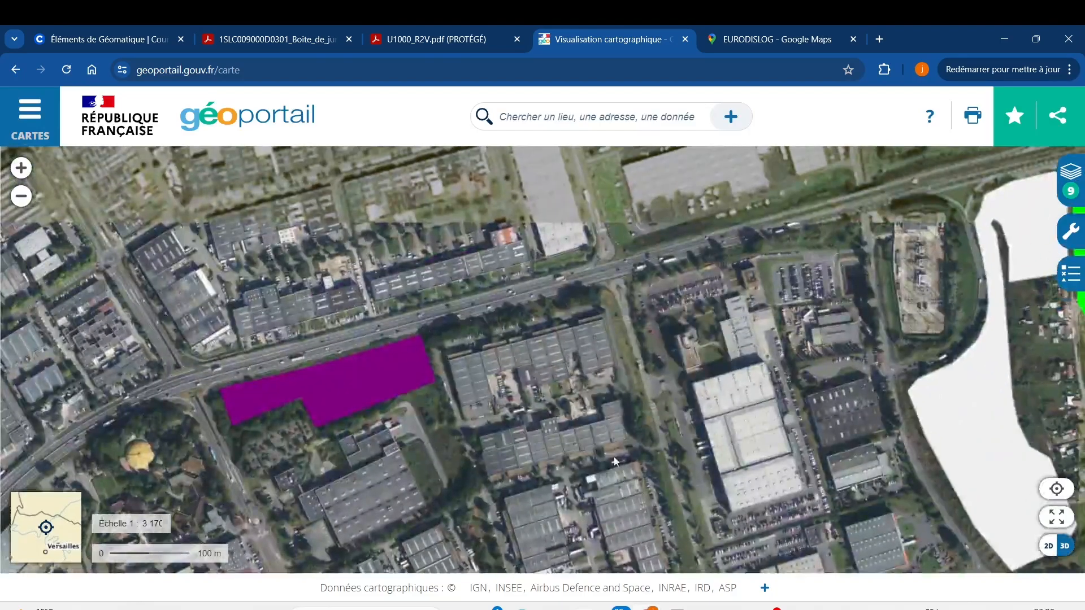
scroll(741, 304, "down", 1)
left_click_drag(709, 242, 568, 463)
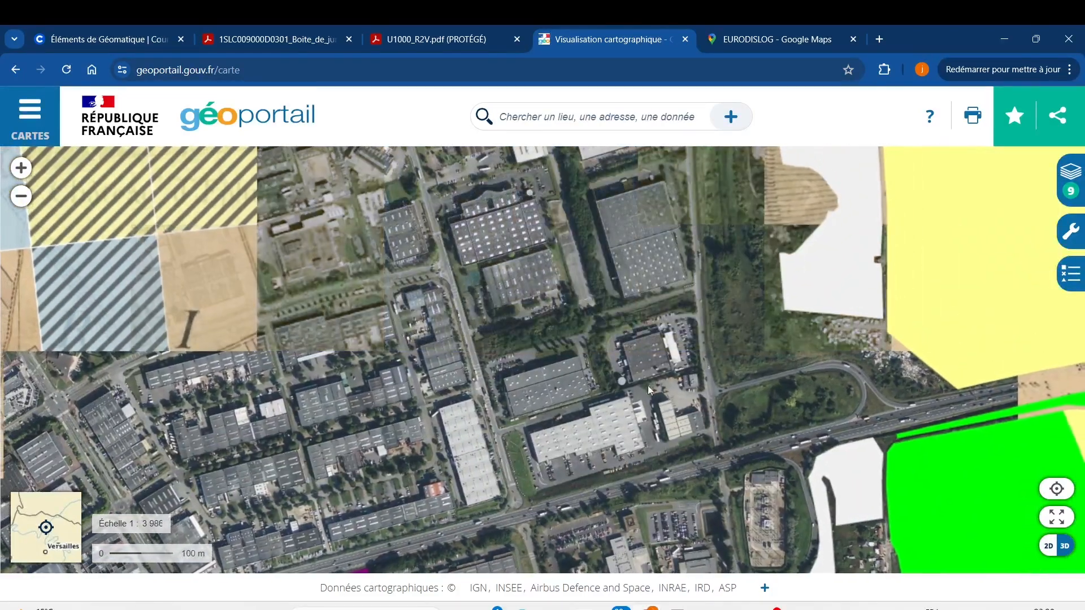
Step: Survey the industrial blocks northwest of the motorway and return to the area around the purple parcel
left_click_drag(314, 344, 624, 430)
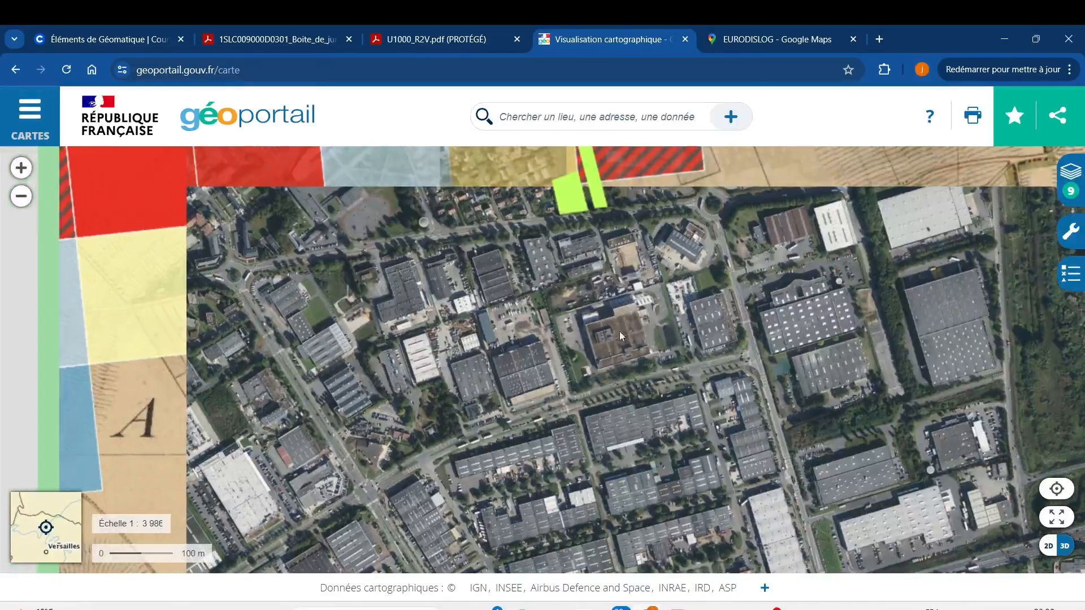
scroll(367, 390, "up", 2)
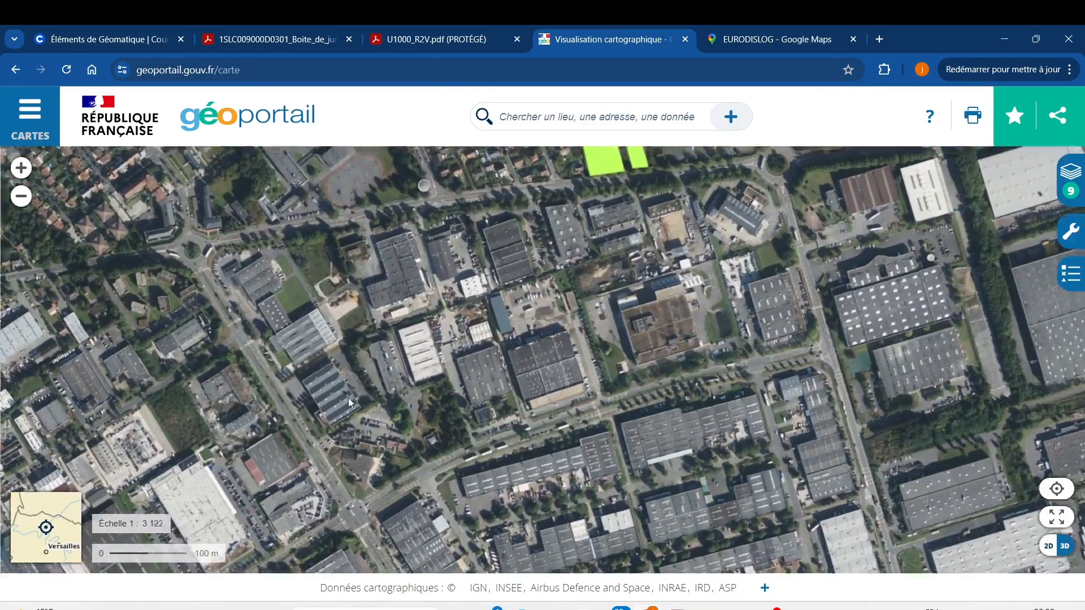
scroll(315, 397, "down", 2)
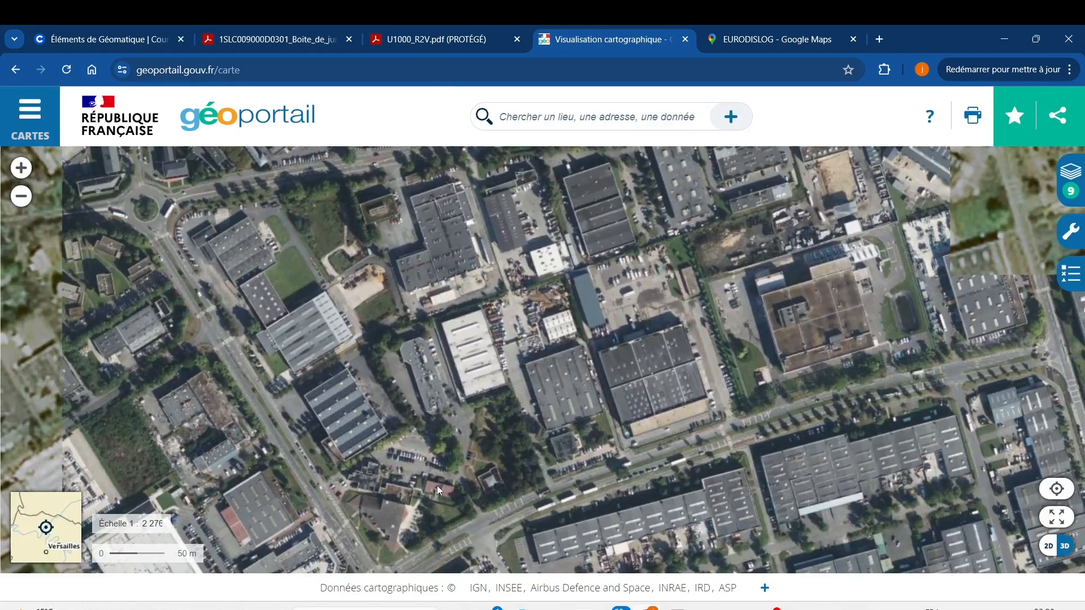
left_click_drag(439, 486, 458, 361)
left_click_drag(529, 457, 487, 297)
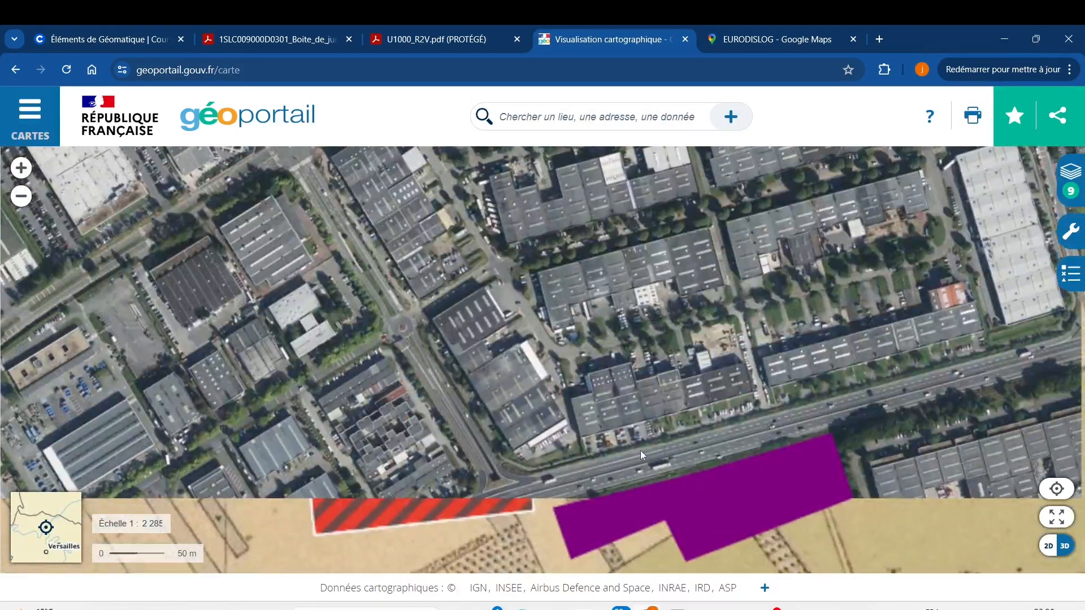
scroll(626, 426, "down", 2)
left_click_drag(504, 472, 628, 313)
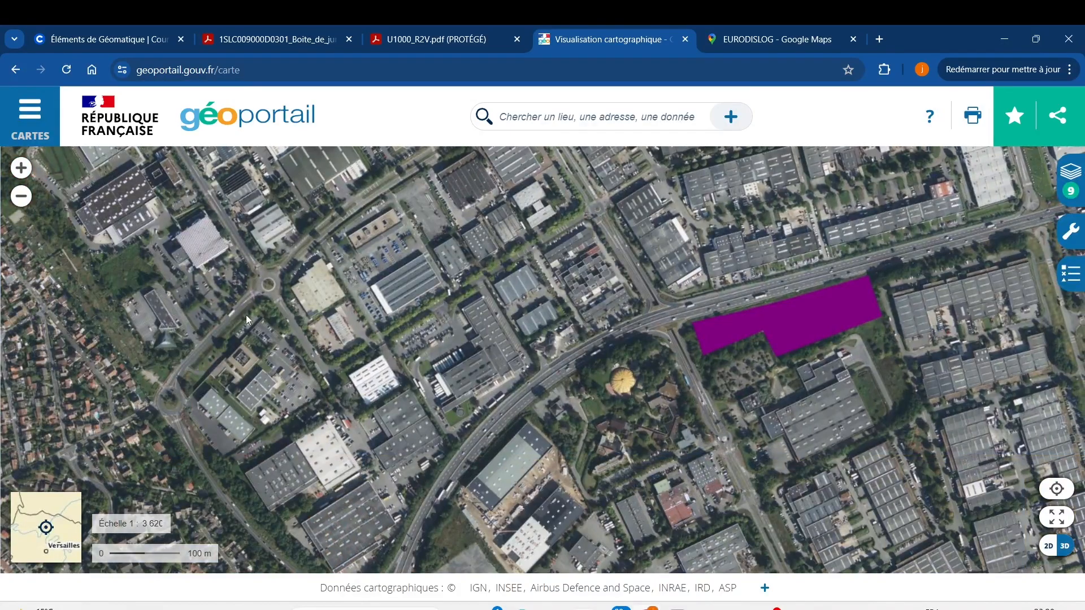
Step: Examine the buildings and streets around the western roundabout and along the road leading to the motorway interchange
scroll(246, 315, "up", 3)
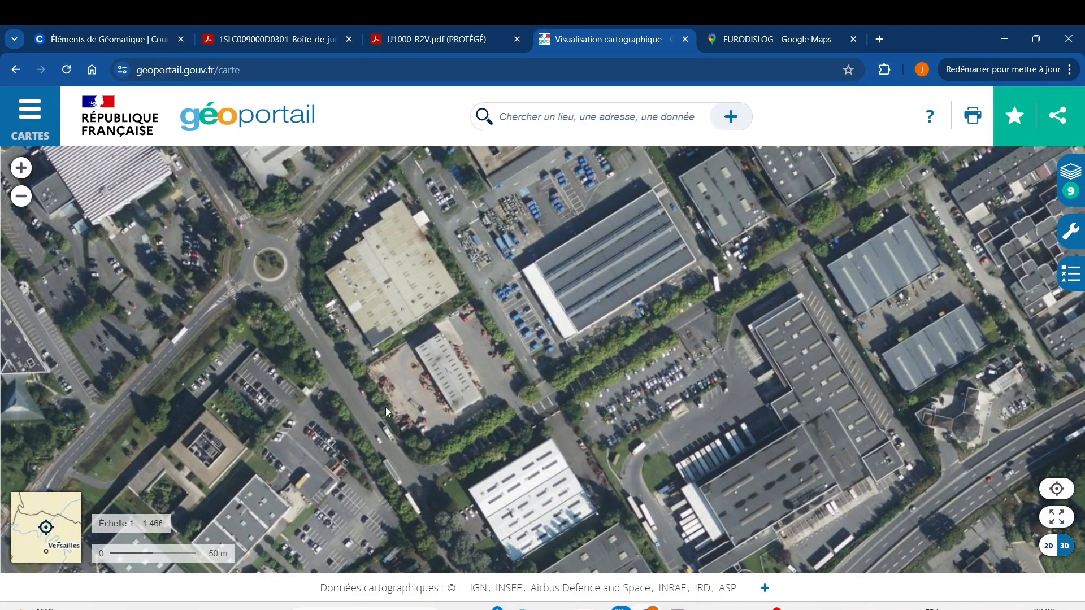
left_click_drag(395, 438, 359, 458)
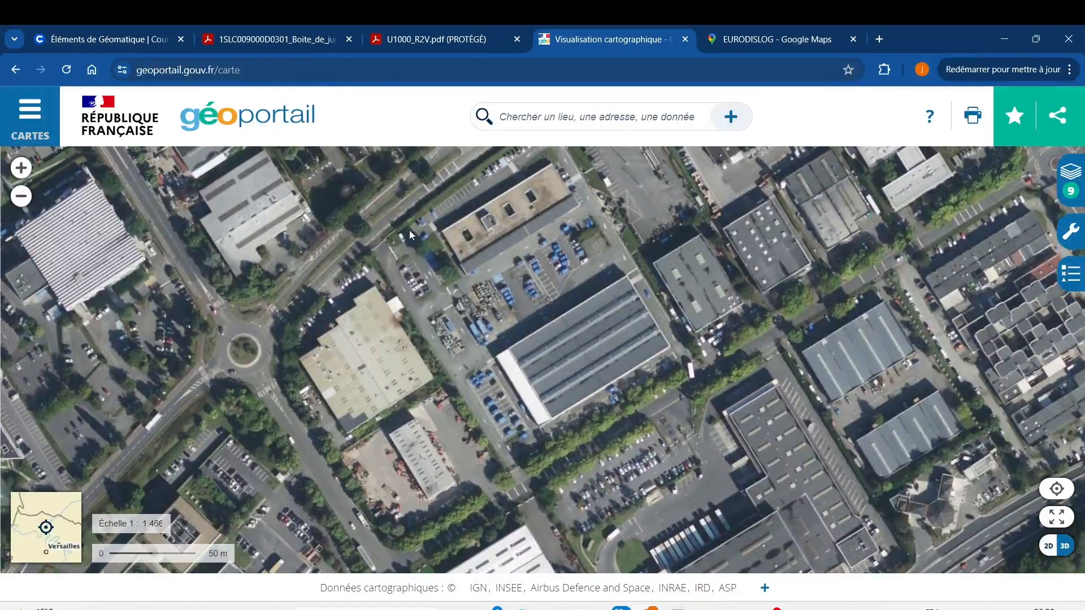
scroll(422, 238, "down", 1)
left_click_drag(422, 237, 387, 422)
left_click_drag(653, 241, 371, 371)
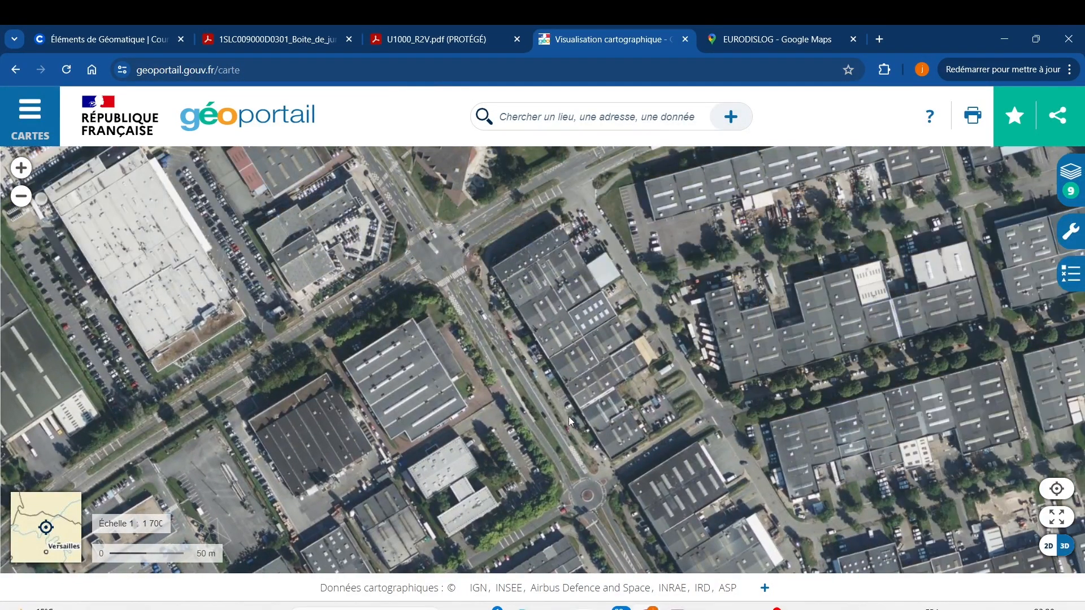
left_click_drag(568, 416, 597, 260)
left_click_drag(679, 439, 648, 307)
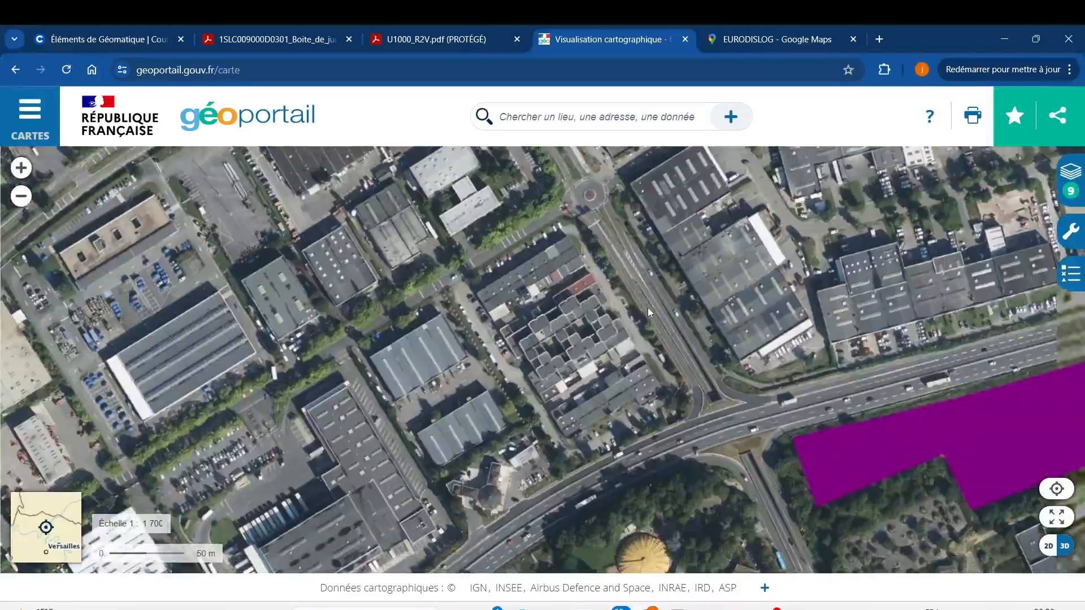
Step: Follow the aerial imagery southeast from the motorway interchange through the warehouse district to the large buildings near the farmland
left_click_drag(720, 442, 596, 303)
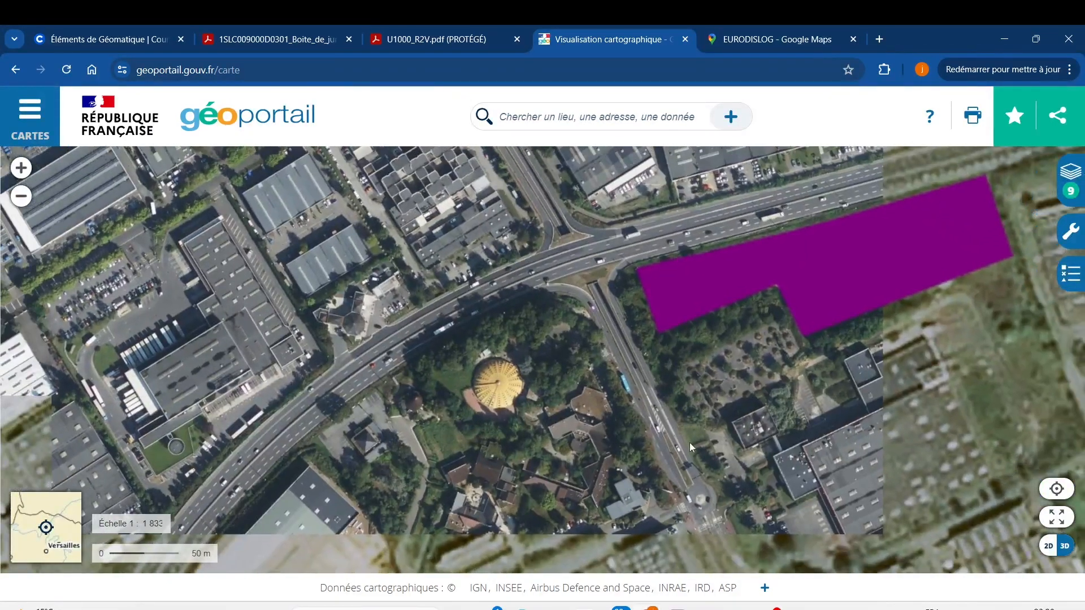
left_click_drag(690, 442, 589, 333)
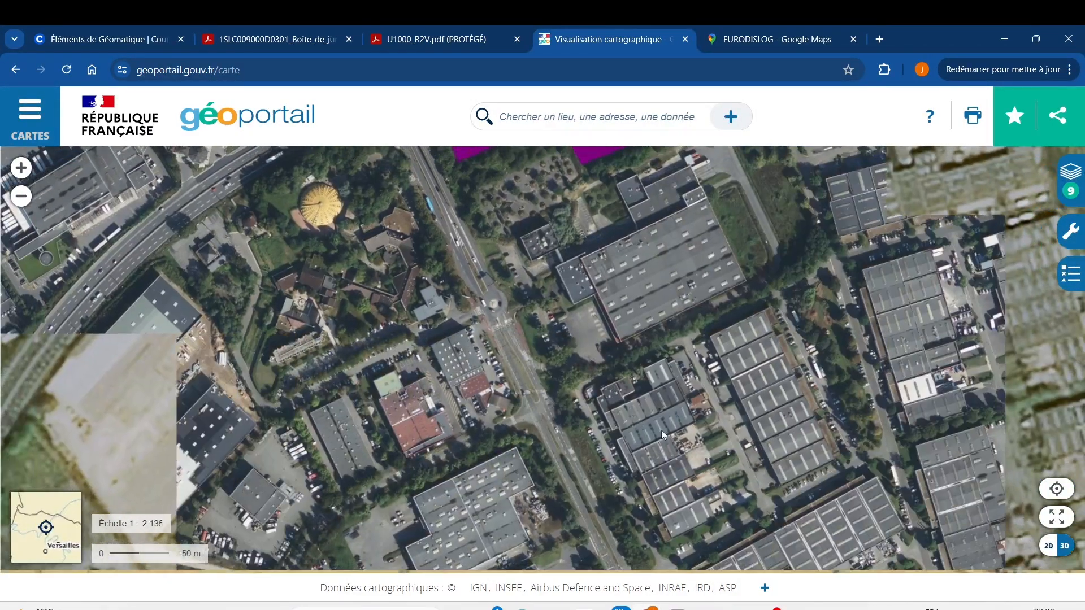
left_click_drag(661, 430, 571, 344)
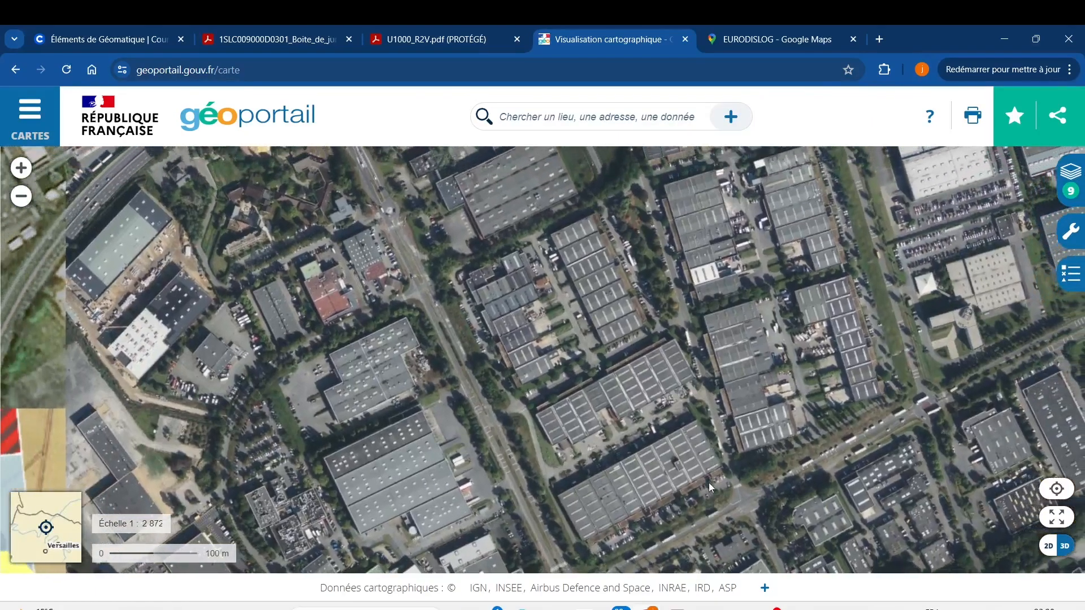
left_click_drag(709, 482, 529, 372)
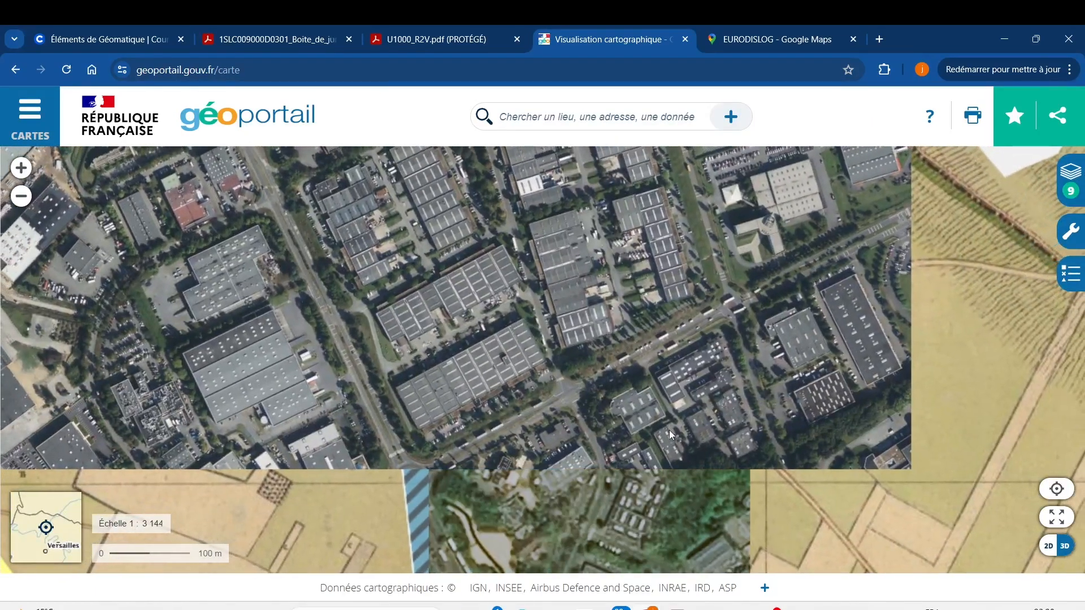
scroll(673, 430, "down", 1)
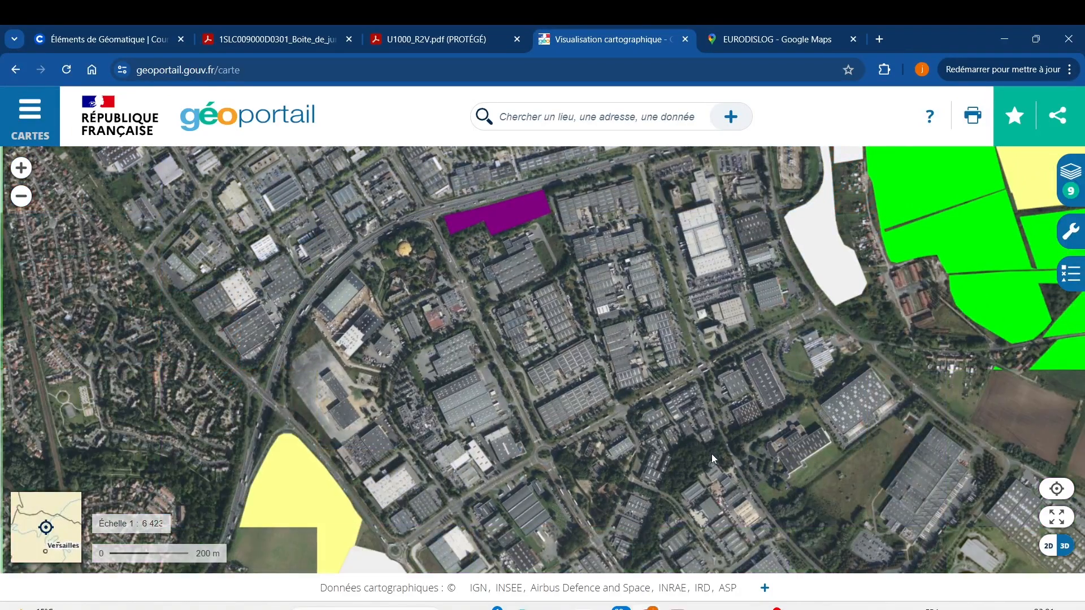
scroll(712, 477, "down", 1)
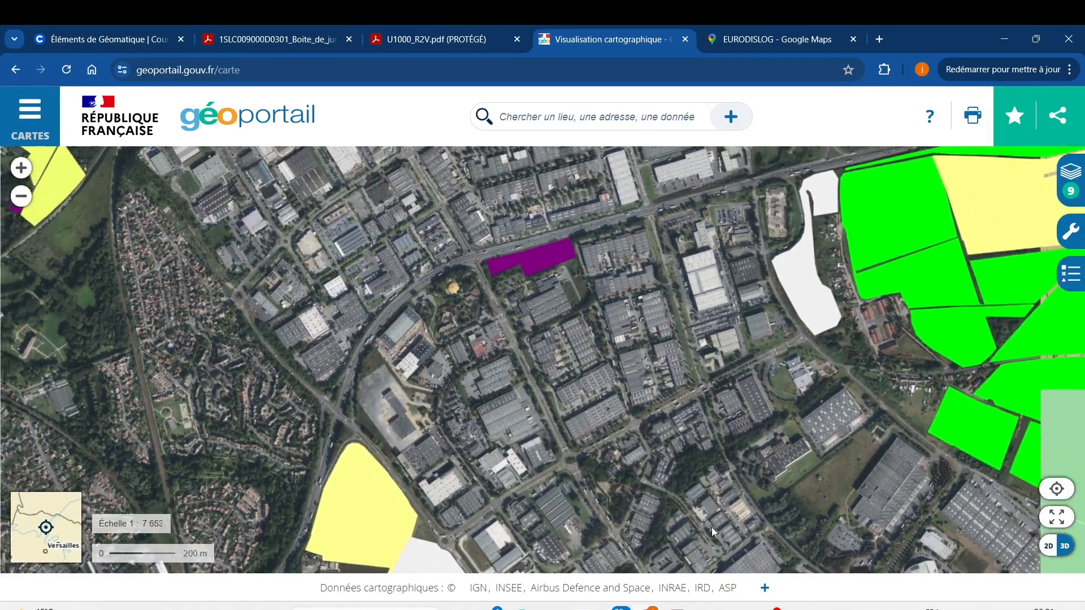
left_click_drag(710, 527, 631, 370)
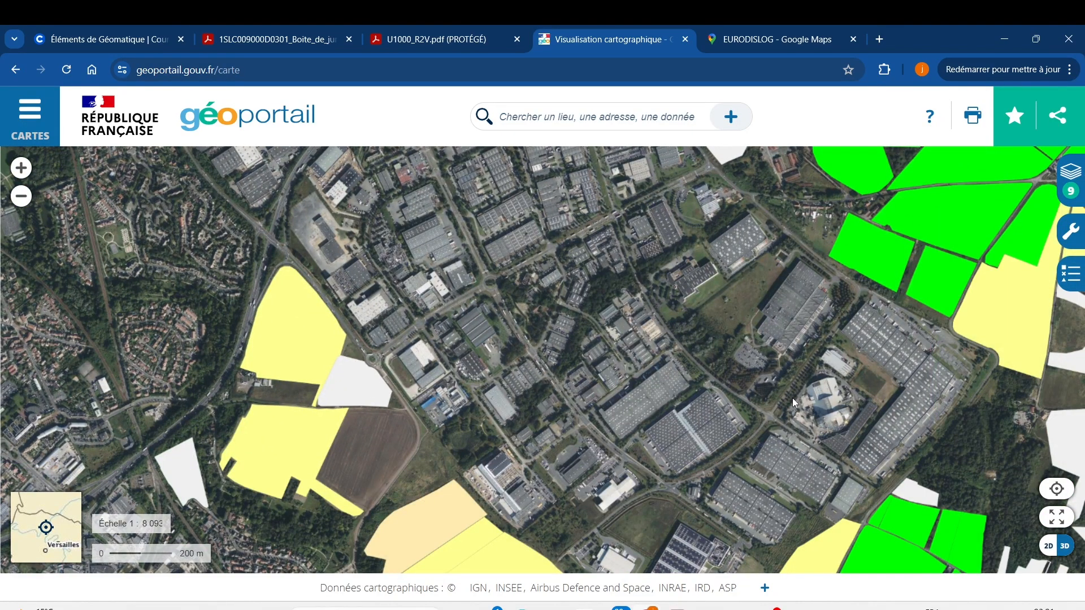
Step: Find the large warehouse beside the green and yellow farmland parcels and examine its access road and car park
left_click_drag(792, 398, 656, 438)
scroll(689, 441, "up", 1)
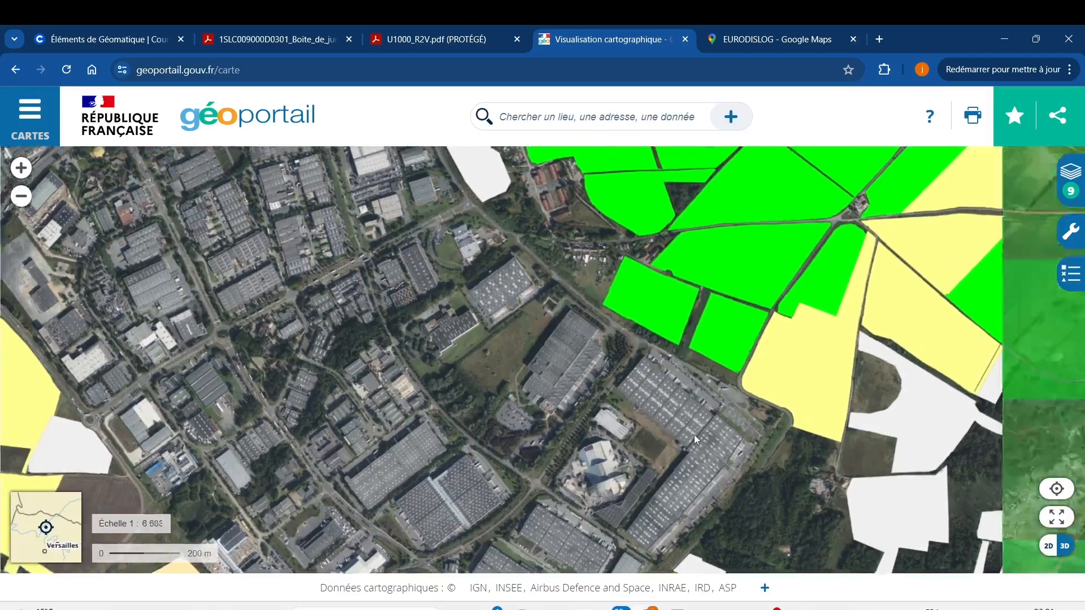
scroll(723, 405, "up", 1)
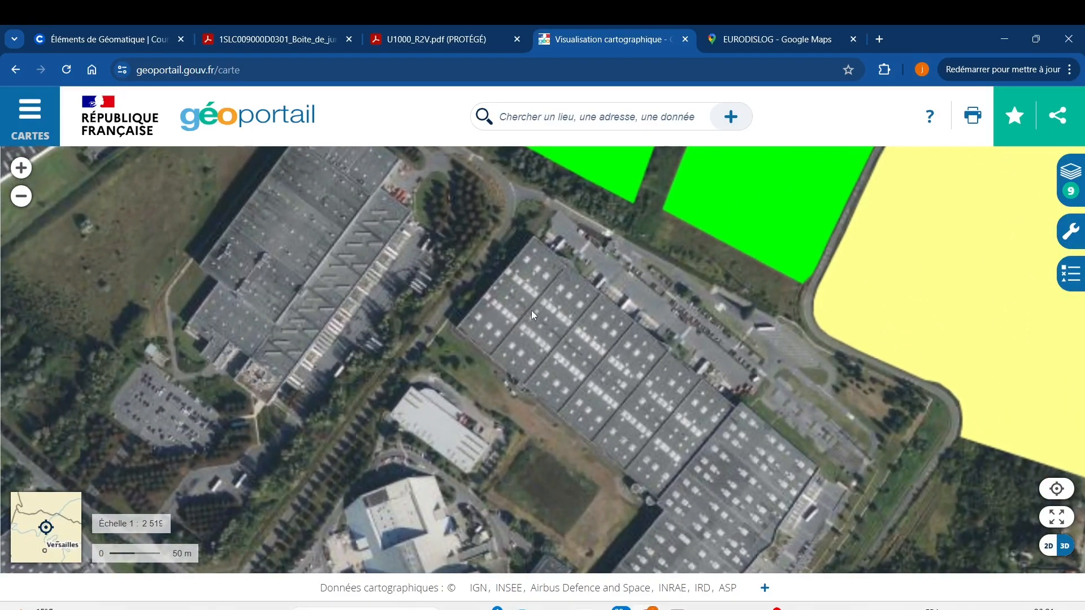
left_click_drag(531, 310, 516, 382)
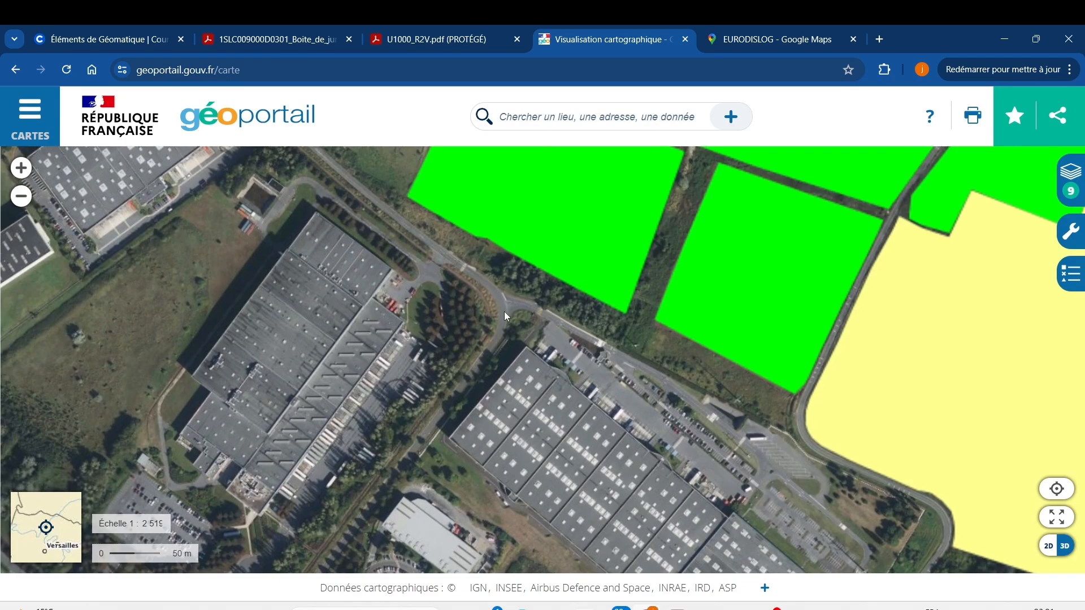
left_click_drag(655, 402, 543, 406)
scroll(505, 386, "up", 1)
scroll(531, 393, "up", 1)
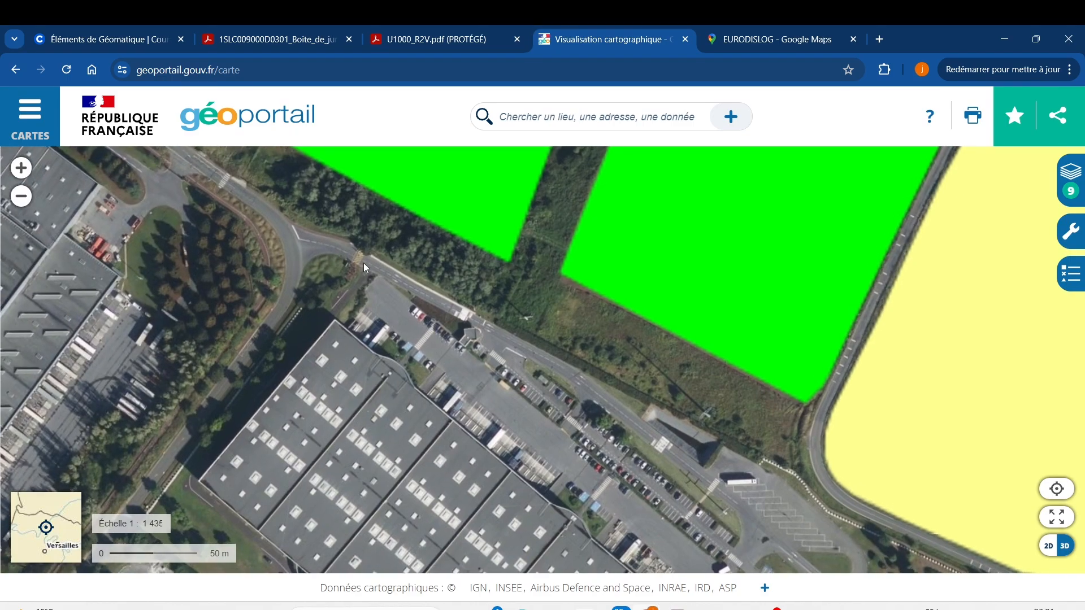
scroll(363, 263, "up", 1)
left_click_drag(293, 298, 421, 366)
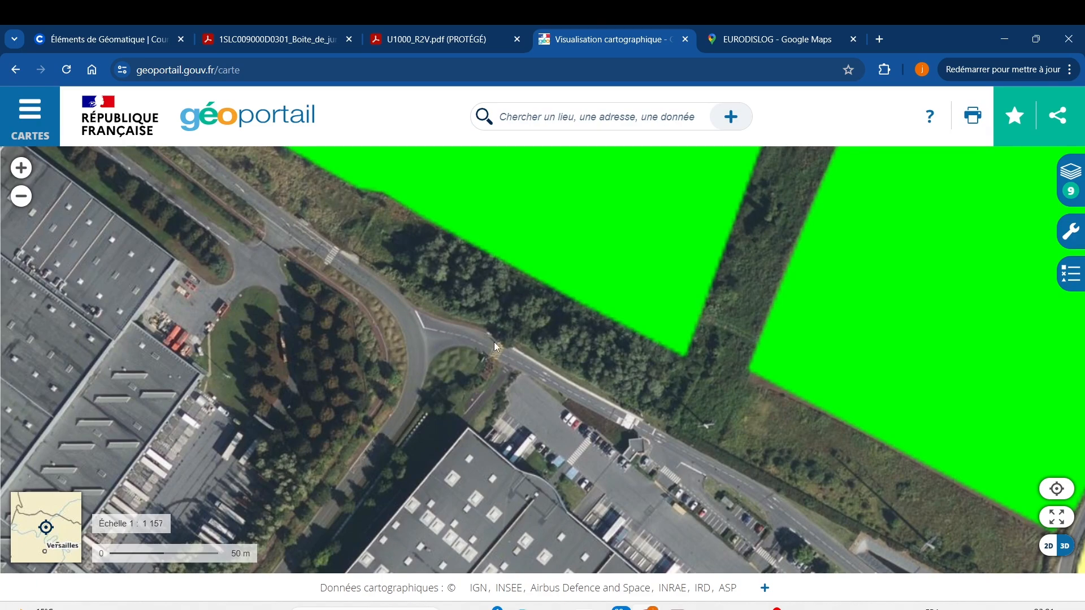
left_click_drag(541, 489, 489, 290)
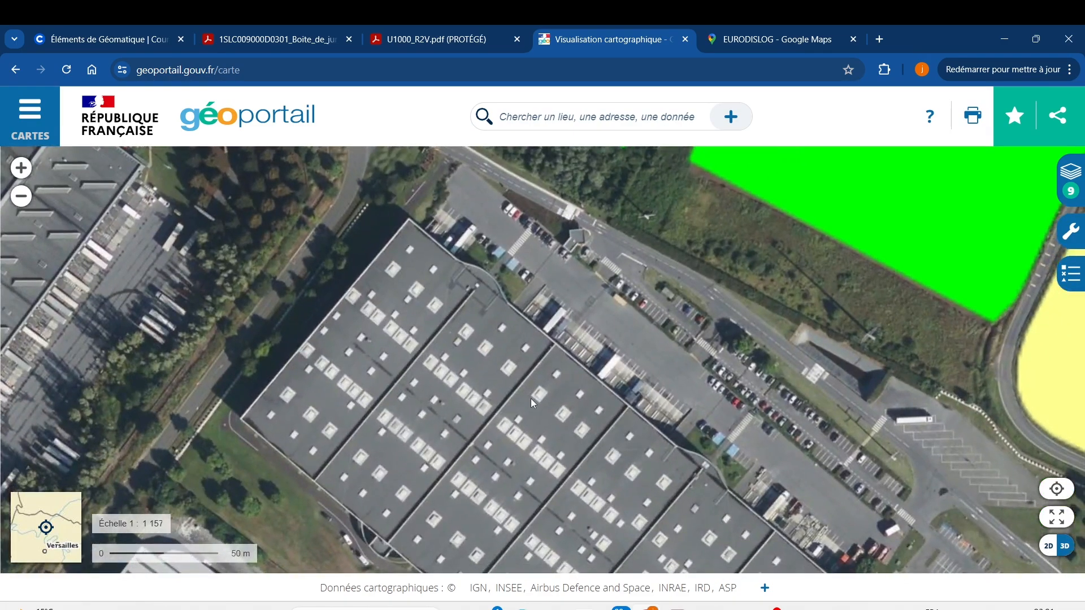
Step: Inspect the full length of the large warehouse, including its roof sections, loading yards and adjoining southern building
scroll(629, 458, "down", 2)
left_click_drag(677, 465, 507, 358)
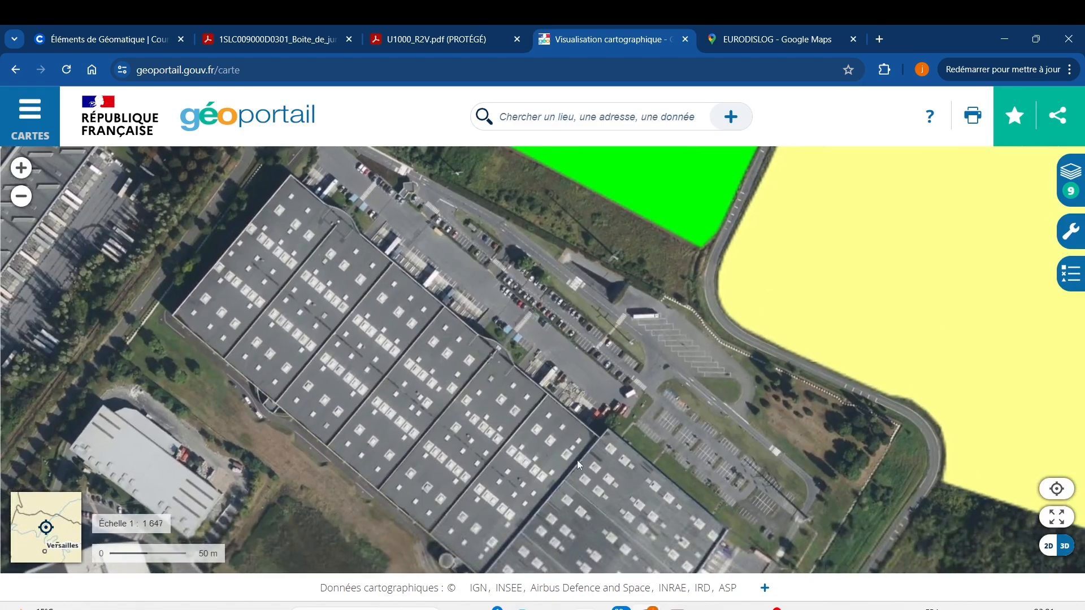
left_click_drag(622, 497, 592, 417)
scroll(591, 419, "down", 2)
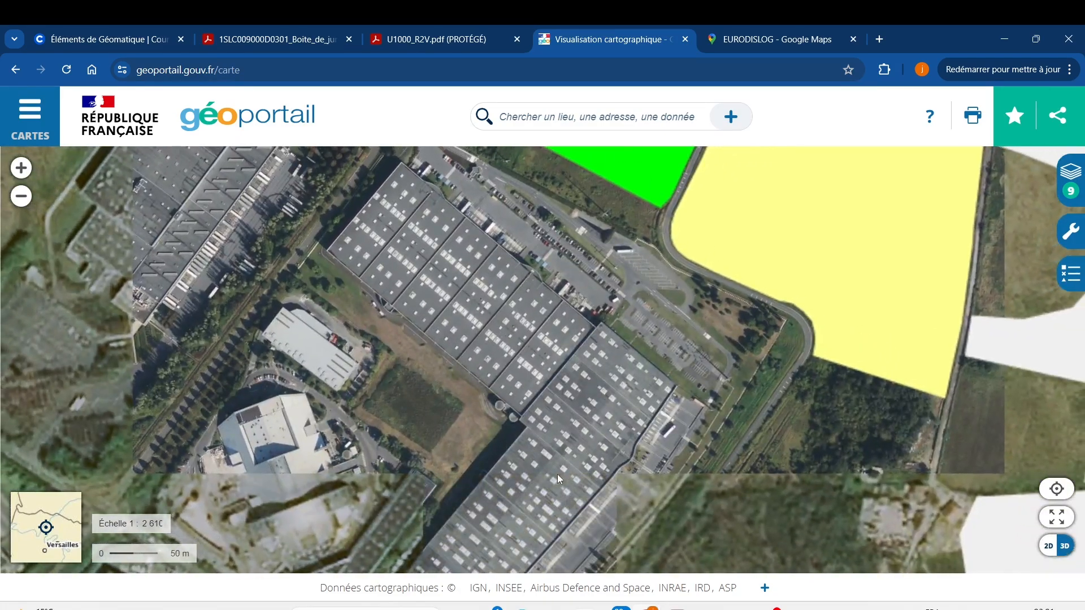
left_click_drag(563, 467, 578, 389)
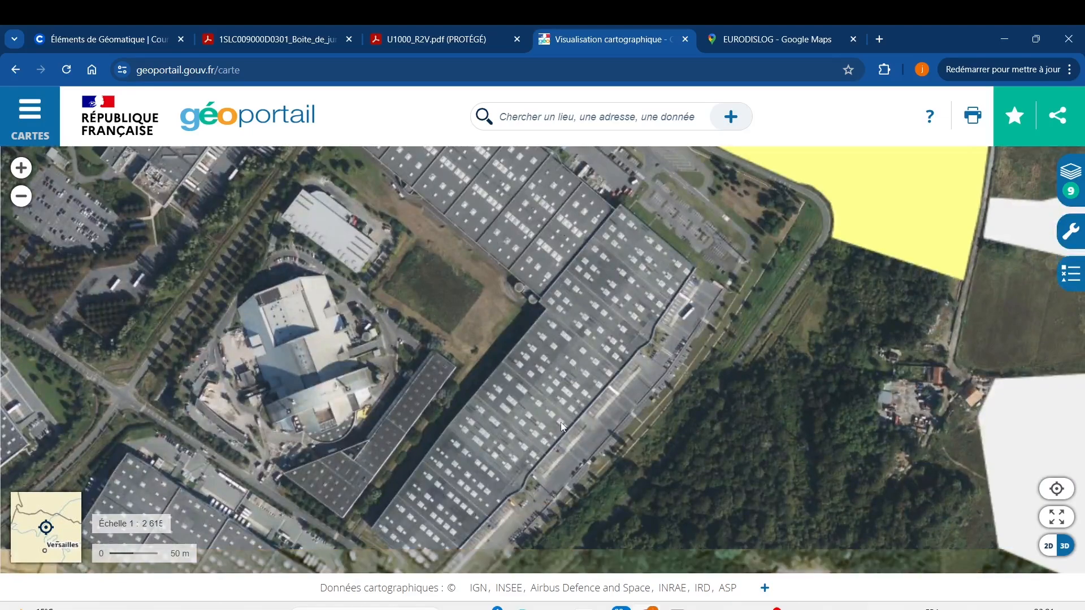
left_click_drag(544, 321, 551, 404)
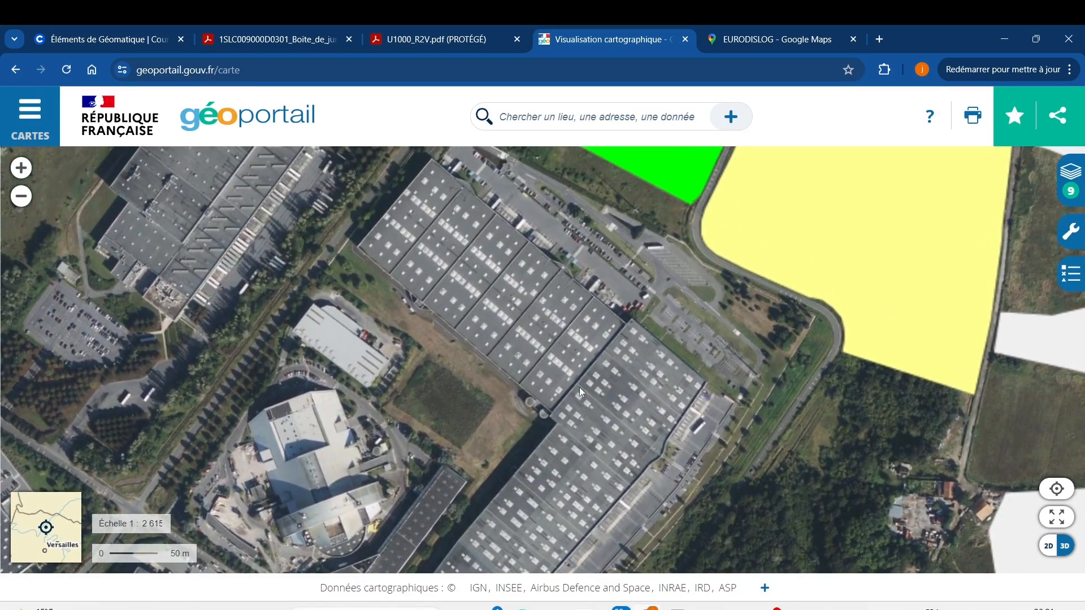
scroll(577, 312, "up", 1)
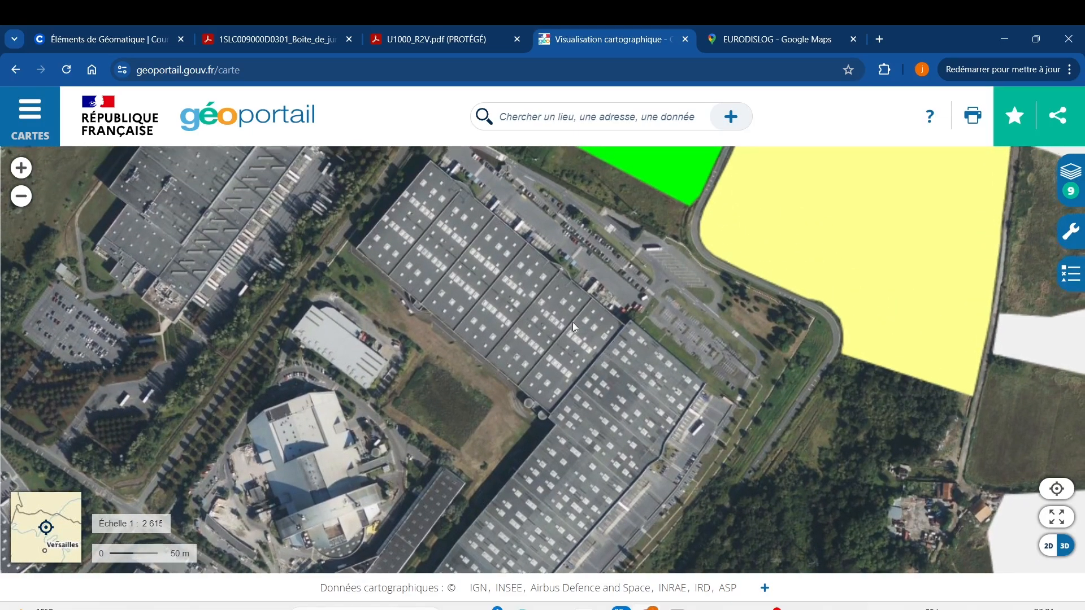
left_click_drag(571, 322, 546, 389)
scroll(511, 377, "up", 1)
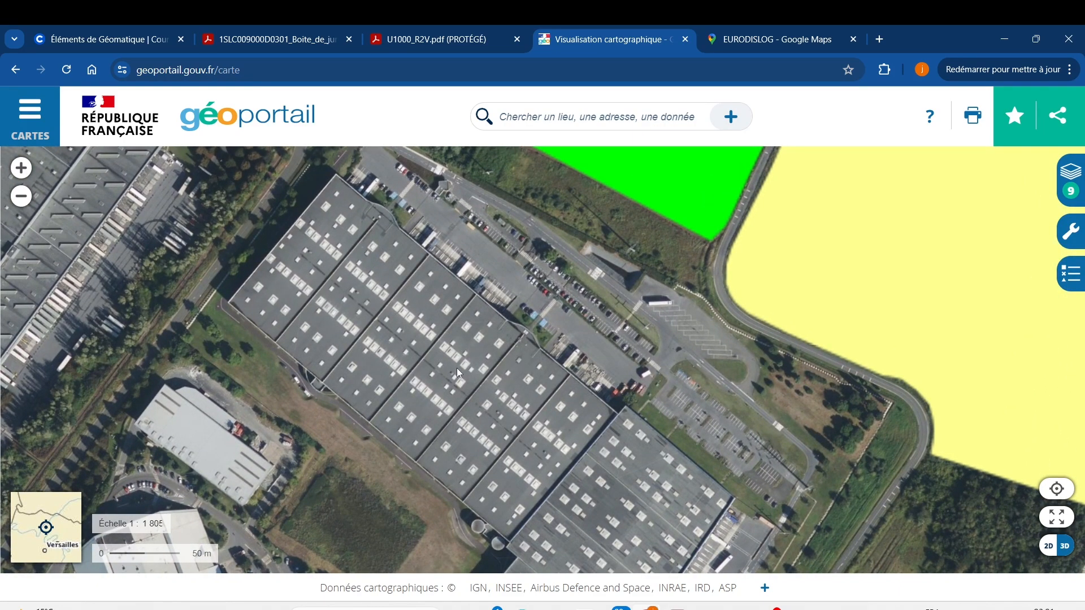
left_click_drag(426, 315, 451, 342)
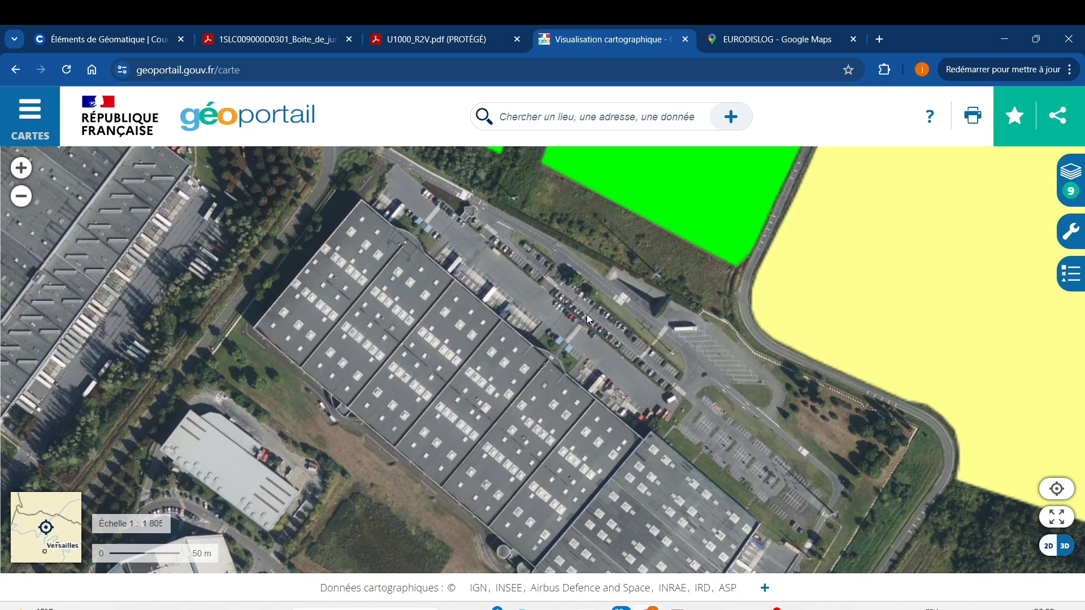
Step: Measure the distance along the large warehouse's northeast roof edge, from its north corner to the boundary with the southern building
left_click(1073, 234)
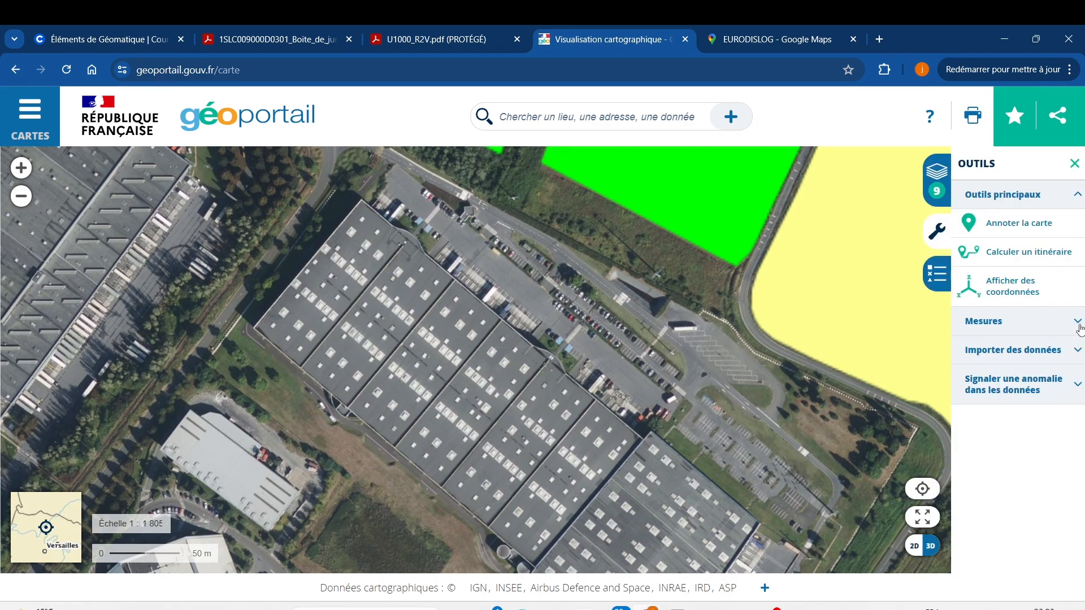
left_click(1078, 323)
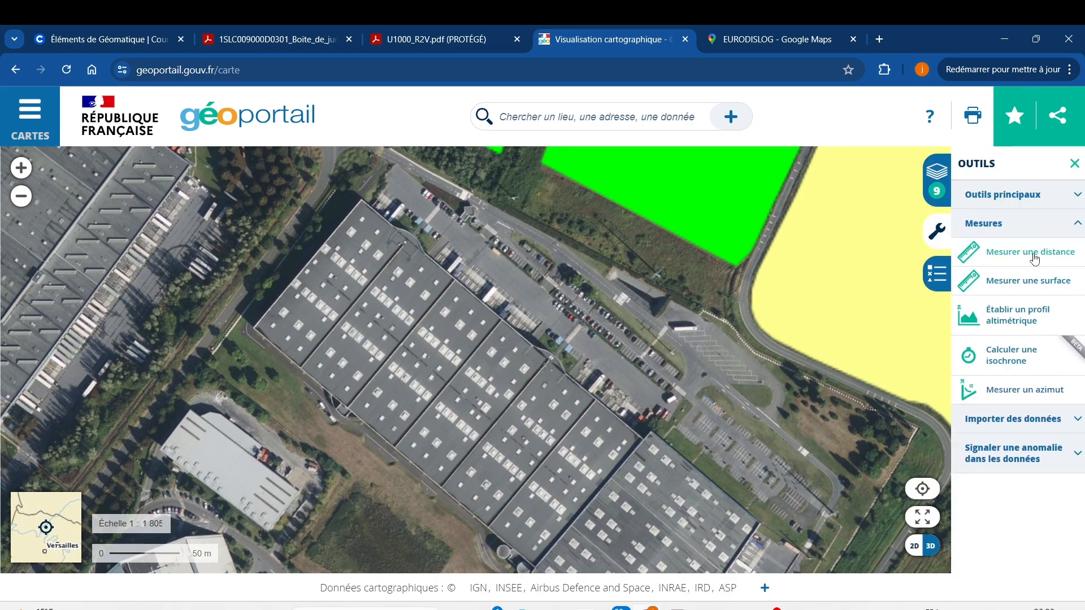
left_click(1034, 259)
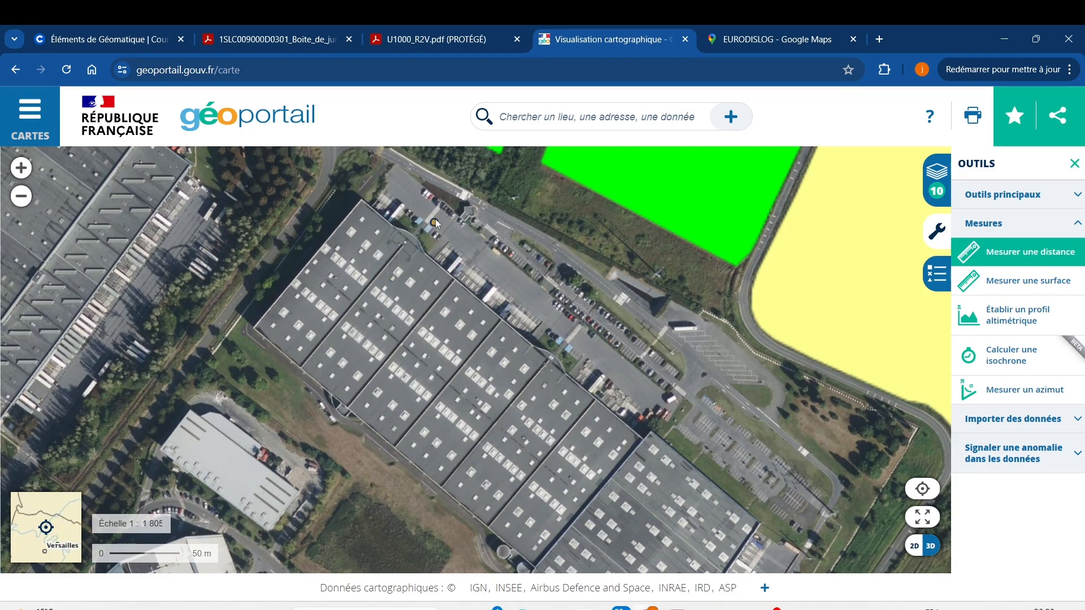
scroll(435, 223, "up", 2)
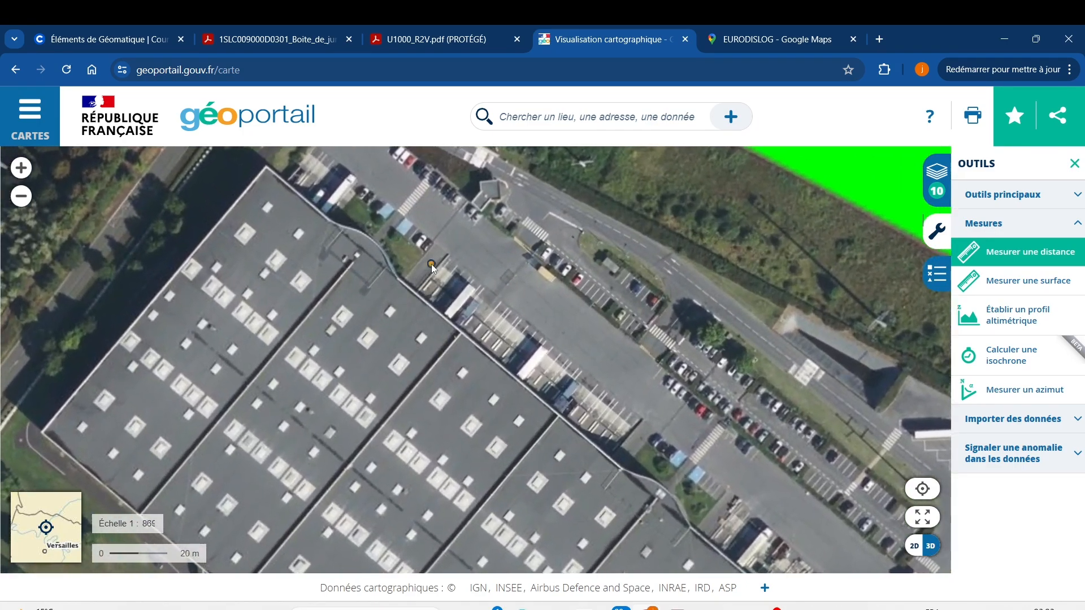
scroll(358, 212, "up", 1)
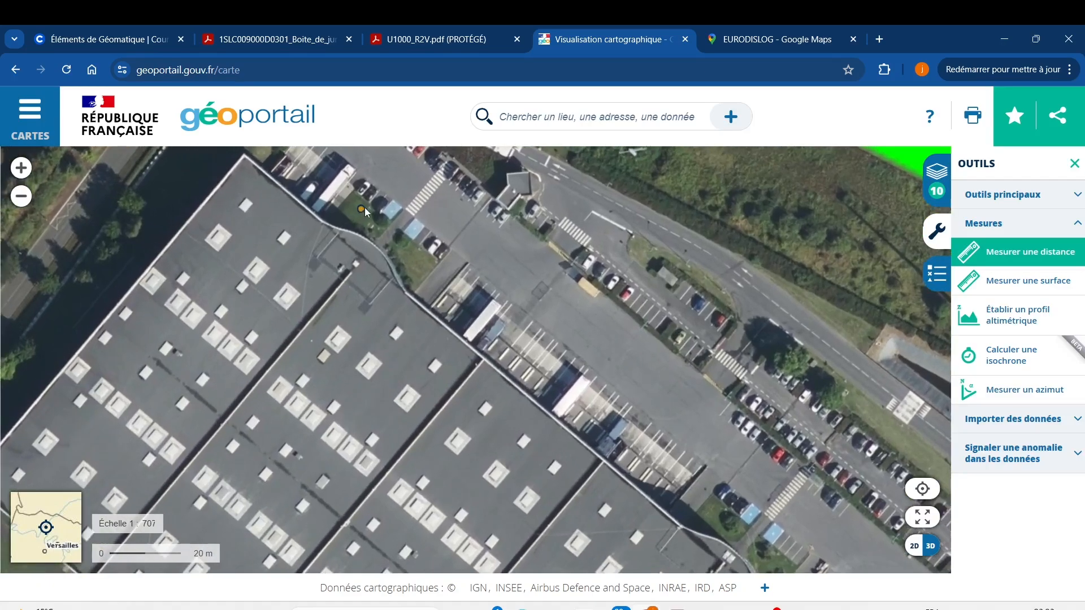
scroll(365, 208, "up", 1)
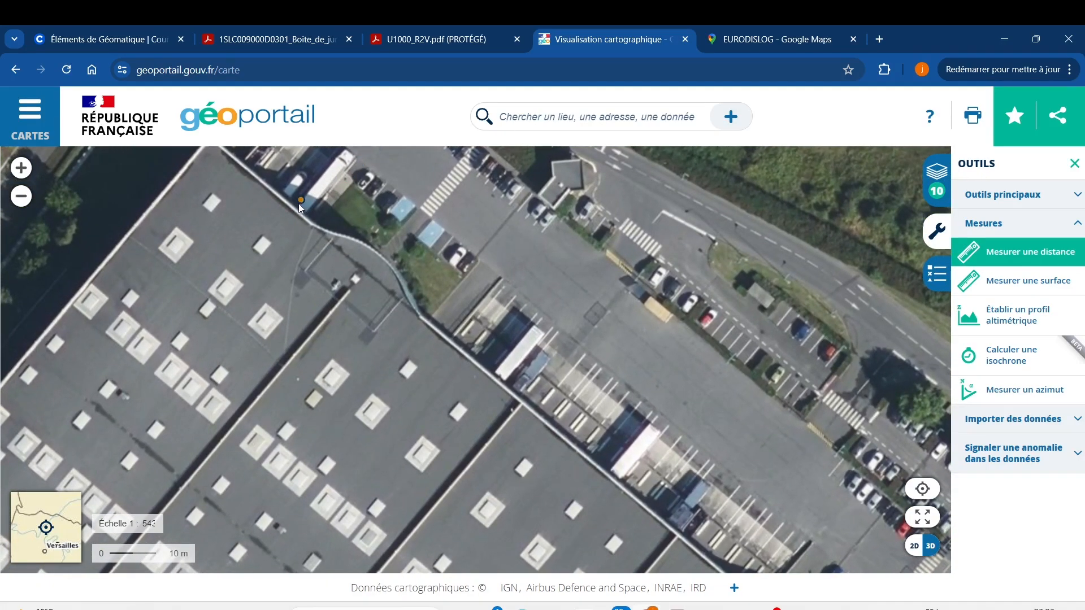
scroll(606, 467, "down", 2)
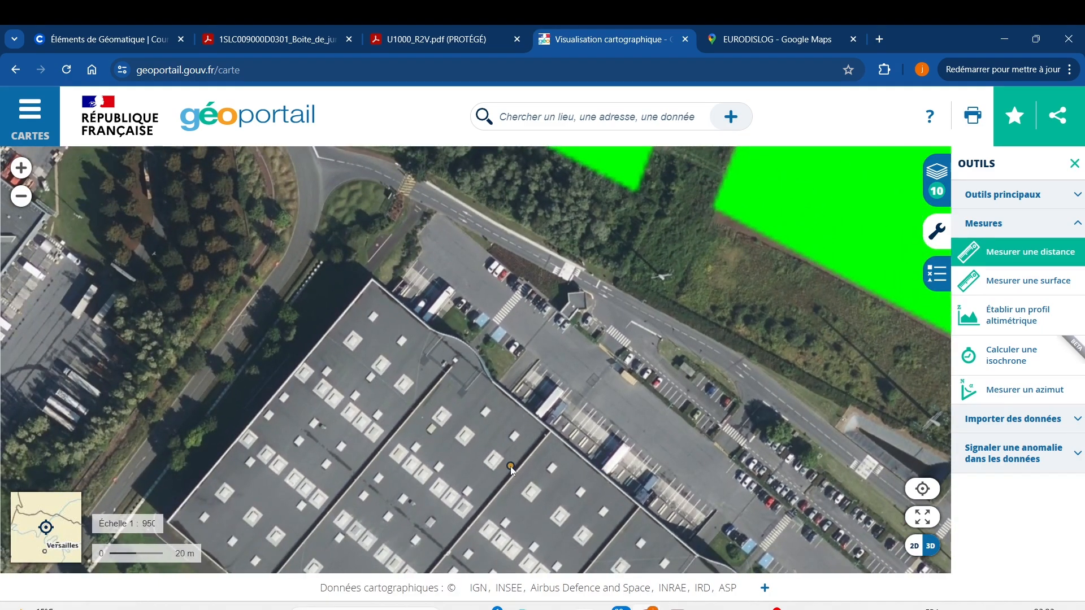
left_click_drag(473, 408, 387, 250)
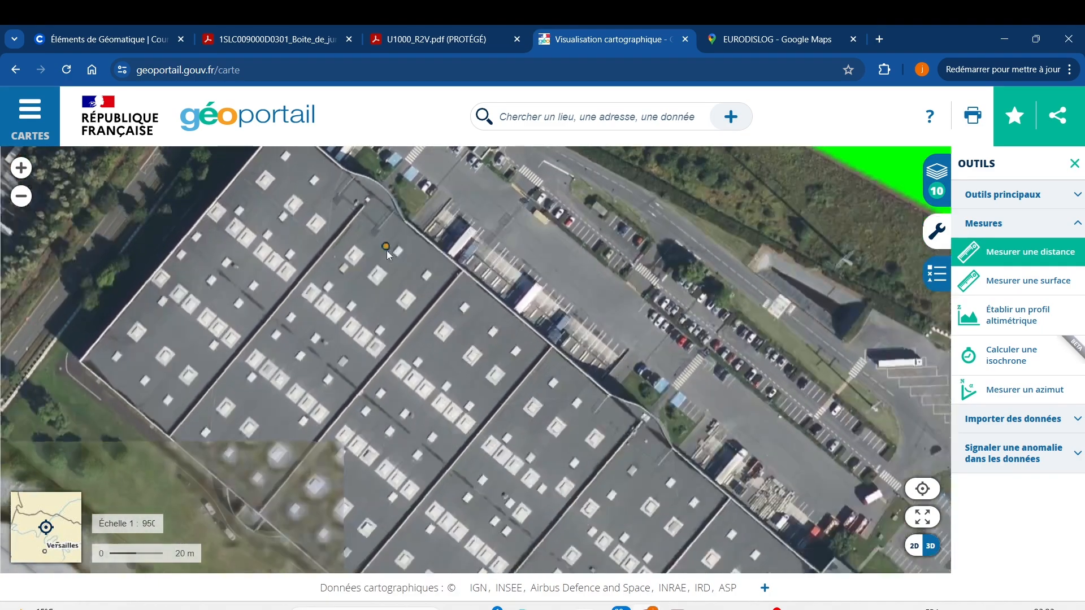
scroll(644, 502, "down", 2)
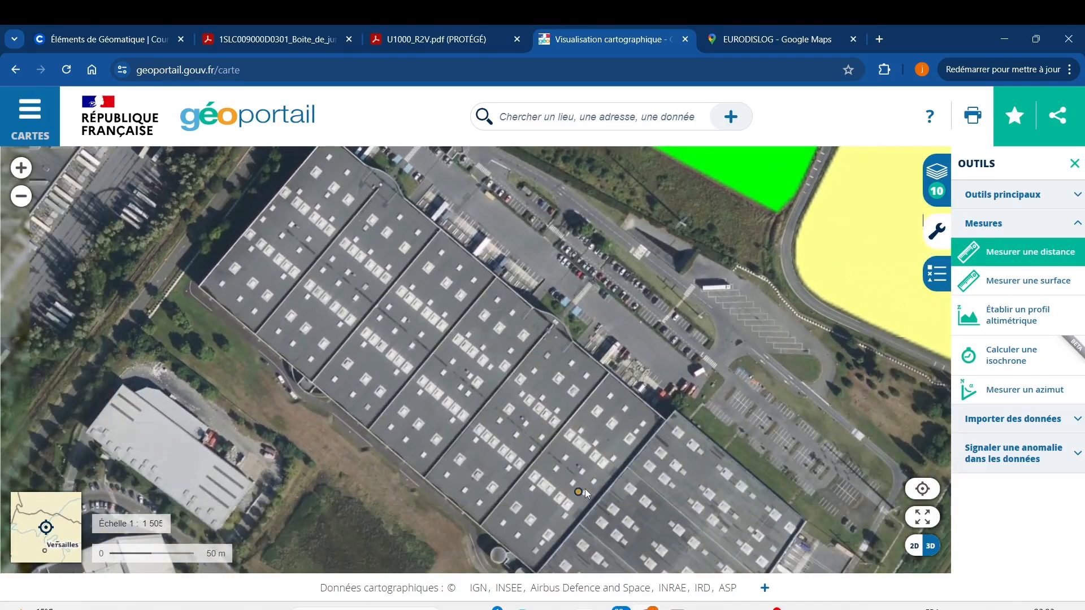
left_click_drag(531, 300, 507, 343)
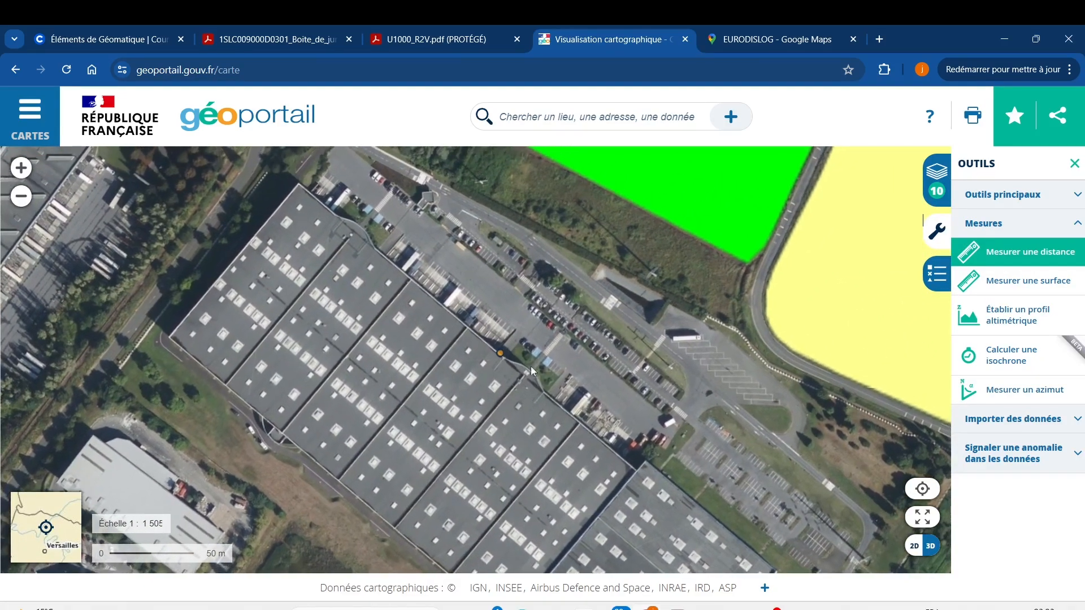
left_click(300, 186)
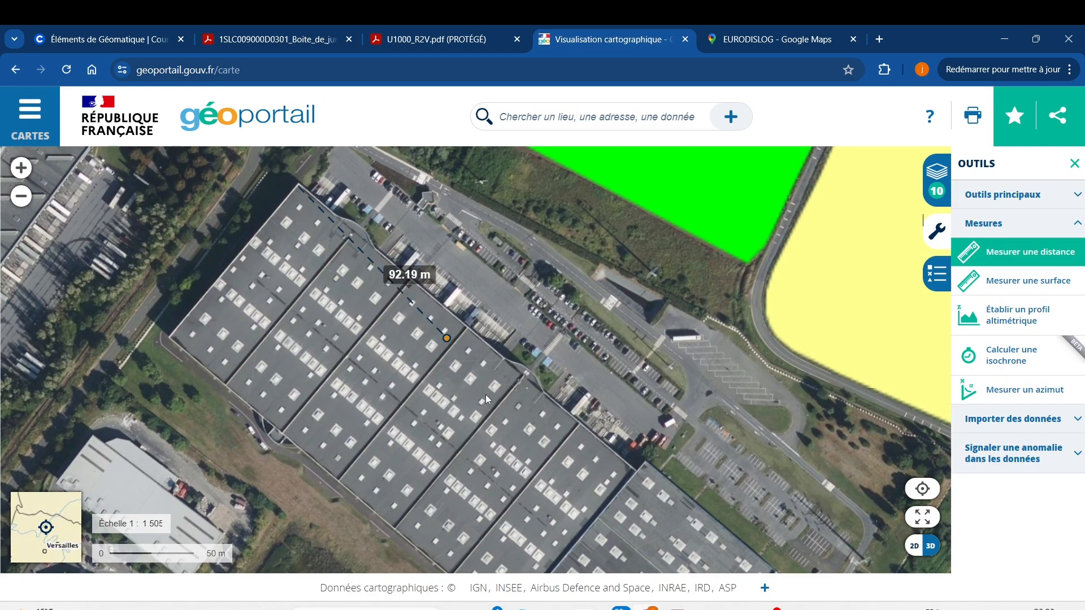
double_click(633, 470)
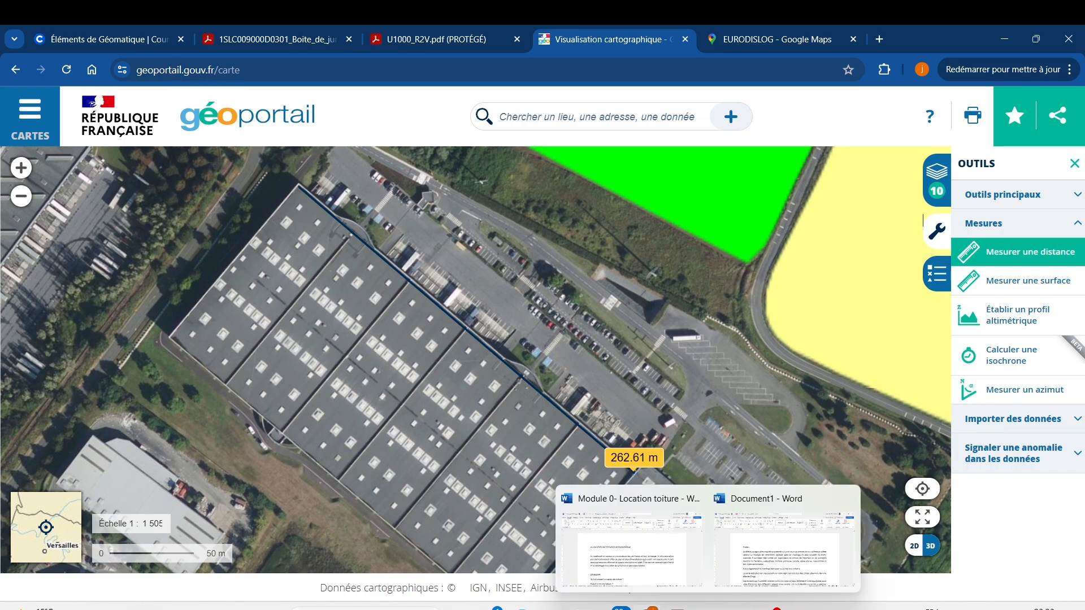
Step: Open the Calculator app and place its window clear of the distance label on the map
left_click(366, 609)
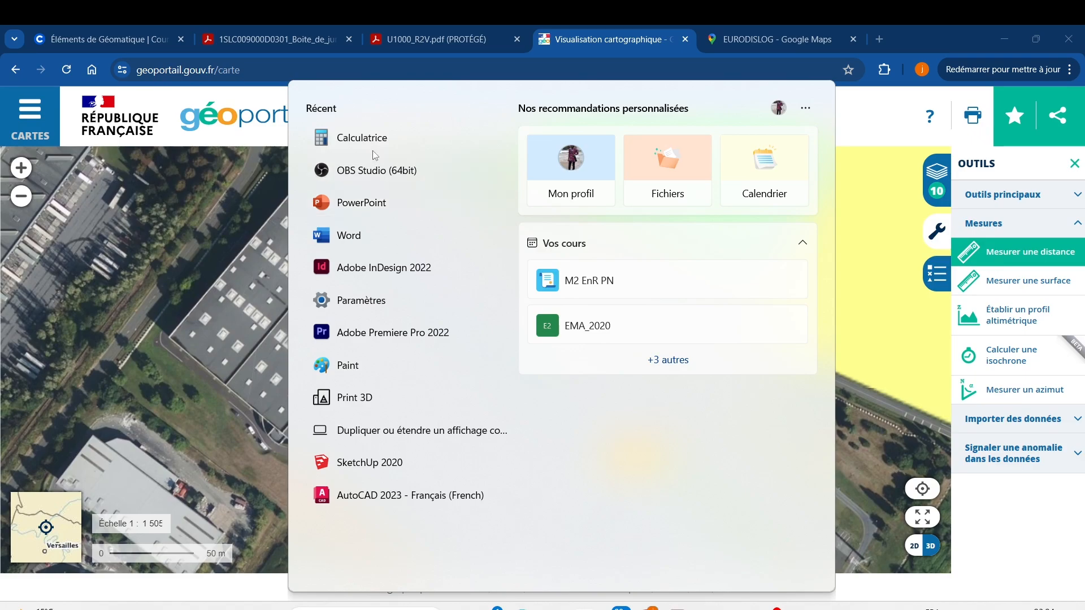
left_click(378, 146)
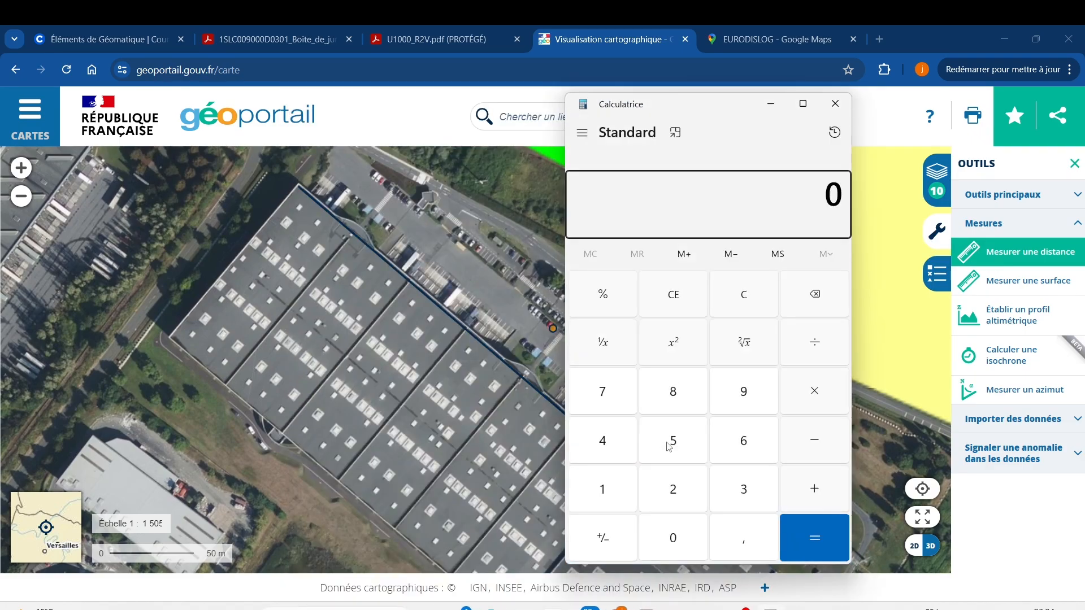
left_click_drag(743, 90, 382, 97)
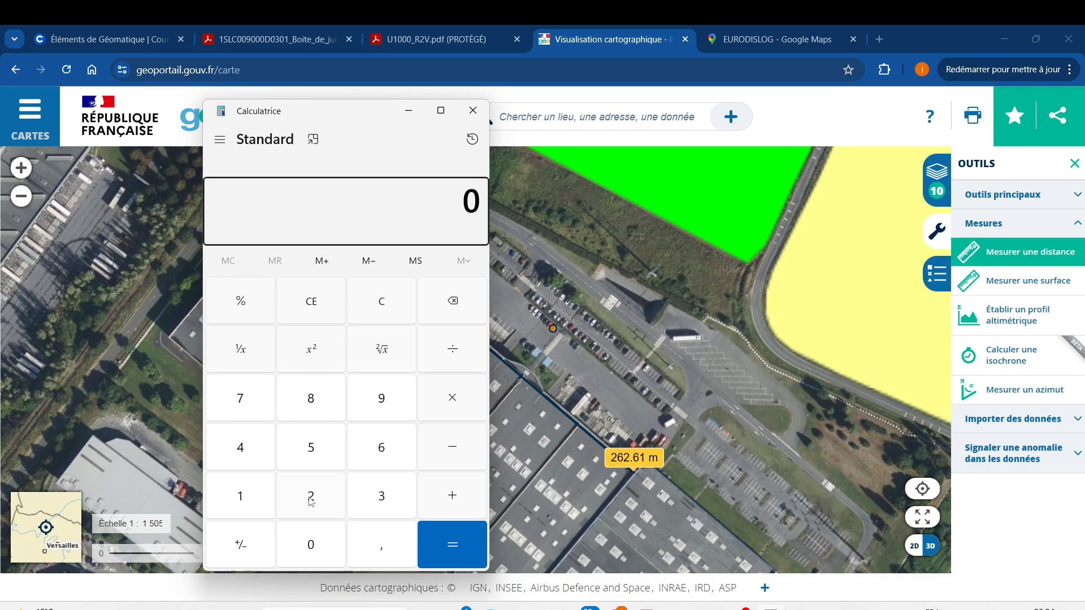
left_click(311, 497)
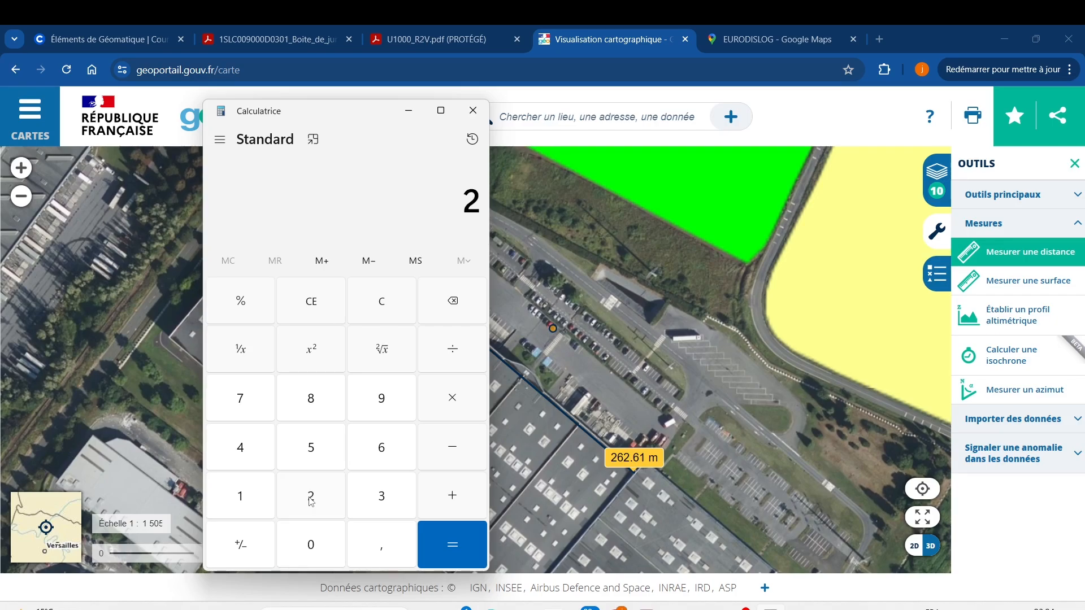
left_click(390, 449)
left_click(316, 498)
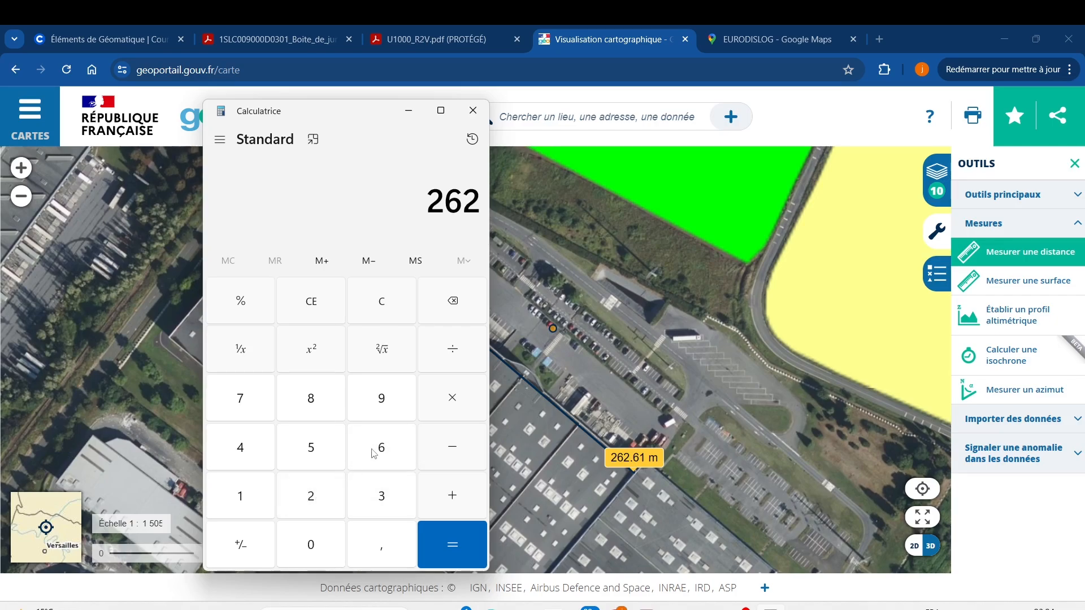
left_click(454, 348)
left_click(403, 313)
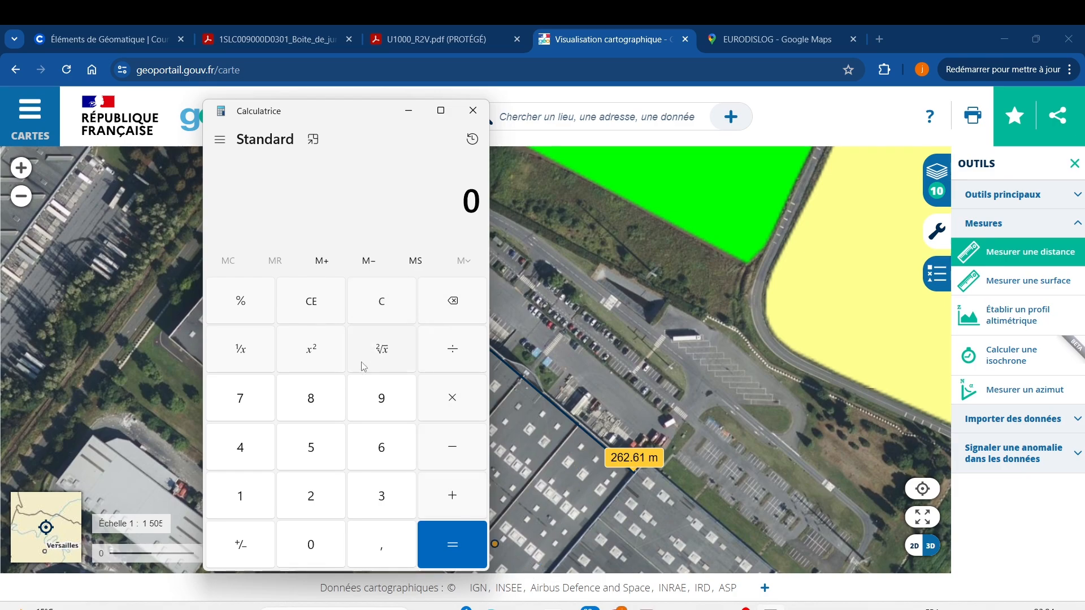
Step: Add 0,2 to 1,722 in the calculator
left_click(247, 503)
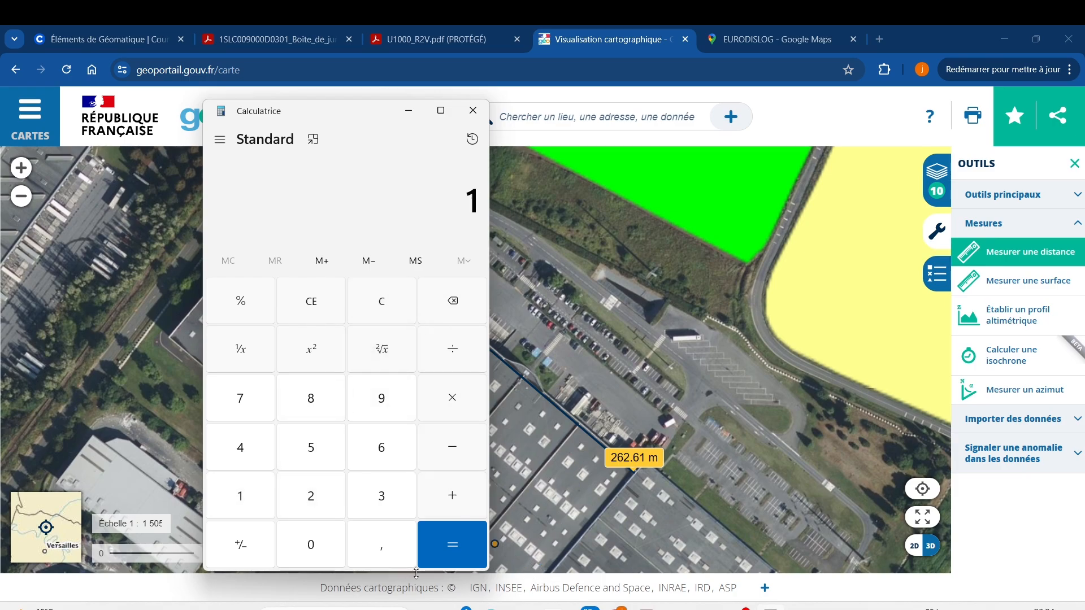
left_click(394, 554)
left_click(253, 395)
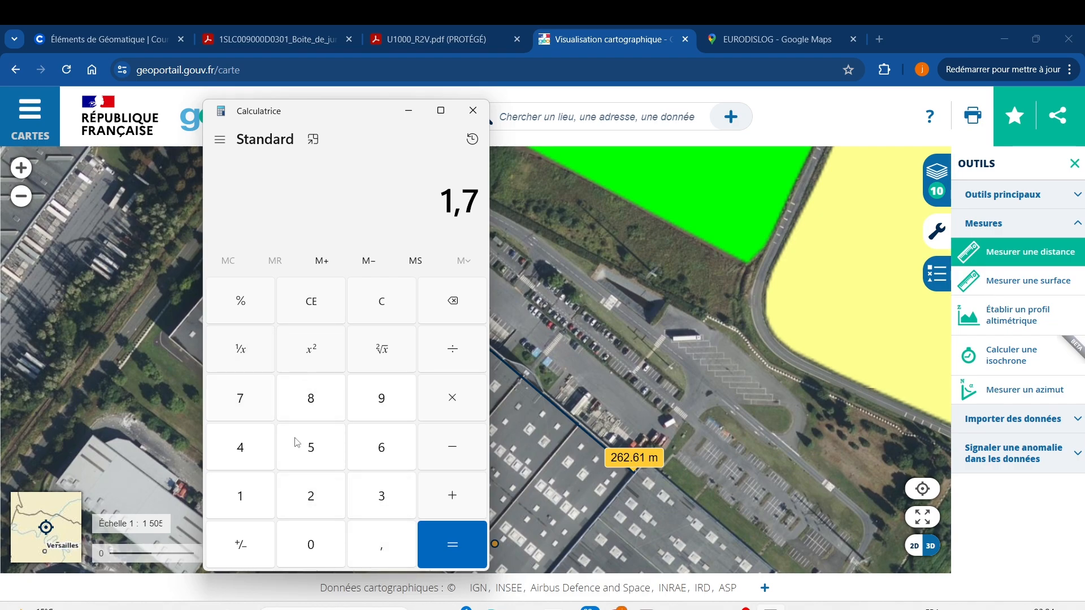
left_click(316, 495)
left_click(316, 495)
left_click(436, 499)
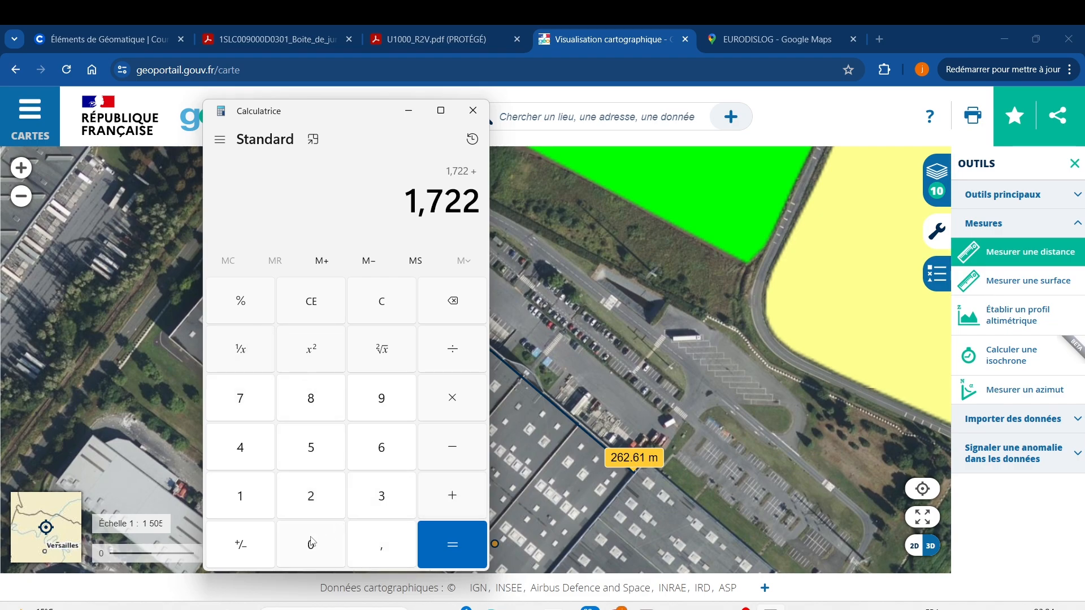
left_click(312, 542)
left_click(384, 552)
left_click(322, 501)
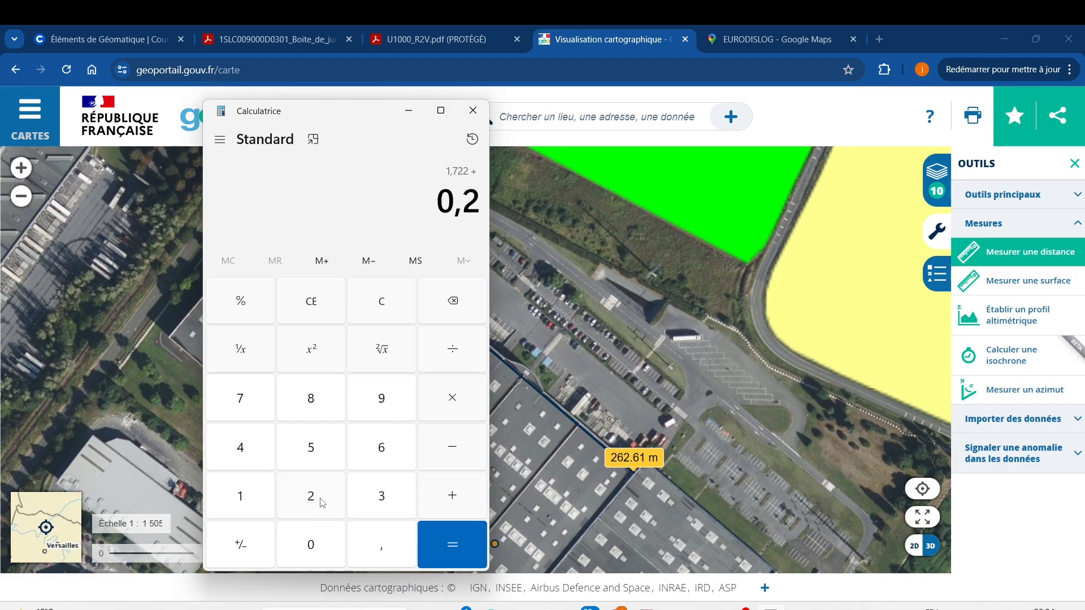
left_click(438, 553)
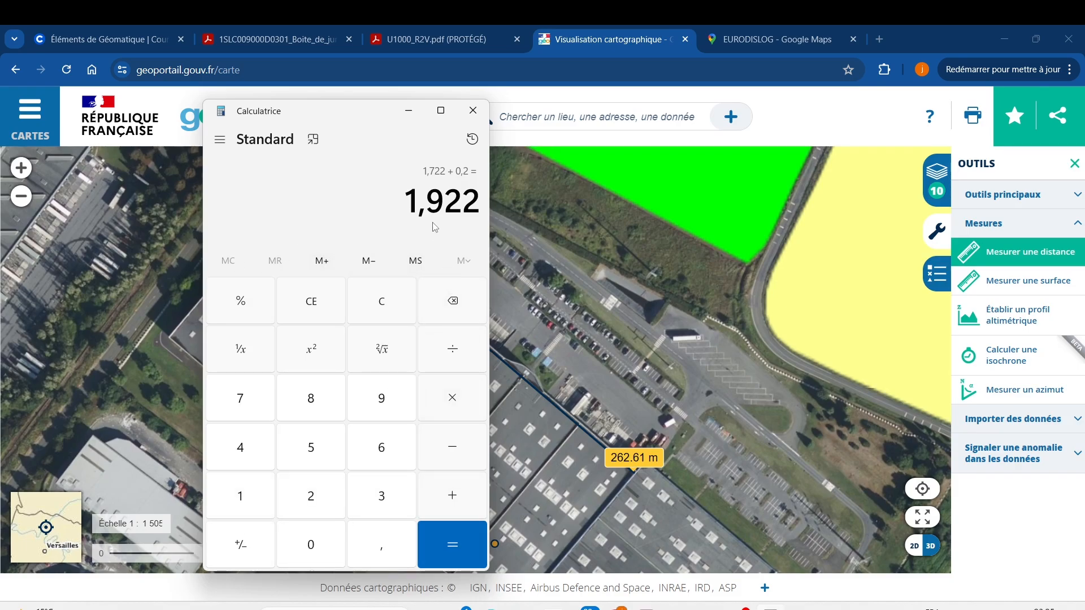
Step: Clear the calculator and divide the warehouse length of 262 by 1,922
left_click(383, 315)
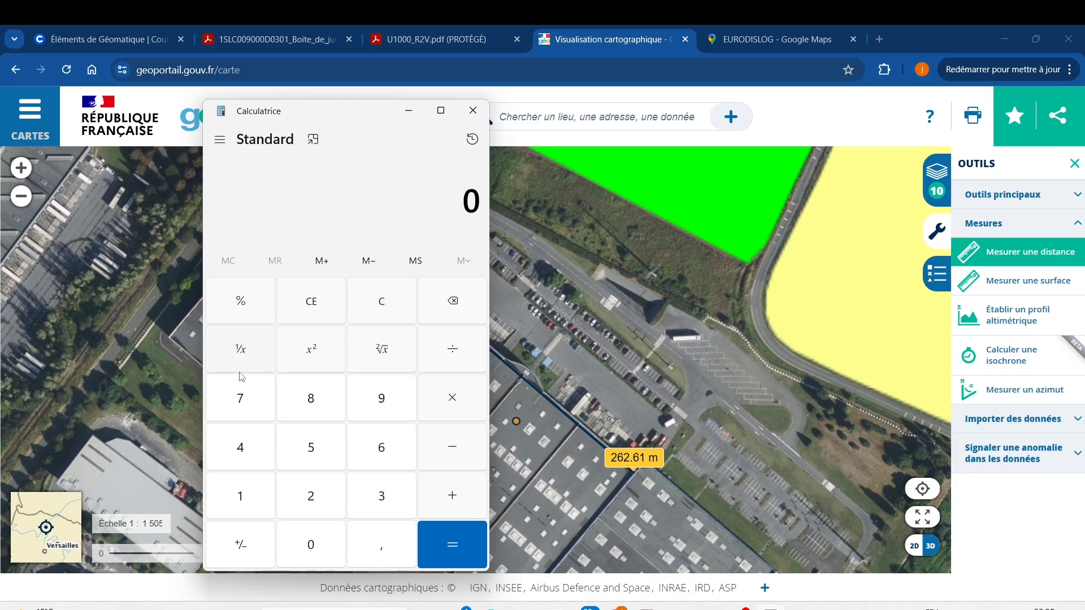
left_click(308, 499)
left_click(378, 451)
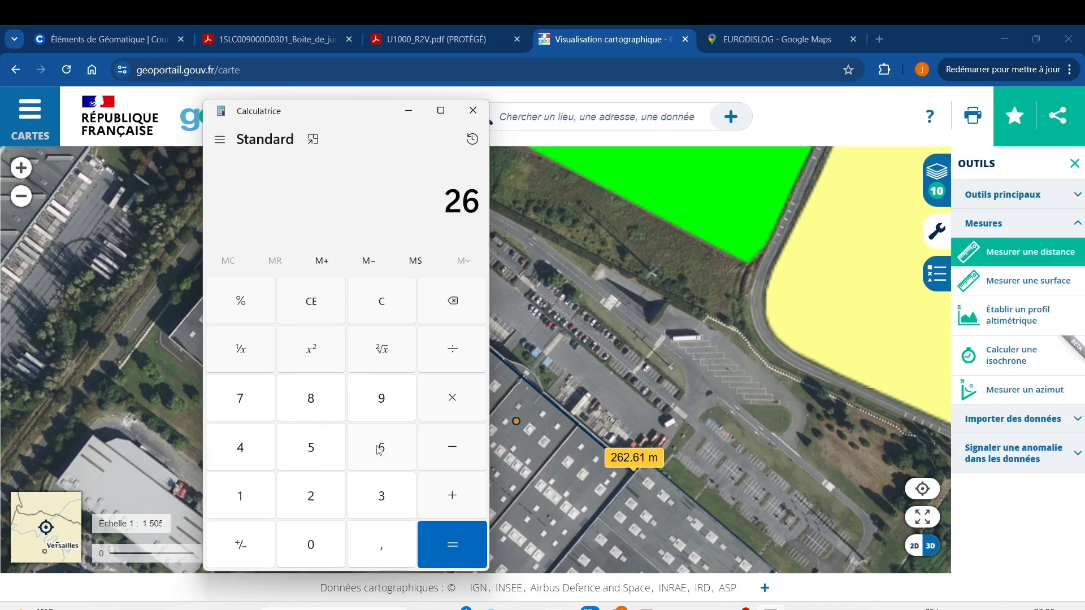
left_click(313, 497)
left_click(455, 353)
left_click(259, 503)
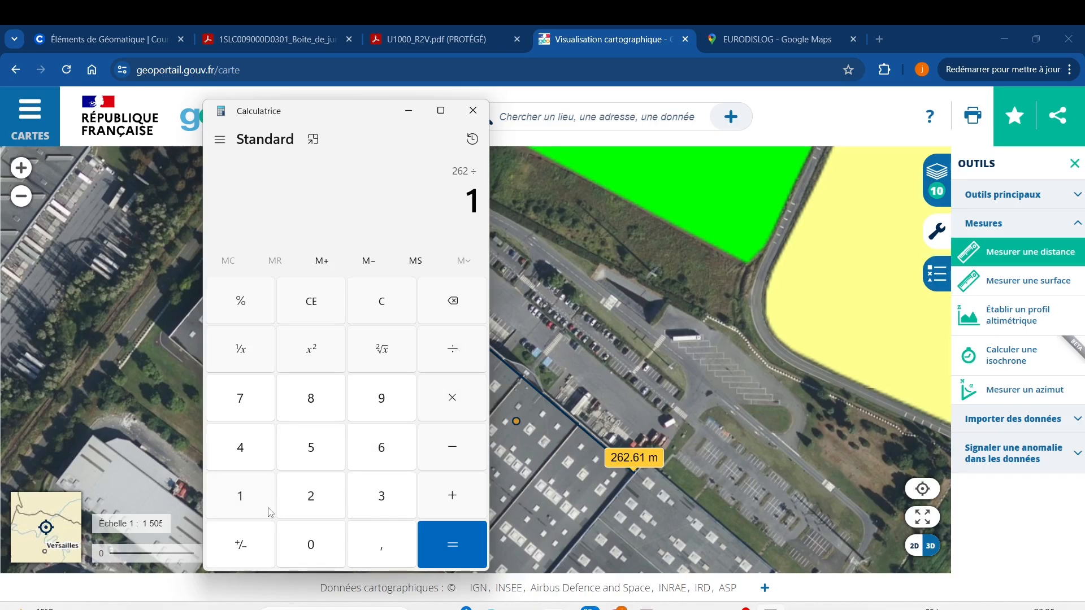
left_click(376, 551)
left_click(391, 398)
left_click(311, 496)
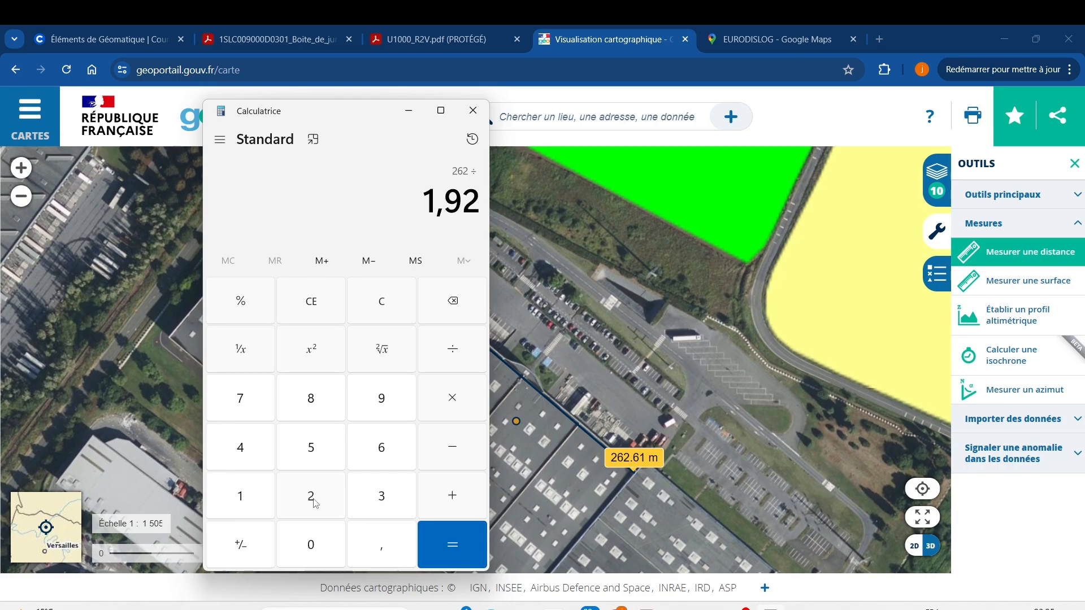
left_click(310, 496)
left_click(456, 550)
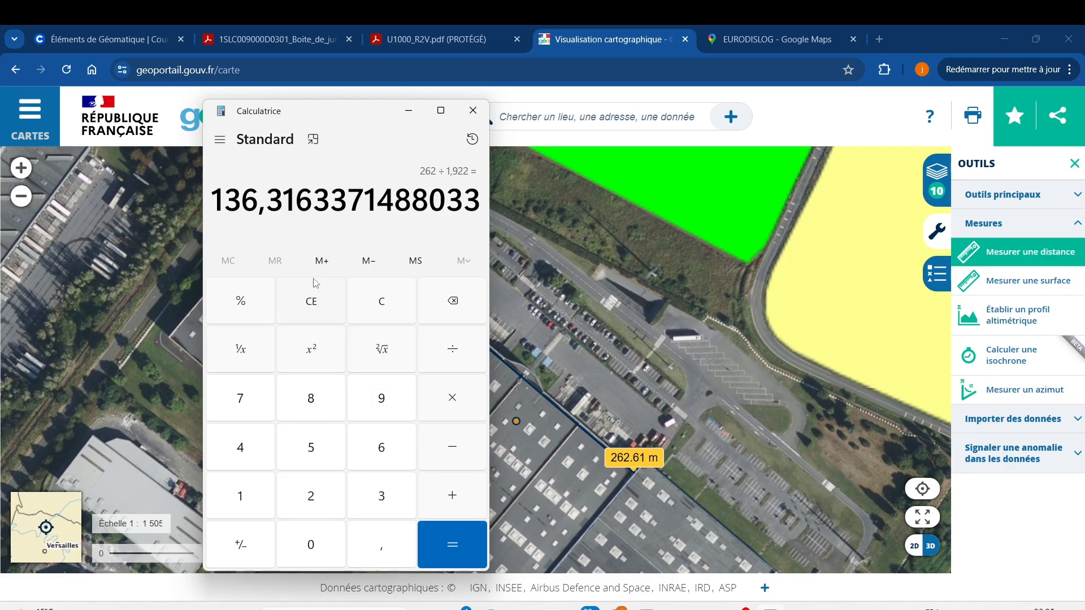
Step: Minimize the calculator and measure a second line along the warehouse's long side, just inside its northeast roof edge
left_click(408, 111)
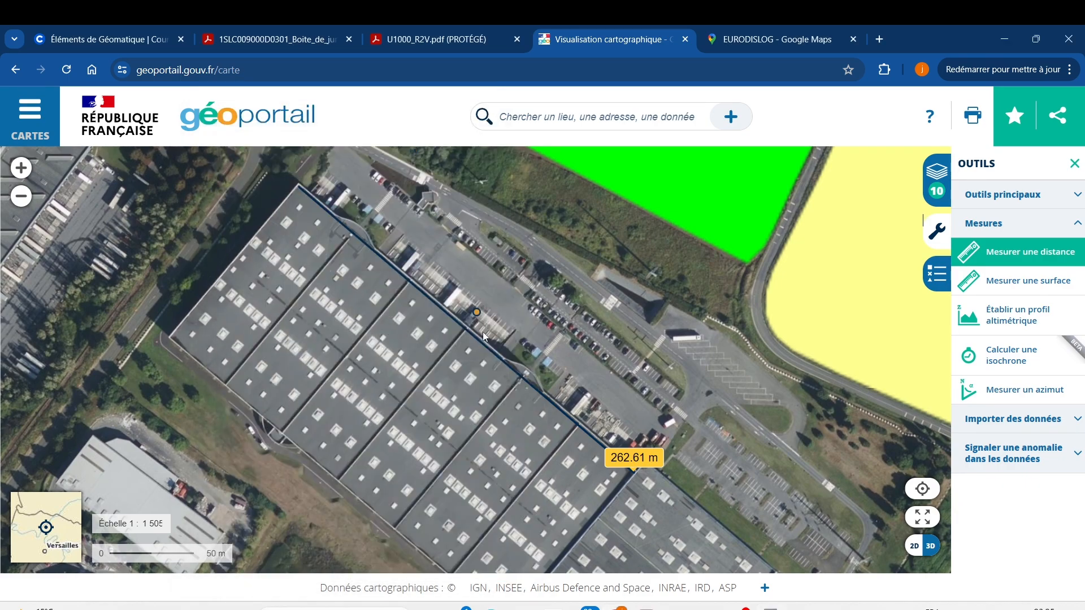
left_click(290, 198)
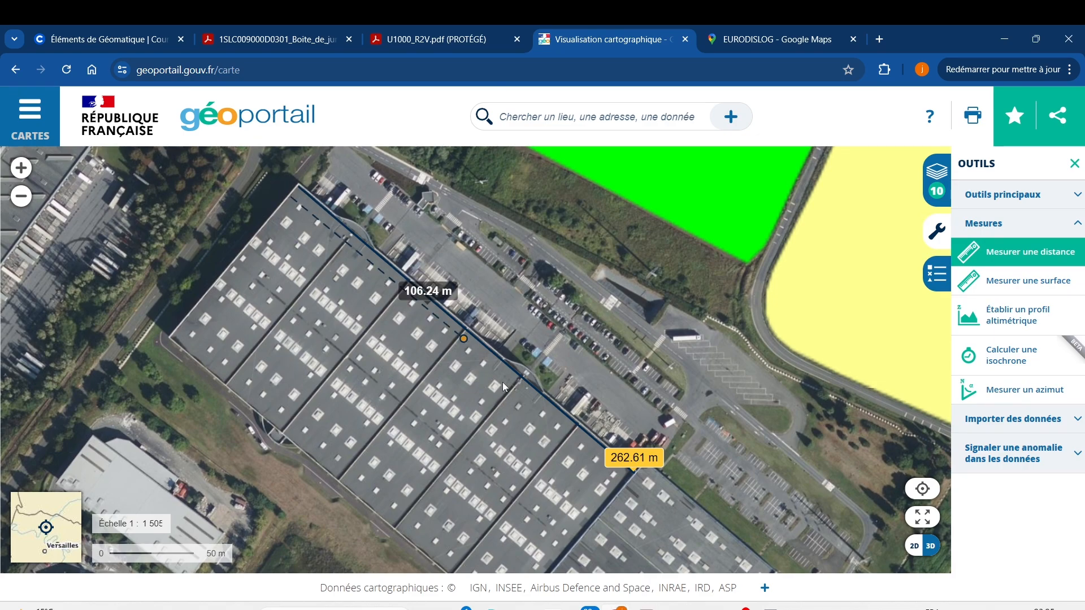
double_click(621, 482)
Step: Measure the warehouse's short northwest side, from its north corner to its west corner
mouse_move(774, 605)
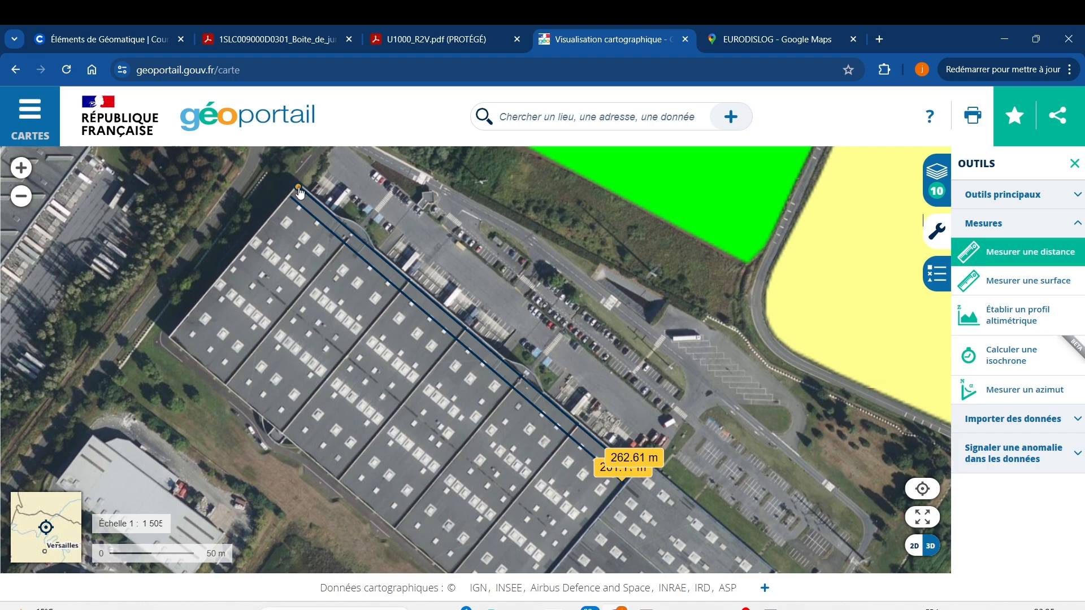
left_click(299, 188)
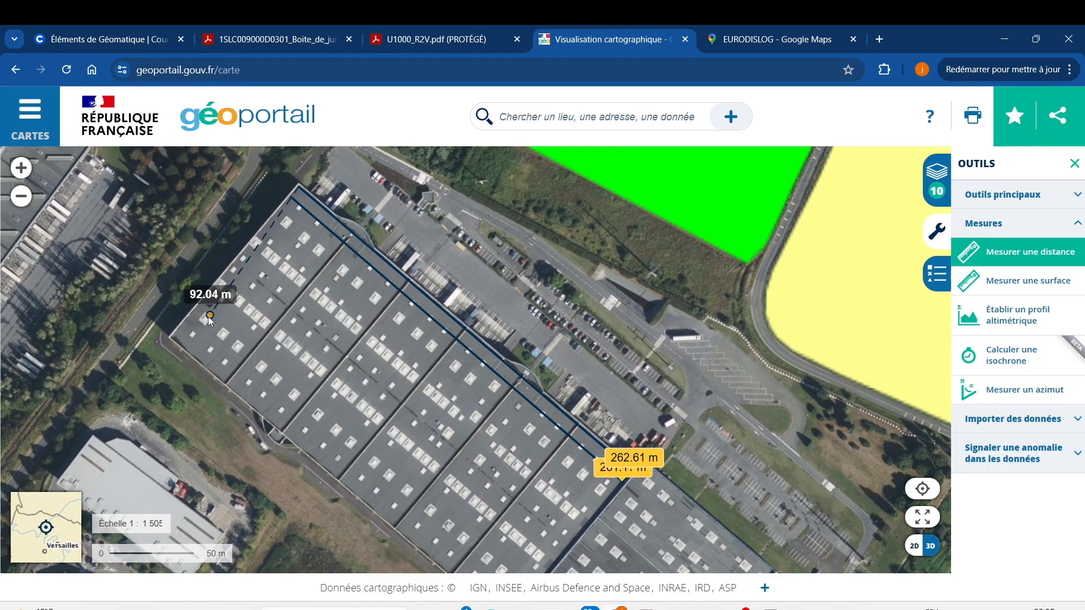
double_click(173, 338)
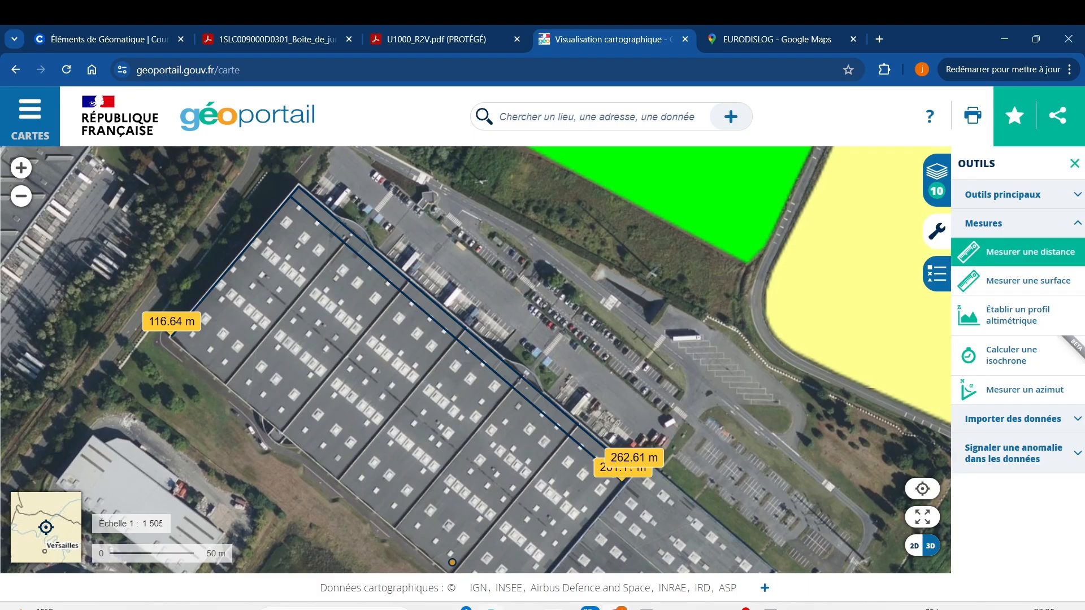
Step: Bring back the calculator, clear it, and add 0,2 to 1,134
mouse_move(491, 607)
left_click(742, 528)
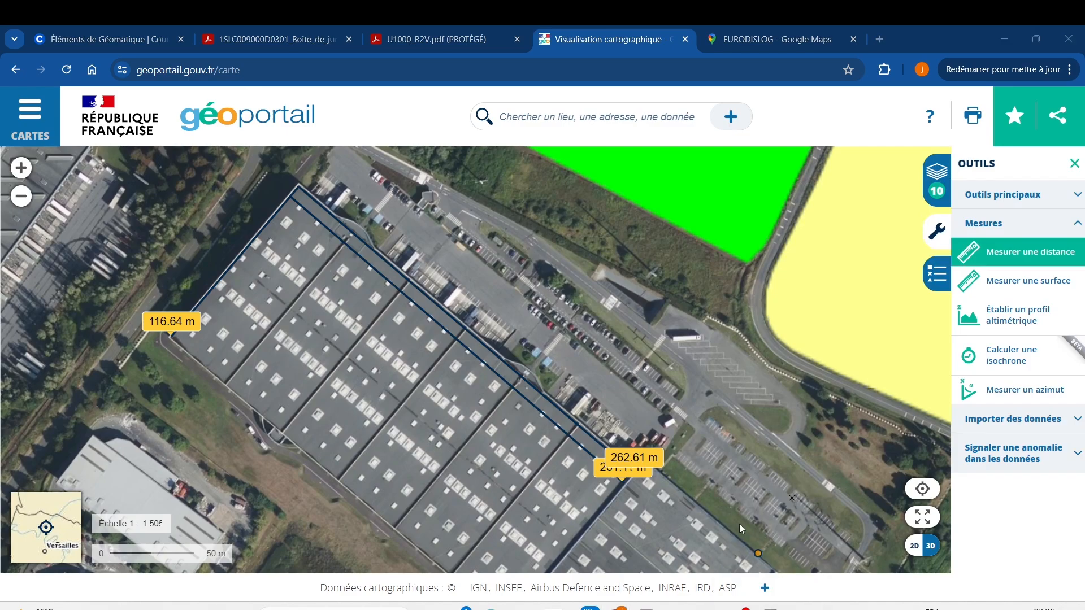
left_click(302, 313)
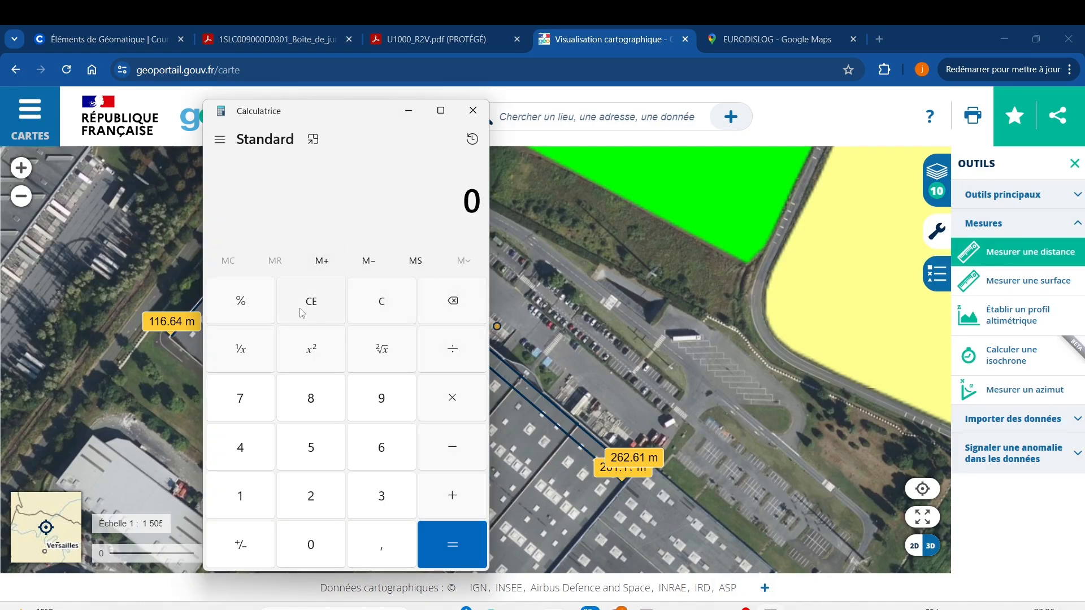
left_click(242, 495)
left_click(389, 549)
left_click(262, 495)
left_click(373, 509)
left_click(243, 449)
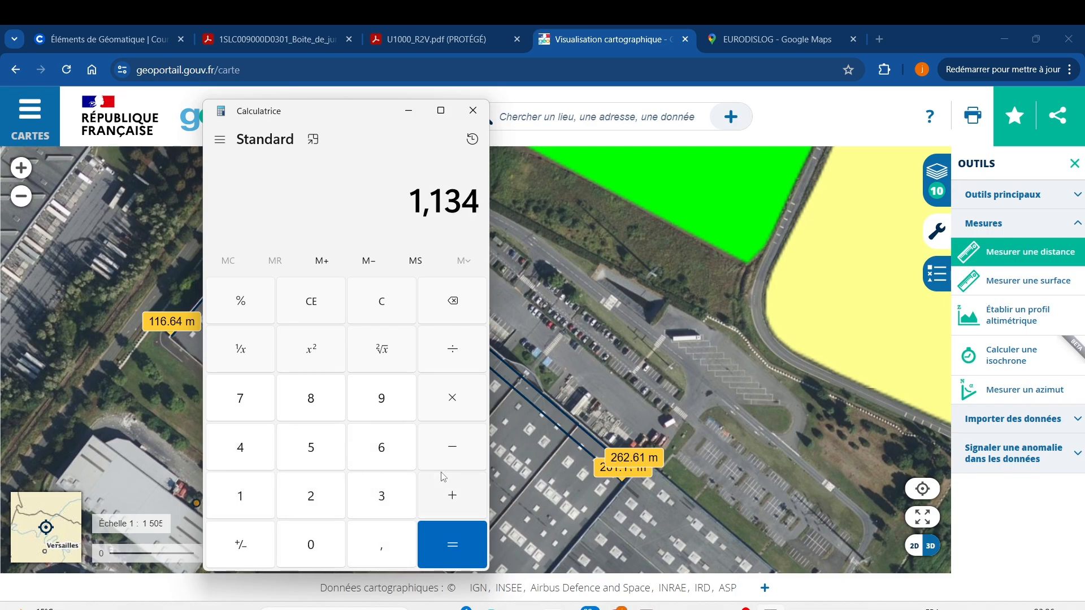
left_click(457, 495)
left_click(312, 546)
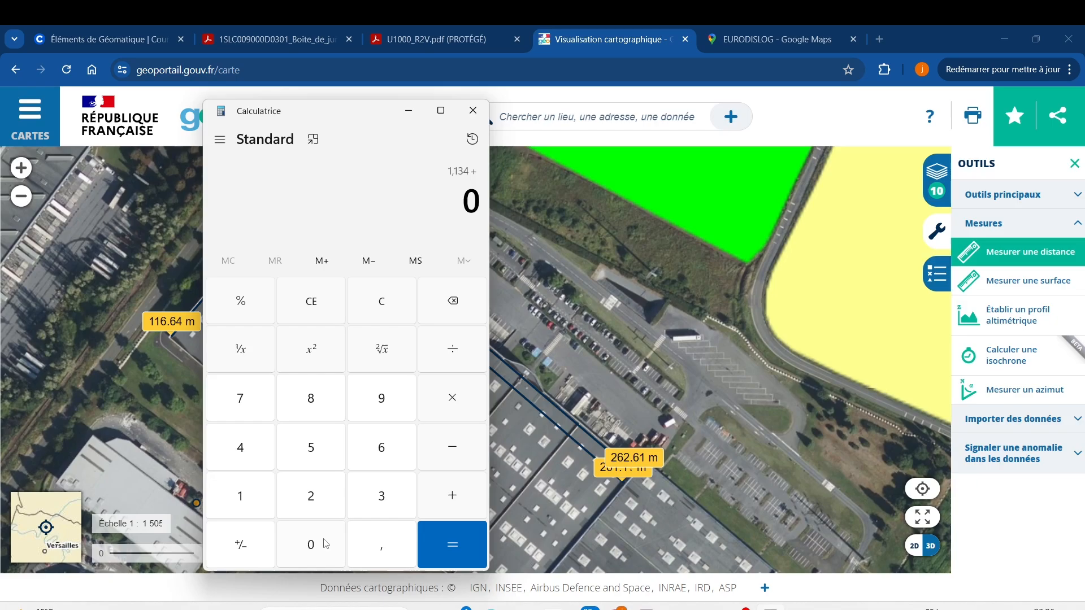
left_click(377, 546)
left_click(305, 489)
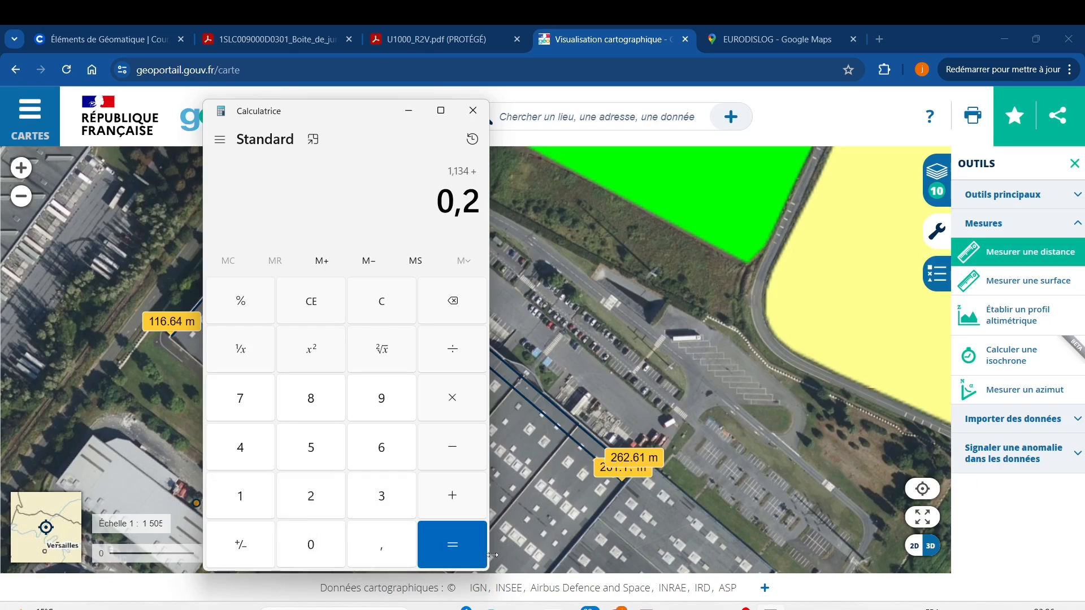
left_click(453, 548)
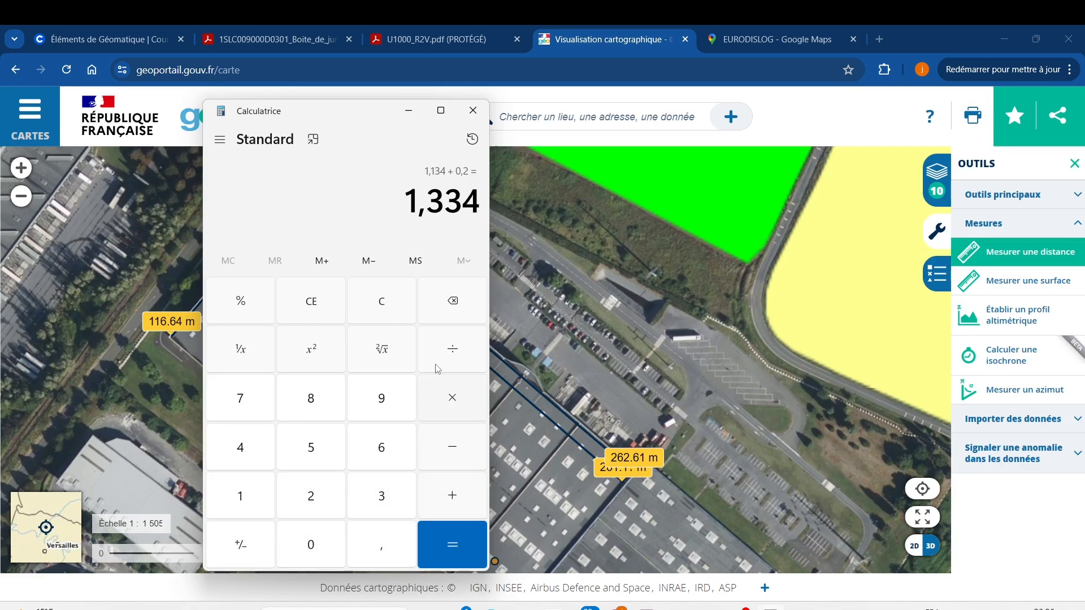
Step: Clear the calculator, divide the warehouse width of 116 by 1,134, and minimize the calculator
left_click(380, 308)
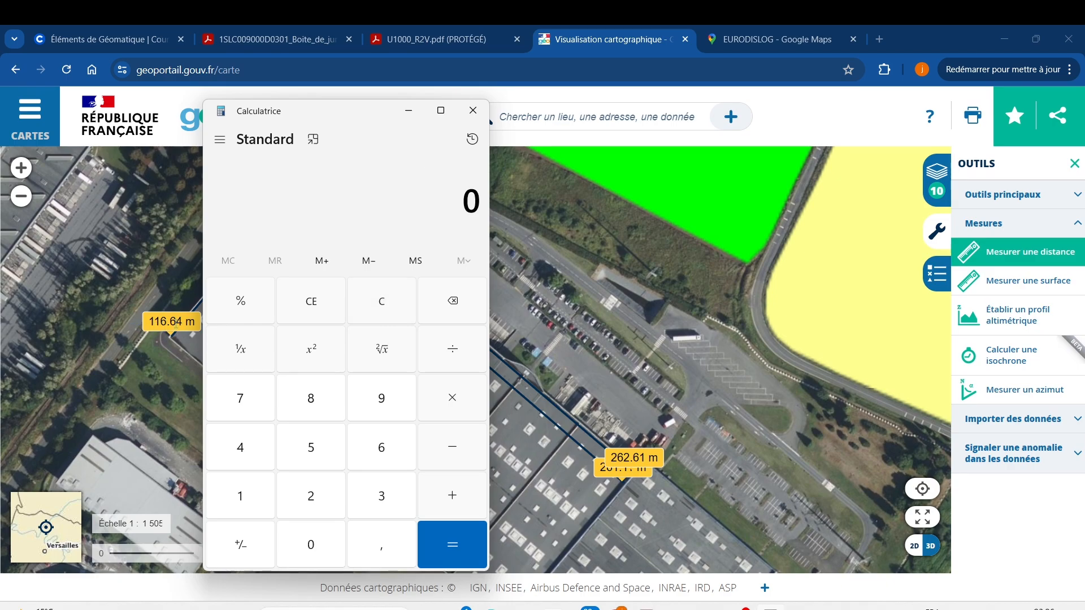
left_click(249, 490)
left_click(248, 490)
left_click(380, 445)
left_click(452, 351)
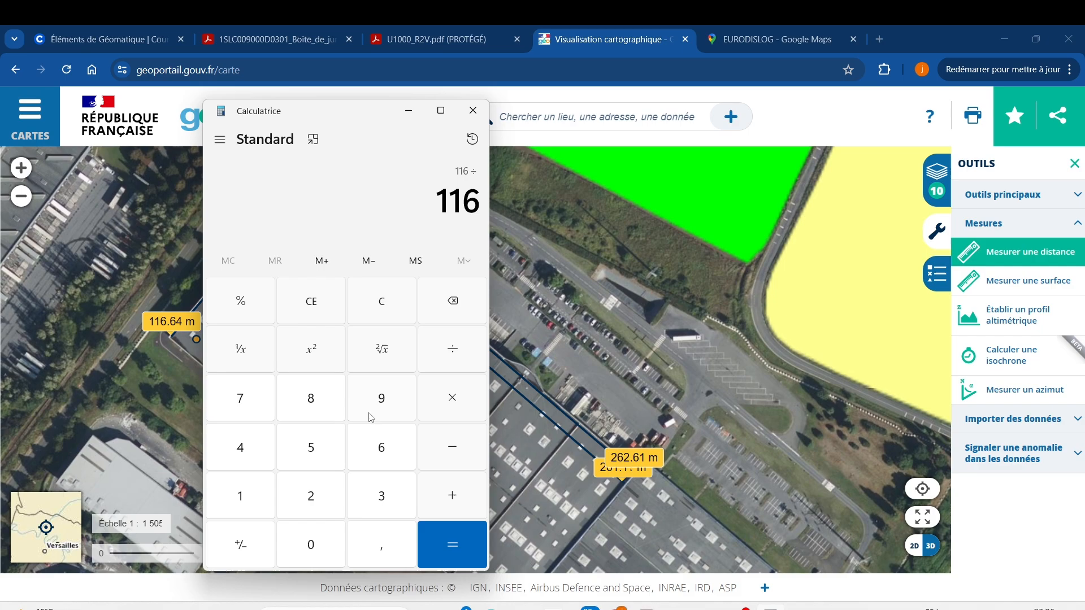
left_click(256, 504)
left_click(396, 546)
left_click(249, 493)
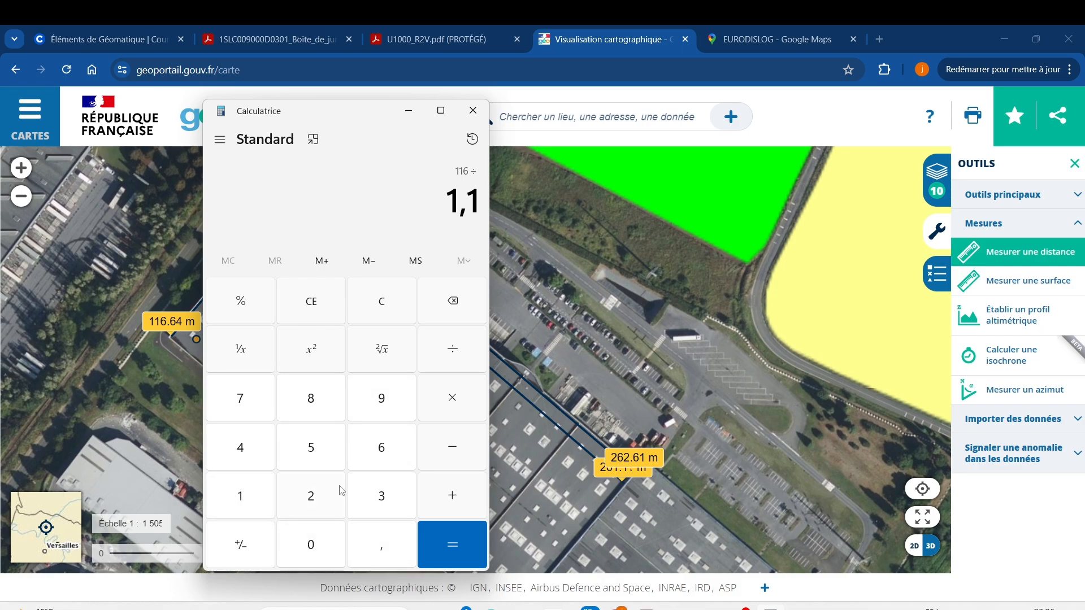
left_click(380, 497)
left_click(265, 455)
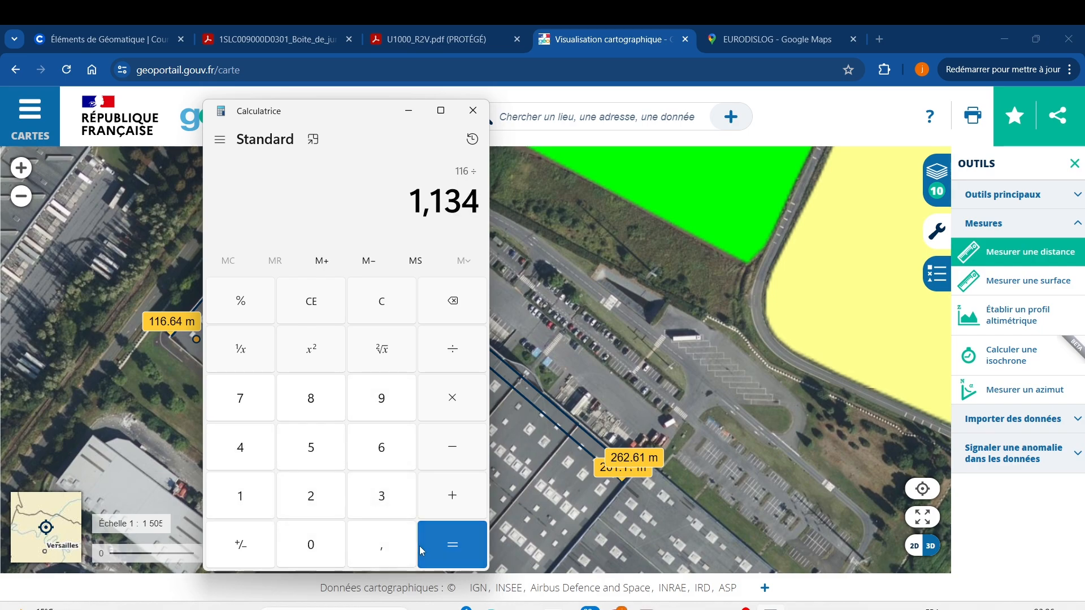
left_click(454, 547)
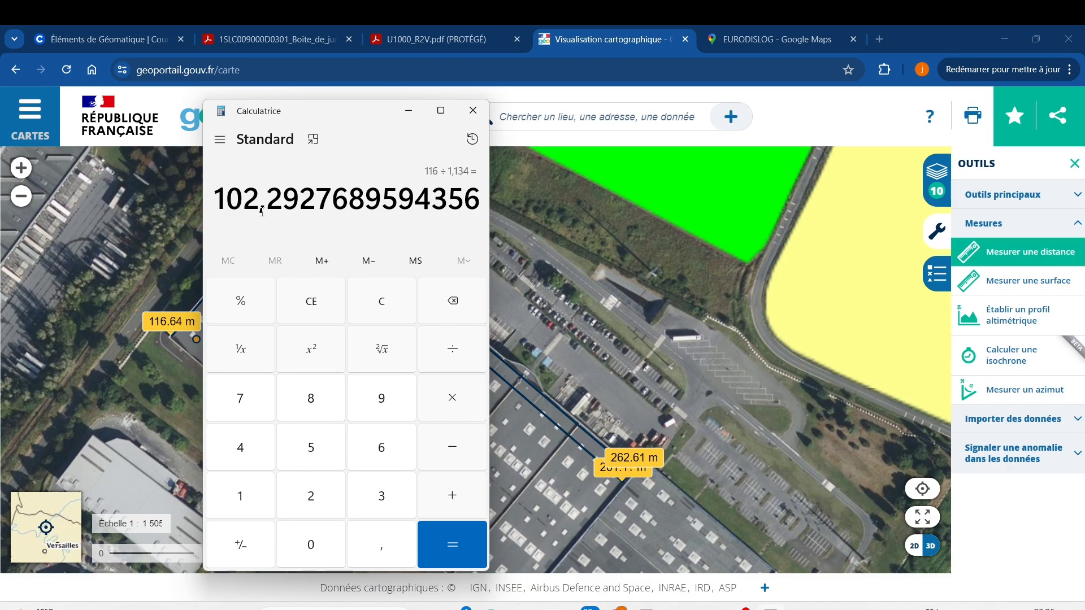
left_click(409, 110)
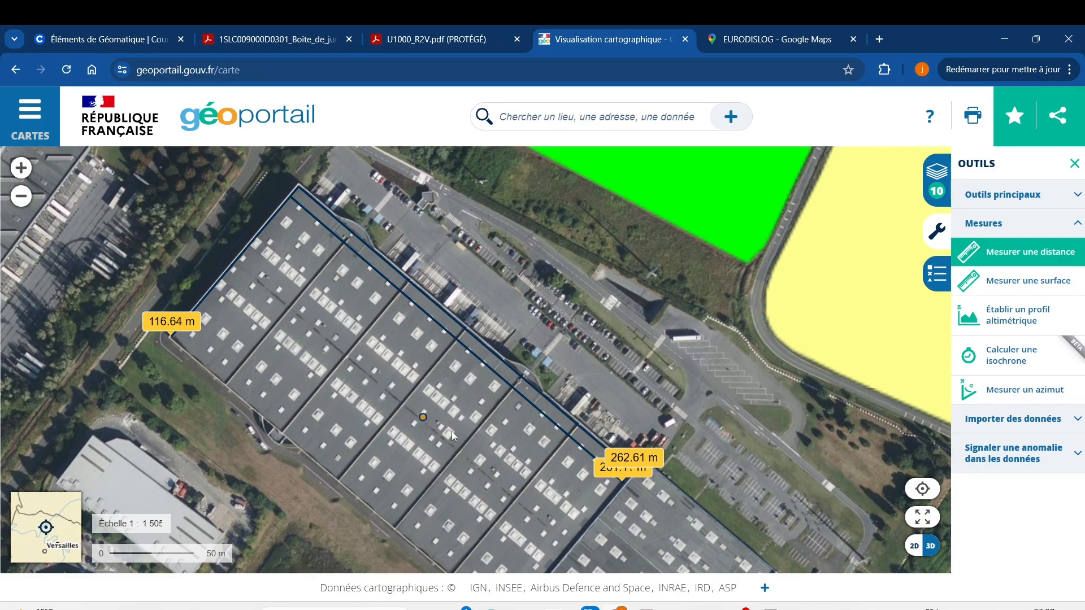
Step: Switch from distance to surface measurement and examine the skylights, section dividers and edges of the warehouse roof
left_click(1058, 292)
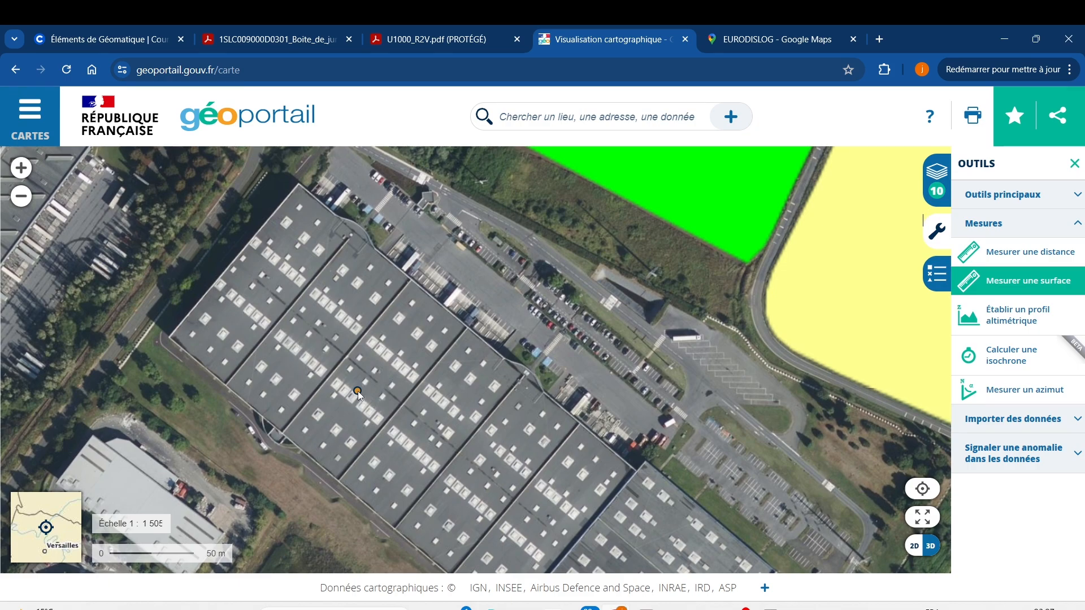
scroll(358, 394, "up", 5)
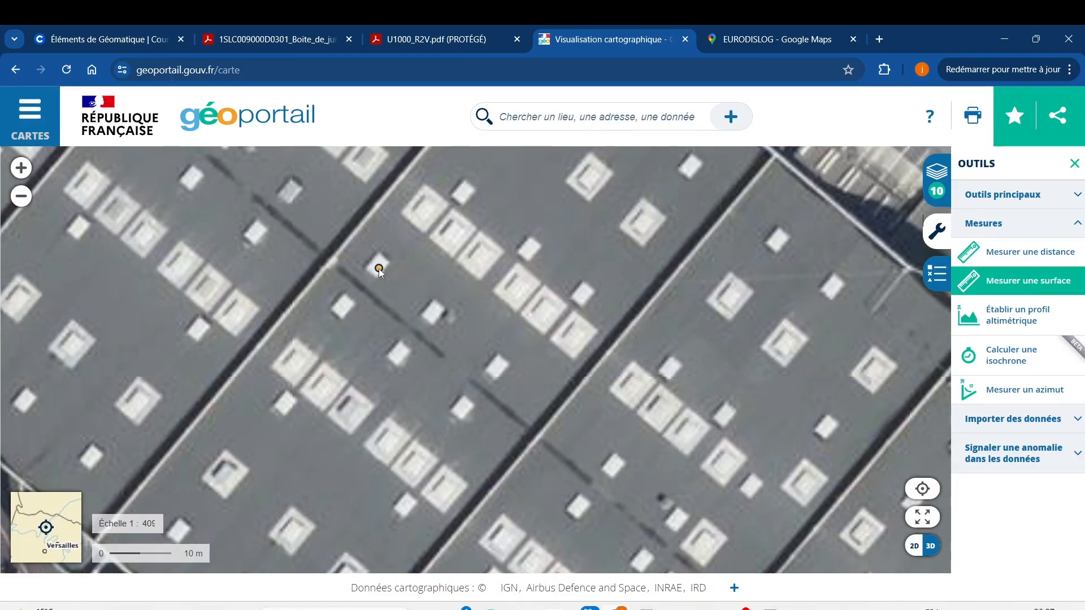
scroll(648, 218, "down", 2)
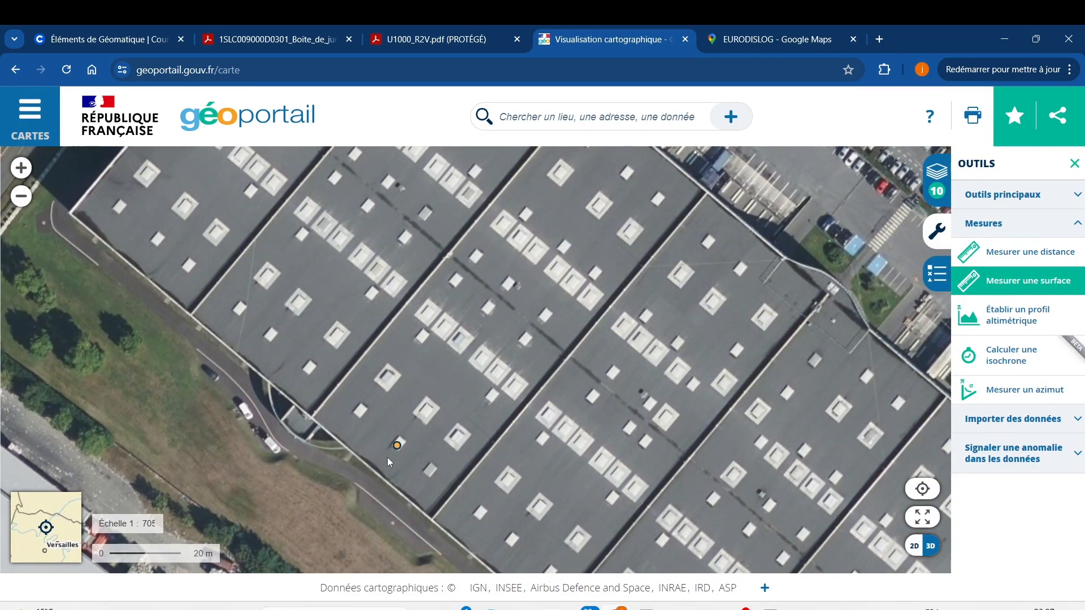
scroll(658, 389, "down", 2)
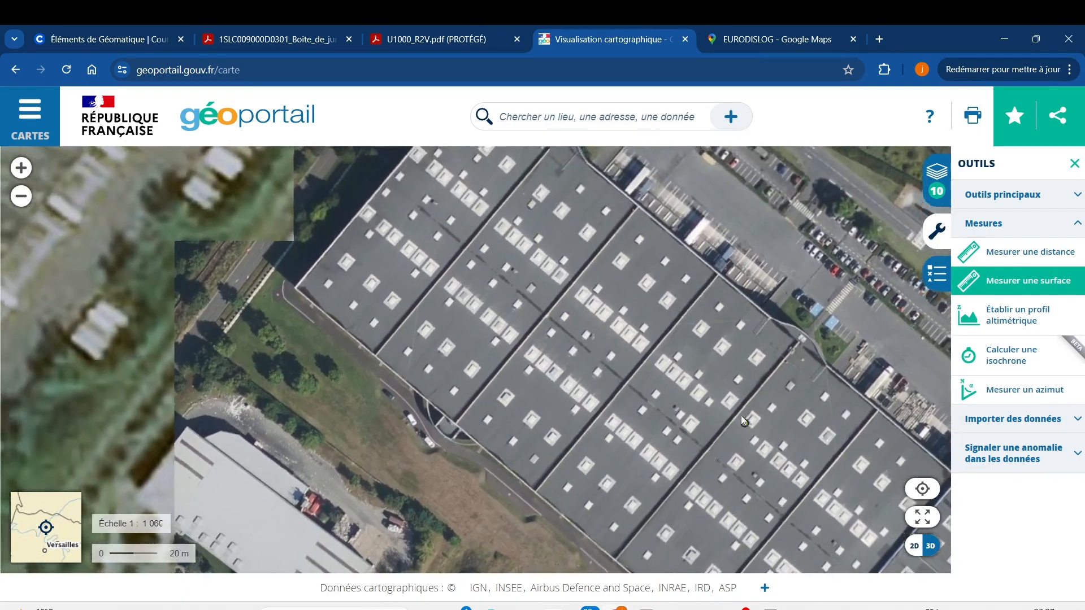
left_click_drag(740, 415, 417, 351)
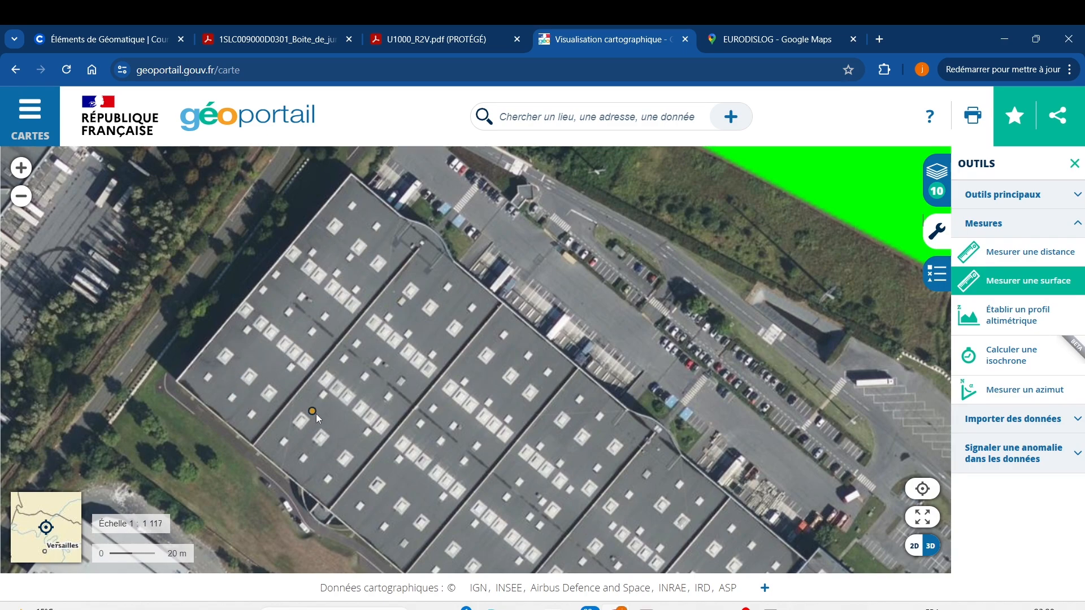
left_click_drag(316, 418, 342, 328)
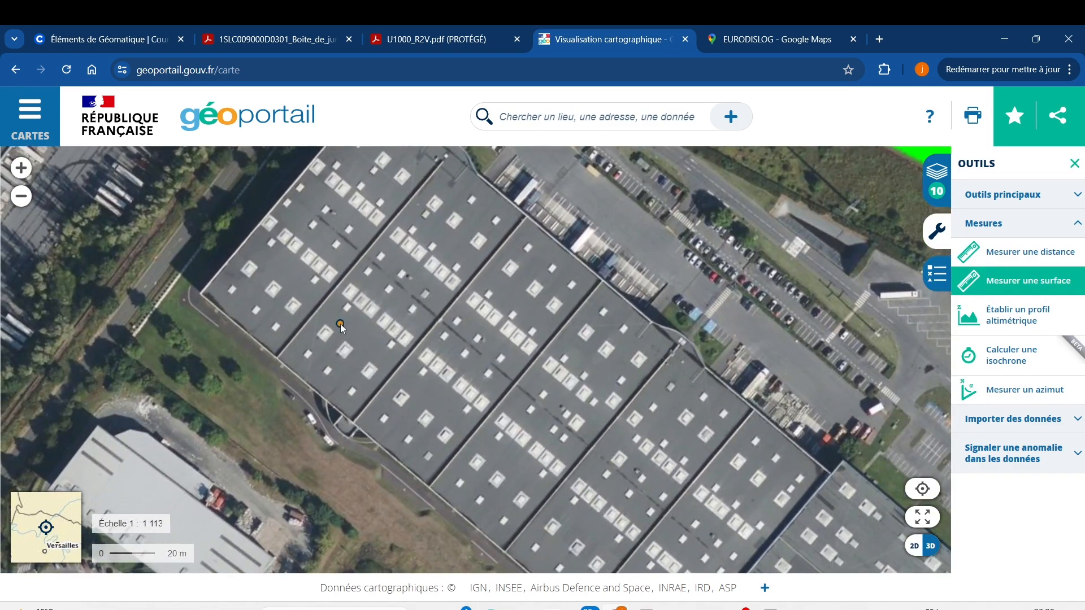
scroll(341, 328, "down", 2)
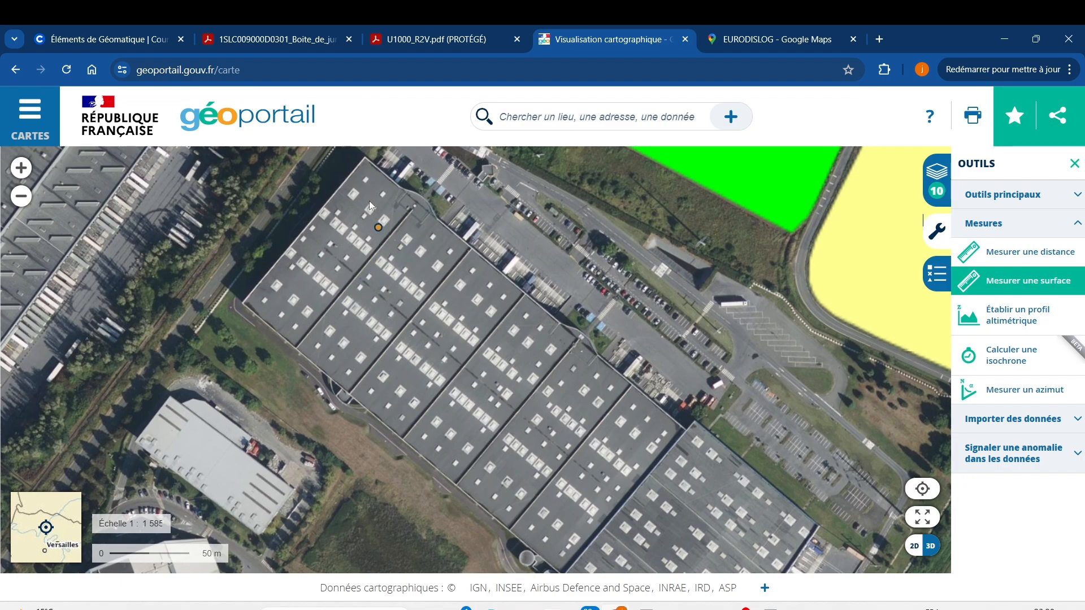
left_click_drag(376, 235, 326, 261)
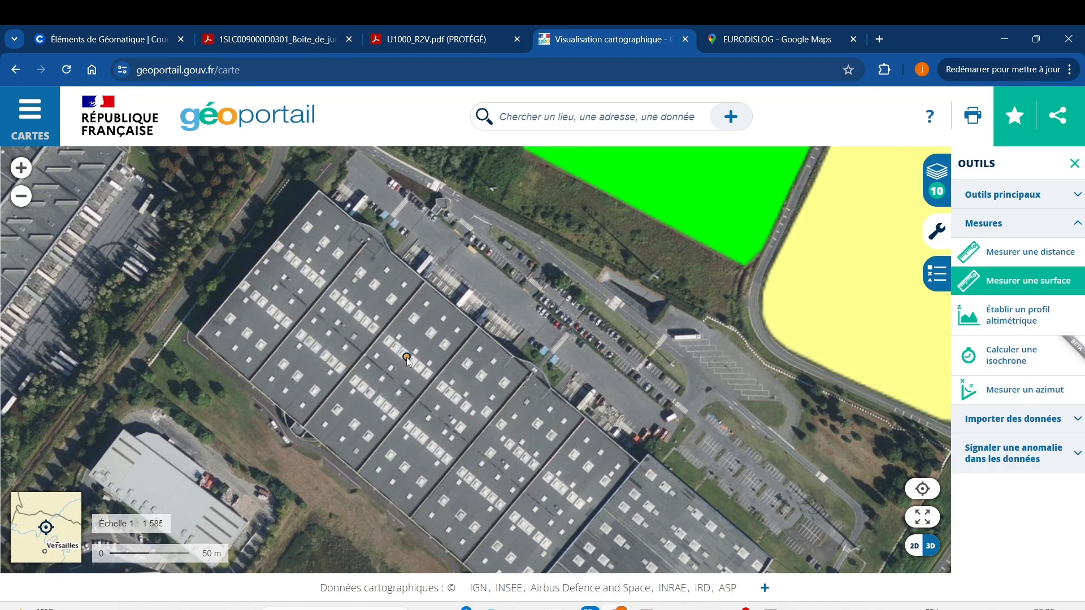
scroll(397, 361, "up", 4)
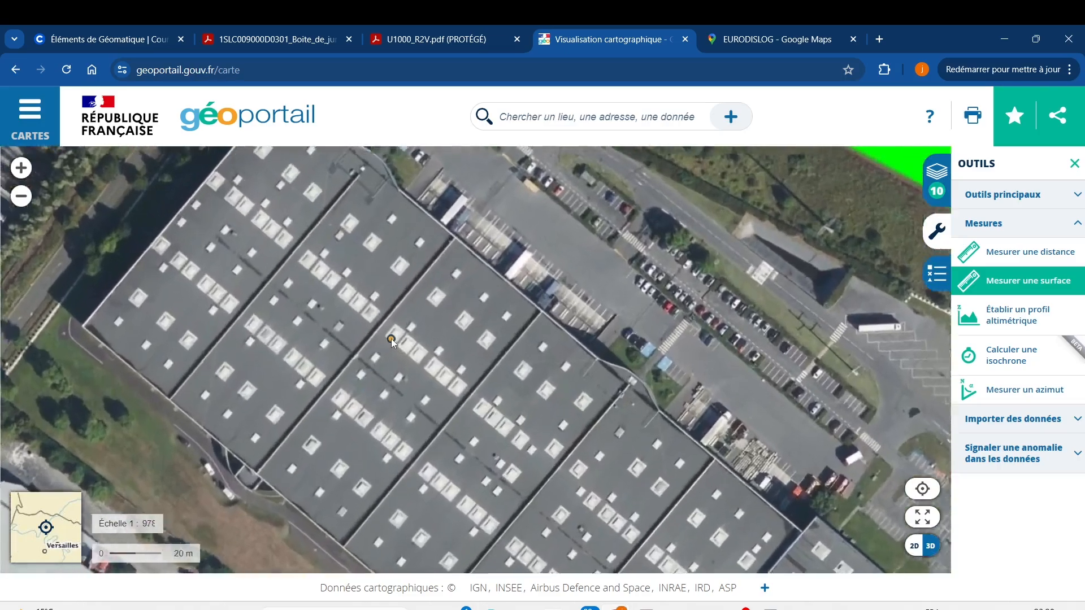
scroll(433, 322, "up", 1)
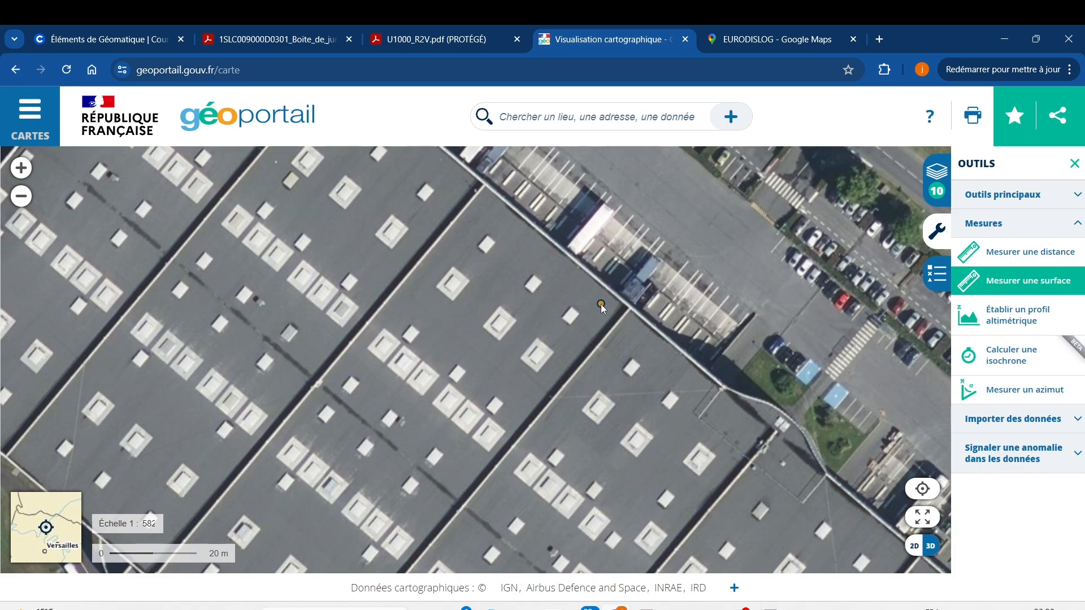
scroll(544, 347, "down", 2)
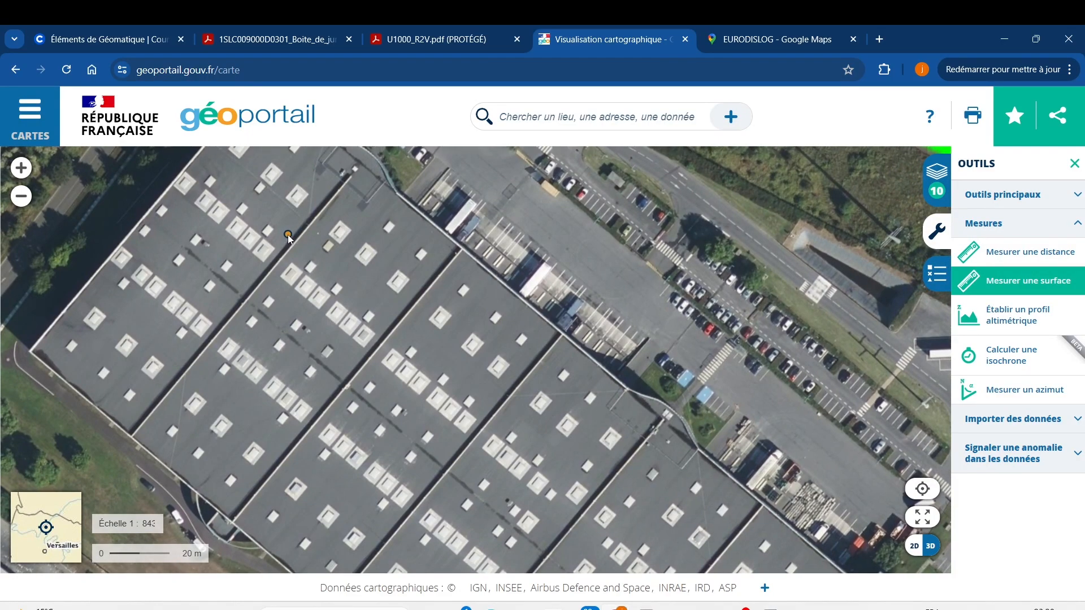
scroll(286, 238, "down", 2)
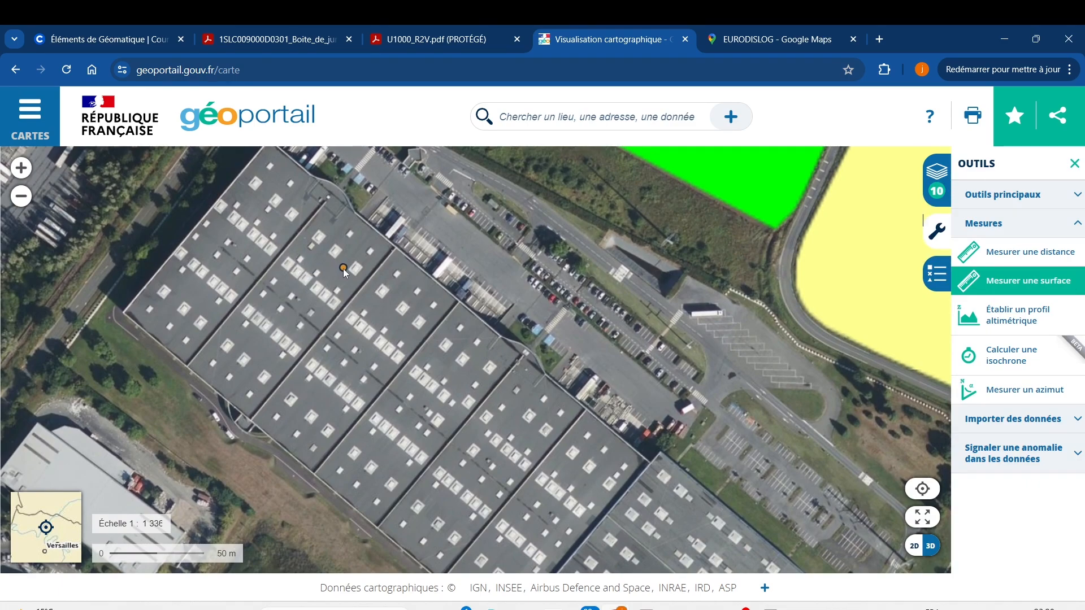
Step: Close the Google Maps page, search Google for cadastre.data.gouv in a new page, and open the Données cadastrales ouvertes site
left_click(853, 38)
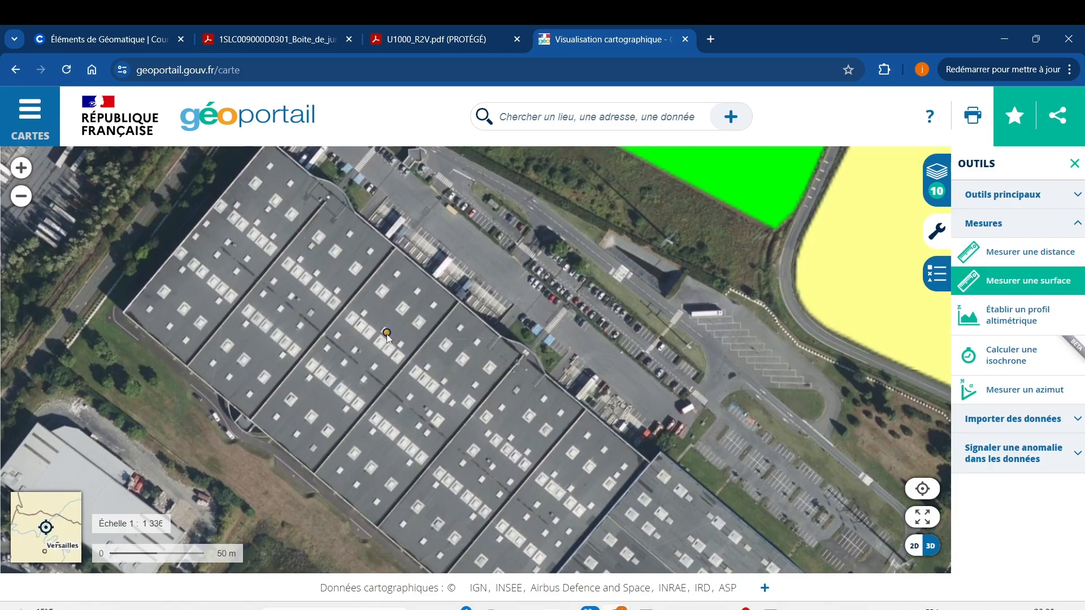
left_click(719, 38)
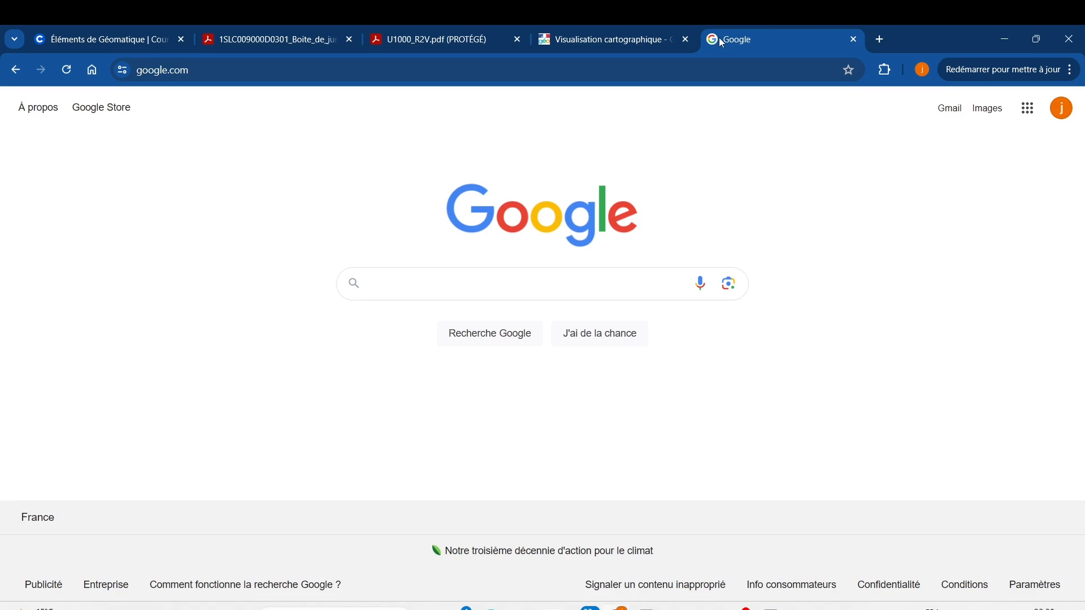
type("cad")
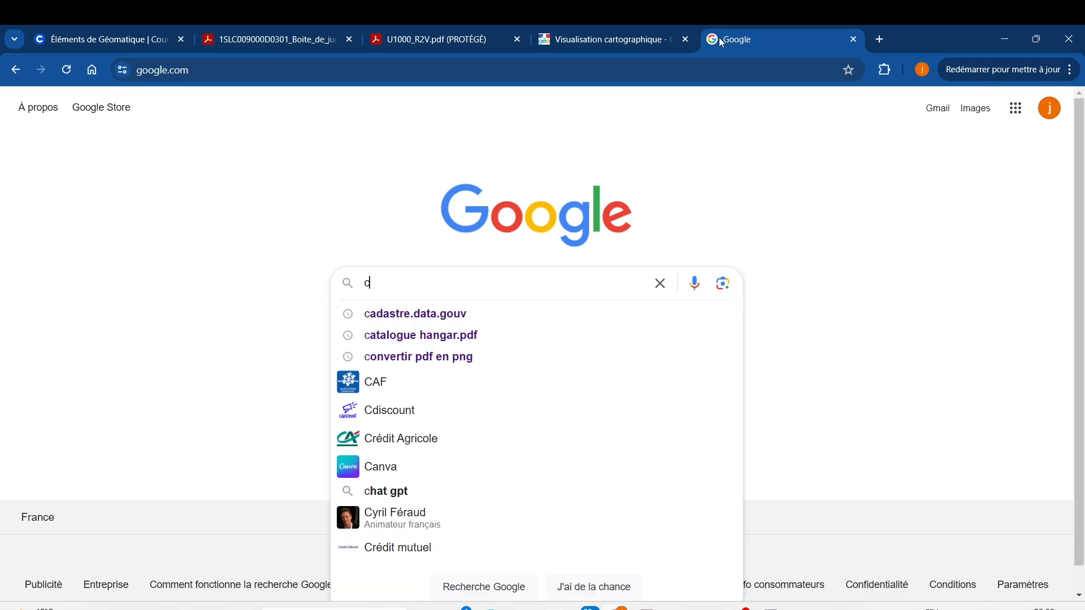
left_click(426, 320)
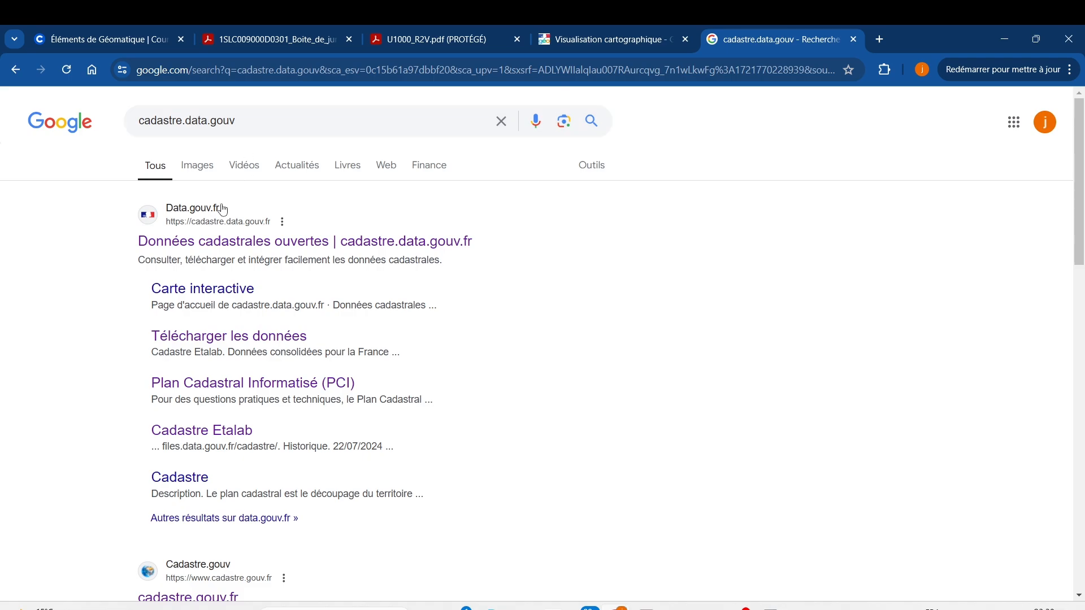
left_click(257, 241)
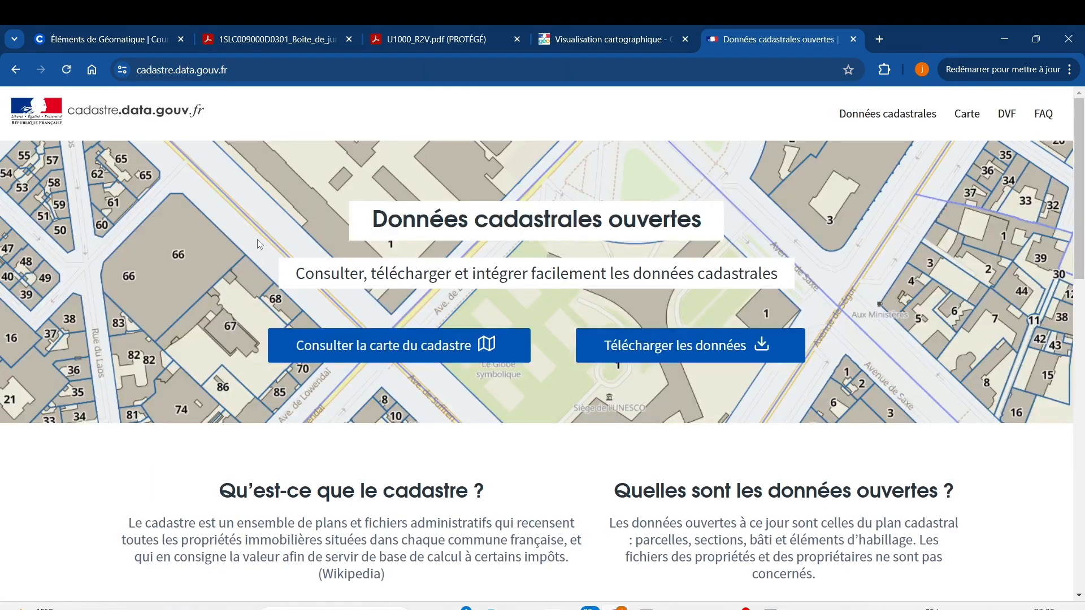
Step: Open the Plan Cadastral Informatisé (PCI) dataset page from the data downloads and read its available formats and distribution methods
scroll(497, 317, "down", 5)
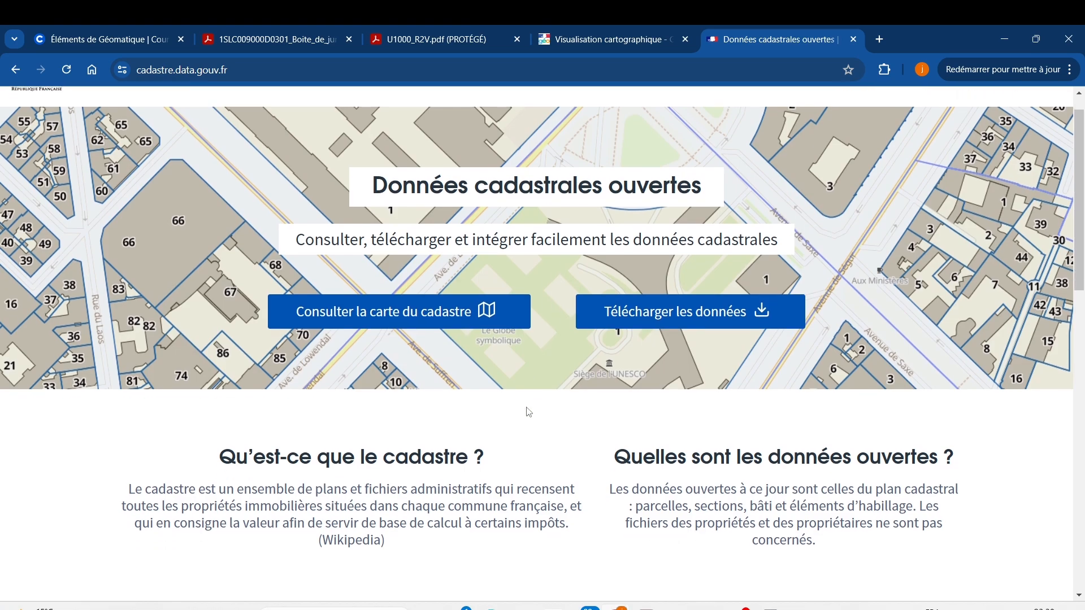
scroll(523, 415, "up", 5)
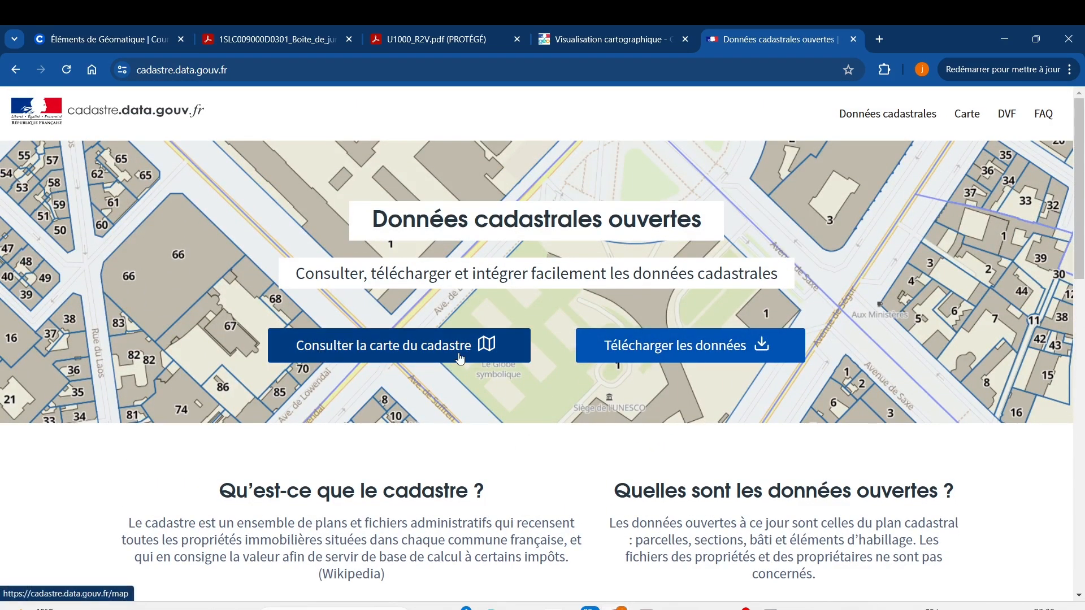
left_click(702, 354)
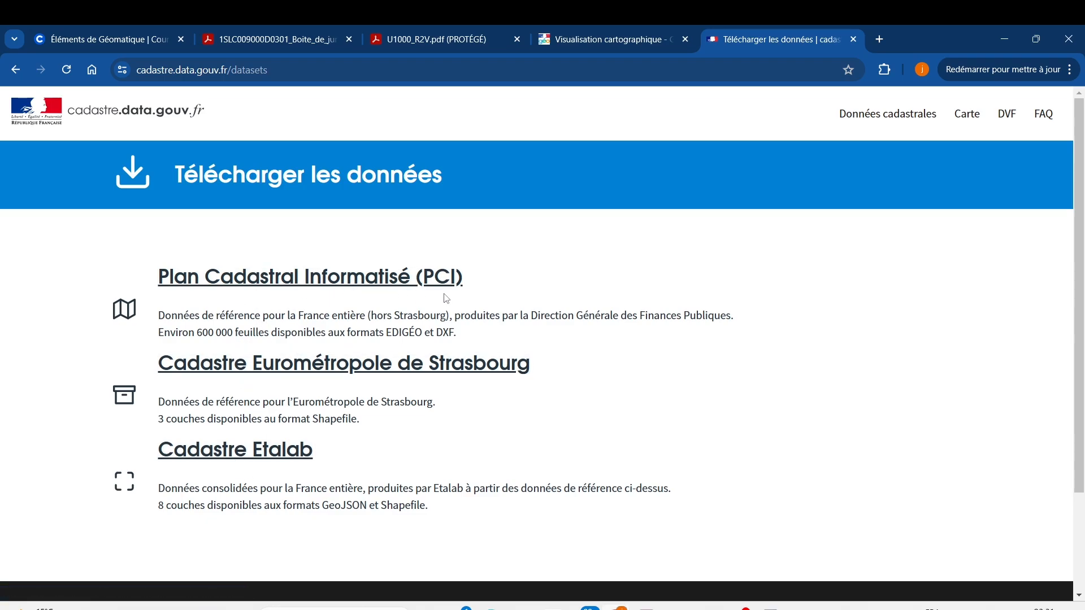
left_click(428, 282)
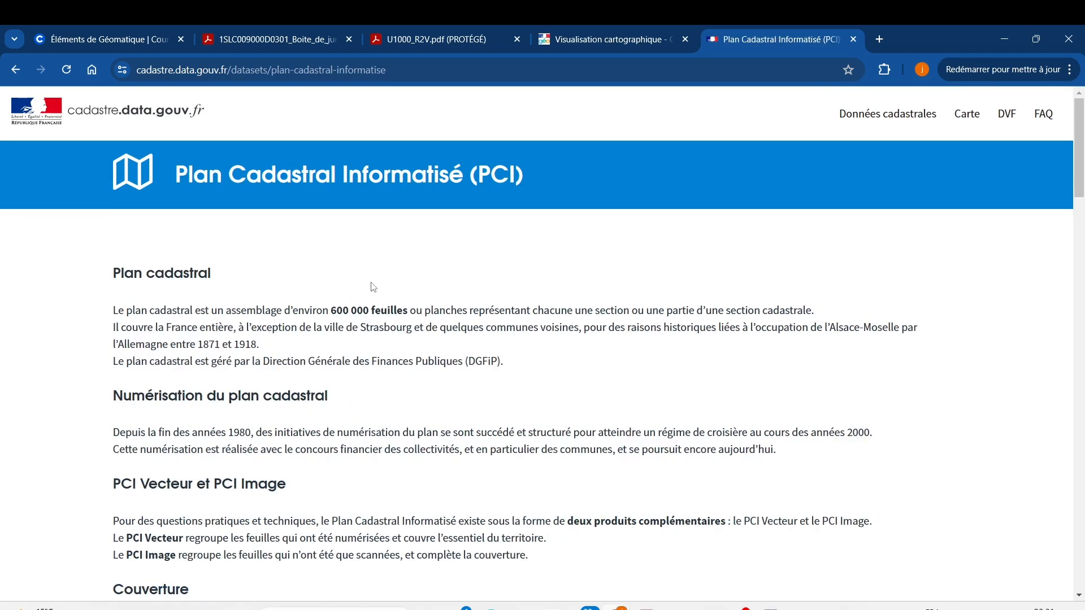
scroll(214, 384, "down", 6)
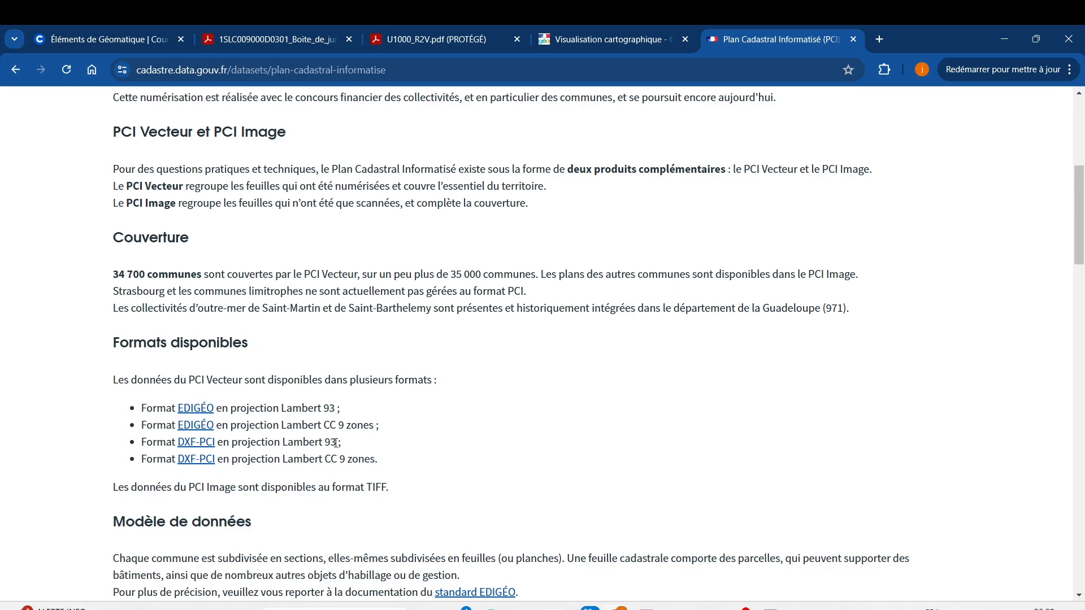
scroll(336, 442, "down", 5)
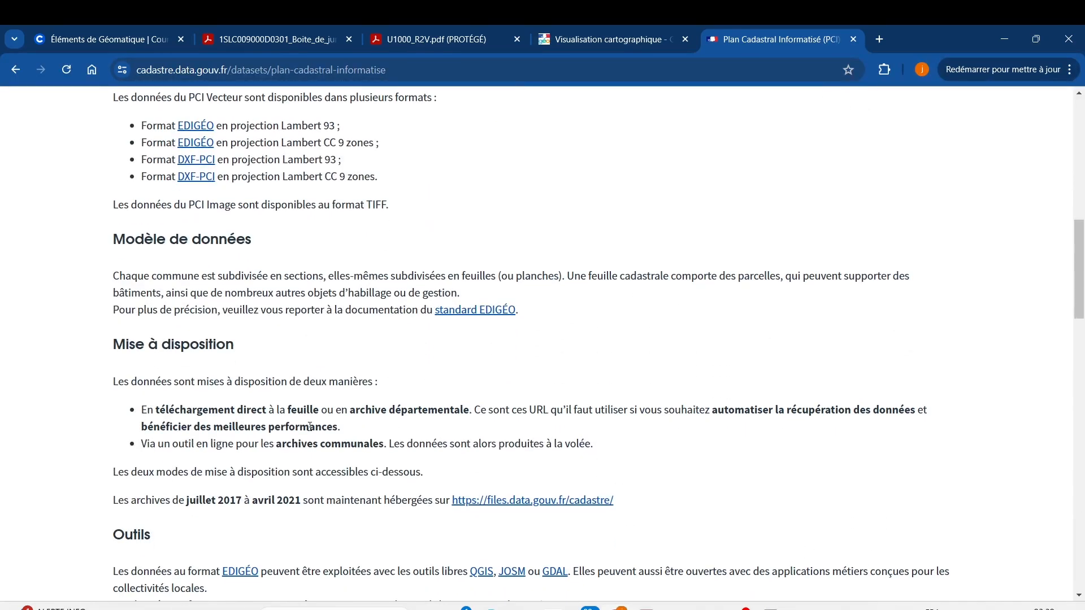
Step: Review the directly downloadable cadastral releases and open the per-sheet DXF-PCI (CC 9 zones) files of the 1er juillet 2024 release
scroll(310, 427, "down", 6)
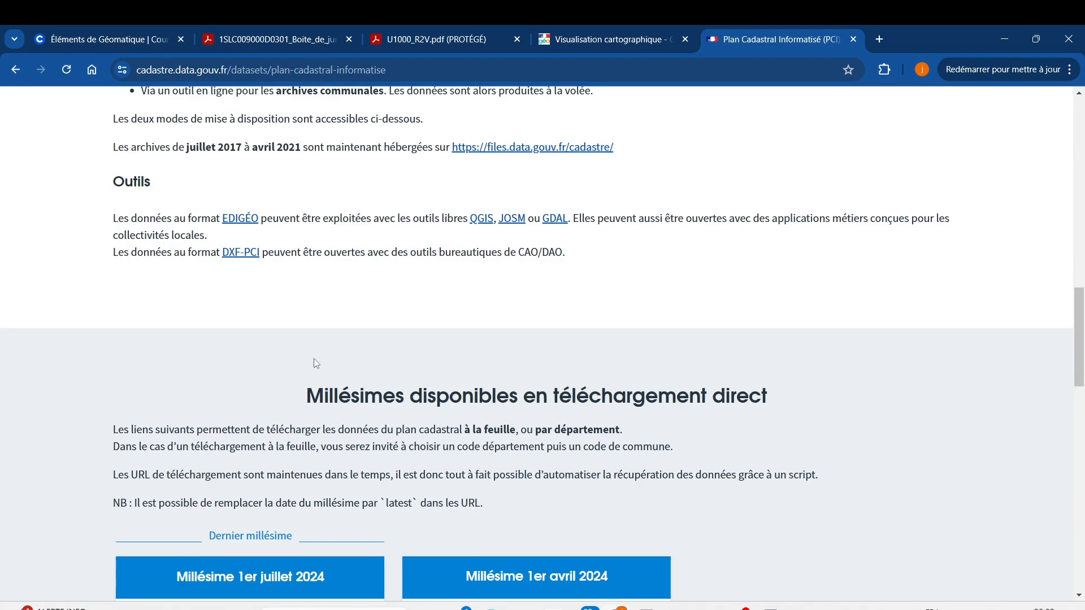
scroll(314, 396, "down", 6)
scroll(356, 281, "up", 3)
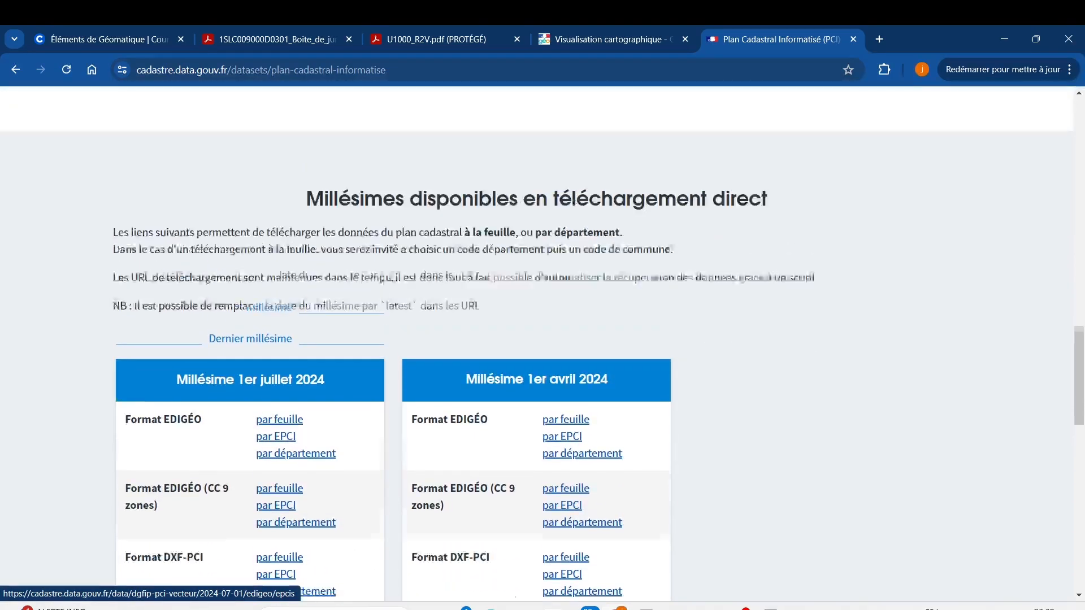
scroll(544, 329, "up", 2)
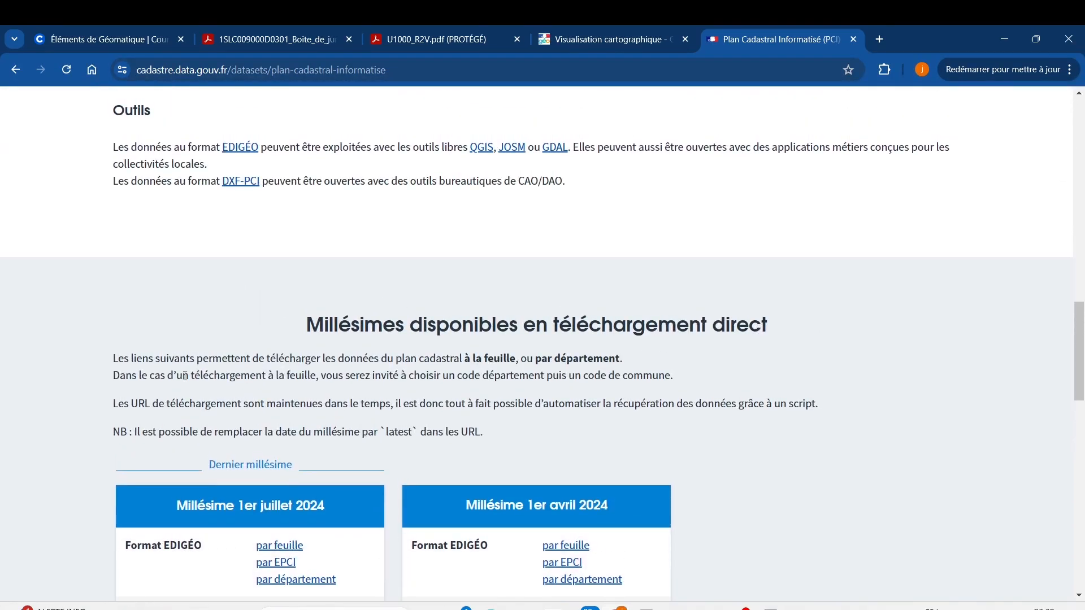
scroll(408, 470, "down", 4)
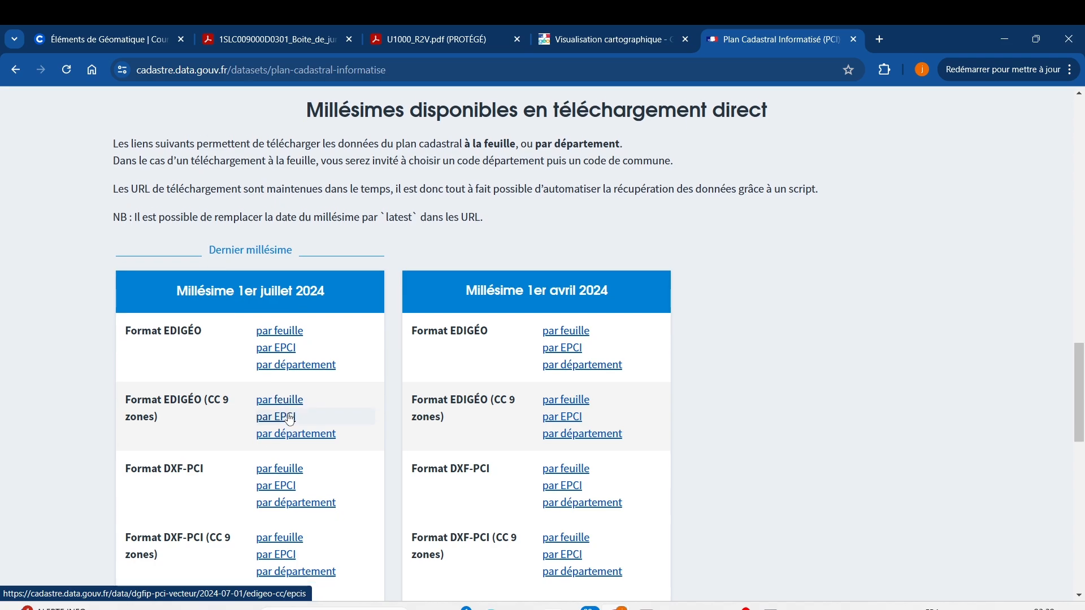
scroll(291, 416, "down", 2)
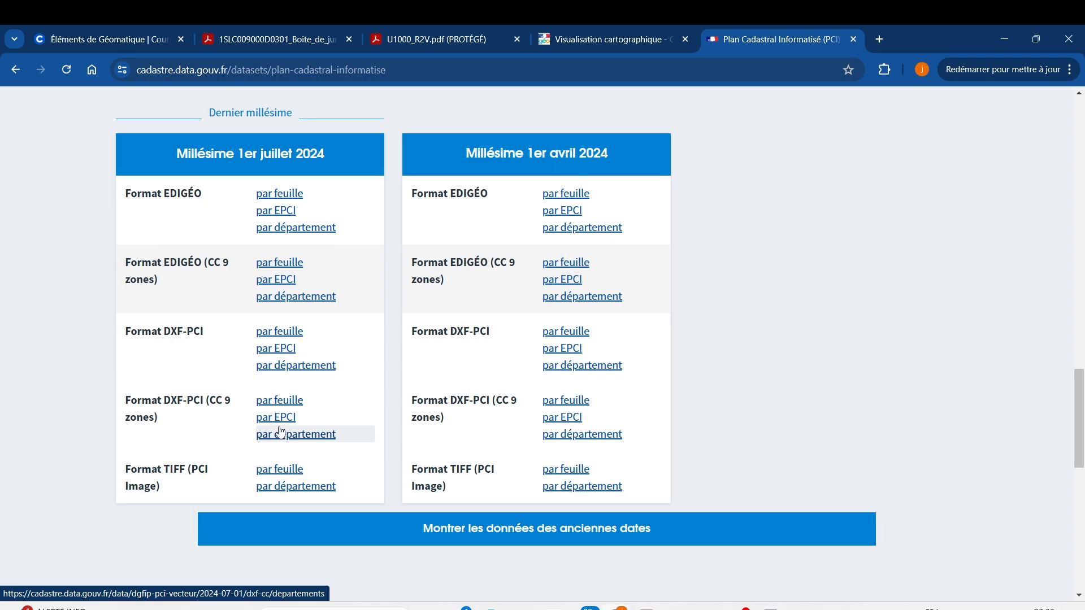
left_click(280, 401)
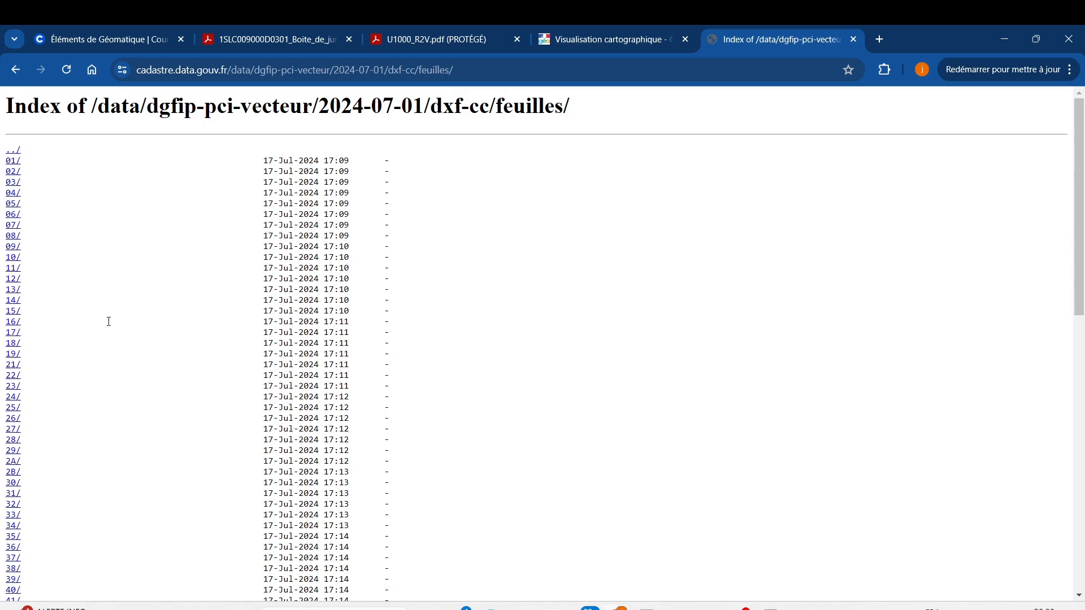
Step: Look through the numbered department folders in the index of DXF cadastral sheets
scroll(109, 321, "down", 5)
scroll(109, 346, "up", 5)
scroll(8, 184, "down", 10)
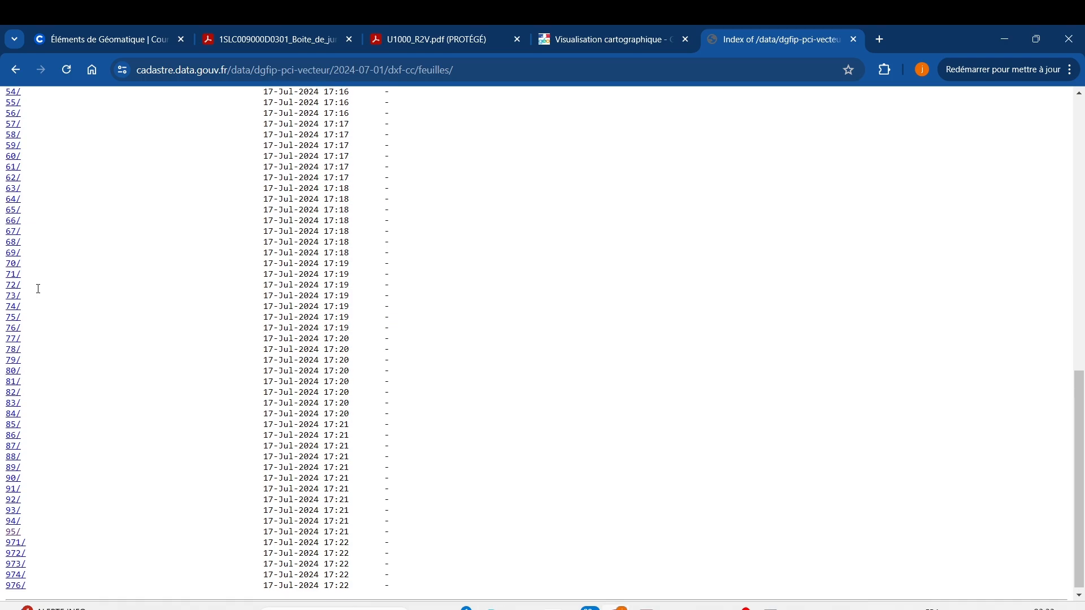
scroll(36, 285, "up", 10)
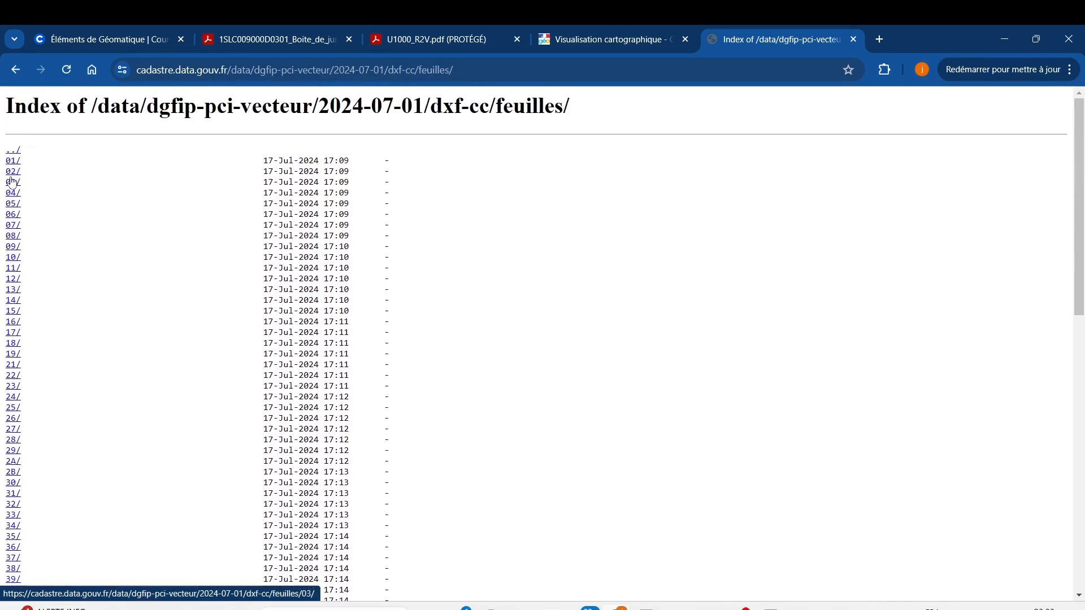
scroll(27, 365, "down", 3)
scroll(27, 364, "down", 9)
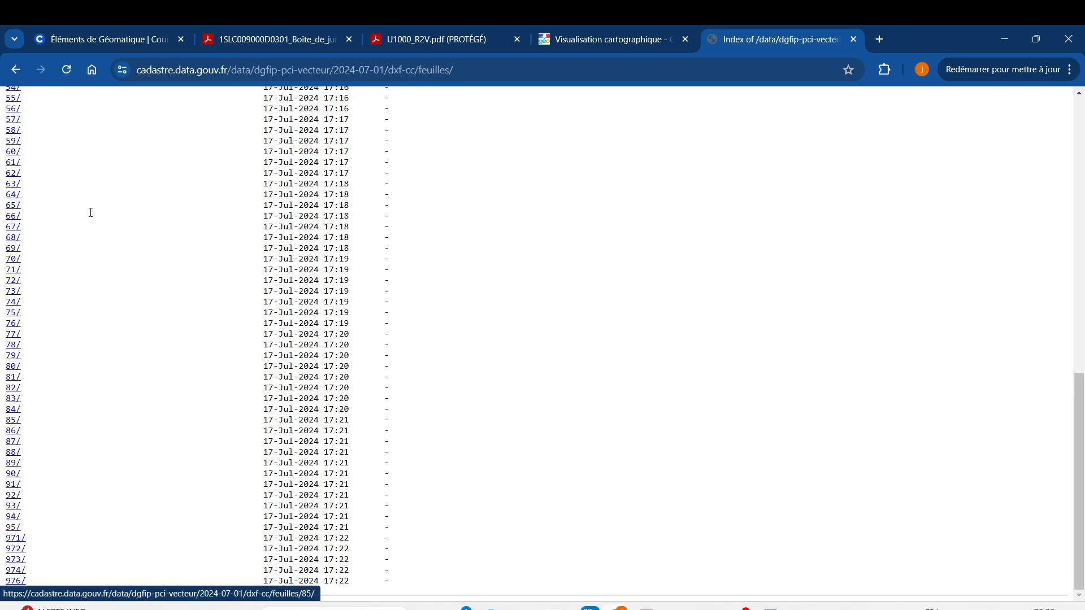
Step: Close the measuring tools on the Géoportail map and look up the warehouse's address and coordinates, checking the department digits of its postal code
left_click(594, 39)
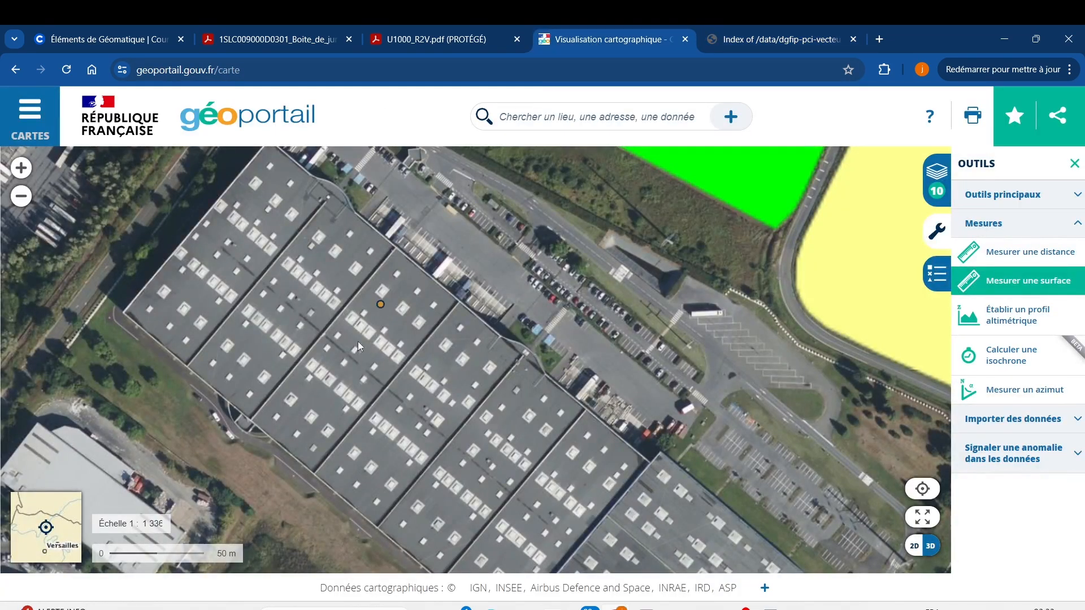
left_click(1028, 259)
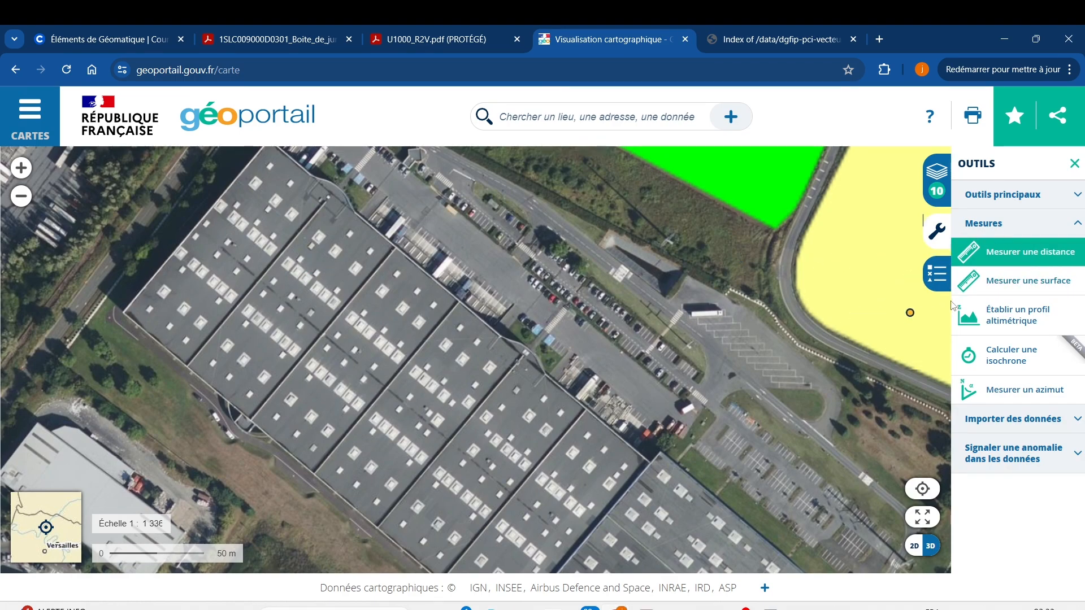
left_click(1078, 226)
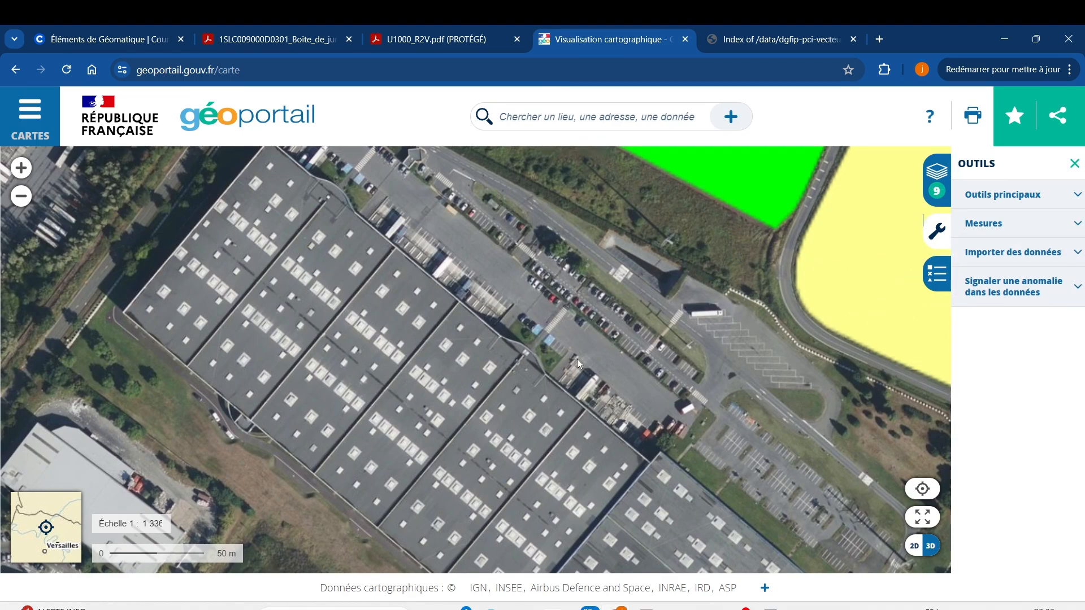
right_click(425, 356)
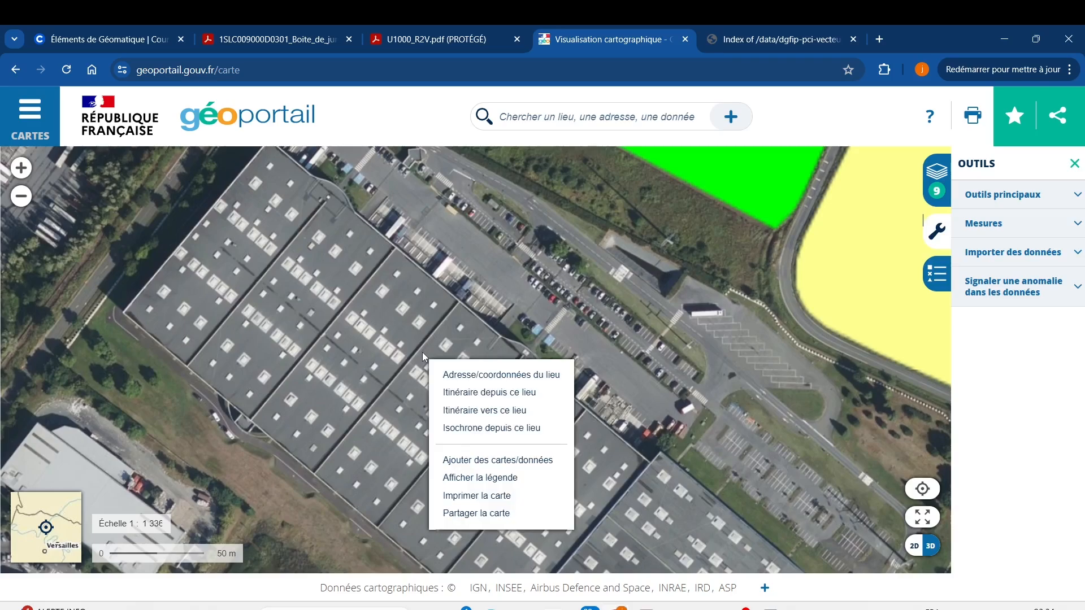
left_click(487, 375)
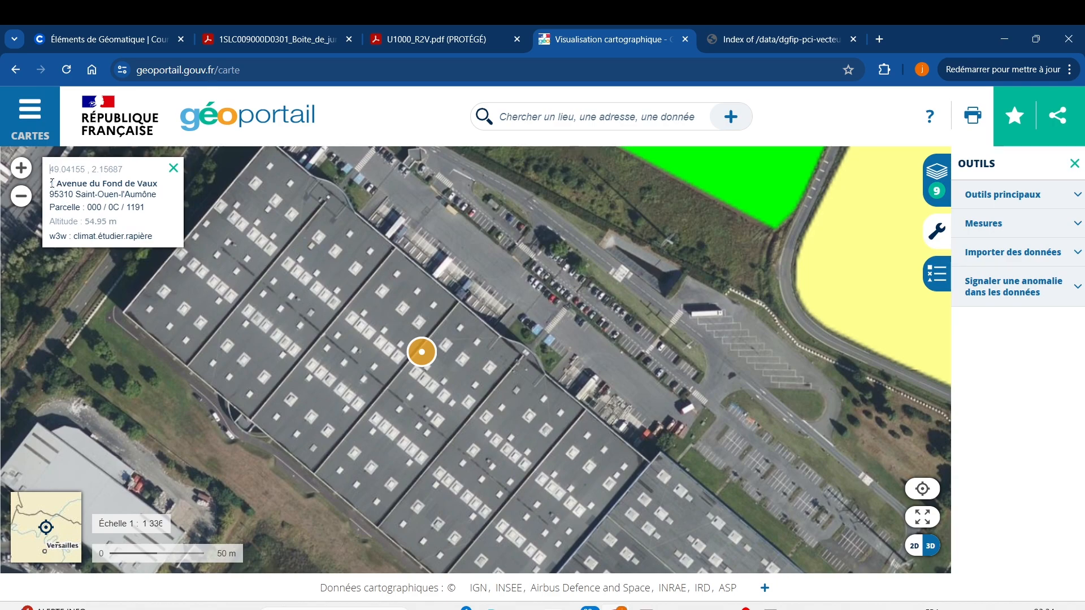
left_click_drag(51, 183, 162, 195)
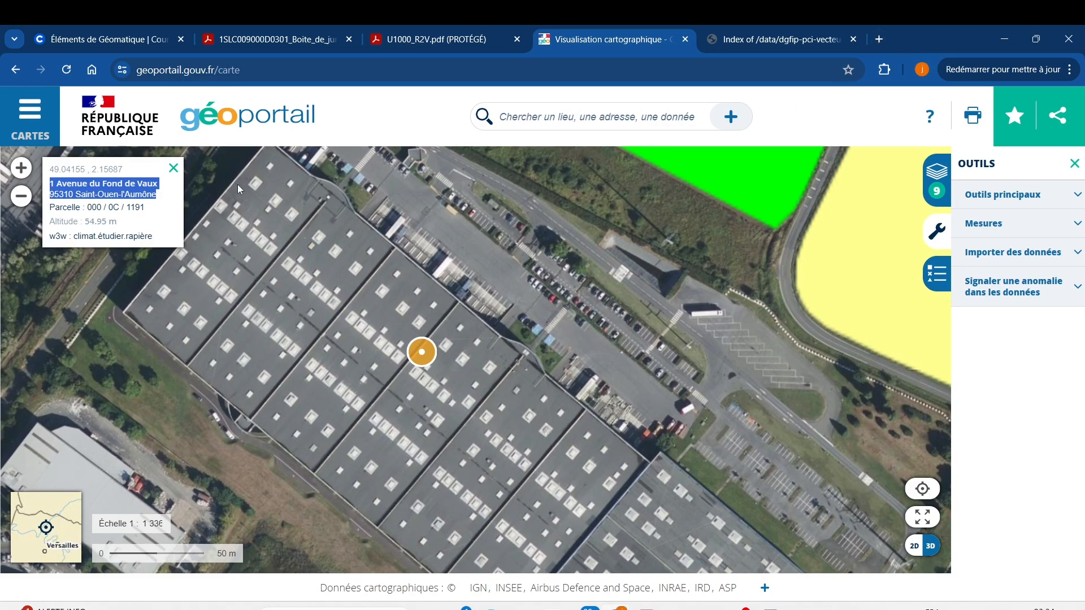
left_click(169, 205)
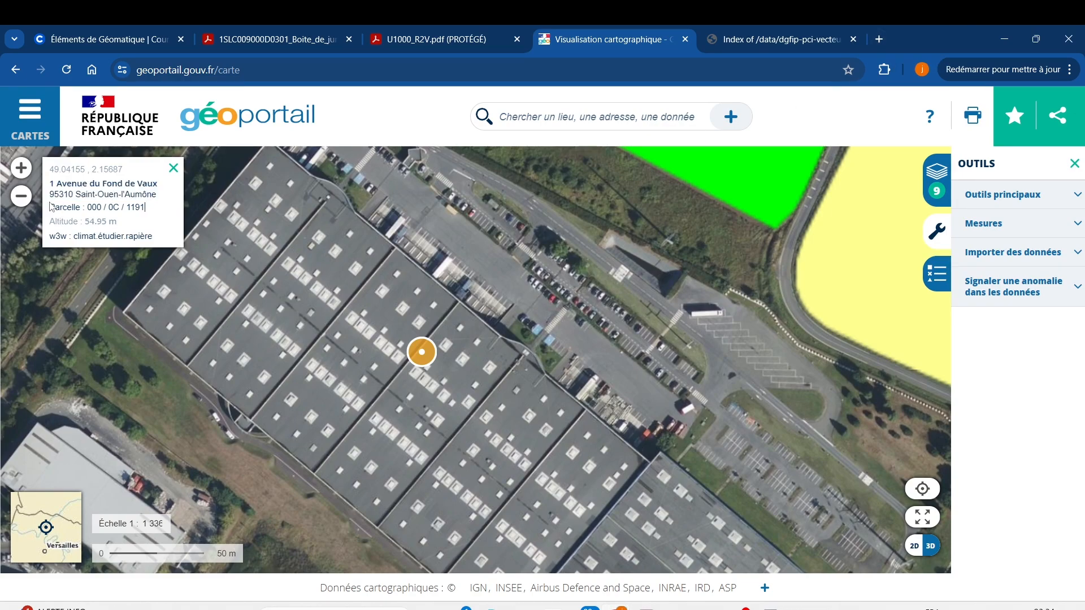
left_click_drag(52, 194, 57, 196)
Step: Return to the DXF sheets index, open the folder of department 95, and look through its commune folders
left_click(773, 38)
scroll(119, 179, "up", 7)
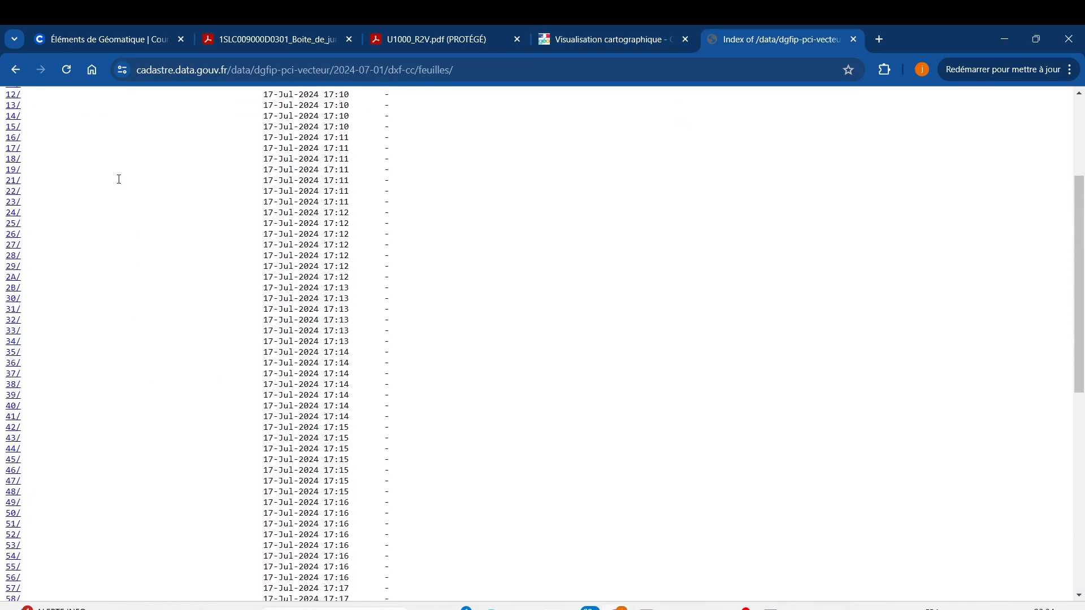
scroll(119, 179, "up", 3)
scroll(63, 254, "down", 5)
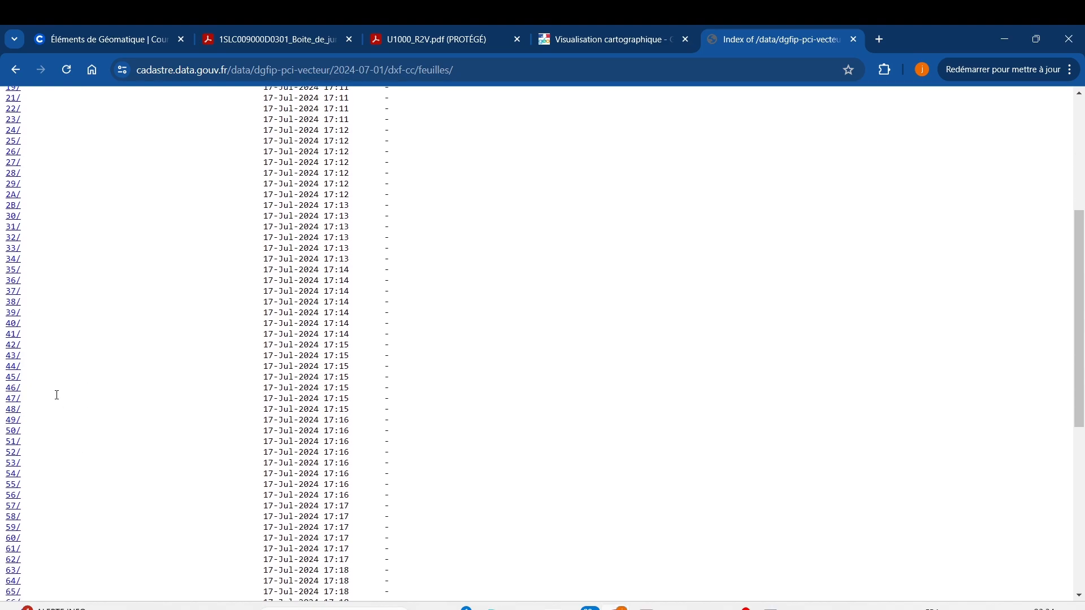
scroll(6, 486, "down", 3)
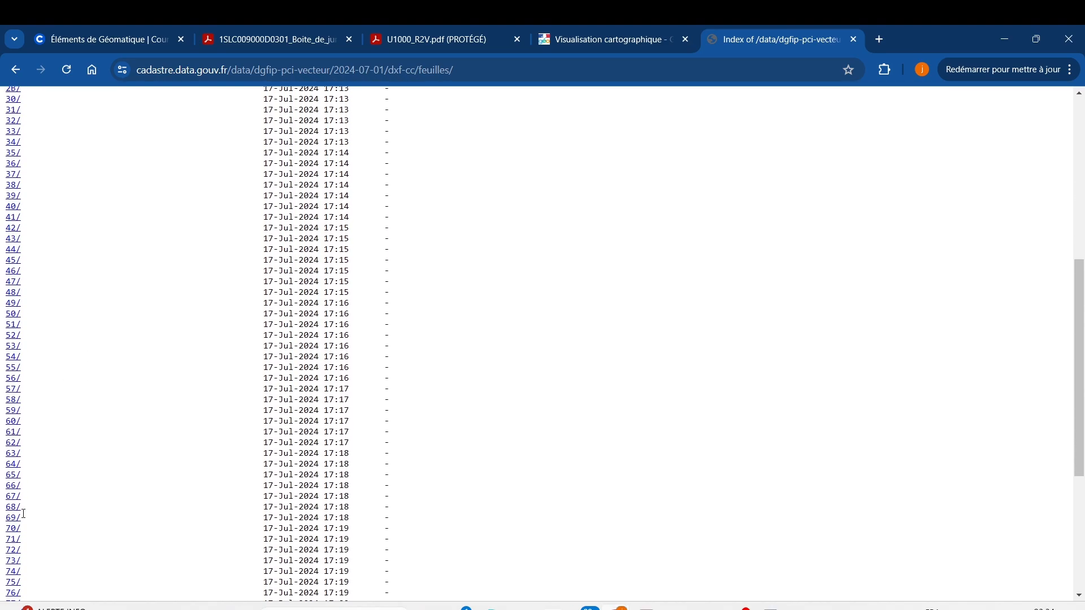
scroll(12, 500, "down", 3)
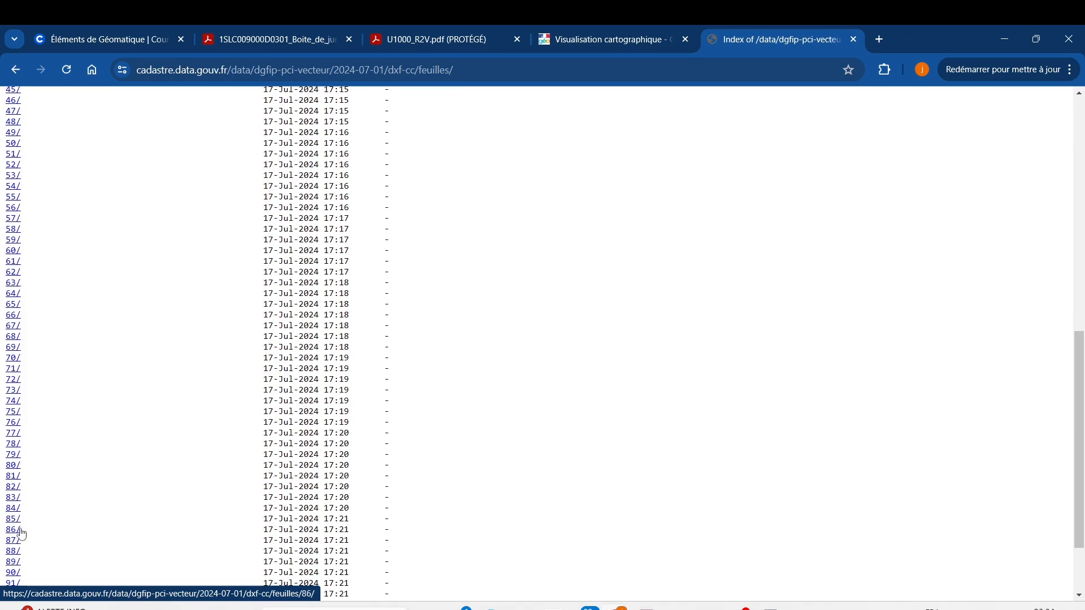
scroll(20, 541, "down", 1)
scroll(19, 540, "down", 1)
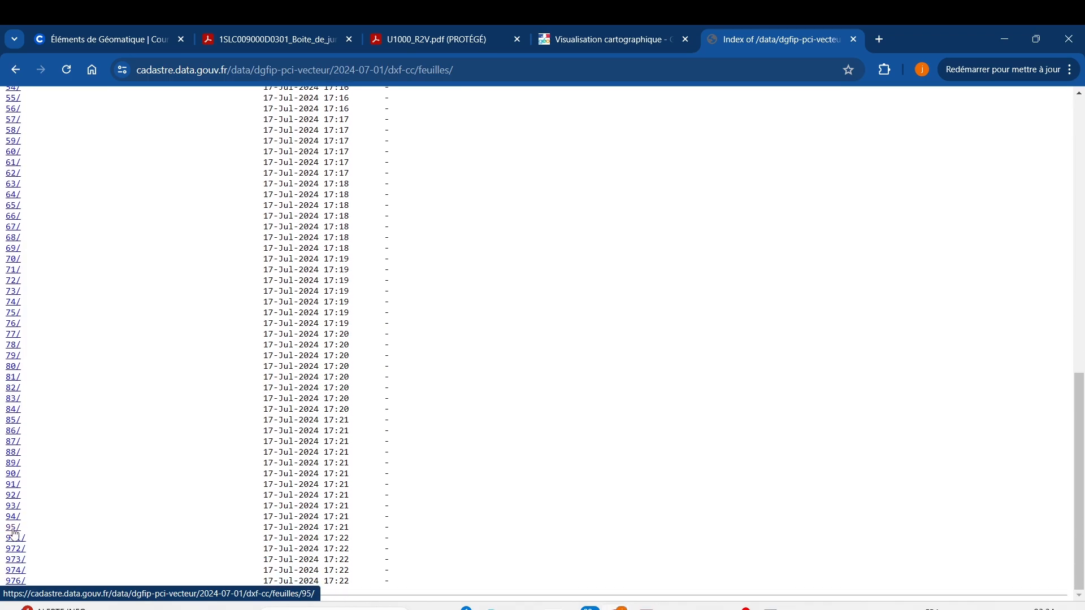
left_click(13, 529)
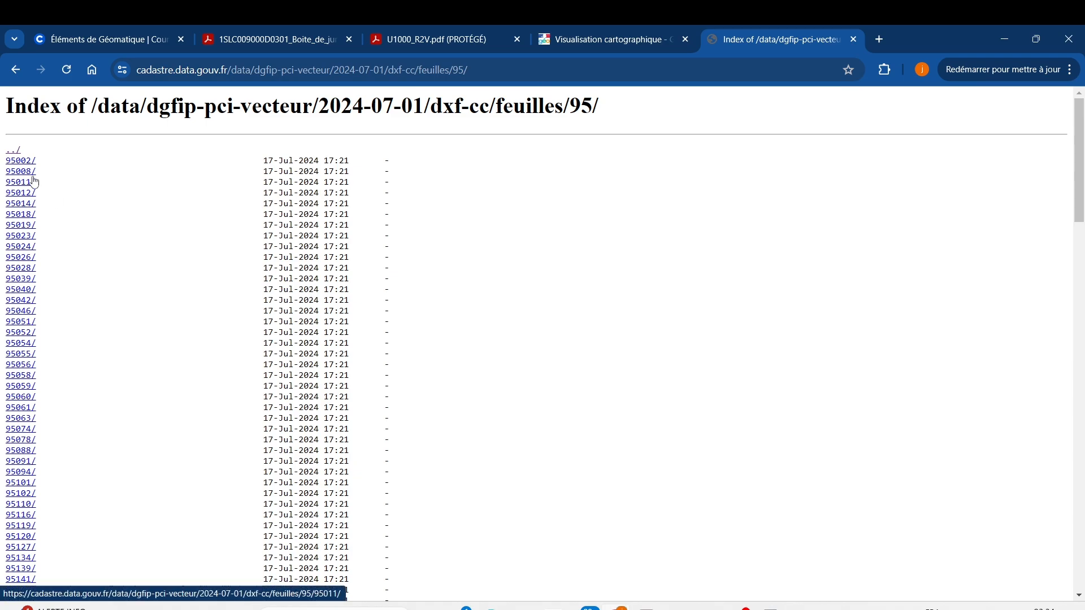
scroll(43, 477, "down", 10)
scroll(43, 484, "up", 6)
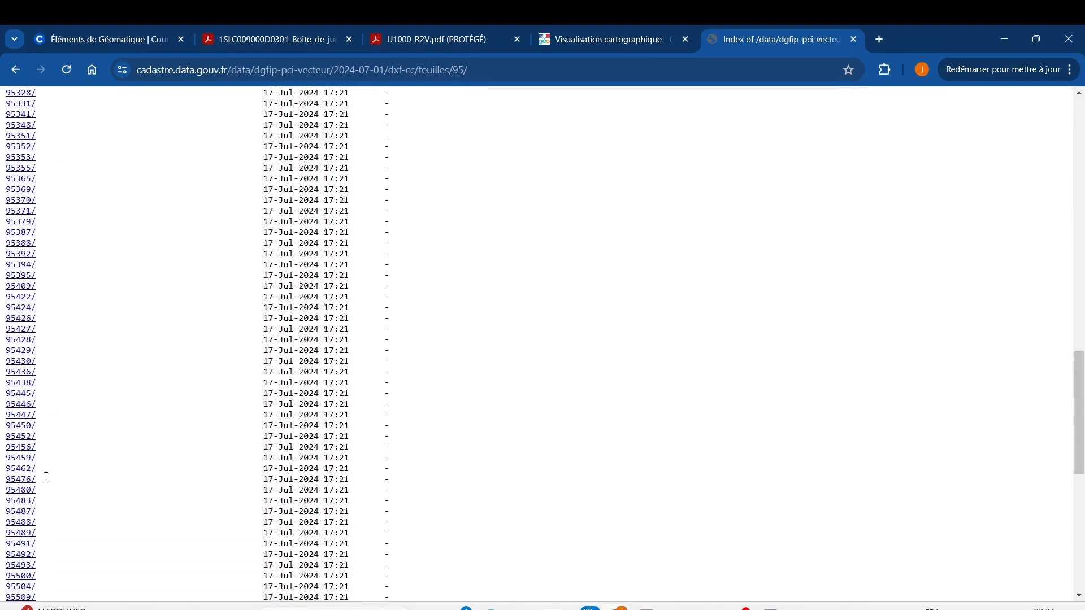
scroll(88, 372, "up", 5)
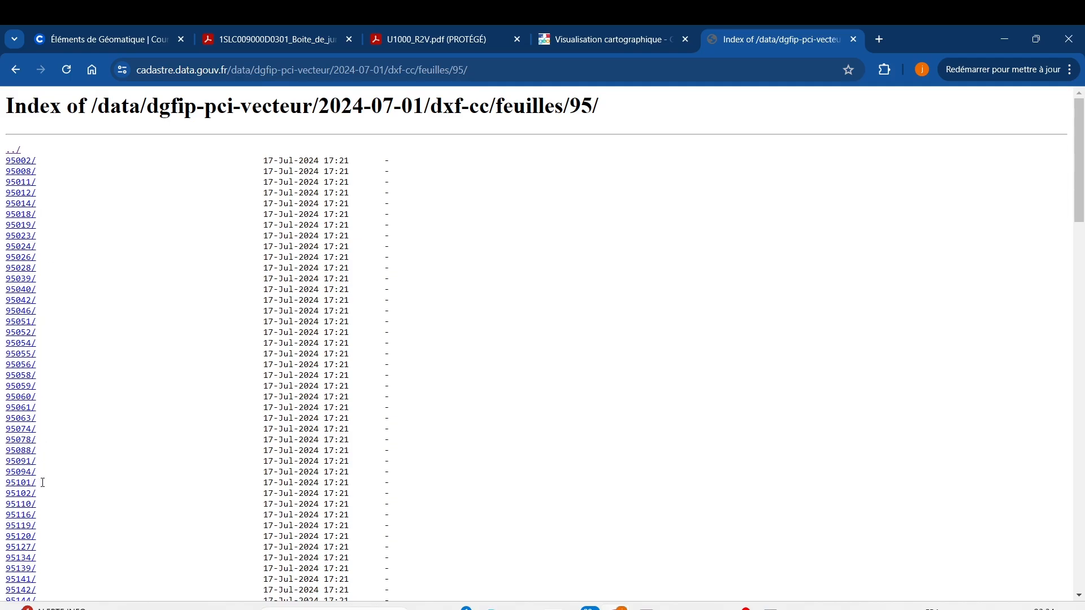
Step: Look up the address of another point on the warehouse roof in Géoportail and copy the full address
left_click(595, 38)
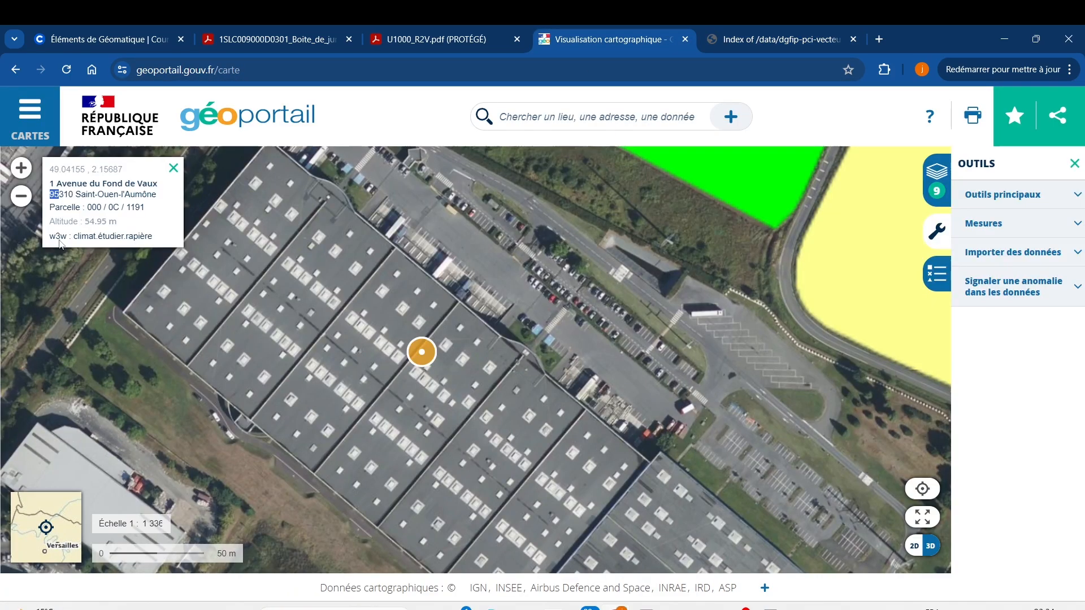
left_click(177, 169)
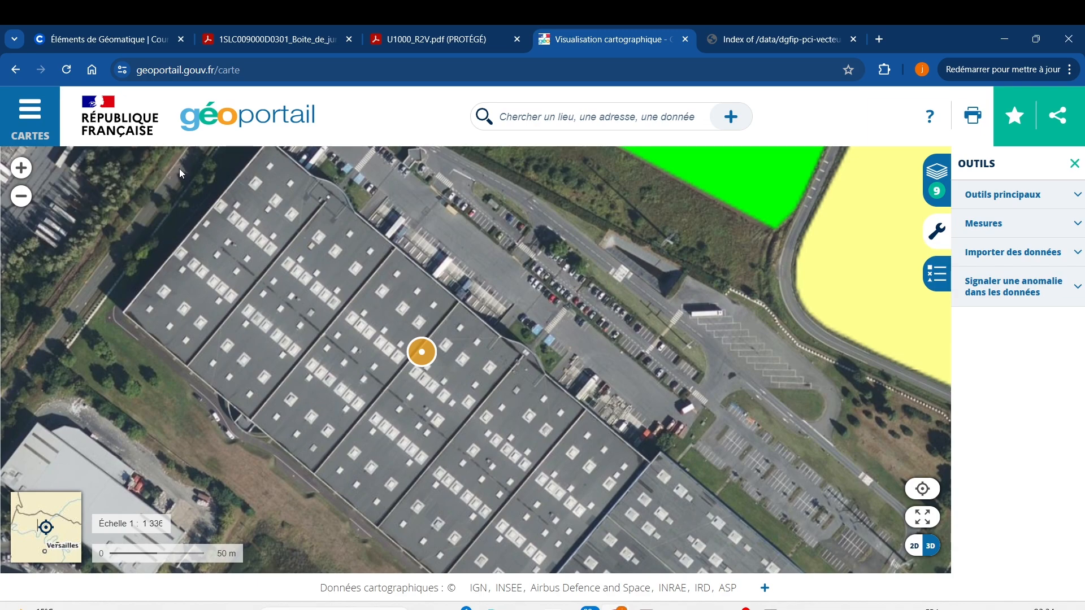
right_click(453, 347)
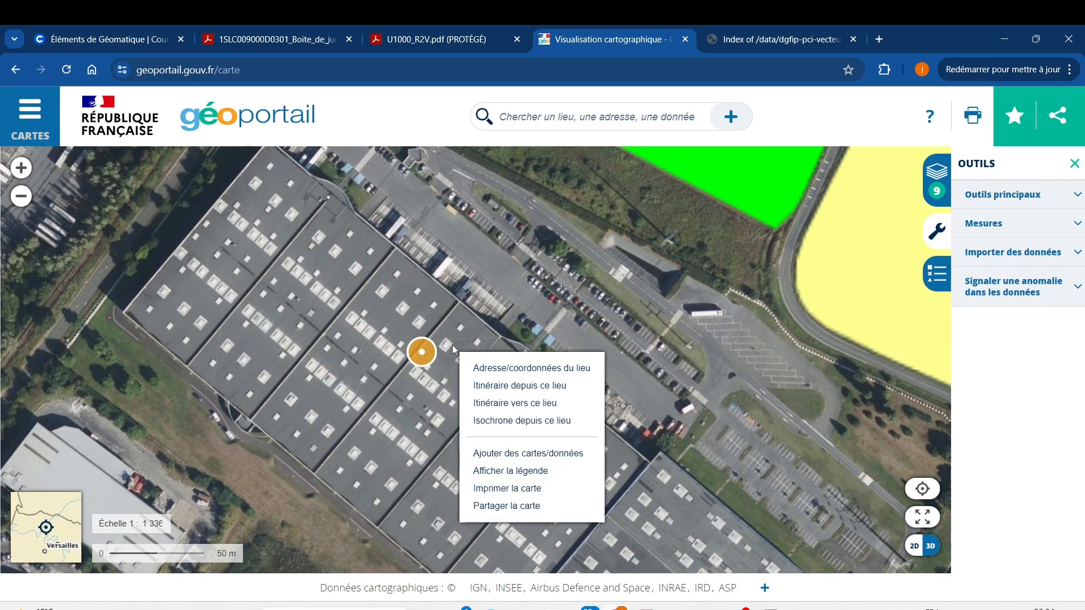
left_click(497, 367)
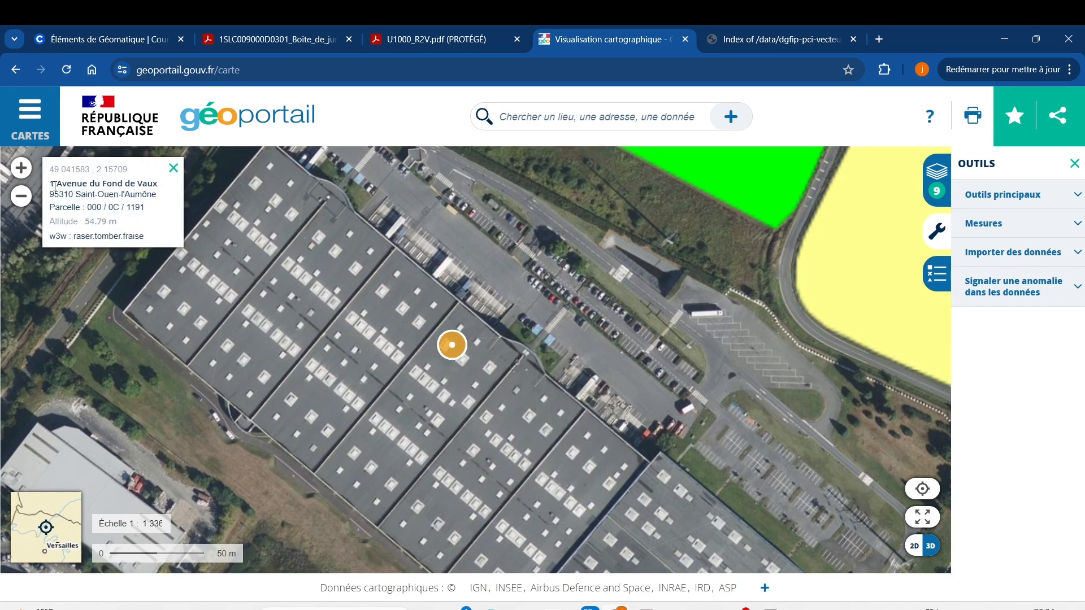
left_click_drag(52, 183, 157, 193)
key("ctrl+c")
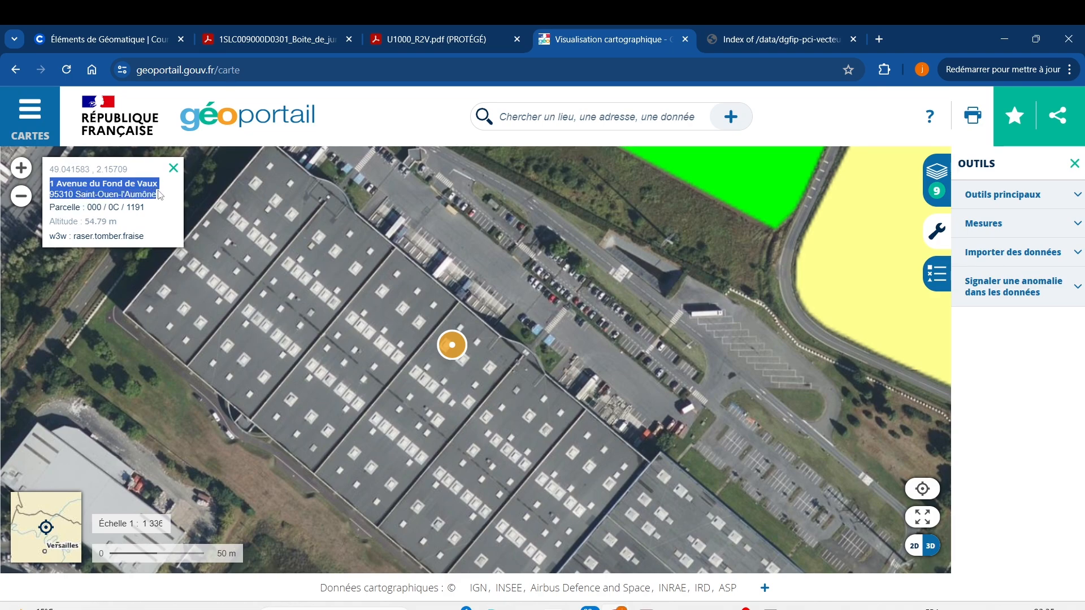
Step: Search Google in a new page for the copied warehouse address followed by INSEE, and check the results for the commune's INSEE code
left_click(879, 38)
type("google.com")
key("Return")
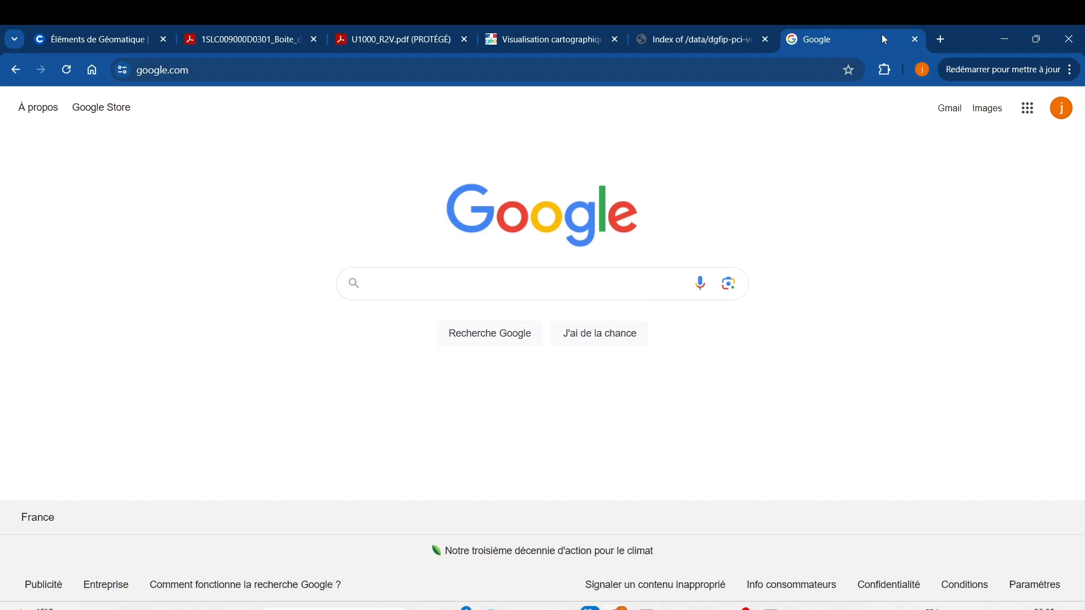
key("ctrl+v")
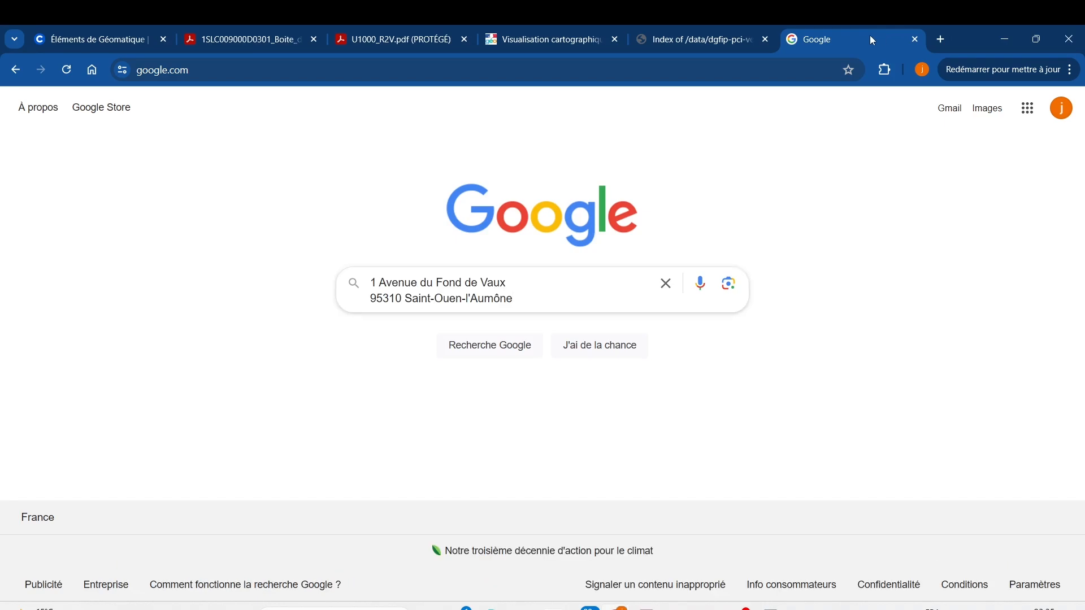
left_click(373, 295)
key("BackSpace")
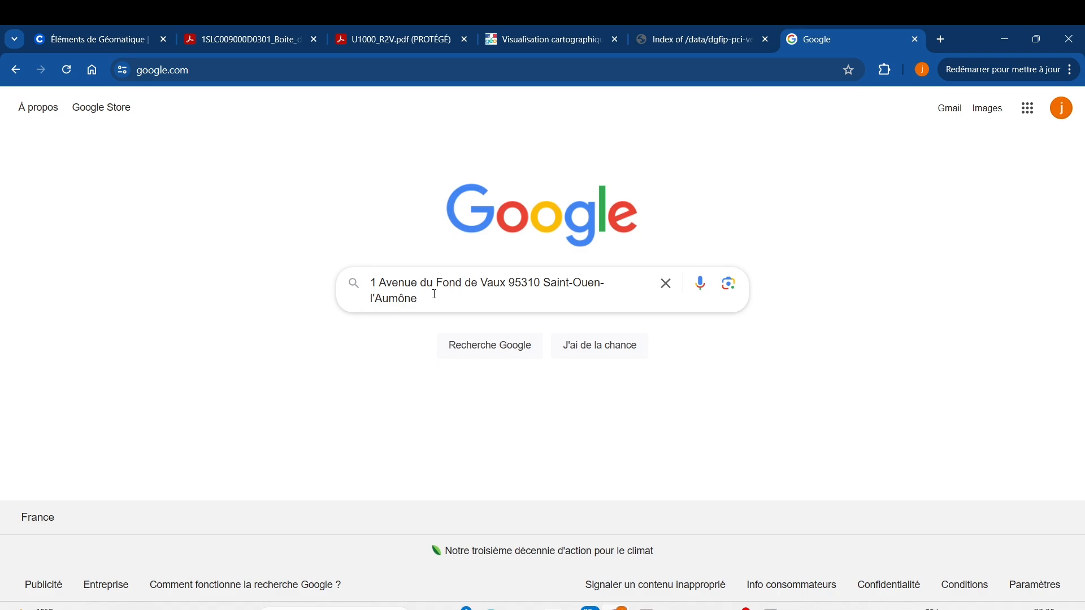
type("INSEE")
key("Return")
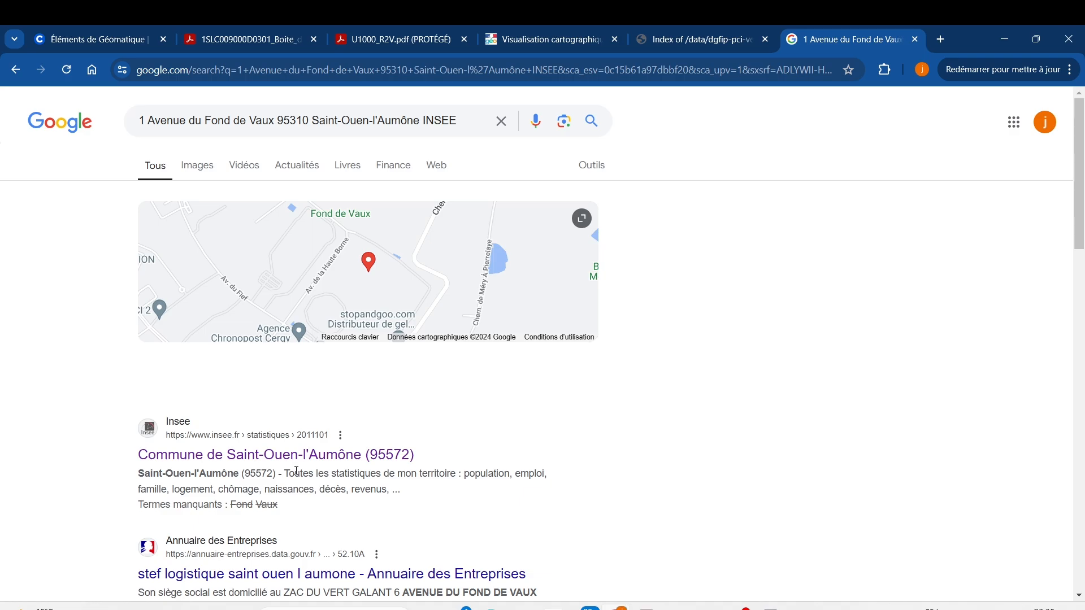
scroll(360, 565, "down", 5)
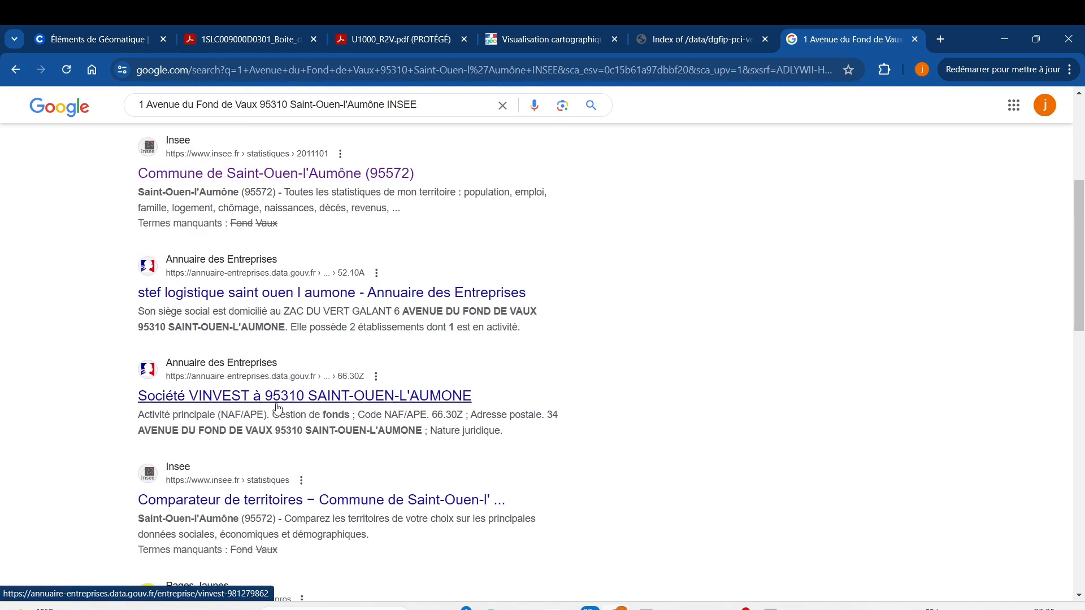
scroll(271, 435, "down", 1)
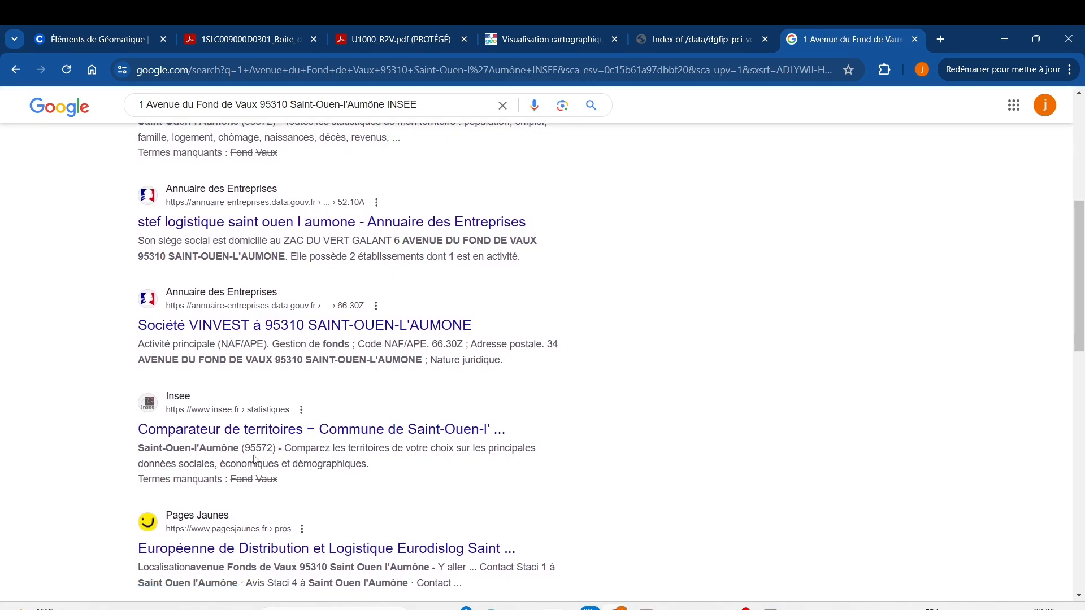
Step: Look through the Google results for entries that give the INSEE code of Saint-Ouen-l'Aumône
scroll(324, 469, "down", 3)
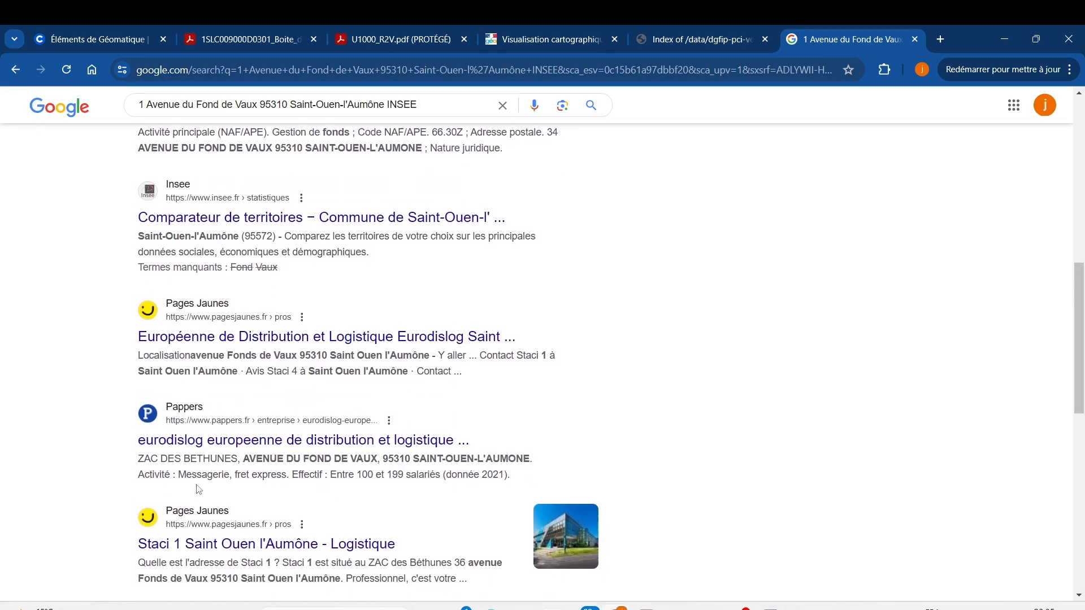
scroll(190, 436, "down", 3)
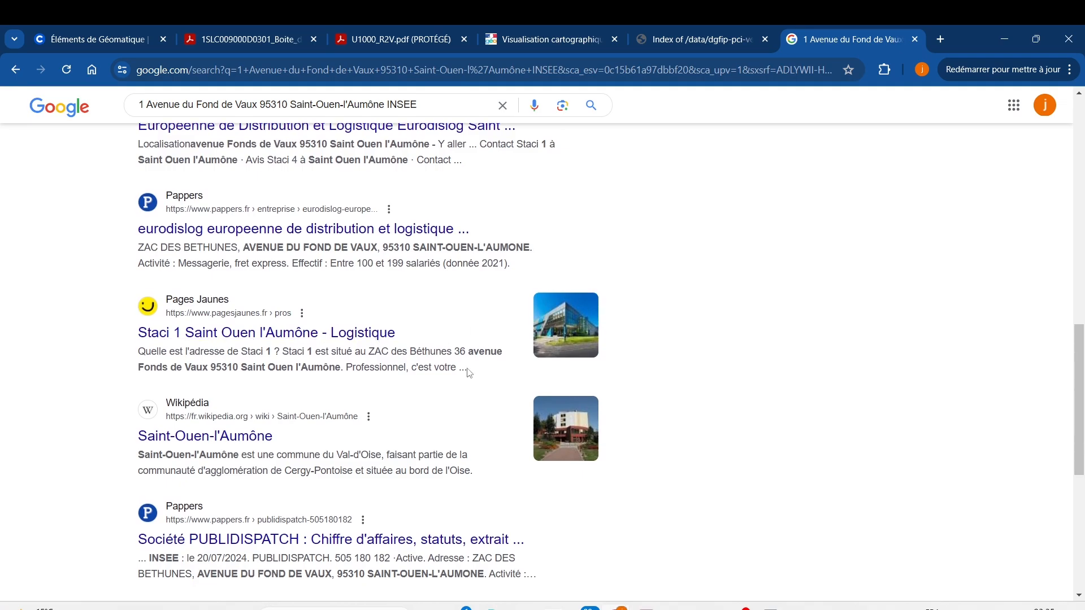
scroll(448, 380, "down", 3)
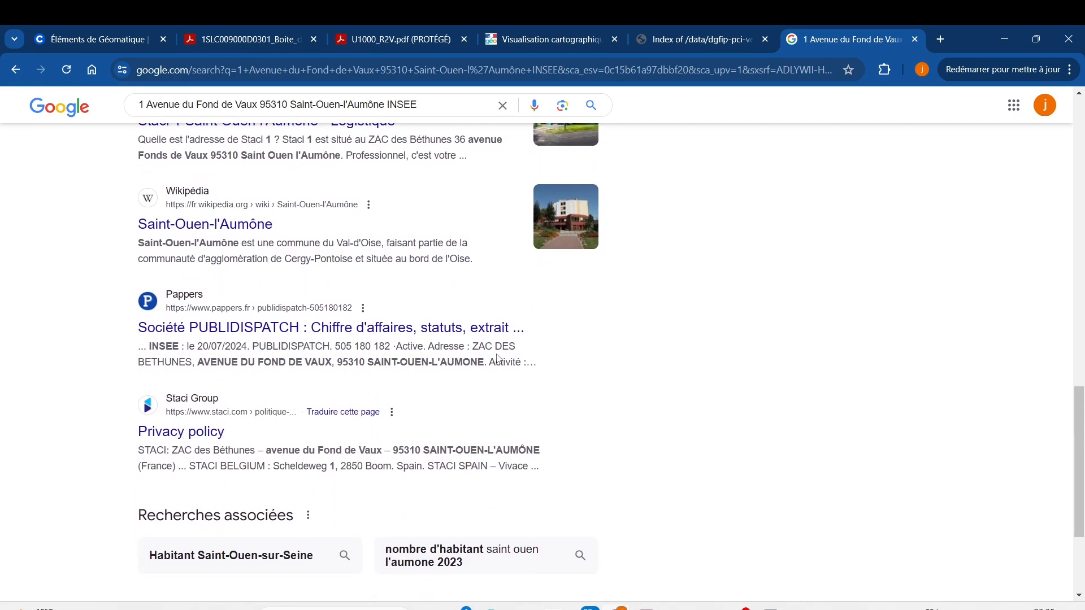
scroll(265, 357, "up", 2)
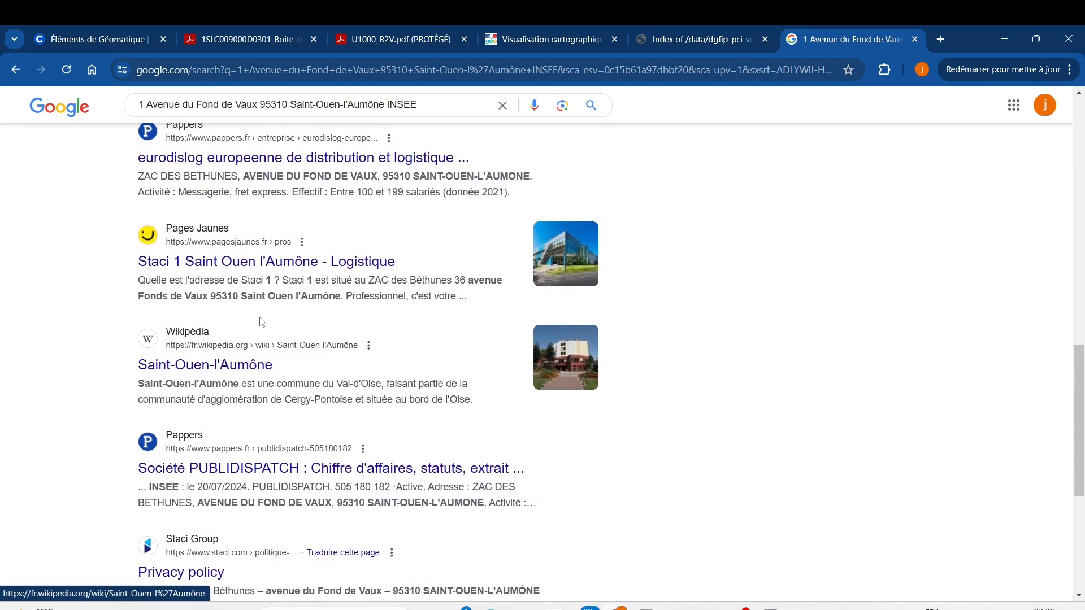
scroll(339, 292, "up", 1)
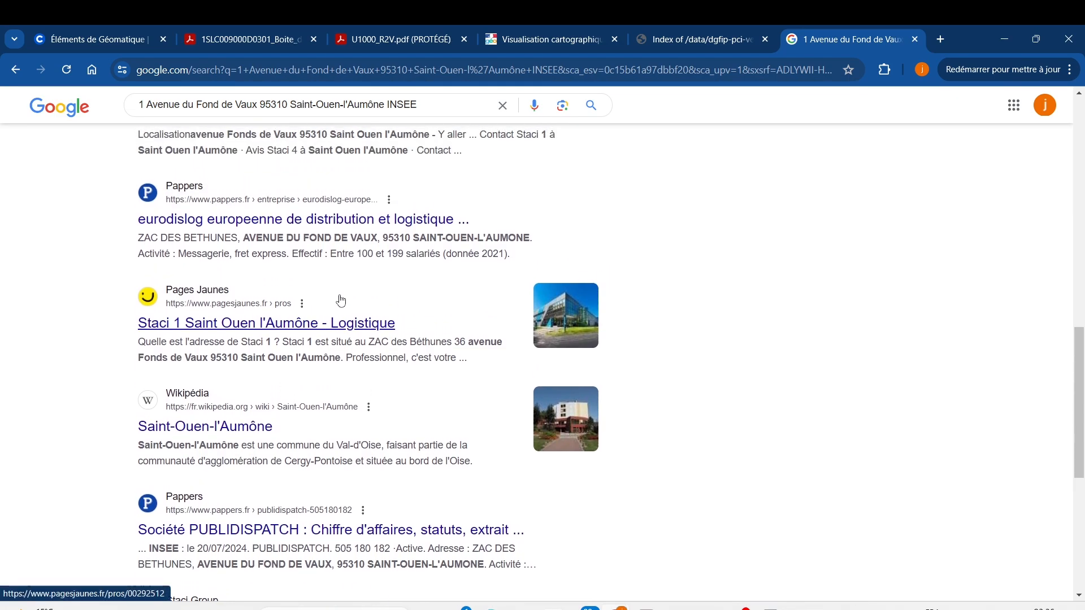
scroll(361, 292, "up", 1)
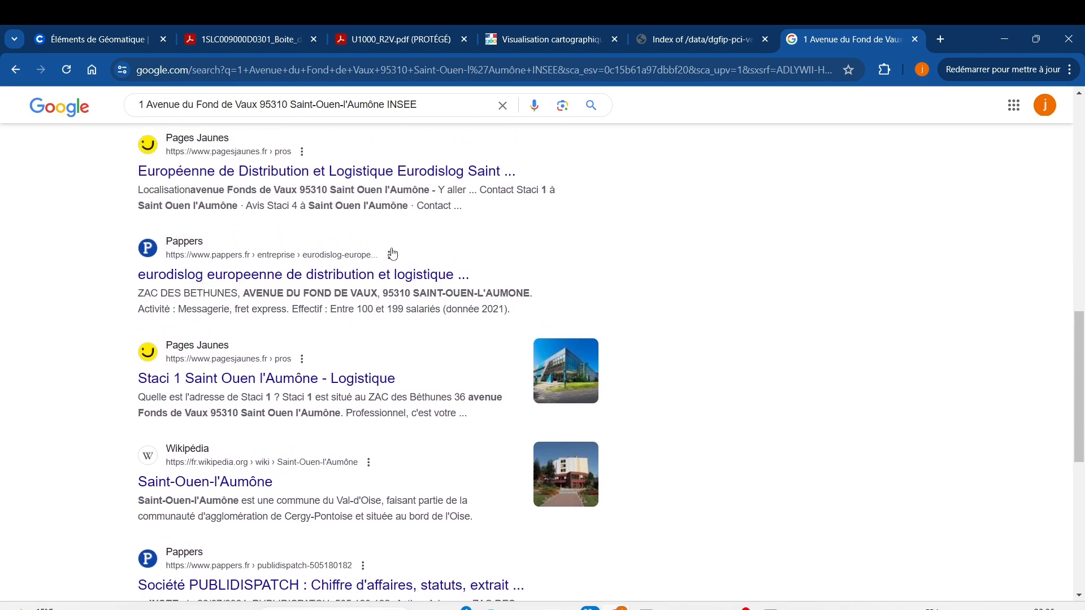
scroll(393, 253, "up", 2)
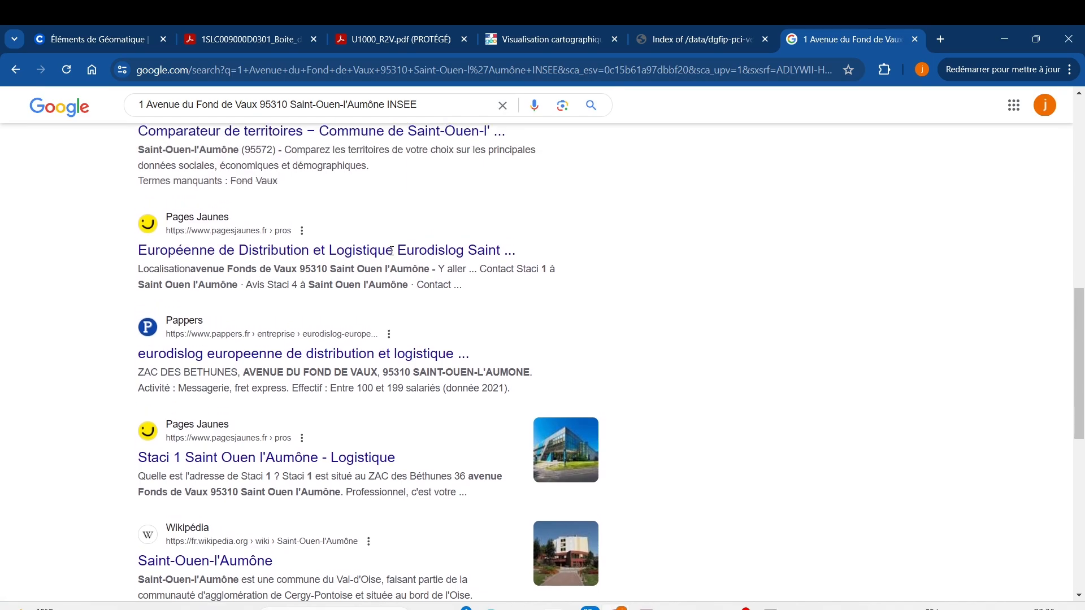
scroll(393, 254, "up", 3)
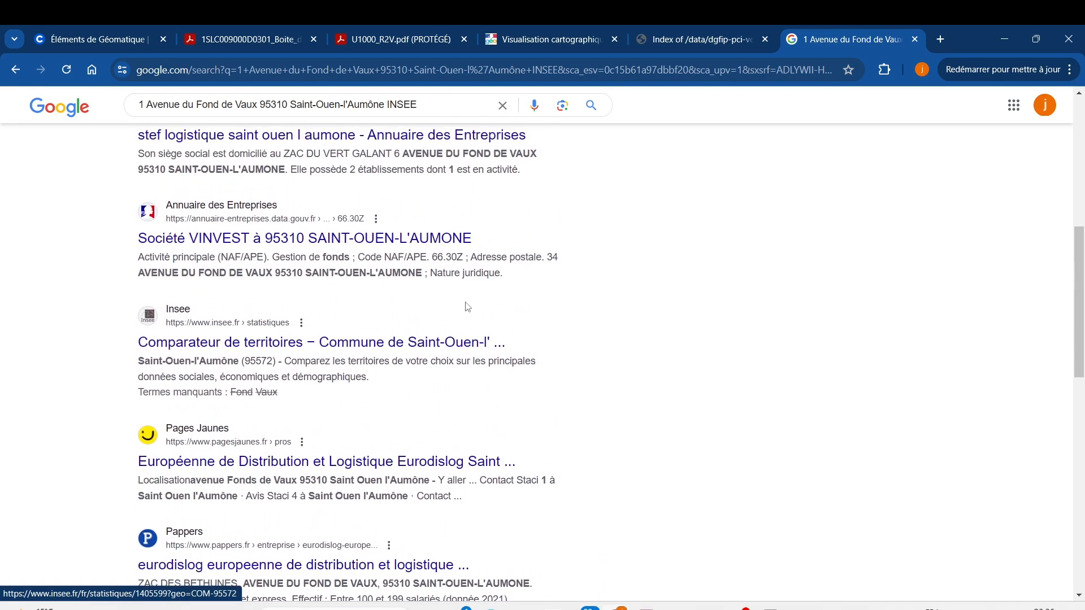
scroll(472, 294, "up", 2)
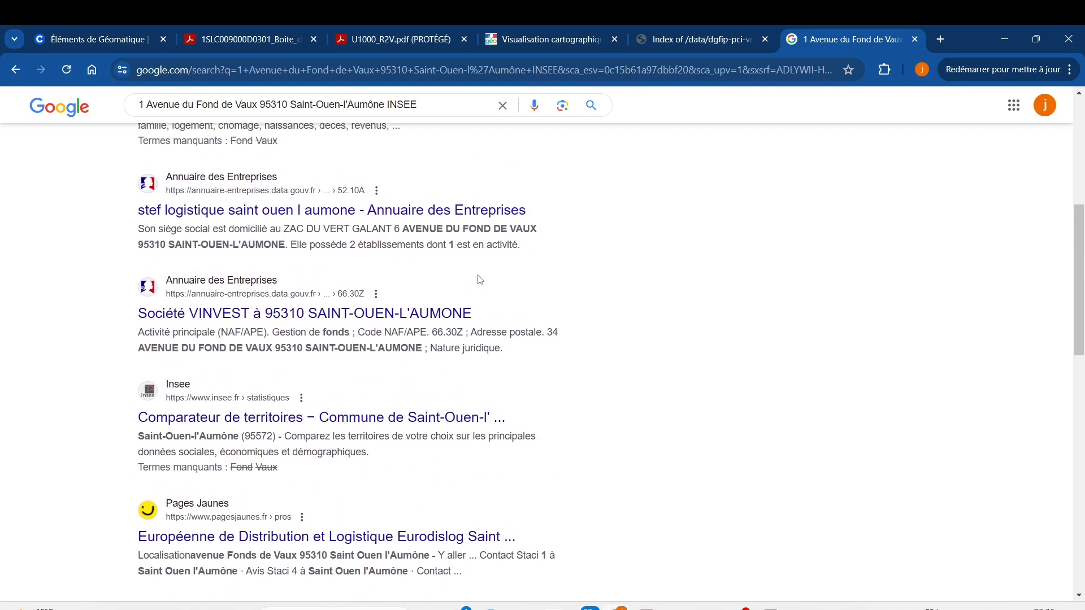
scroll(472, 289, "up", 1)
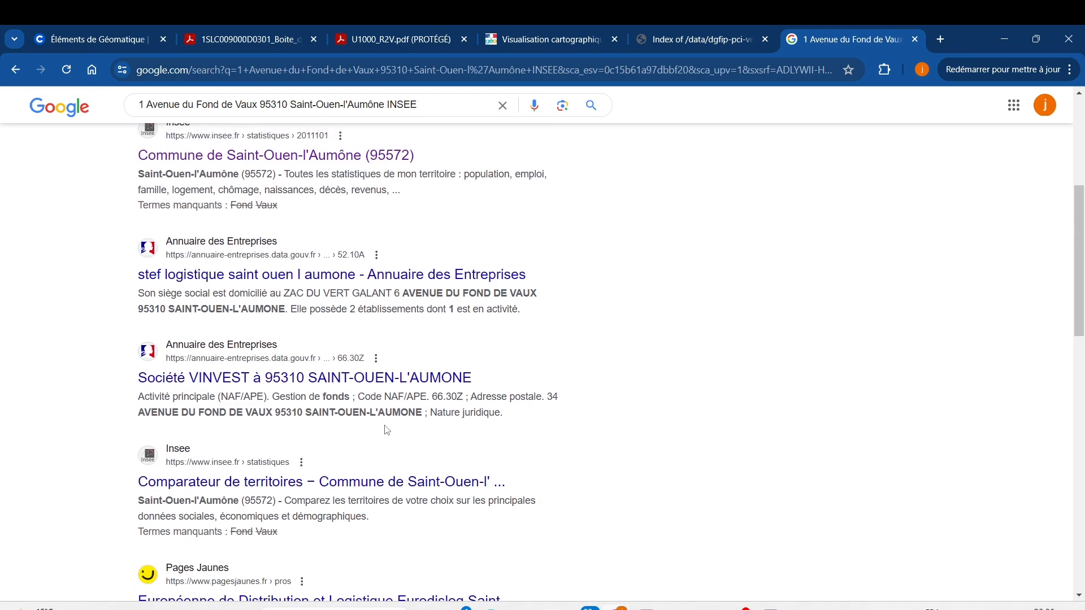
scroll(387, 431, "up", 1)
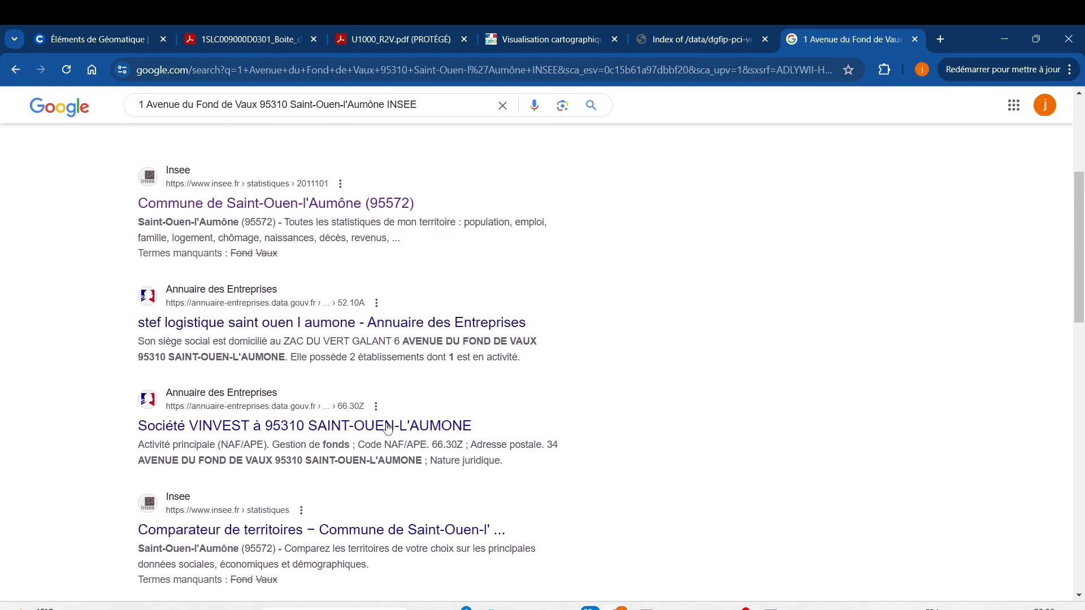
scroll(387, 425, "down", 1)
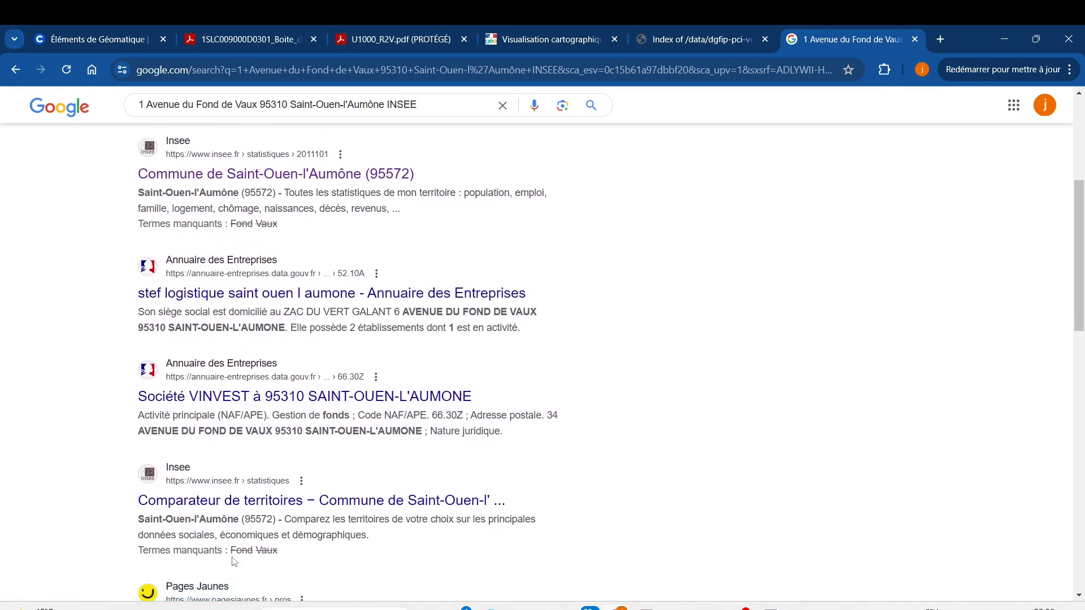
scroll(305, 446, "up", 4)
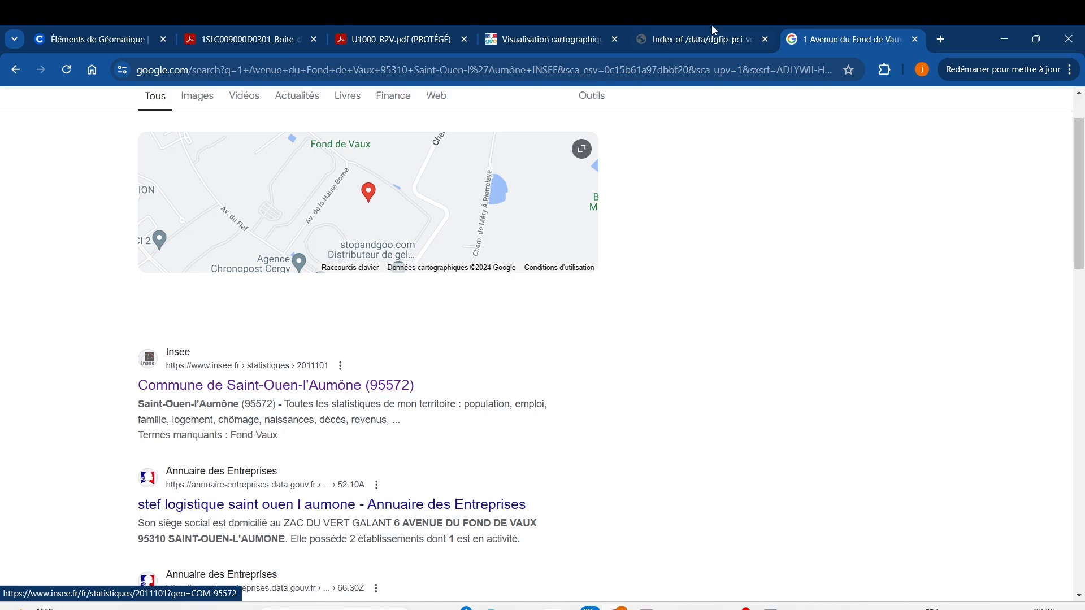
Step: Return to the DXF sheets index of department 95 and clear the old term from the page search
left_click(733, 39)
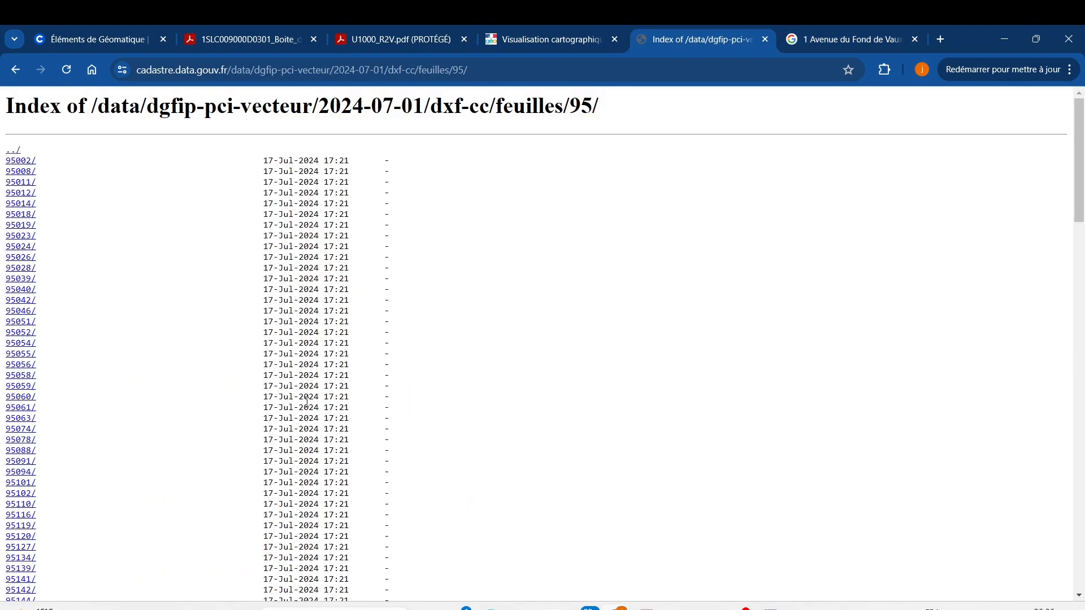
key("ctrl+f")
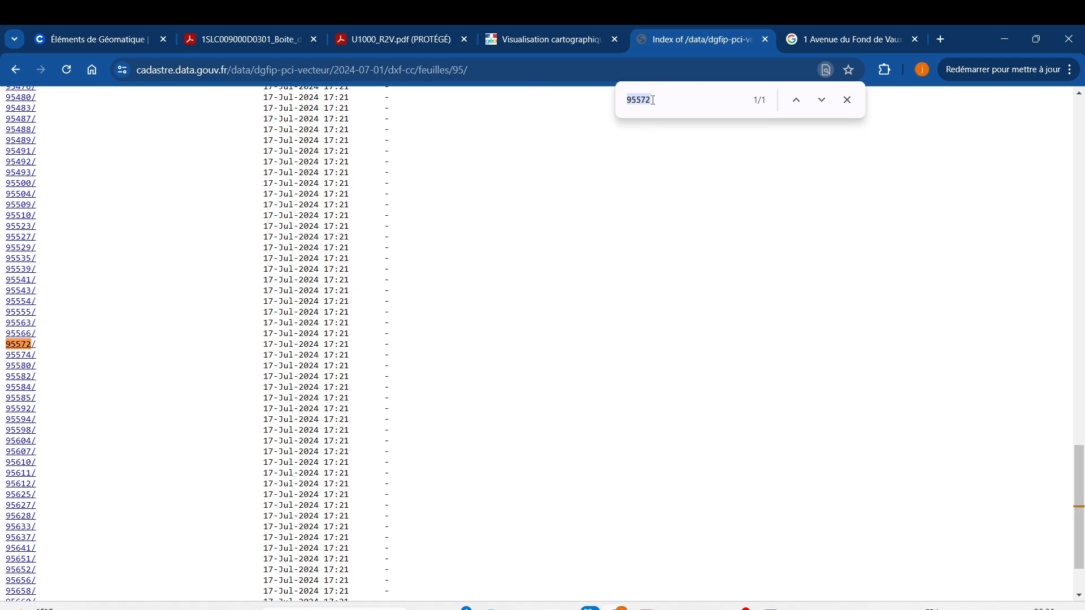
mouse_move(654, 99)
left_mouse_down()
mouse_move(623, 99)
mouse_move(649, 100)
left_mouse_up()
key("BackSpace")
key("BackSpace")
key("BackSpace")
key("BackSpace")
key("BackSpace")
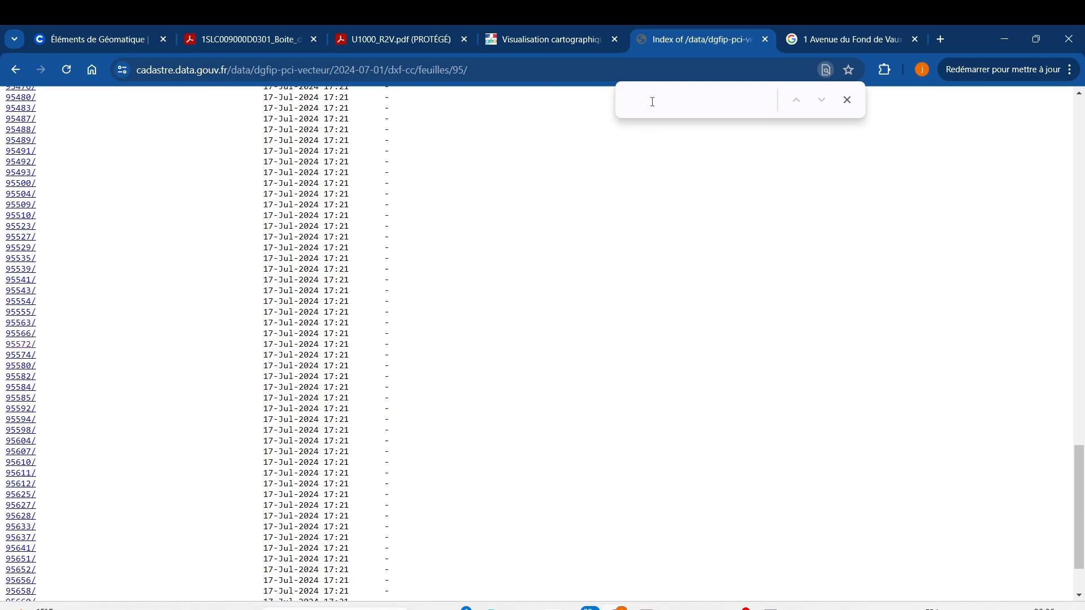
left_click(848, 101)
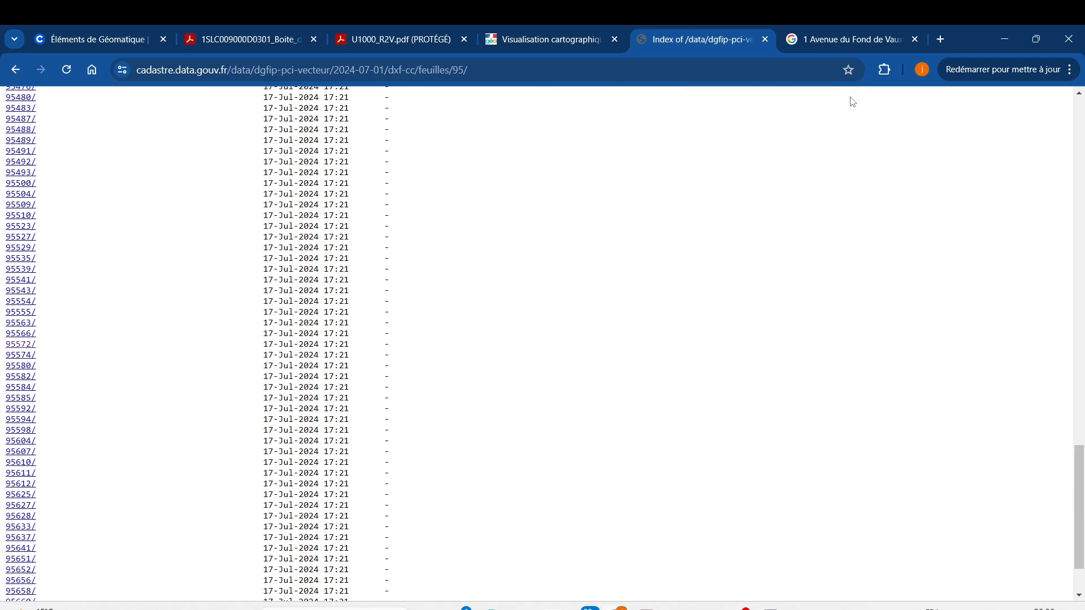
Step: Search the index page for 95572, open that commune's folder and look through its DXF sheet archives
left_click(1071, 70)
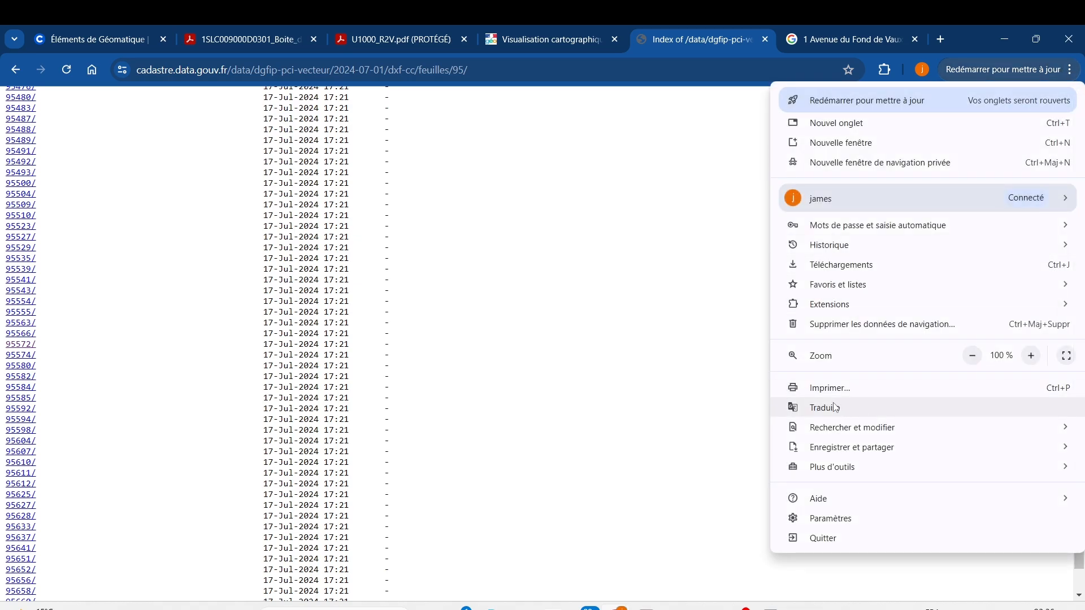
mouse_move(835, 431)
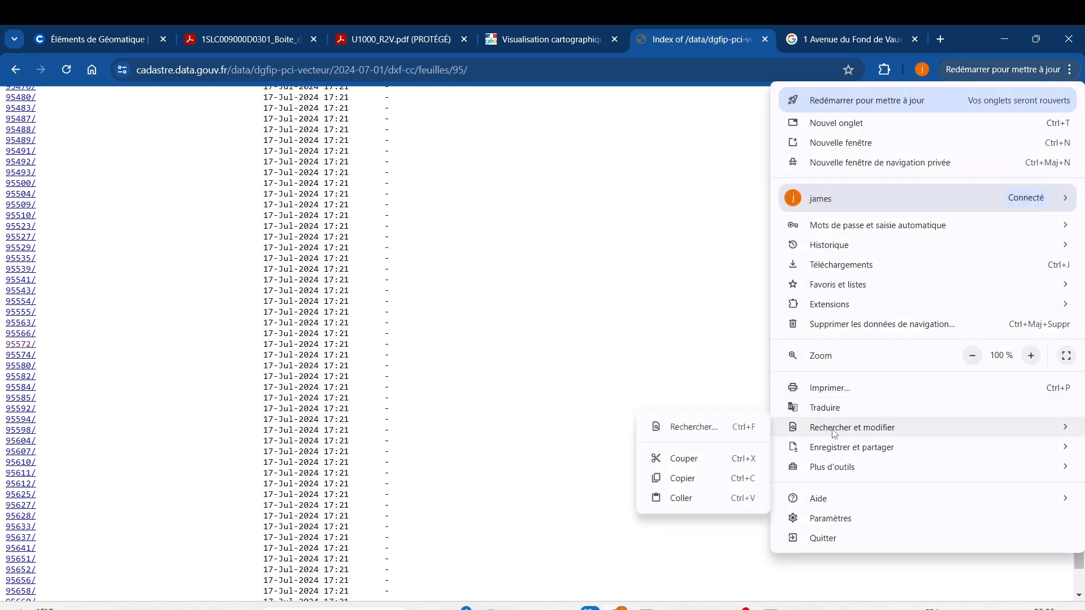
left_click(709, 432)
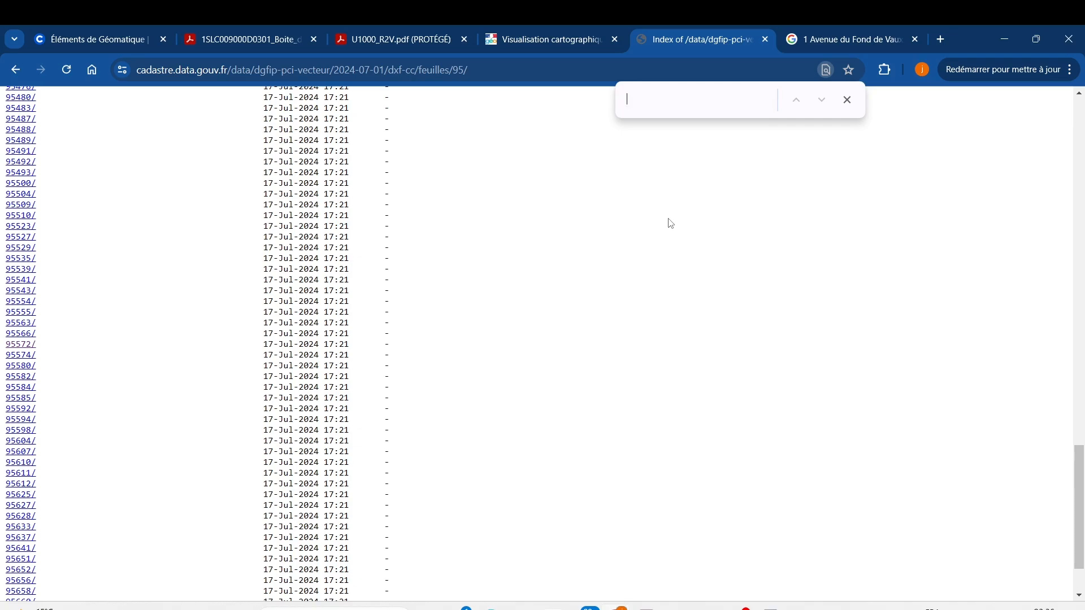
type("95")
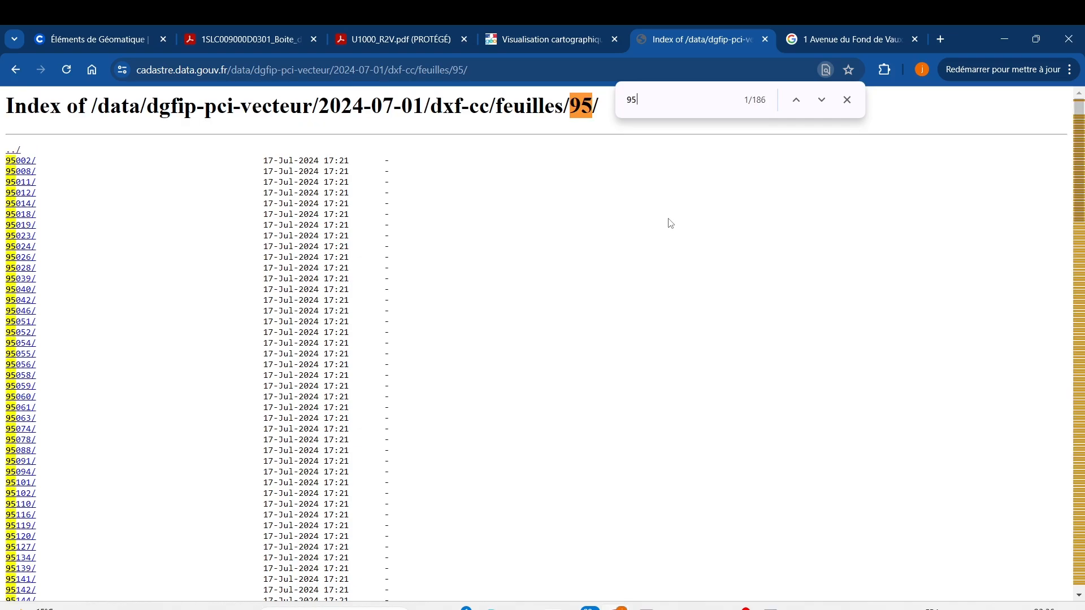
type("57")
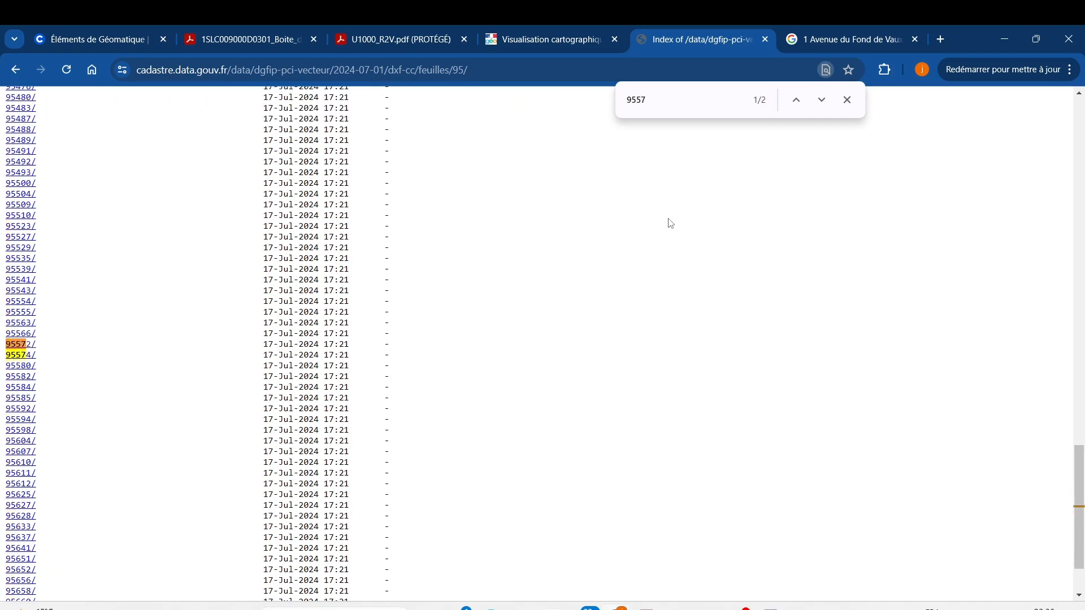
type("2")
left_click(22, 345)
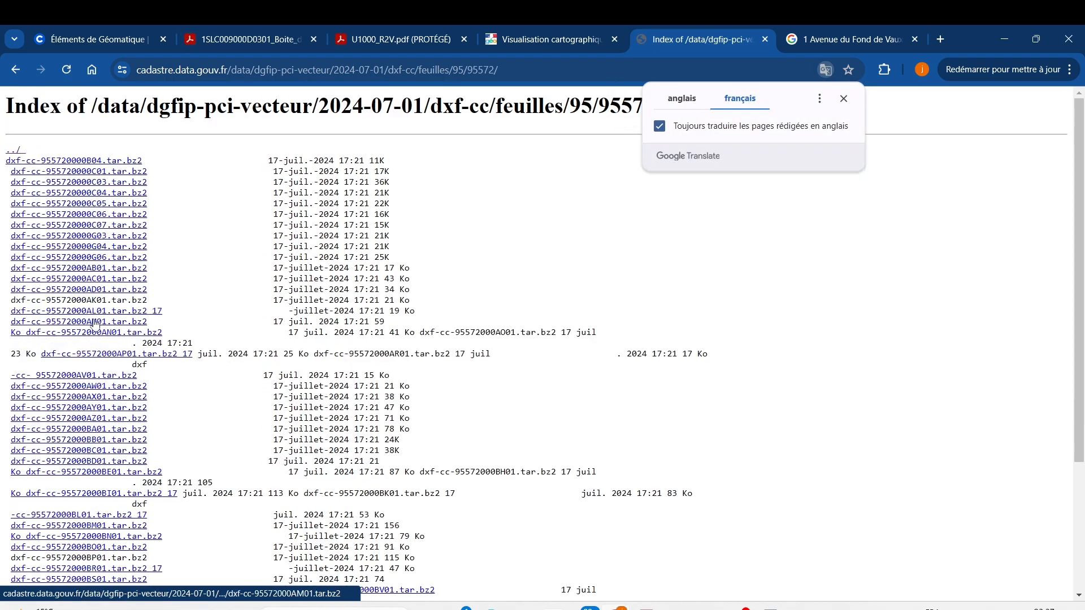
scroll(190, 450, "down", 3)
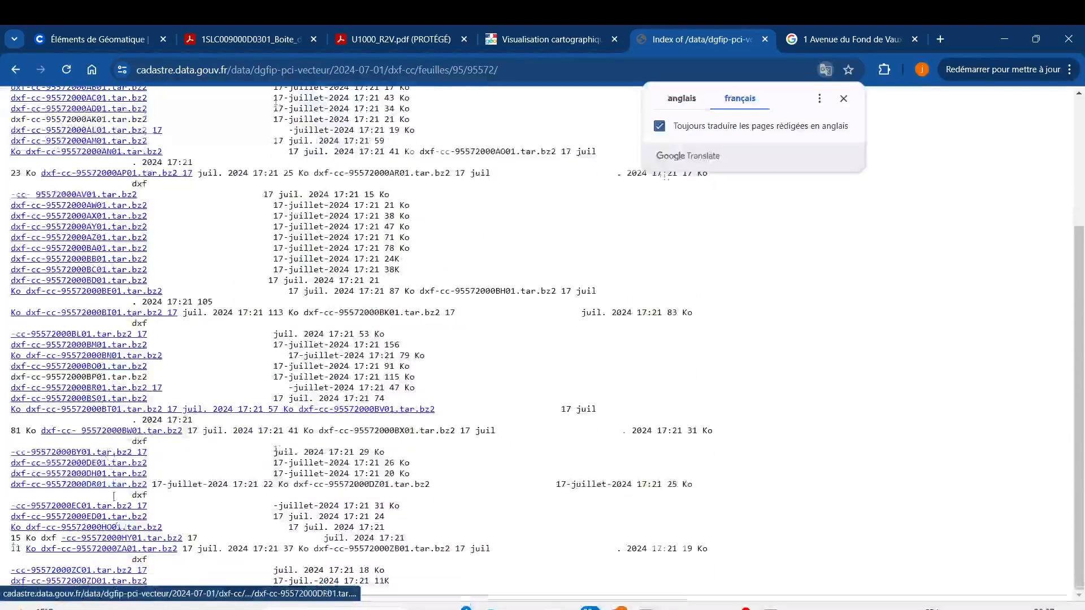
scroll(190, 485, "up", 3)
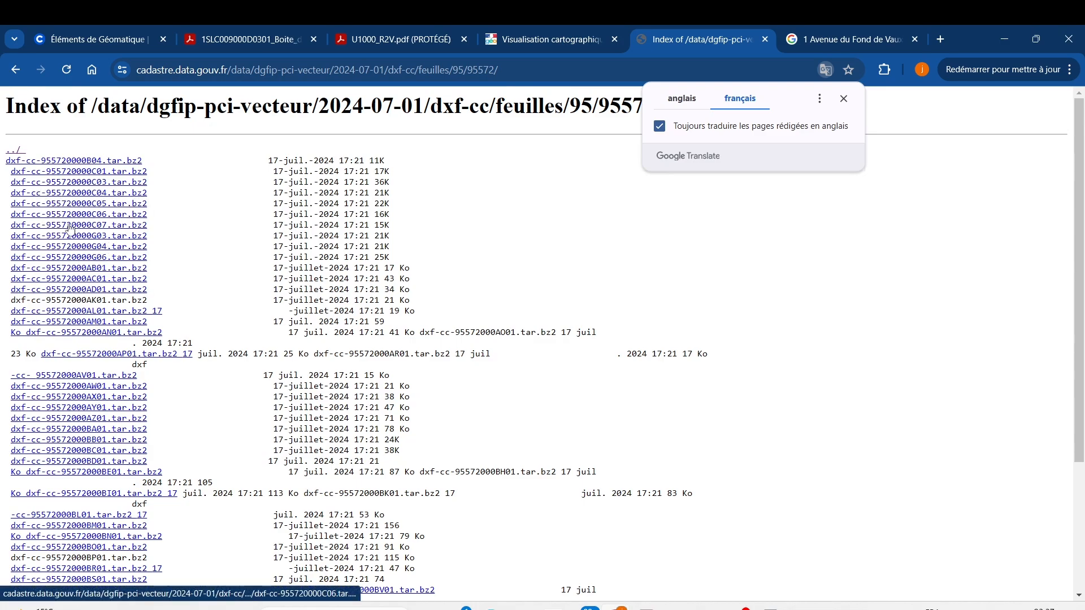
Step: Check the cadastral parcel reference and section letter of the warehouse in its Géoportail address details
left_click(550, 37)
left_click(153, 221)
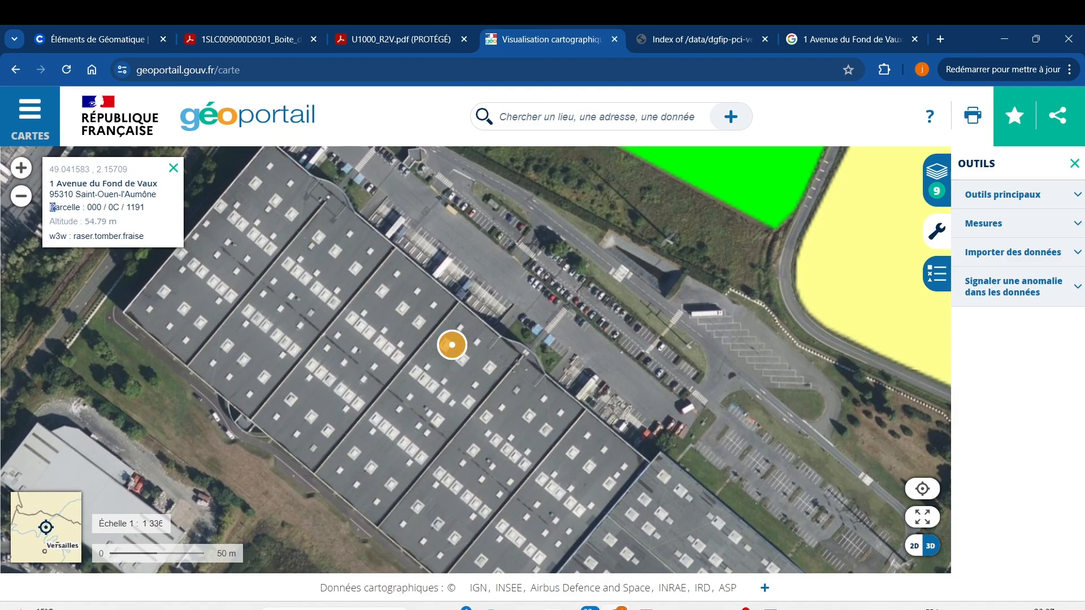
mouse_move(52, 208)
left_mouse_down()
mouse_move(80, 209)
mouse_move(48, 206)
left_mouse_up()
left_click(113, 207)
Step: Download the sheet archive dxf-cc-955720000C03.tar.bz2 from the commune's index and locate it in the Téléchargements folder in File Explorer
left_click(710, 38)
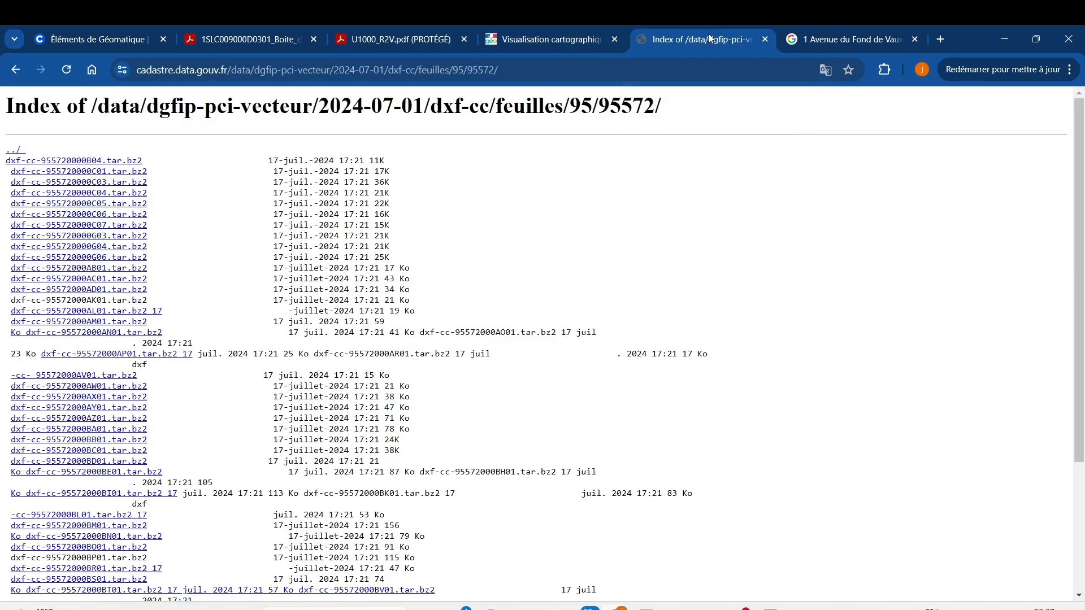
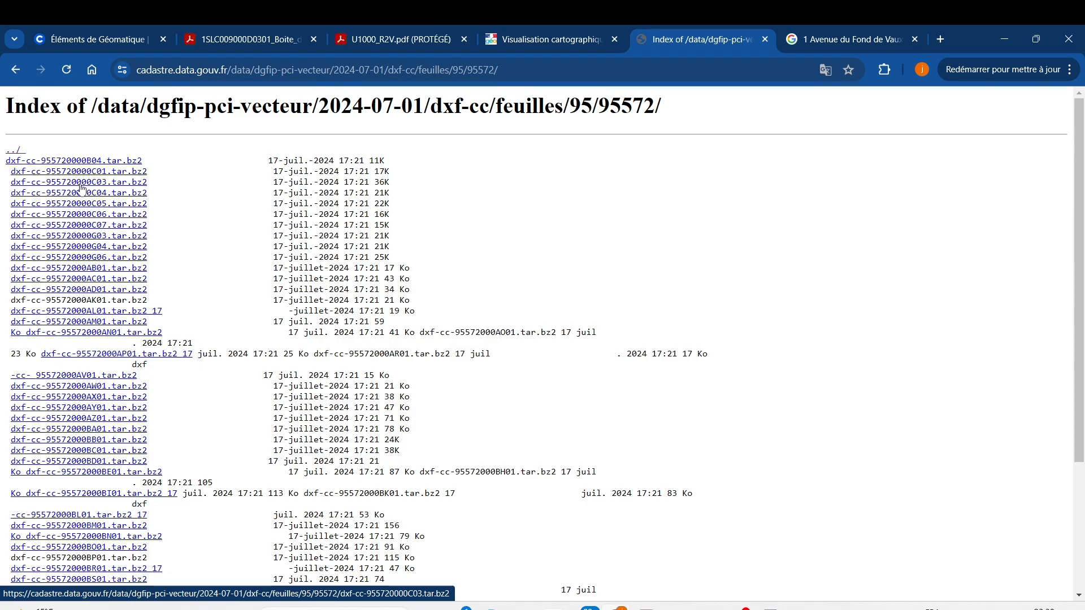
left_click(82, 188)
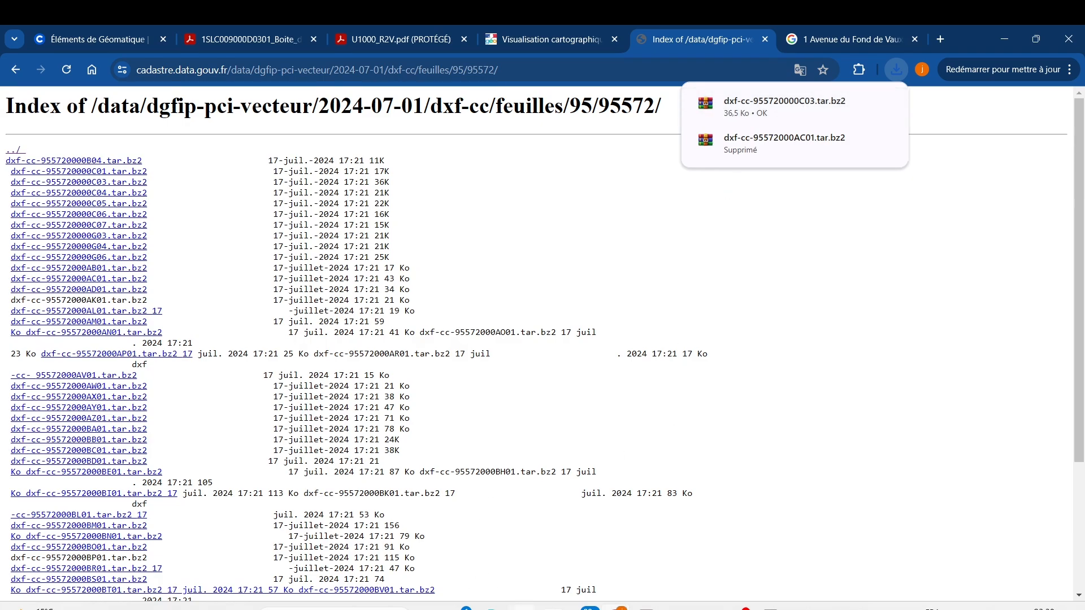
left_click(521, 608)
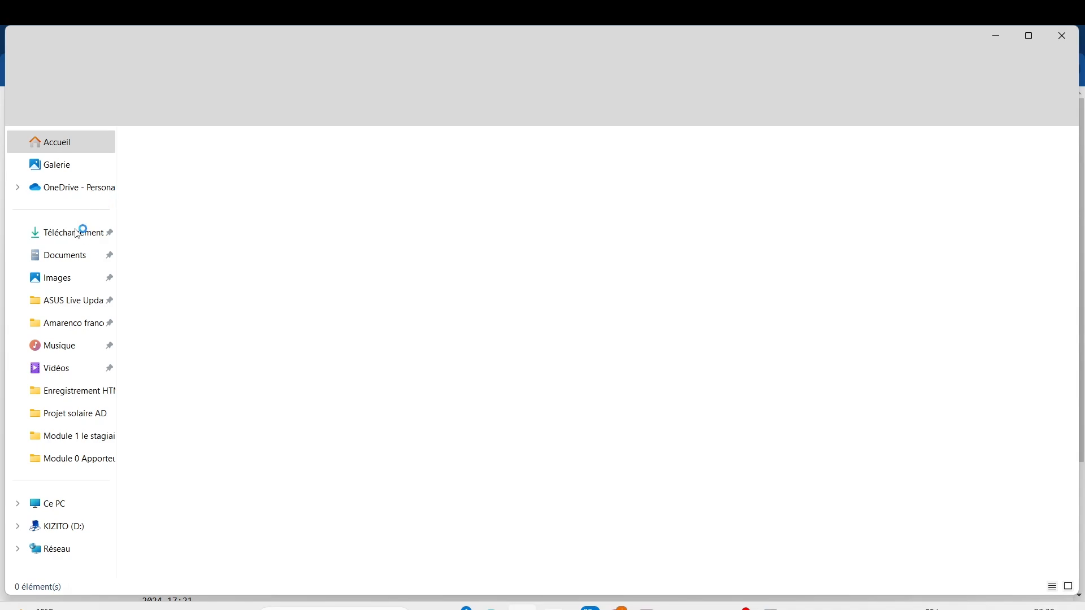
left_click(78, 233)
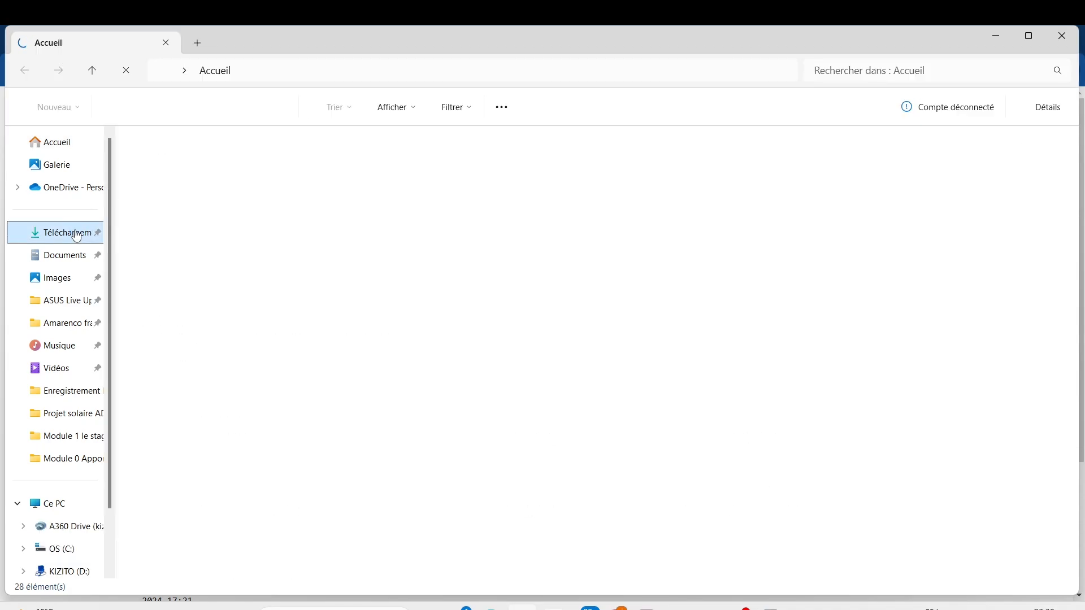
left_click(204, 175)
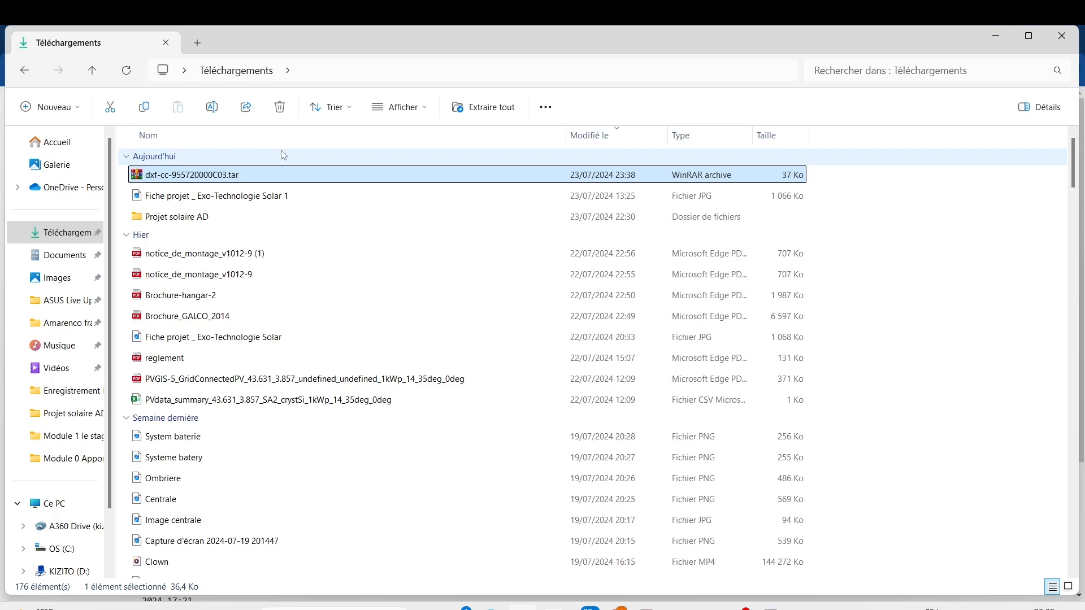
Step: Move the archive dxf-cc-955720000C03.tar from Téléchargements into the Projet solaire AD folder
left_click(209, 217)
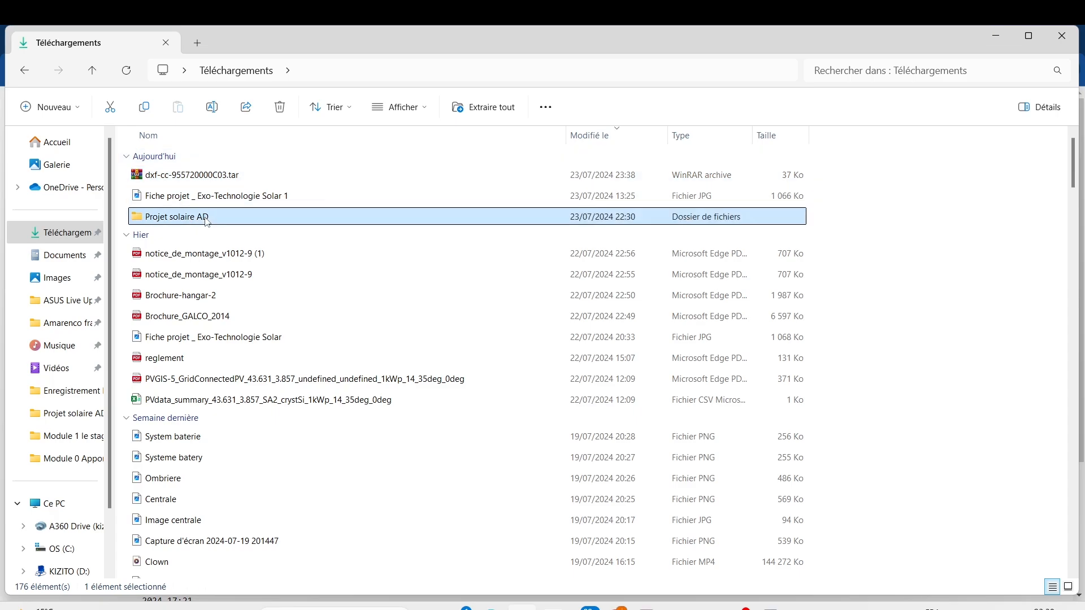
left_click(243, 176)
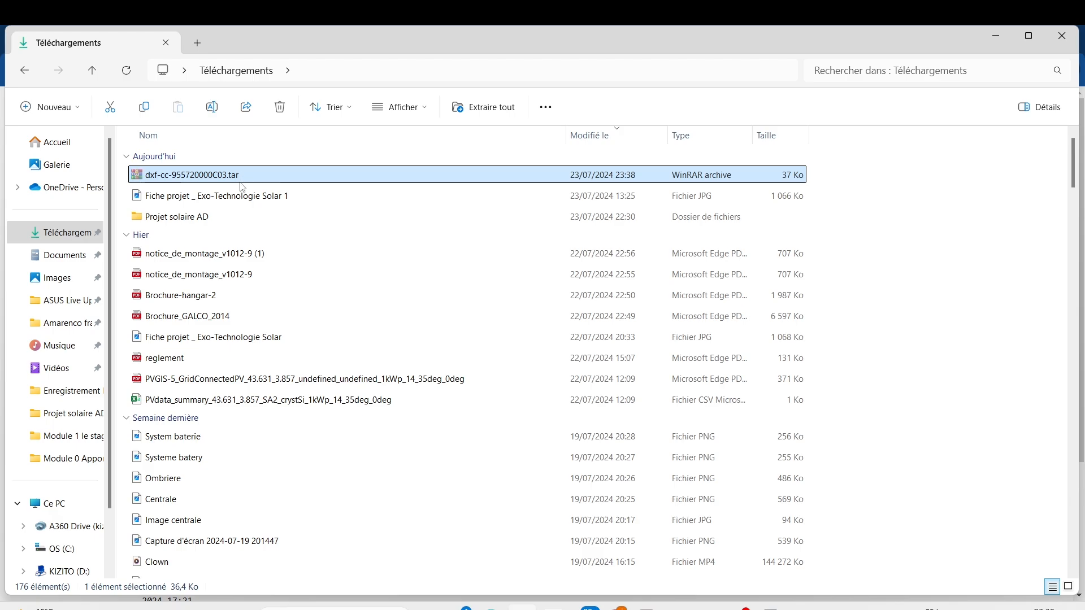
double_click(243, 217)
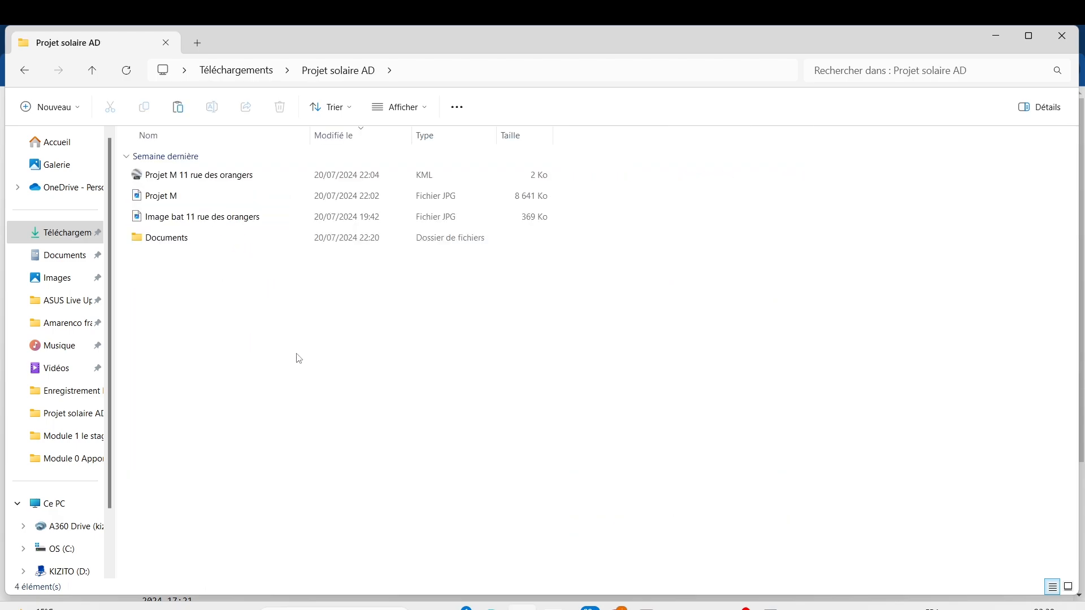
key("ctrl+v")
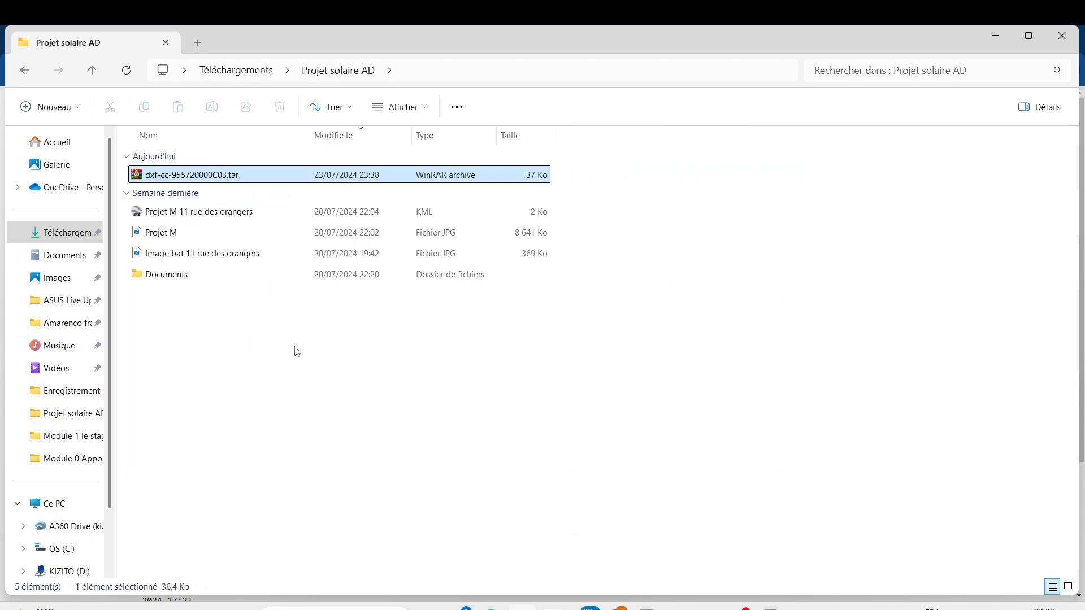
left_click(293, 364)
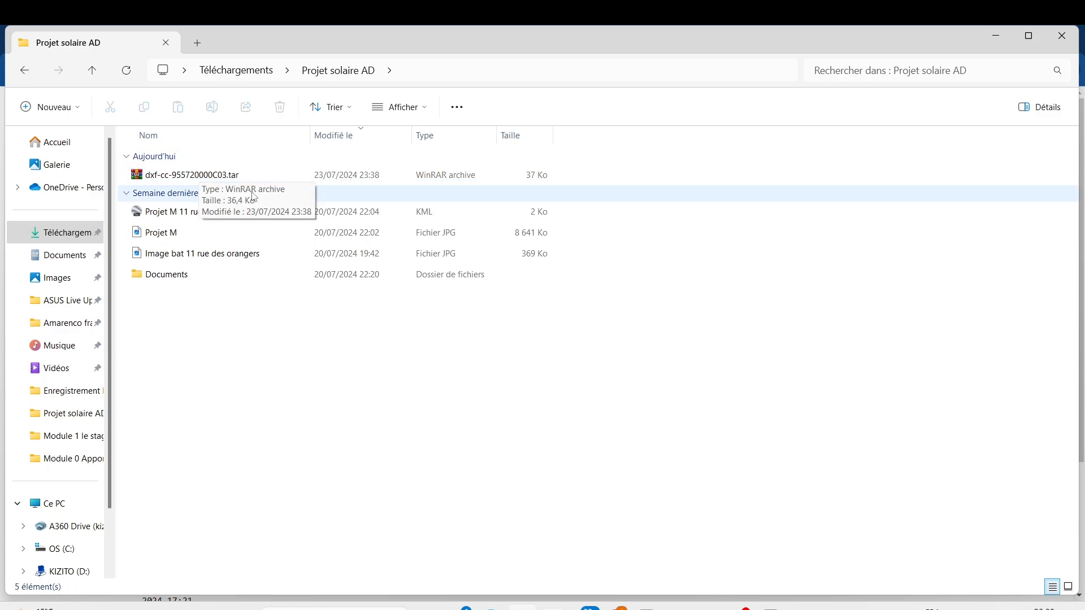
Step: Open the compressed archive dxf-cc-955720000C03.tar with 7-Zip and extract its inner .tar file into the Projet solaire AD folder
left_click(240, 177)
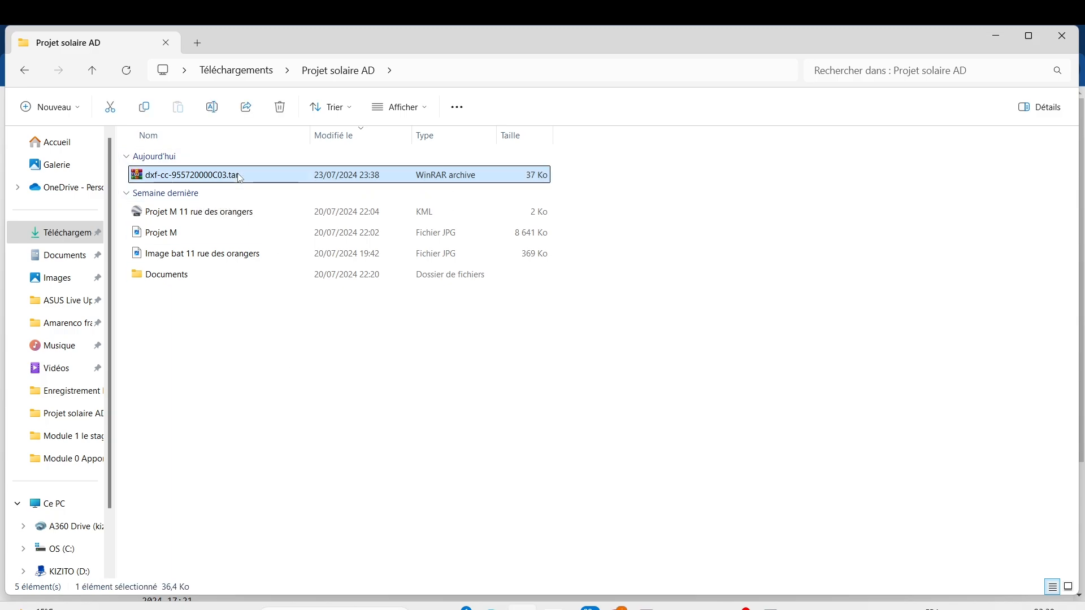
right_click(243, 178)
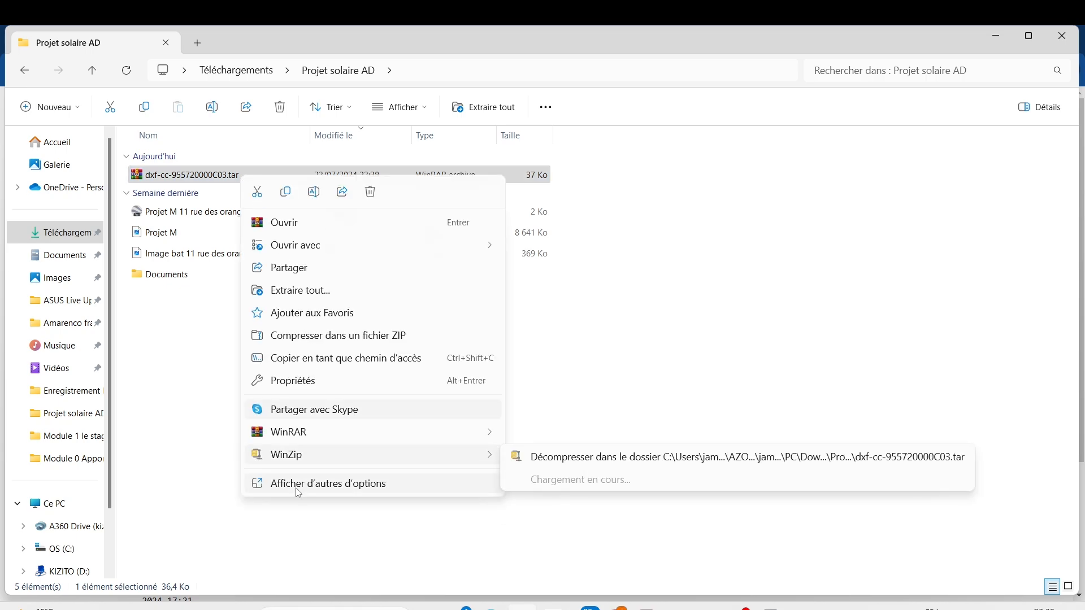
left_click(296, 482)
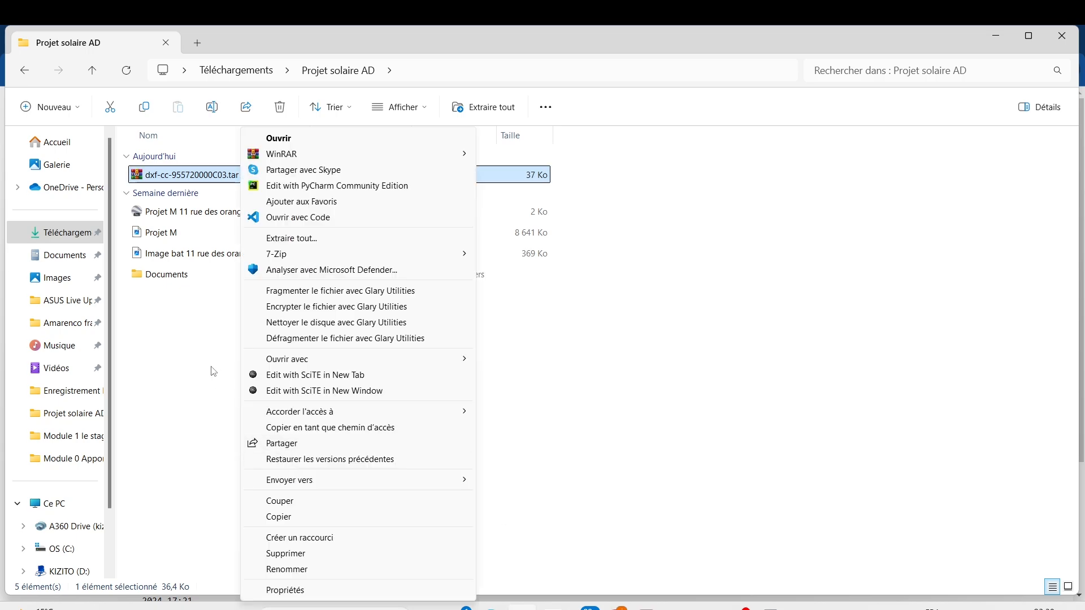
mouse_move(281, 259)
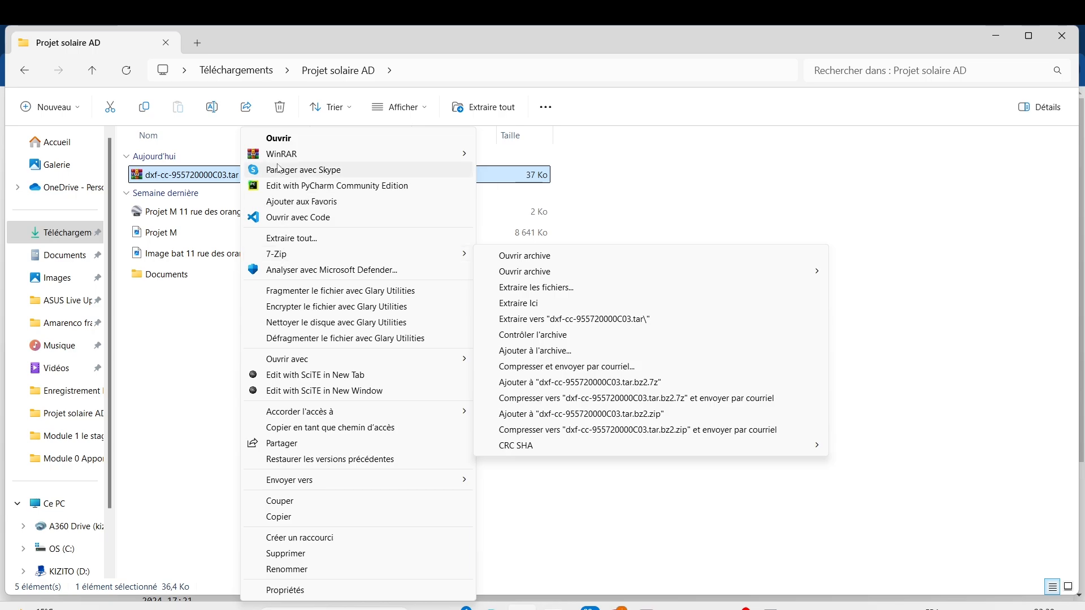
mouse_move(298, 160)
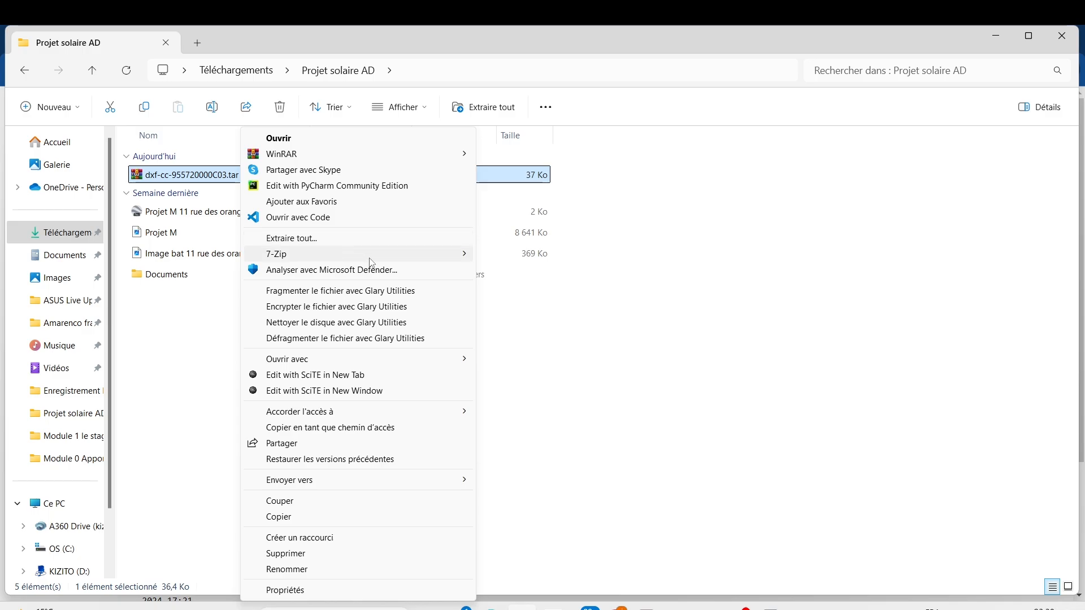
mouse_move(413, 259)
left_click(524, 257)
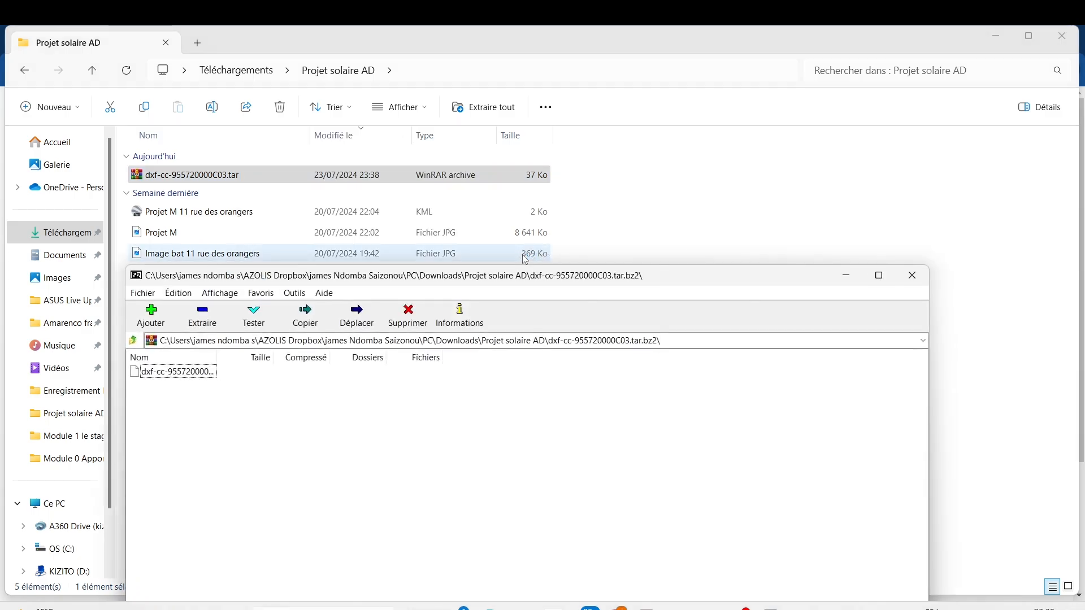
left_click(202, 316)
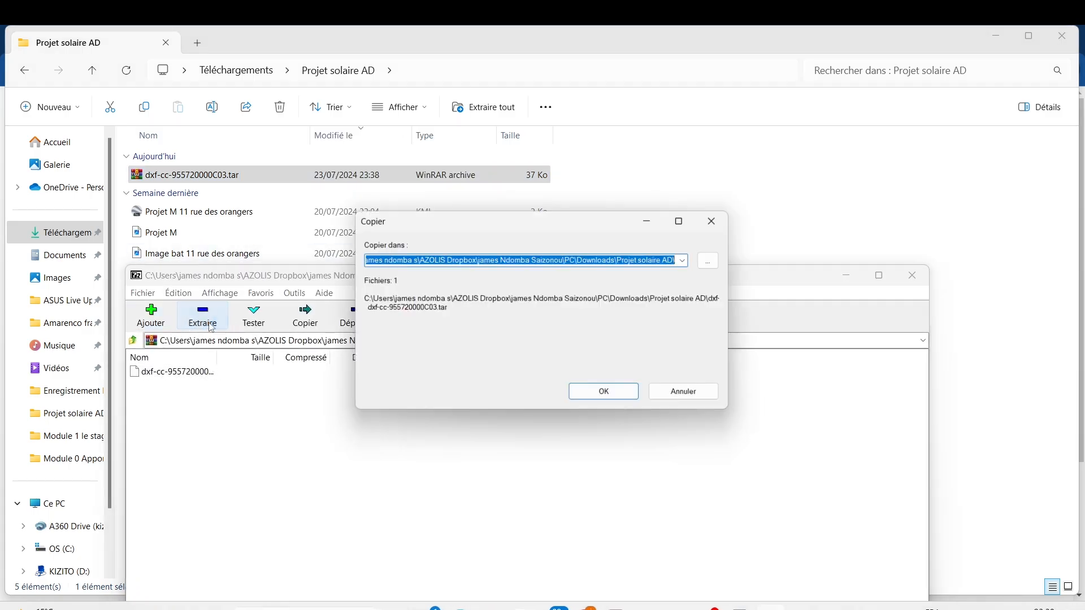
left_click(618, 392)
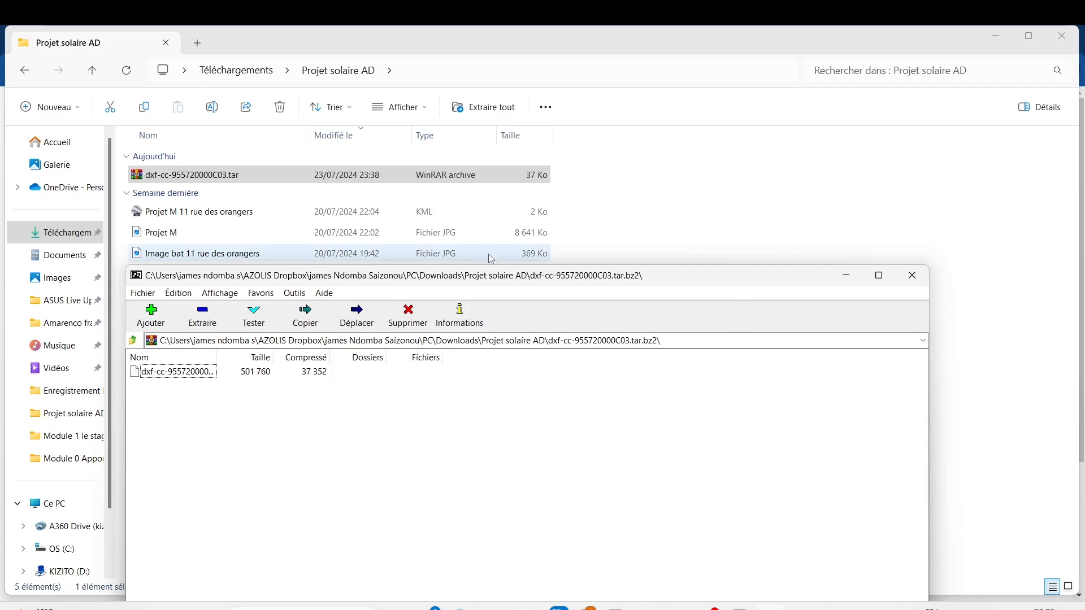
left_click(911, 275)
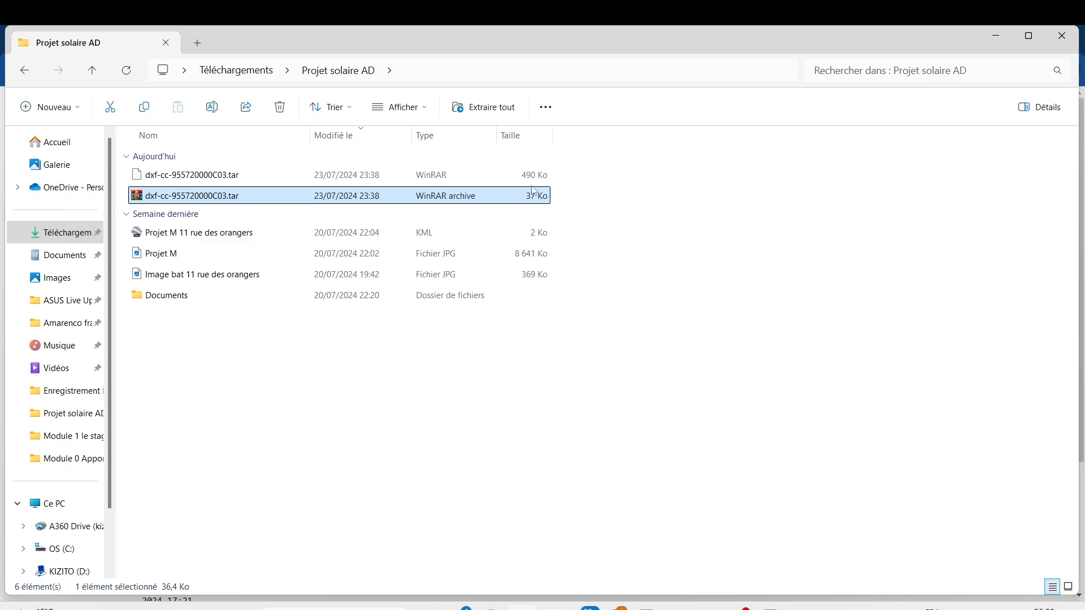
Step: Open the uncompressed dxf-cc-955720000C03.tar file with 7-Zip and extract 5720000C03.DXF into the Projet solaire AD folder
left_click(396, 177)
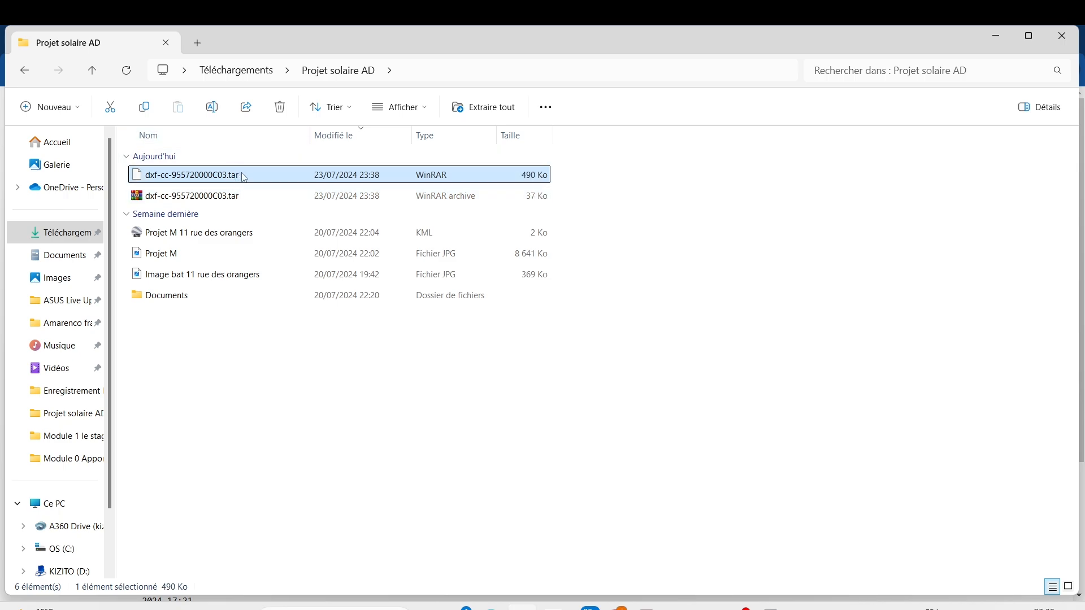
left_click(244, 176)
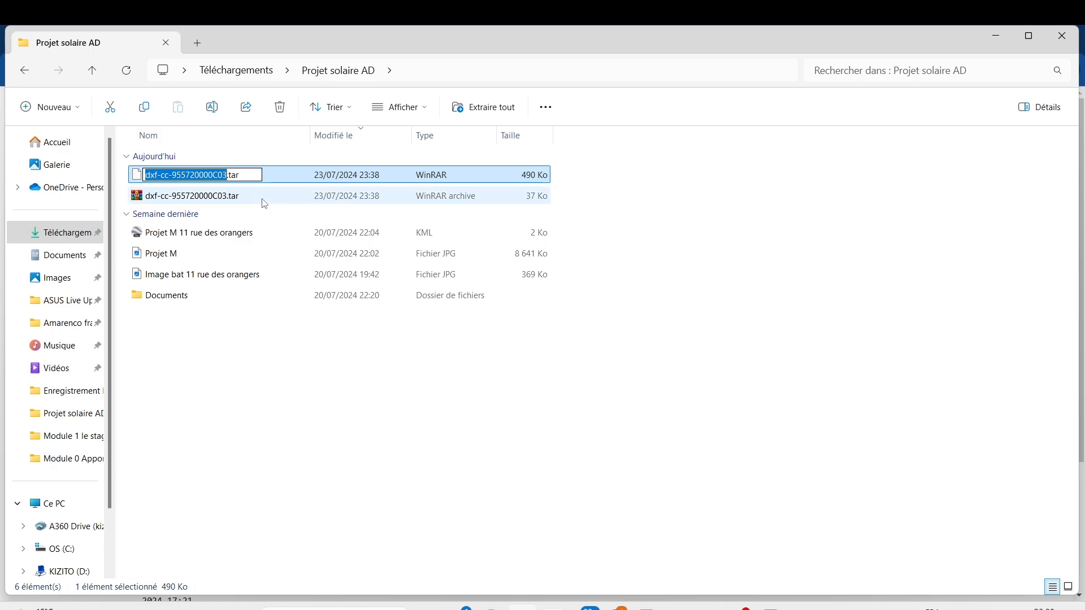
left_click(261, 198)
left_click(256, 177)
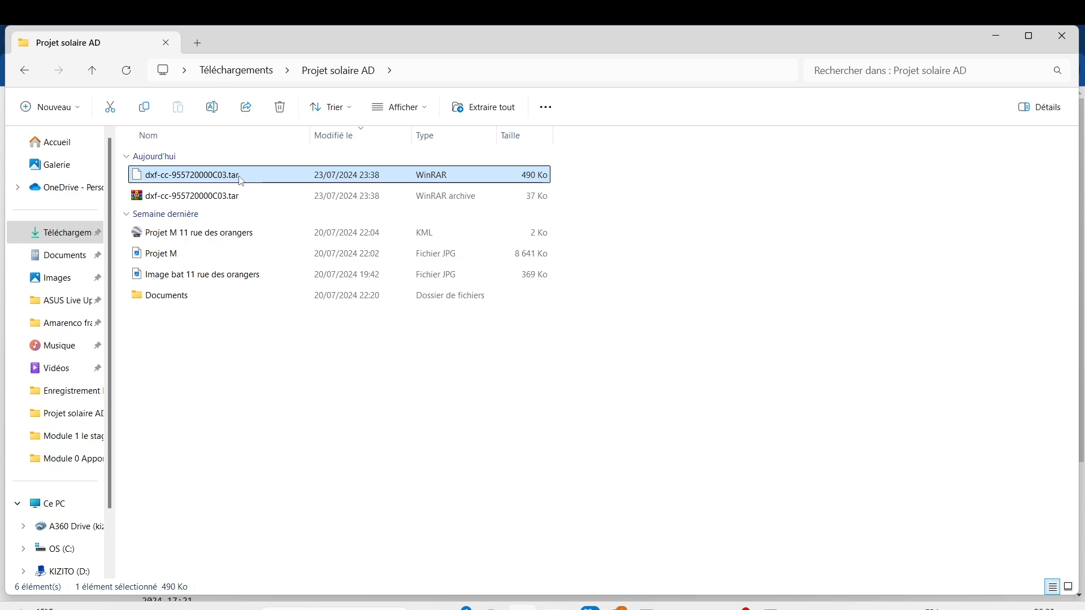
right_click(241, 181)
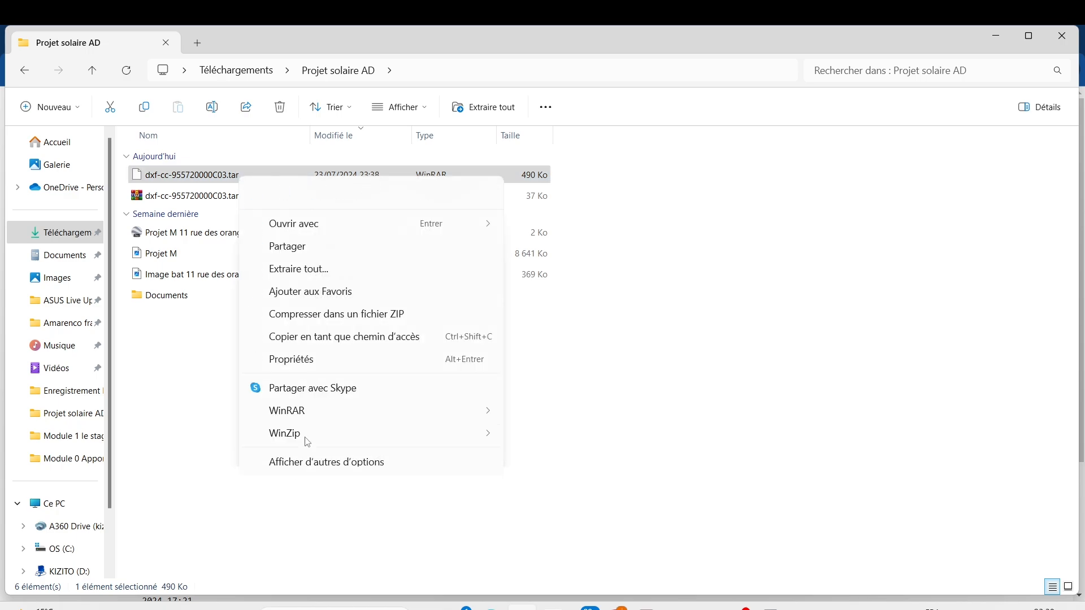
left_click(302, 467)
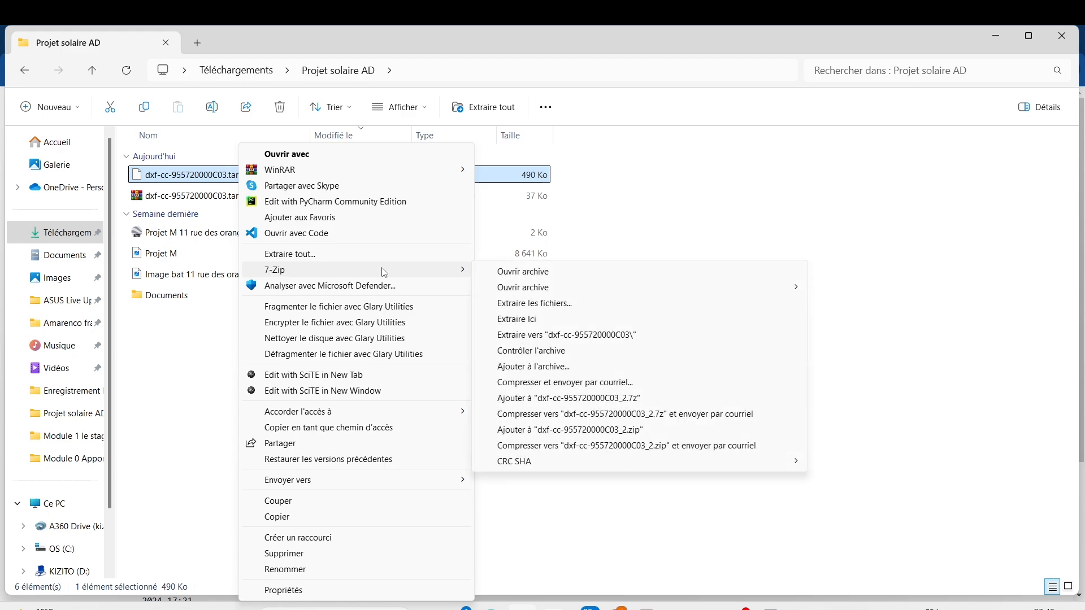
left_click(516, 273)
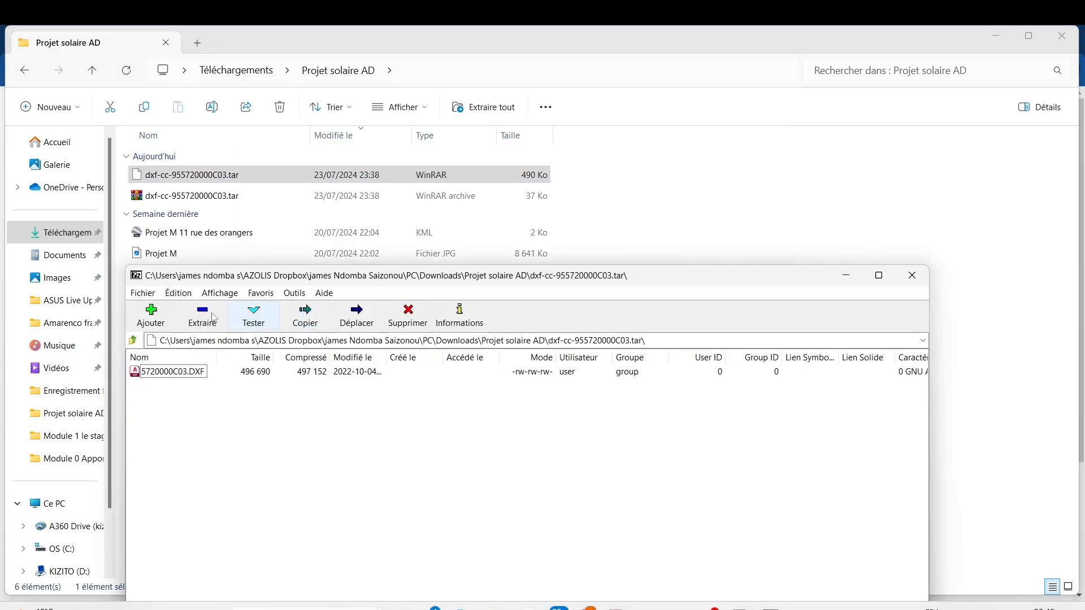
left_click(202, 316)
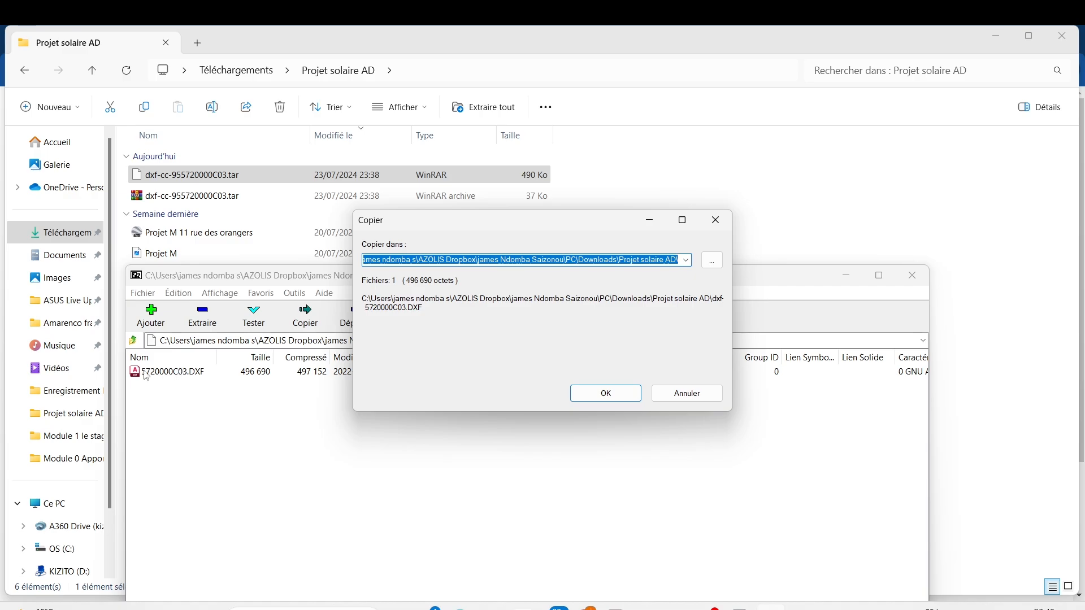
left_click(608, 399)
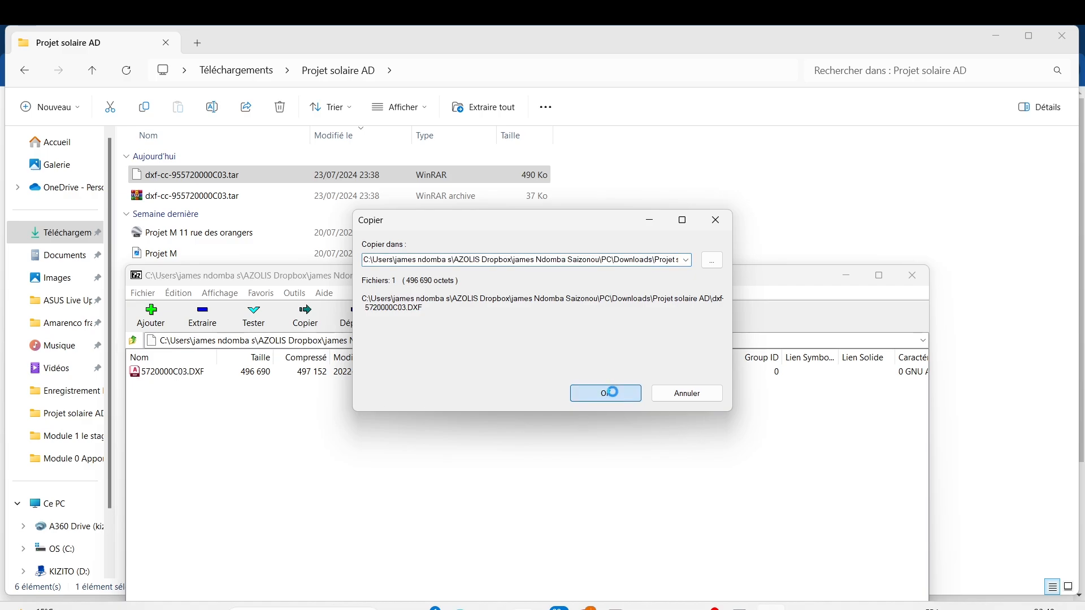
left_click(920, 276)
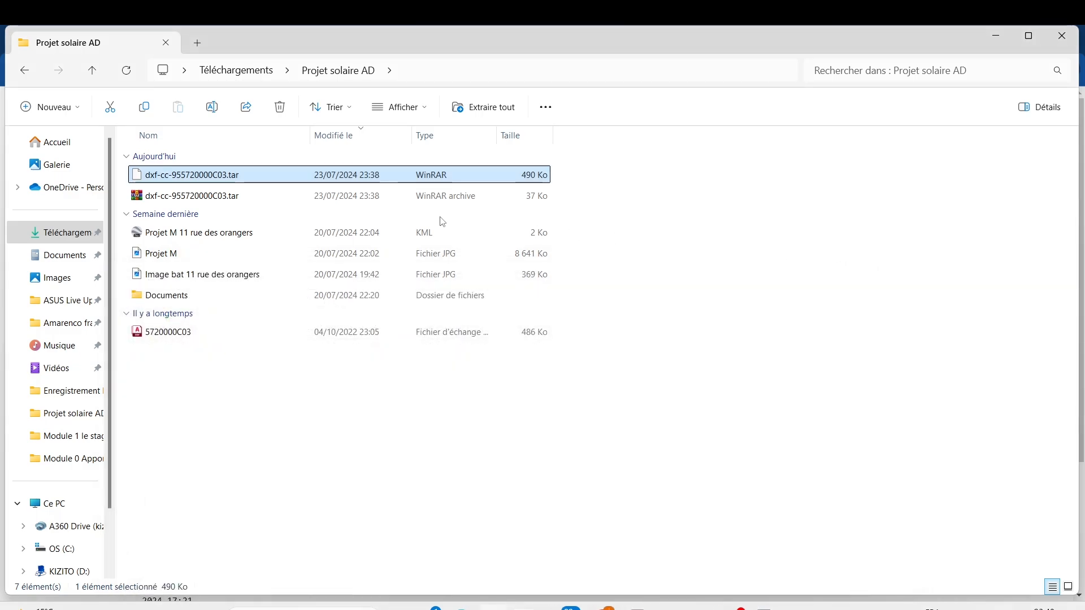
Step: Delete both dxf-cc-955720000C03.tar archives from the Projet solaire AD folder, keeping the extracted DXF file
left_click(193, 332)
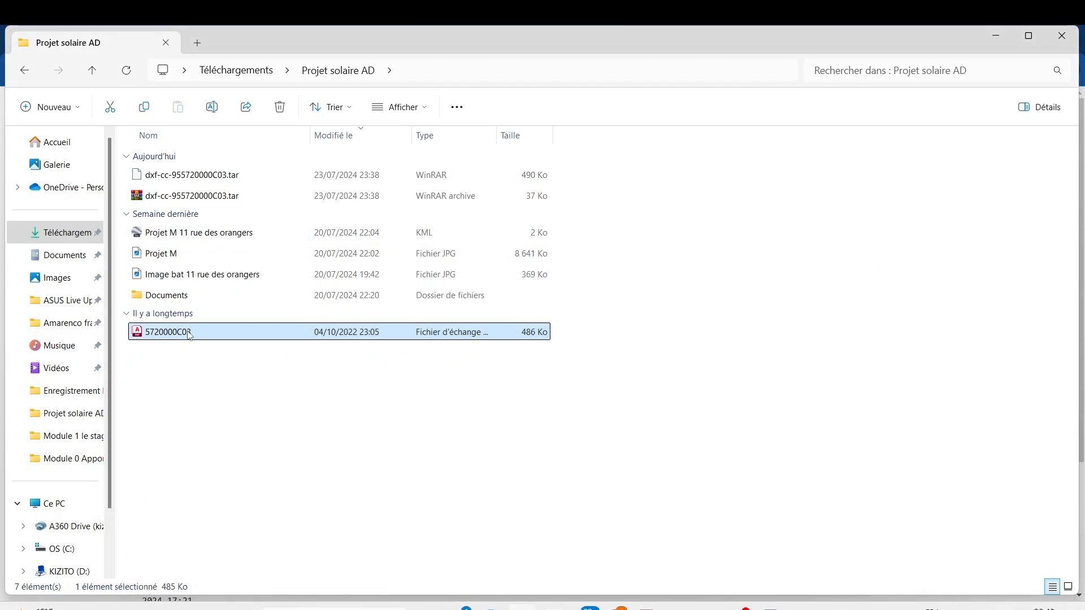
left_click(221, 176)
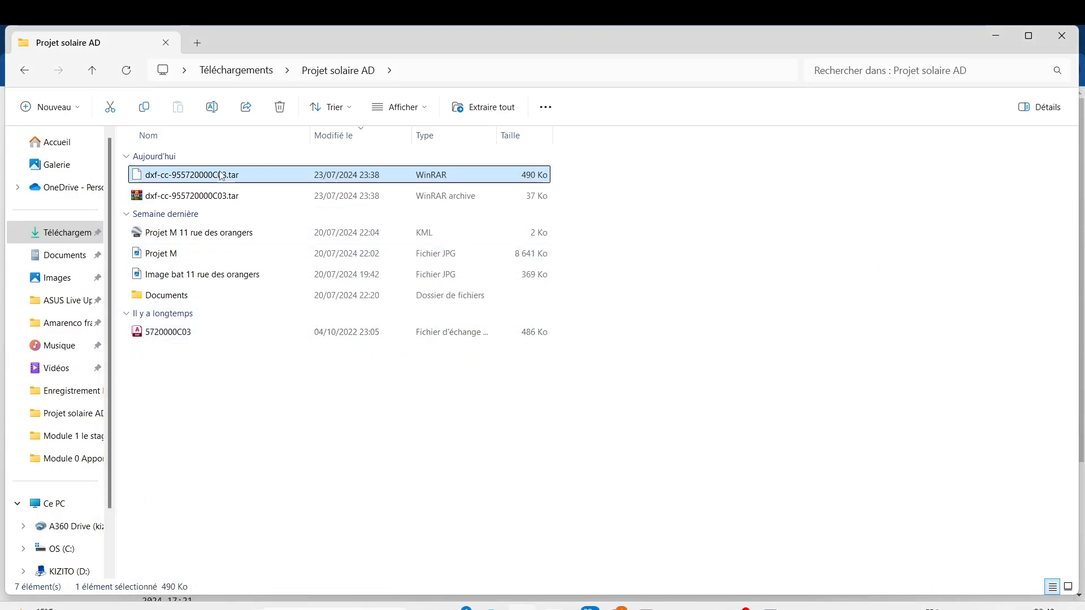
key("Delete")
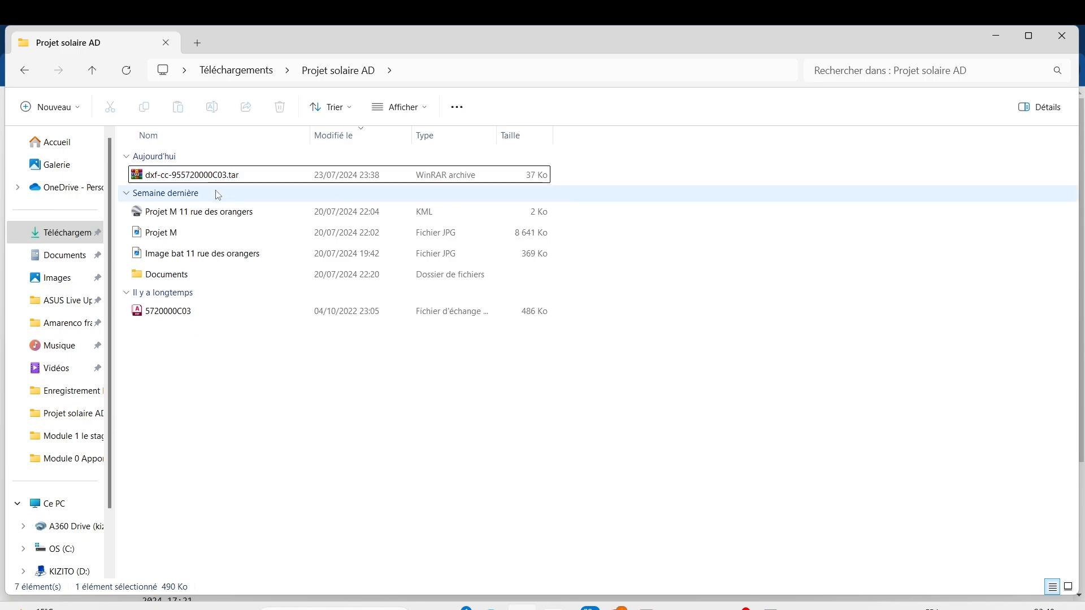
key("Delete")
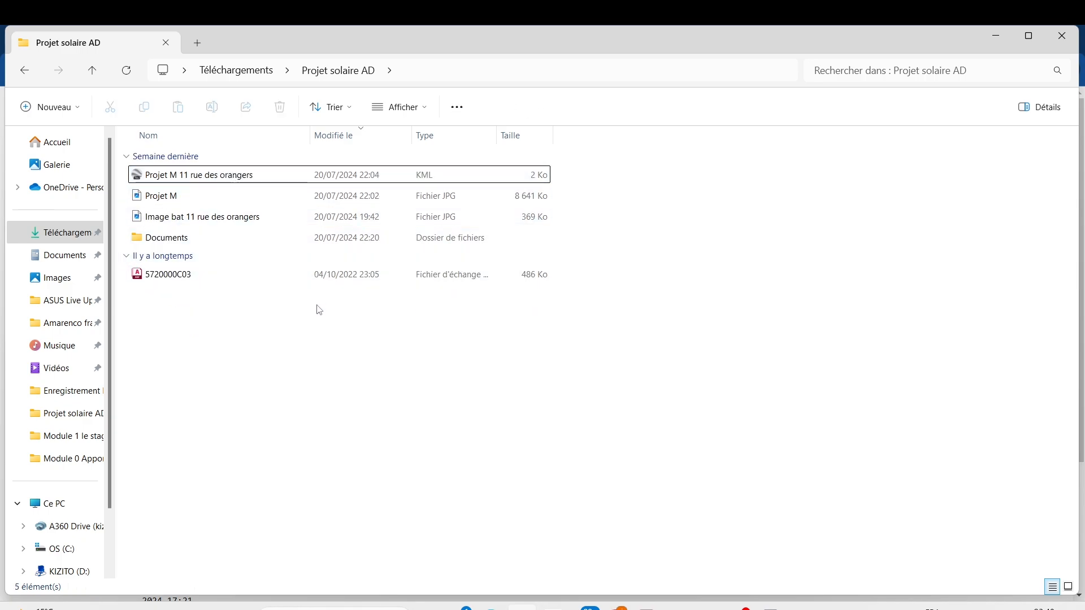
Step: Open the extracted drawing 5720000C03 in AutoCAD, accepting read-only mode
left_click(243, 275)
double_click(226, 276)
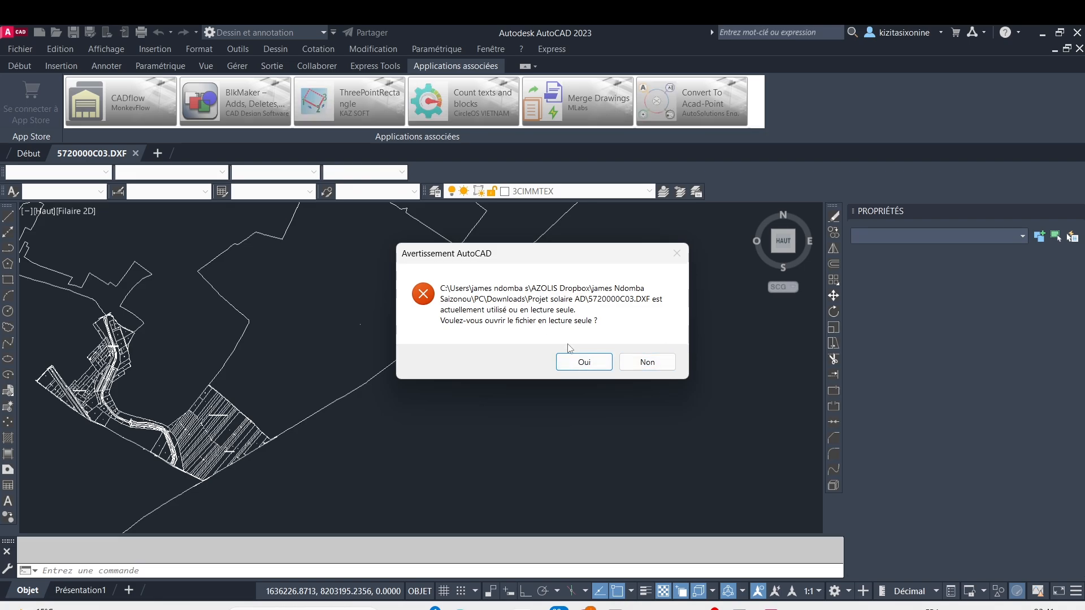
left_click(584, 362)
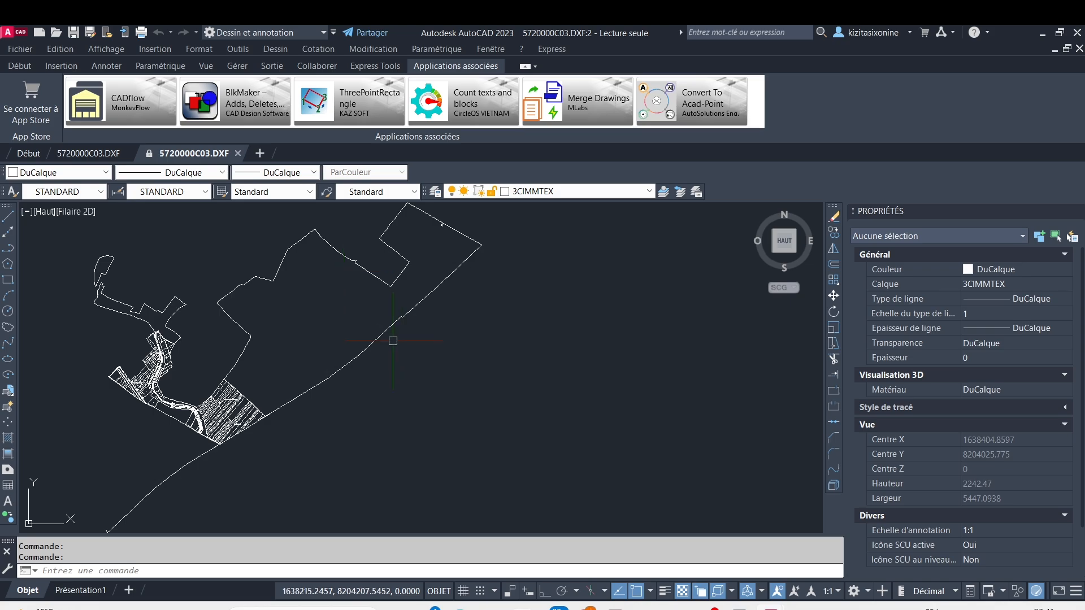
Step: Select the whole cadastral drawing with a window to examine its extent, and clear the selection
scroll(345, 362, "down", 2)
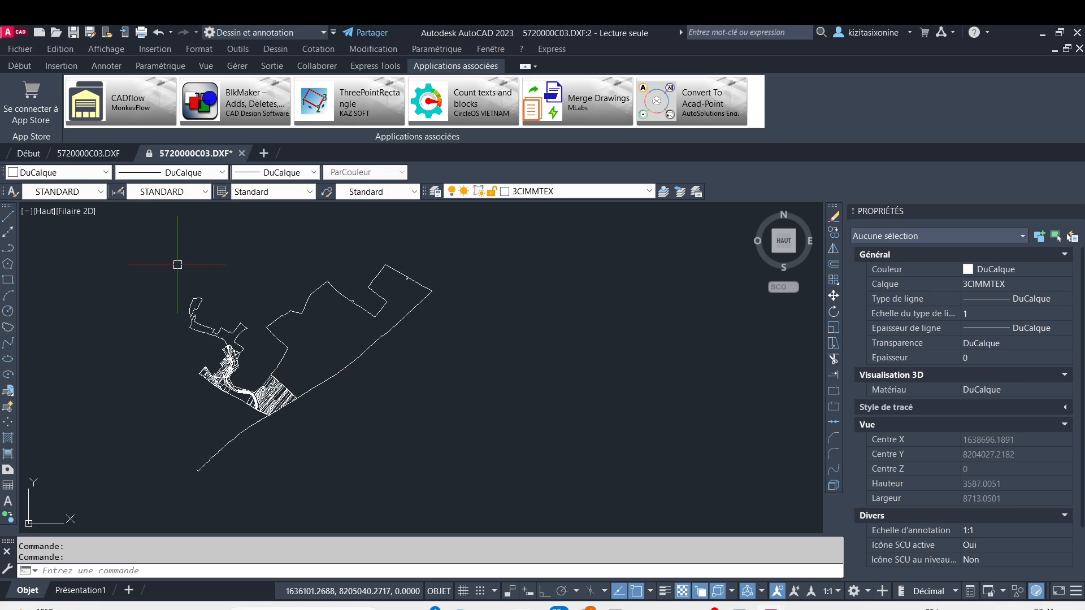
left_click(98, 237)
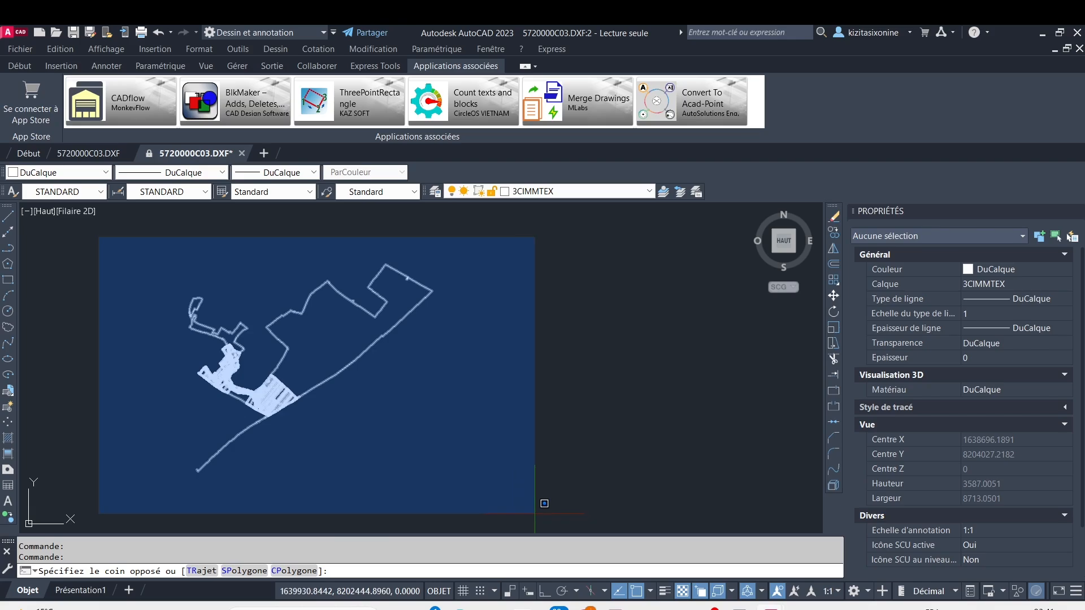
left_click(525, 509)
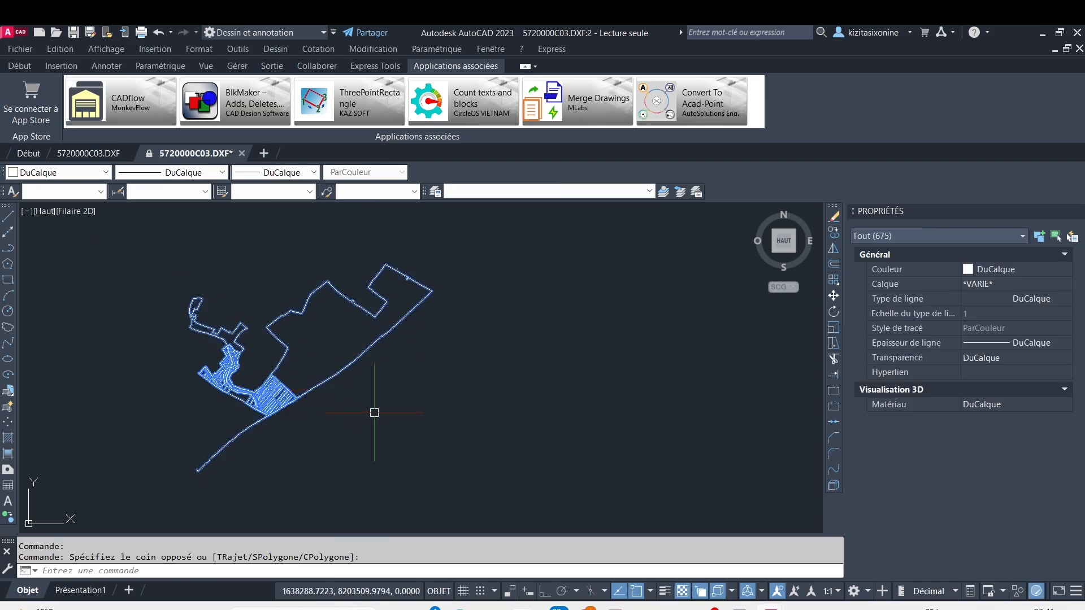
key("Escape")
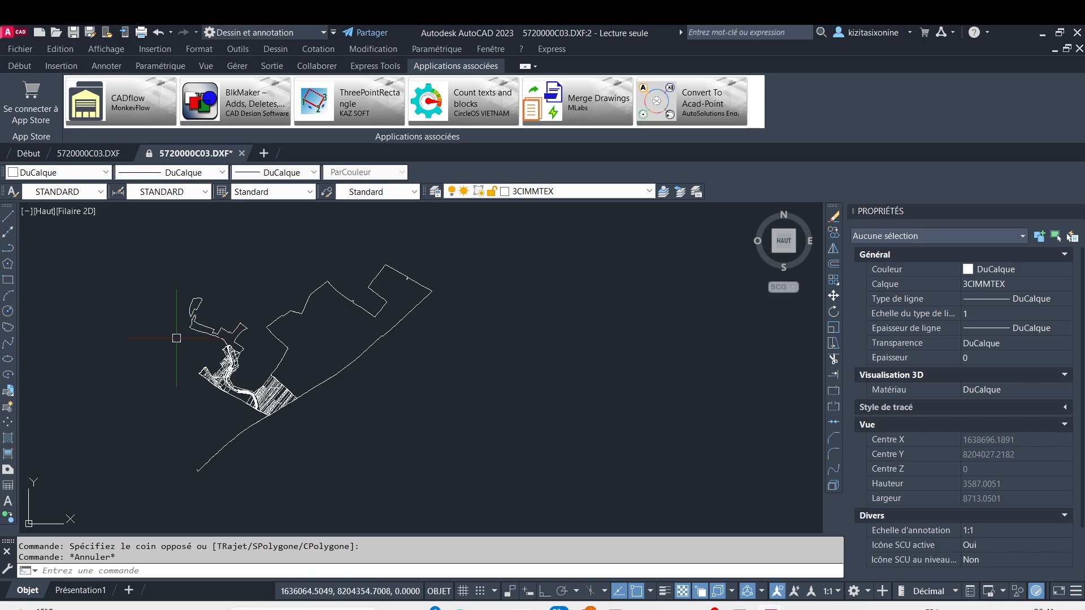
left_click(214, 352)
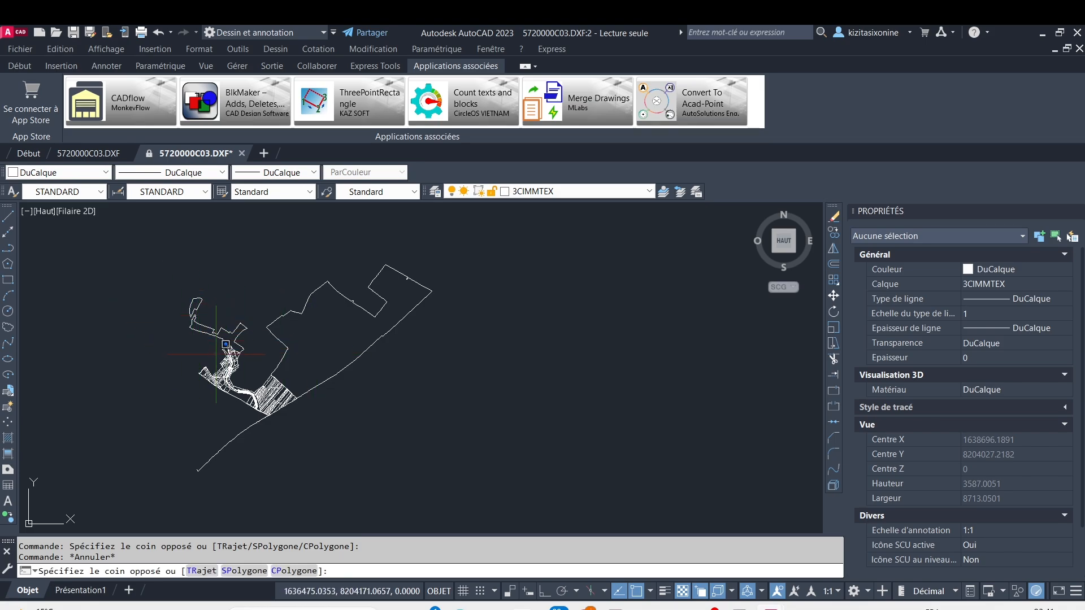
left_click(236, 361)
key("Escape")
key("Escape")
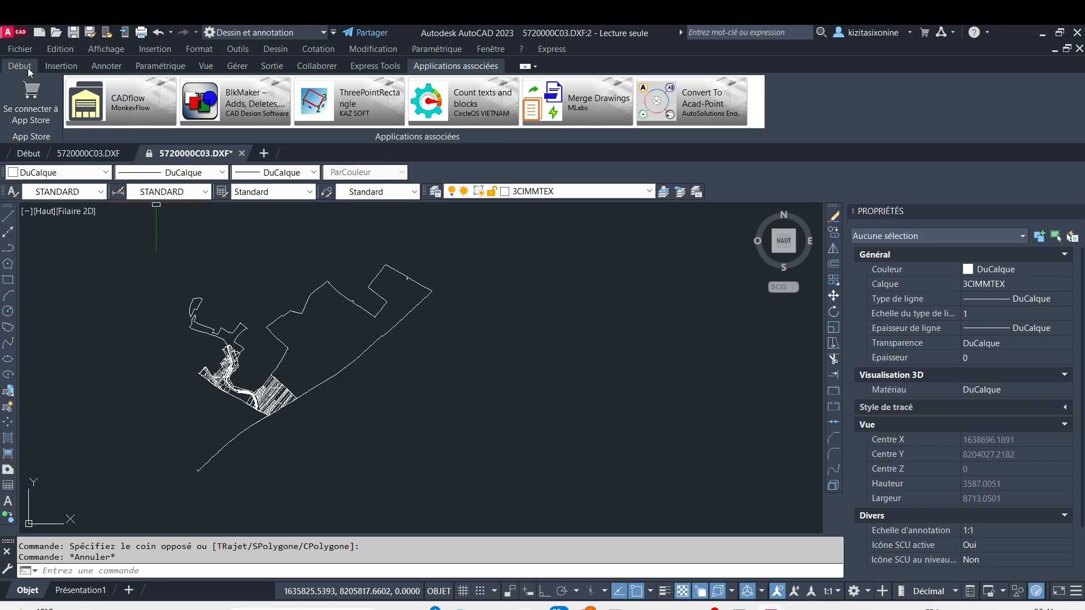
Step: Show the home drawing tools and window-select all the cadastral linework to check it, clearing the selection
left_click(28, 67)
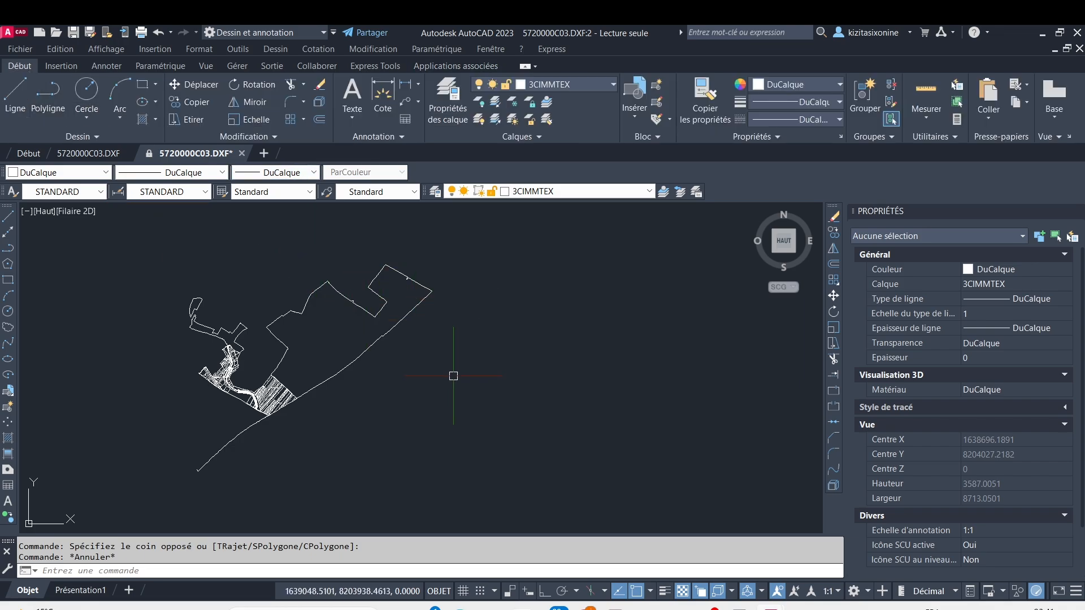
left_click(133, 210)
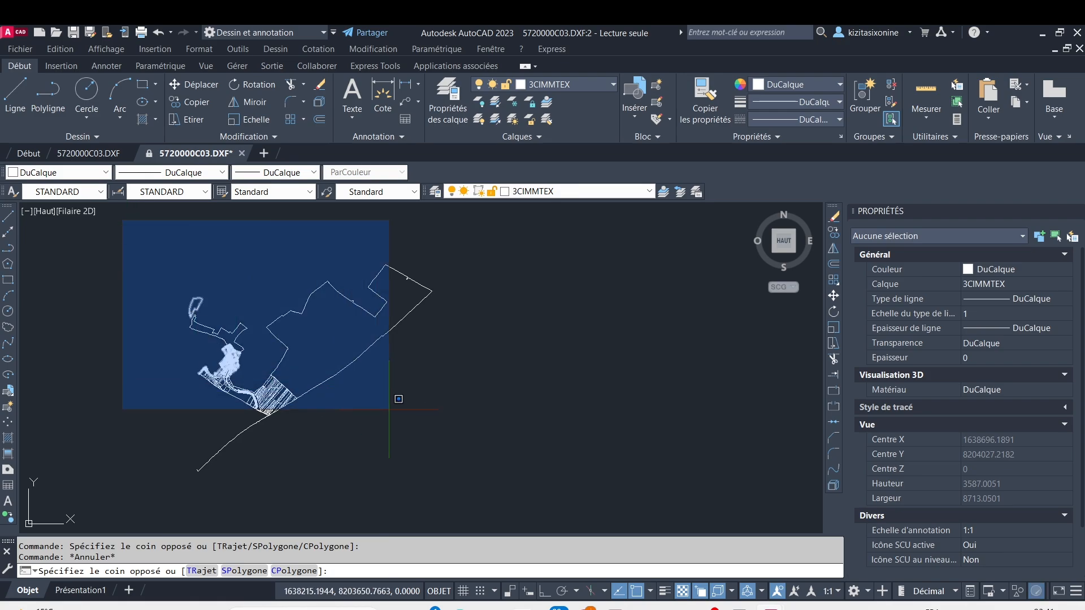
left_click(471, 482)
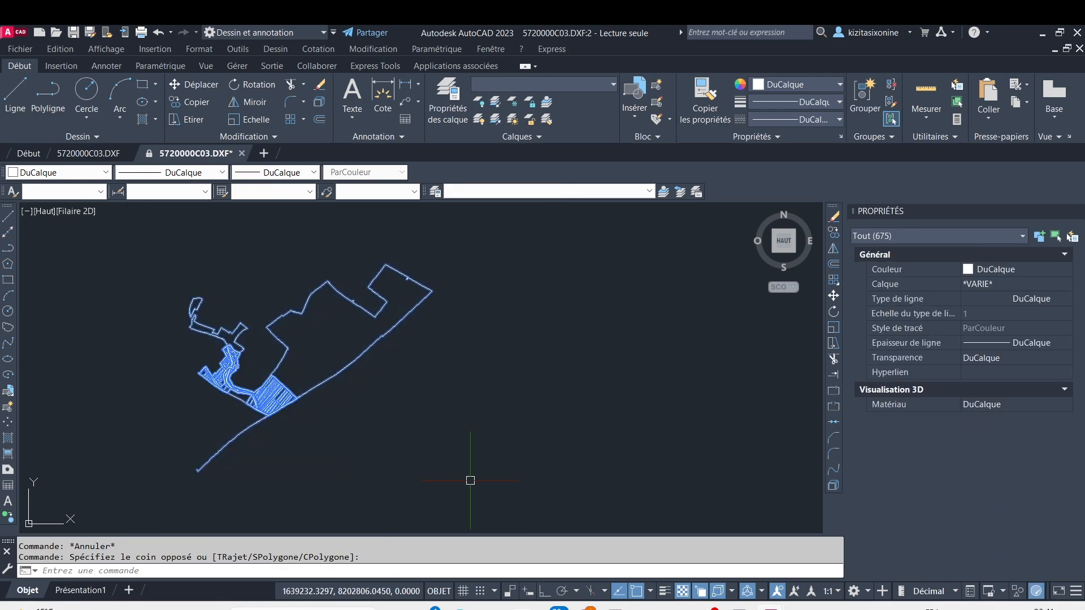
key("Escape")
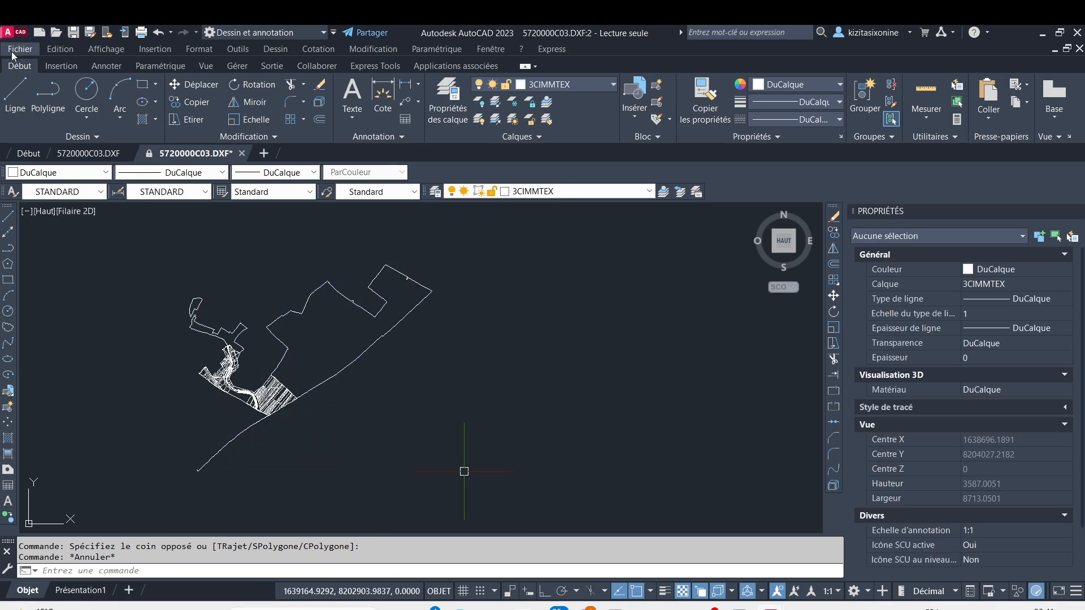
Step: Set the insertion scale to a metric unit in the drawing units settings
left_click(20, 35)
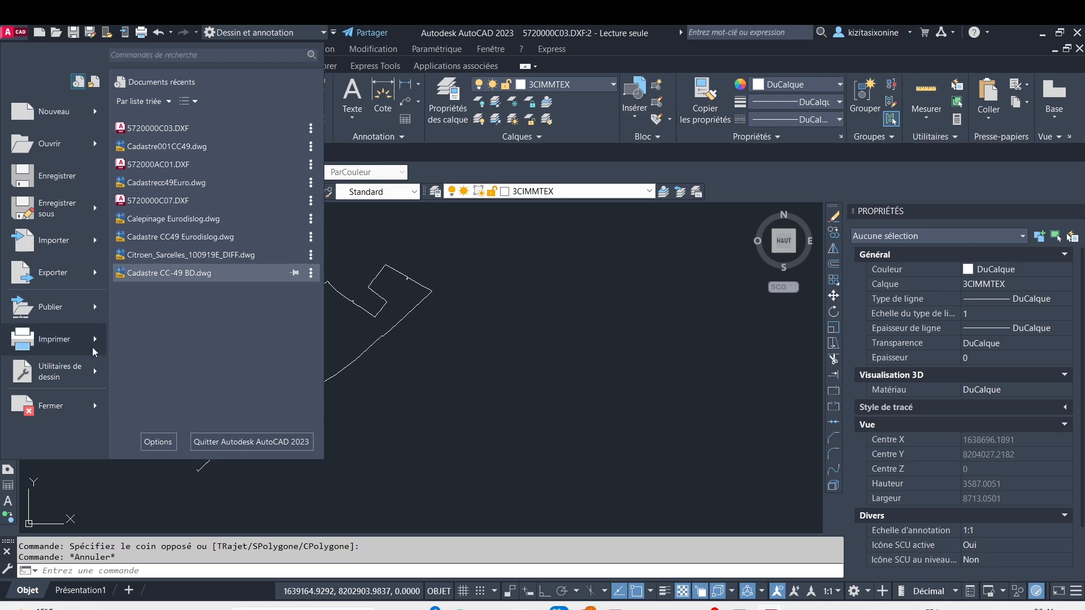
mouse_move(74, 372)
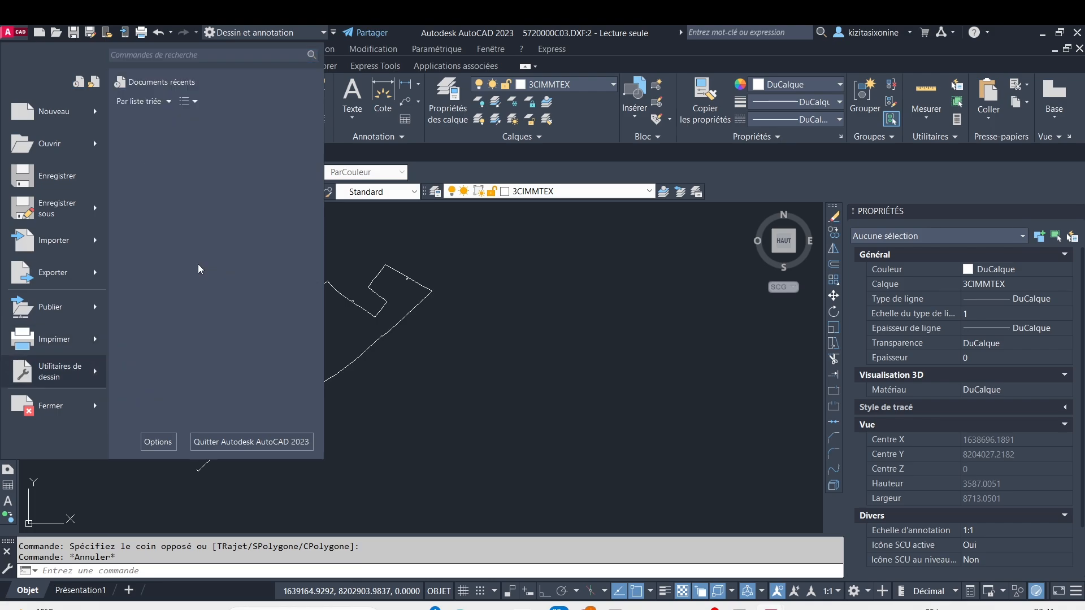
key("Escape")
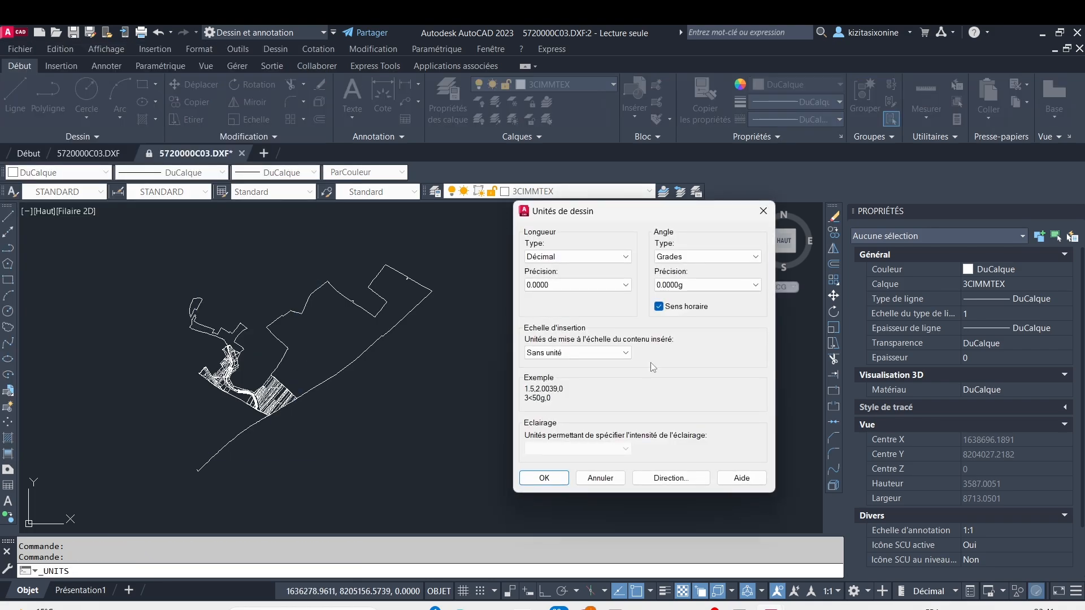
left_click(616, 352)
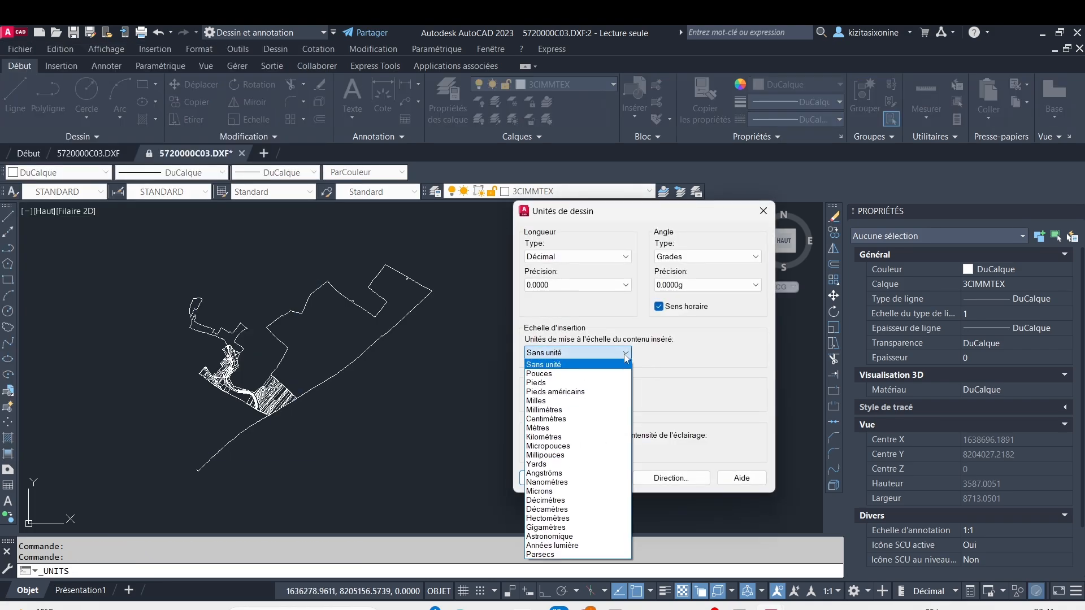
left_click(544, 437)
left_click(553, 478)
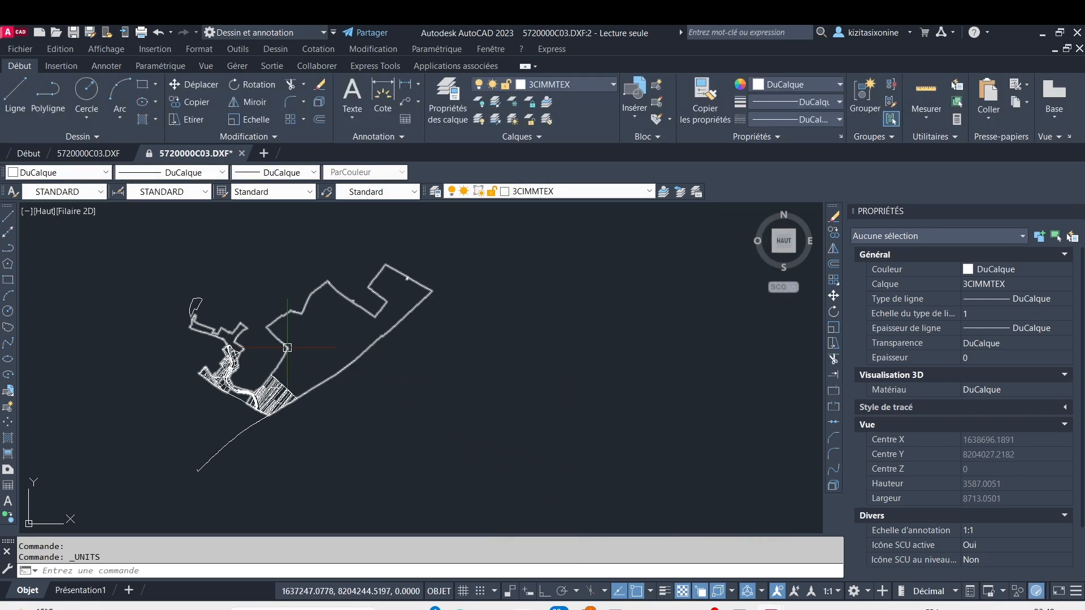
Step: Inspect the full cadastral sheet again by window-selecting all its objects, and leave nothing selected
left_click(157, 240)
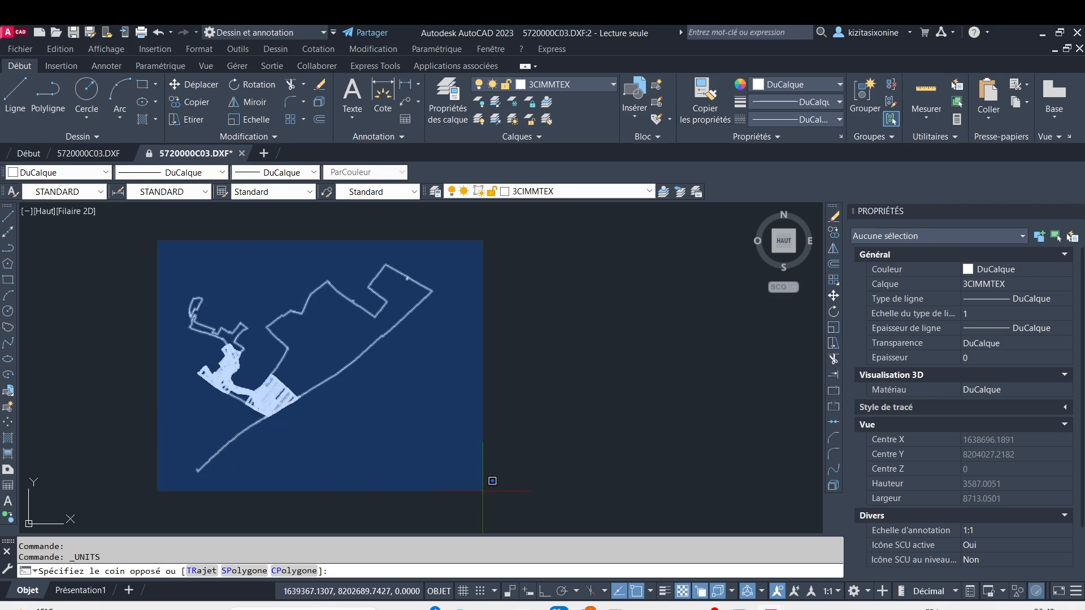
left_click(492, 481)
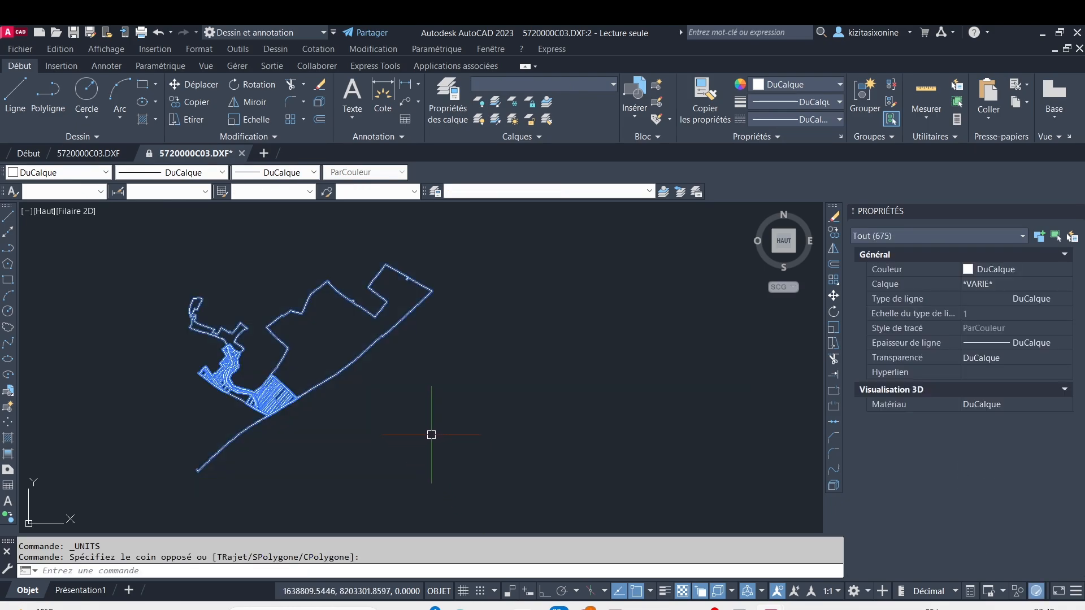
key("Escape")
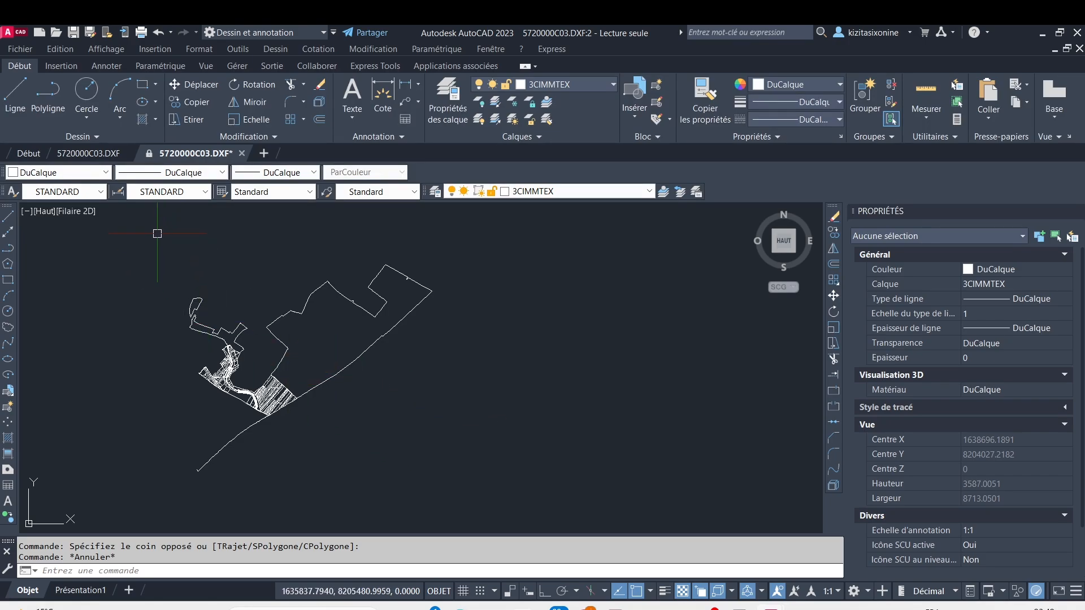
scroll(267, 375, "up", 3)
scroll(276, 378, "down", 3)
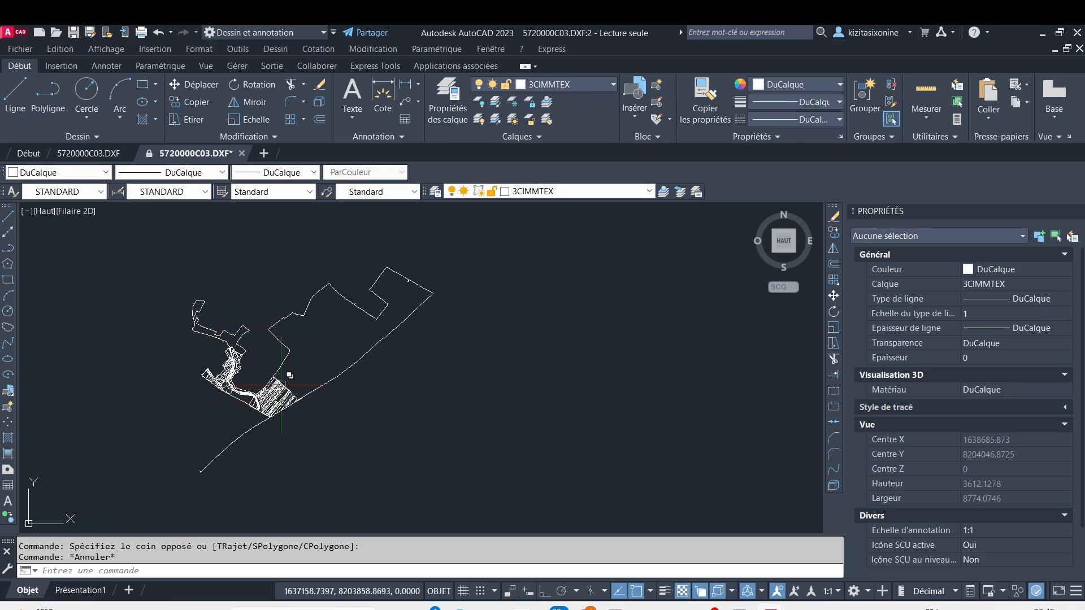
mouse_move(281, 385)
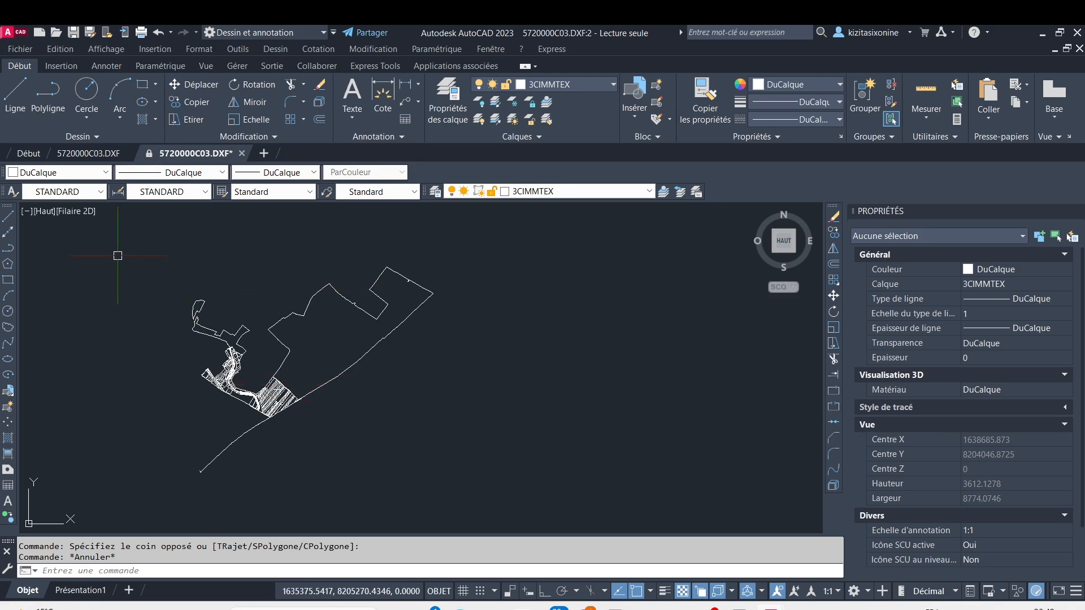
left_click(109, 232)
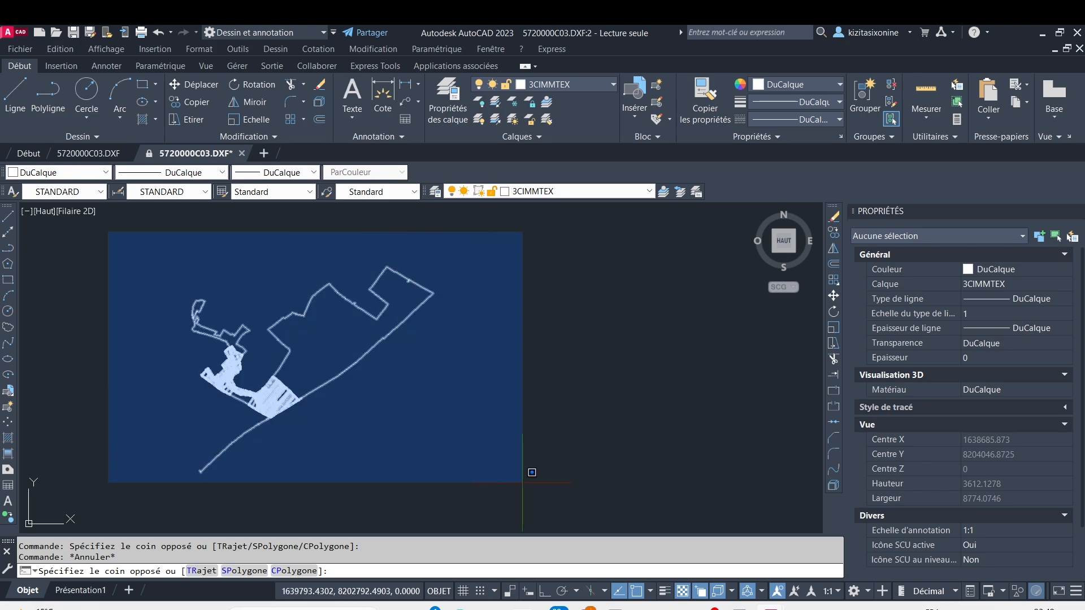
left_click(522, 483)
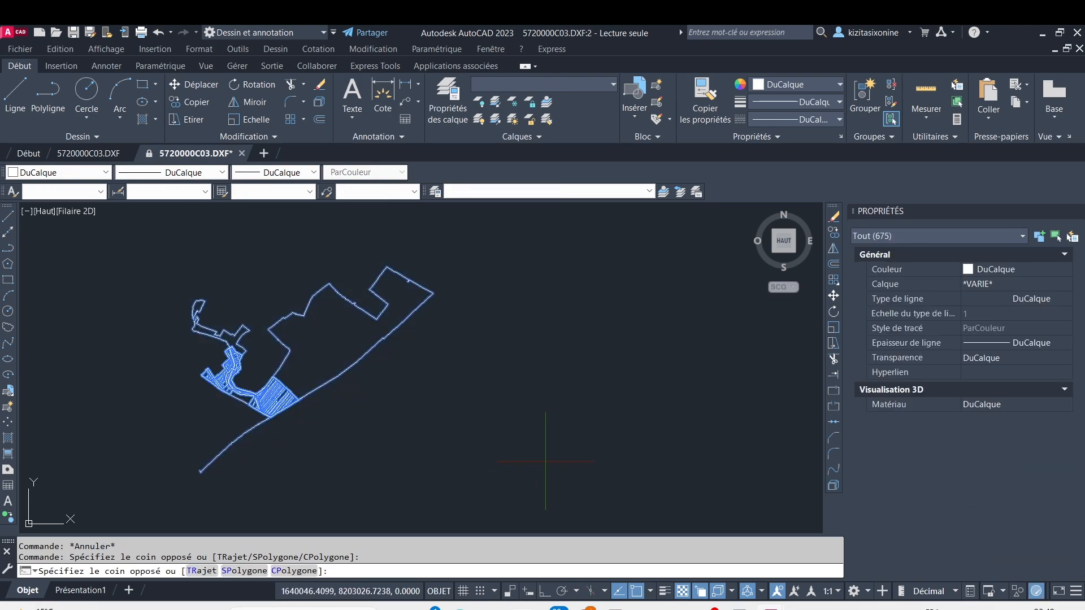
key("Escape")
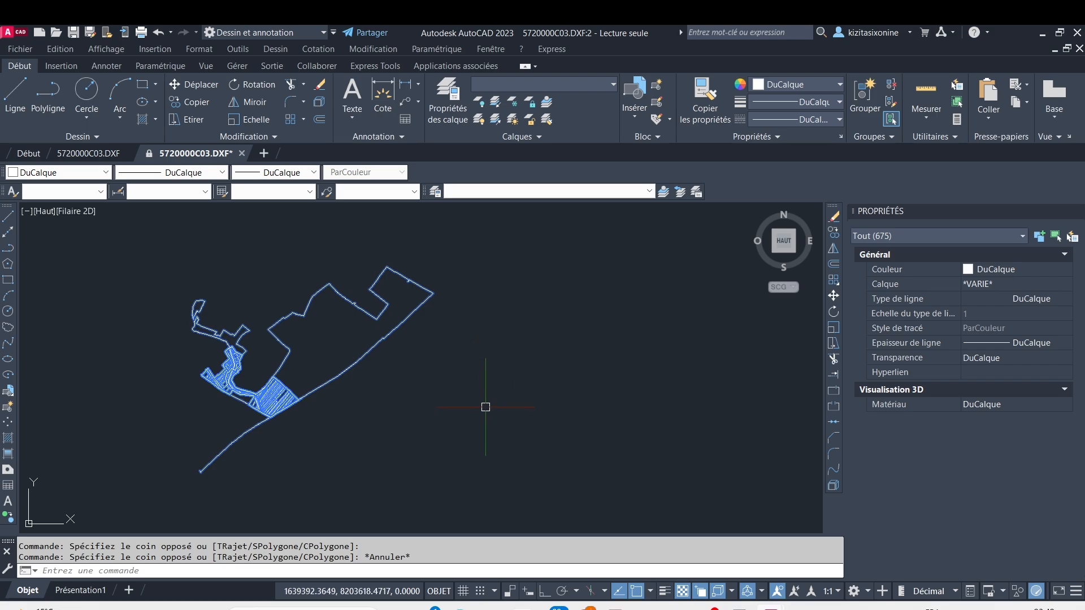
key("Escape")
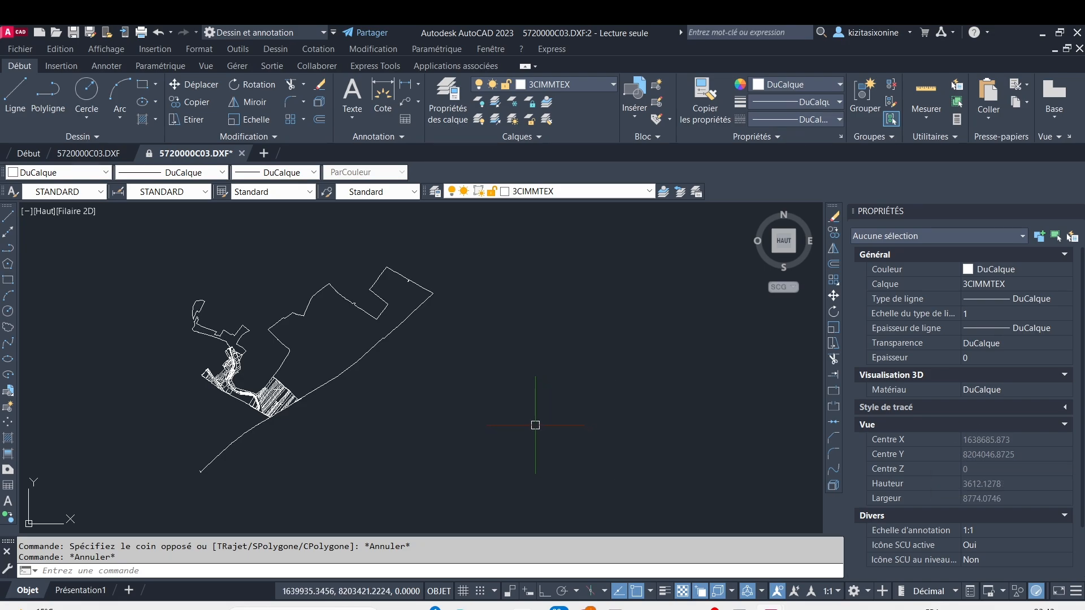
left_click(535, 409)
key("Escape")
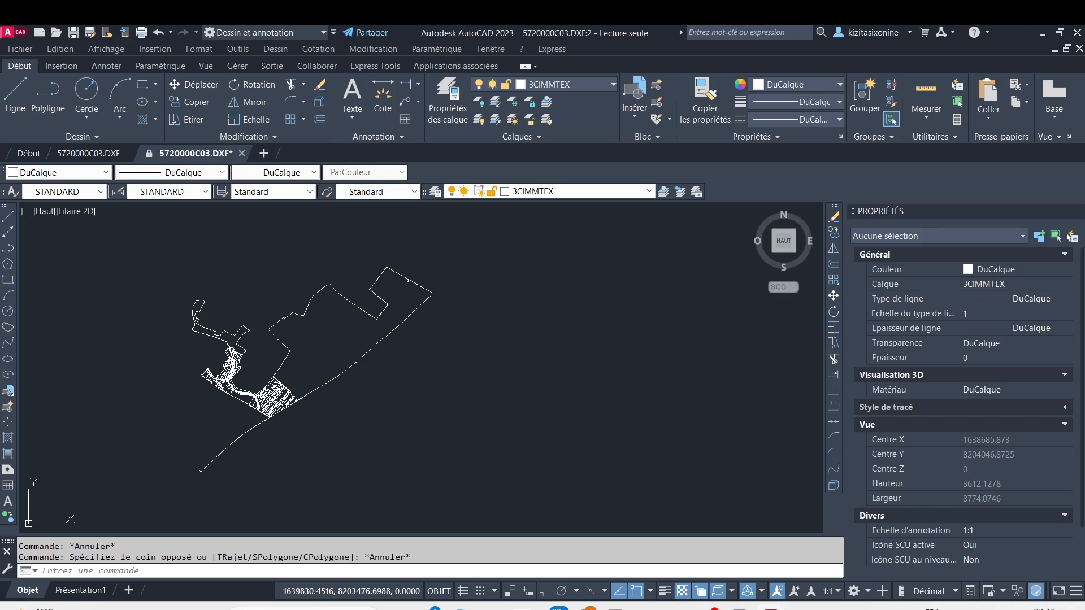
Step: Start saving the drawing as a DWG and look through the C: drive and the project's Documents subfolder for a destination
key("ctrl+s")
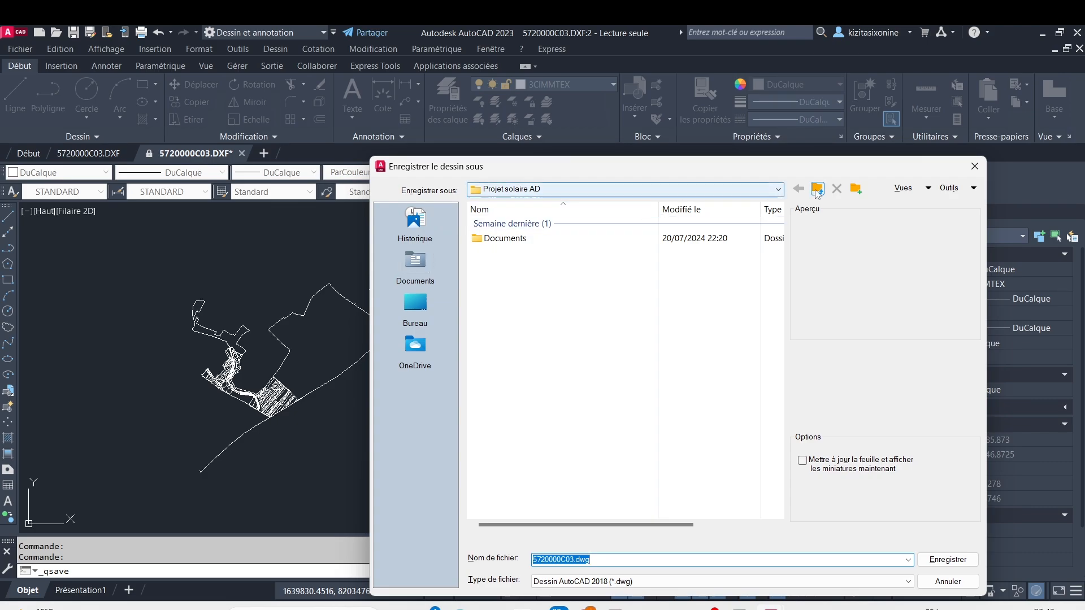
left_click(615, 190)
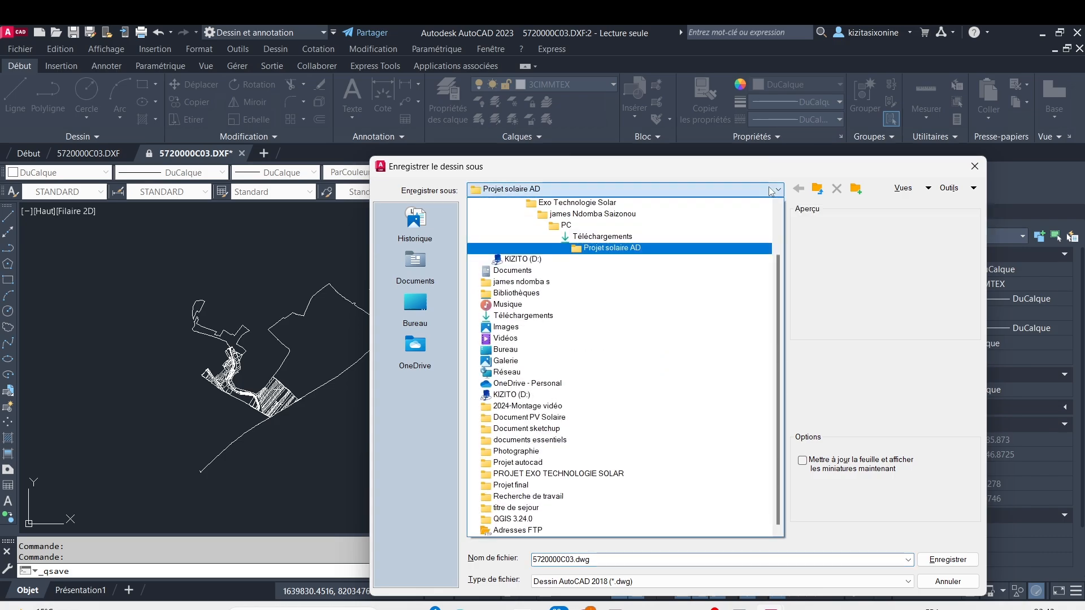
scroll(613, 272, "up", 2)
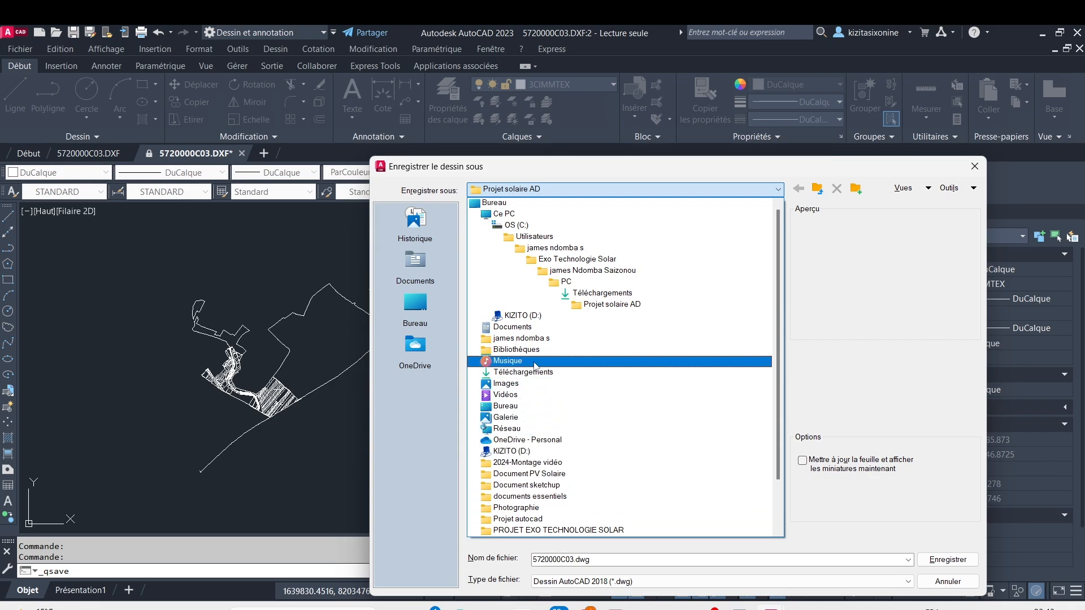
scroll(565, 489, "down", 2)
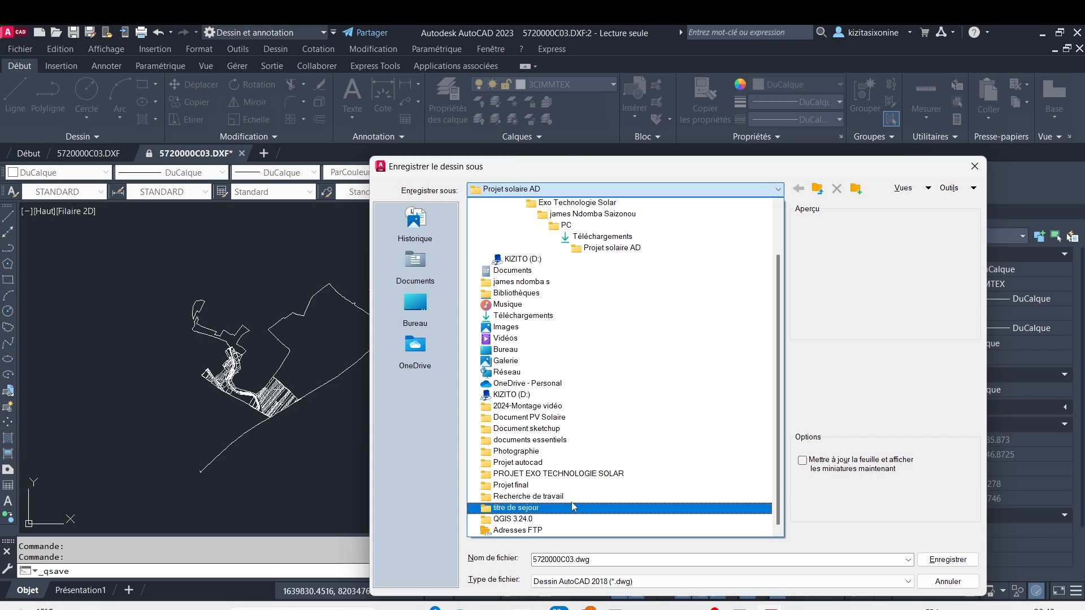
scroll(635, 249, "up", 2)
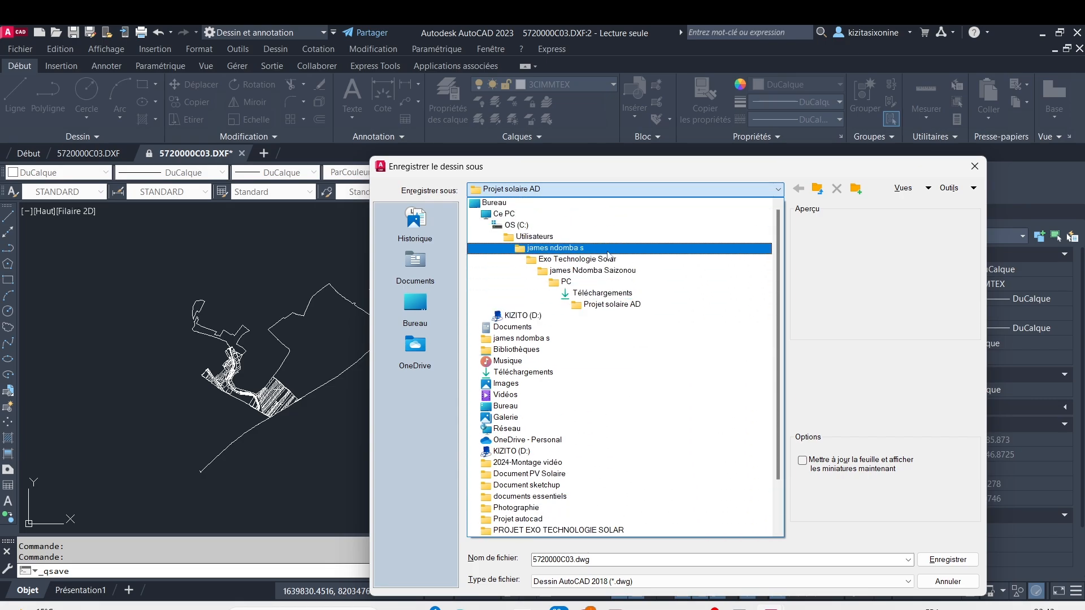
left_click(534, 225)
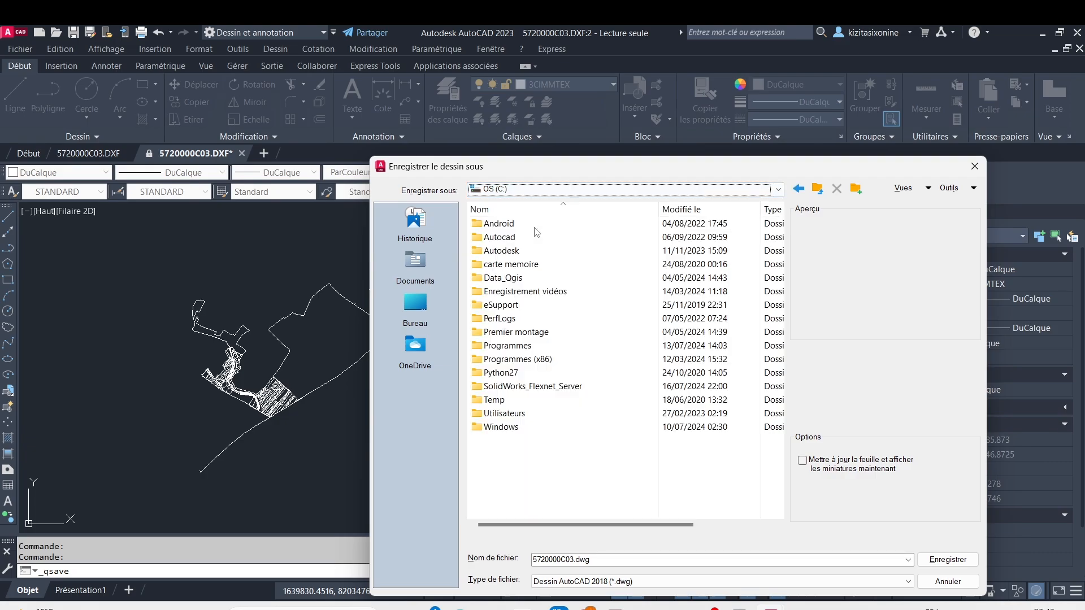
left_click(798, 189)
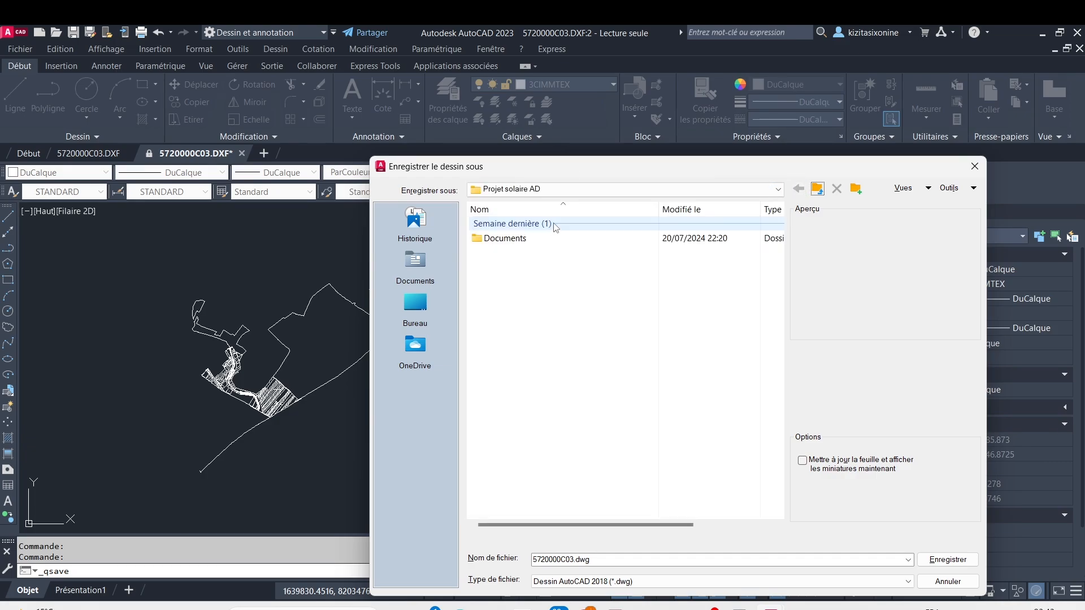
double_click(583, 242)
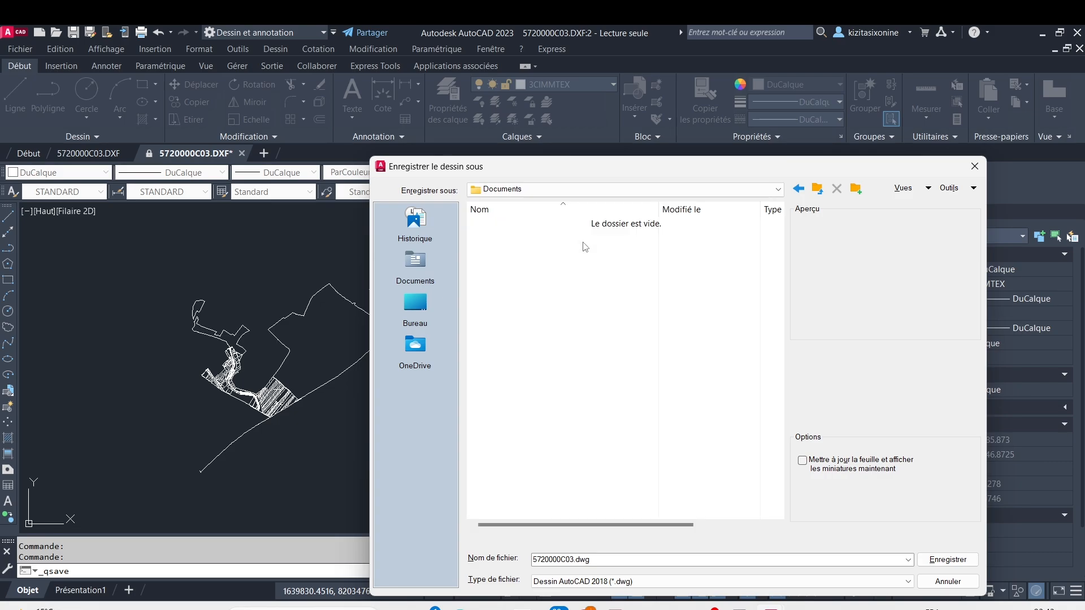
left_click(801, 189)
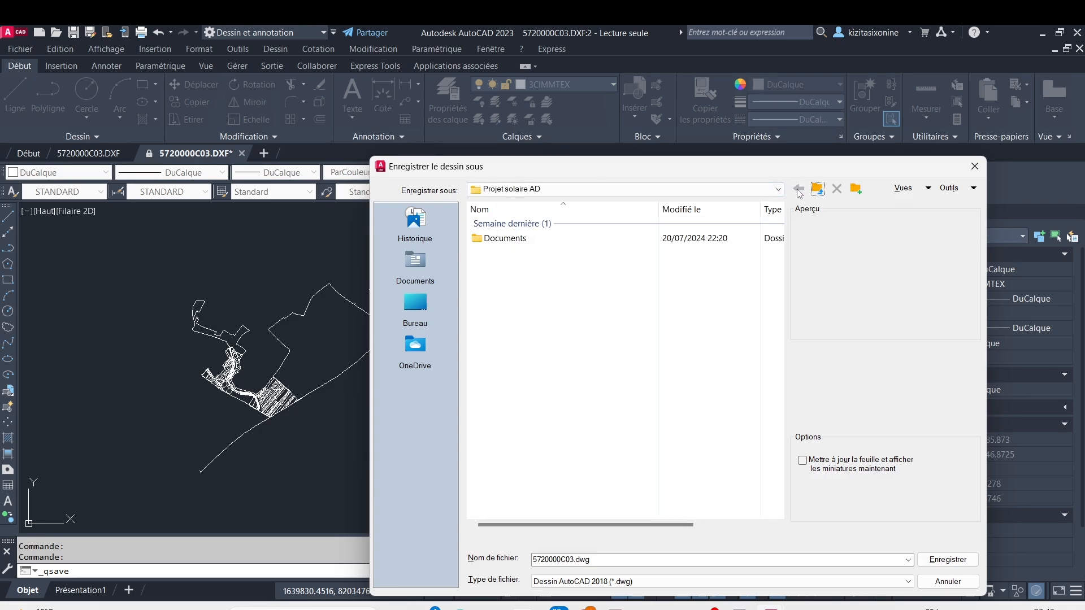
Step: Choose the ProjetAutocadRéaliser folder inside the PC folder's Documents as the save destination
left_click(778, 190)
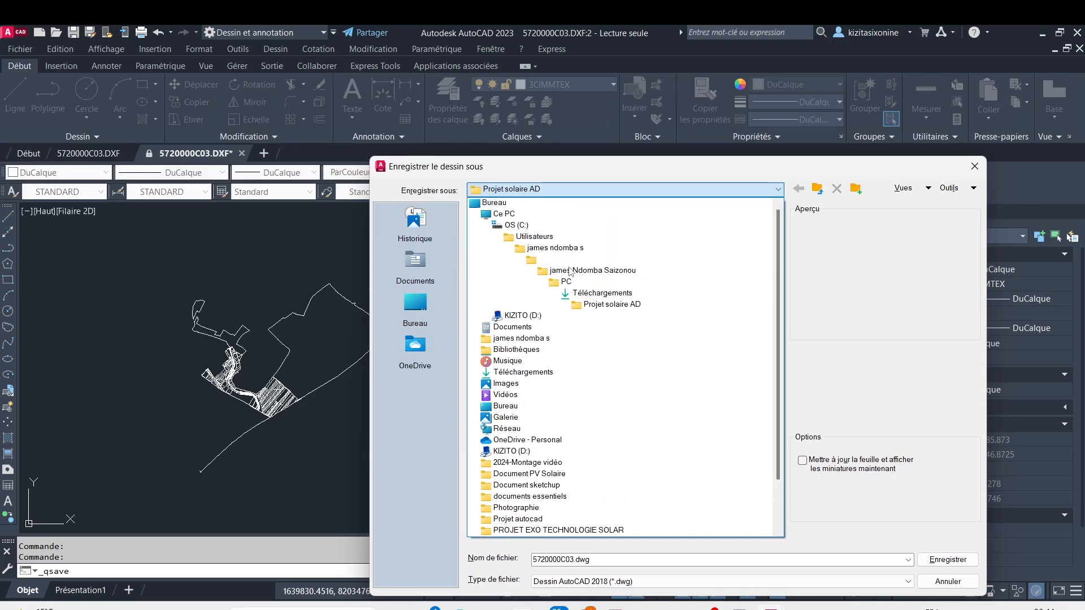
scroll(537, 416, "down", 2)
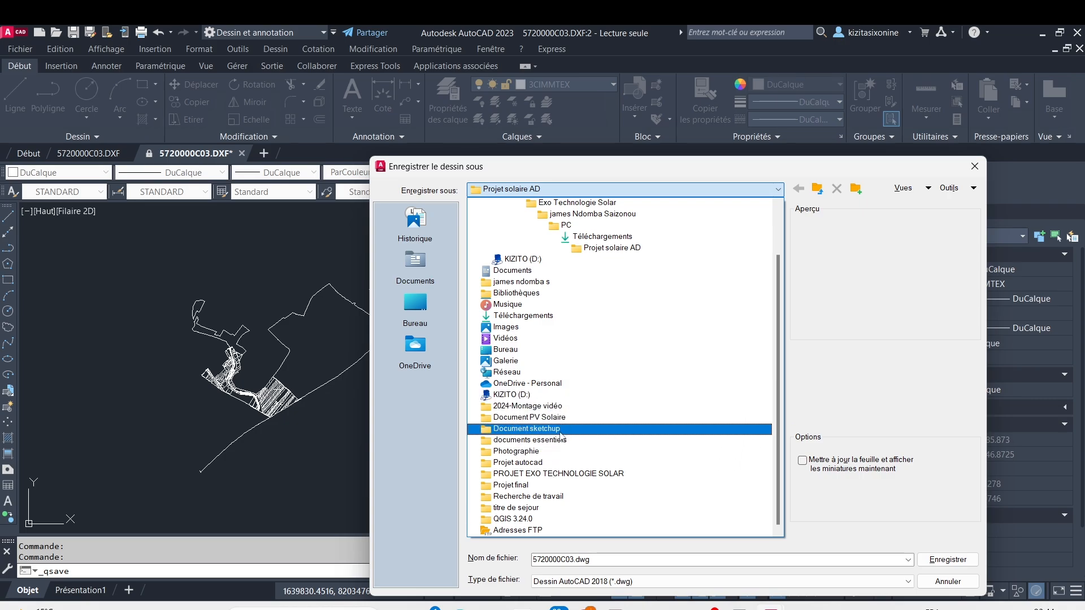
left_click(594, 225)
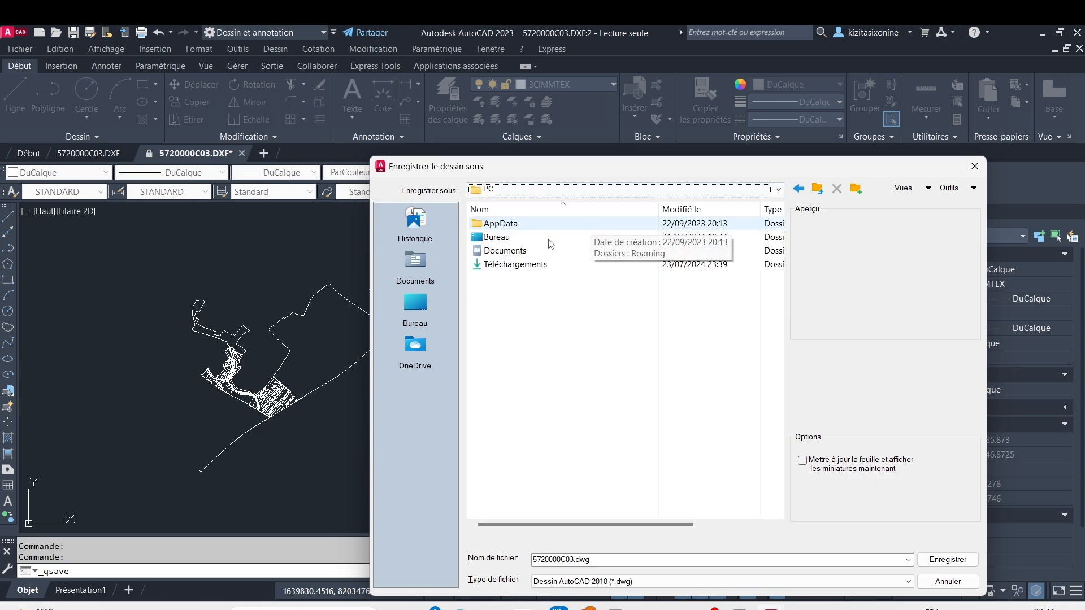
left_click(546, 255)
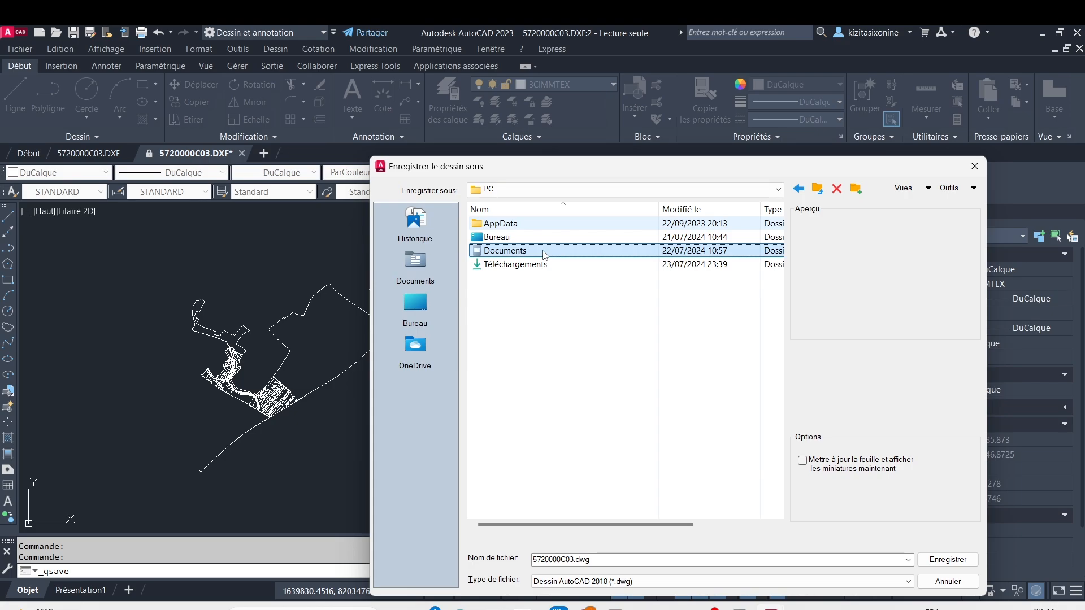
double_click(544, 254)
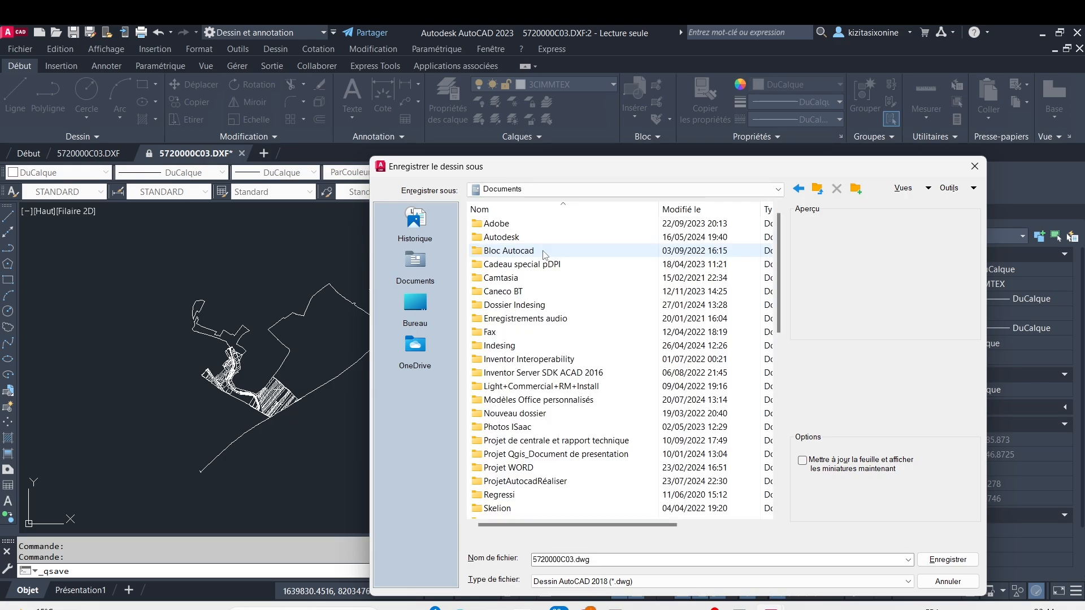
double_click(554, 481)
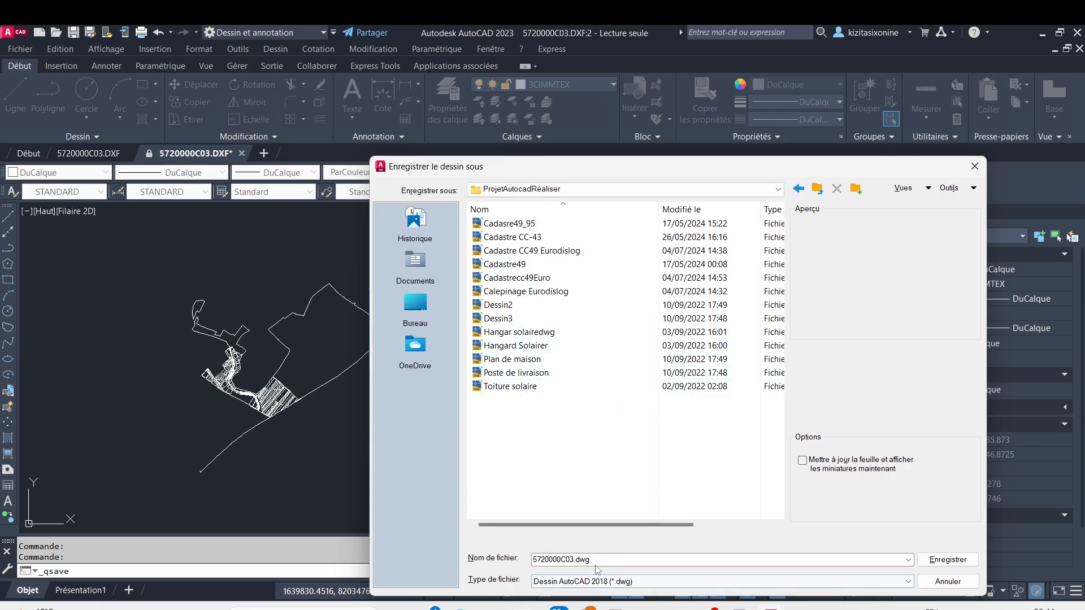
Step: Name the drawing Cadastre01 CC49.dwg and save it in the AutoCAD 2018 DWG format
double_click(574, 560)
left_click(573, 559)
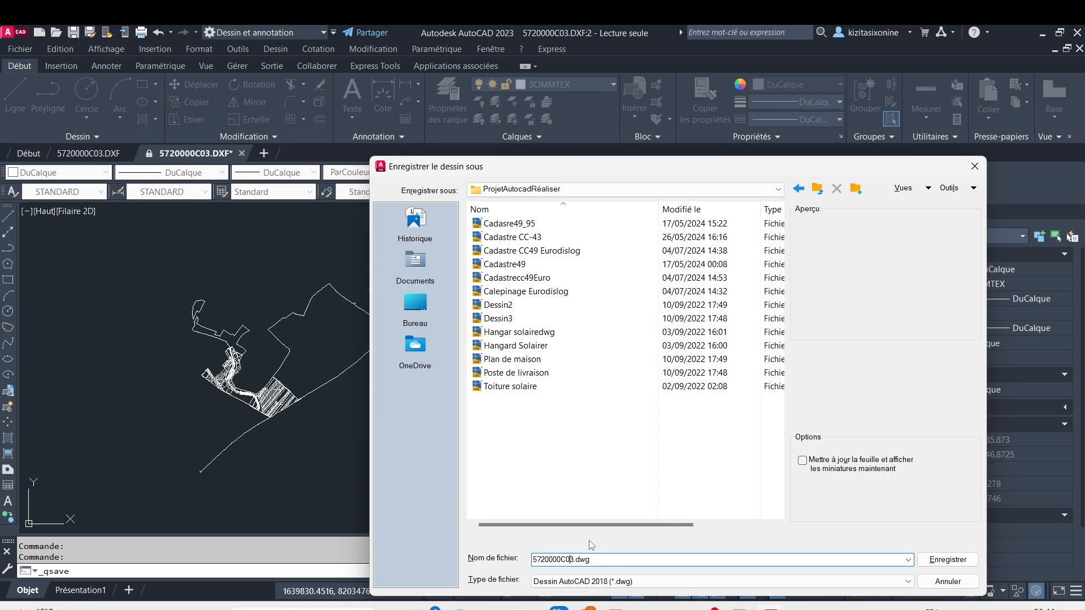
key("BackSpace")
key("BackSpace")
key("BackSpace")
key("BackSpace")
key("BackSpace")
key("BackSpace")
key("BackSpace")
key("BackSpace")
key("BackSpace")
key("BackSpace")
key("BackSpace")
type("Cadastre01 CC49")
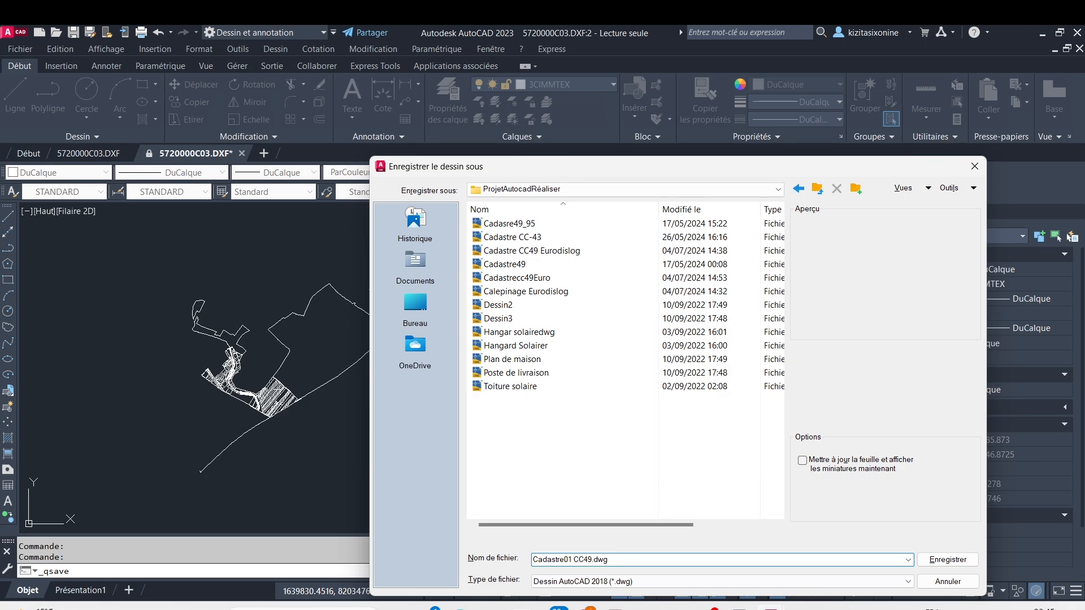
left_click(946, 560)
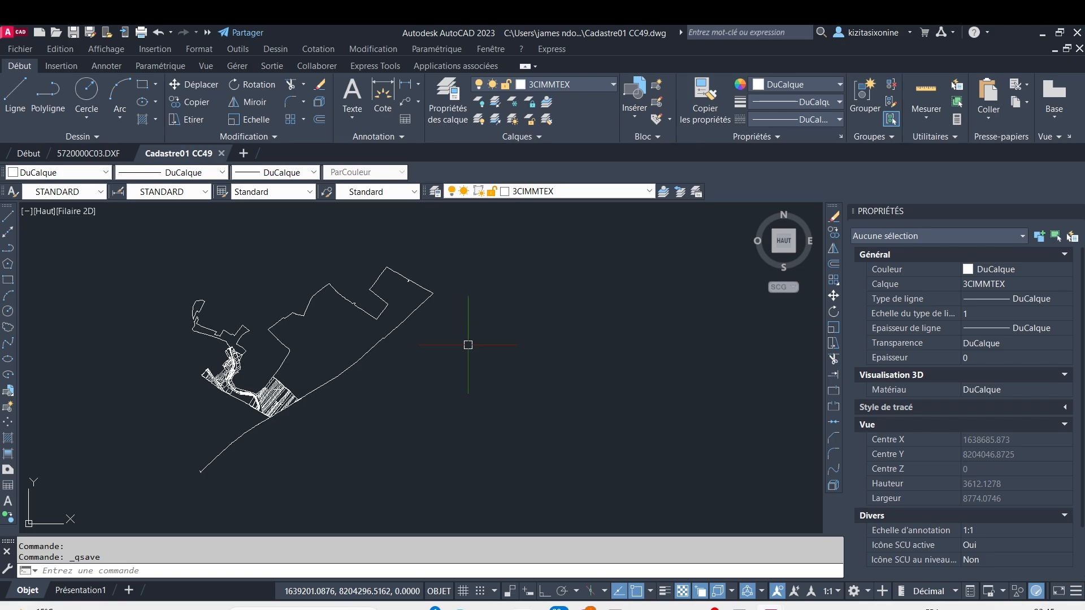
Step: Create a new blank drawing and set its insertion scale units to metres (Mètres)
left_click(243, 153)
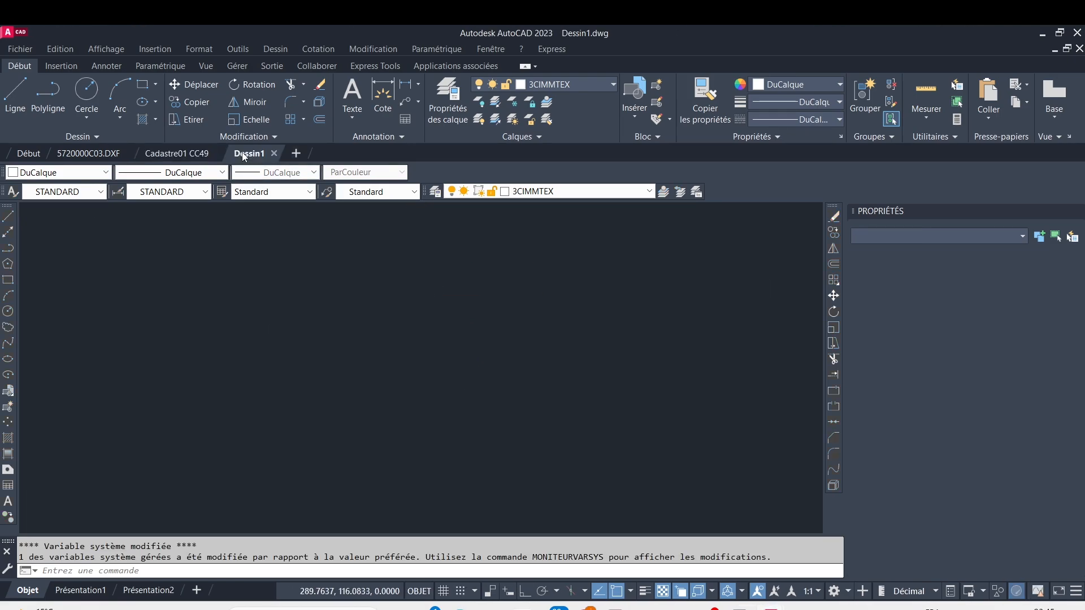
left_click(12, 32)
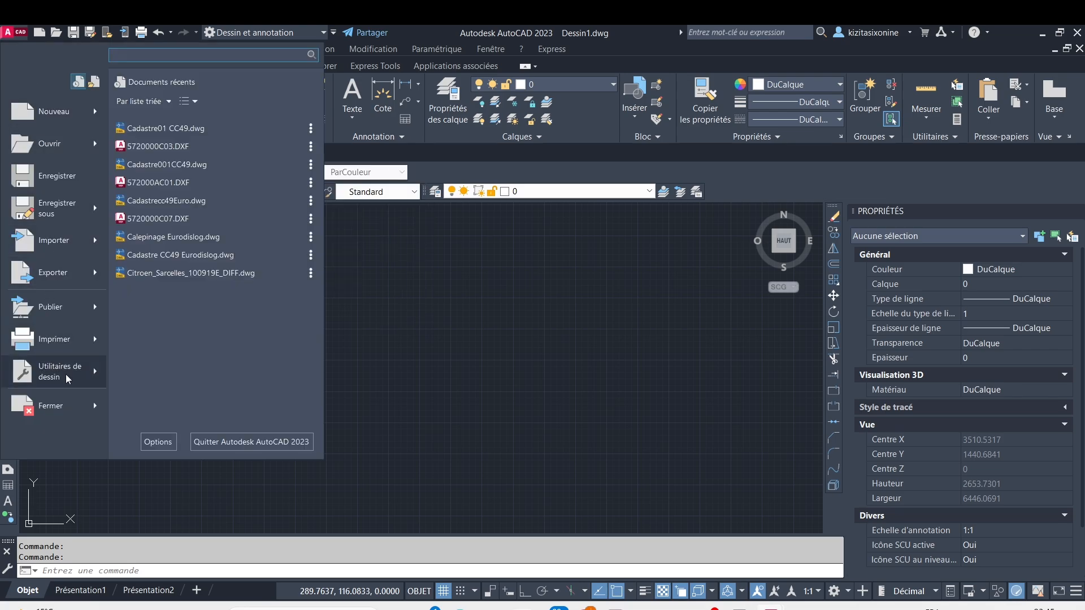
mouse_move(75, 377)
left_click(171, 257)
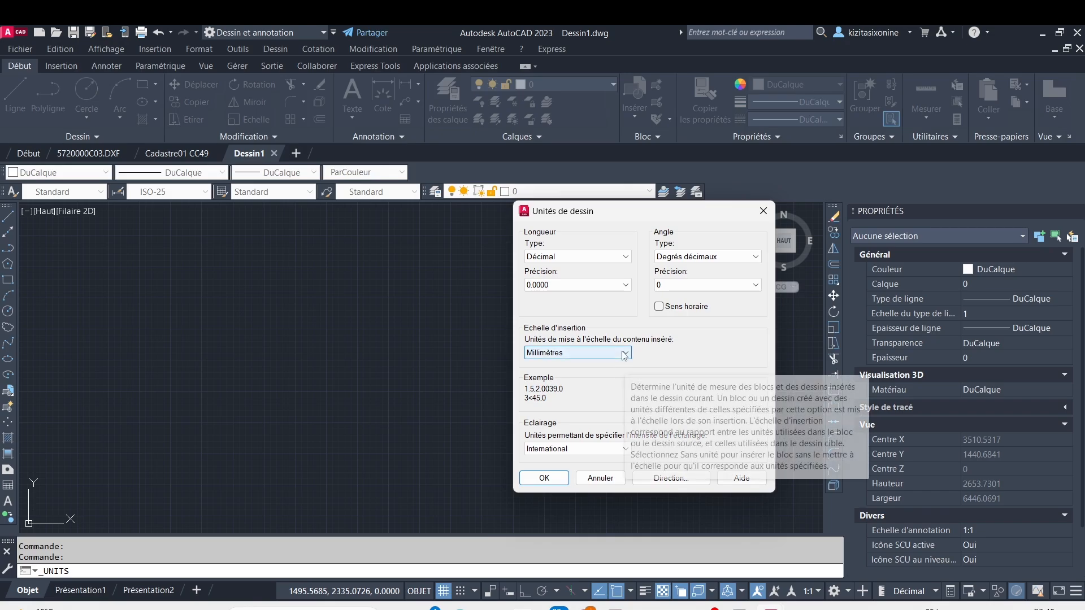
left_click(622, 351)
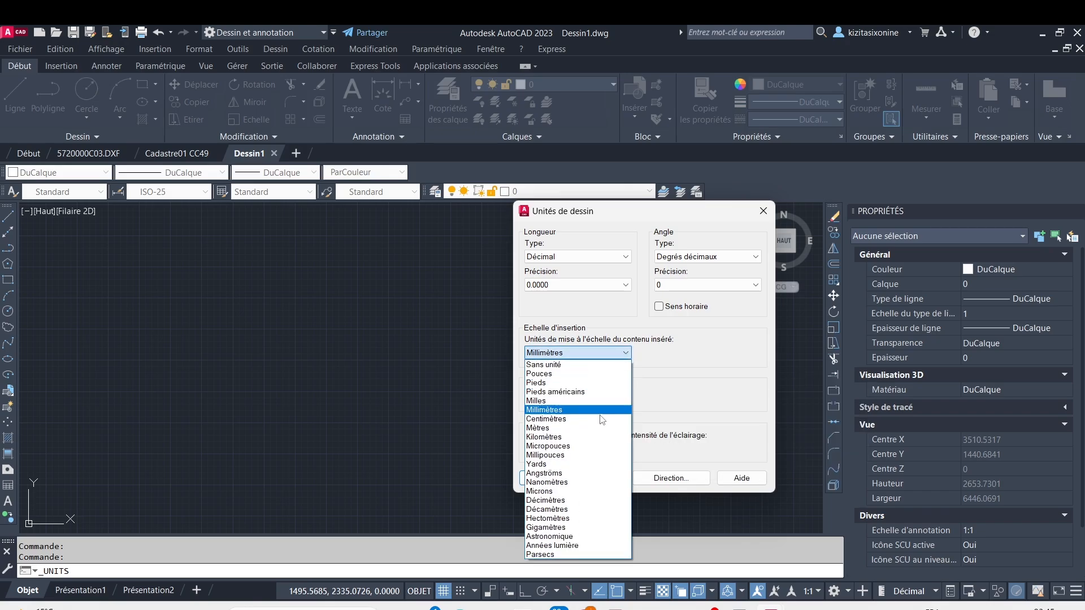
left_click(568, 427)
left_click(557, 478)
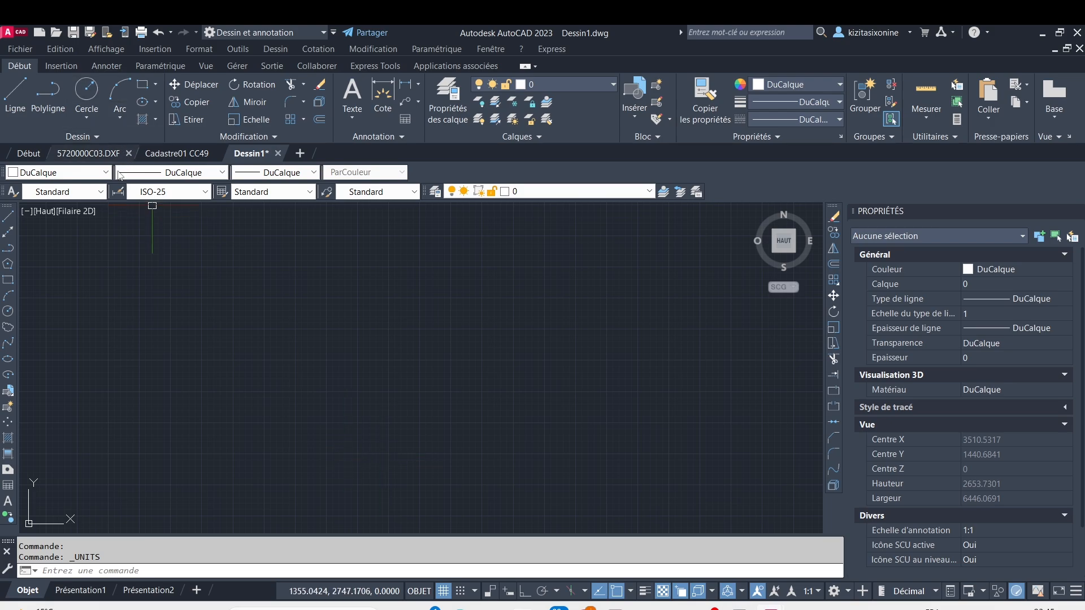
Step: Close the original 5720000C03.DXF drawing and return to the new blank drawing
left_click(92, 156)
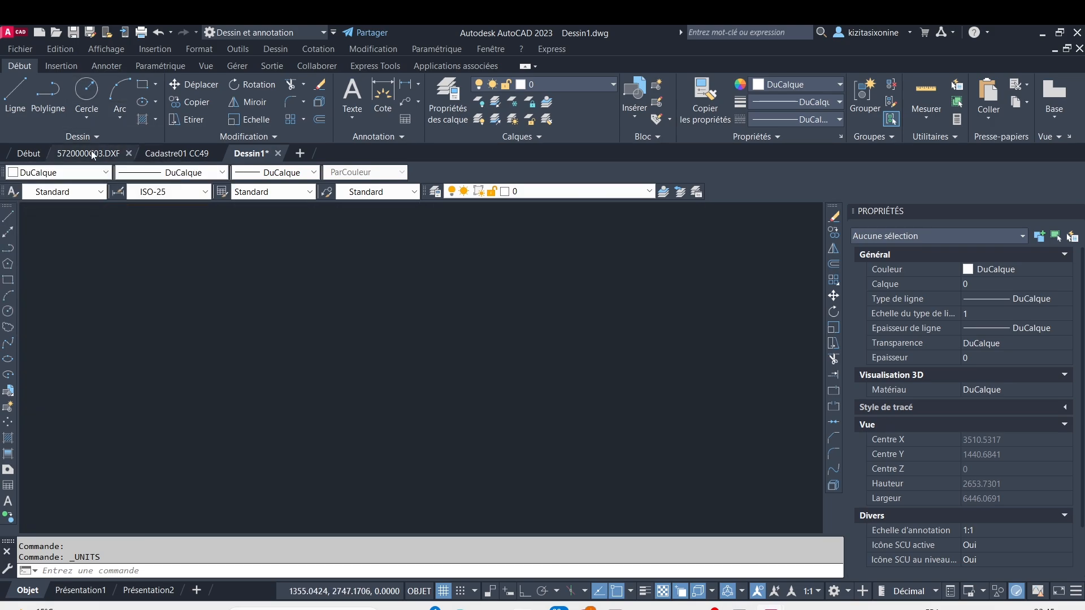
left_click(183, 154)
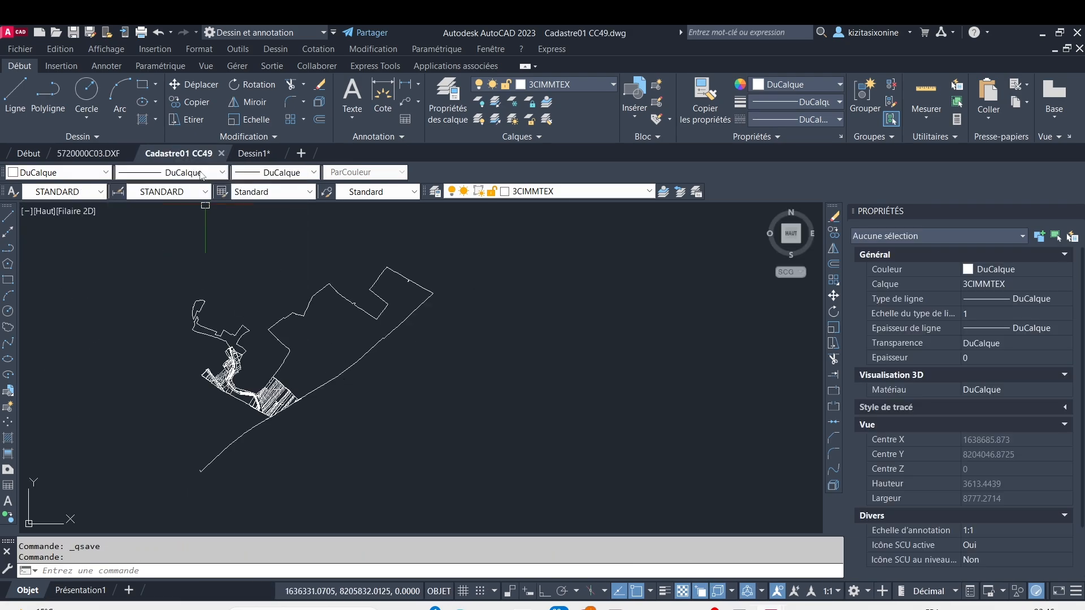
left_click(129, 154)
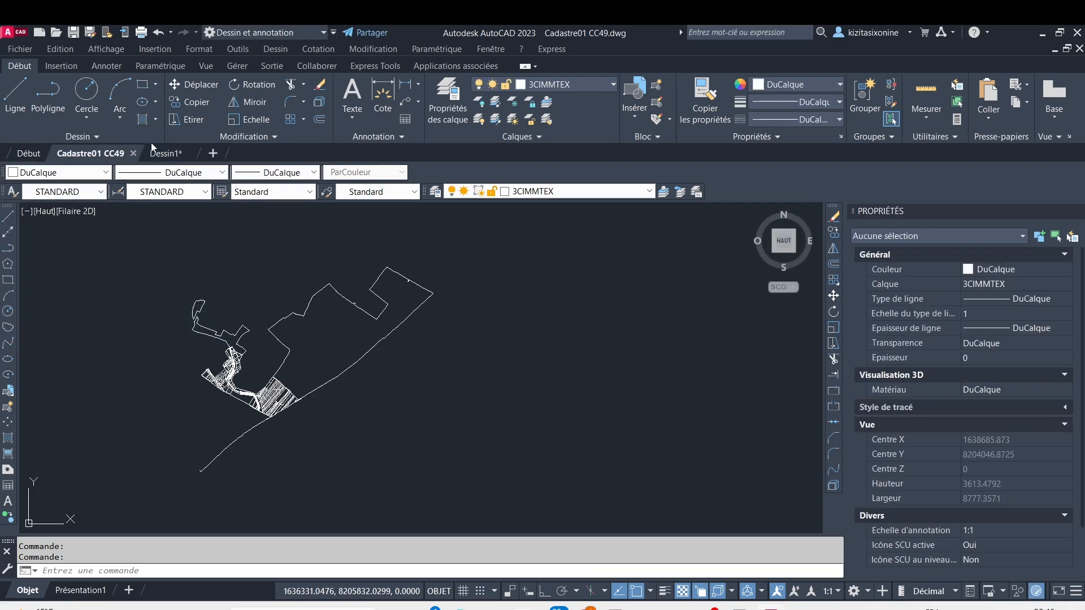
left_click(165, 155)
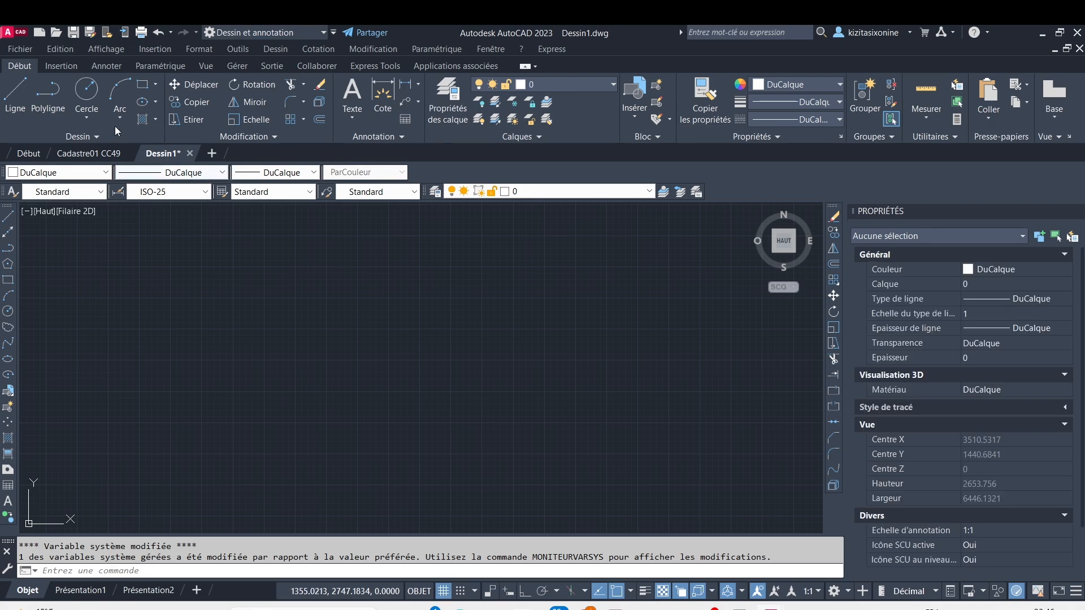
Step: Define the drawing's geographic location from the map by searching for 49,3 and placing the marker on the result
left_click(73, 64)
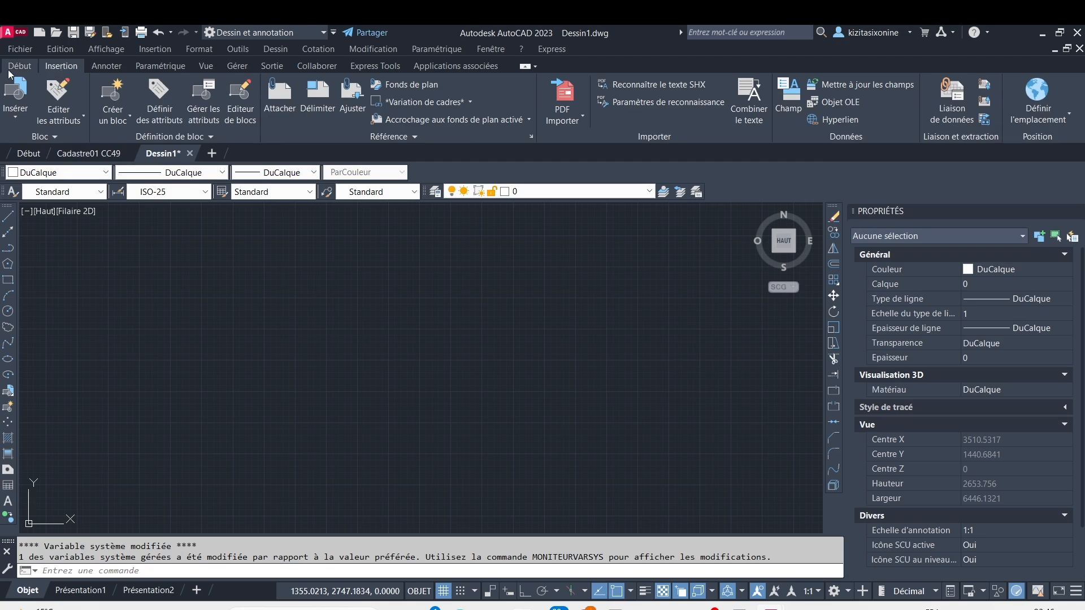
left_click(1032, 96)
left_click(1031, 135)
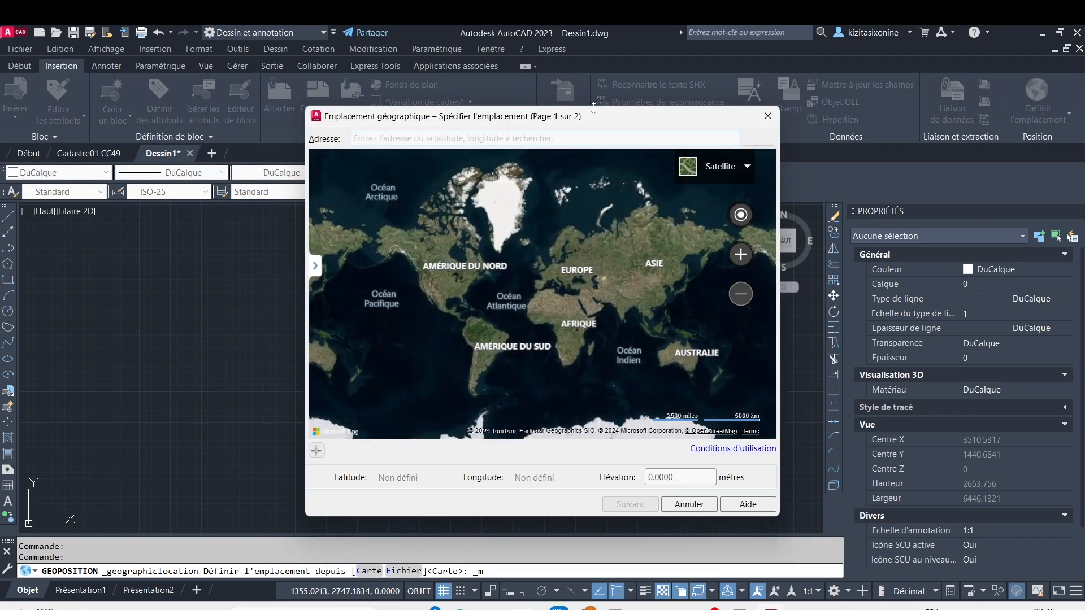
left_click_drag(543, 117, 500, 85)
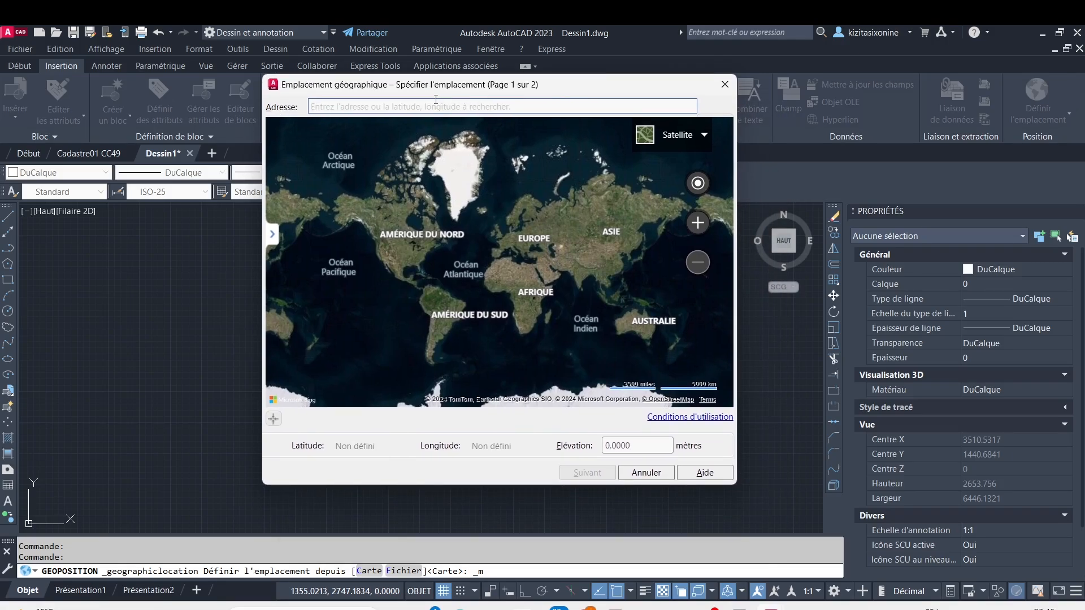
type("49,3")
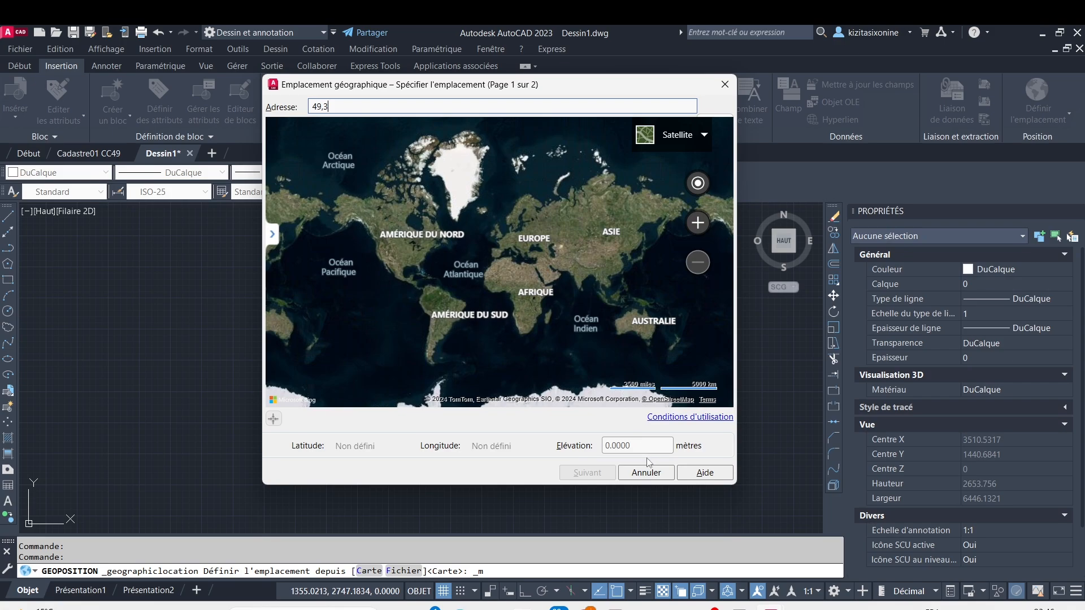
key("Return")
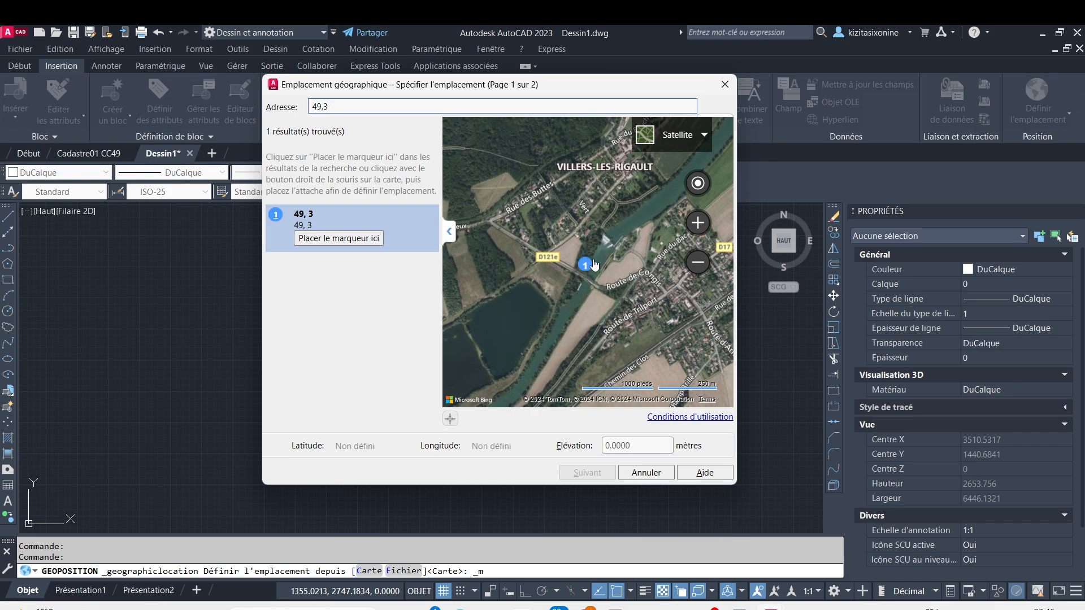
left_click(364, 244)
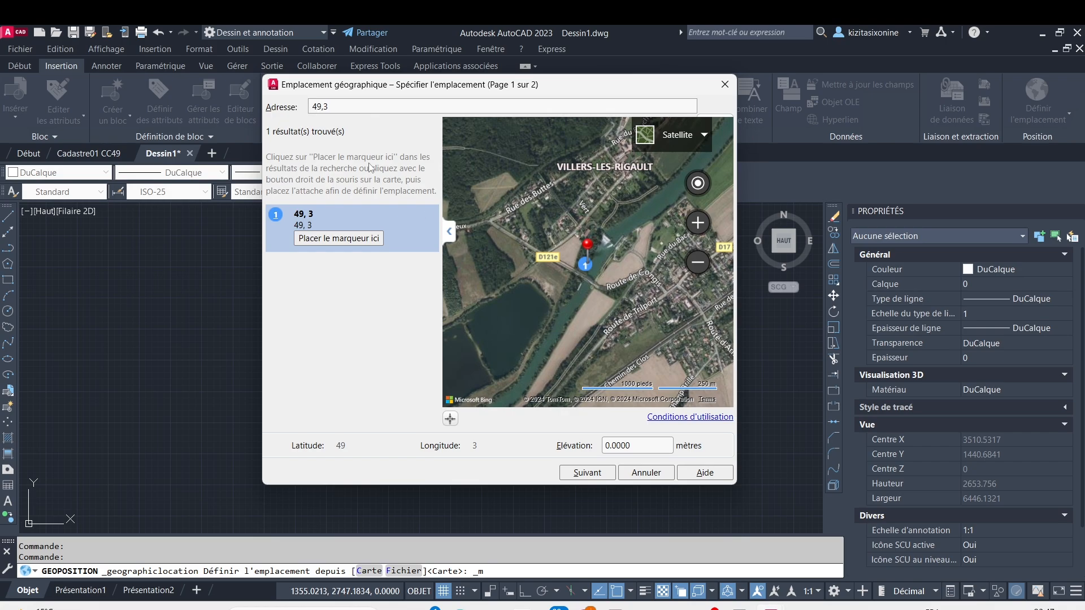
left_click(592, 472)
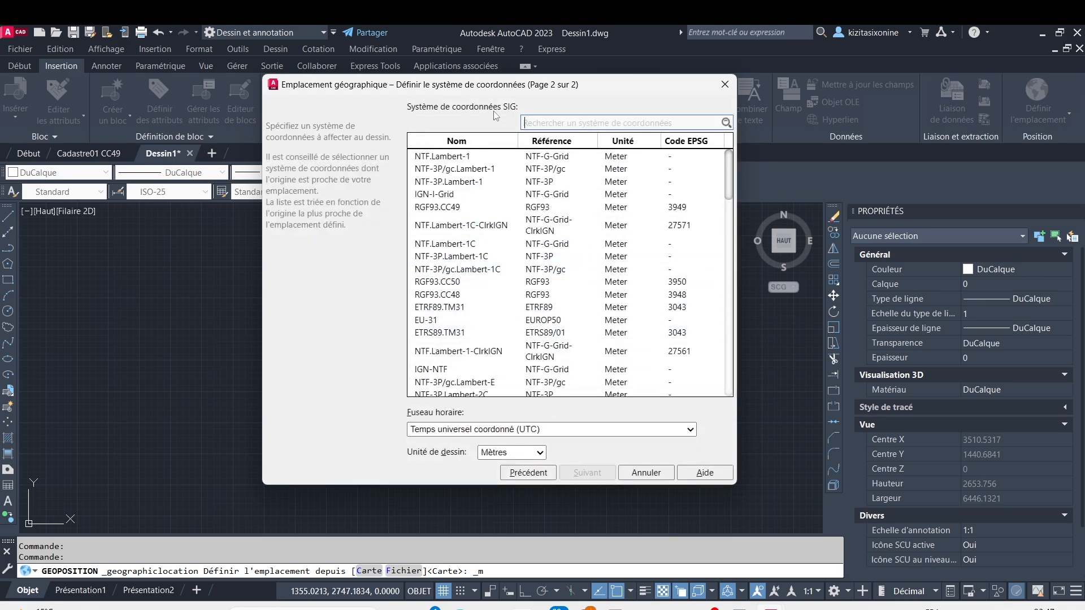
Step: Assign the RGF93.CC49 coordinate system with the (GMT+01:00) Bruxelles, Copenhague, Madrid, Paris time zone and metres as drawing unit
left_click(453, 208)
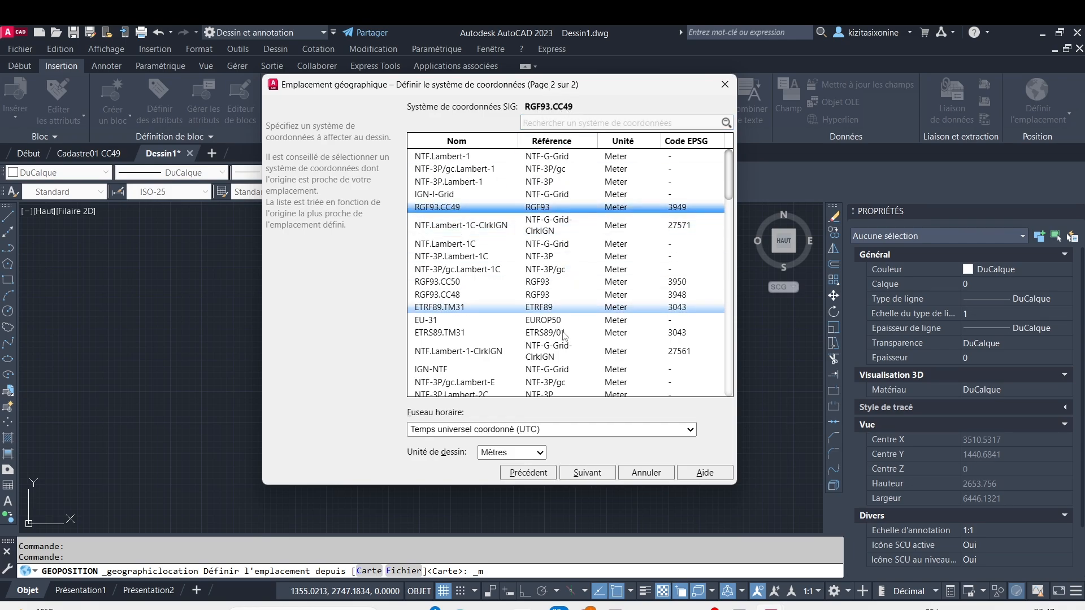
left_click(653, 429)
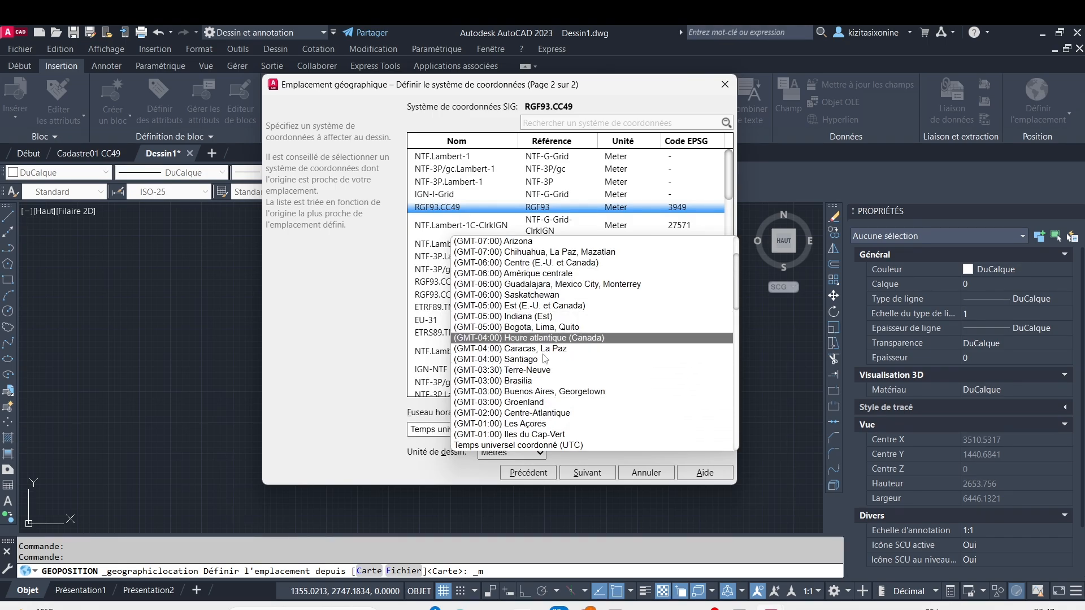
scroll(544, 358, "down", 2)
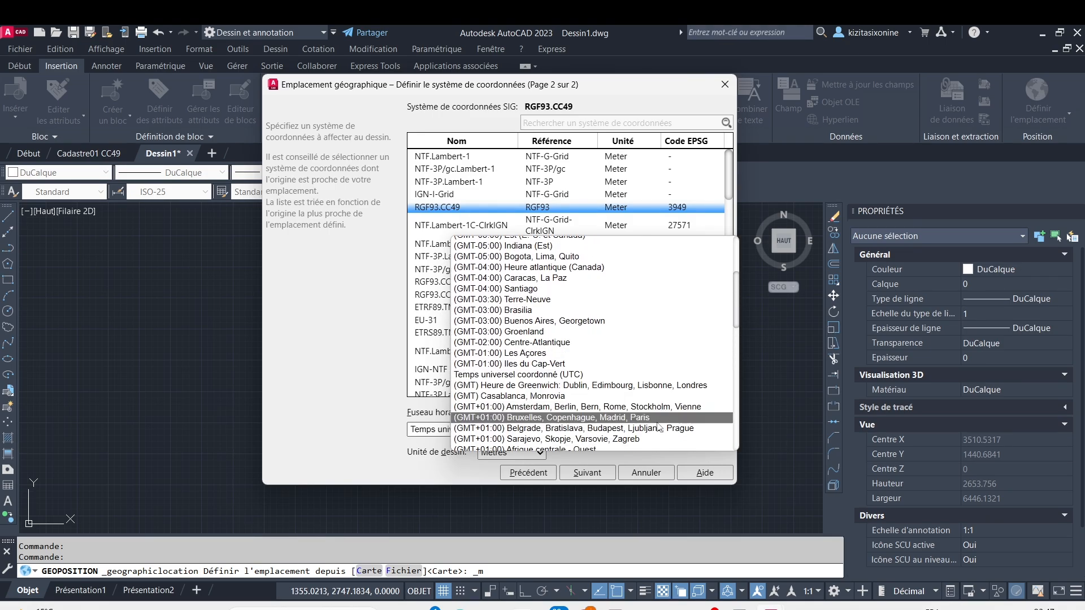
left_click(627, 418)
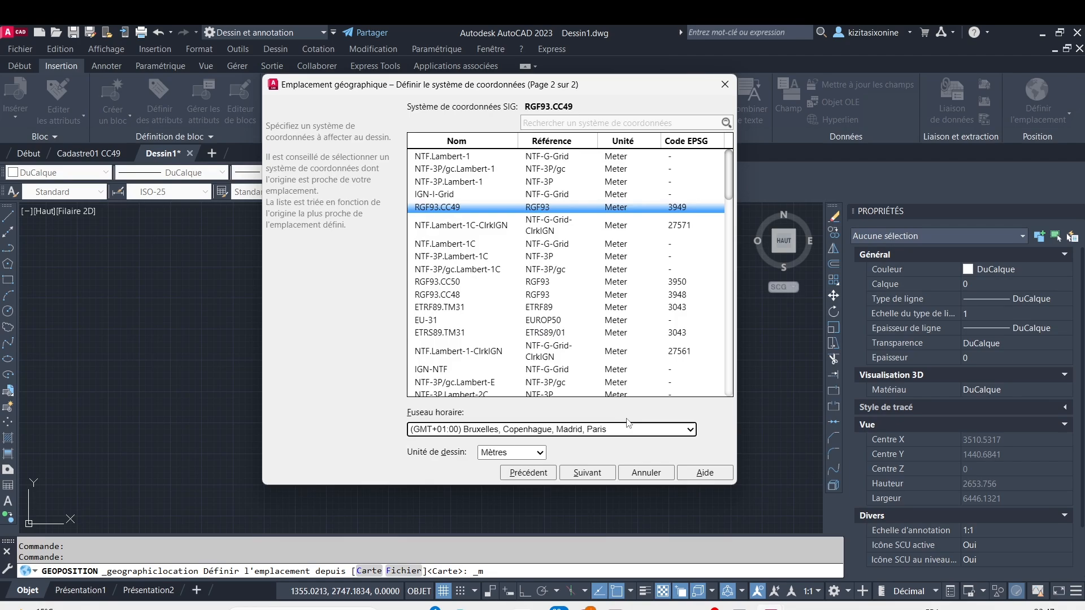
left_click(539, 453)
left_click(540, 451)
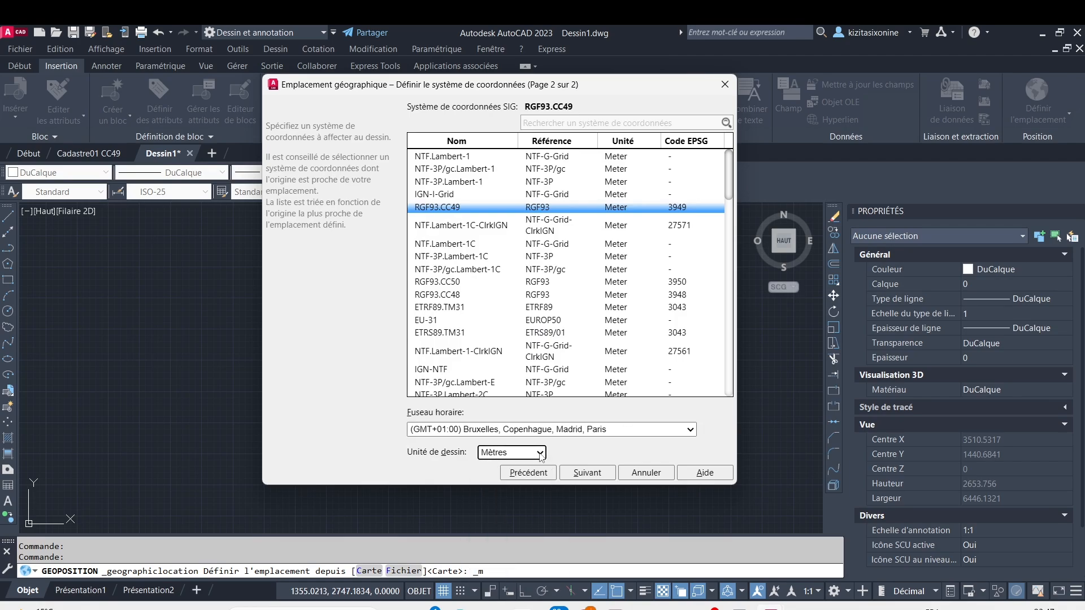
left_click(587, 474)
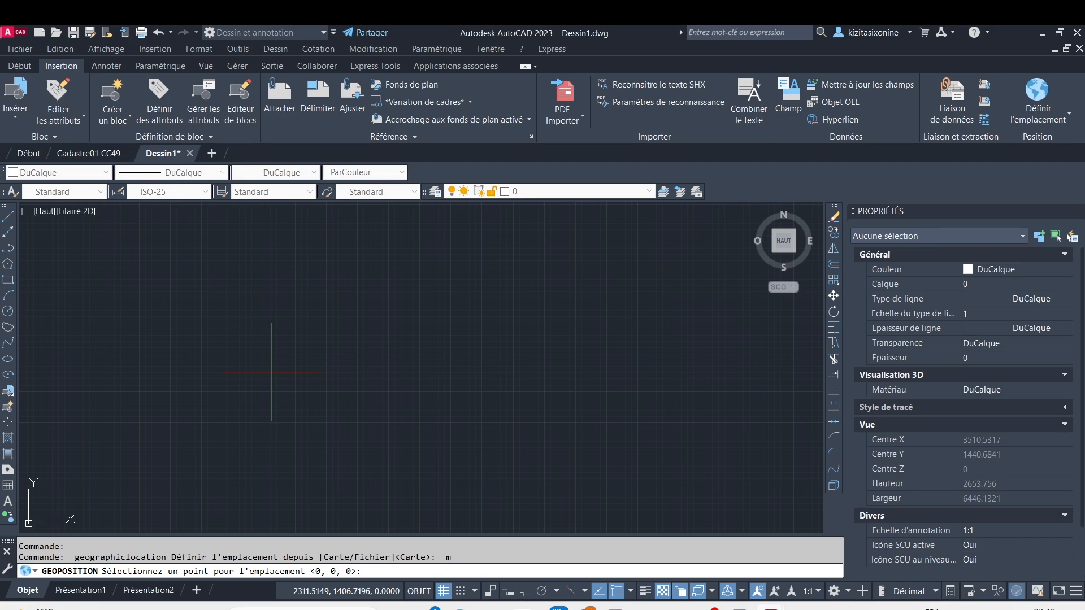
Step: Place the geographic location point at 1700000,8200000,0 with a north direction angle of 90
key("F8")
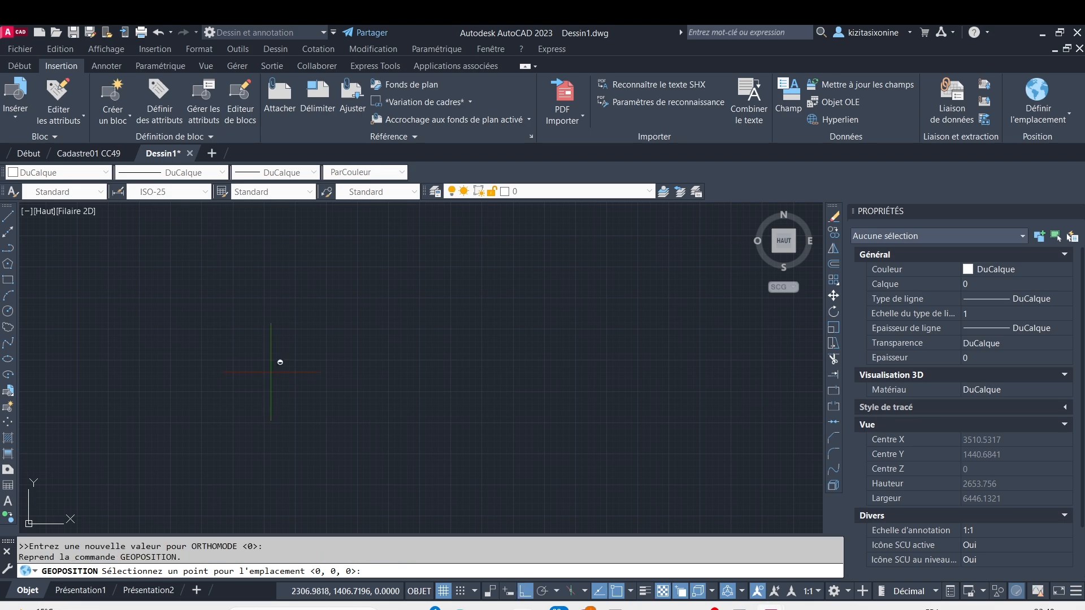
type("1700000")
key("F8")
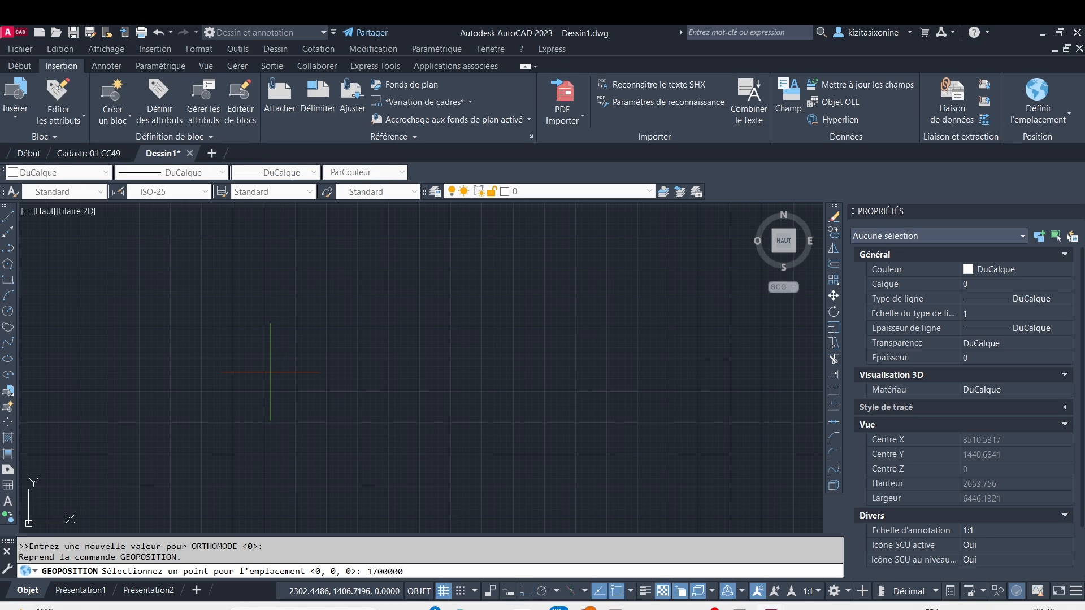
type(",8200000,0")
key("Return")
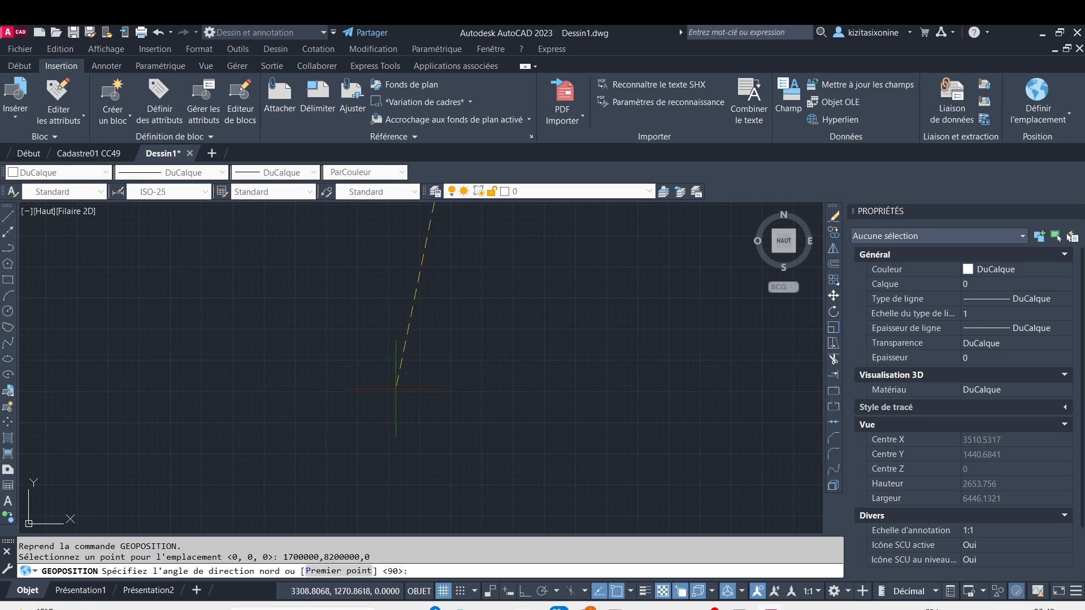
key("F8")
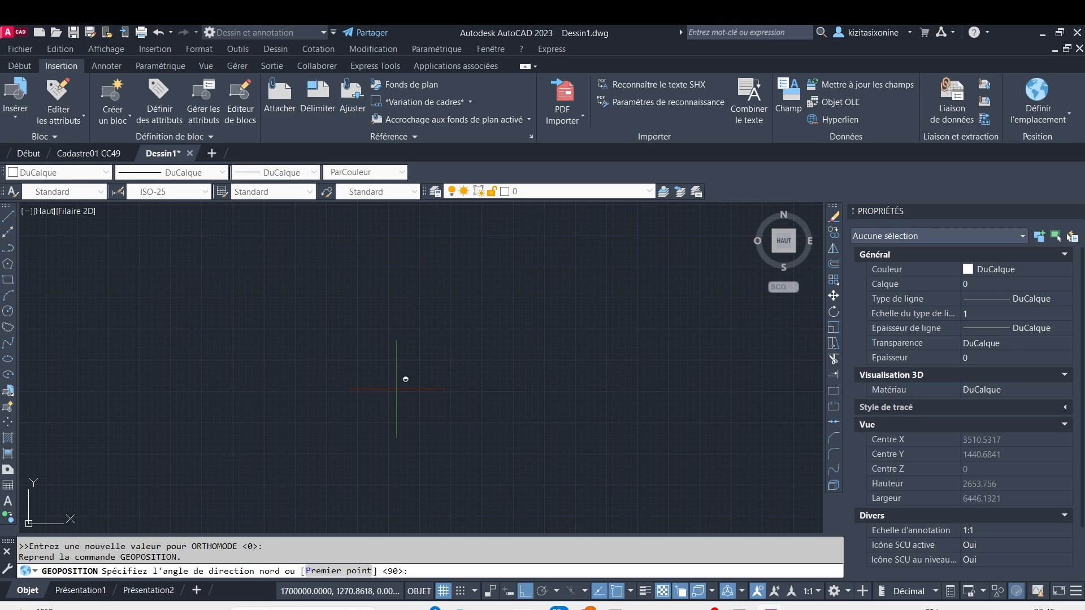
type("90")
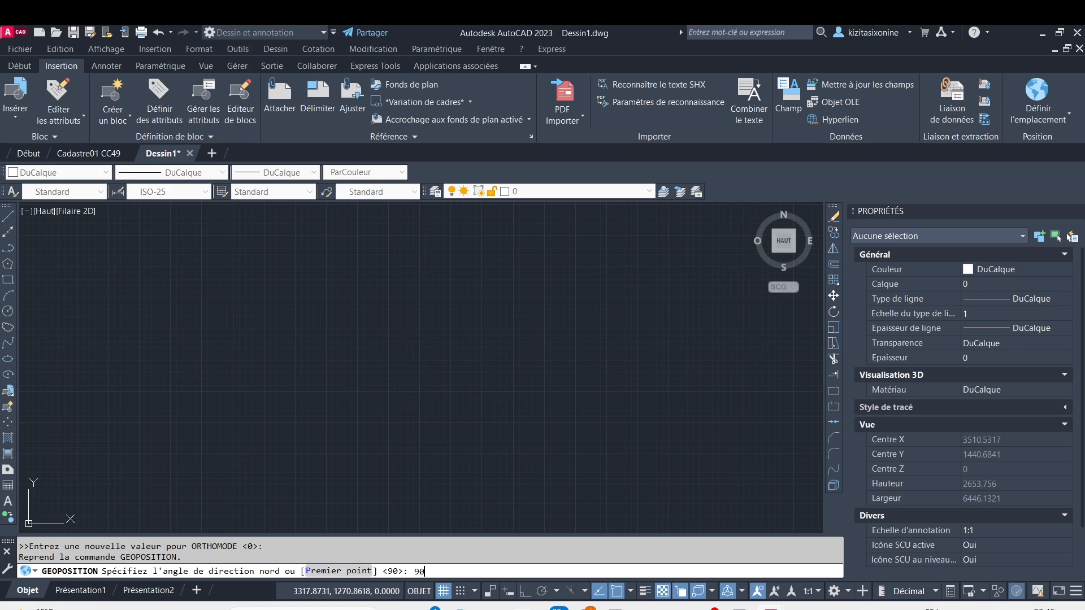
key("Return")
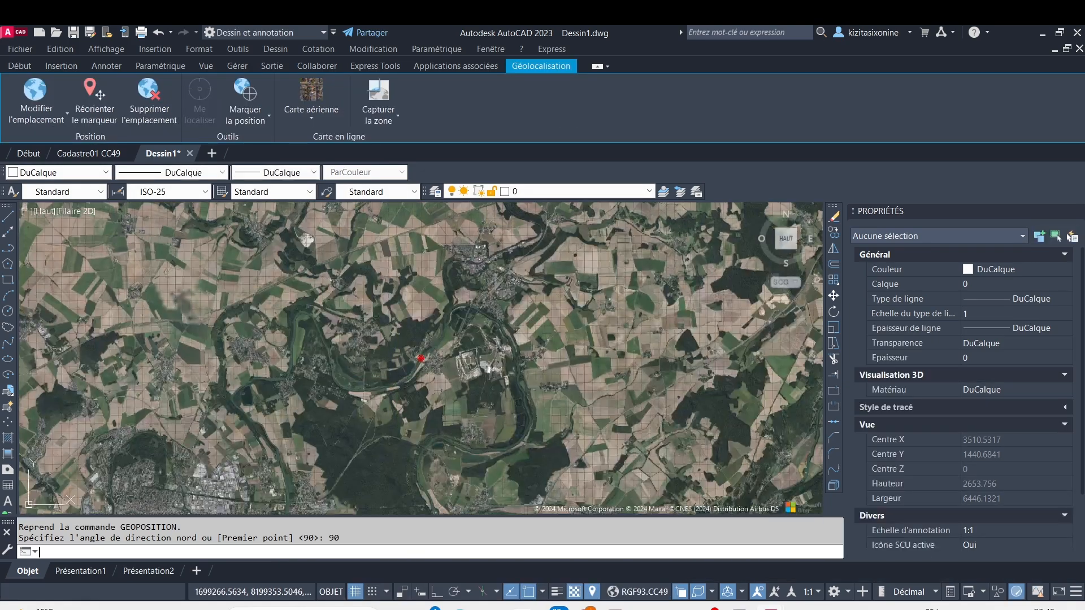
Step: Examine the extent of the RGF93.CC49 aerial map and the location marker's position on it
scroll(446, 368, "down", 10)
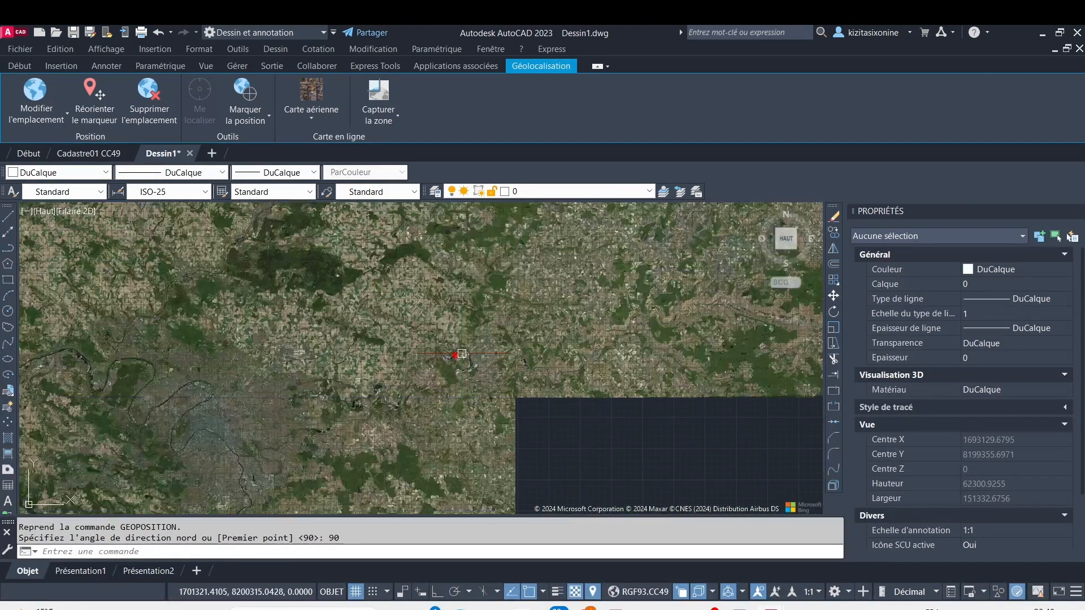
scroll(460, 361, "down", 3)
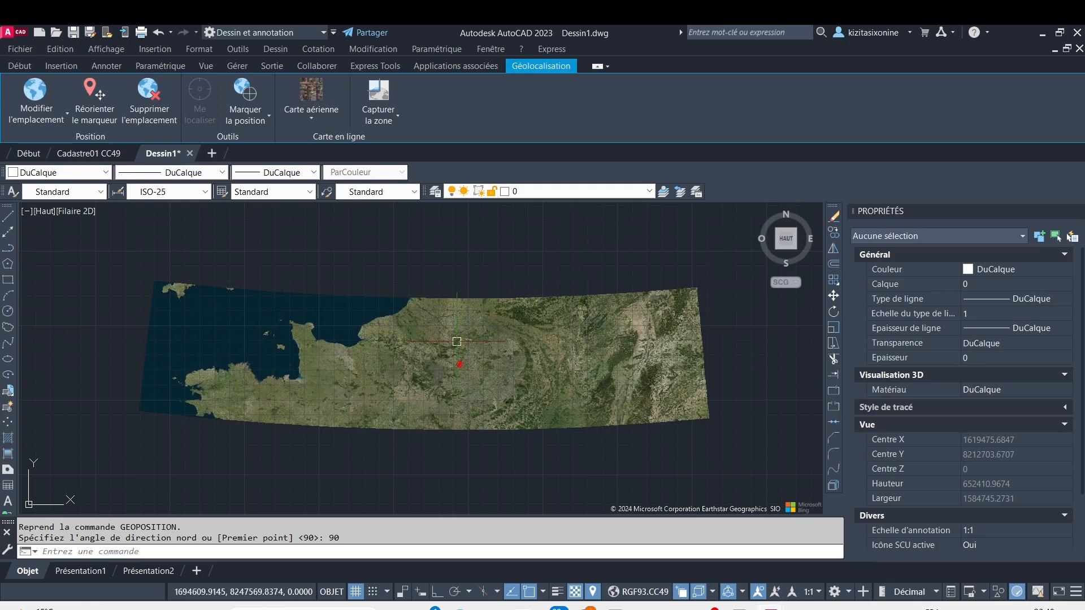
scroll(458, 340, "up", 2)
scroll(457, 380, "up", 8)
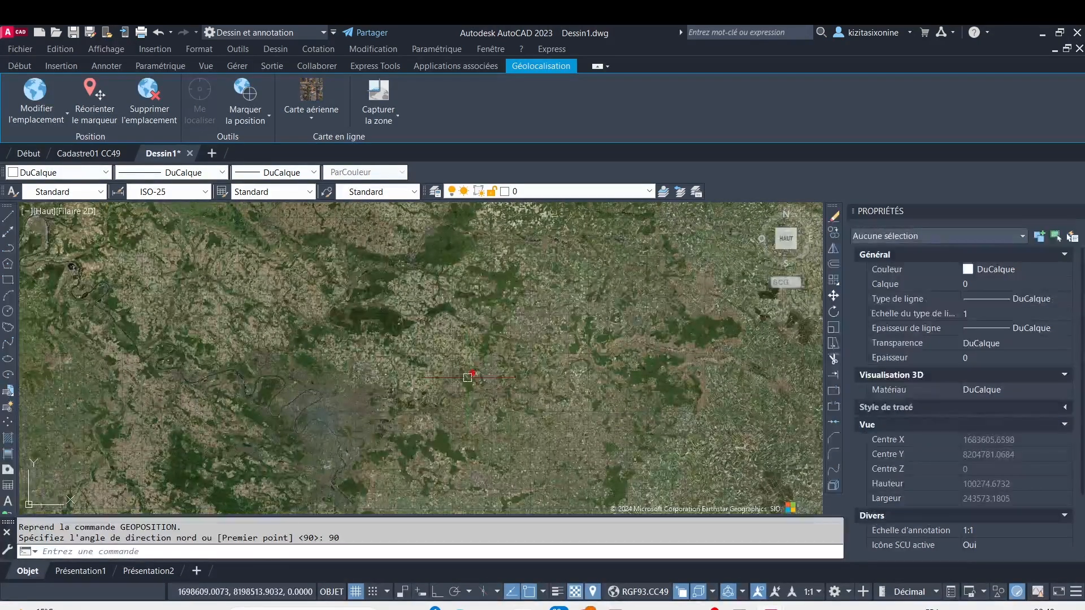
scroll(468, 372, "down", 2)
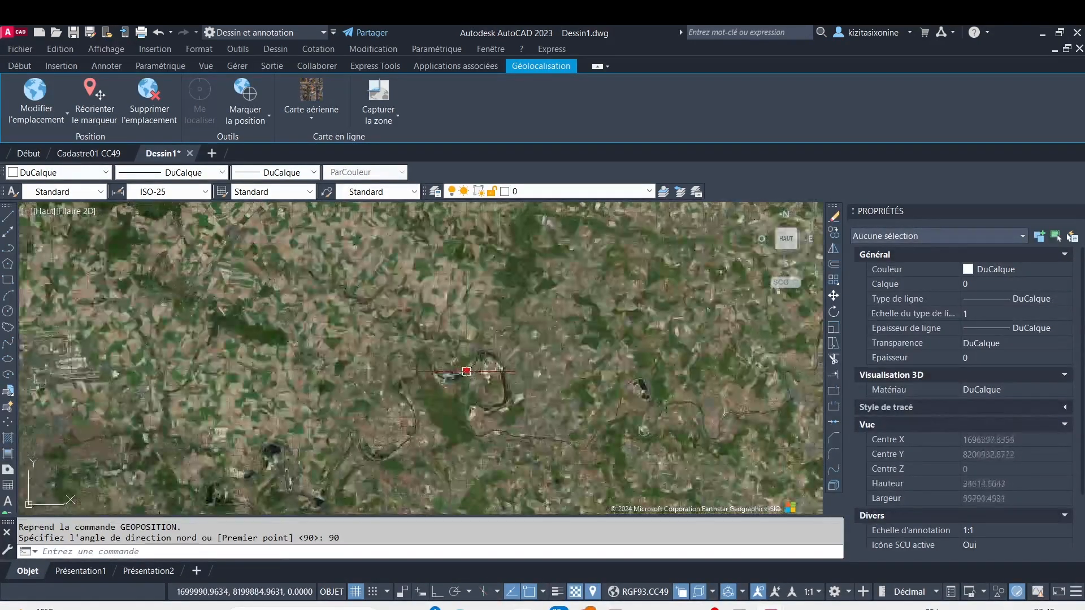
scroll(475, 382, "down", 3)
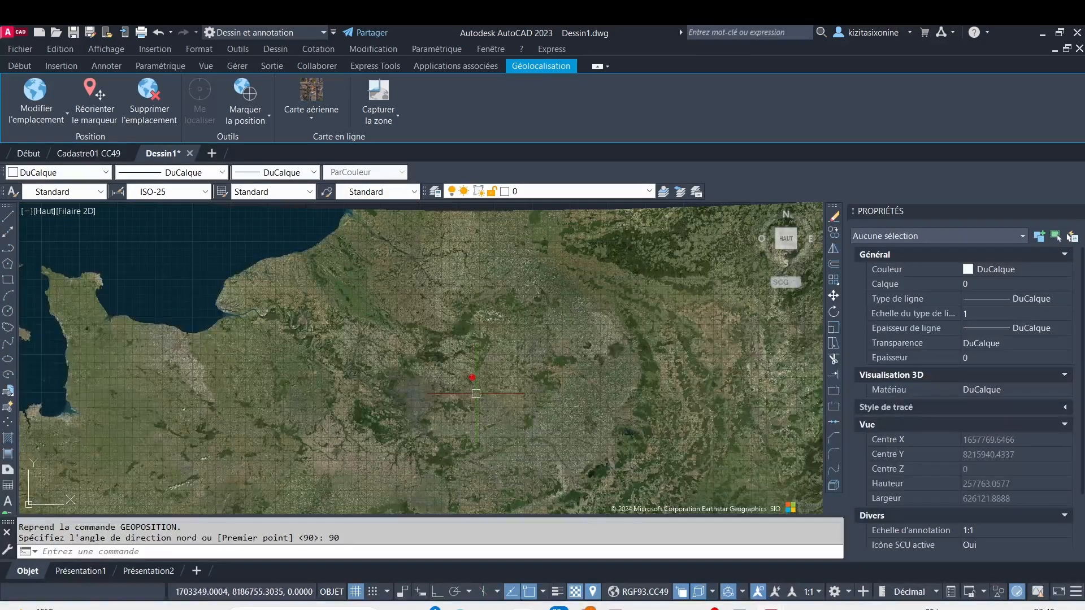
scroll(486, 391, "down", 3)
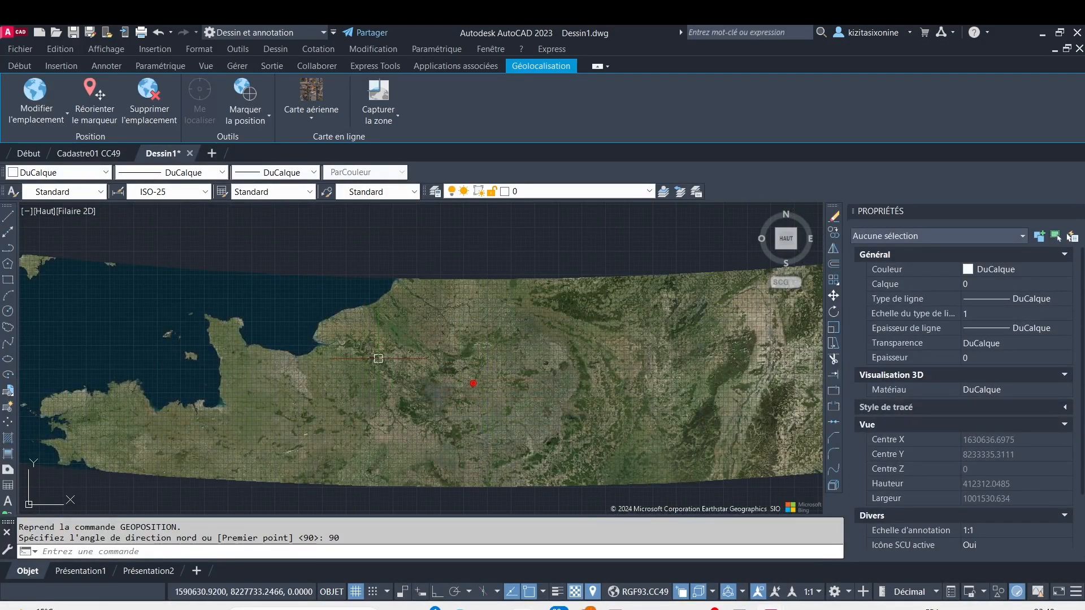
scroll(578, 390, "down", 2)
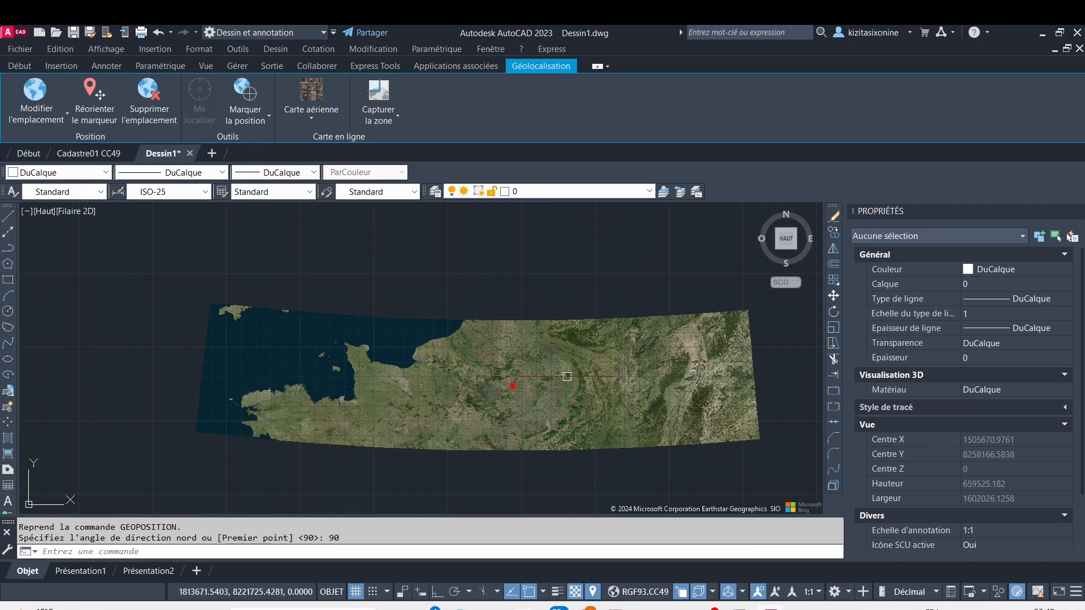
Step: Check the Cadastre01 CC49 drawing, return to the geolocated Dessin1 drawing and review its map
left_click(89, 153)
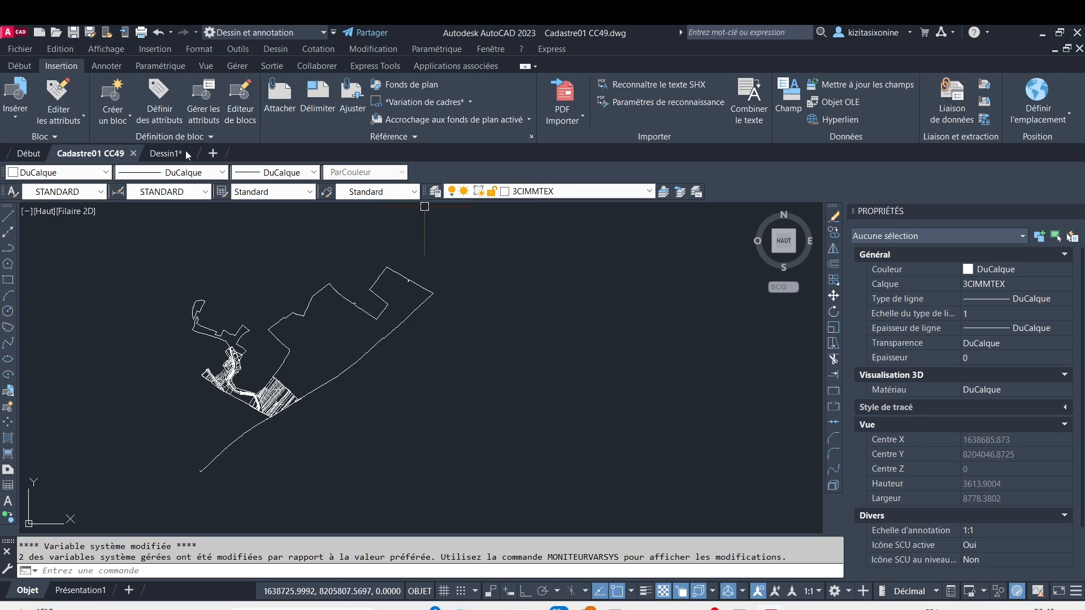
mouse_move(167, 154)
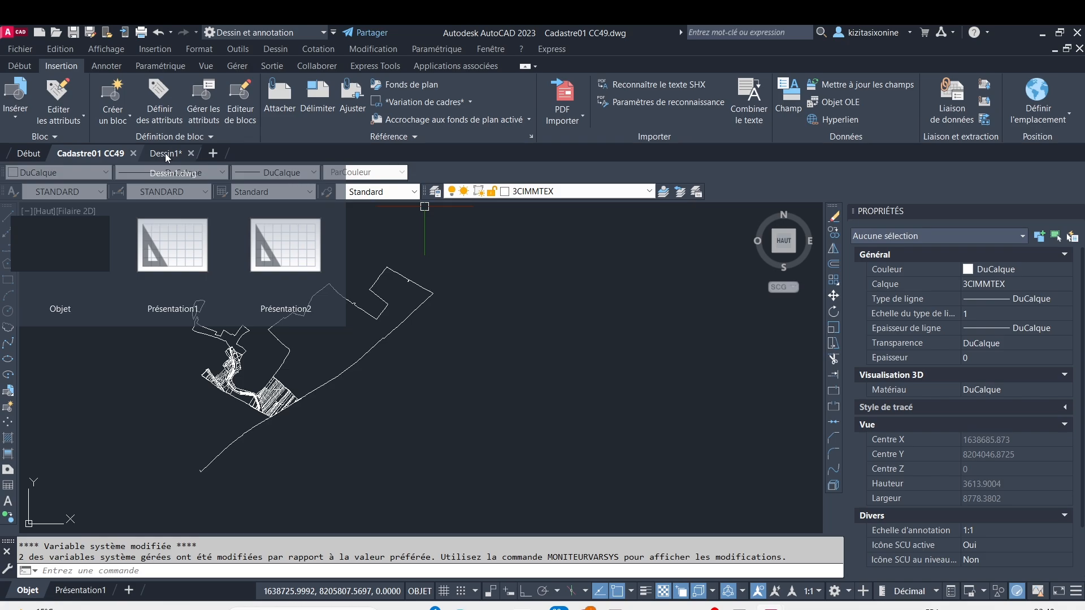
left_click(165, 153)
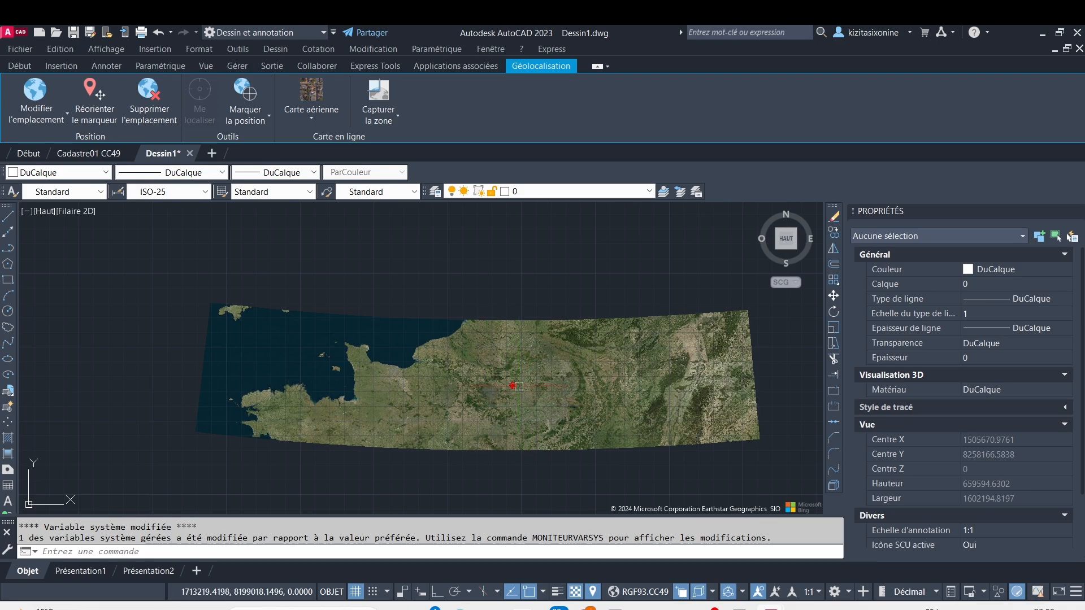
scroll(322, 367, "up", 2)
scroll(202, 360, "down", 3)
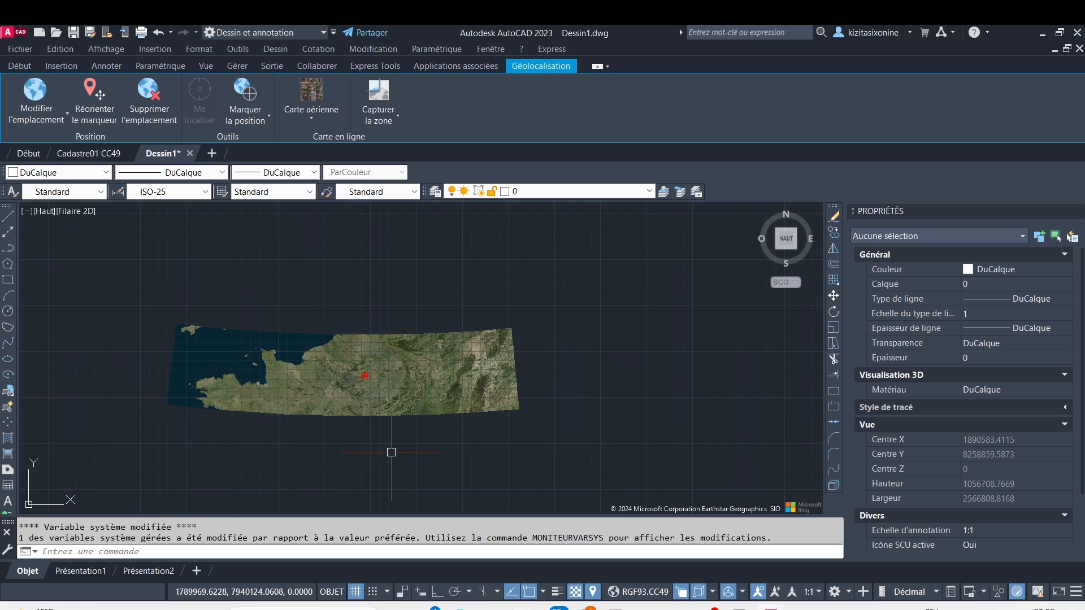
Step: Start a DWG external reference attachment and choose Cadastre01 CC49 from the ProjetAutocadRéaliser folder in Documents
type("xref")
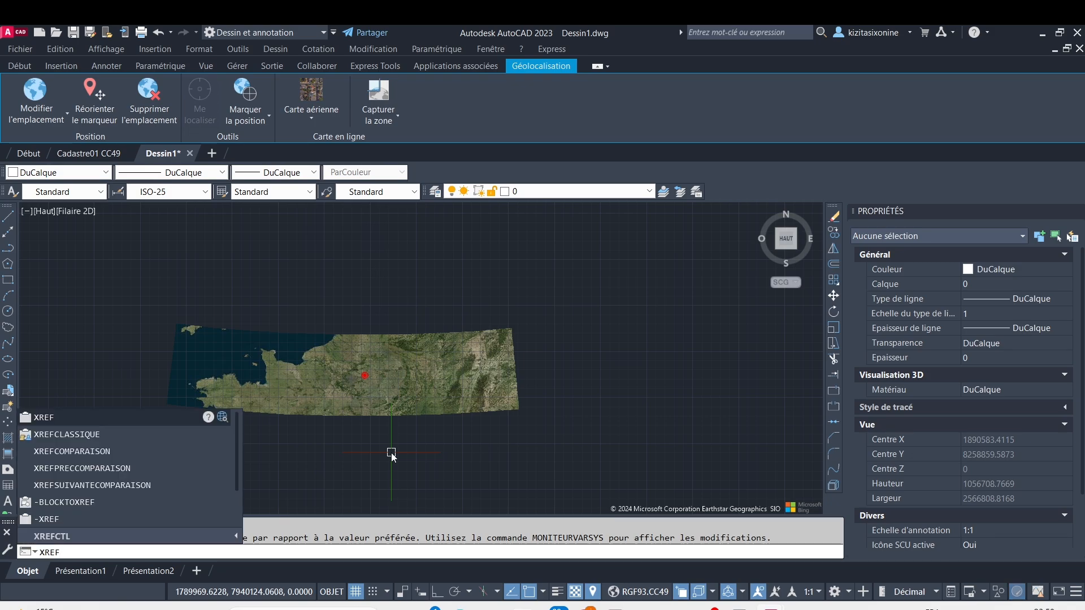
key("Return")
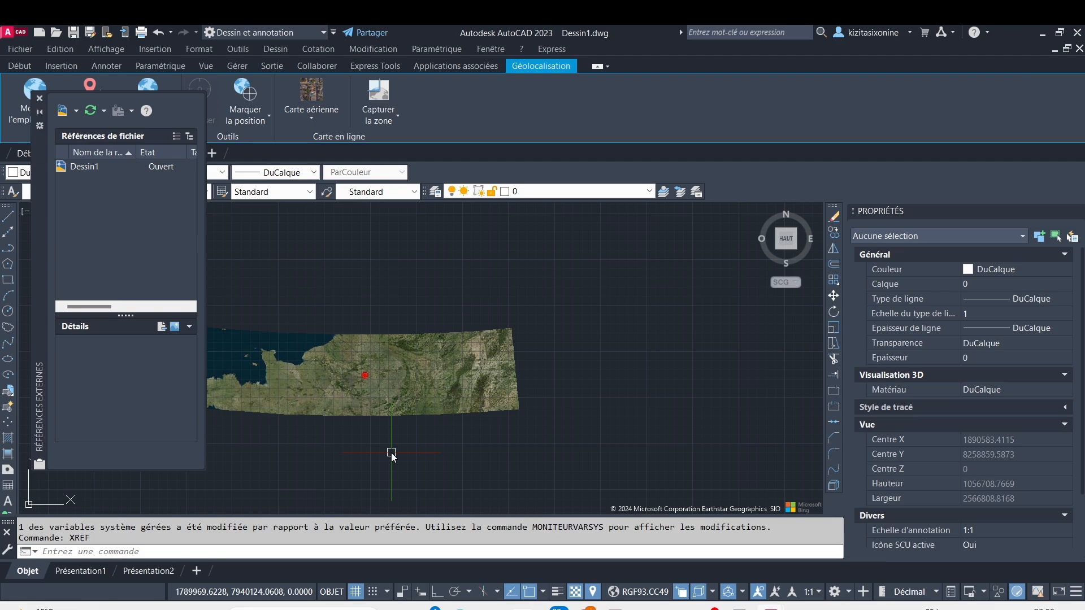
left_click(63, 111)
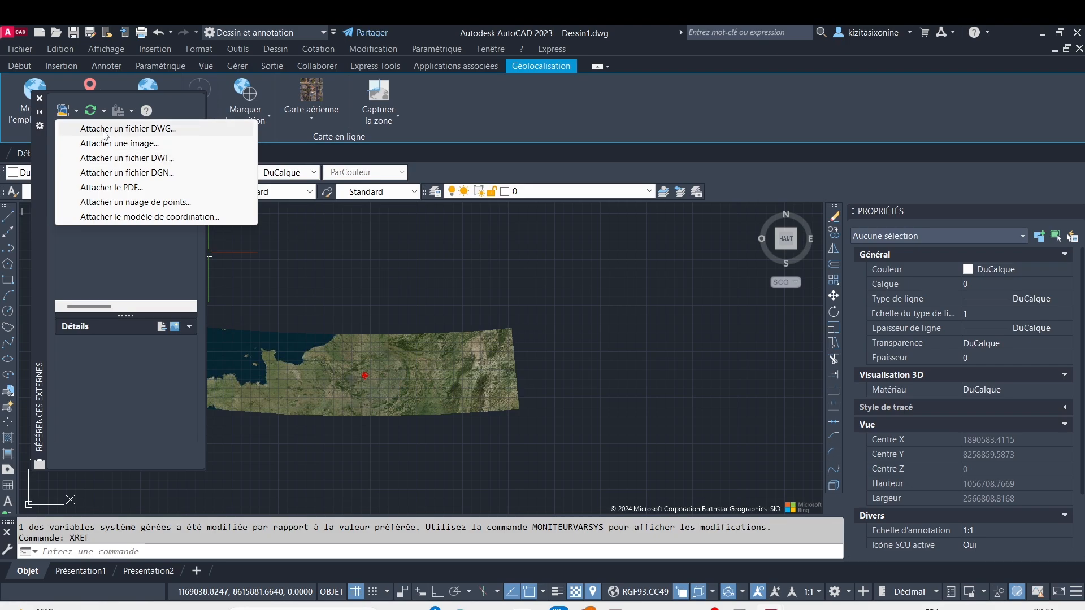
left_click(108, 129)
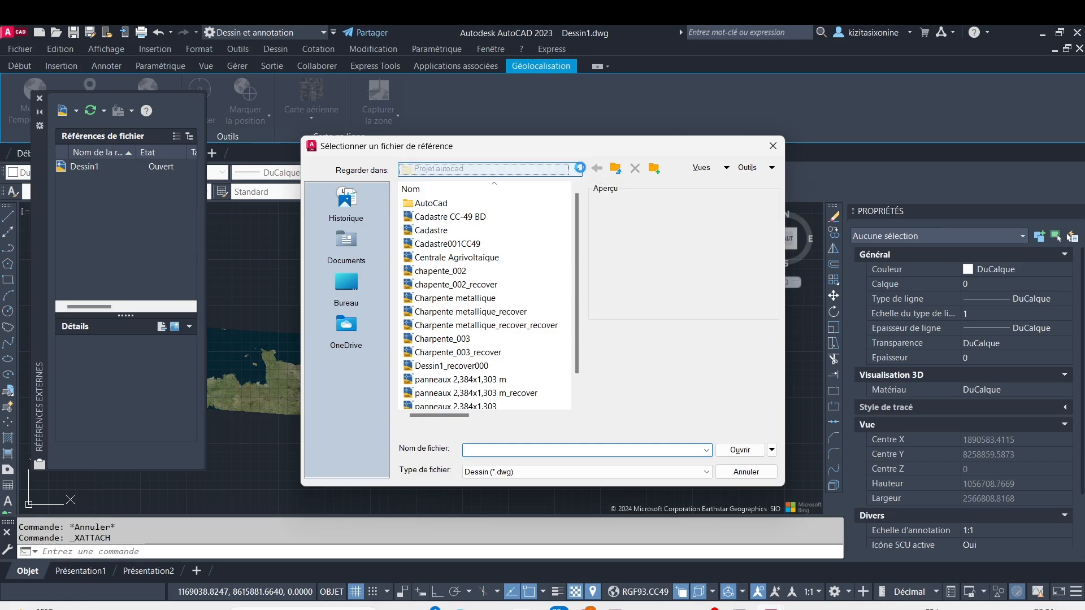
left_click(576, 169)
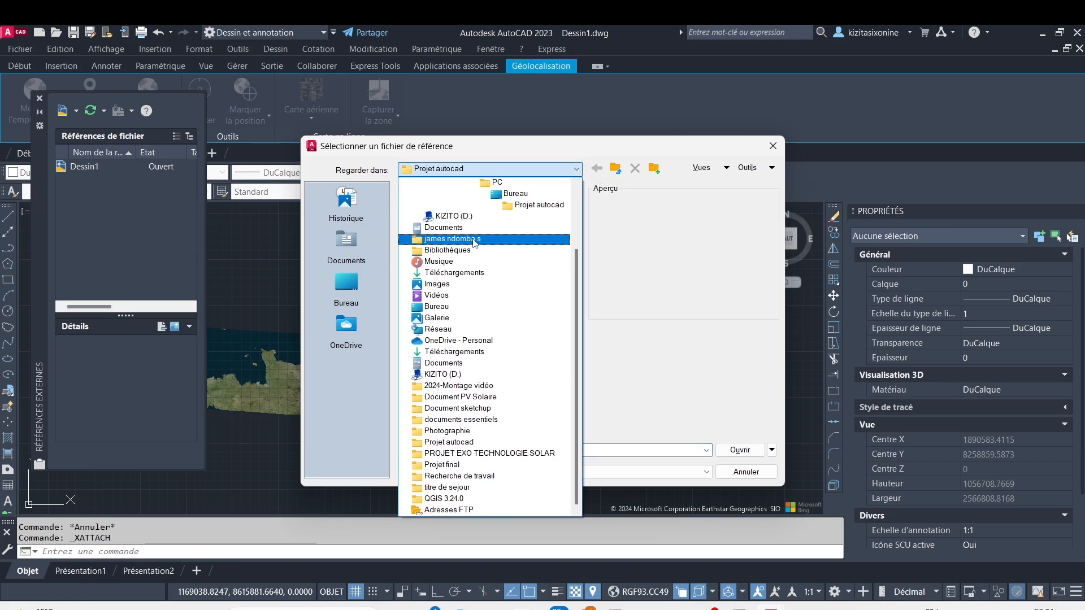
left_click(472, 229)
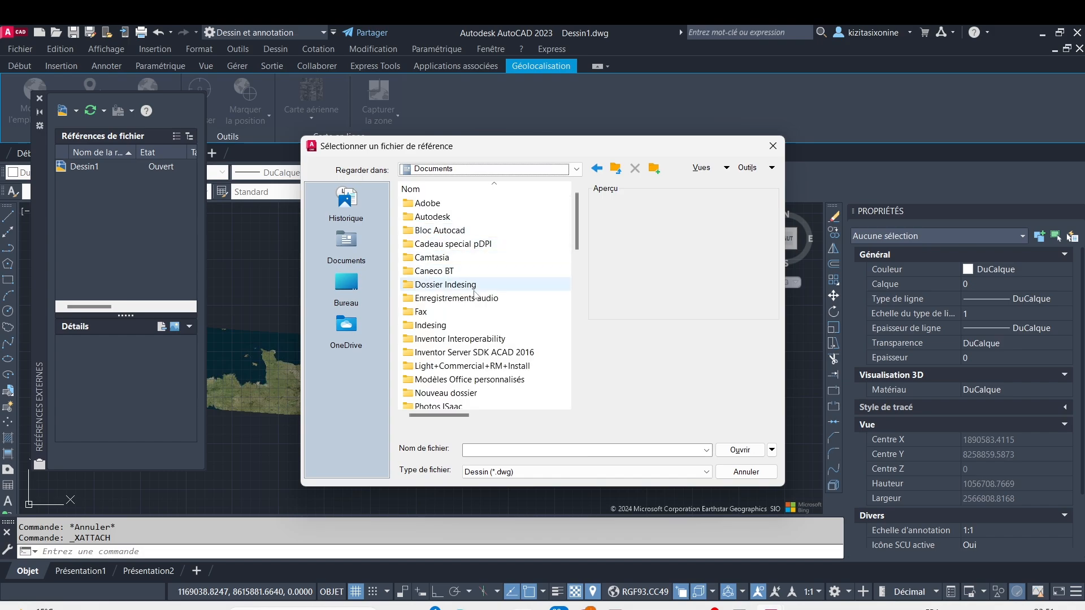
scroll(467, 369, "down", 1)
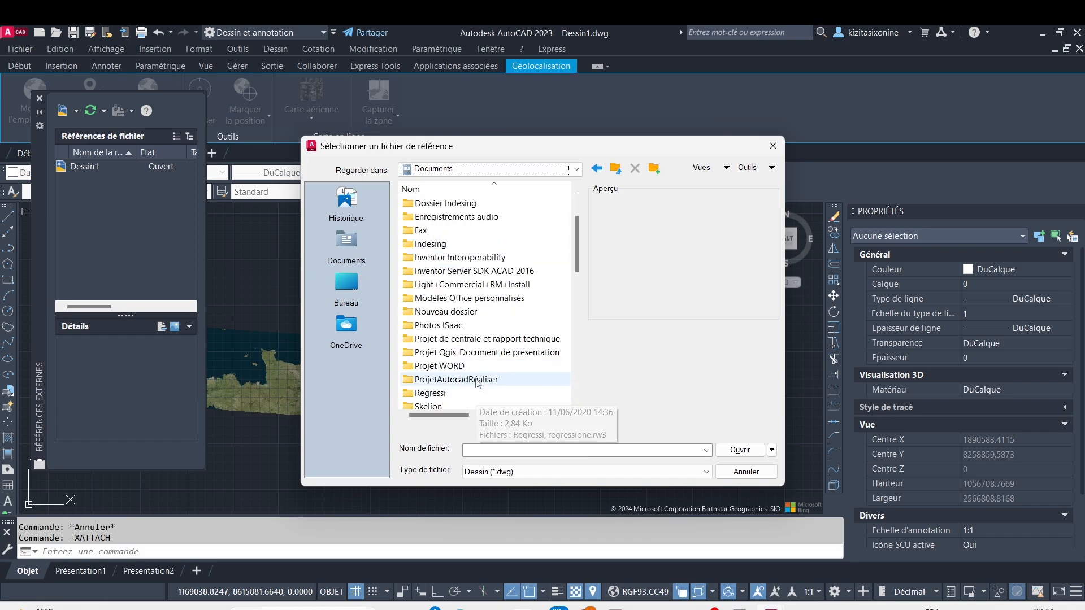
double_click(446, 379)
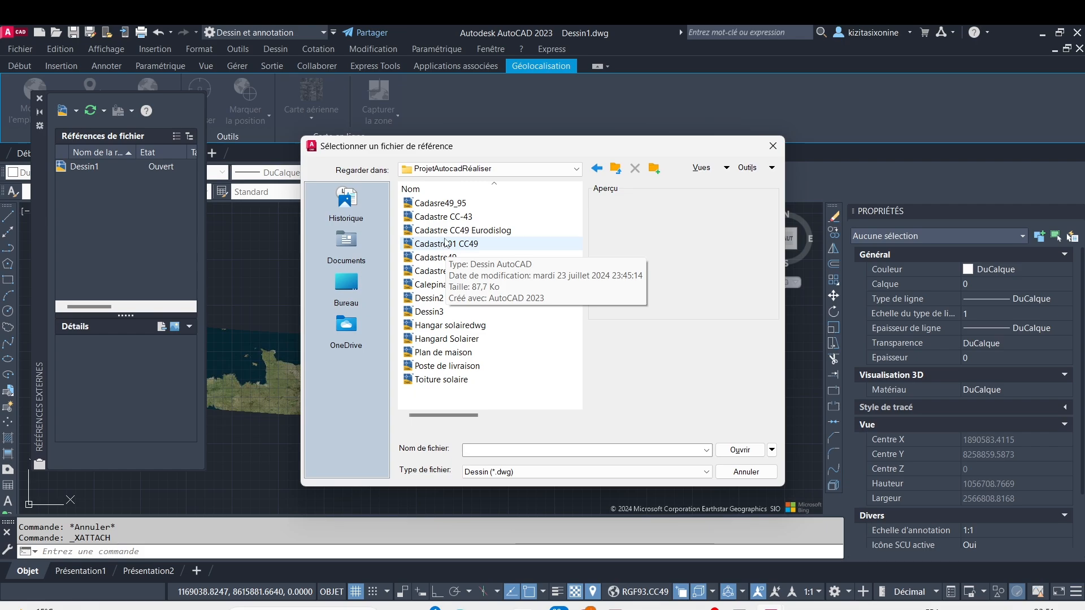
left_click(445, 244)
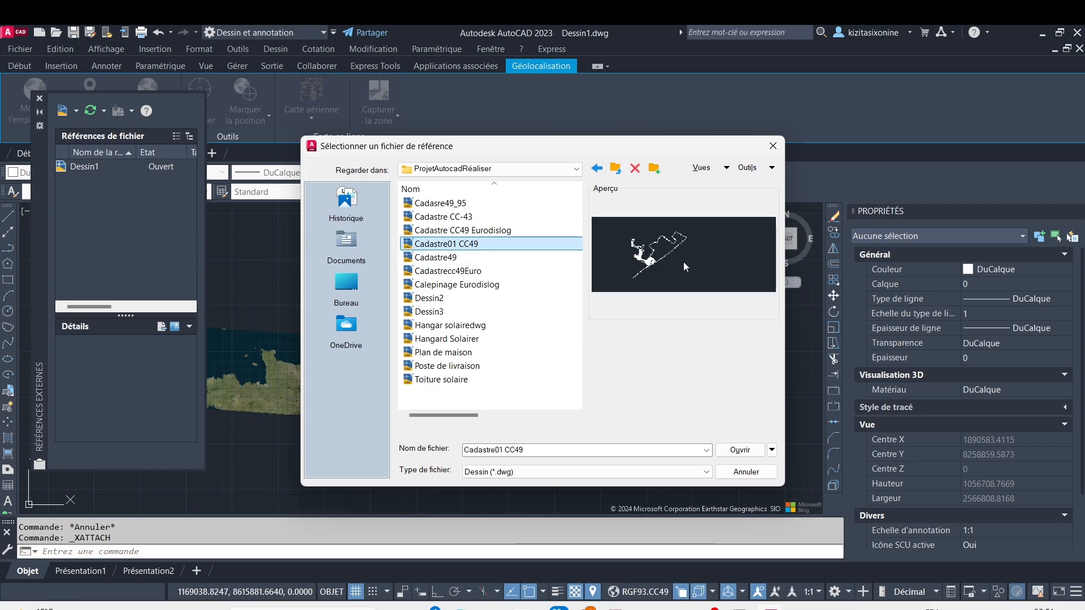
left_click(735, 451)
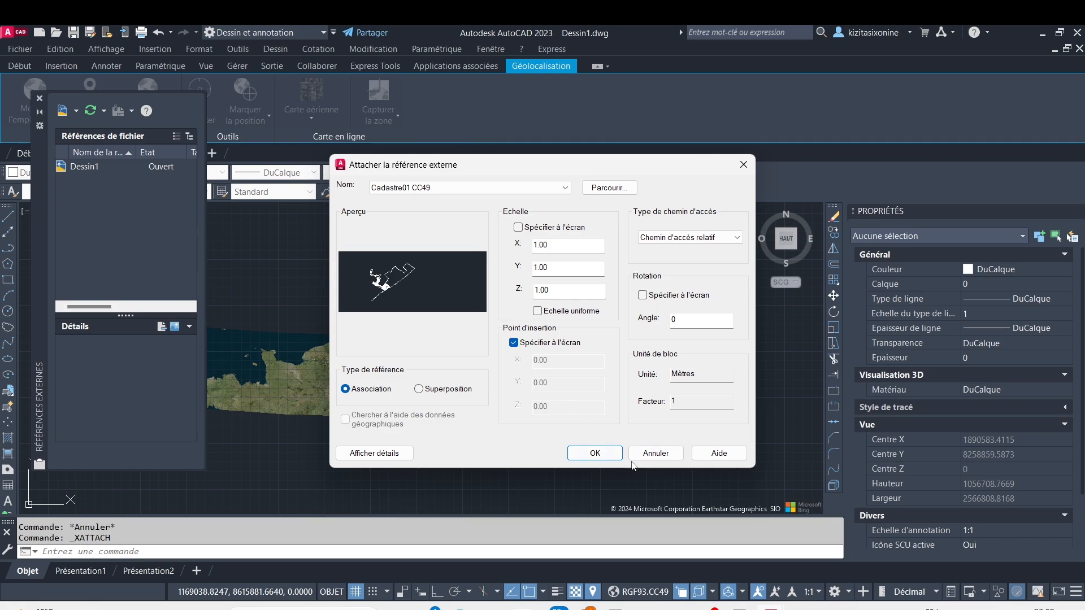
Step: Accept the attachment settings and insert the Cadastre01 CC49 reference at point 0,0,0
left_click(598, 453)
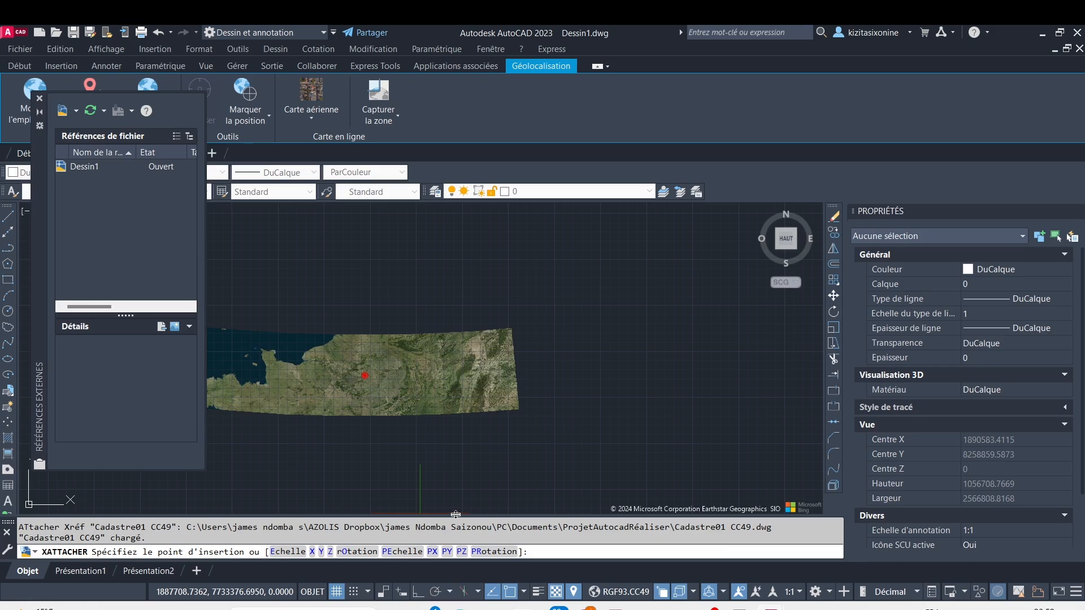
type("0?")
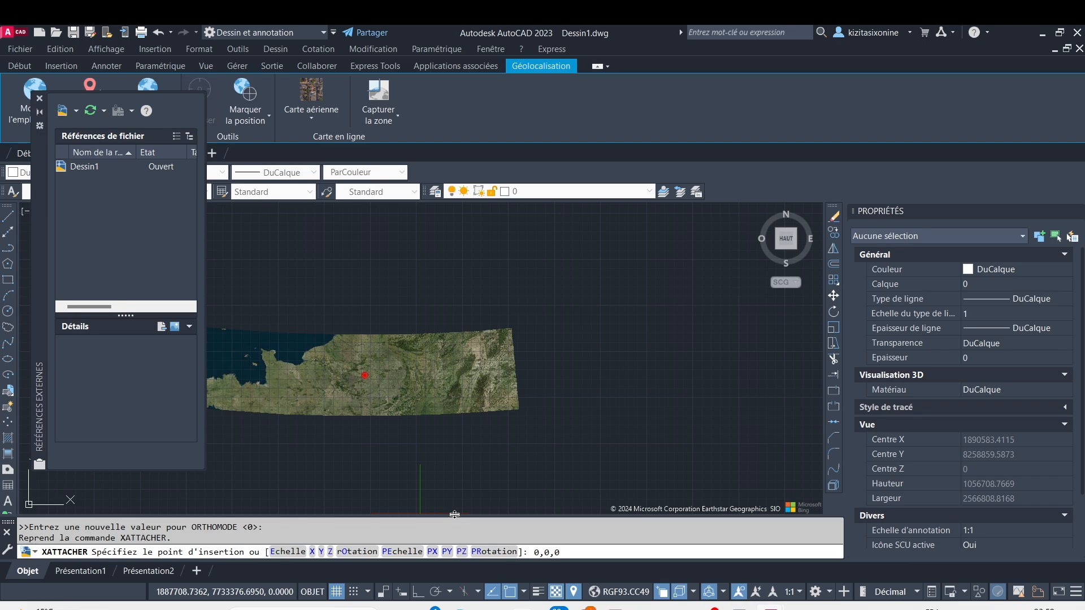
key("Return")
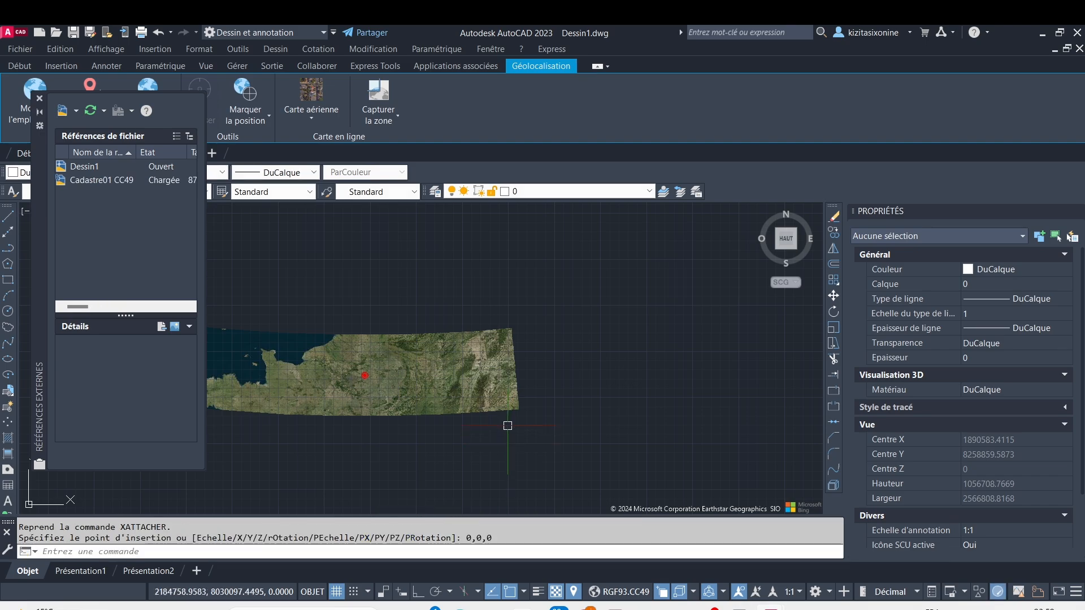
Step: Select the attached cadastral reference, close the external references list and inspect the reference's alignment with the aerial map
scroll(513, 448, "down", 5)
scroll(513, 447, "up", 4)
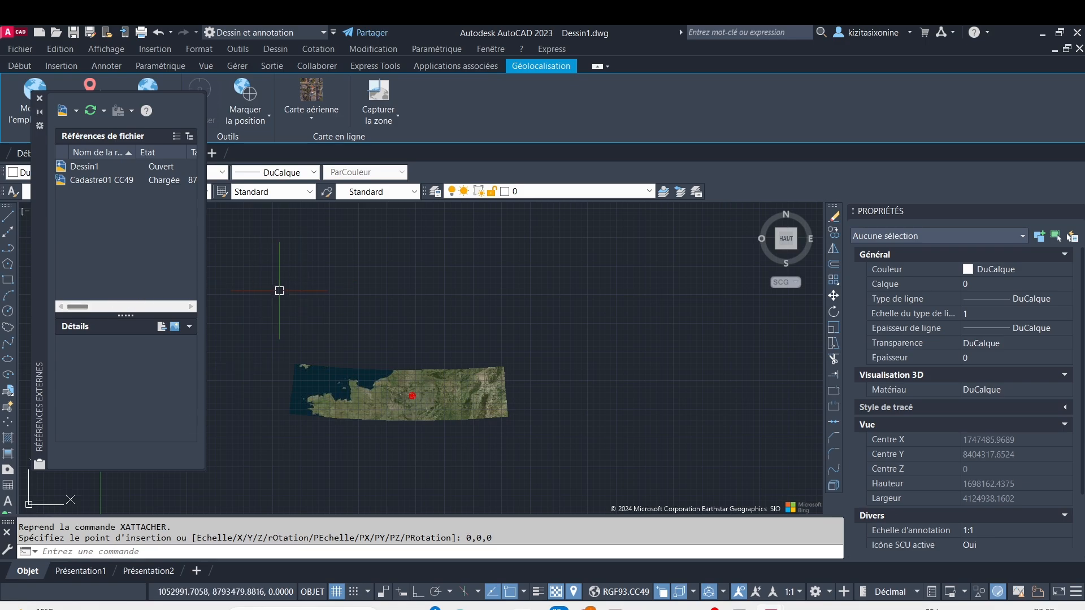
left_click(273, 293)
left_click(632, 509)
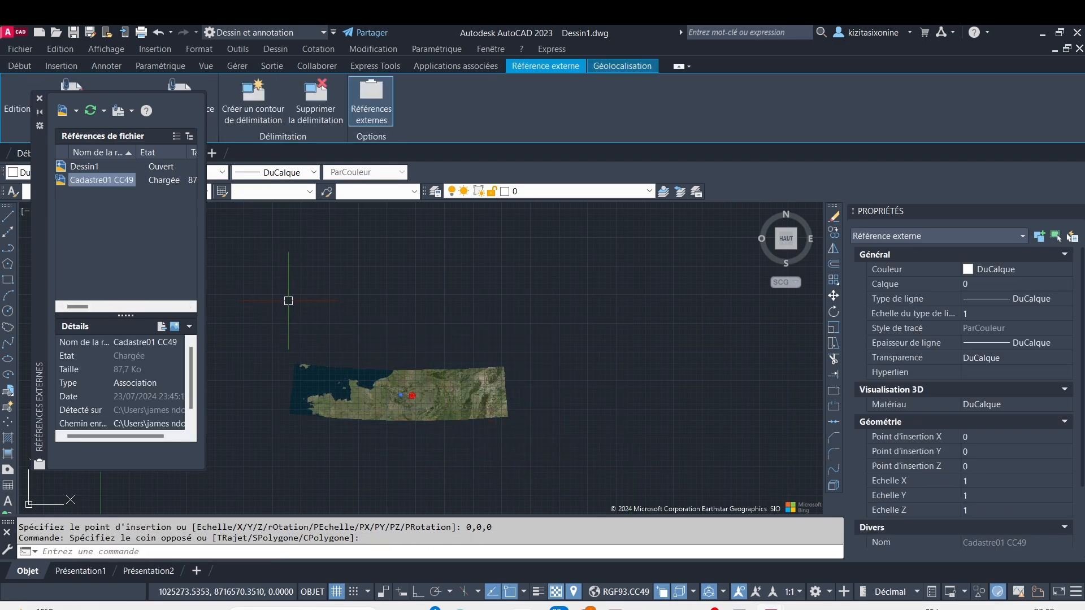
scroll(398, 384, "up", 10)
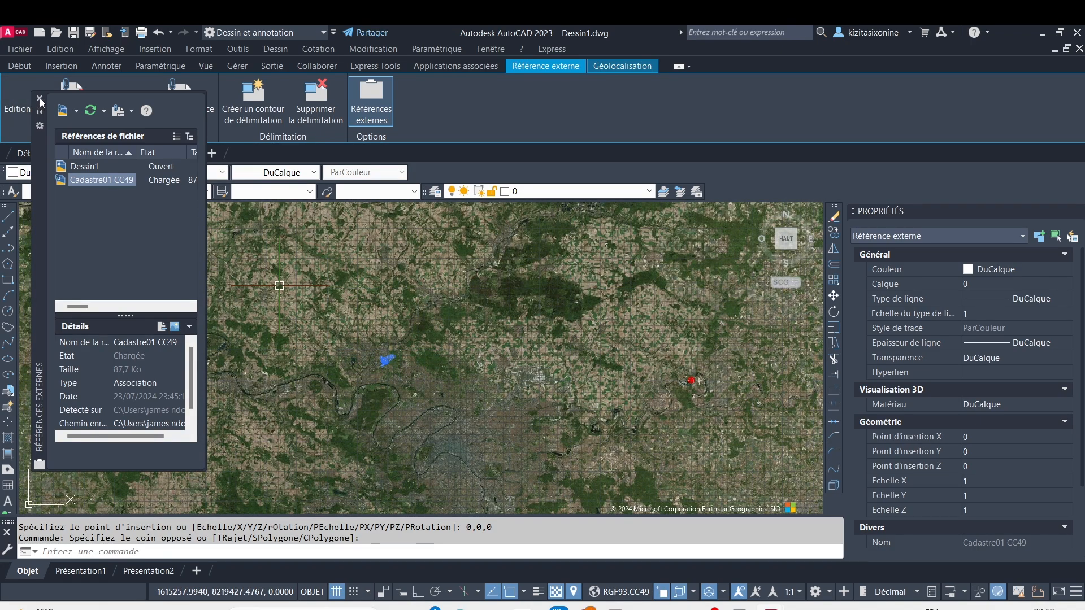
scroll(350, 365, "up", 8)
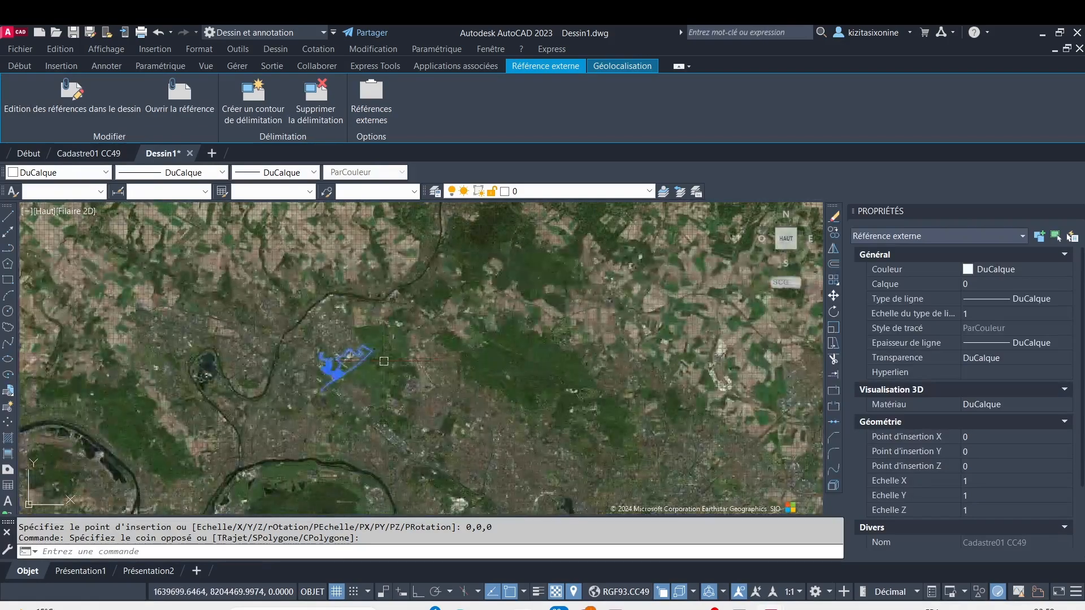
scroll(328, 368, "up", 4)
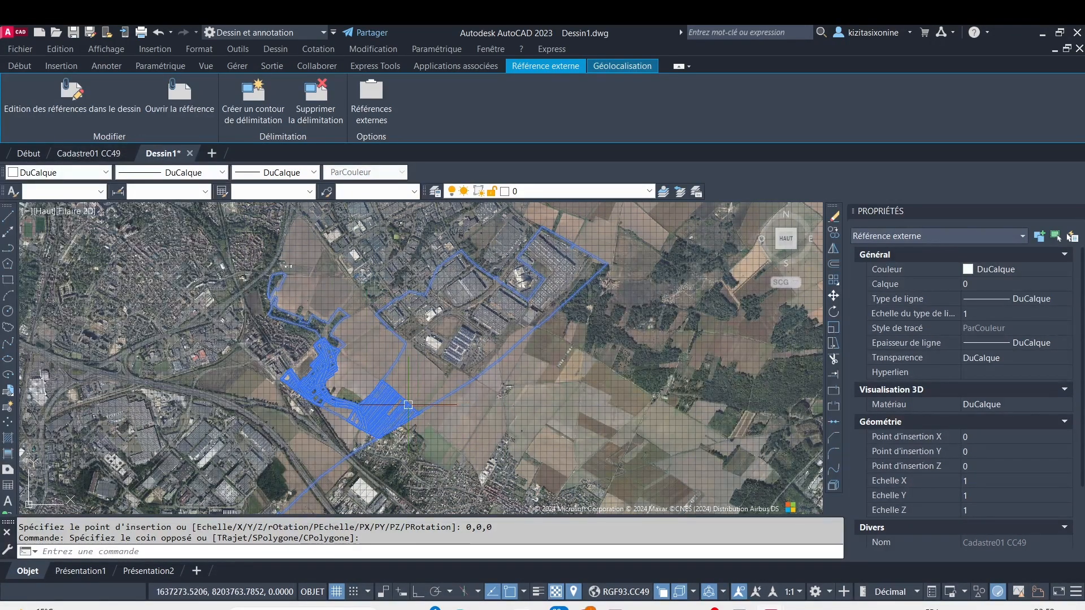
Step: Check the Cadastre01 CC49 drawing, then return to Dessin1 and turn off its grid display
left_click(97, 157)
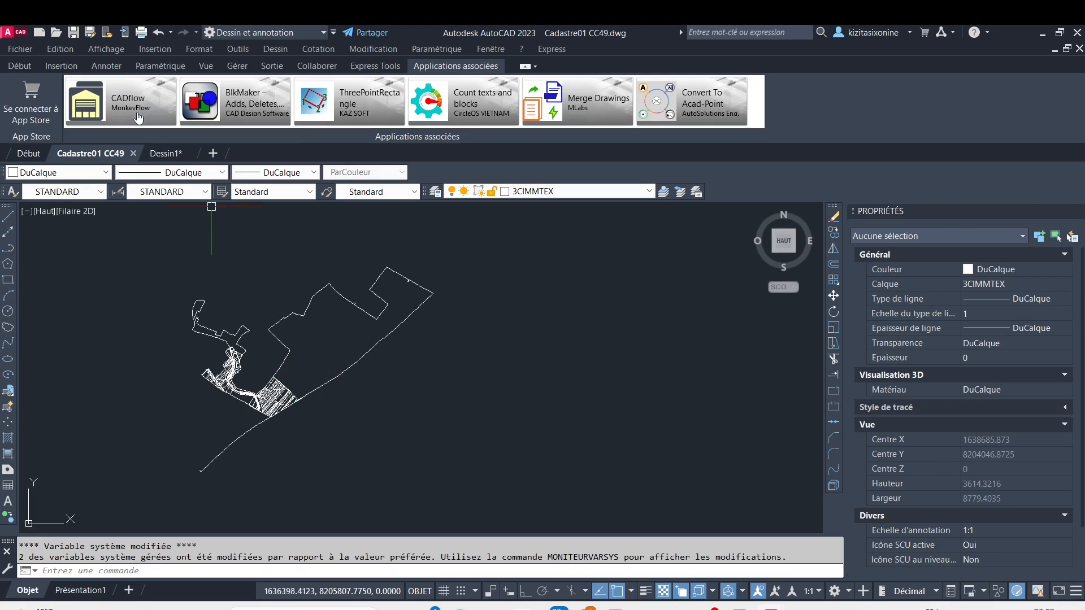
left_click(165, 152)
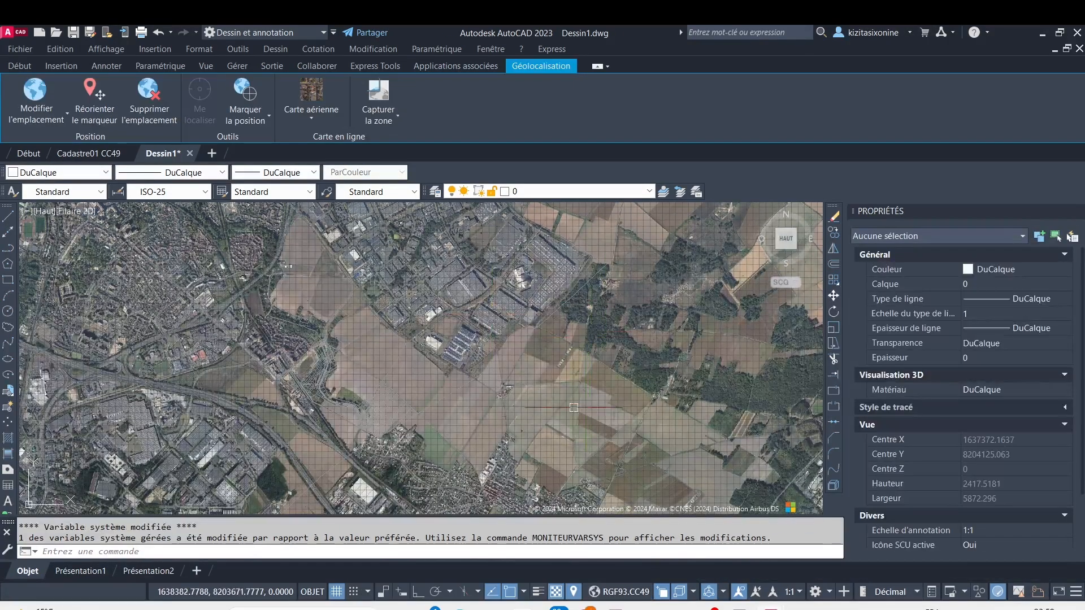
left_click(336, 591)
Step: Window-select the attached cadastral reference and inspect its position on the wider aerial map, then deselect it
scroll(346, 262, "down", 2)
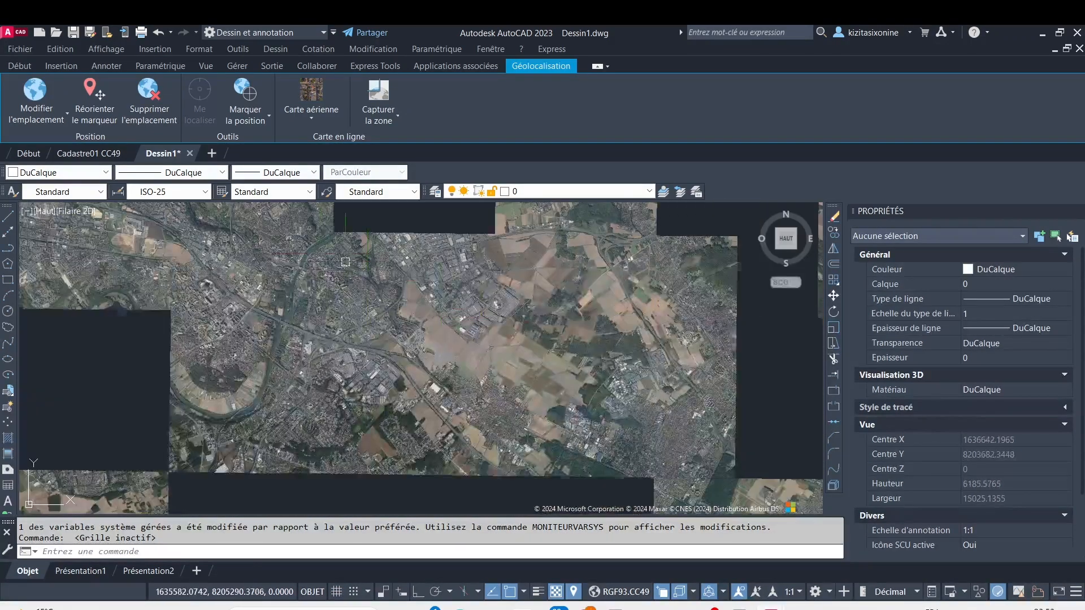
left_click(334, 257)
left_click(536, 404)
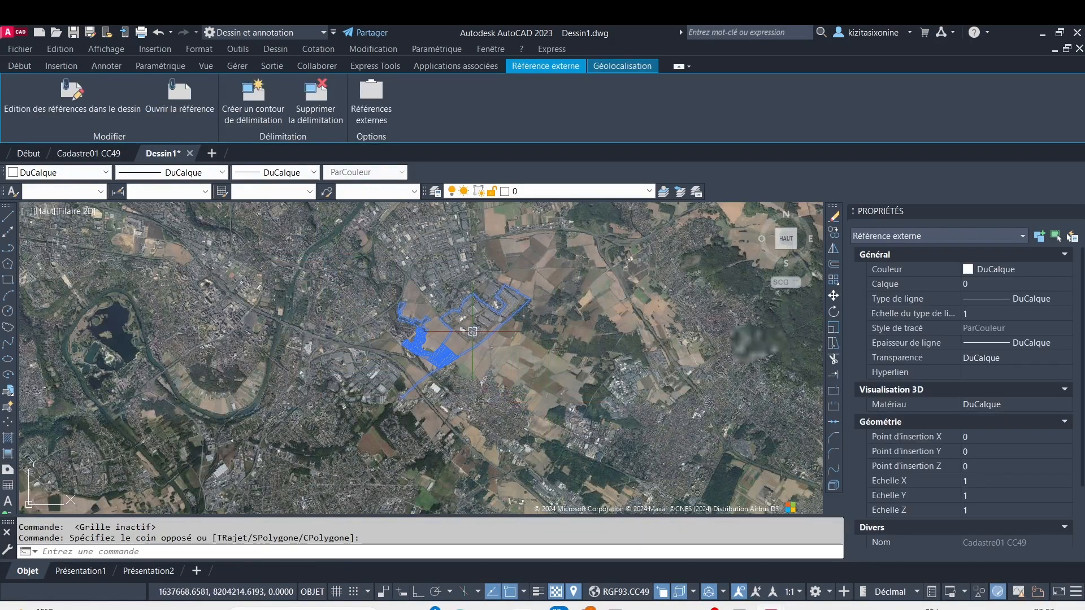
scroll(472, 332, "up", 4)
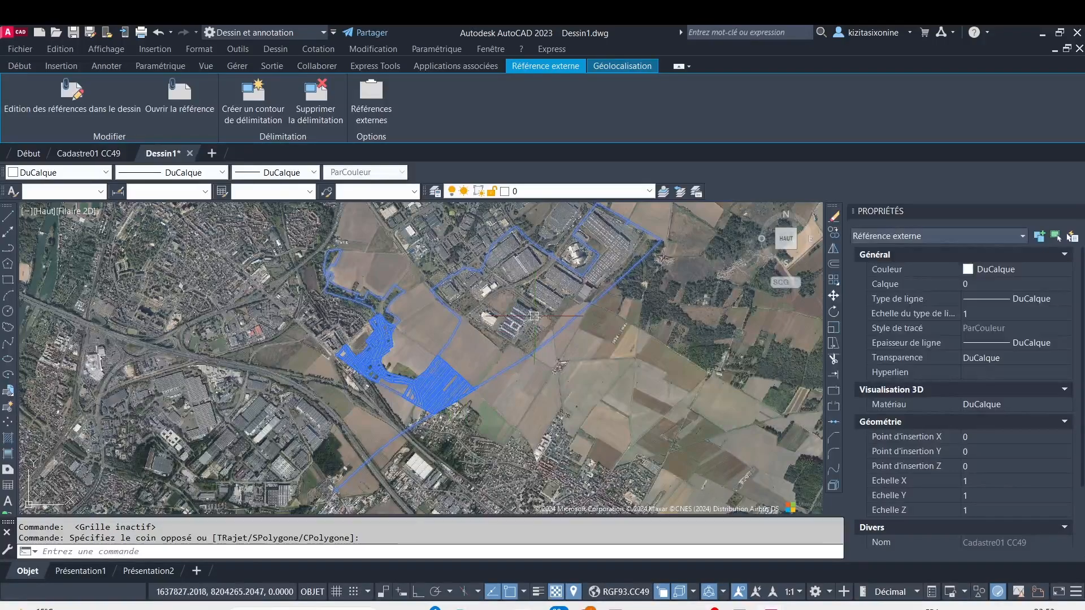
key("Escape")
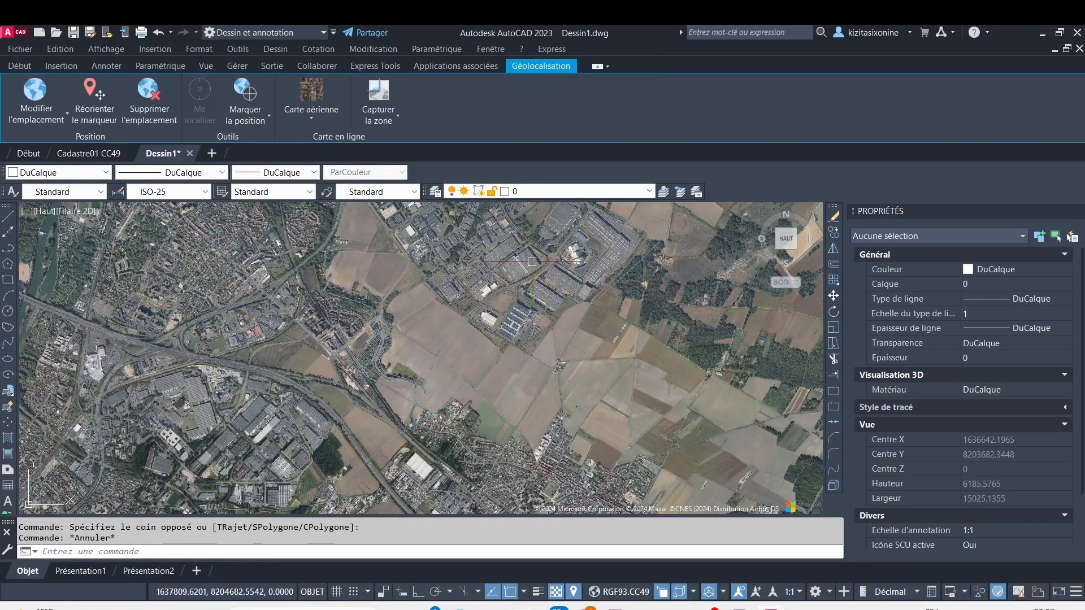
Step: Examine the industrial zone and the roof of the large L-shaped warehouse on the aerial map
scroll(532, 261, "up", 5)
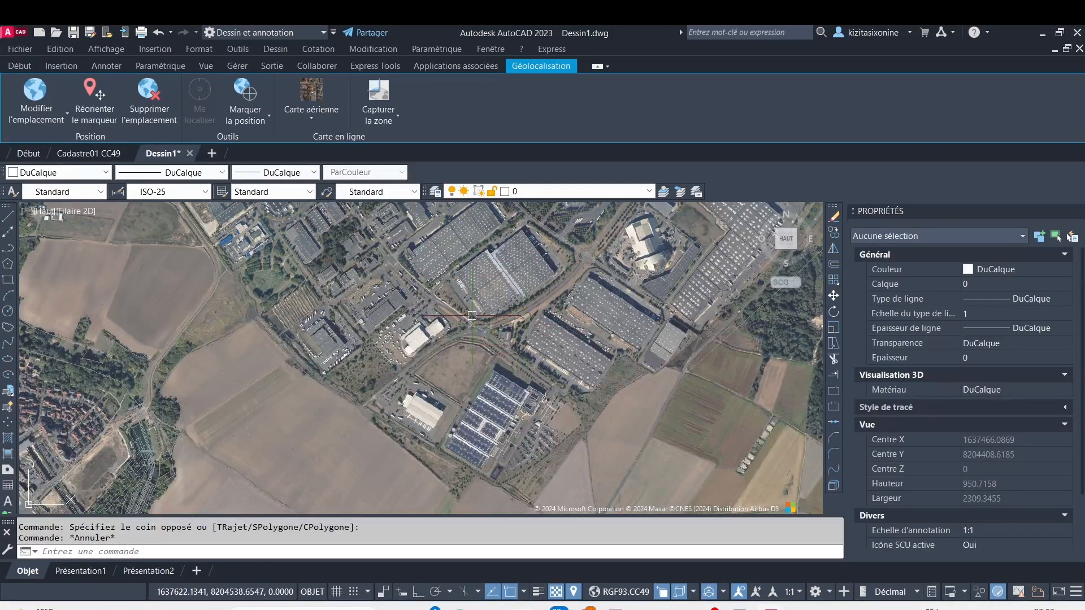
left_click(472, 298)
middle_click_drag(446, 322, 337, 429)
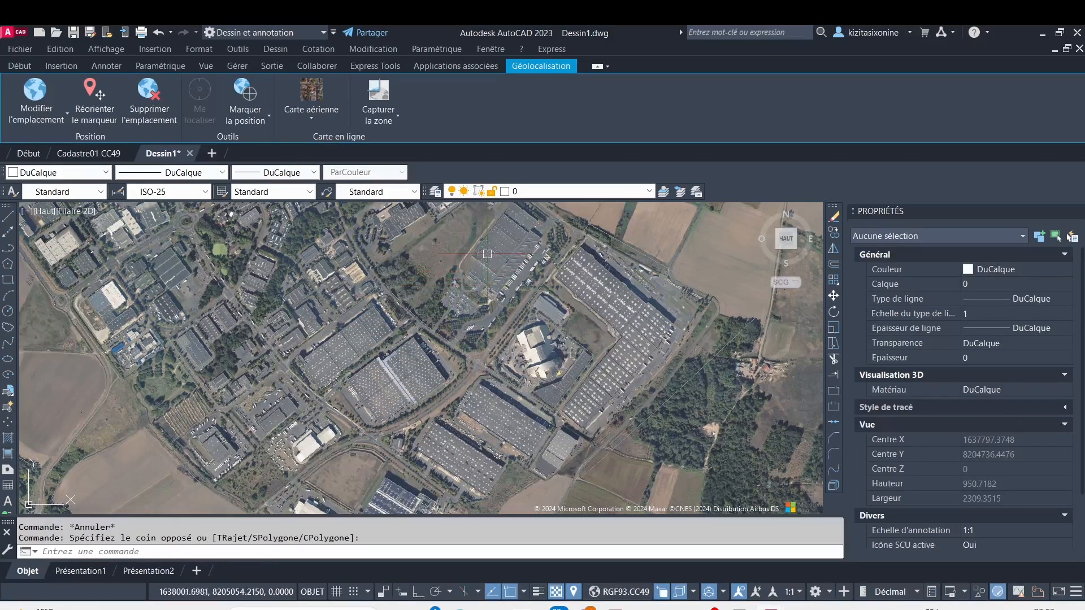
scroll(588, 288, "up", 2)
middle_click_drag(650, 274, 429, 360)
scroll(437, 361, "up", 4)
scroll(375, 345, "down", 4)
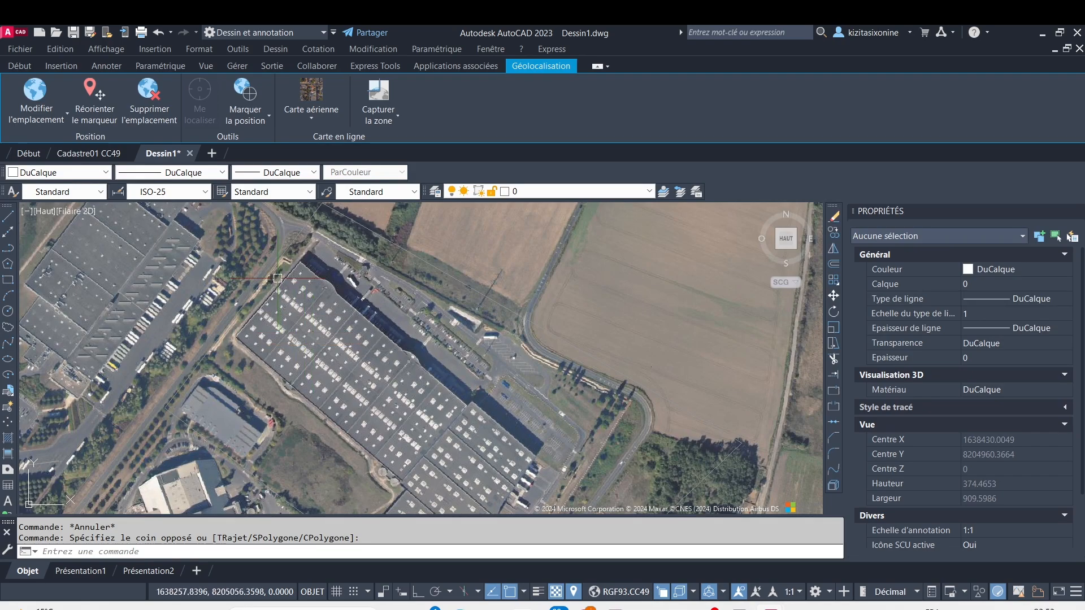
scroll(277, 272, "up", 4)
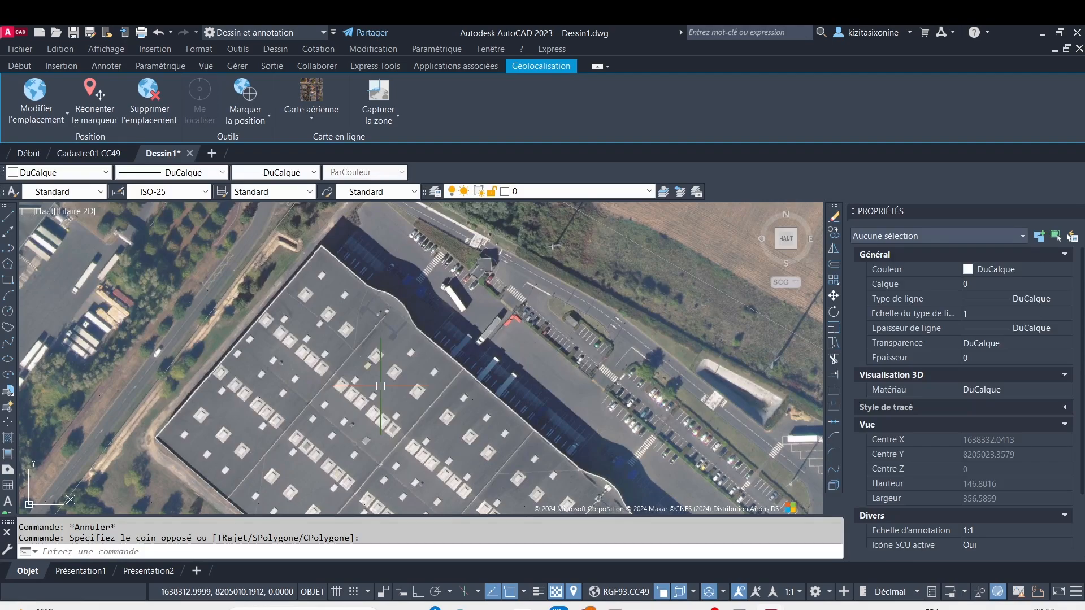
scroll(380, 386, "down", 4)
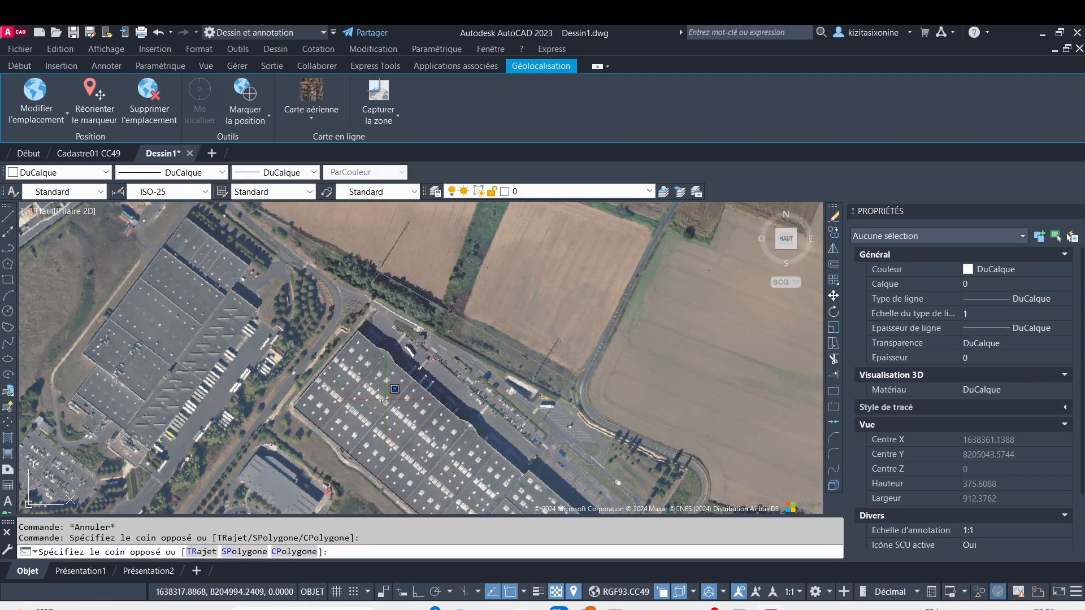
Step: Repeatedly select and deselect the cadastral reference to compare its outline with the warehouse area on the aerial map
scroll(382, 403, "down", 3)
left_click(260, 339)
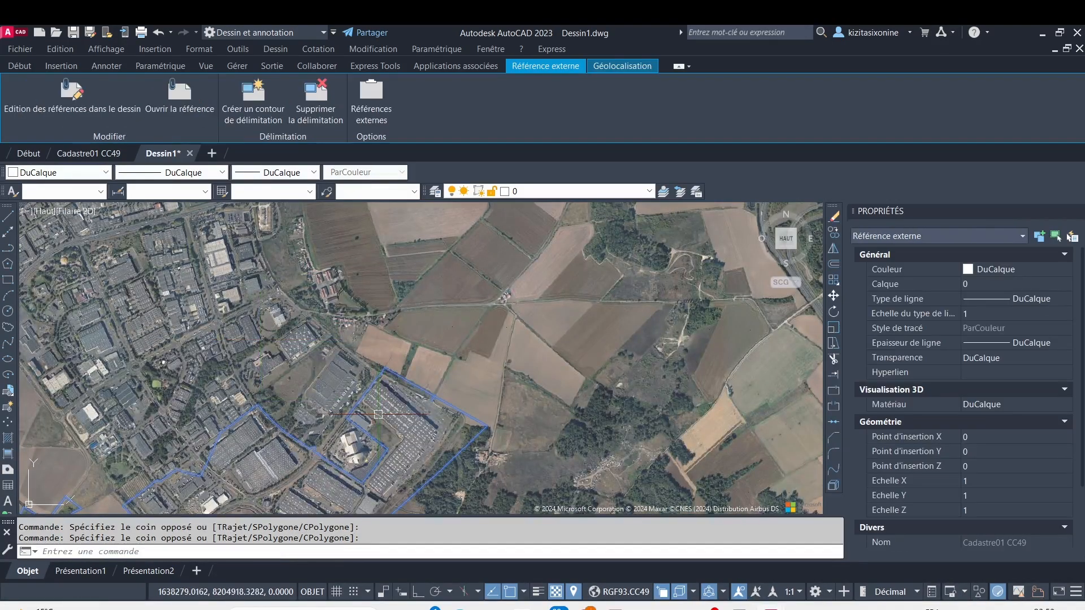
middle_click_drag(457, 360, 510, 245)
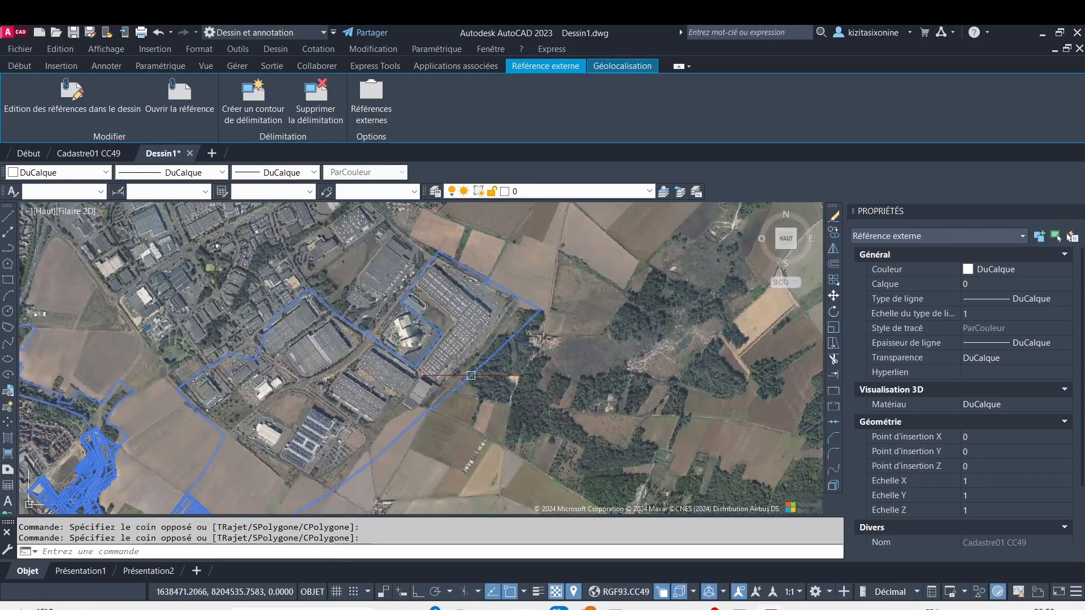
key("Escape")
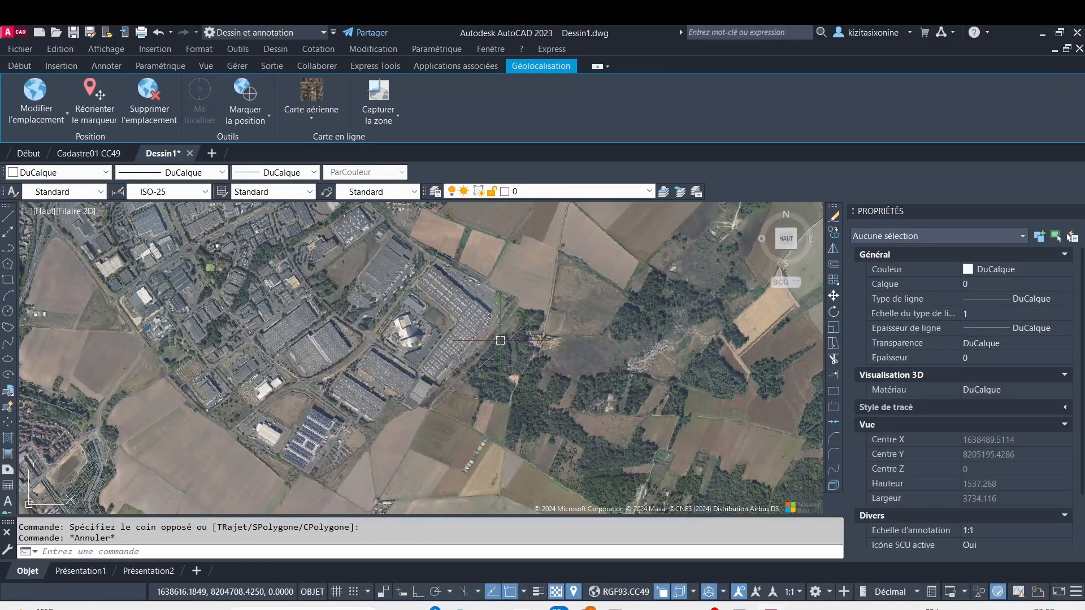
left_click(500, 347)
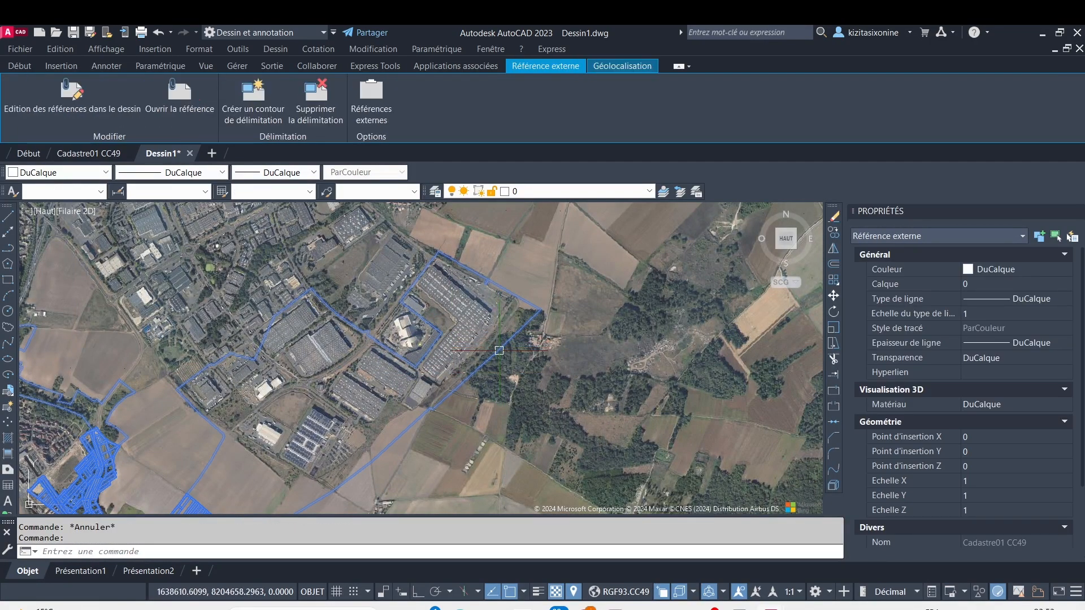
key("Escape")
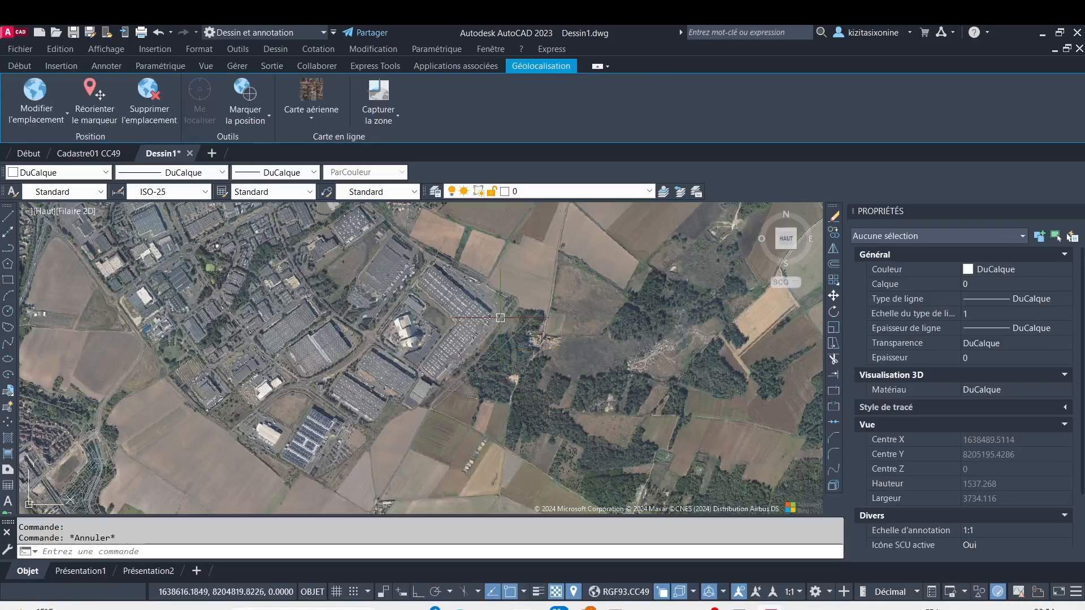
left_click(513, 335)
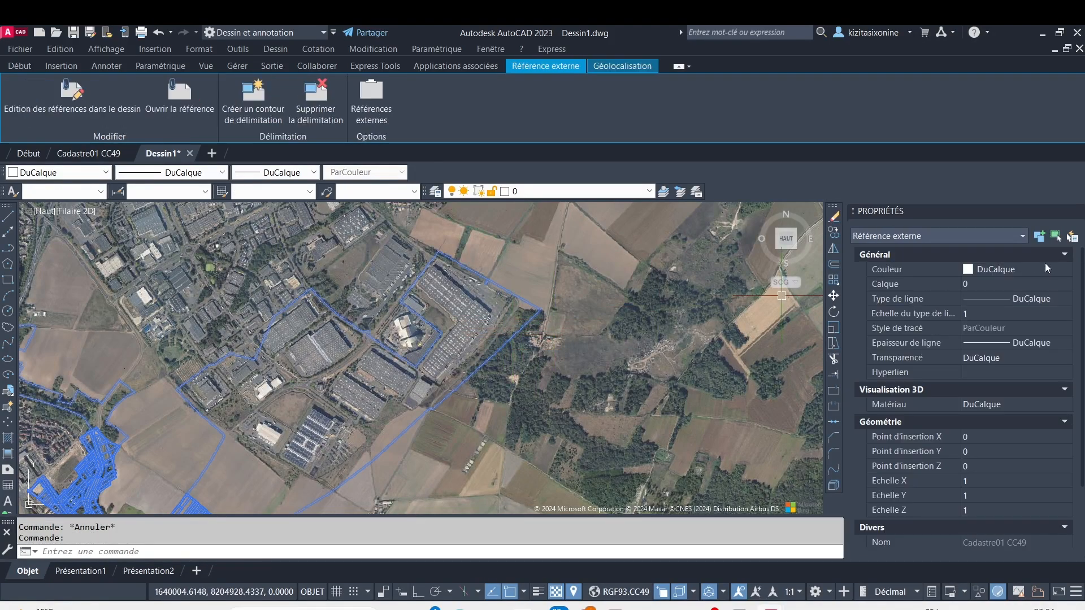
key("Escape")
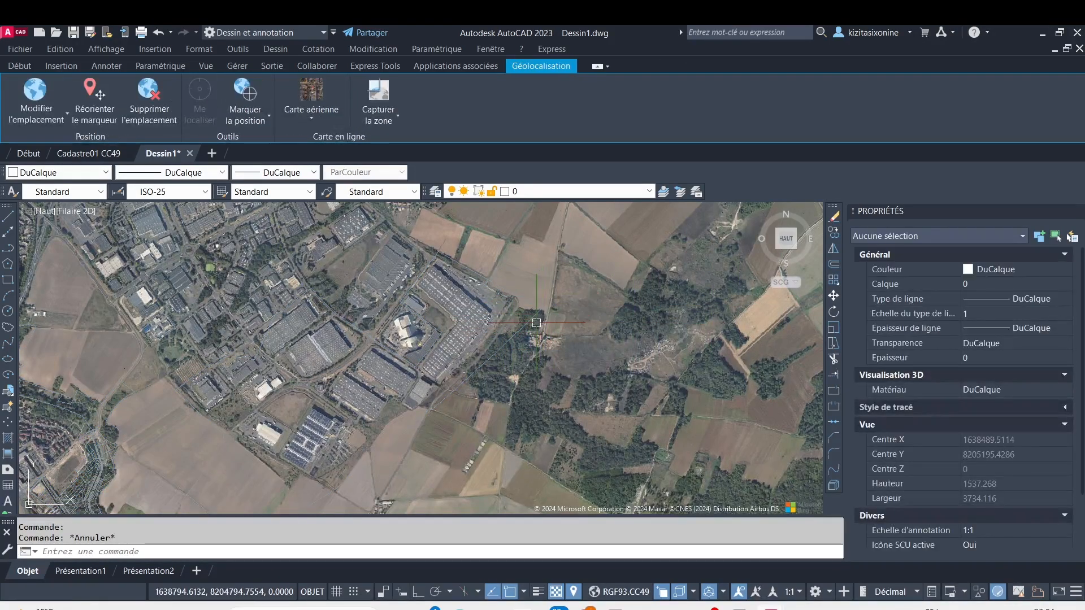
Step: Set the attached cadastral reference's color to Rouge in Dessin1 and reselect it to check the property
left_click(535, 318)
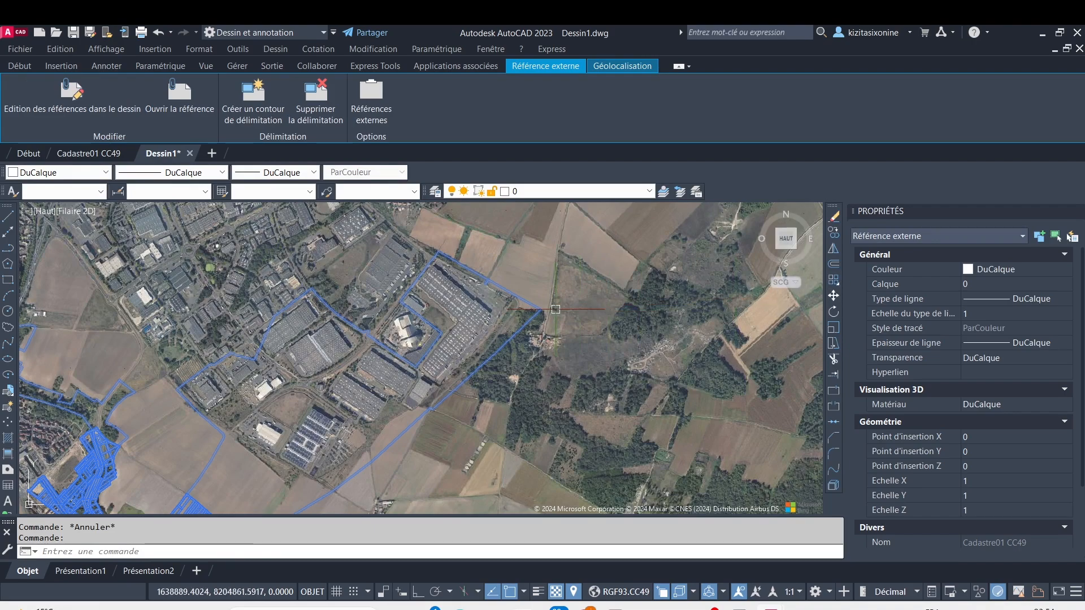
left_click(1024, 269)
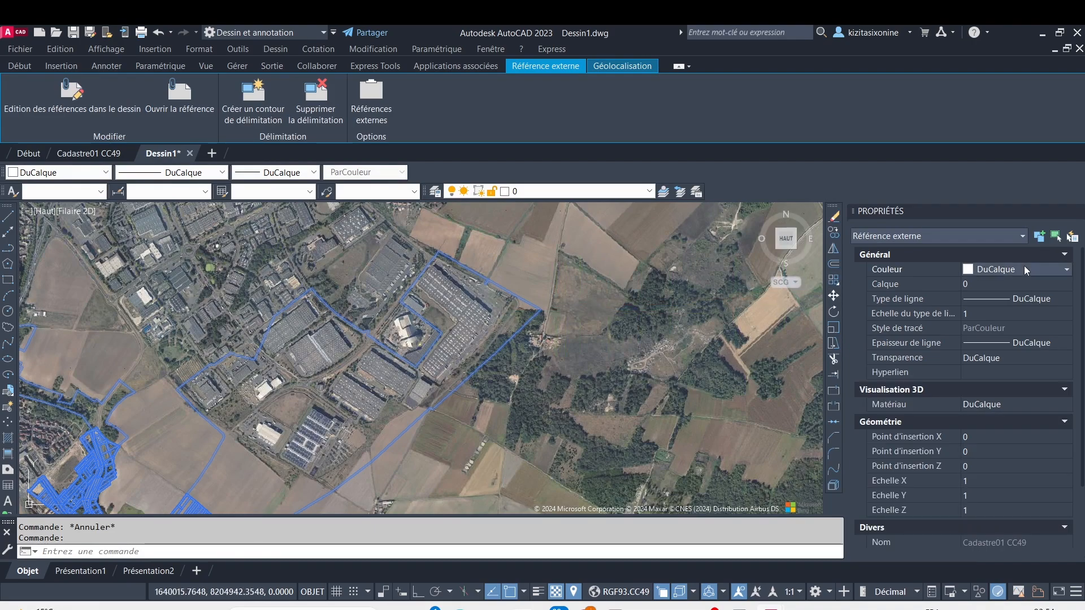
left_click(1064, 269)
left_click(1001, 307)
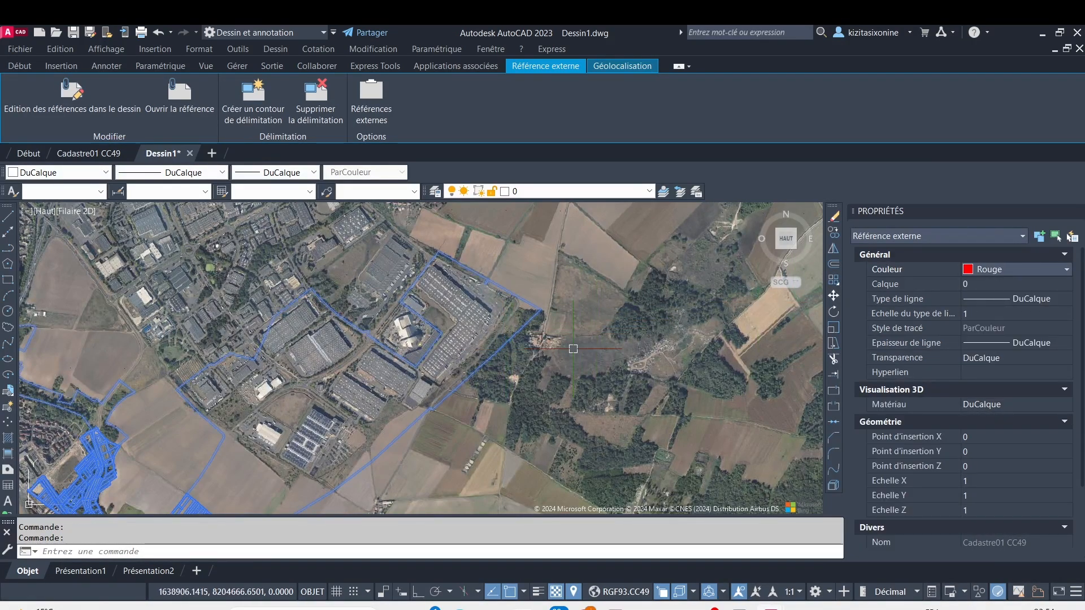
left_click(582, 349)
key("Escape")
key("Escape")
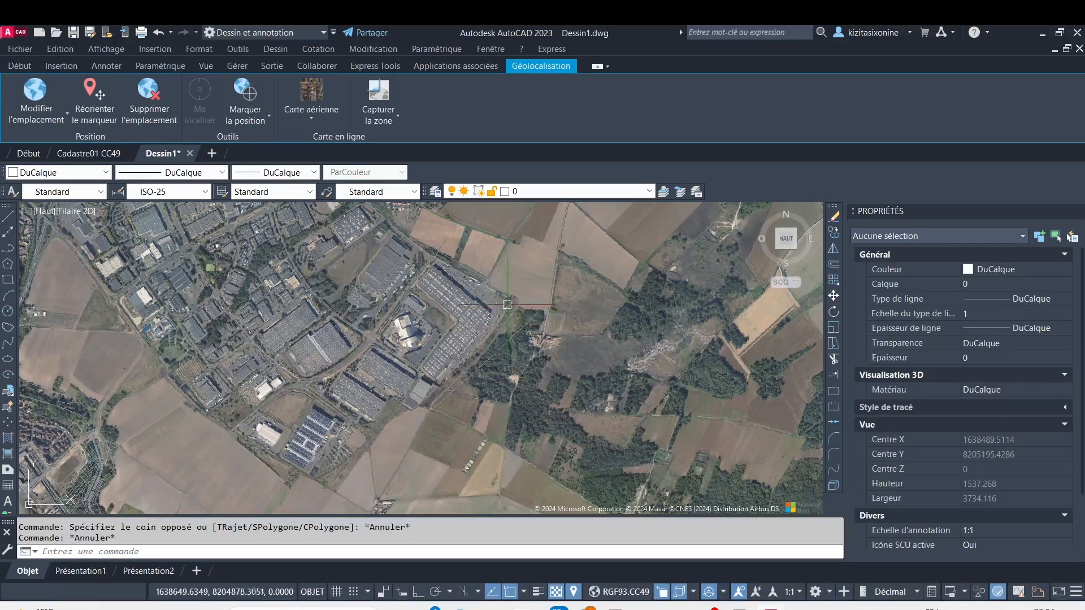
left_click(508, 339)
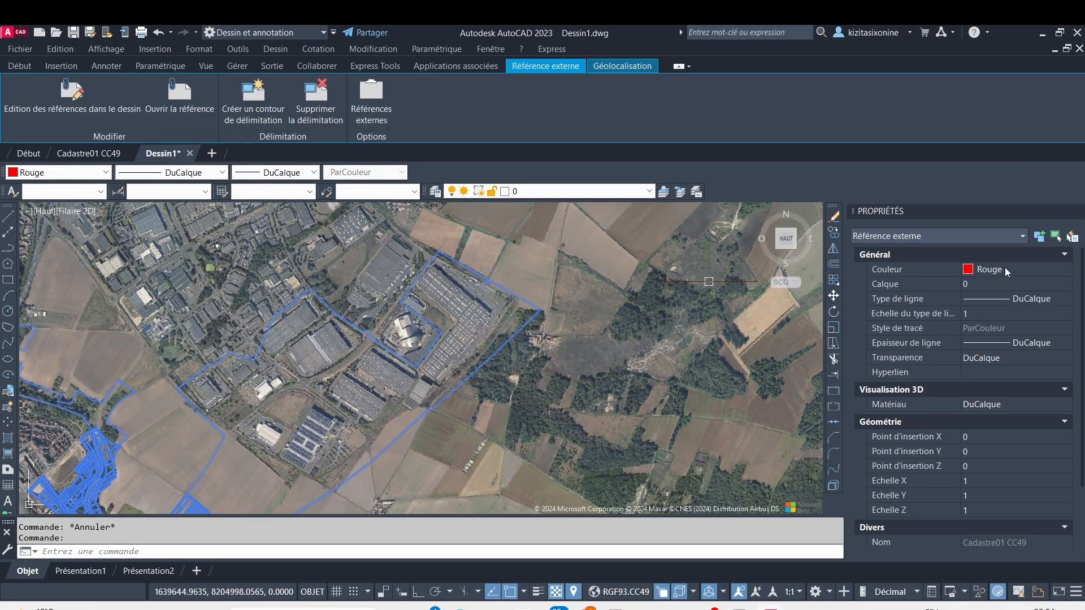
key("Escape")
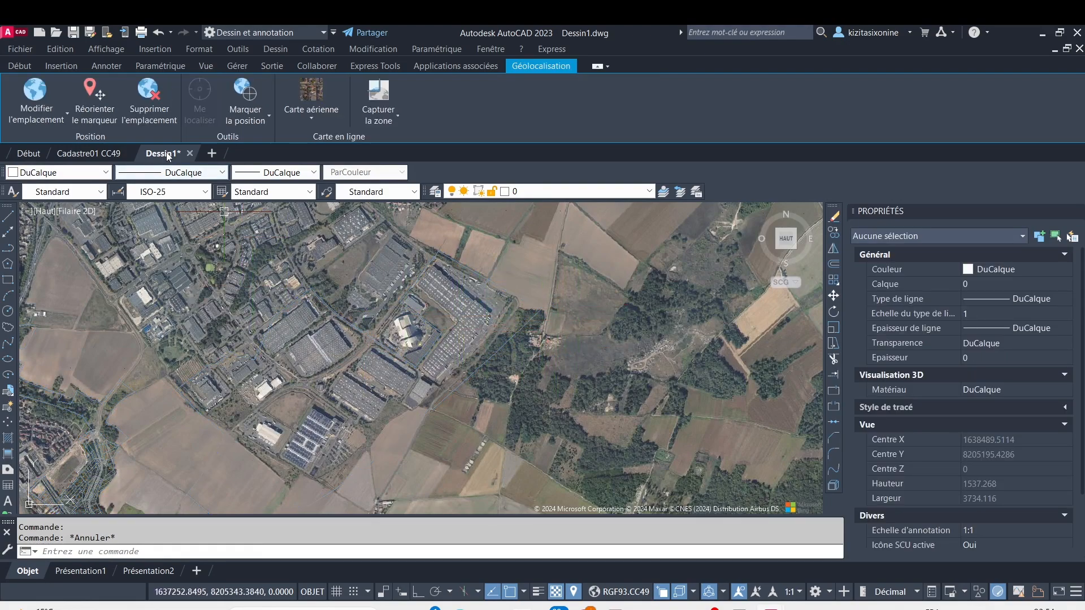
Step: In the Cadastre01 CC49 drawing, select all the cadastral objects, set their color to Rouge and clear the selection
left_click(84, 154)
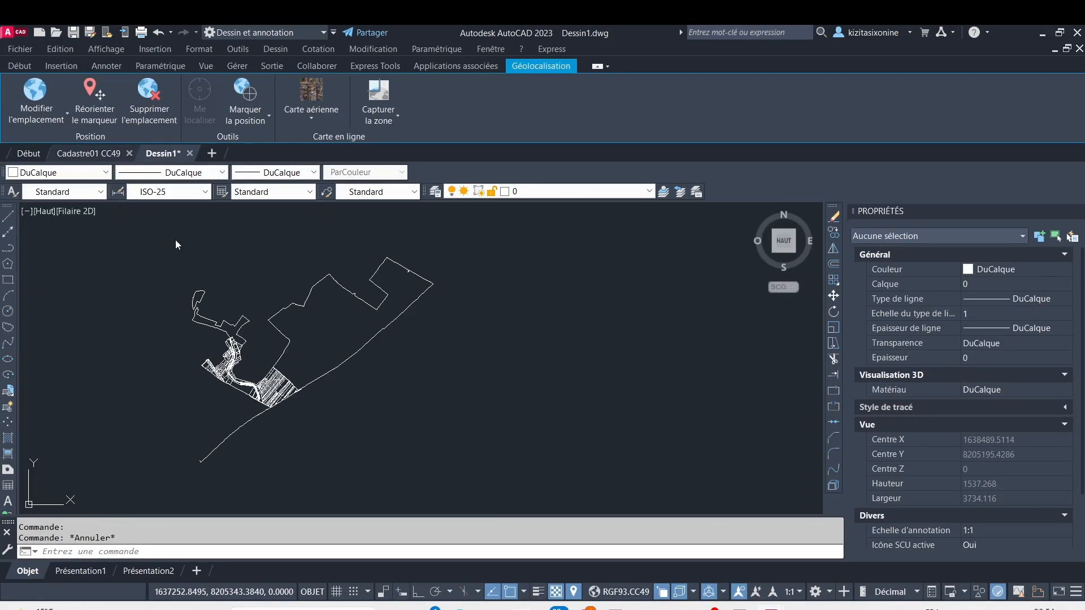
left_click(228, 351)
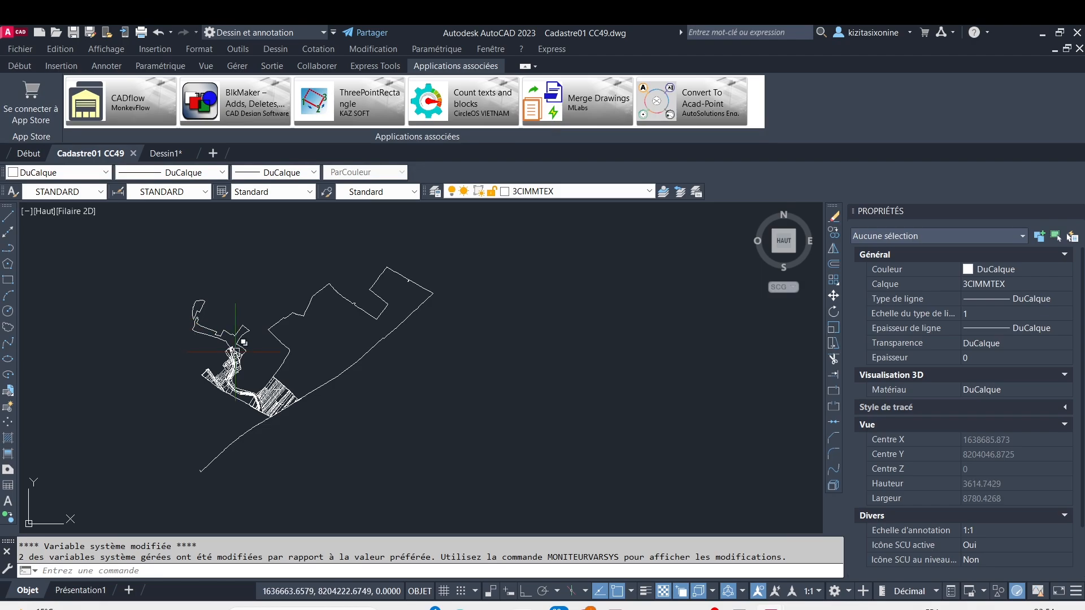
left_click(487, 376)
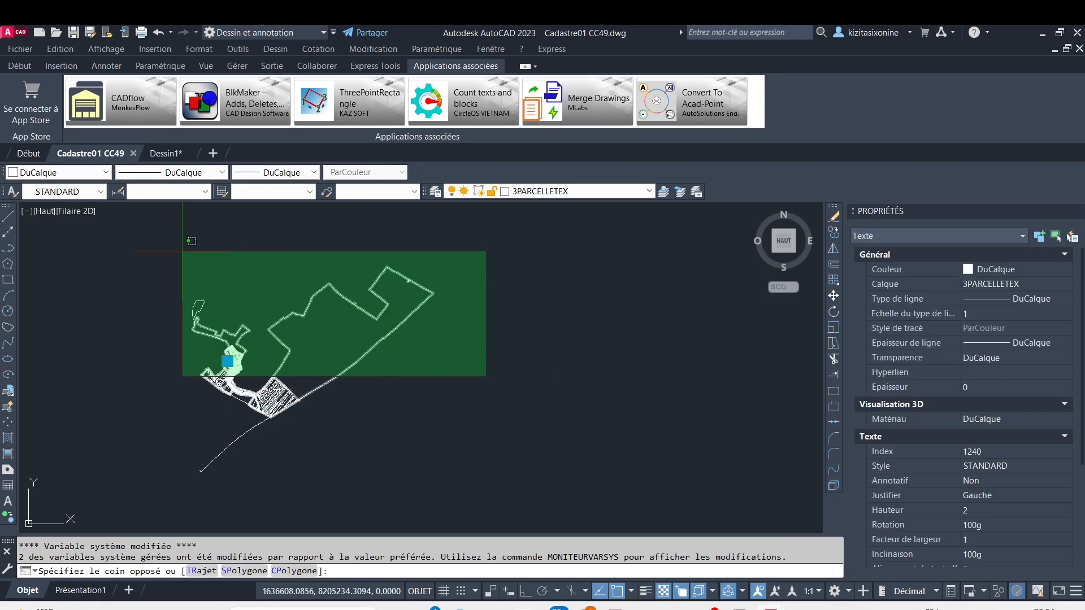
left_click(164, 246)
left_click(98, 236)
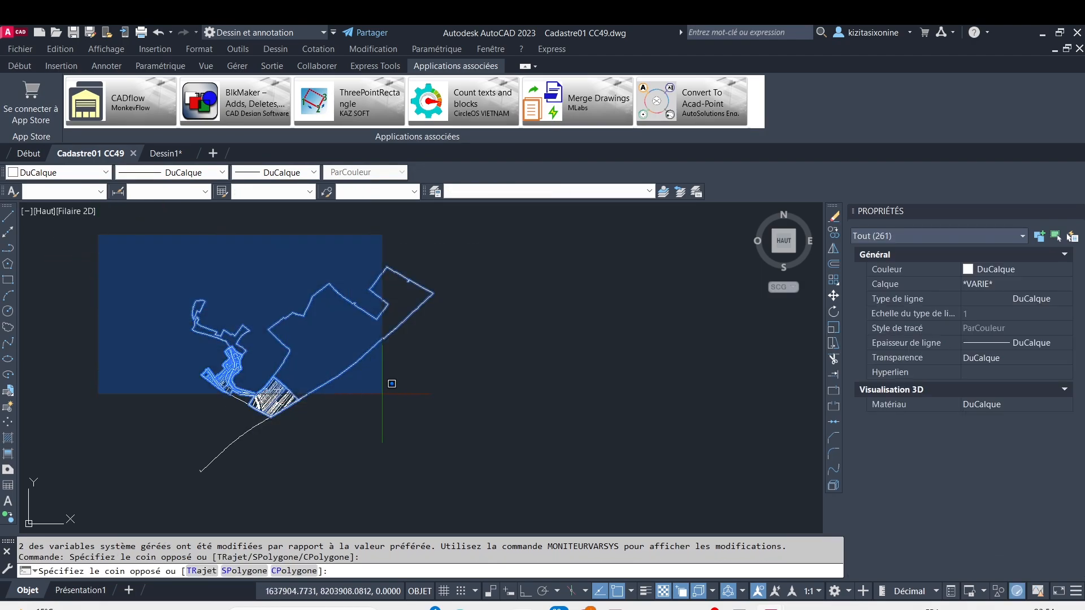
left_click(464, 471)
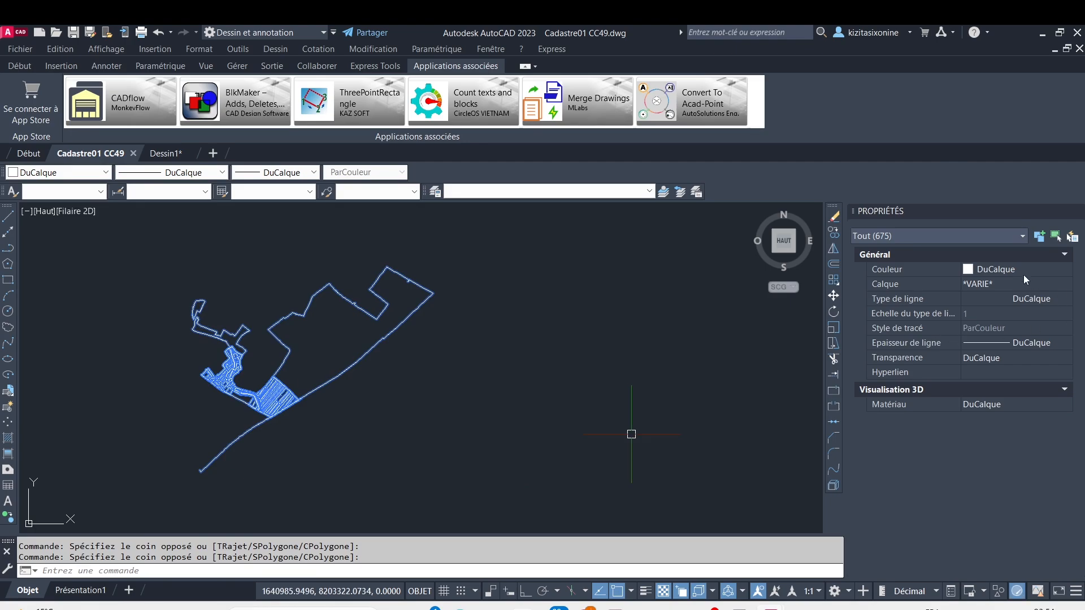
left_click(1064, 270)
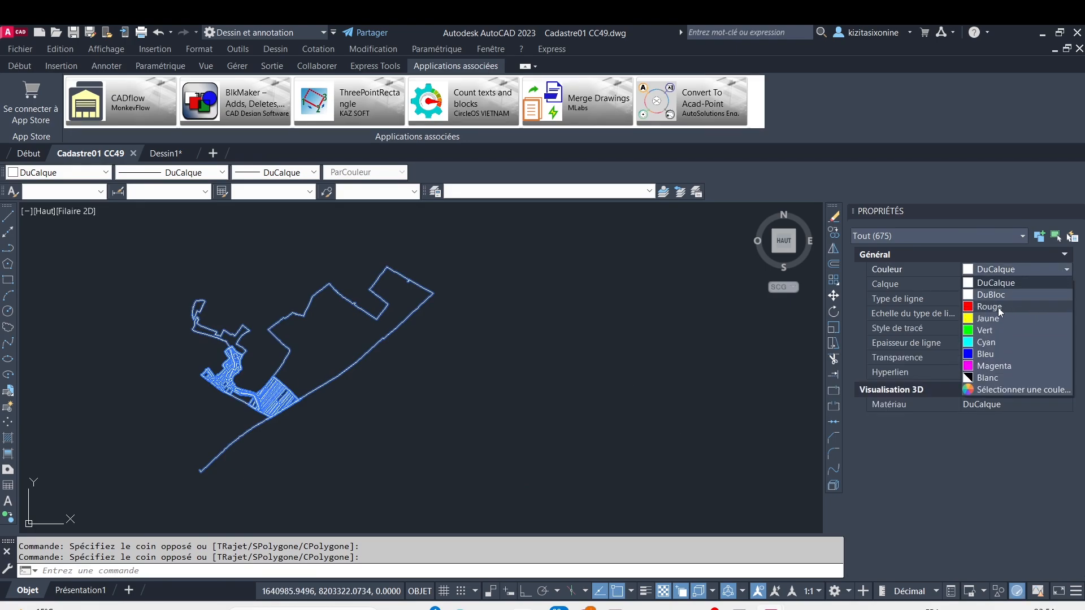
left_click(989, 307)
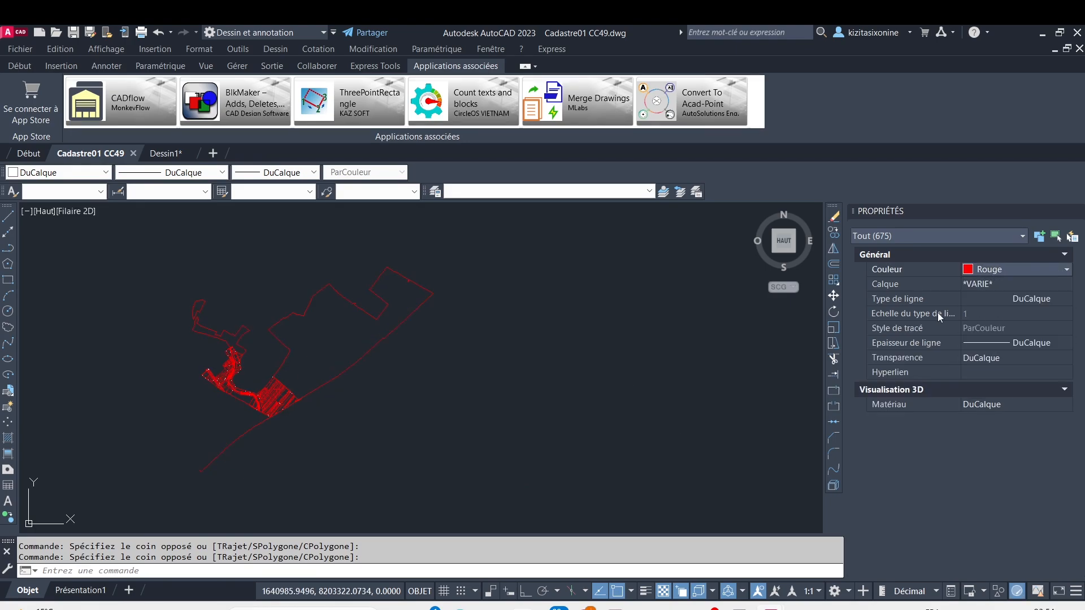
left_click(486, 335)
key("Escape")
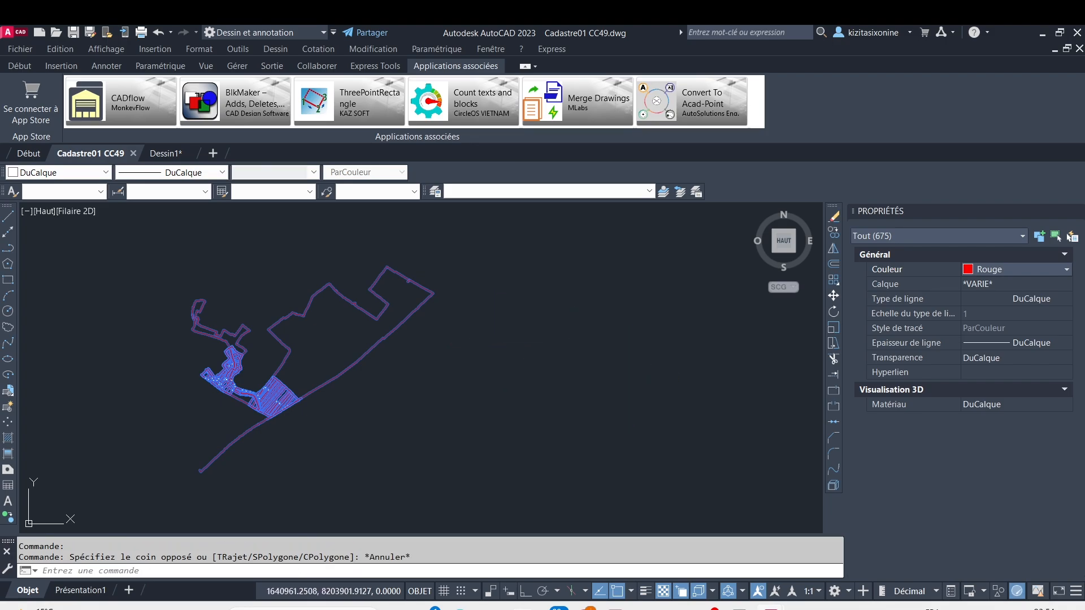
key("Escape")
Step: Save the Cadastre01 CC49 drawing and return to Dessin1
key("ctrl+s")
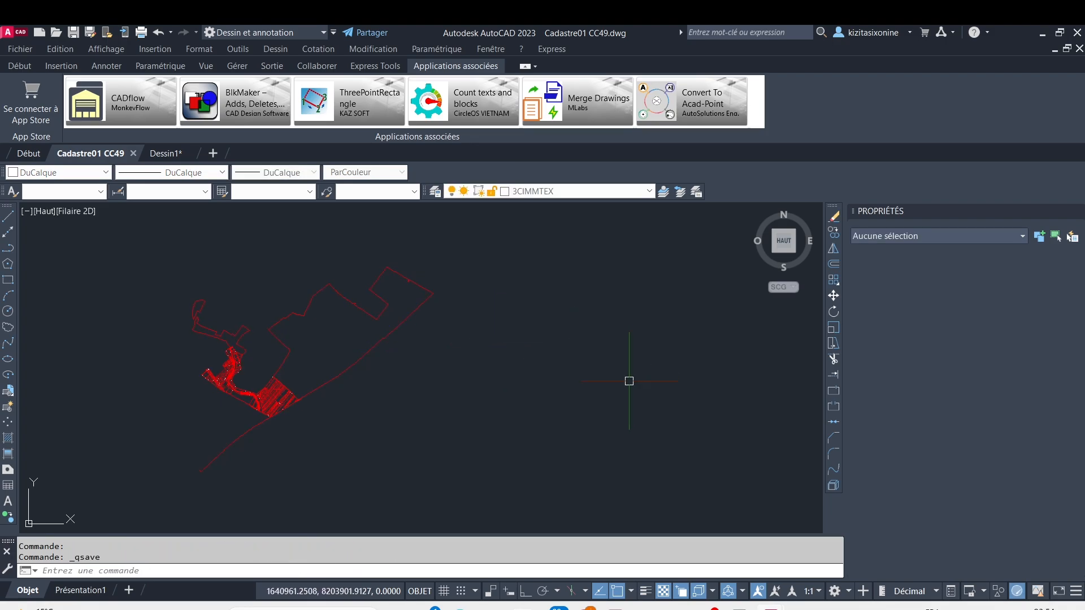
left_click(169, 155)
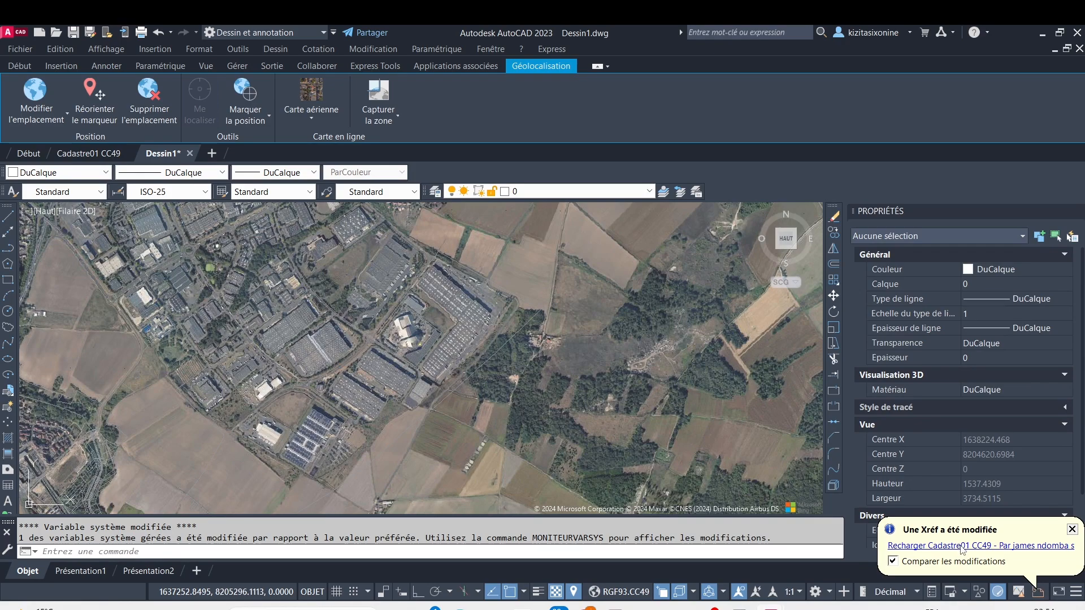
Step: Reload the modified external reference Cadastre01 CC49 and close the xref comparison
left_click(962, 547)
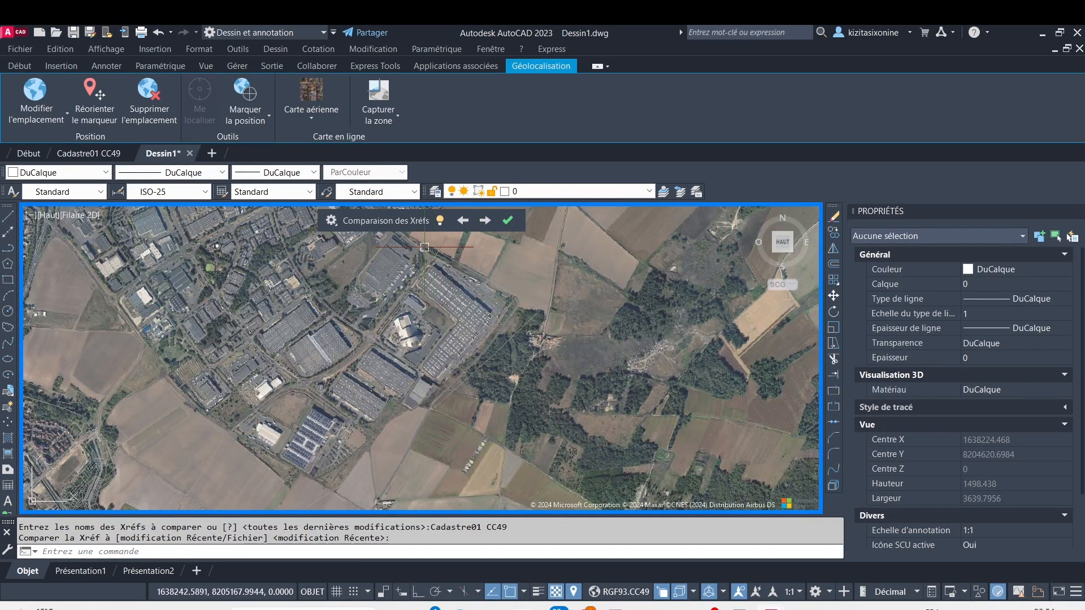
left_click(507, 220)
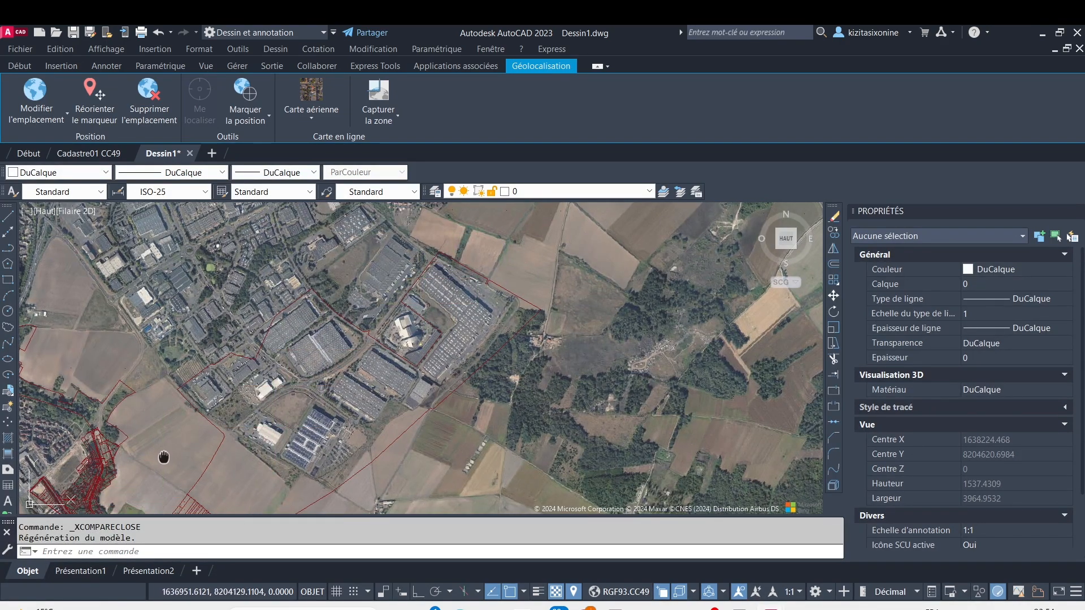
Step: Examine how the reloaded red cadastral outline shows up over the industrial buildings on the aerial map
middle_click_drag(159, 452, 268, 369)
scroll(271, 373, "up", 3)
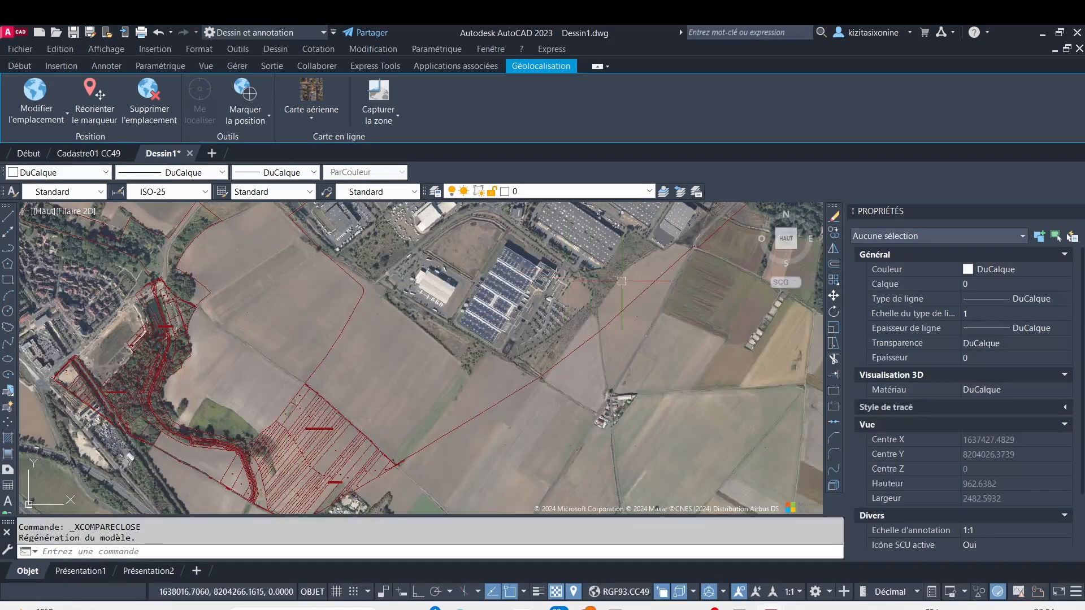
middle_click_drag(626, 277, 606, 325)
scroll(606, 325, "up", 4)
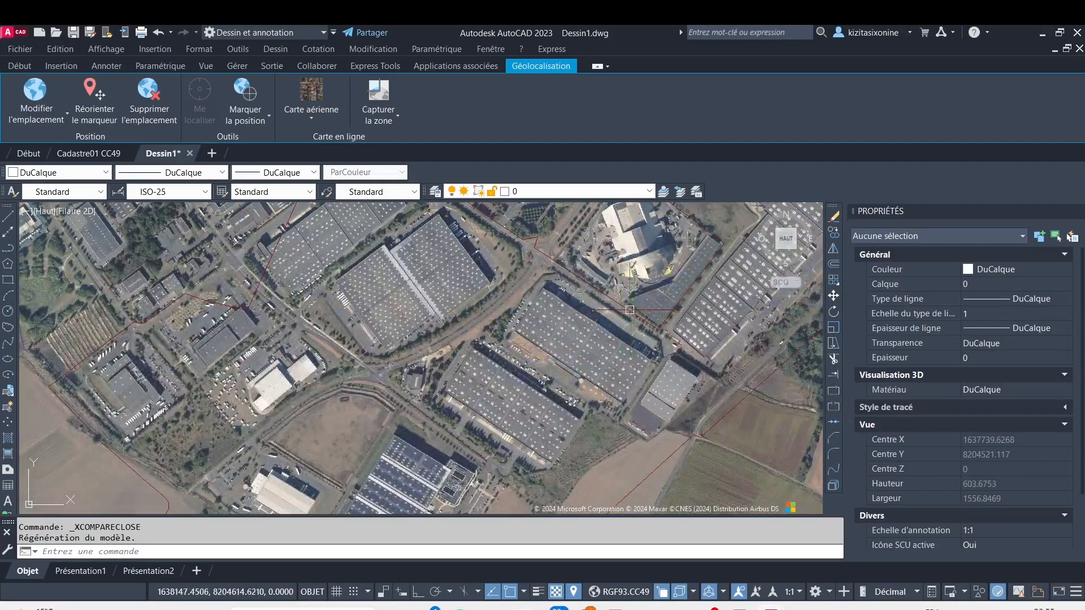
scroll(629, 310, "up", 2)
left_click(629, 309)
scroll(636, 339, "down", 3)
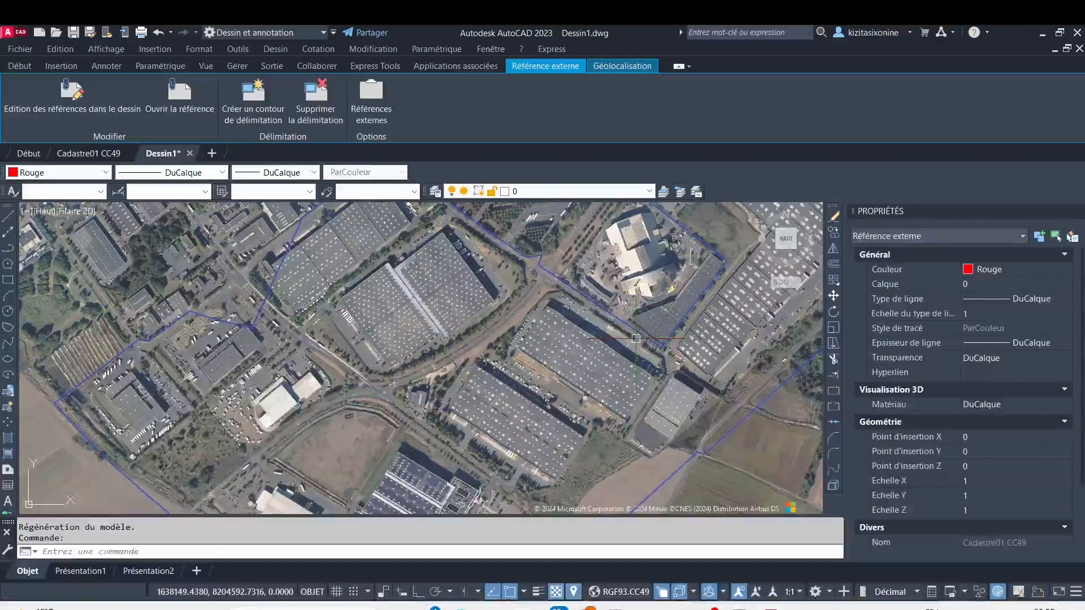
key("ctrl+z")
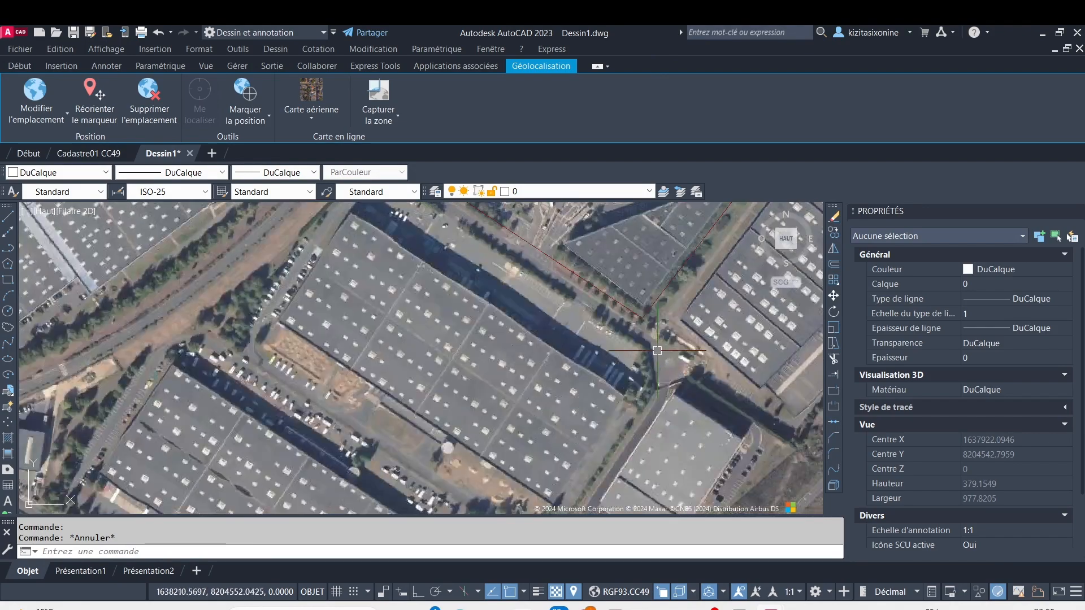
scroll(640, 325, "up", 2)
left_click(640, 315)
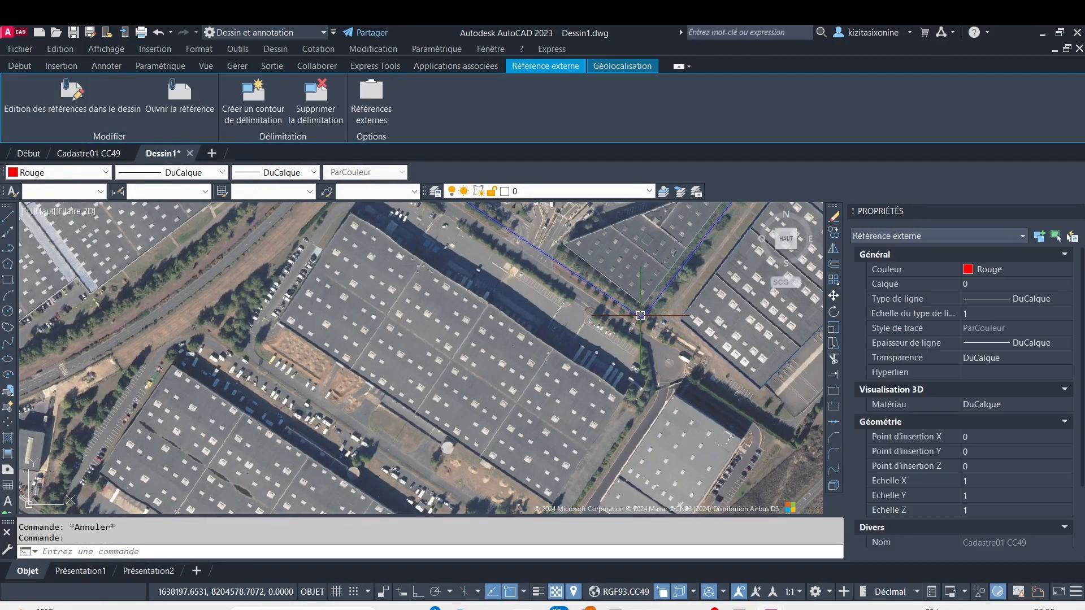
Step: In the Cadastre01 CC49 drawing, set the lineweight of all objects to 1.00 mm
left_click(80, 151)
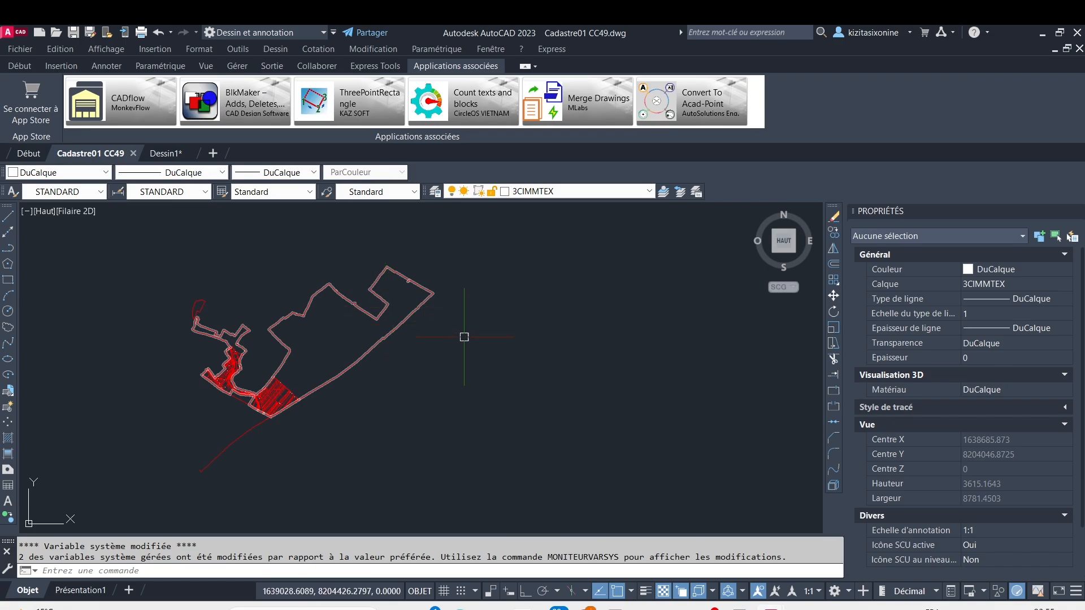
left_click(138, 249)
left_click(502, 482)
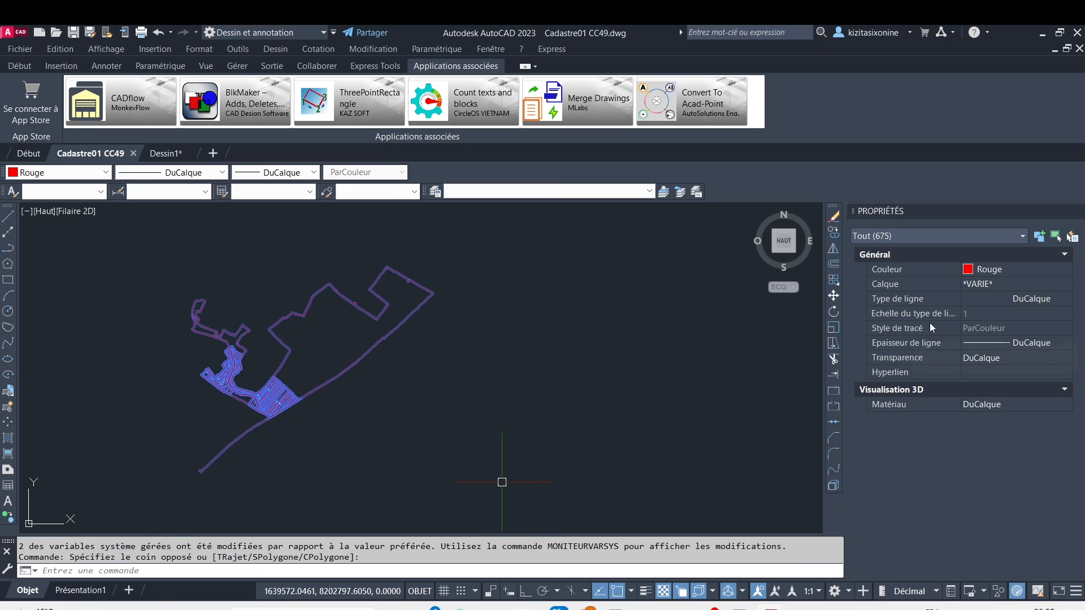
left_click(991, 342)
left_click(1066, 342)
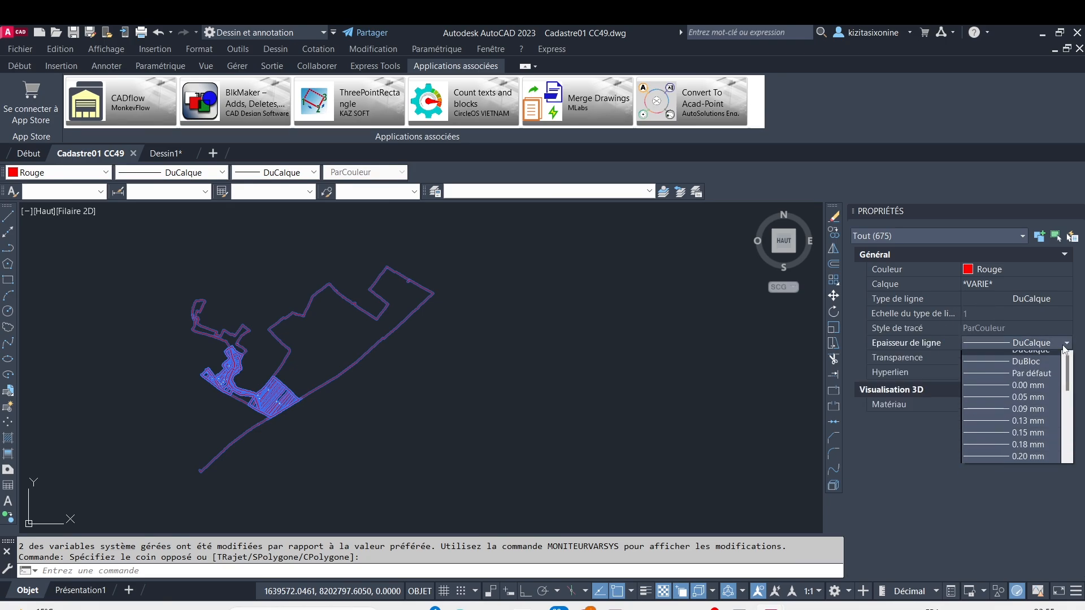
scroll(1016, 398, "down", 6)
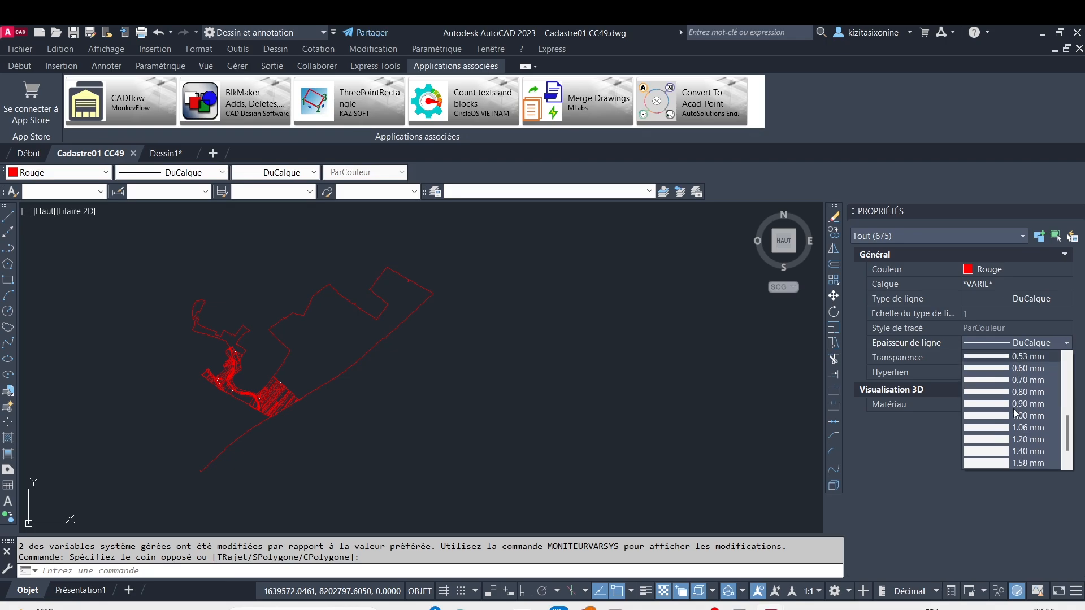
scroll(1006, 408, "up", 2)
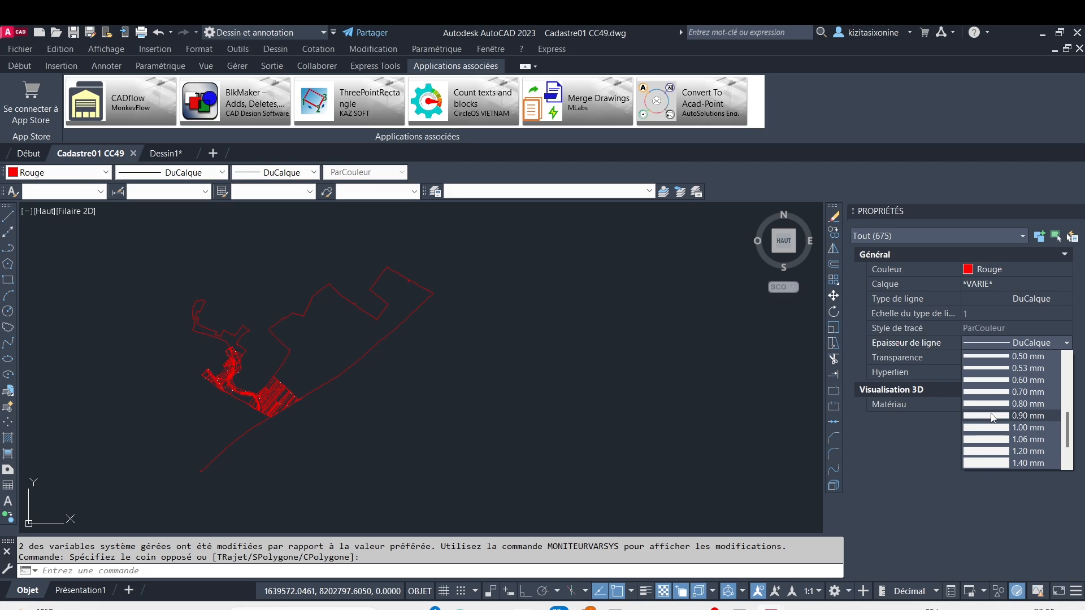
left_click(995, 428)
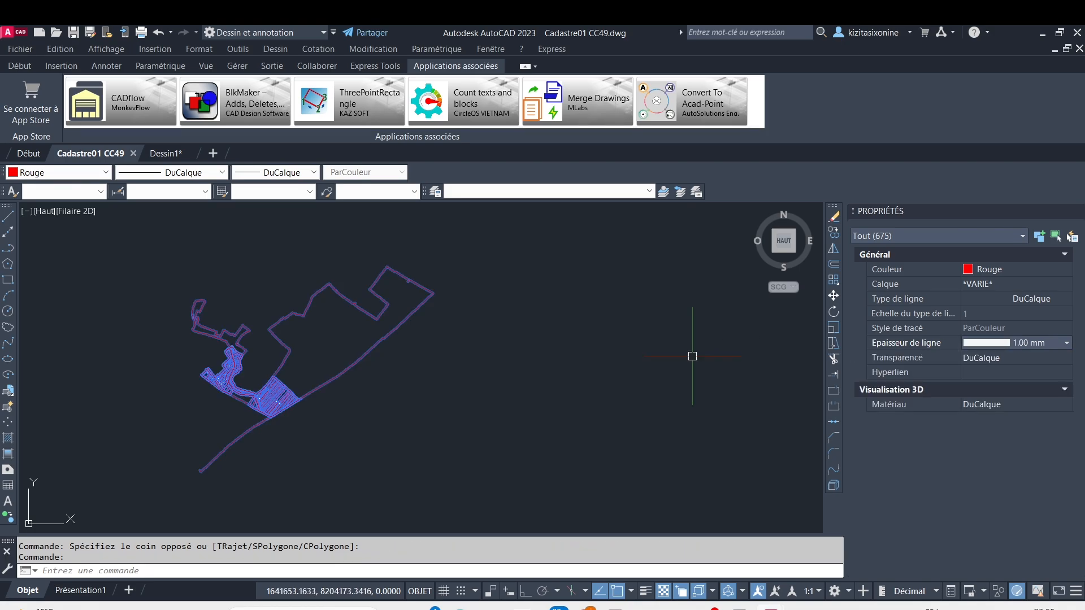
key("Escape")
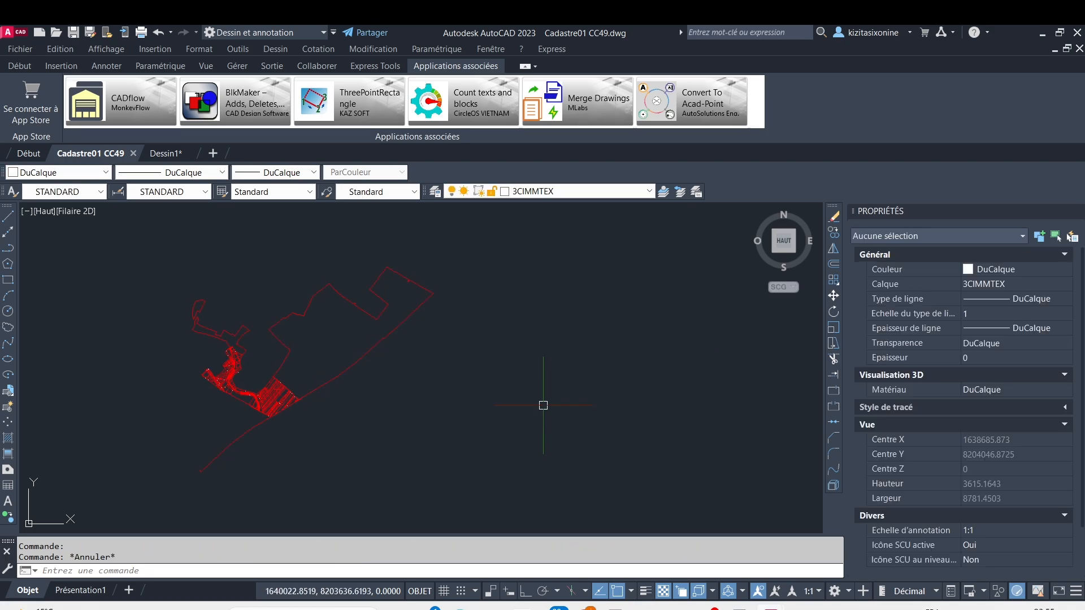
Step: Save the Cadastre01 CC49 drawing and reload it as an xref in Dessin1, closing the comparison
key("ctrl+s")
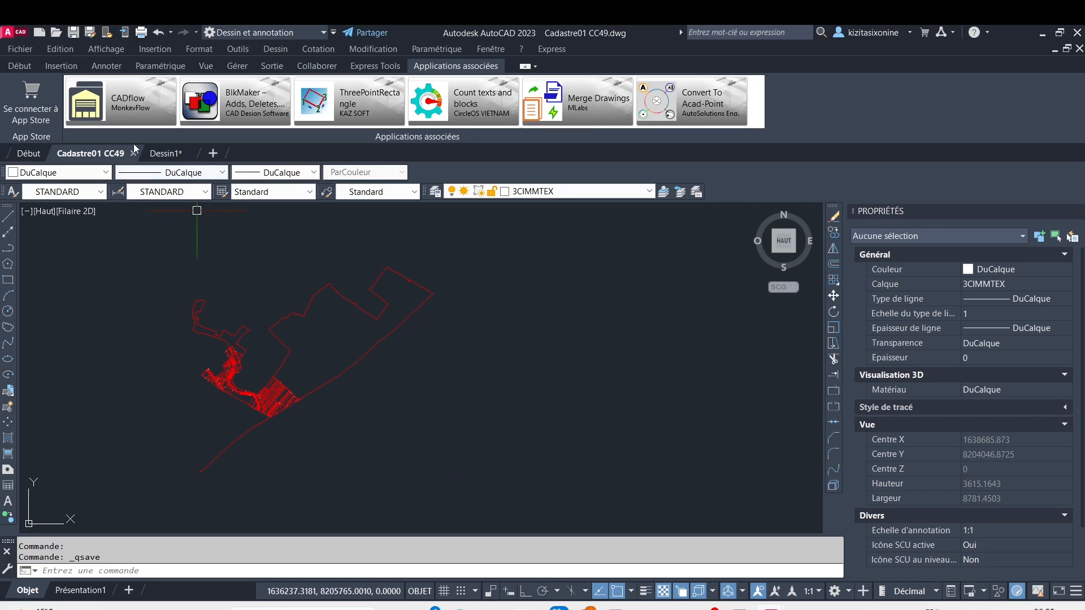
left_click(159, 154)
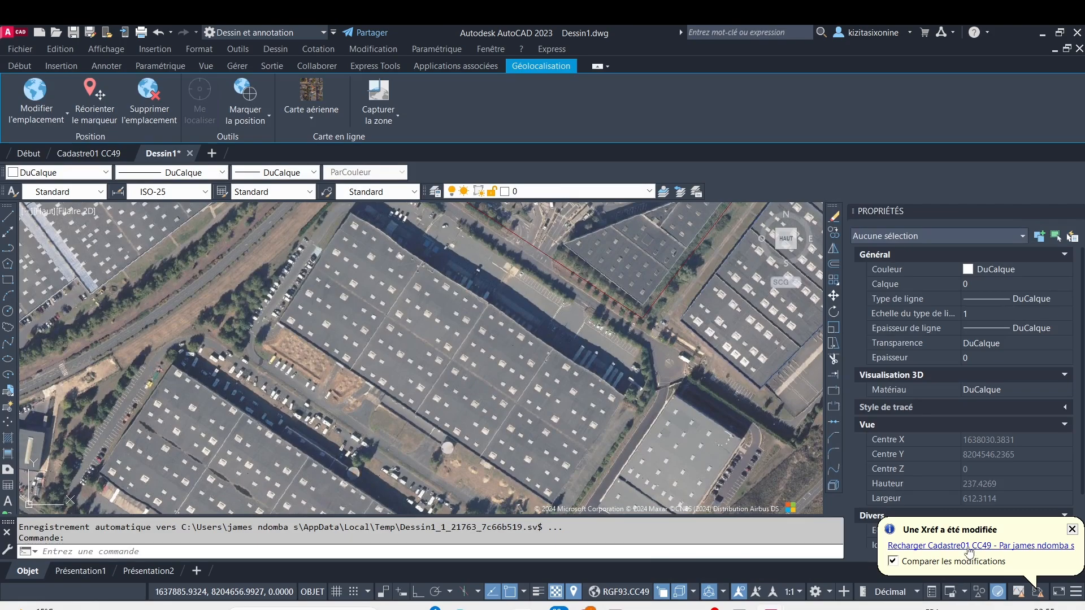
left_click(968, 546)
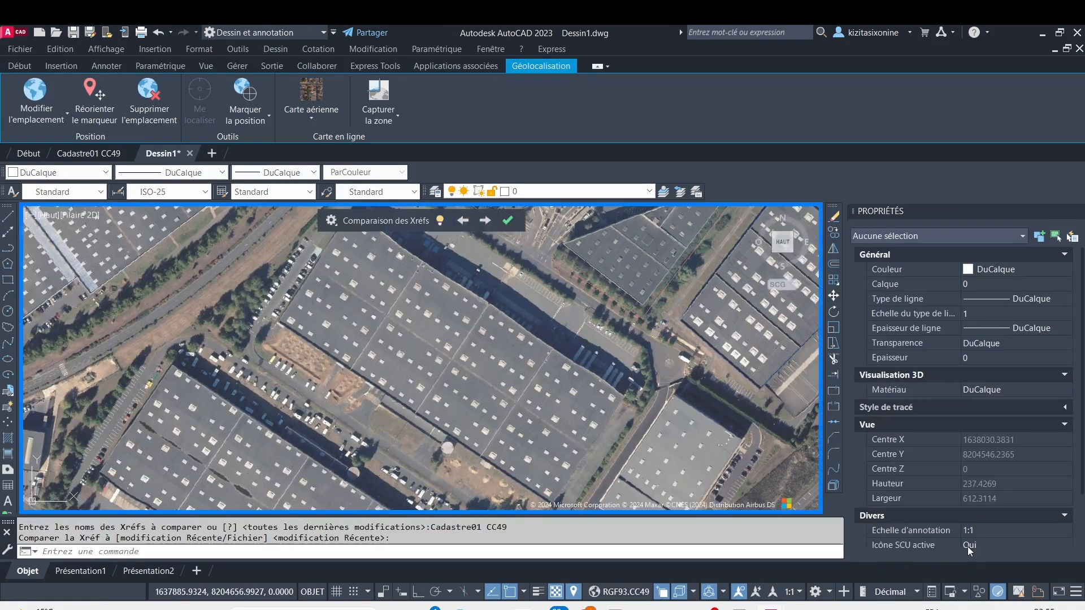
left_click(507, 220)
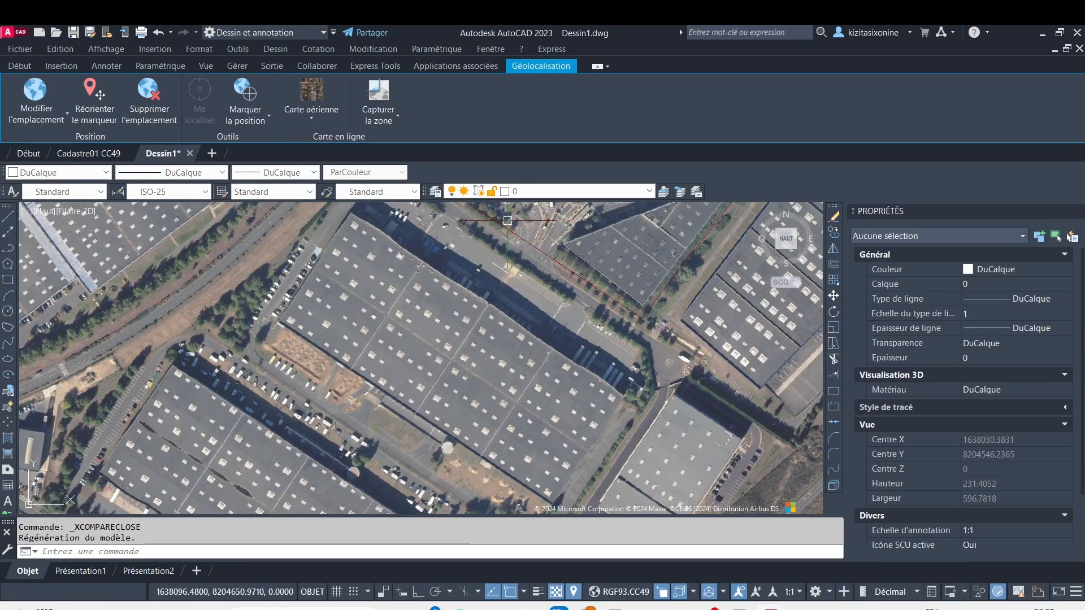
Step: Turn on lineweight display in Dessin1 for the cadastral xref
scroll(769, 419, "down", 3)
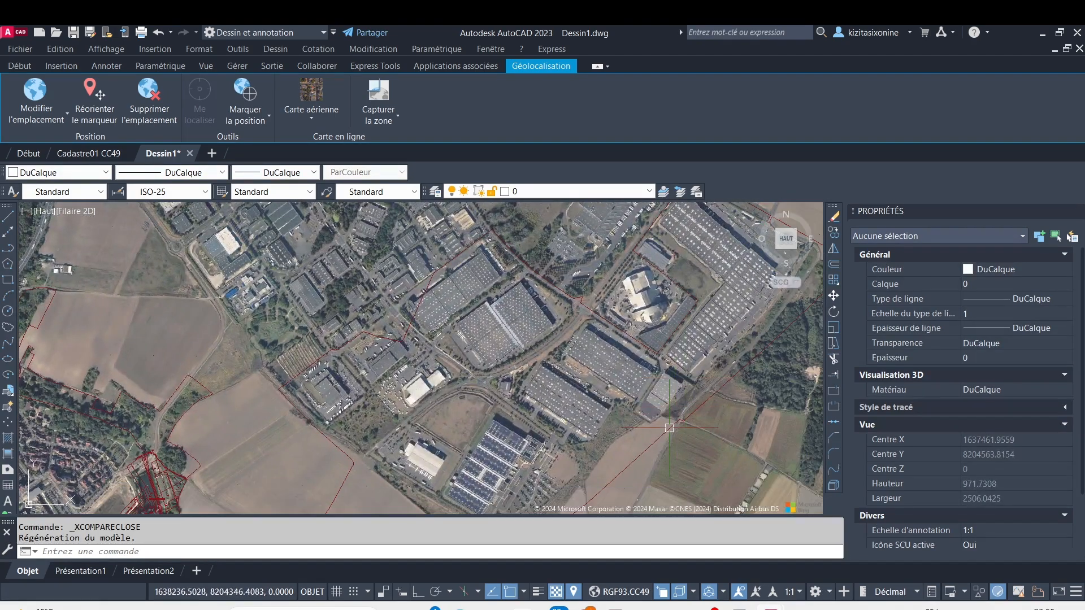
left_click(676, 431)
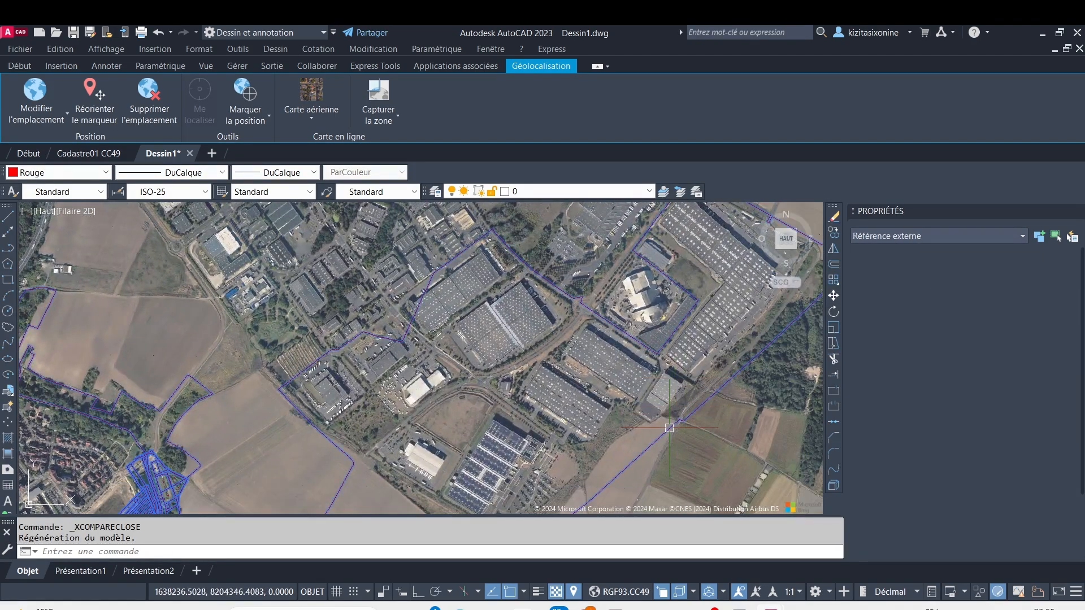
key("Escape")
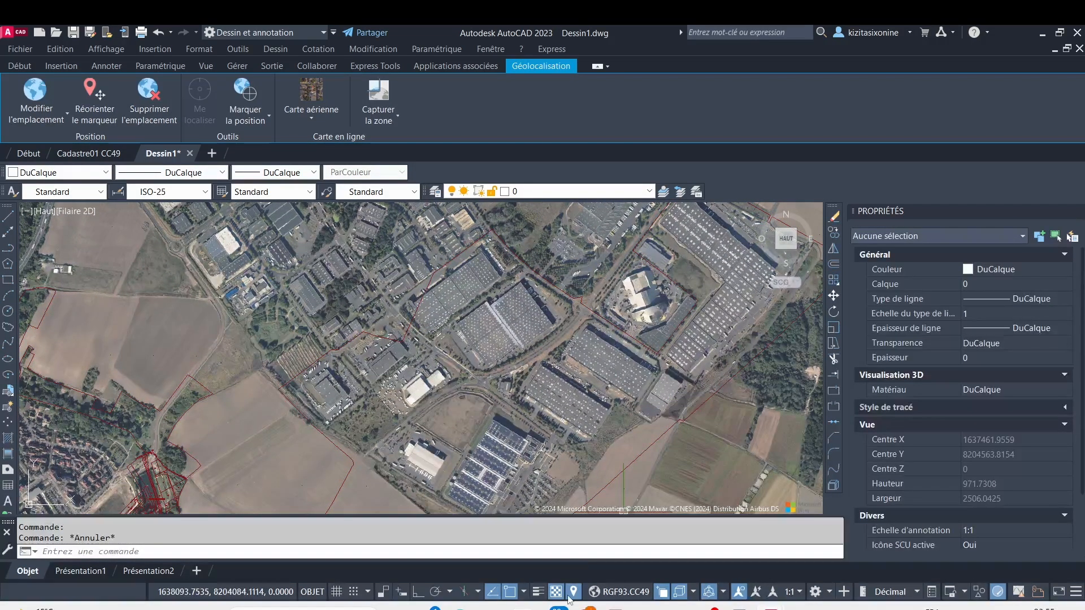
left_click(536, 593)
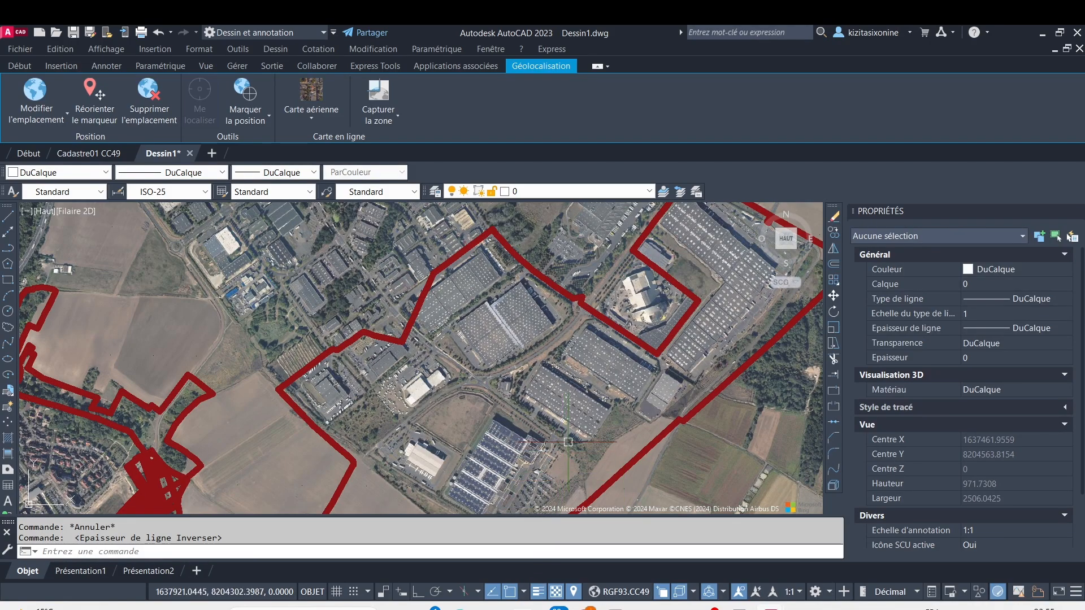
left_click(537, 591)
left_click(537, 591)
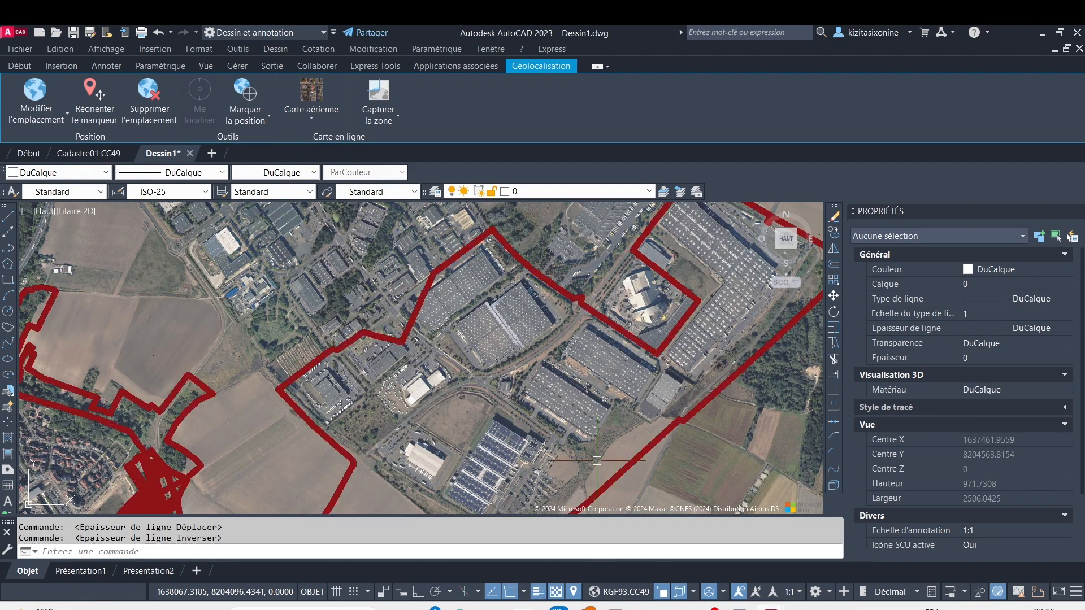
Step: Examine the thick red cadastral boundary against the buildings, roads and fields on the aerial map
scroll(597, 358, "up", 2)
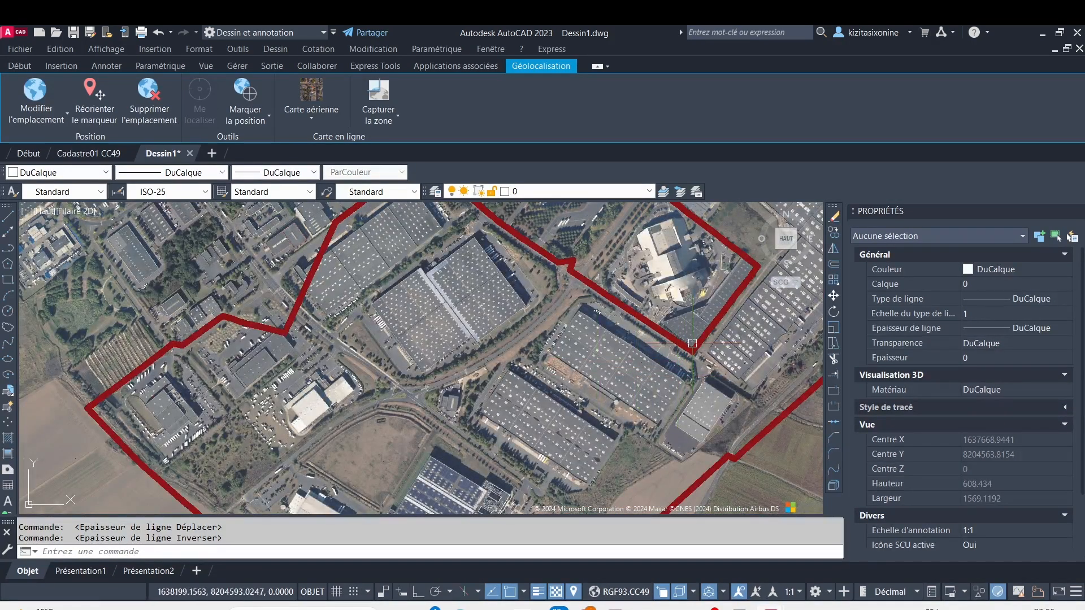
scroll(684, 336, "up", 6)
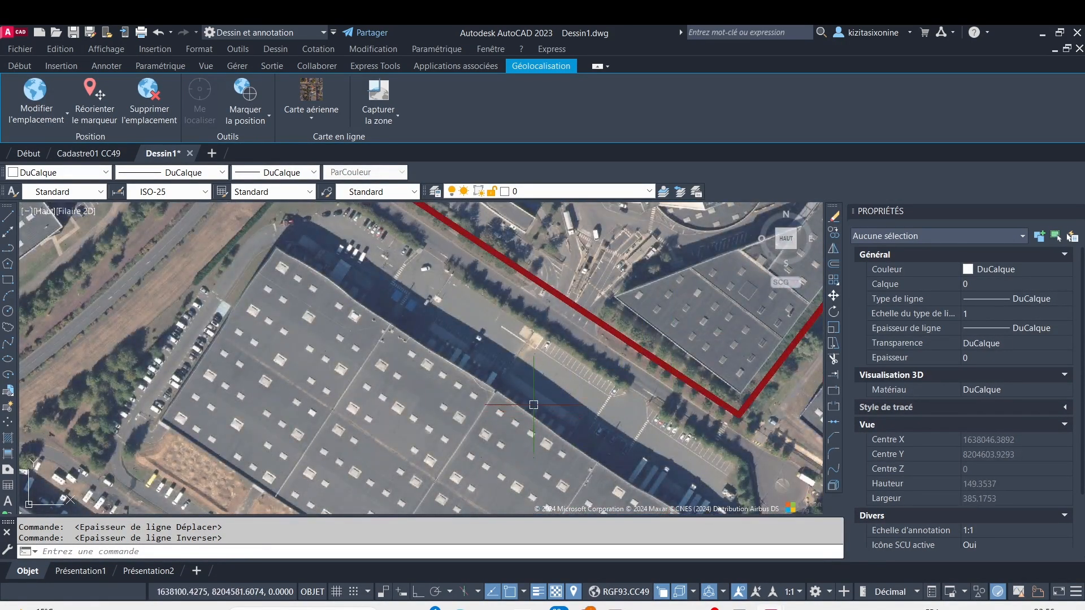
left_click(421, 414)
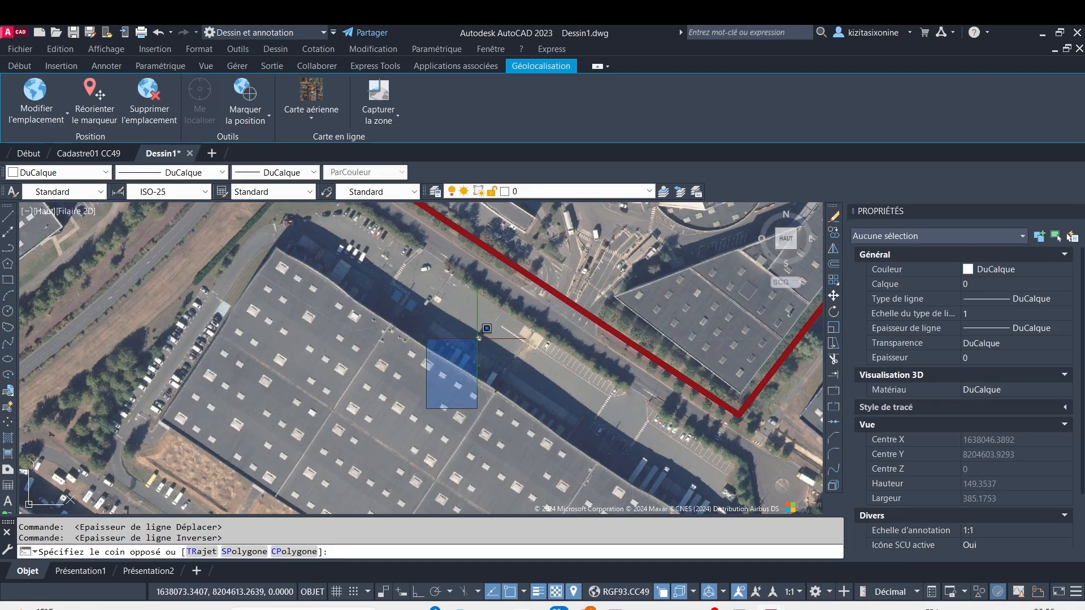
middle_click_drag(468, 356, 513, 309)
key("Escape")
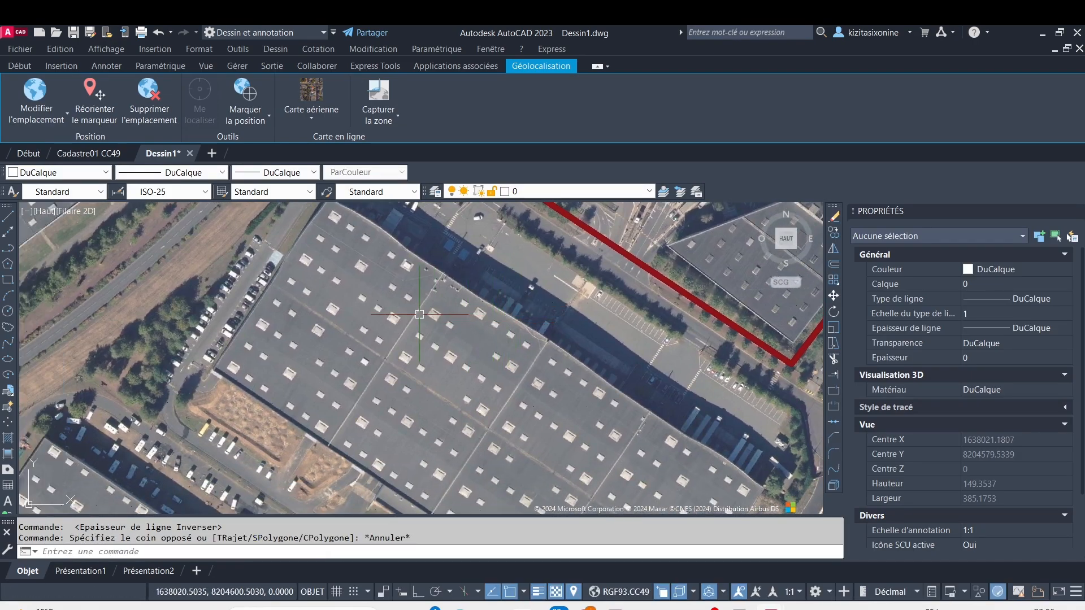
scroll(476, 278, "down", 2)
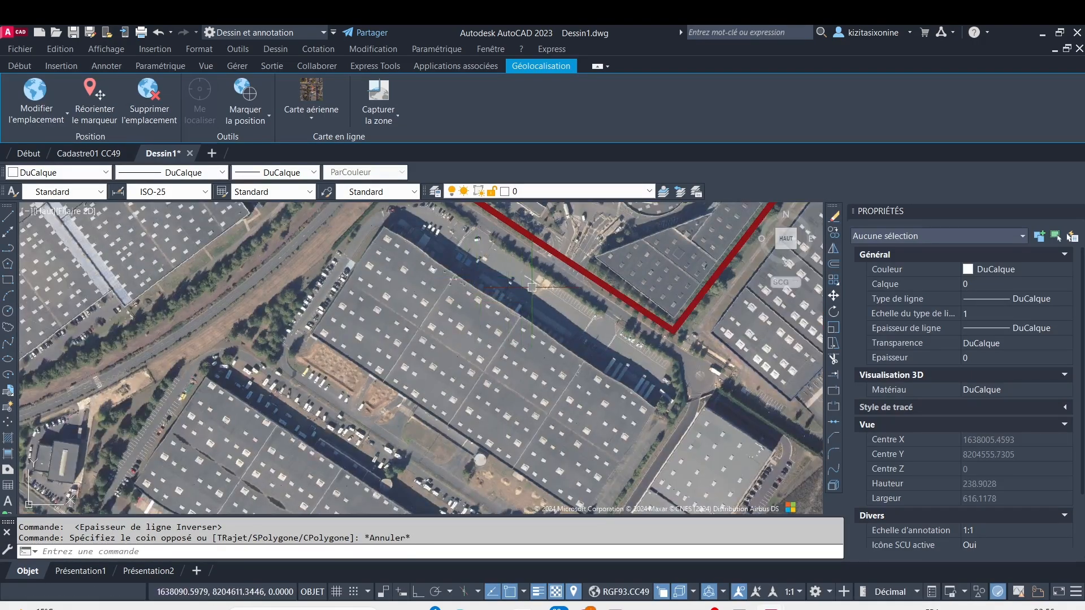
middle_click_drag(531, 287, 557, 189)
scroll(469, 419, "down", 4)
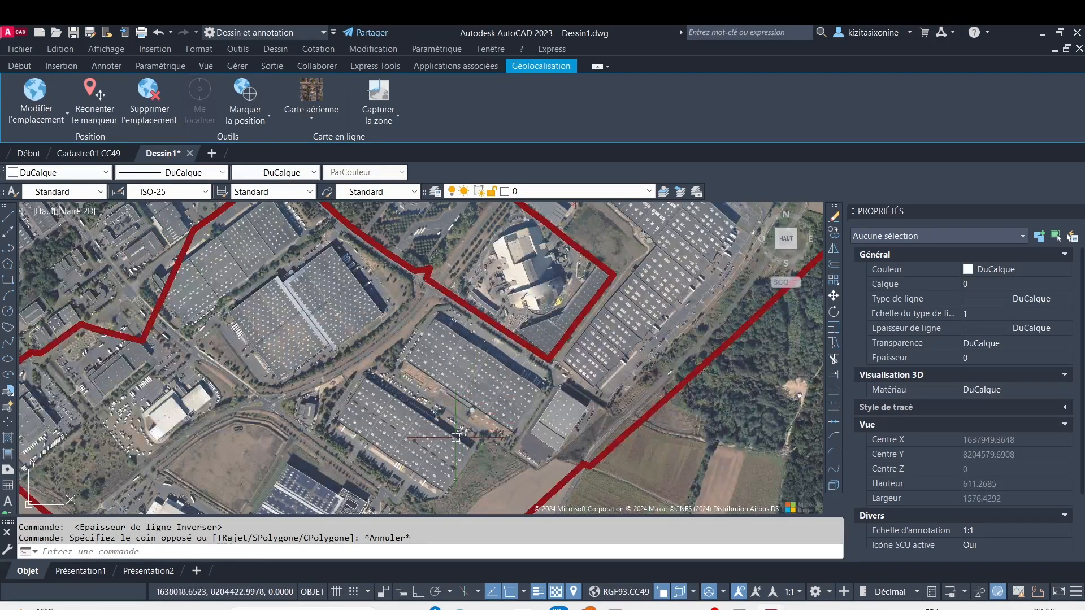
middle_click_drag(455, 437, 488, 373)
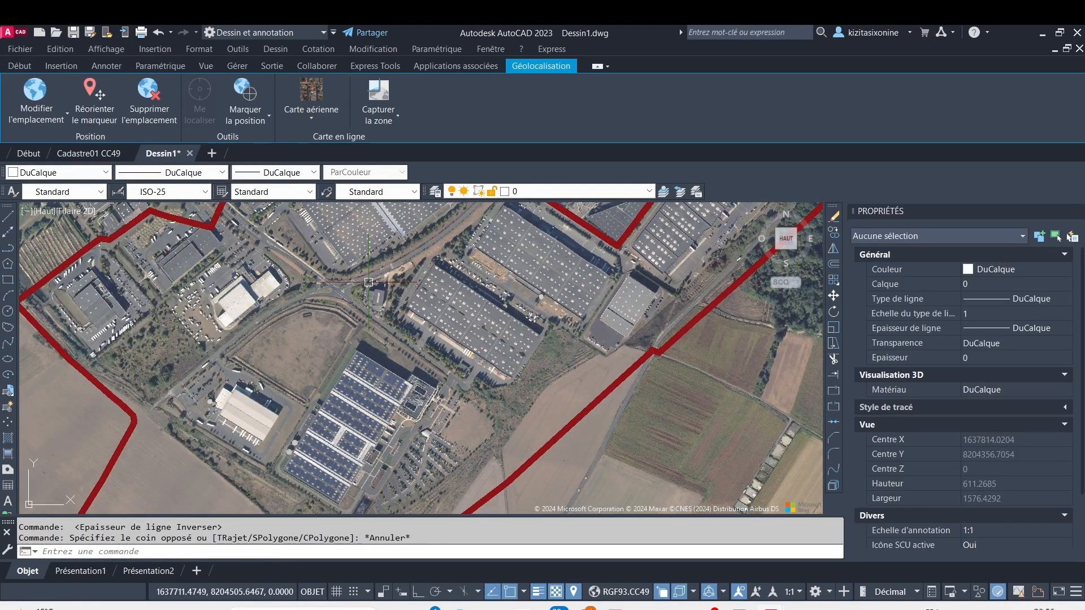
middle_click_drag(496, 265, 470, 434)
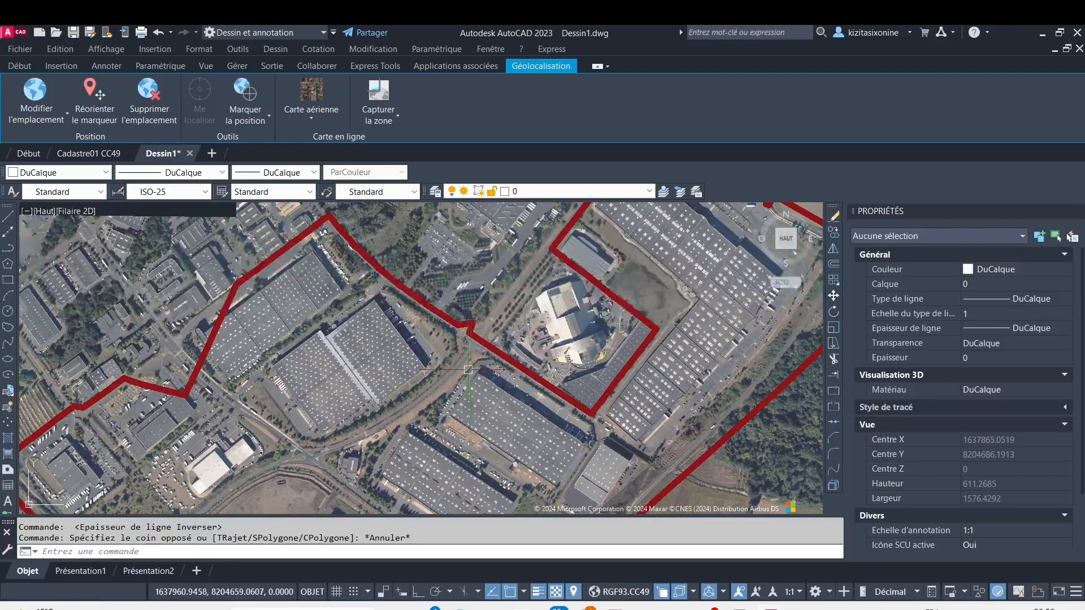
middle_click_drag(491, 283, 517, 408)
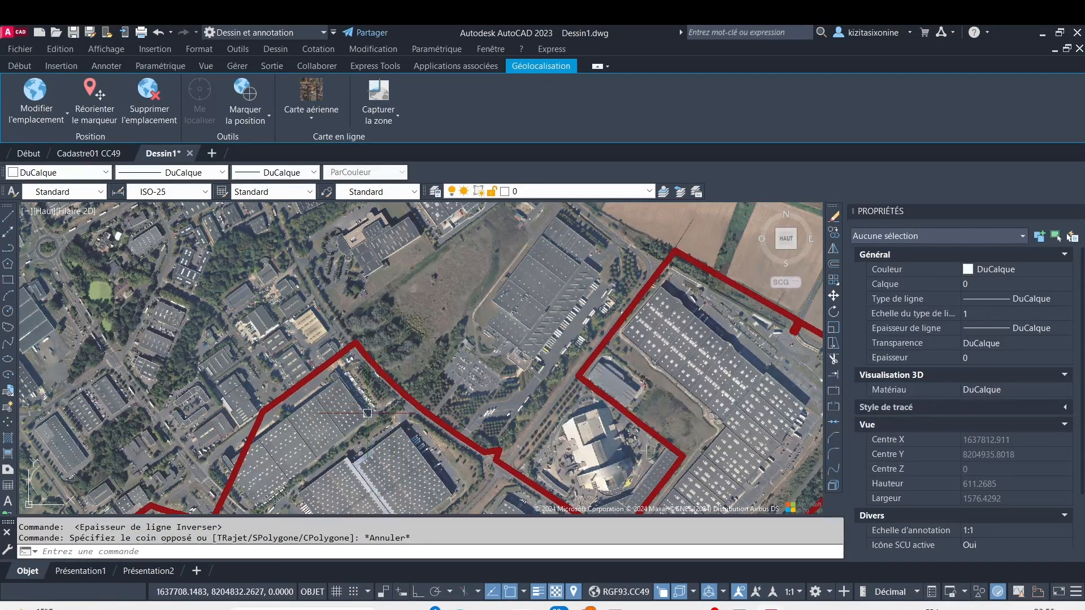
middle_click_drag(713, 330, 512, 359)
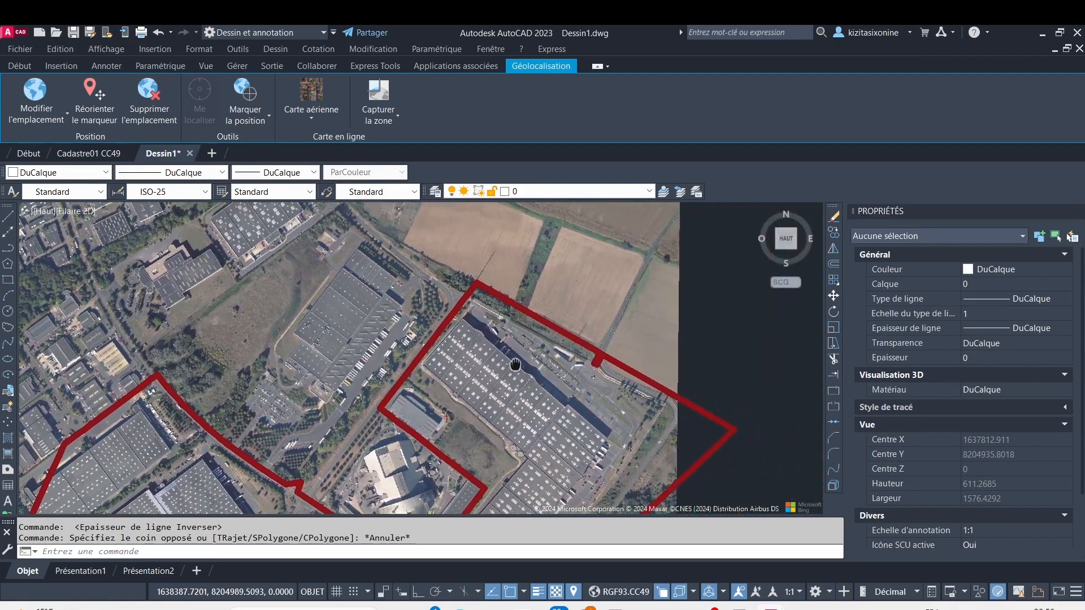
scroll(469, 330, "up", 5)
scroll(468, 330, "down", 2)
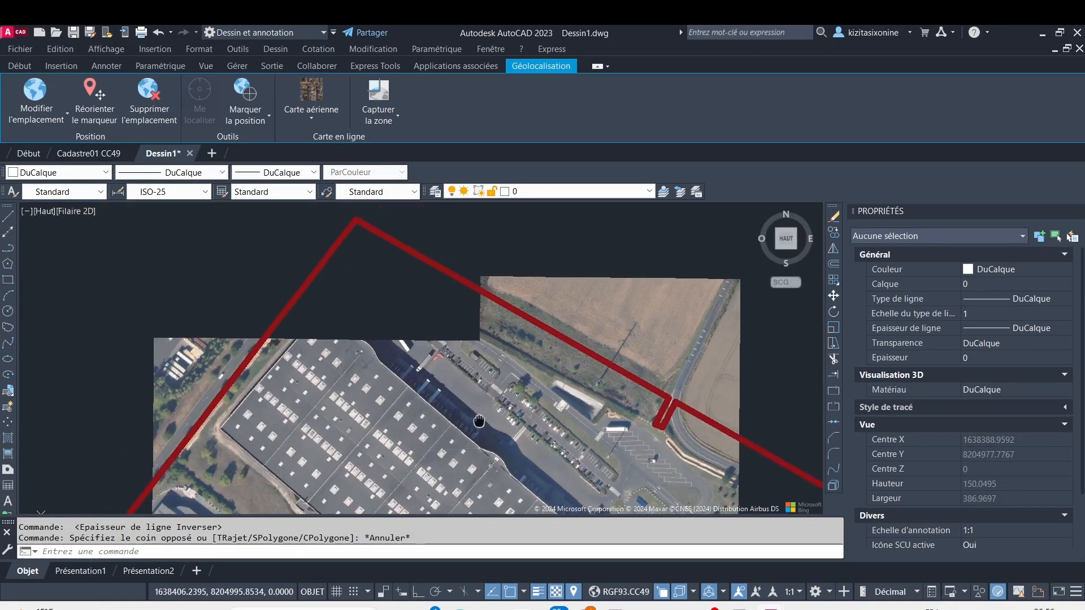
mouse_move(468, 330)
middle_mouse_down()
mouse_move(457, 357)
mouse_move(458, 290)
mouse_move(474, 333)
mouse_move(463, 350)
middle_mouse_up()
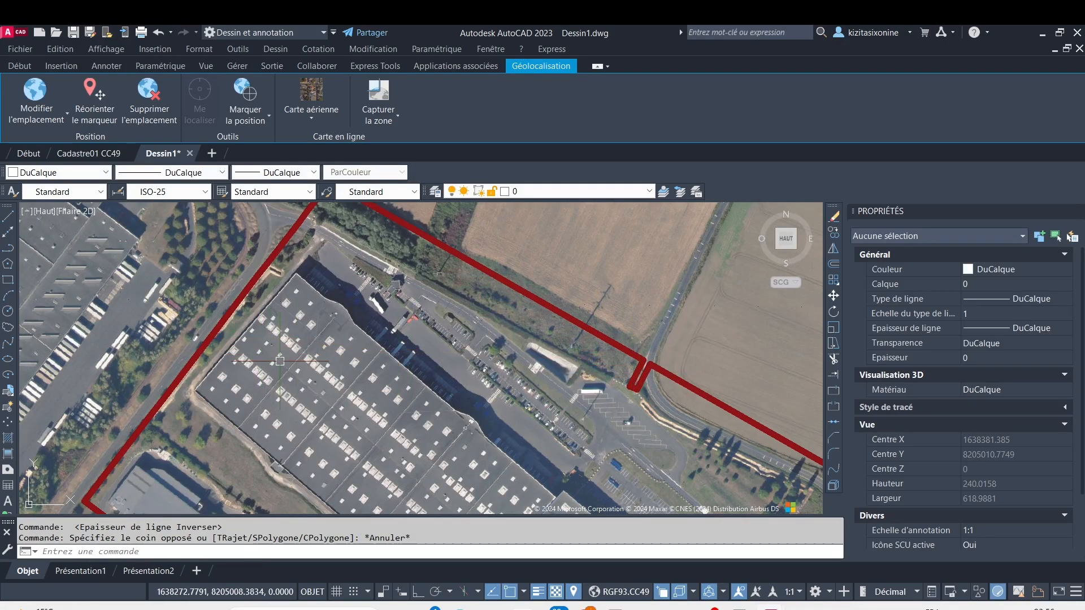
Step: Examine the large warehouse roof inside the red cadastral boundary as the site for the solar panels
scroll(358, 321, "down", 5)
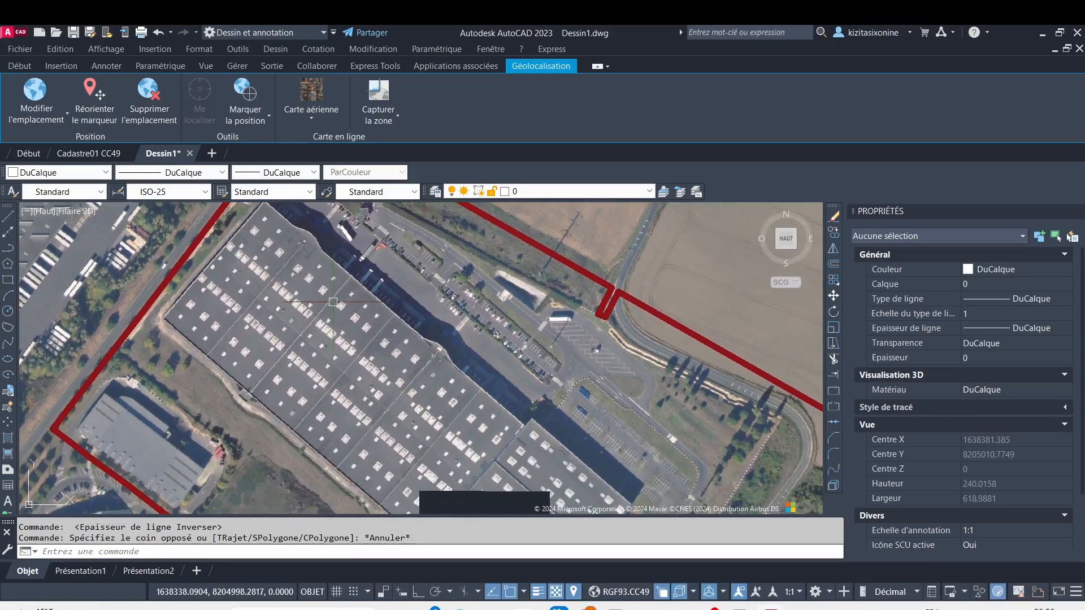
scroll(387, 351, "up", 2)
scroll(390, 345, "up", 2)
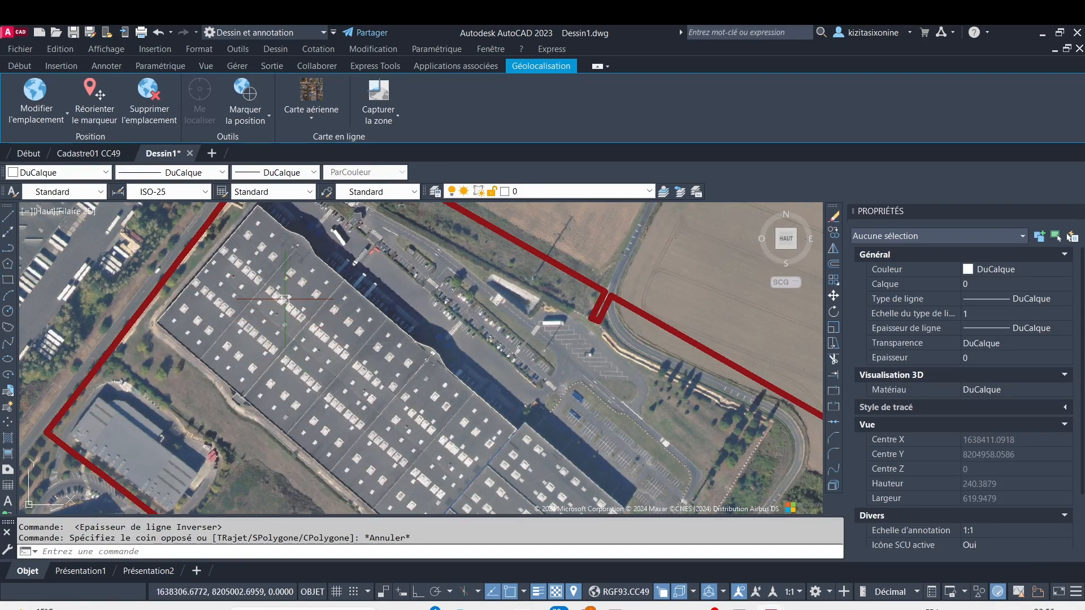
middle_click_drag(233, 237, 263, 267)
scroll(275, 255, "up", 2)
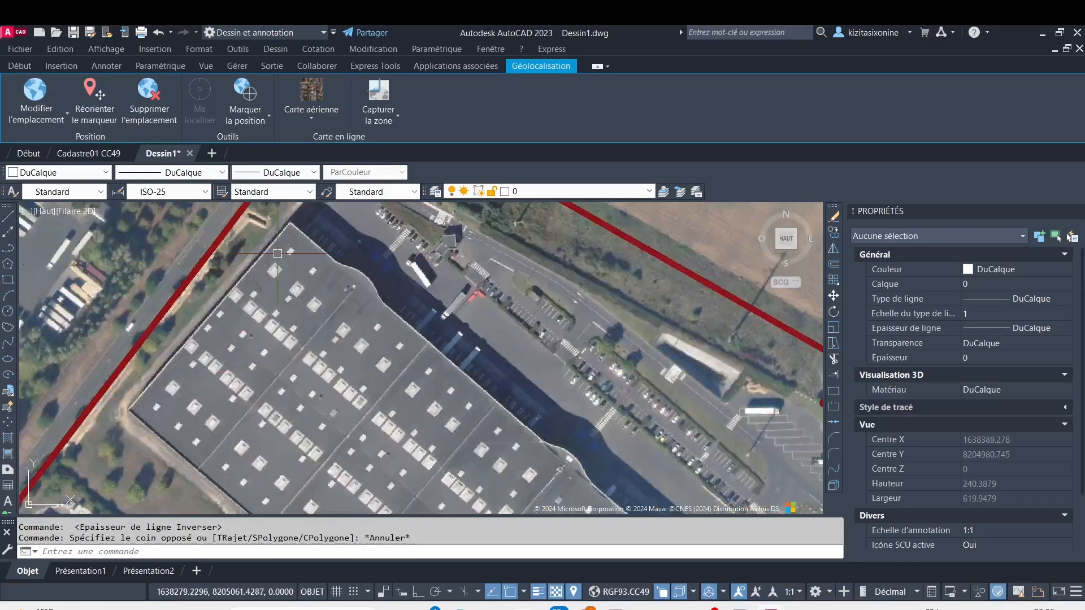
scroll(276, 266, "up", 2)
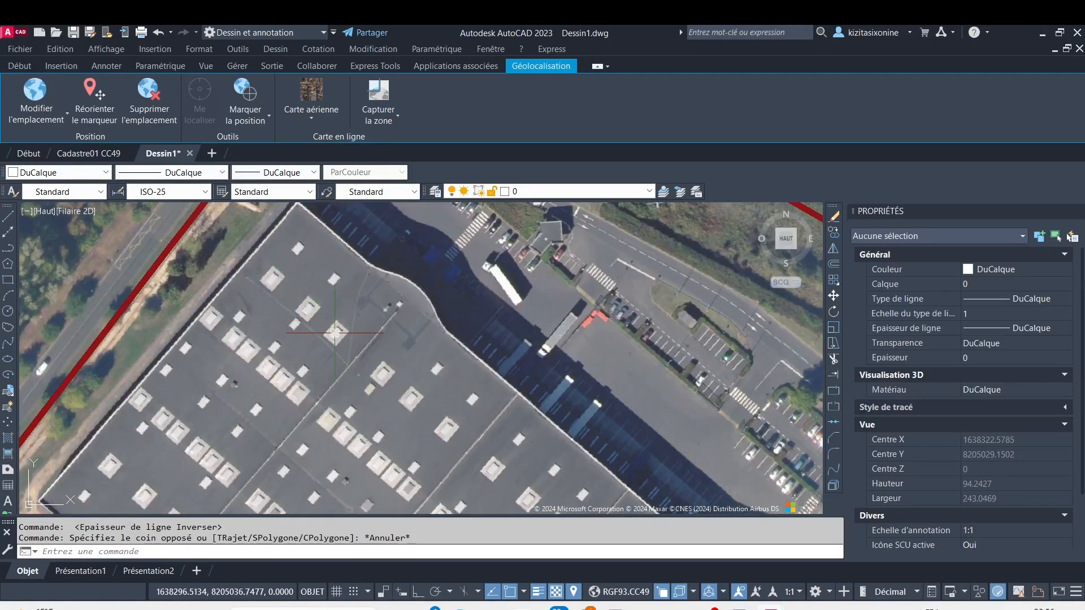
scroll(401, 383, "down", 2)
scroll(403, 385, "up", 1)
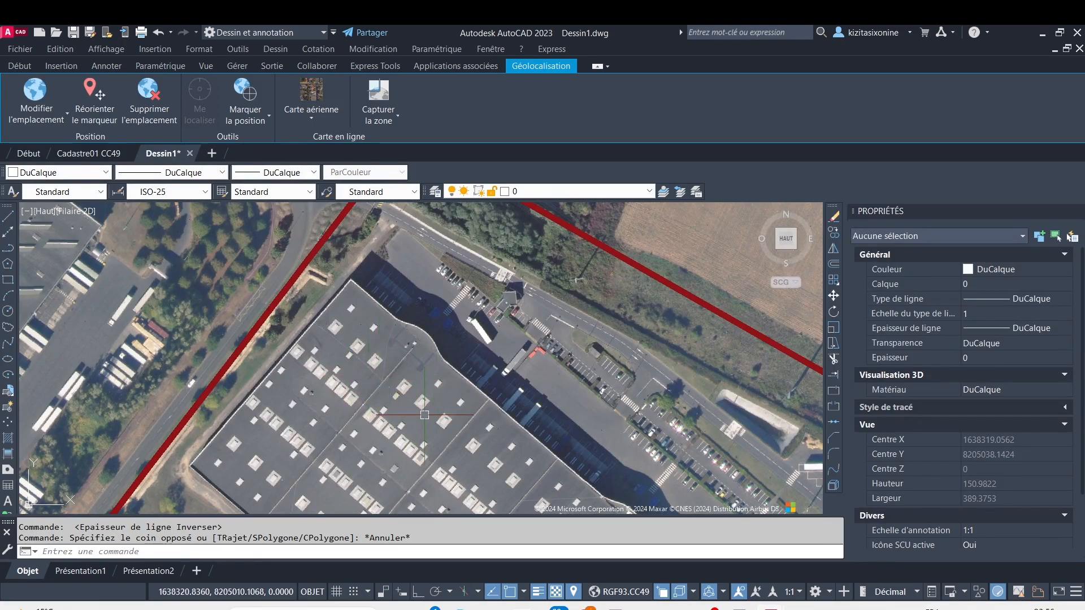
scroll(403, 370, "up", 1)
scroll(418, 356, "down", 3)
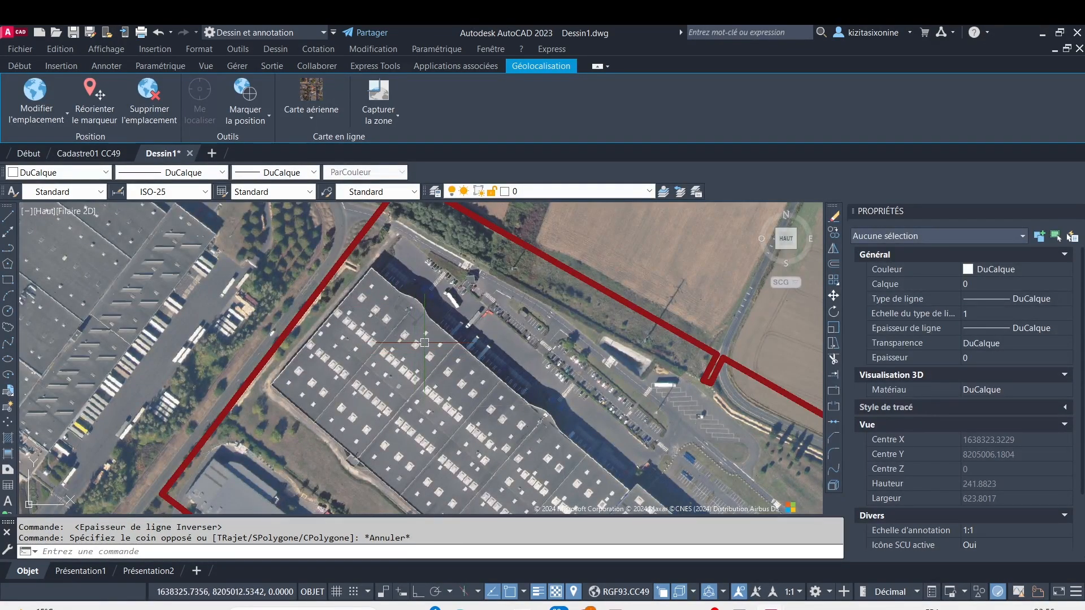
Step: Create a blue layer named Panneaux Solaire and make it the current layer
left_click(40, 67)
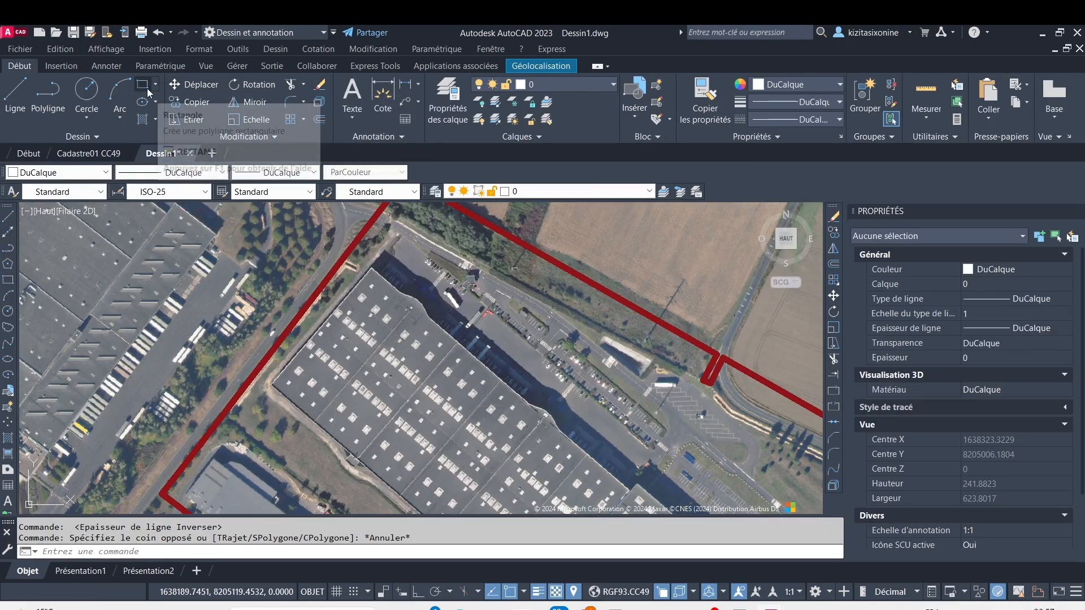
left_click(442, 92)
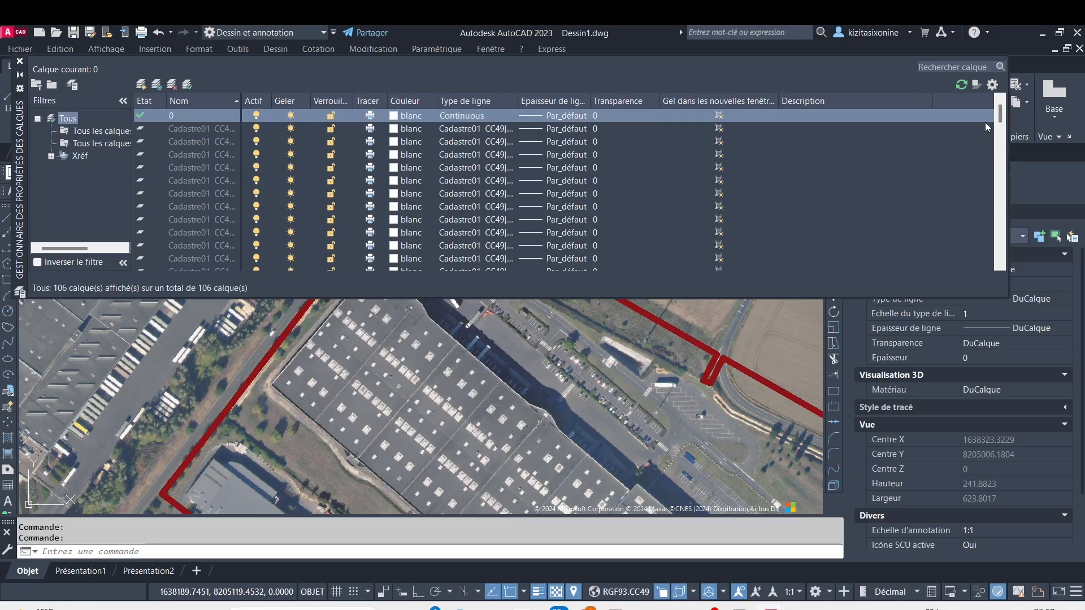
left_click_drag(1002, 121, 1028, 297)
left_click(142, 84)
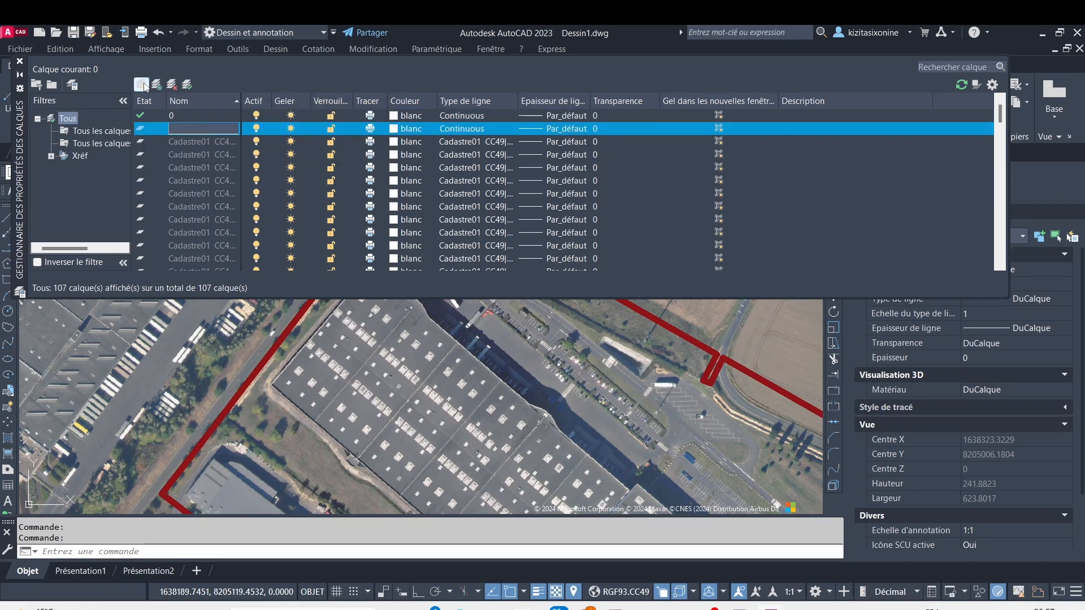
type("Panneaux Solaire")
left_click(394, 128)
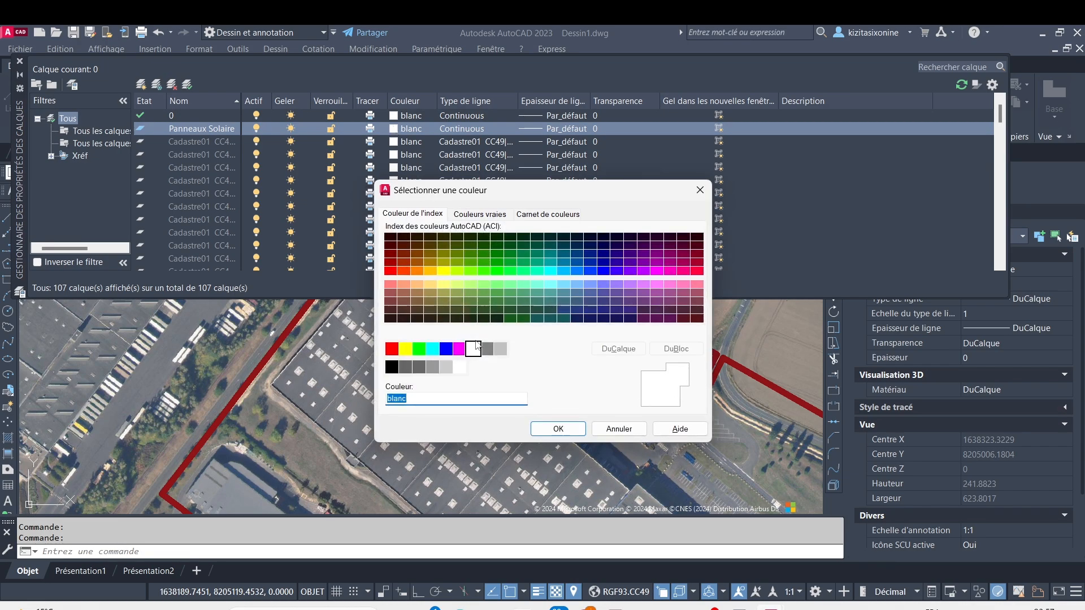
left_click(446, 348)
left_click(536, 430)
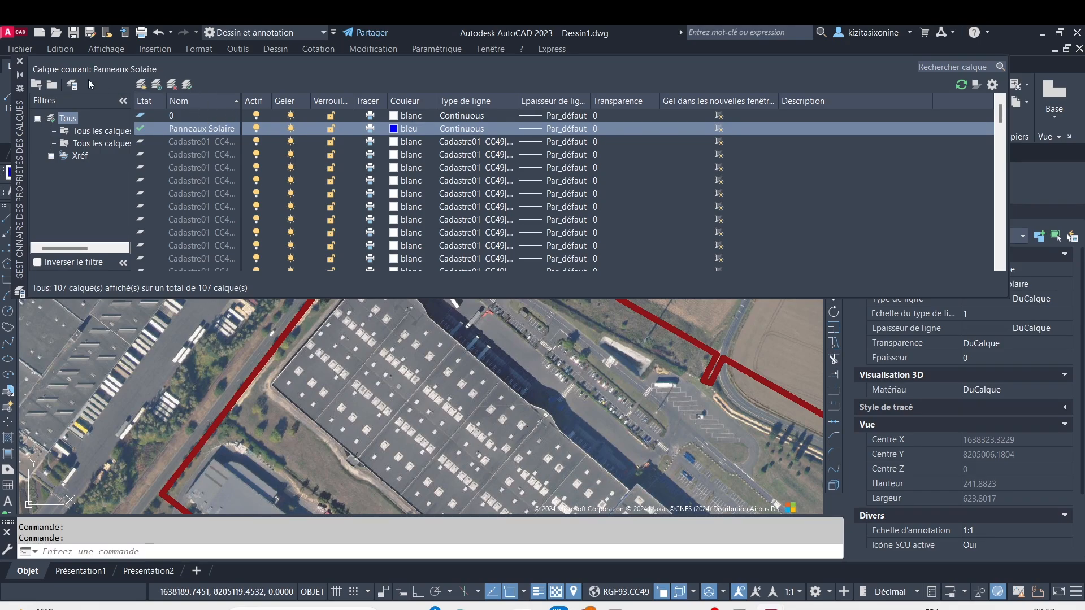
left_click(20, 62)
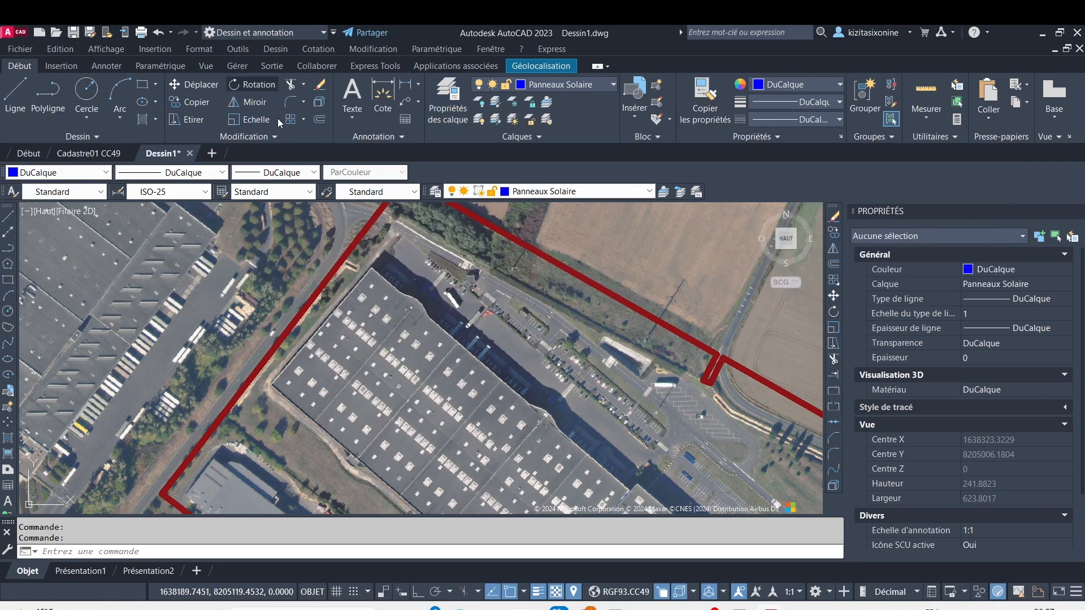
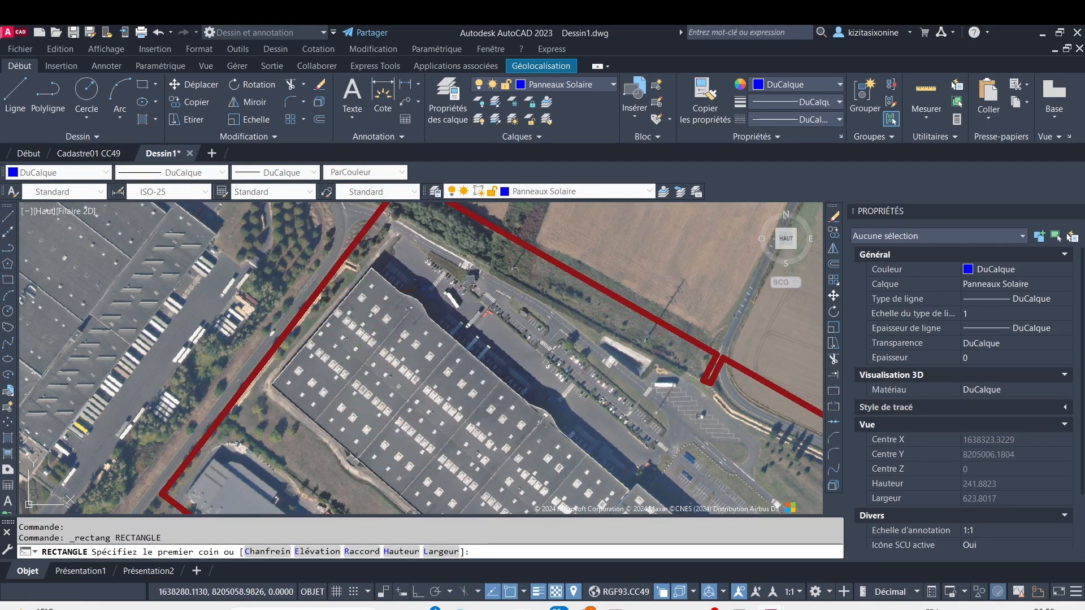
Step: Draw a solar panel rectangle 1.722 long by 1.134 wide near the northern corner of the warehouse roof
left_click(365, 290)
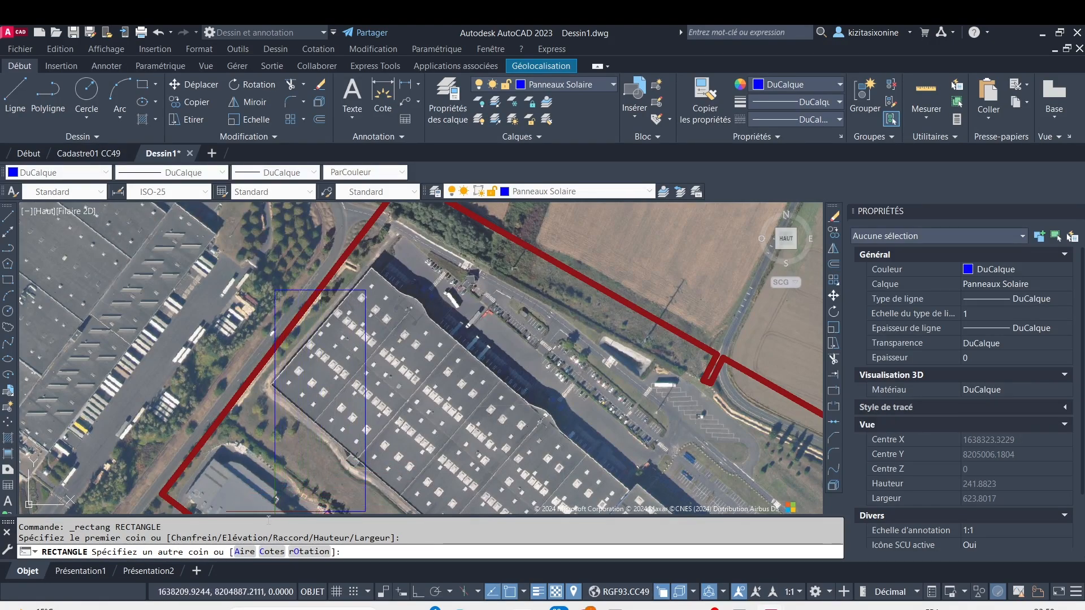
left_click(266, 552)
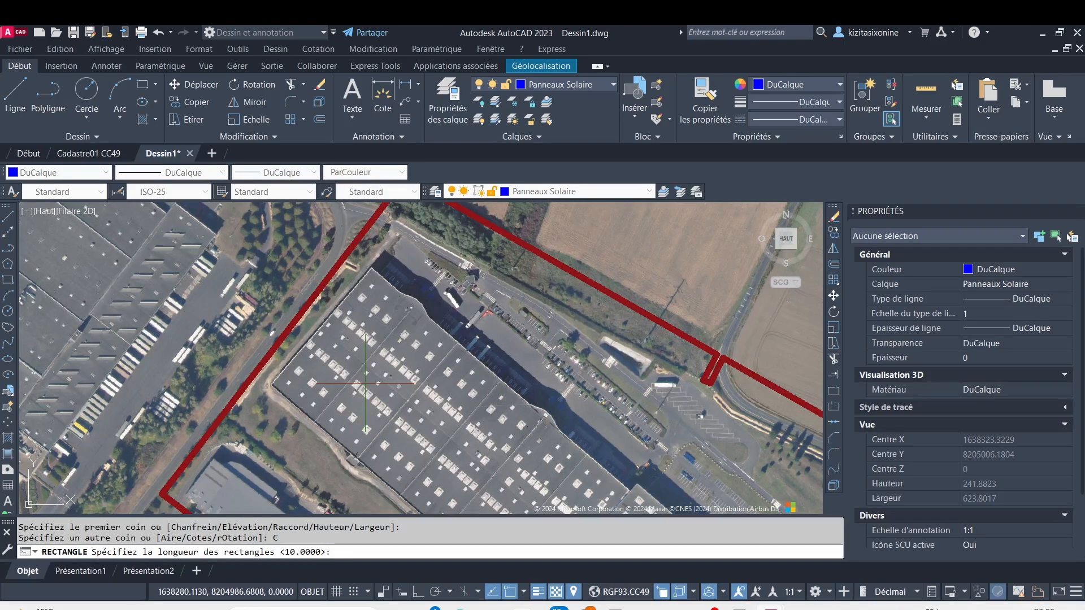
key("F8")
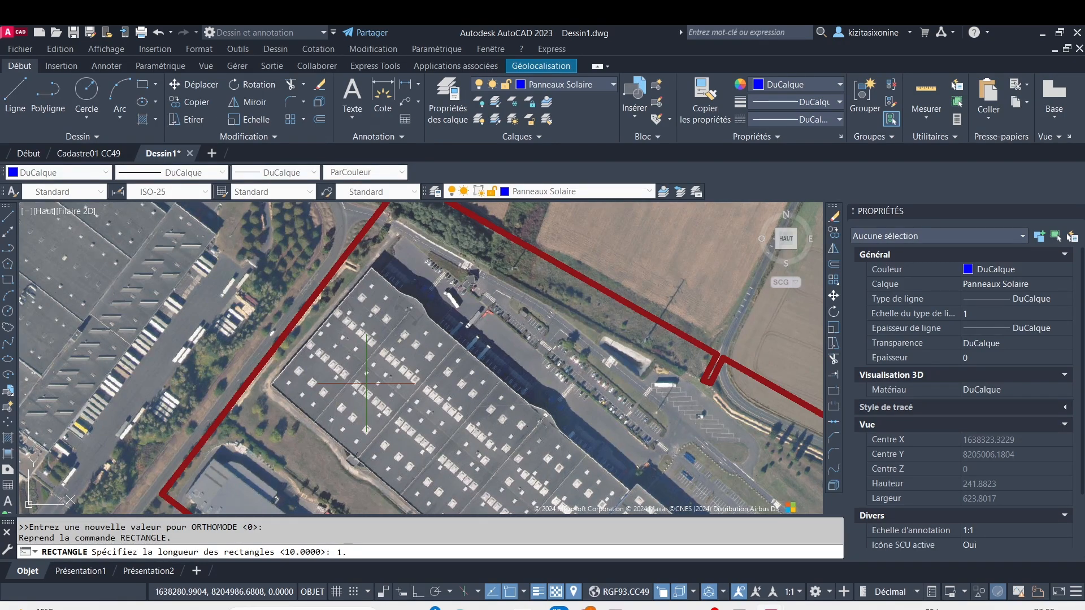
type("22")
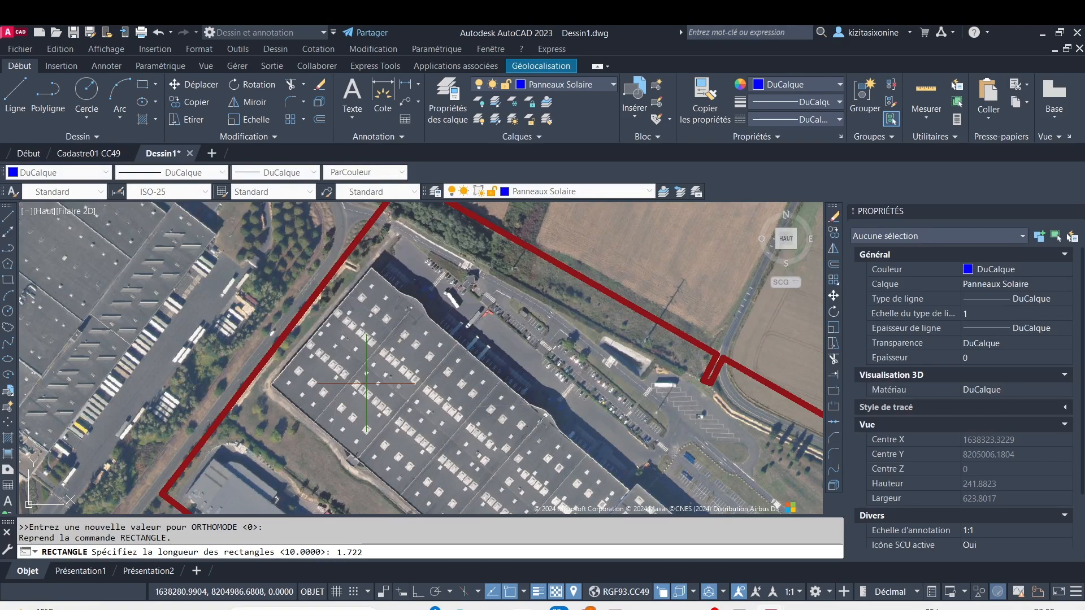
key("Return")
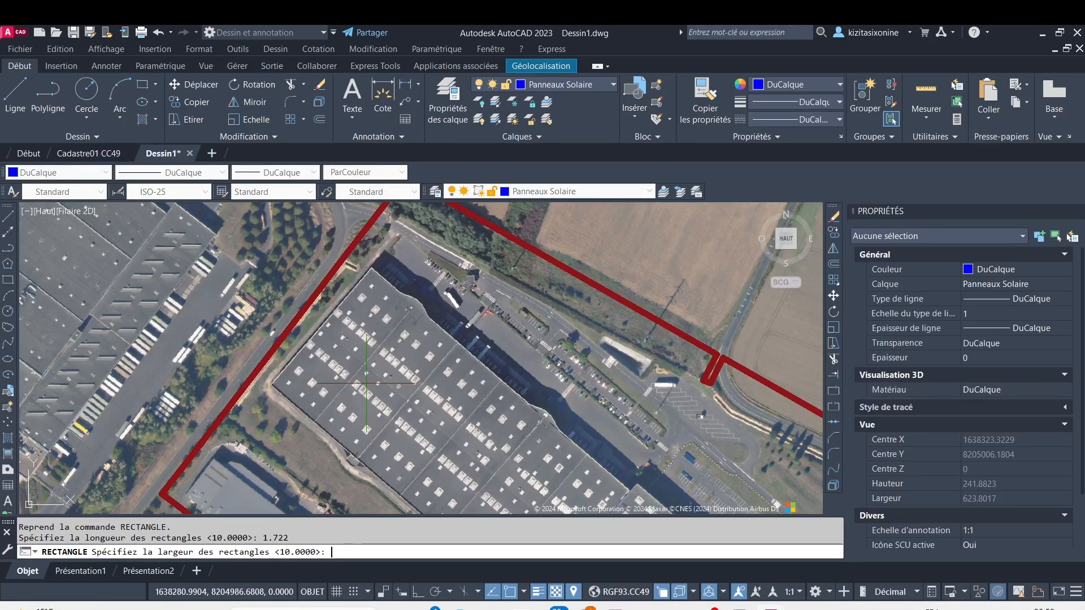
type("1.")
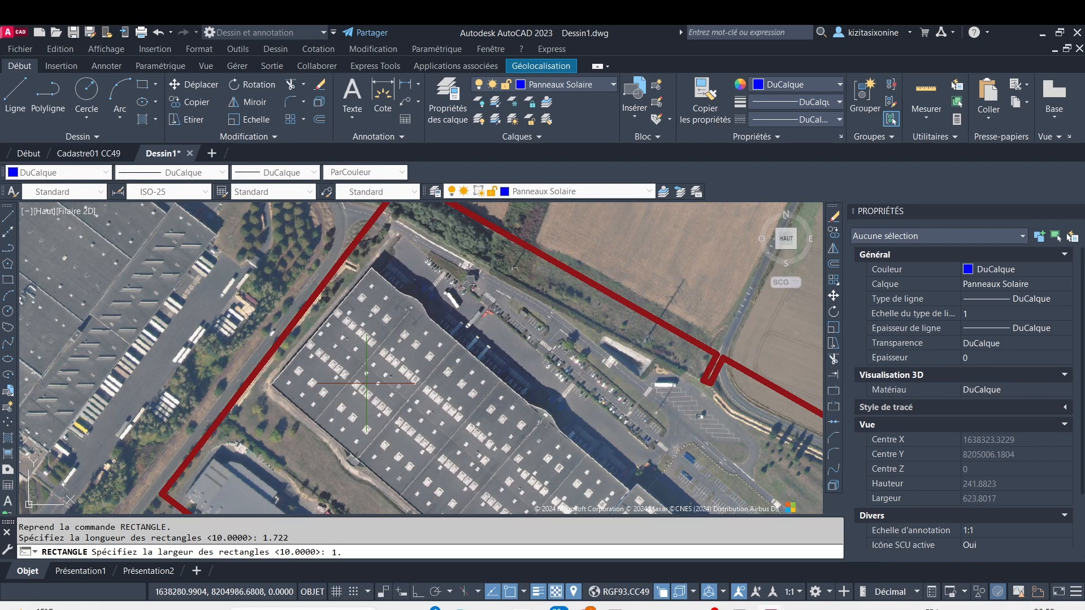
type("1")
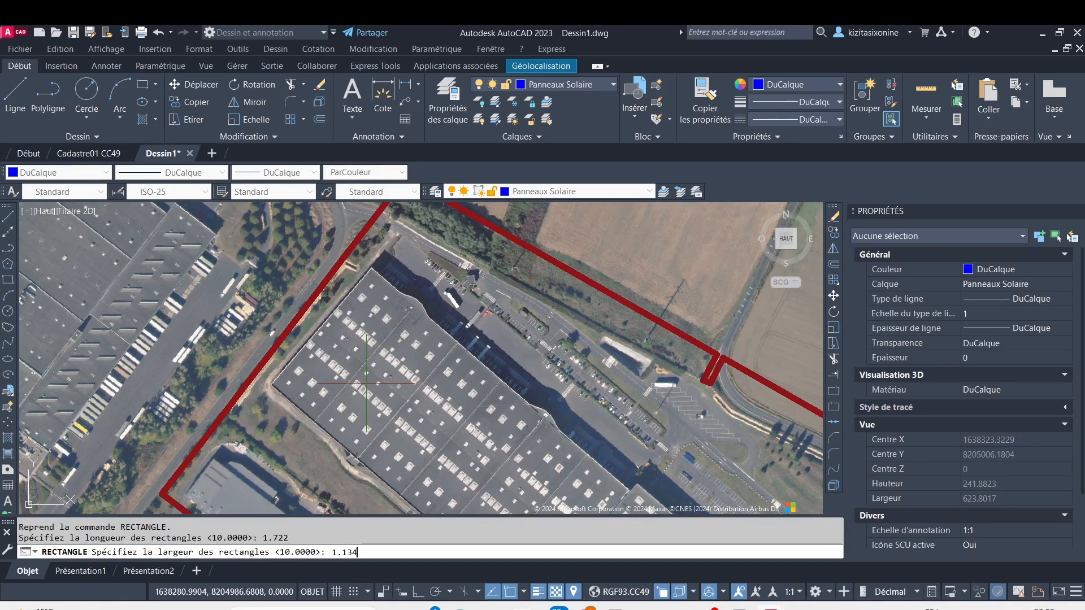
type("34")
key("Return")
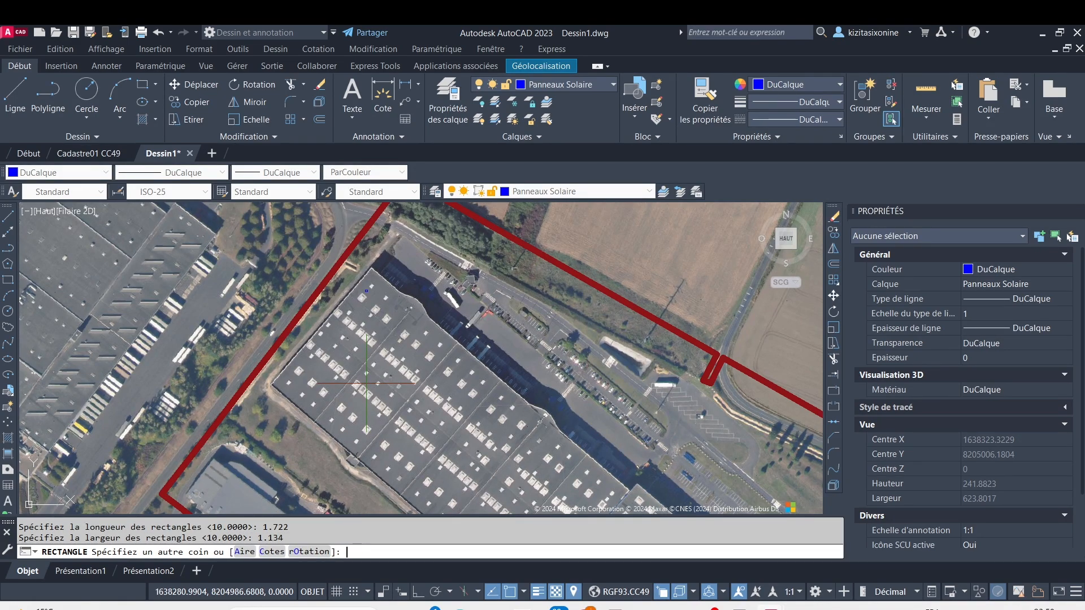
scroll(367, 291, "up", 2)
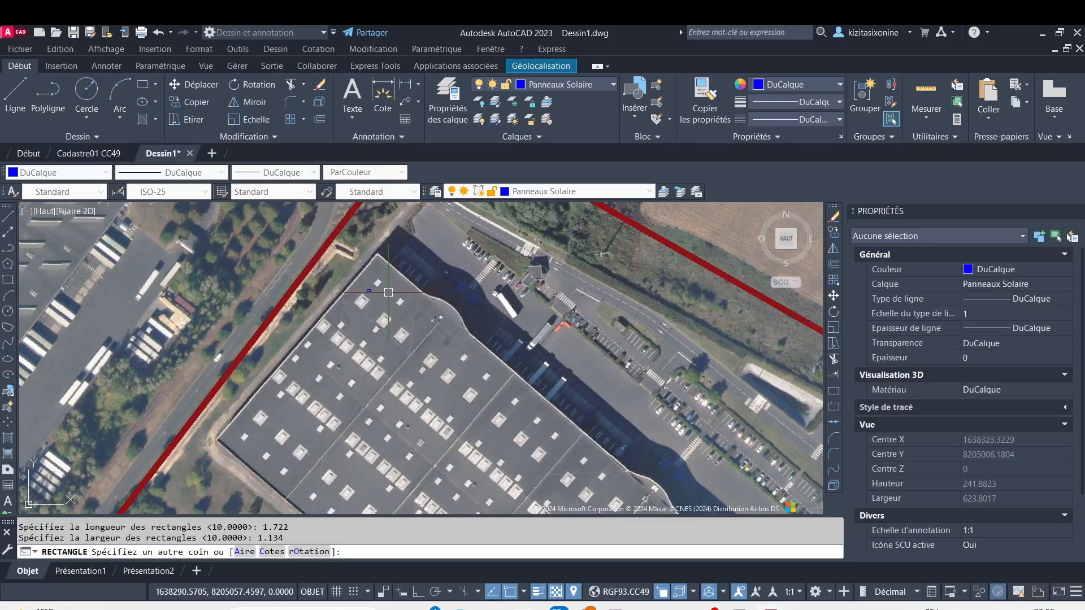
left_click(388, 292)
scroll(367, 286, "up", 3)
scroll(355, 279, "up", 3)
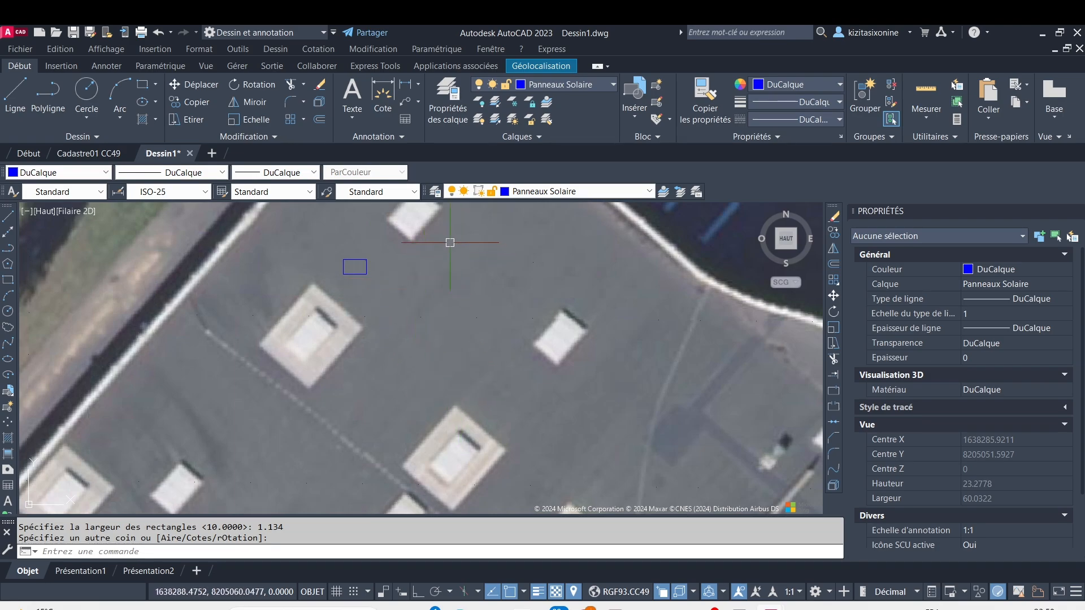
mouse_move(395, 251)
middle_mouse_down()
mouse_move(378, 271)
mouse_move(364, 334)
middle_mouse_up()
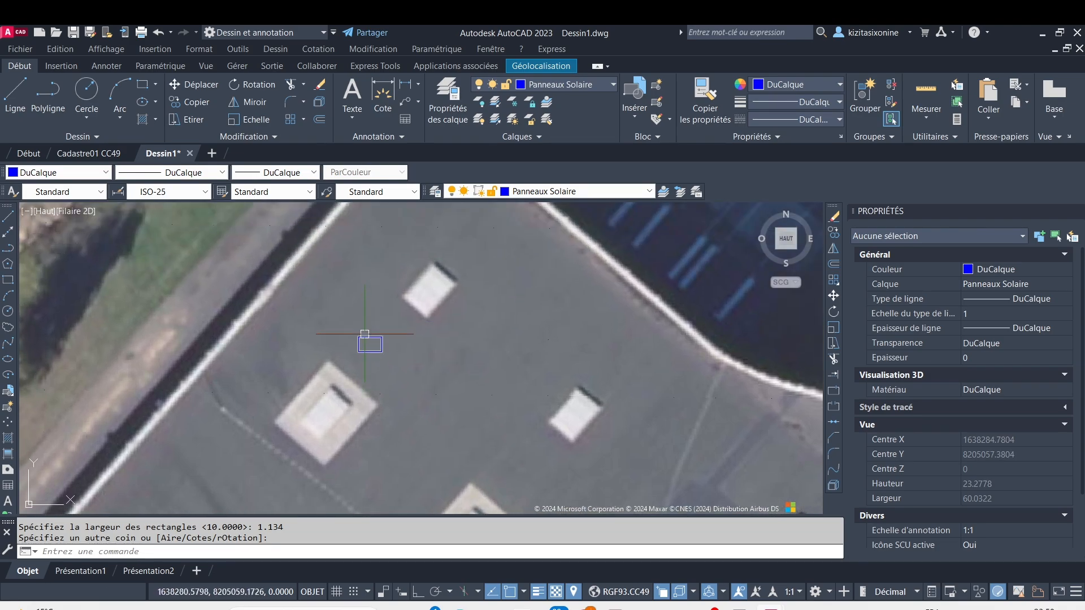
left_click(365, 334)
left_click(364, 335)
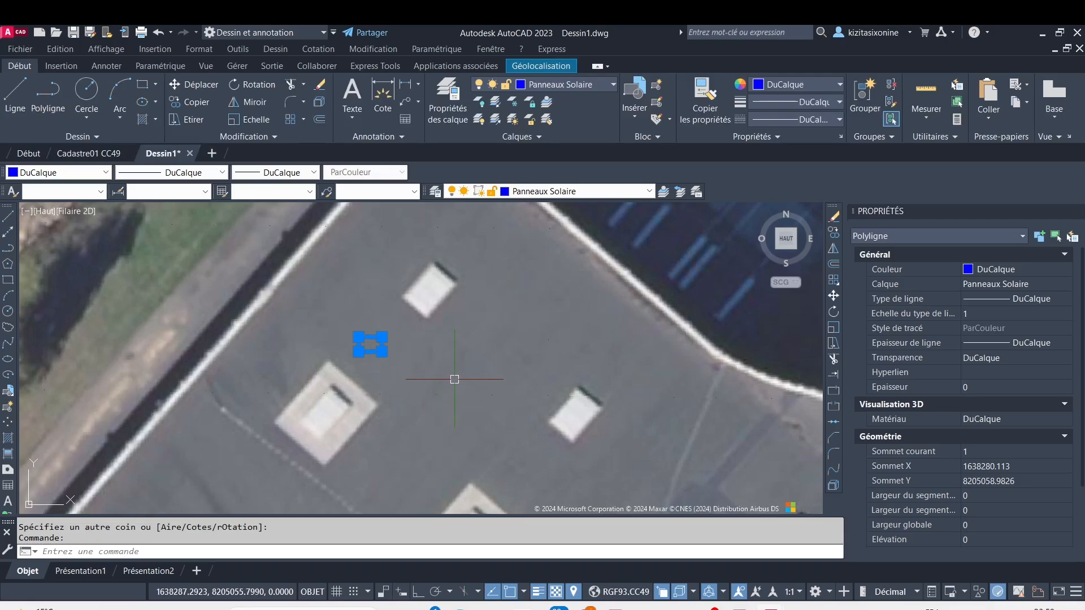
key("Escape")
Step: Draw two lines joining the panel rectangle's two right-hand corners to its centre to form an orientation arrow
scroll(415, 357, "up", 4)
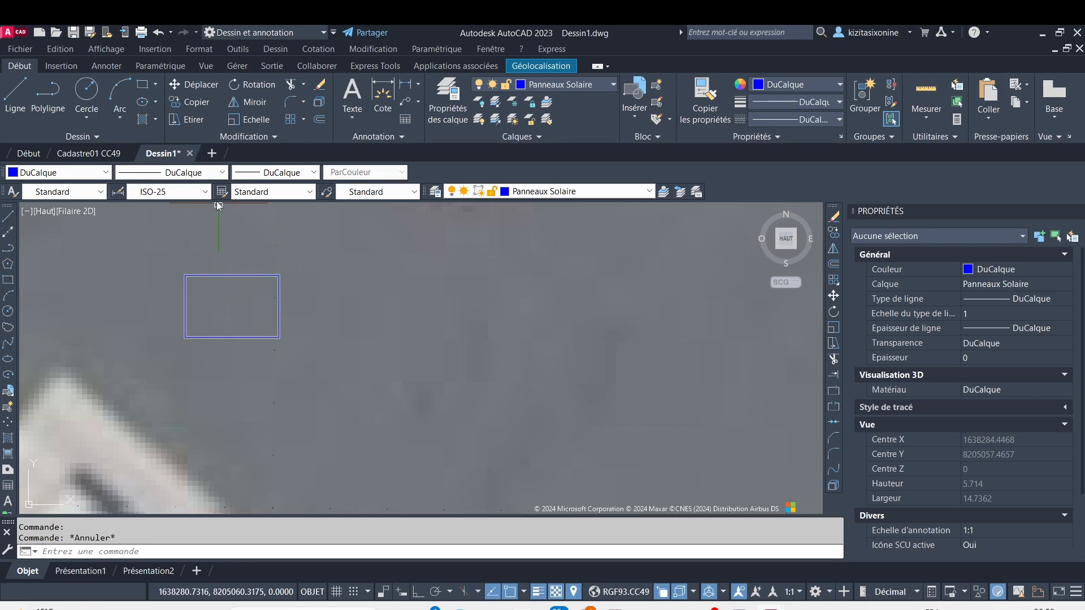
left_click(22, 92)
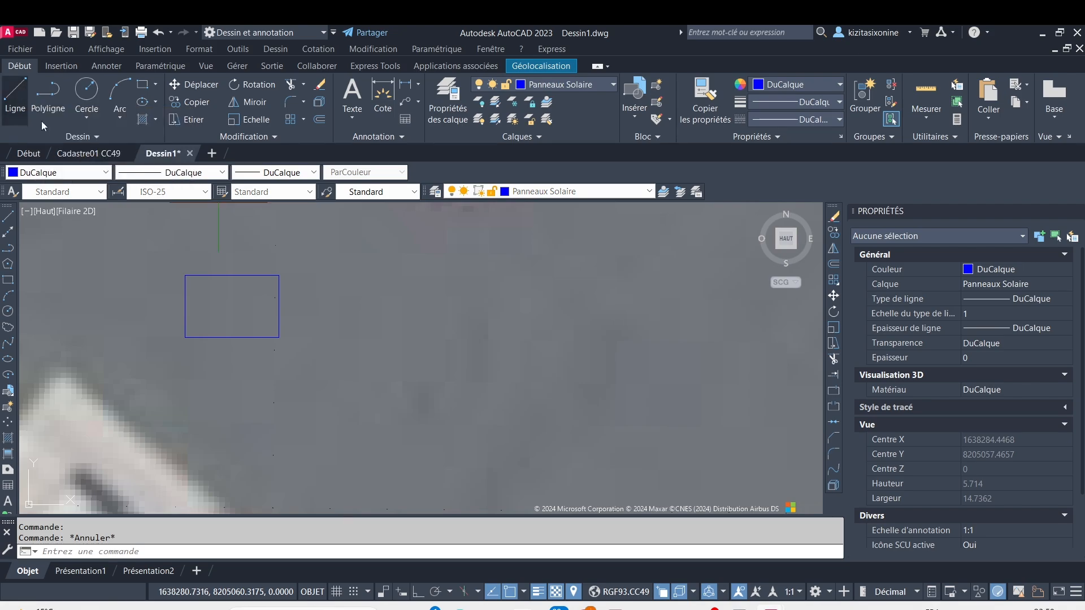
left_click(279, 275)
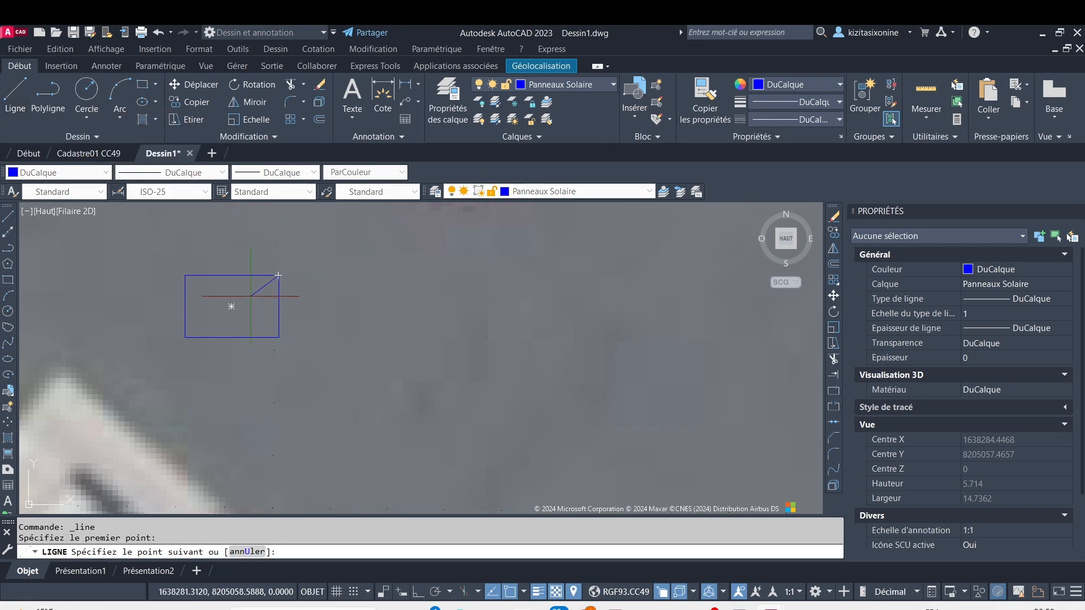
left_click(231, 306)
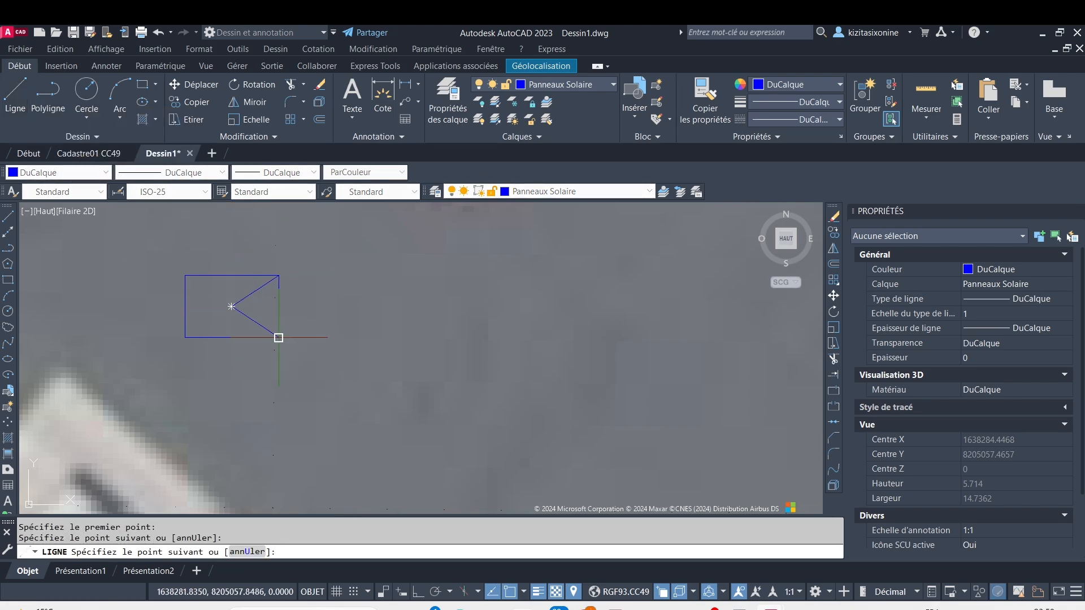
left_click(279, 338)
key("Escape")
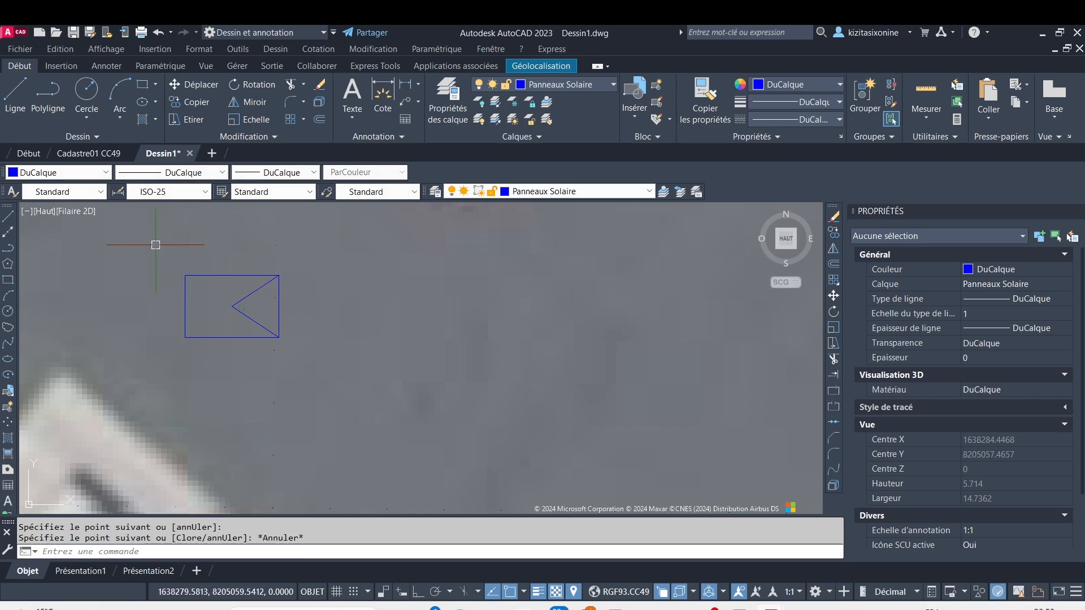
Step: Move the panel rectangle and its arrow up to the inside of the warehouse roof's northern corner
scroll(187, 265, "down", 8)
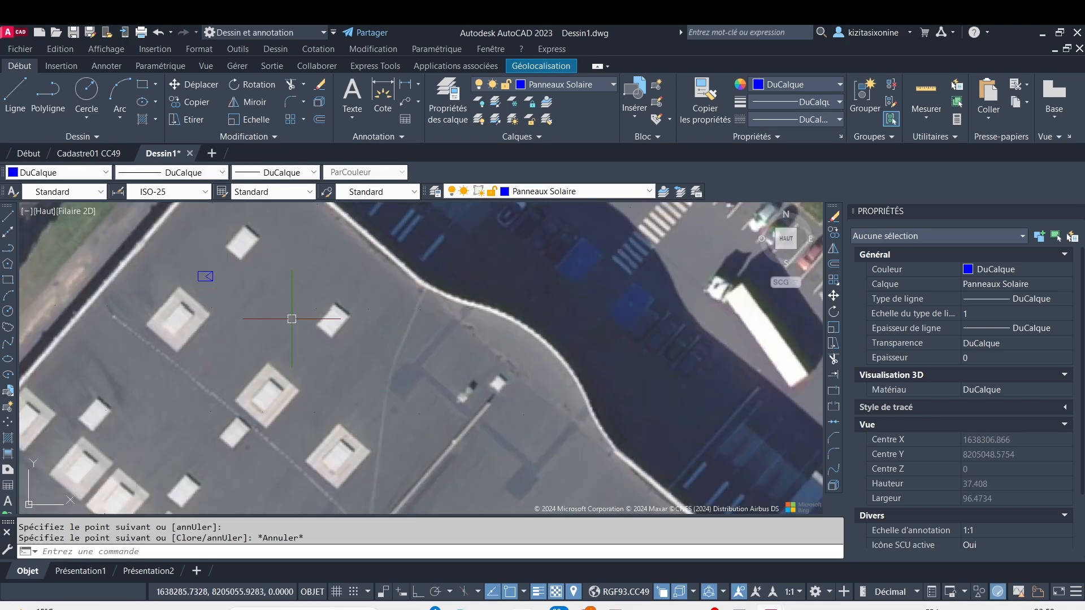
middle_click_drag(291, 318, 323, 338)
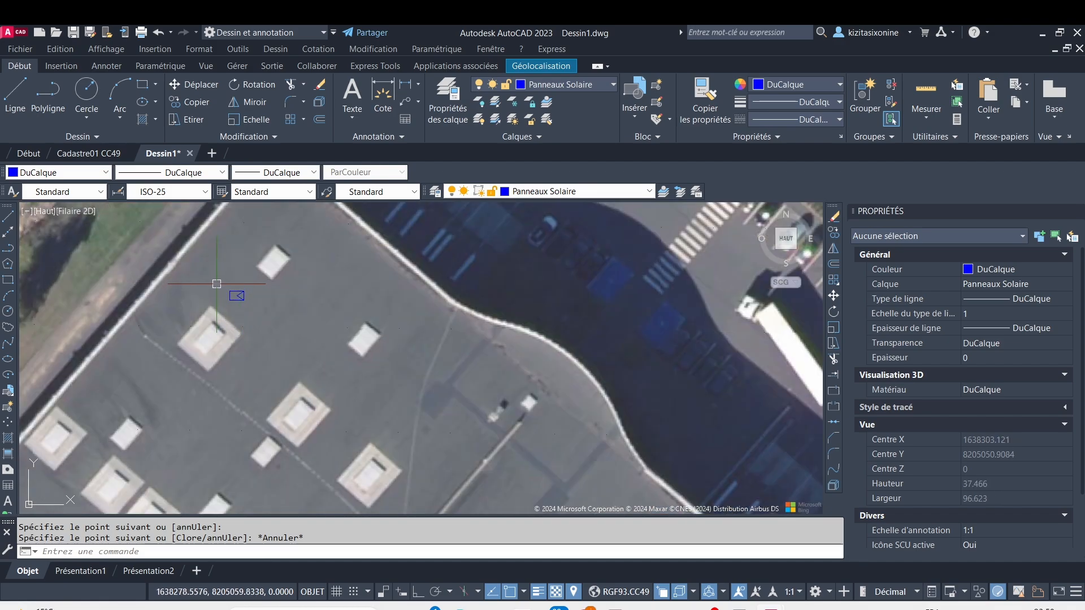
left_click(216, 283)
left_click(269, 325)
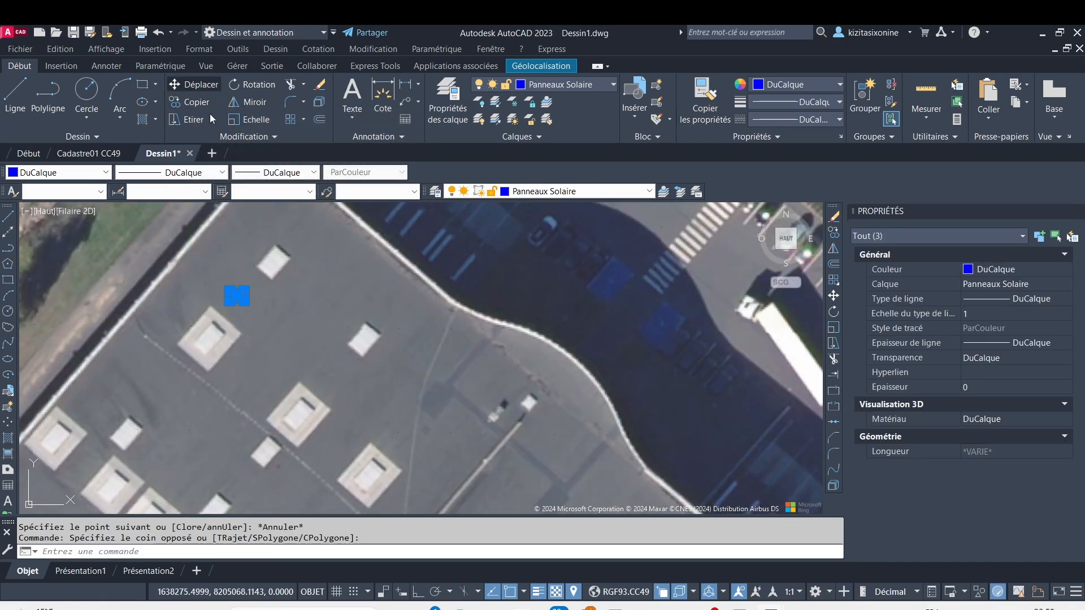
left_click(187, 84)
left_click(243, 292)
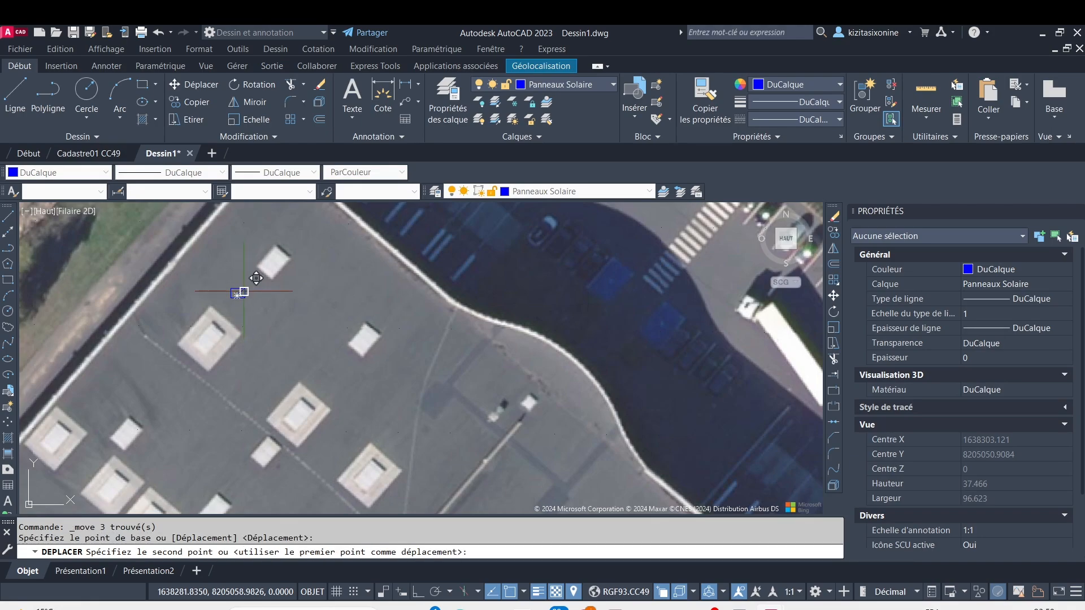
middle_click_drag(283, 224, 289, 360)
scroll(285, 309, "up", 2)
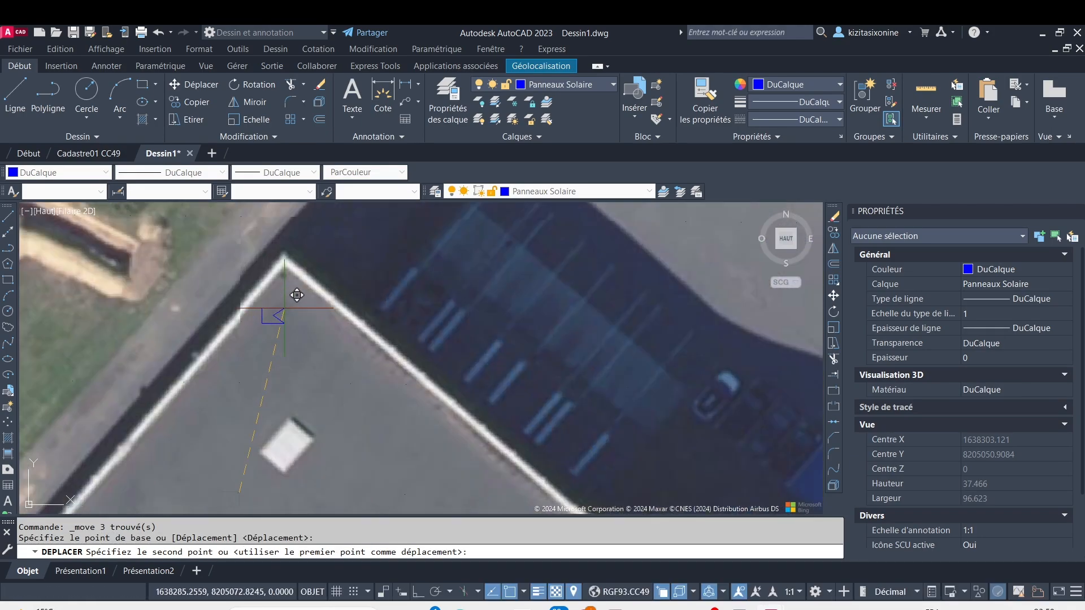
scroll(296, 295, "up", 3)
left_click(296, 287)
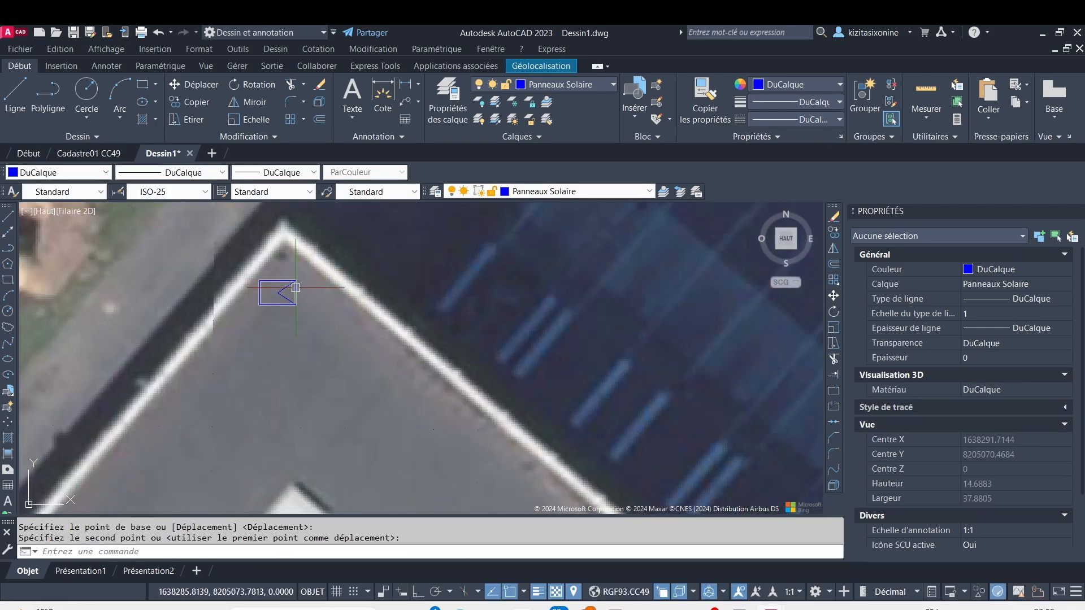
key("Escape")
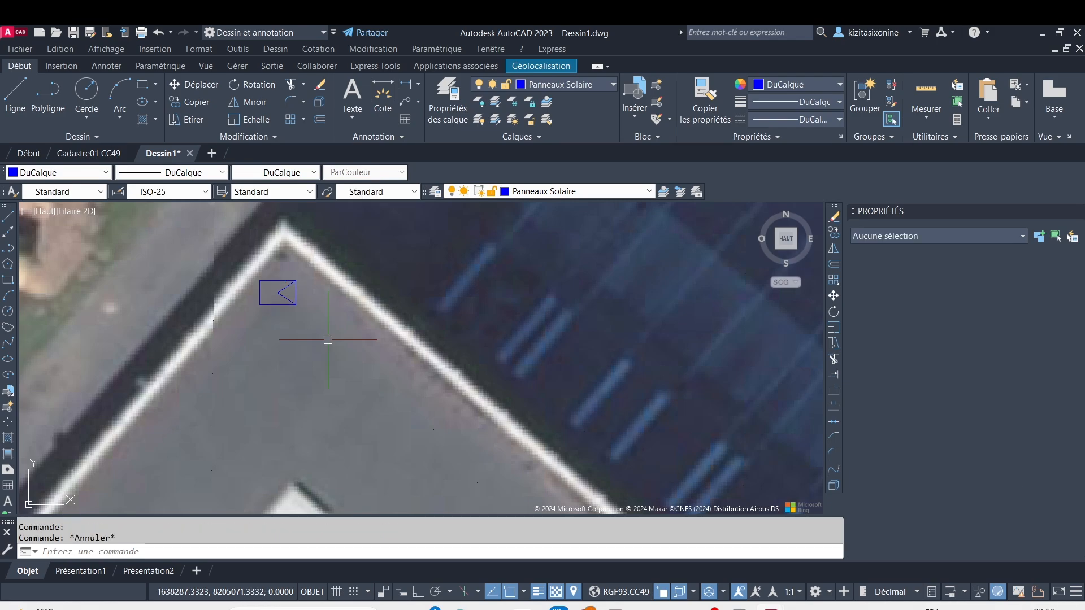
Step: Try to rotate the panel and its arrow about a point beside the roof corner with Ortho mode enabled
left_click(255, 269)
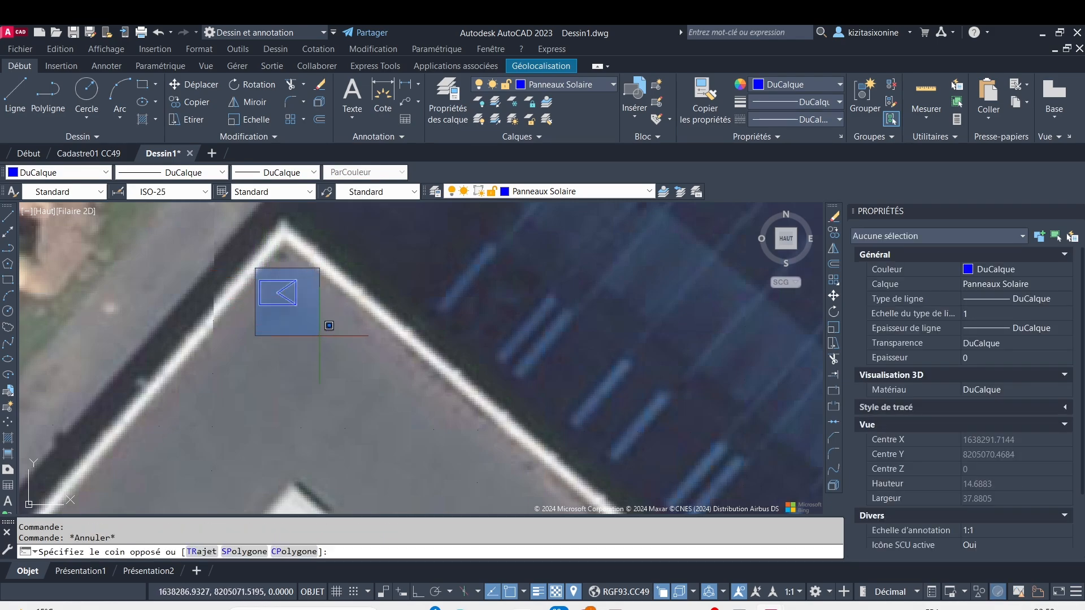
left_click(319, 335)
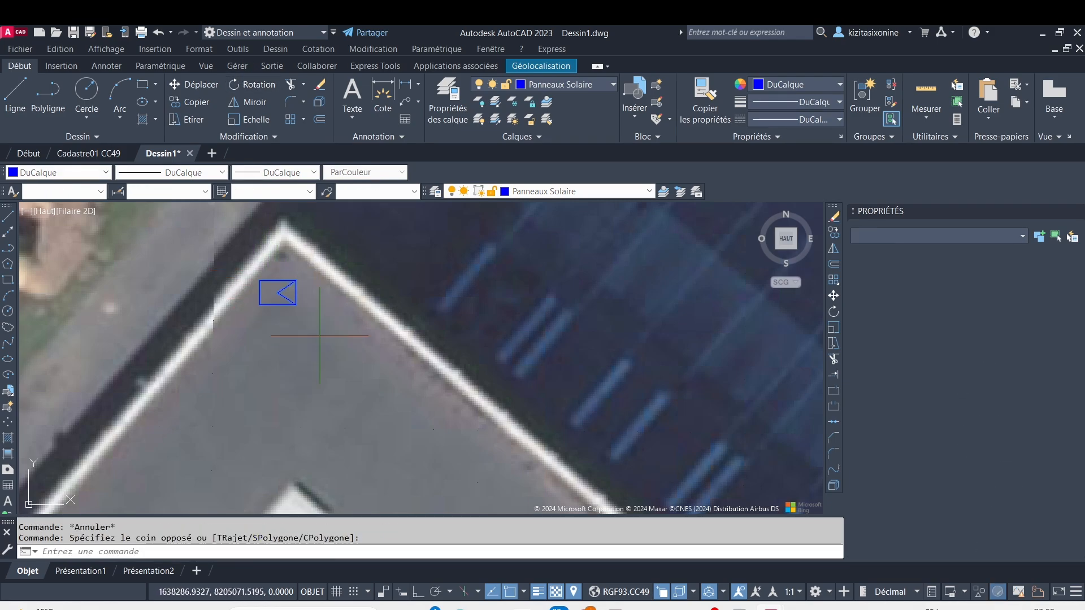
type("ro")
key("Return")
left_click(310, 248)
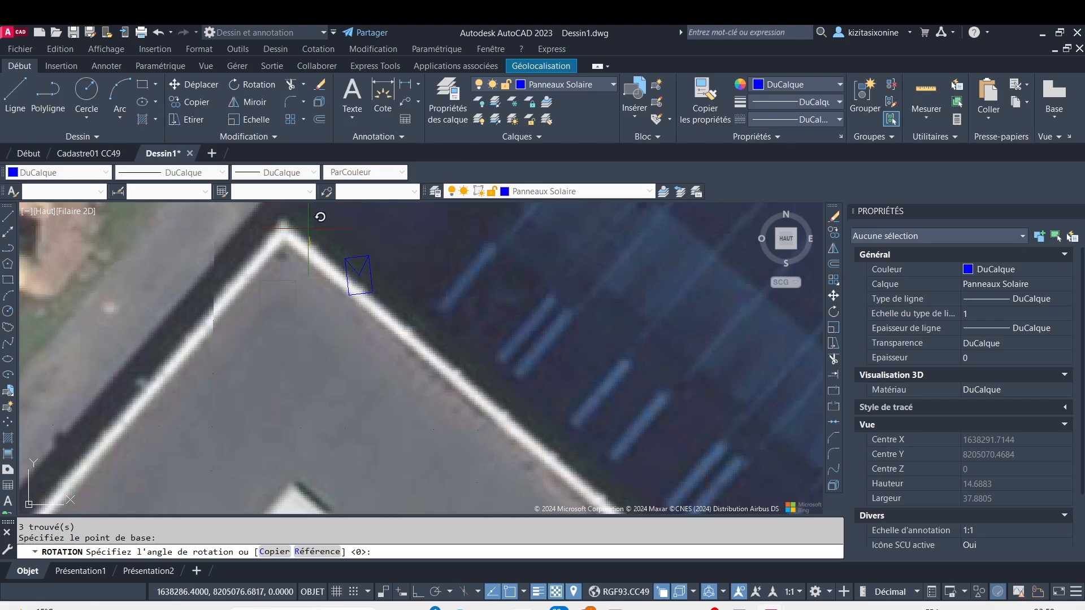
key("F8")
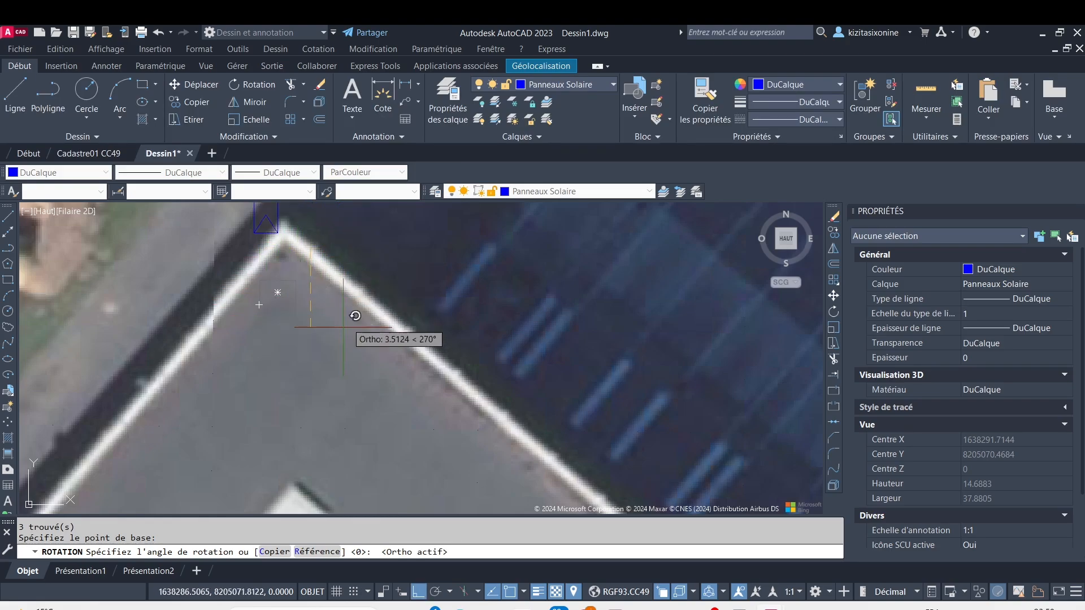
left_click(377, 247)
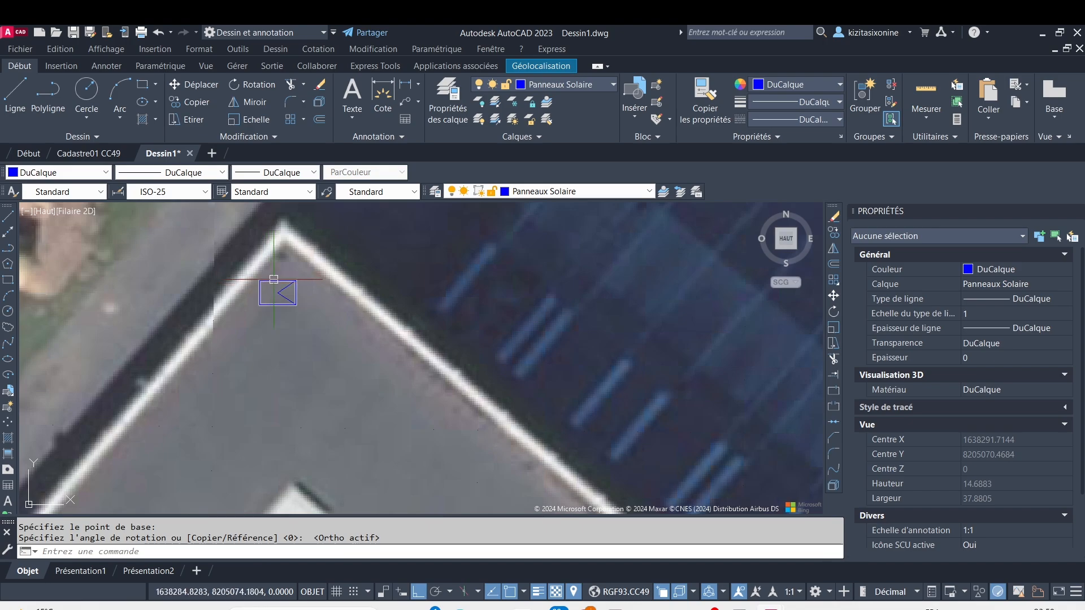
Step: Examine the warehouse roof's full extent and edge directions in relation to the panel at the northern corner
scroll(305, 325, "down", 4)
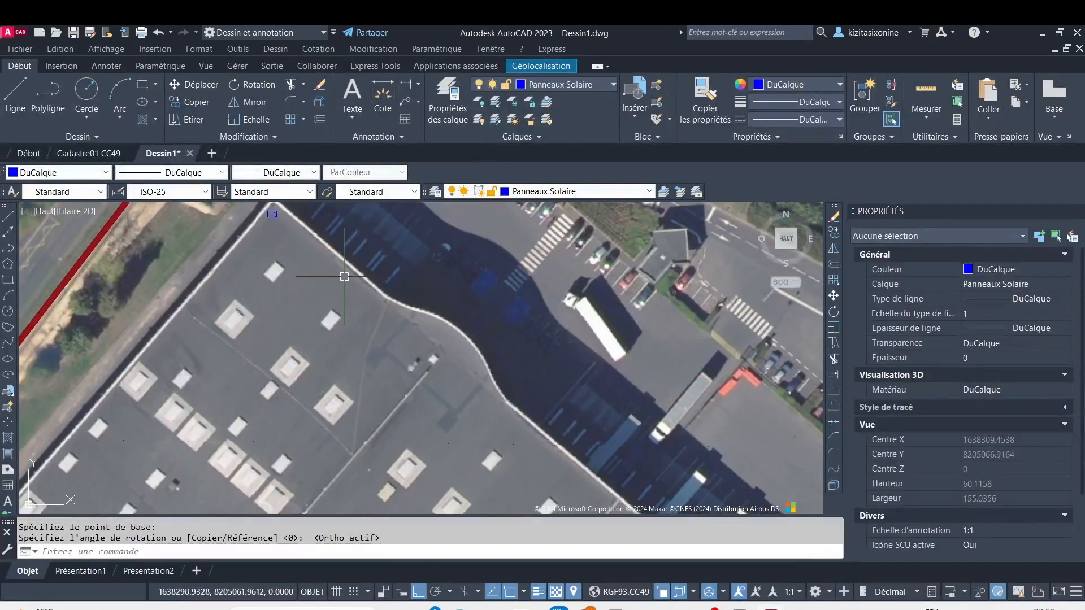
scroll(344, 276, "down", 4)
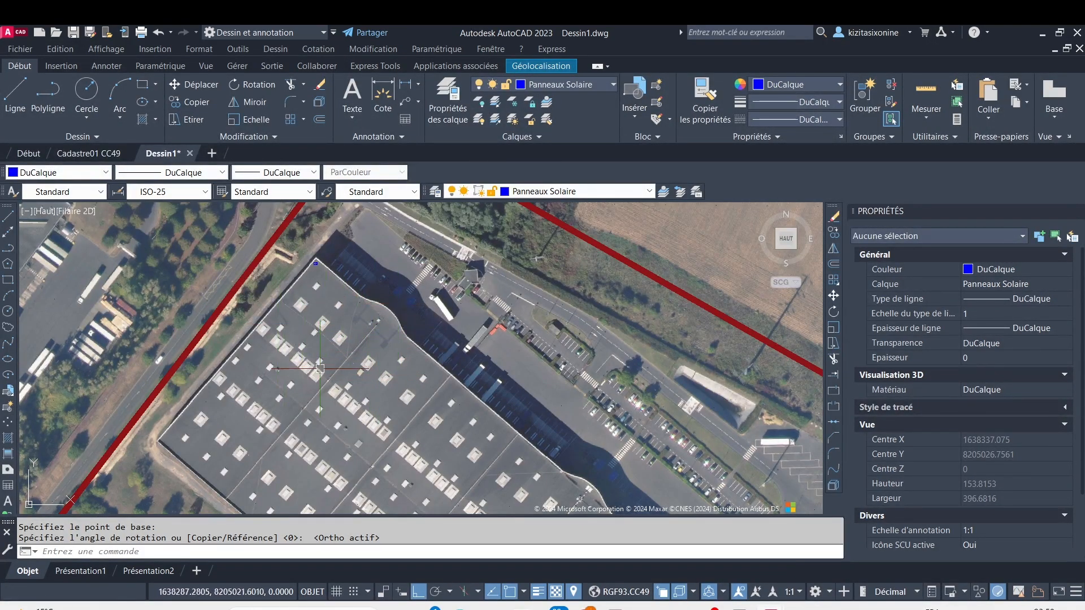
scroll(366, 391, "down", 2)
middle_click_drag(367, 430, 329, 313)
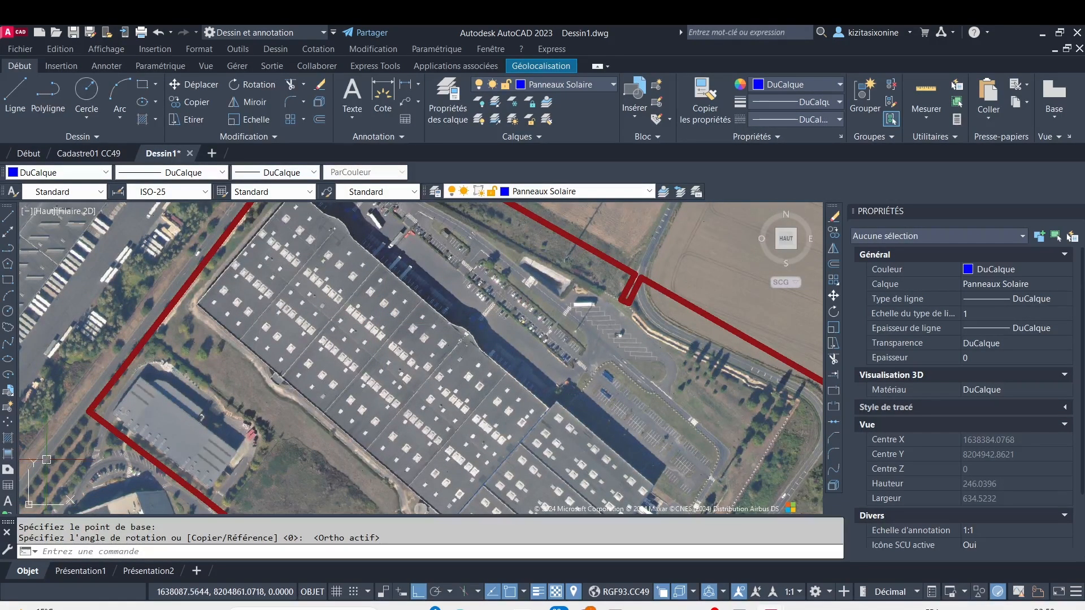
scroll(273, 315, "up", 5)
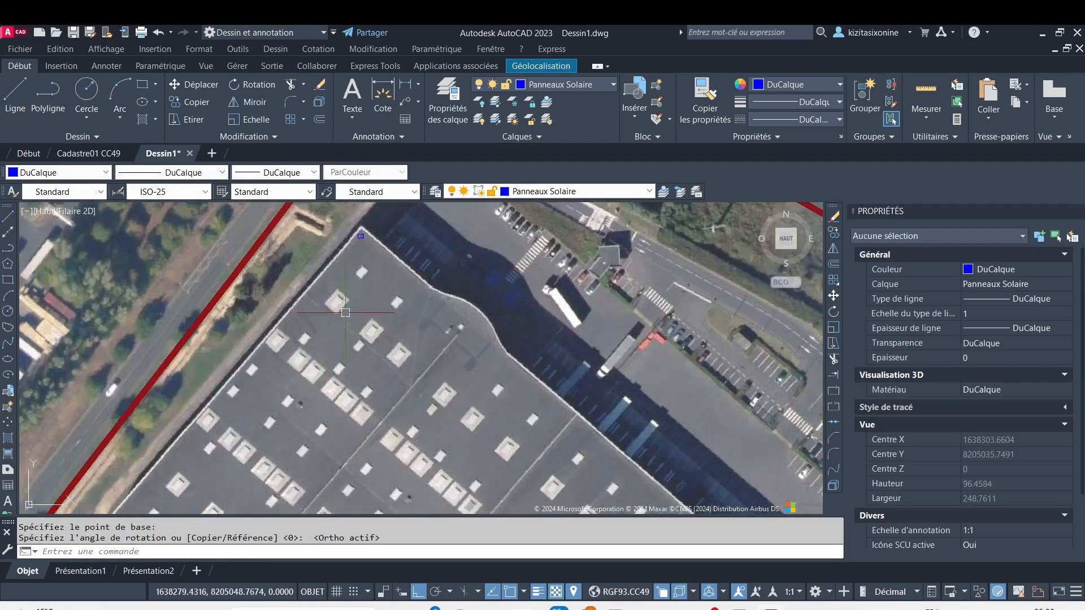
scroll(358, 248, "up", 3)
scroll(379, 315, "up", 4)
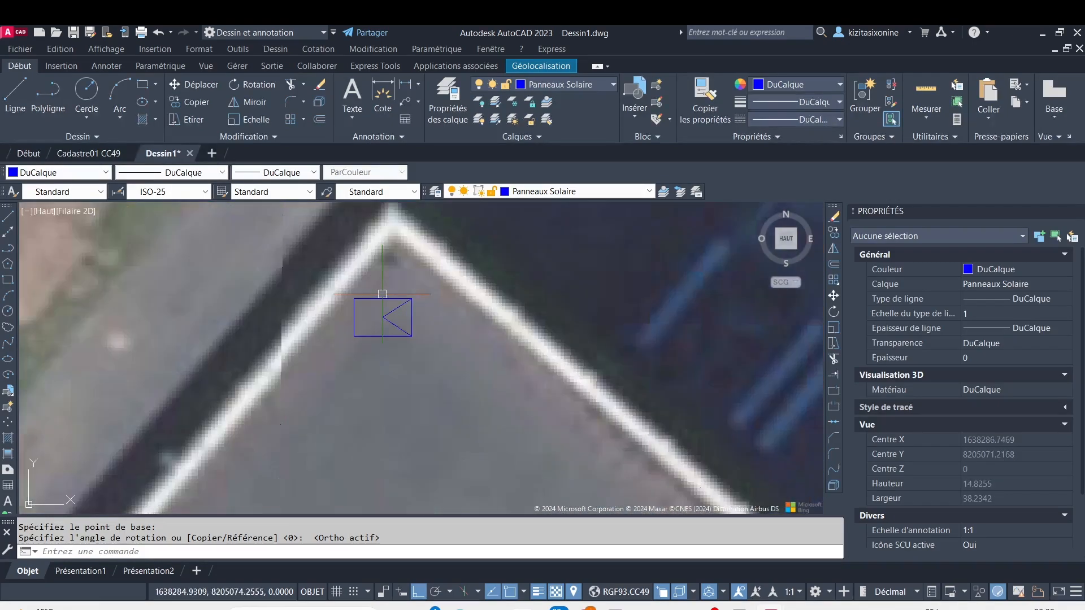
Step: Convert the panel rectangle and its arrow into a block named Panneaux T, with the panel's upper-left corner as base point
left_click(414, 361)
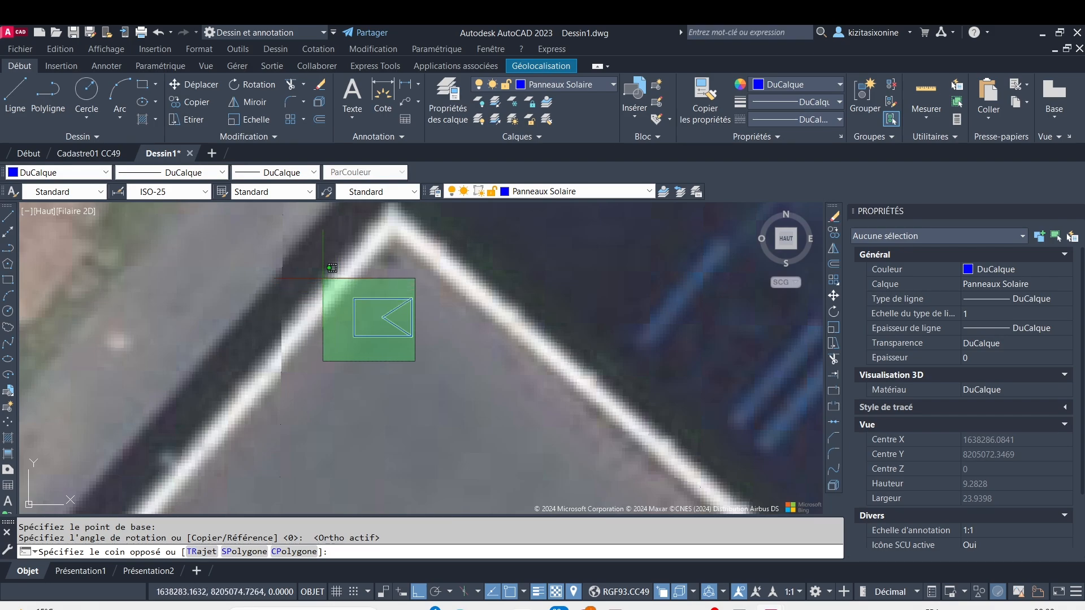
left_click(325, 280)
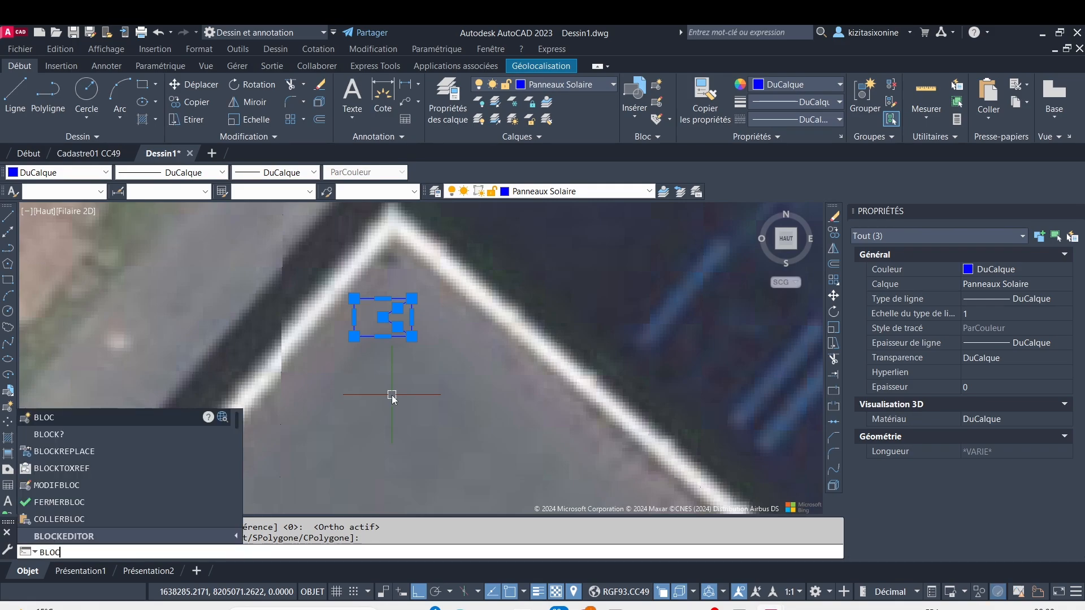
key("Return")
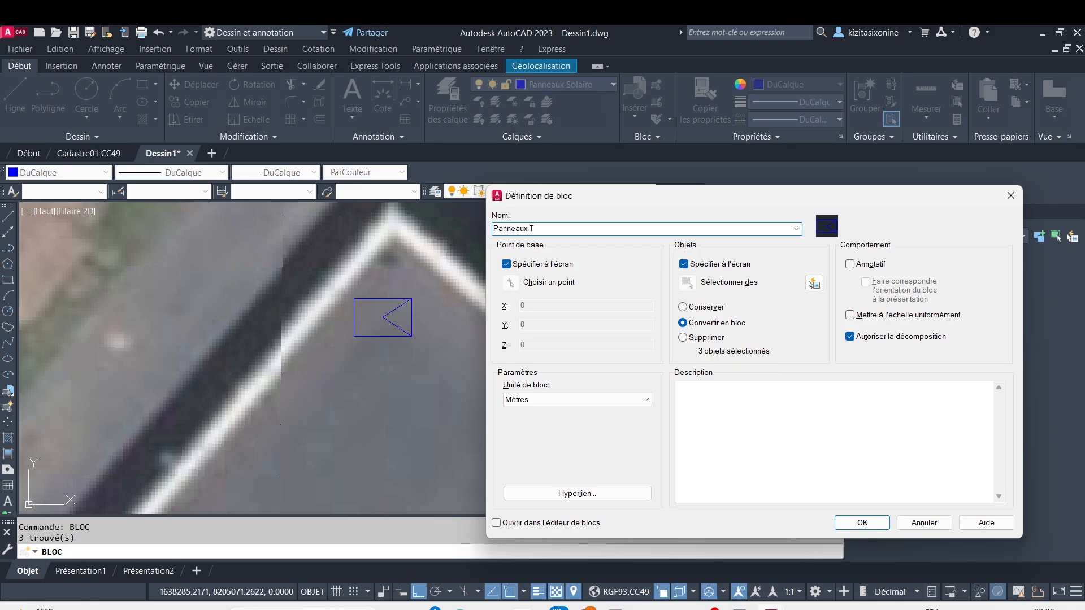
left_click(510, 282)
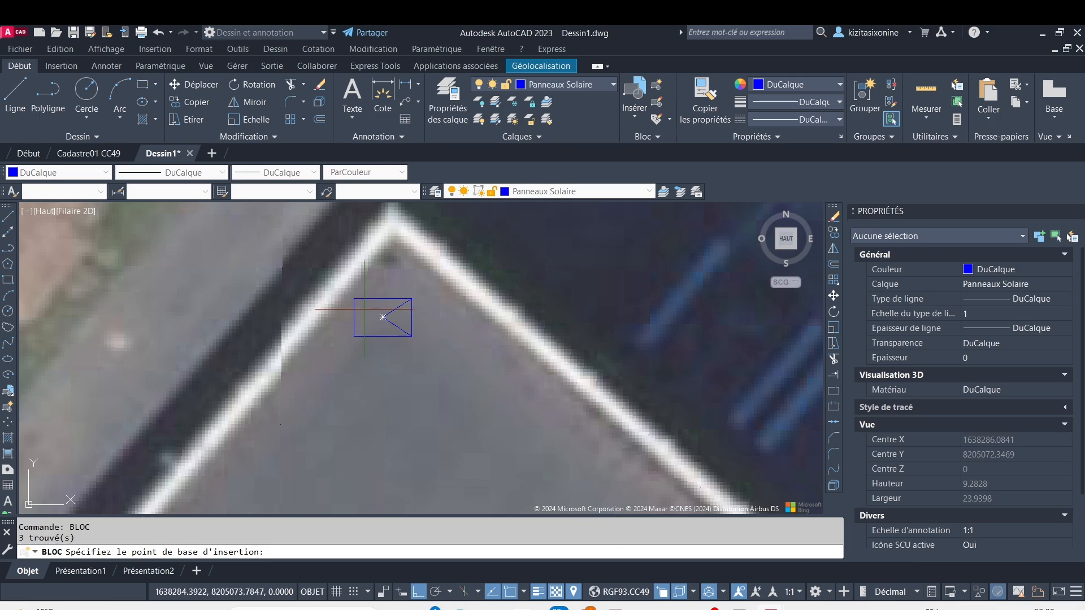
left_click(354, 299)
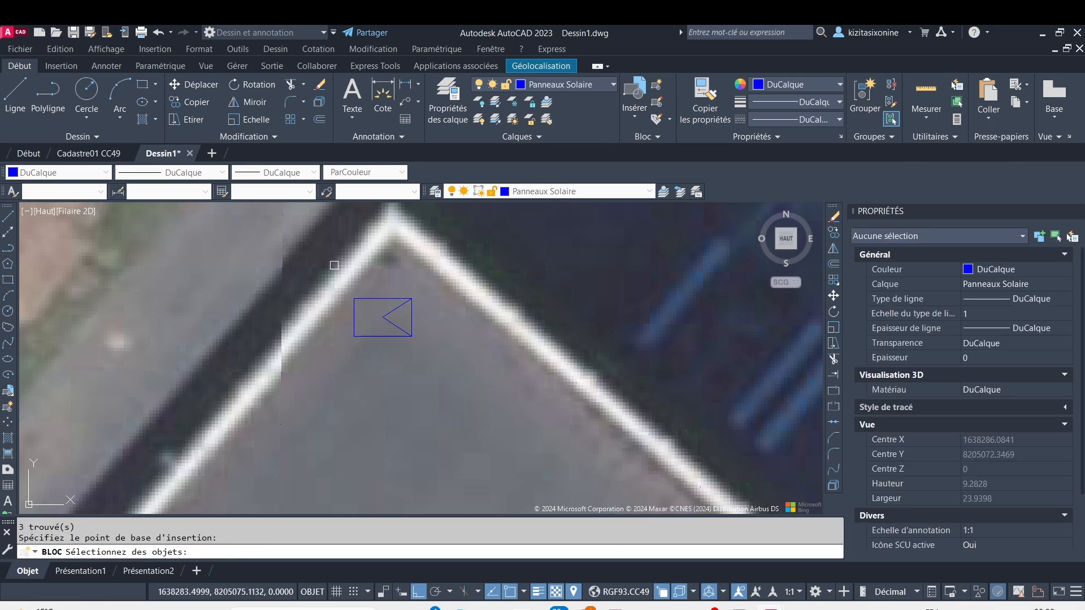
left_click(314, 258)
left_click(480, 380)
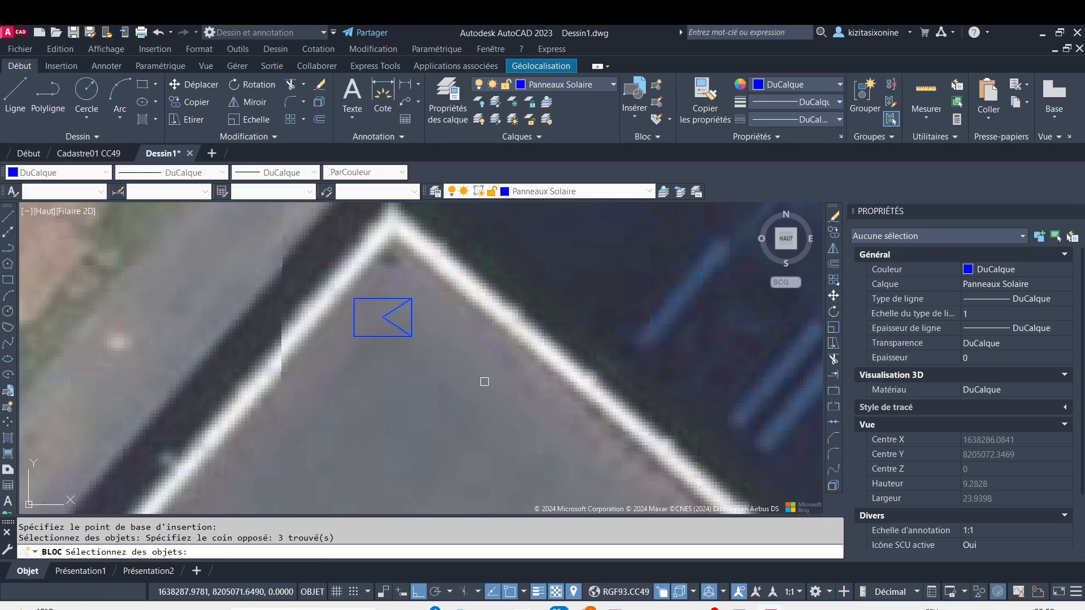
key("Return")
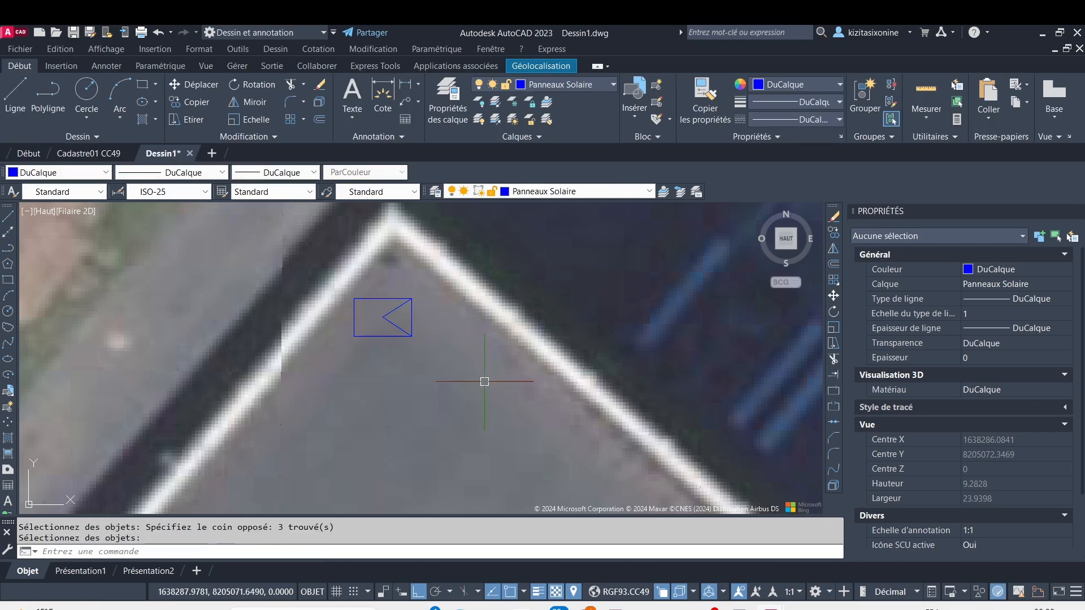
left_click(399, 297)
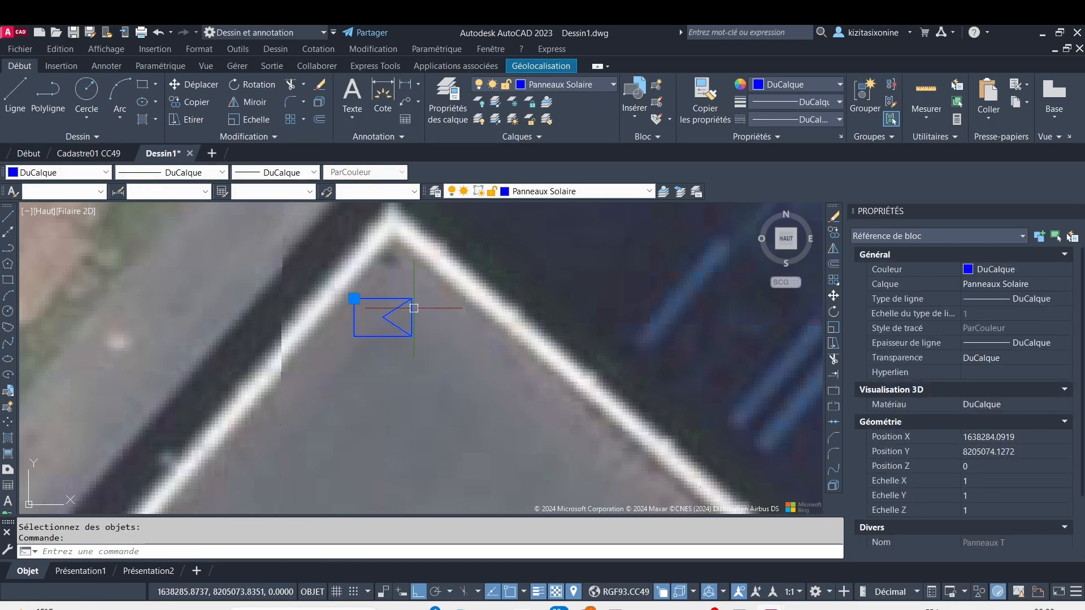
key("Escape")
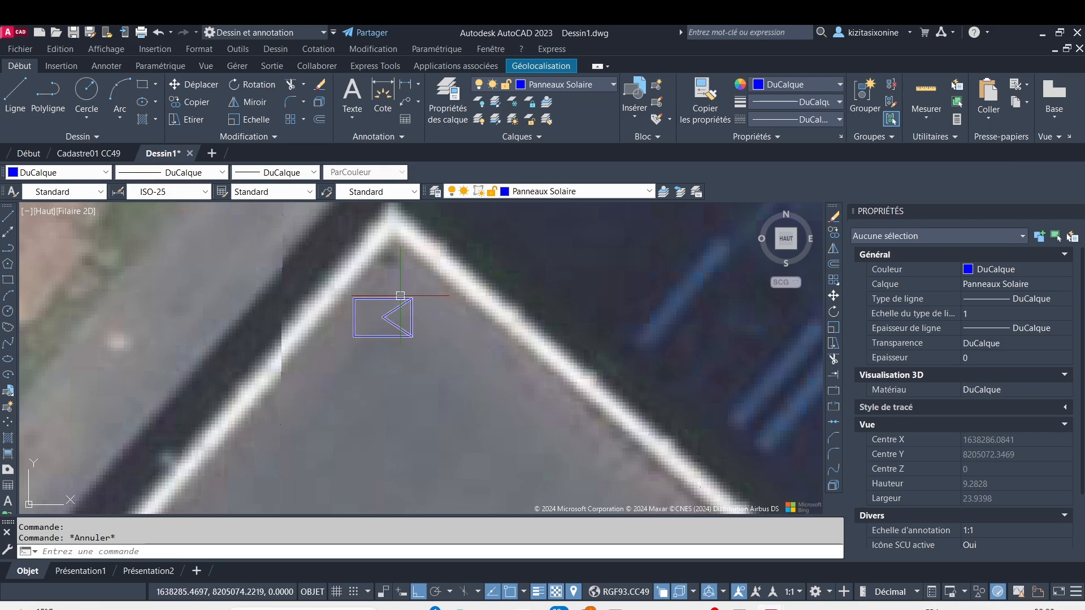
left_click(396, 314)
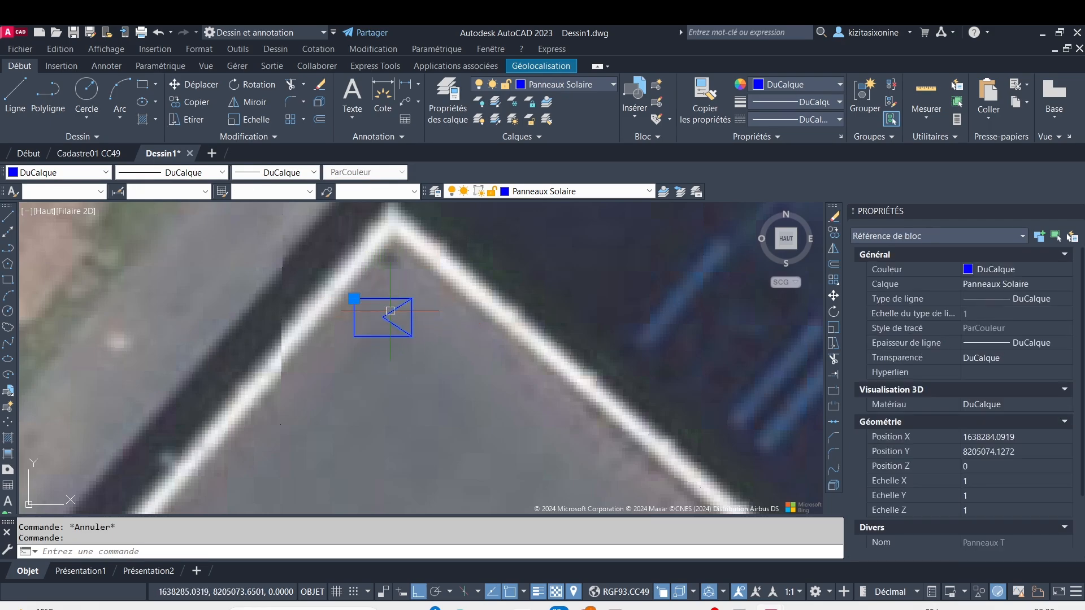
key("Escape")
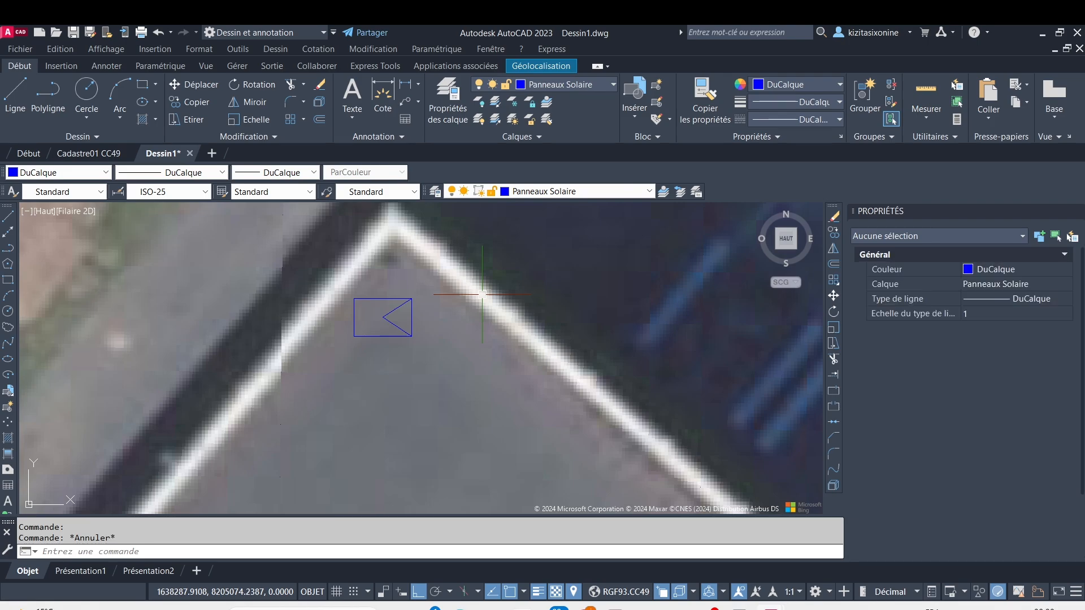
scroll(454, 321, "down", 4)
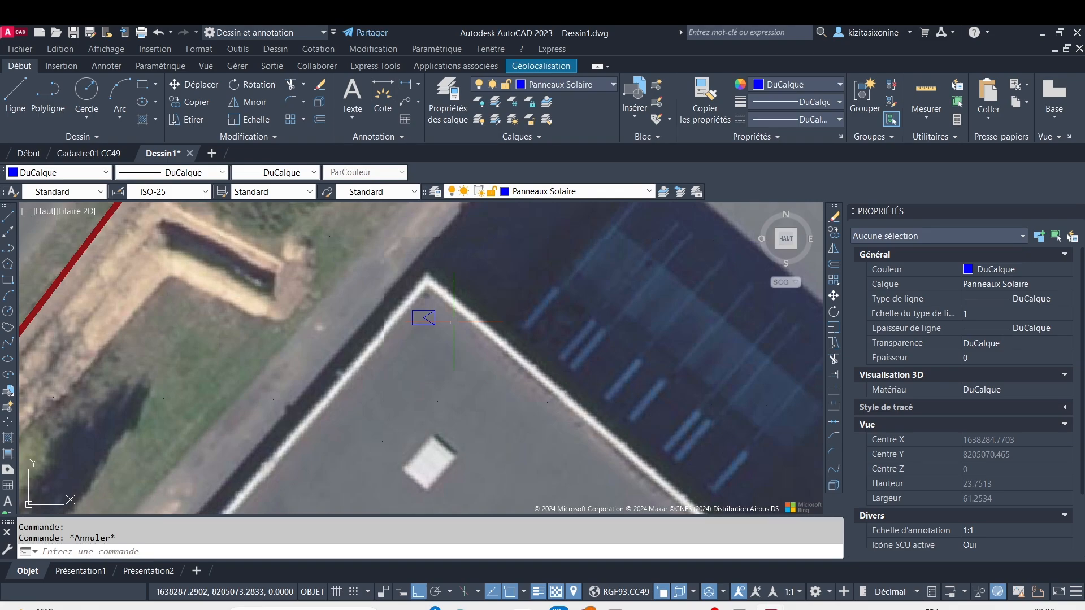
key("Escape")
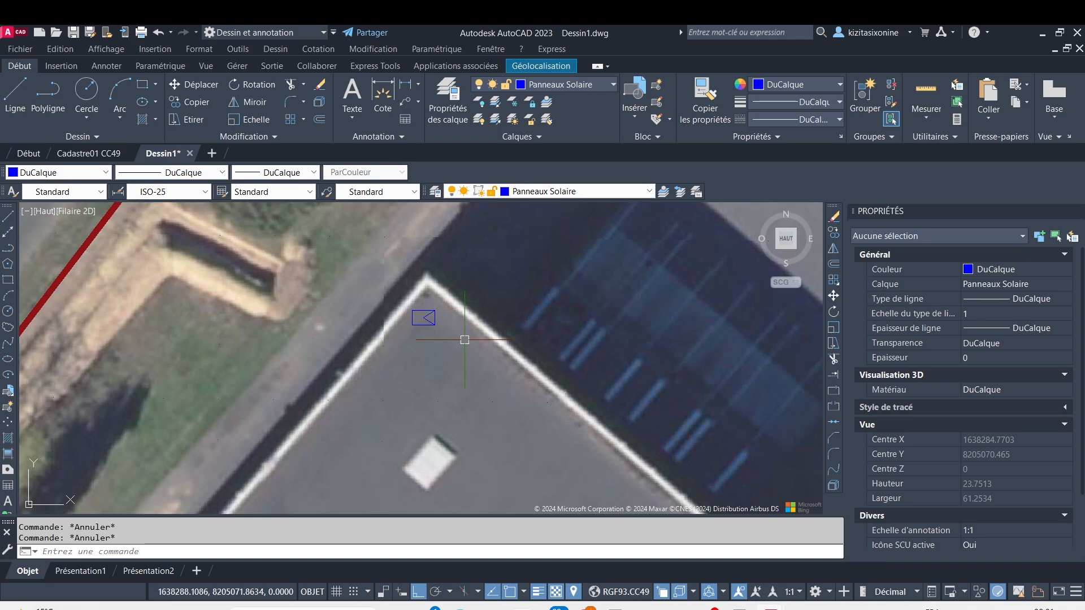
type("s")
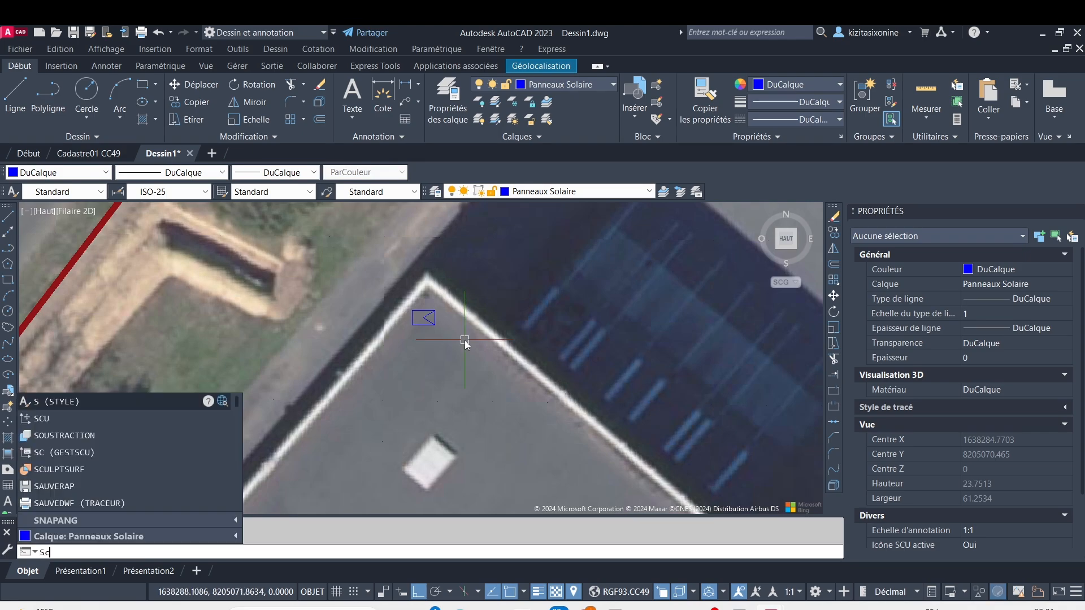
type("cu")
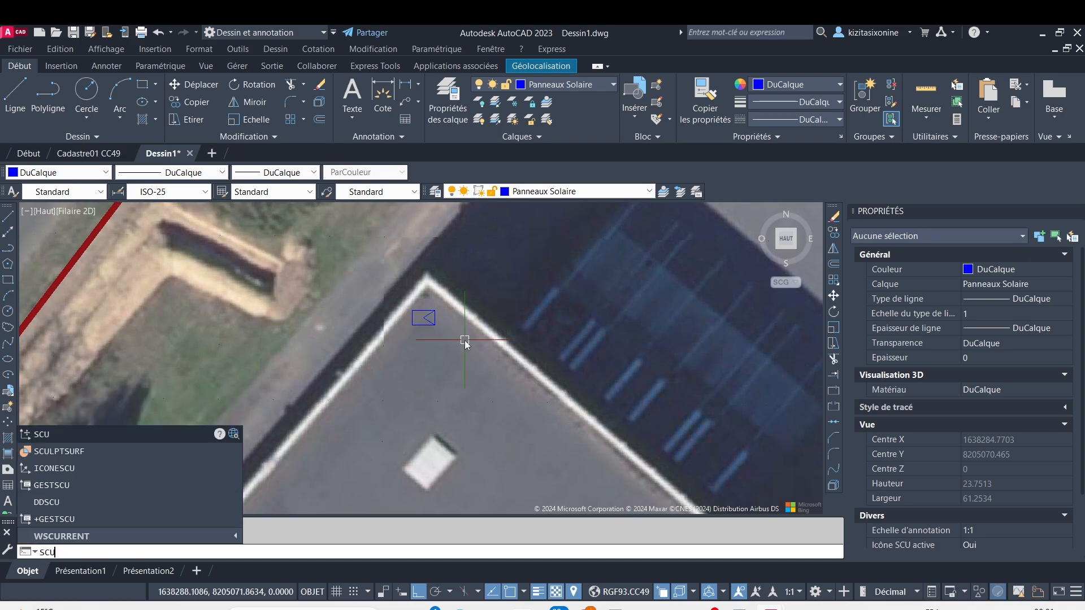
key("Return")
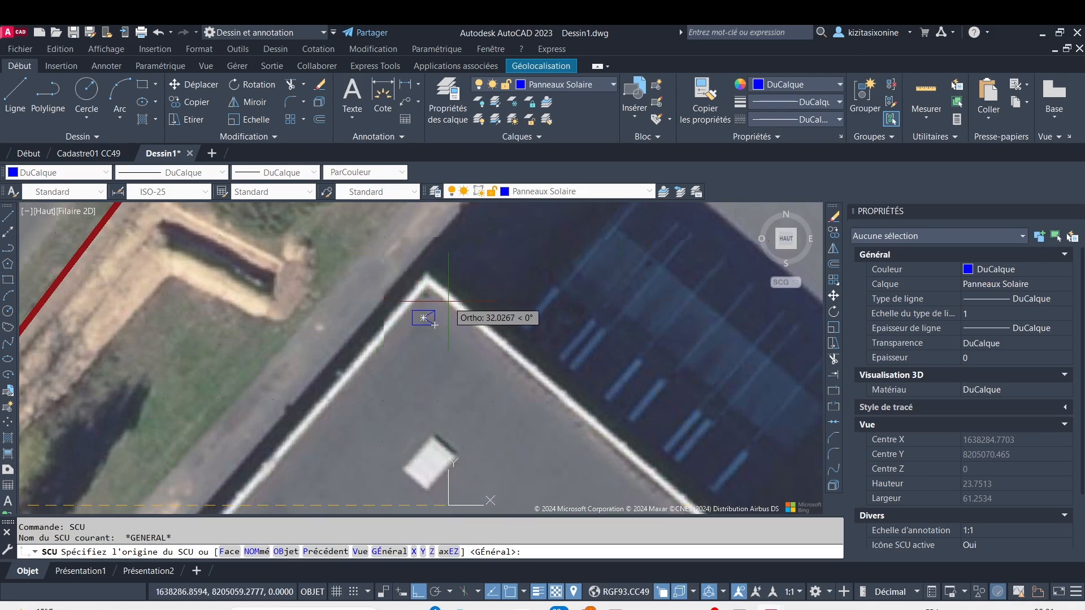
key("Escape")
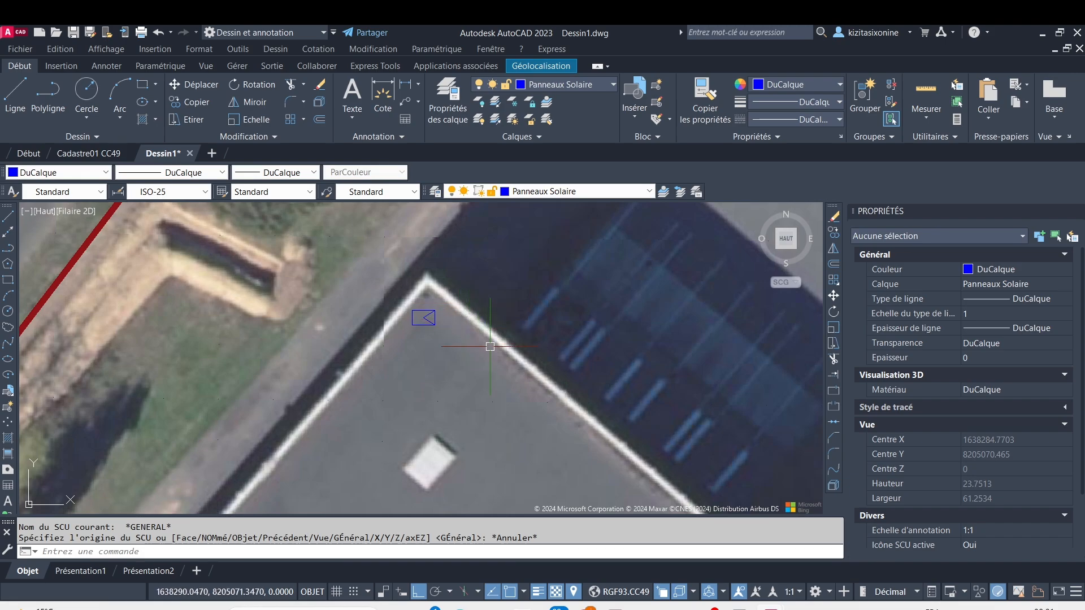
scroll(492, 333, "down", 2)
mouse_move(555, 404)
middle_mouse_down()
mouse_move(428, 319)
mouse_move(412, 325)
middle_mouse_up()
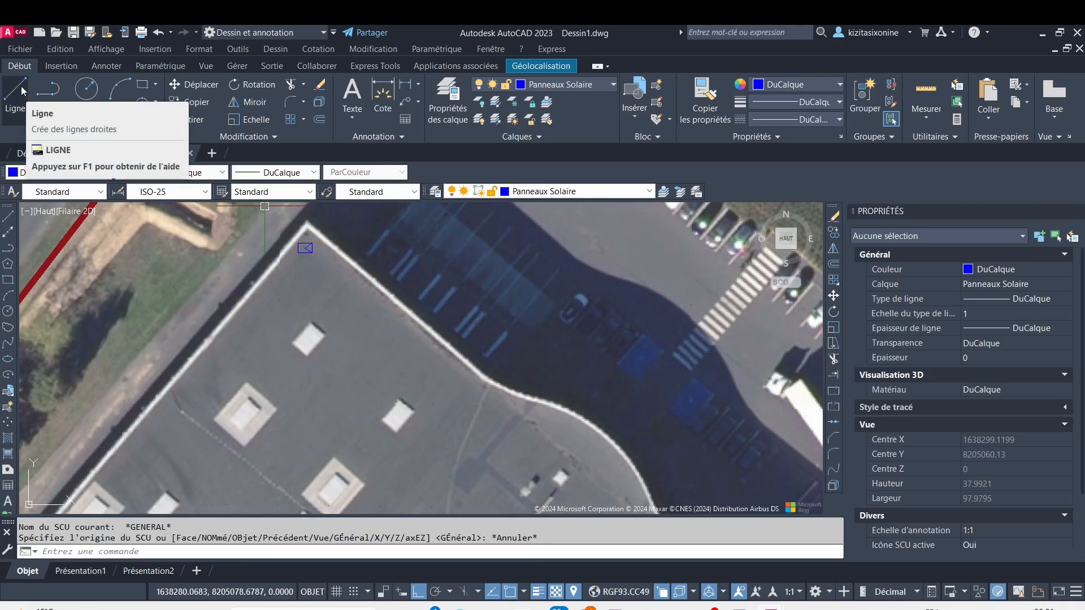
Step: Make layer 0 the current layer
left_click(612, 85)
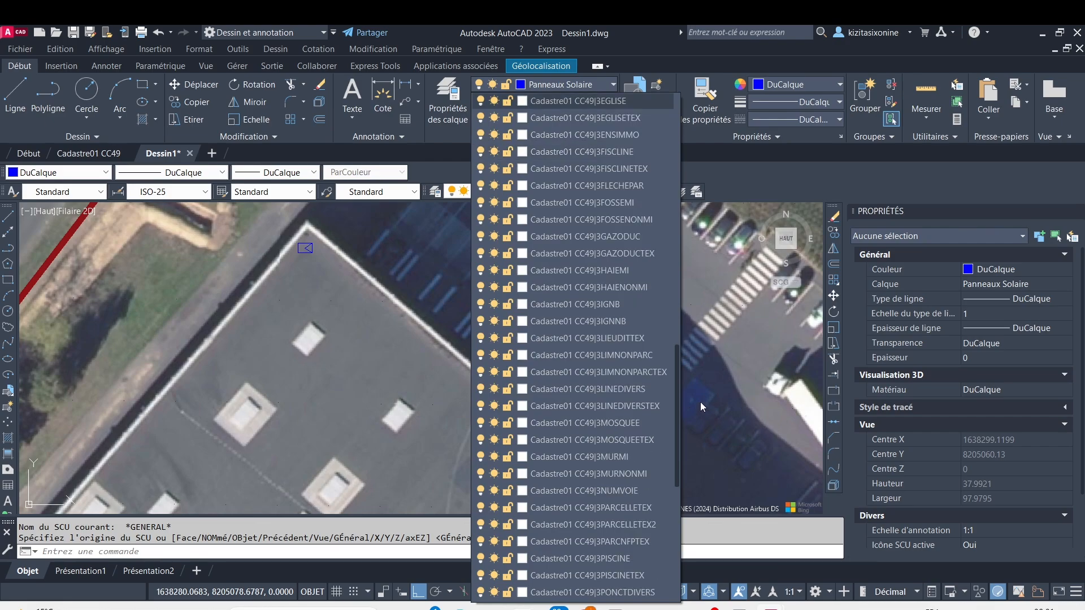
left_click_drag(675, 401, 689, 74)
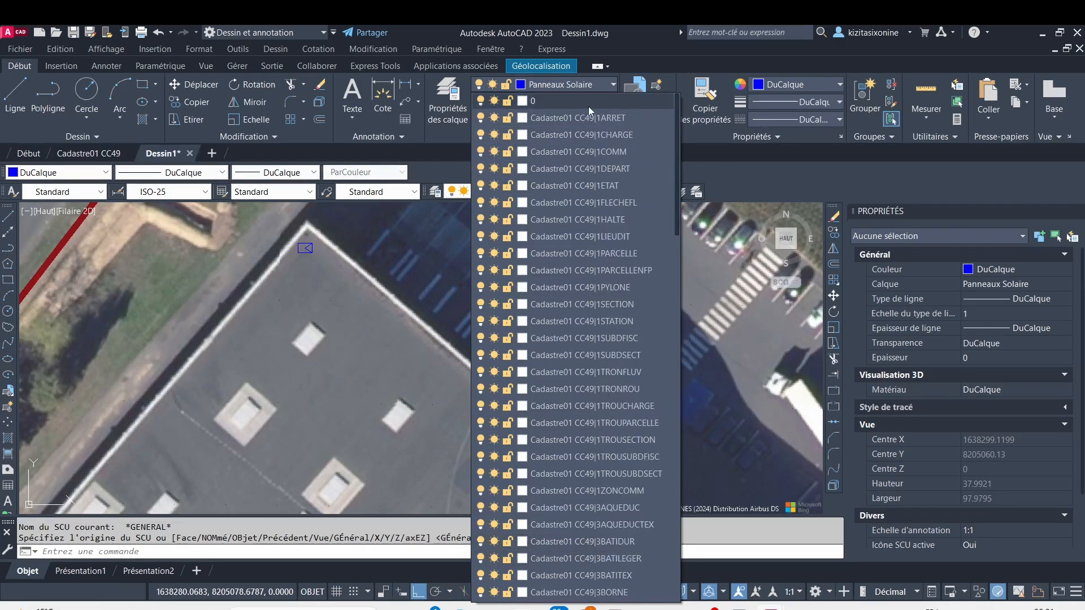
left_click(564, 107)
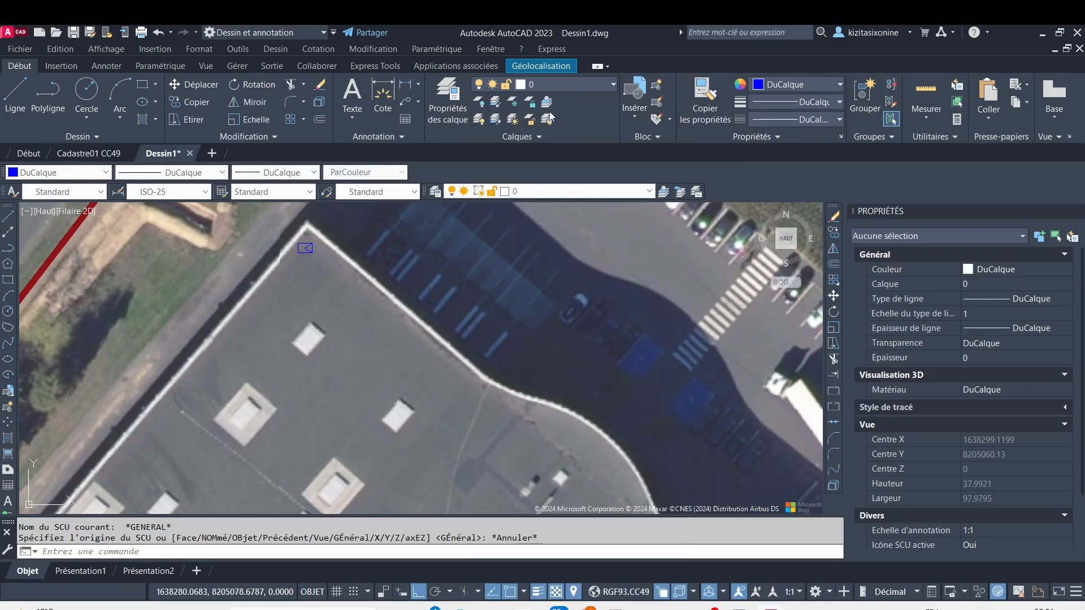
Step: Draw a reference line along the warehouse roof's northeast edge, starting near its northern corner, with Ortho mode disabled
left_click(15, 93)
scroll(346, 275, "up", 2)
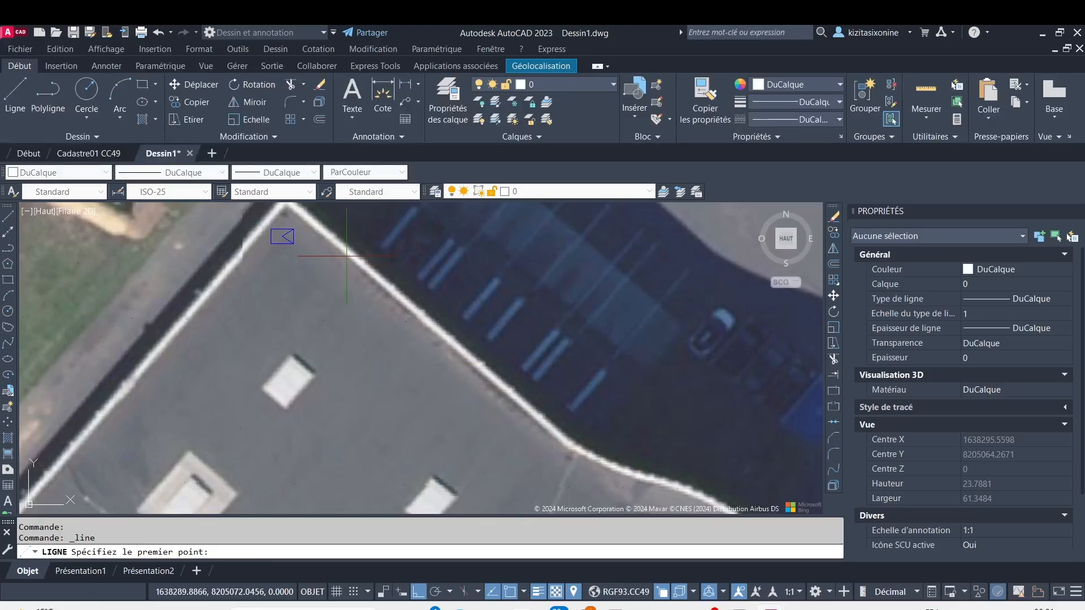
mouse_move(347, 255)
middle_mouse_down()
mouse_move(337, 342)
mouse_move(322, 350)
middle_mouse_up()
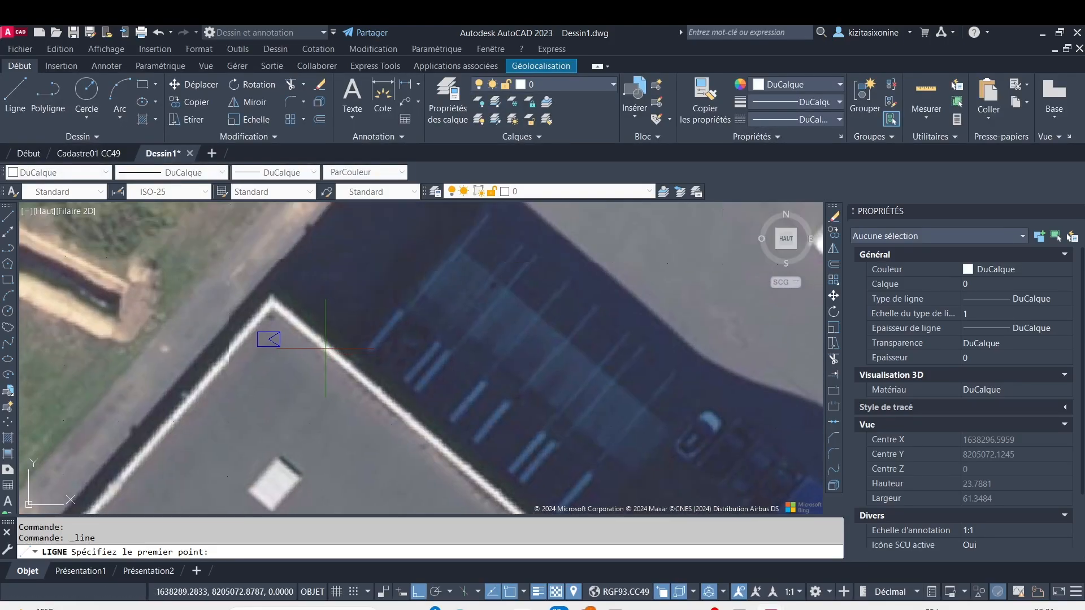
left_click(314, 343)
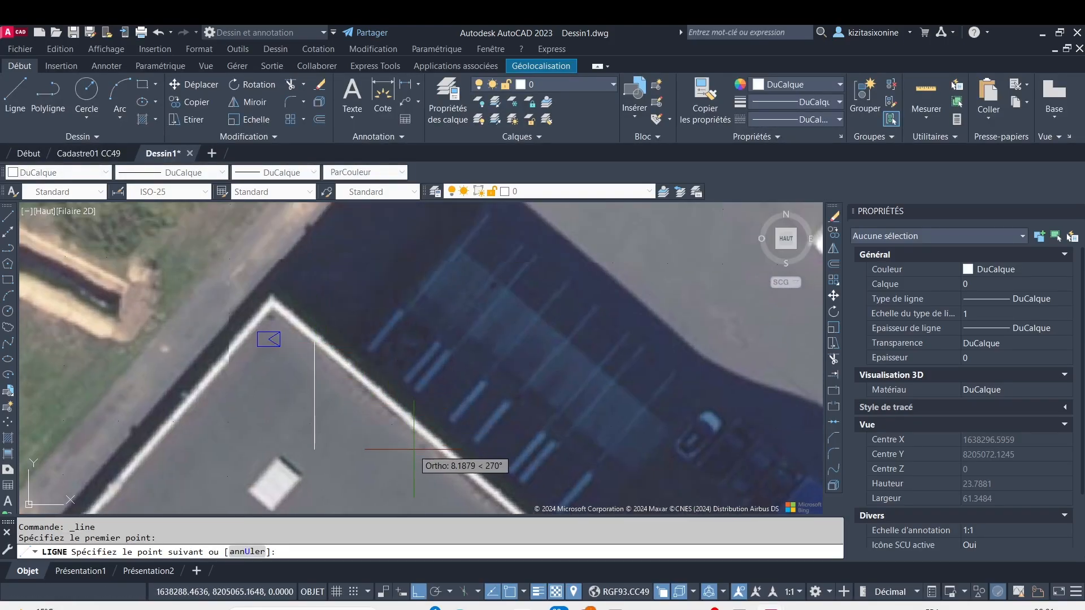
key("F8")
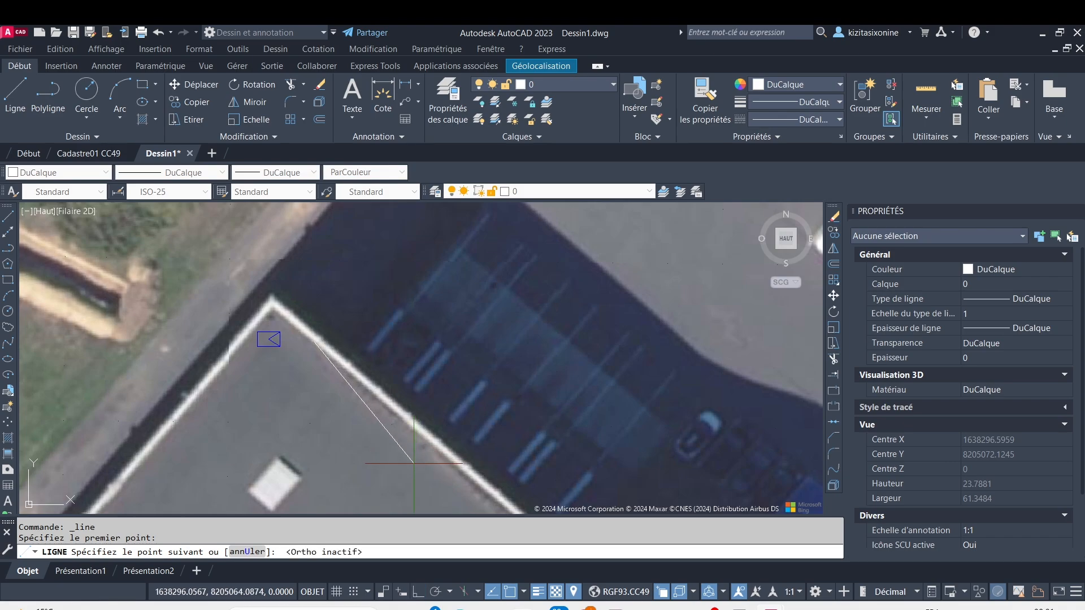
left_click(485, 476)
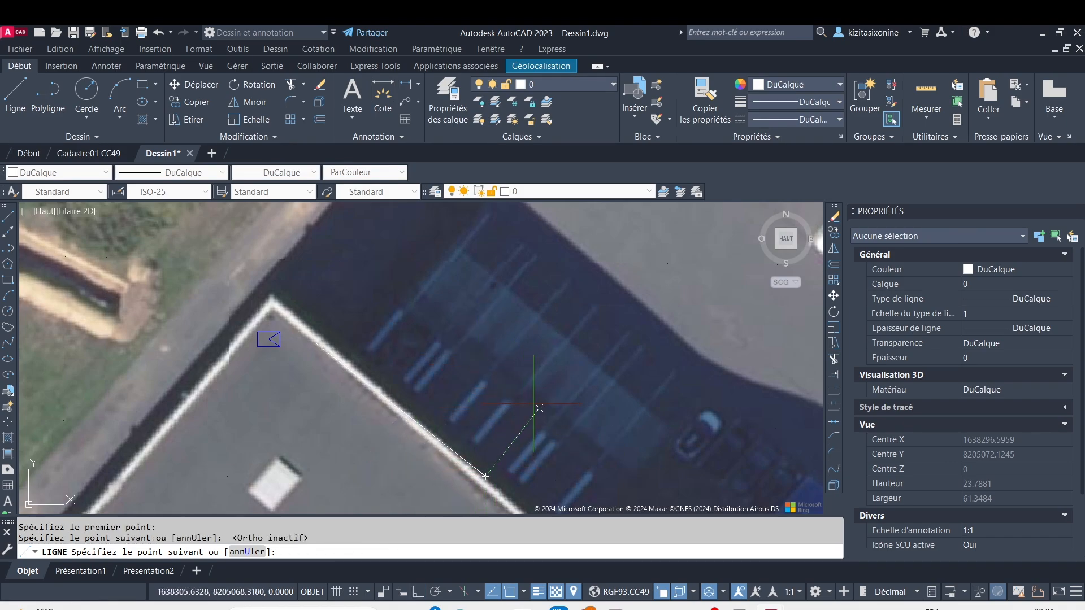
key("Escape")
Step: Draw a second reference line outward from the first line's start near the northern corner, roughly perpendicular to the roof edge
key("Return")
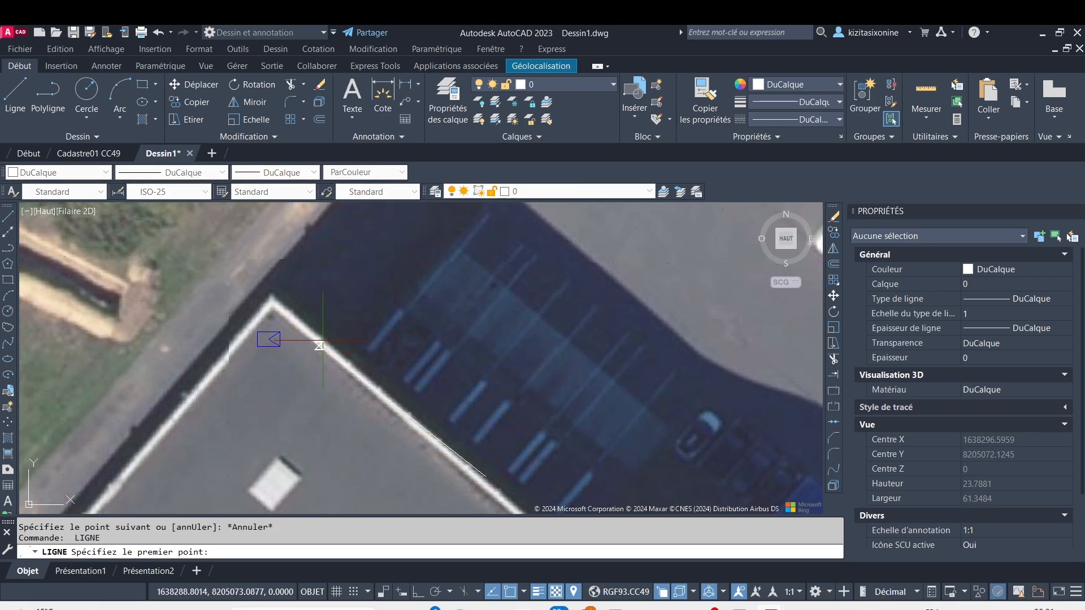
left_click(315, 342)
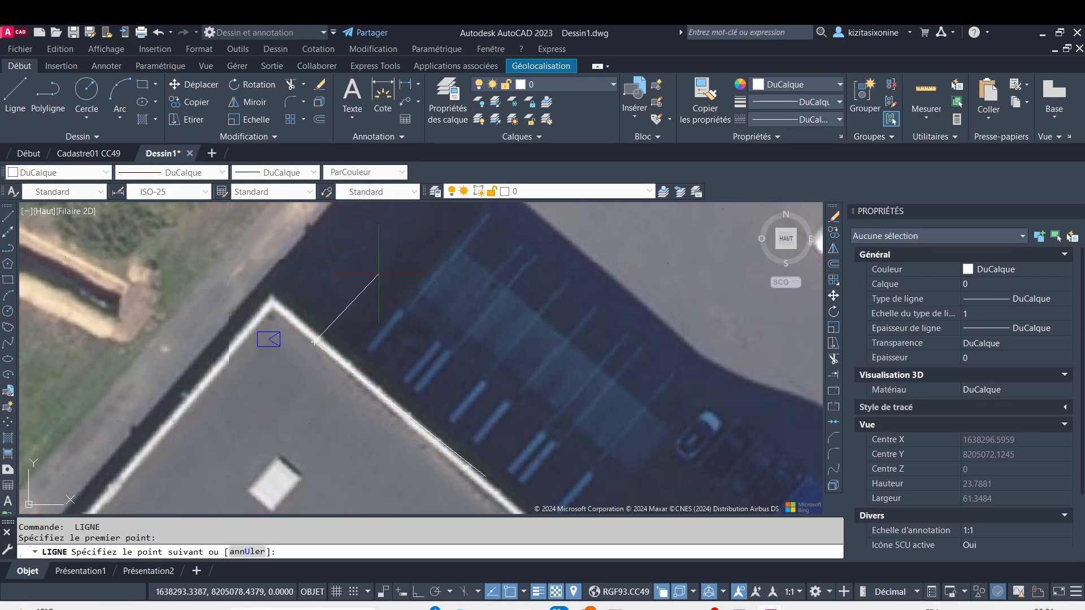
left_click(392, 243)
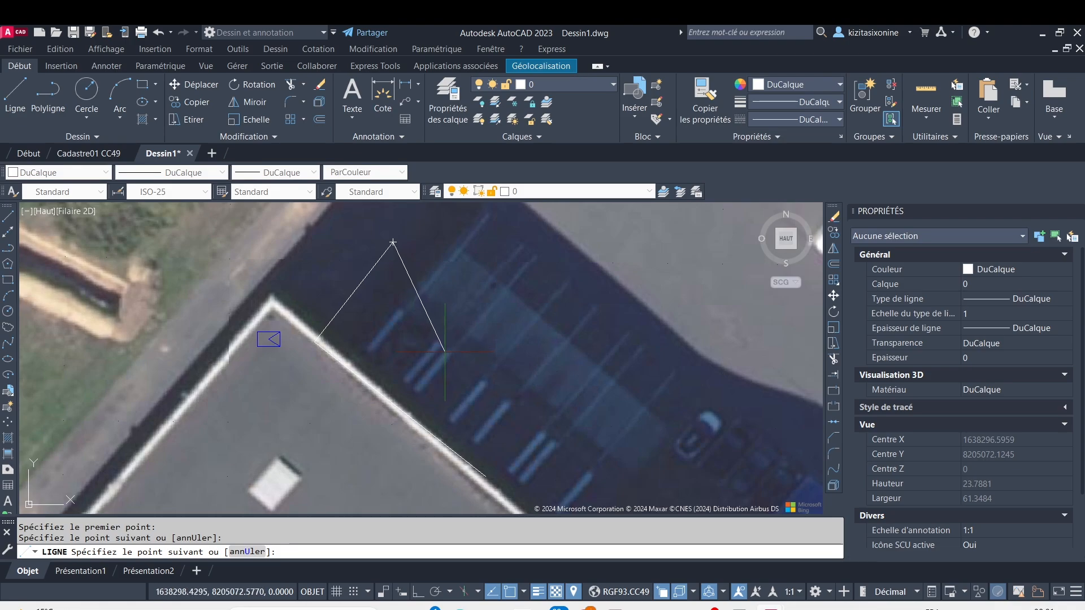
key("Escape")
left_click(347, 309)
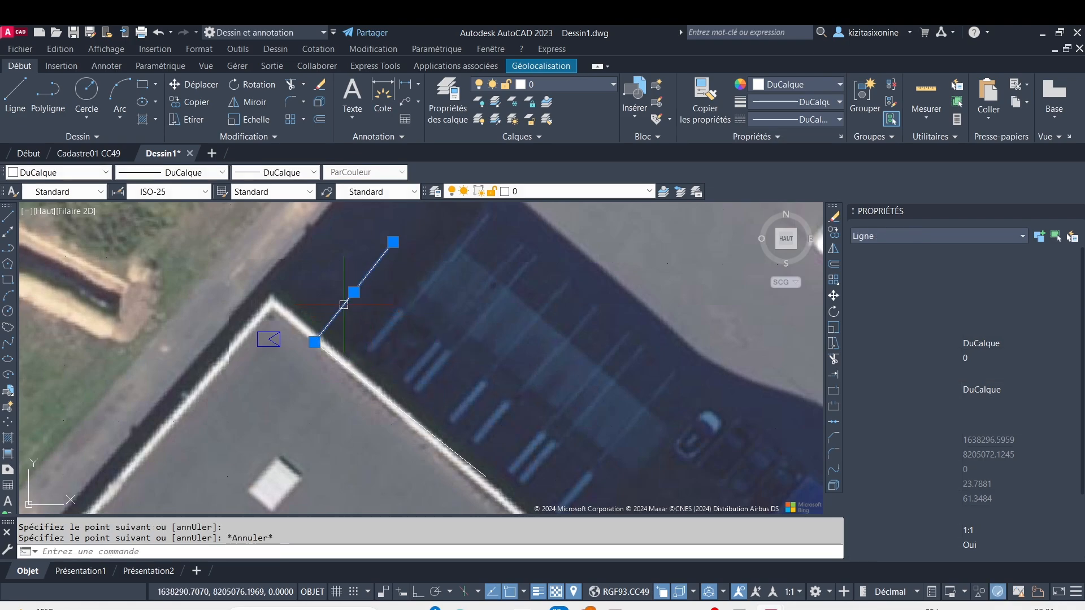
left_click(359, 375)
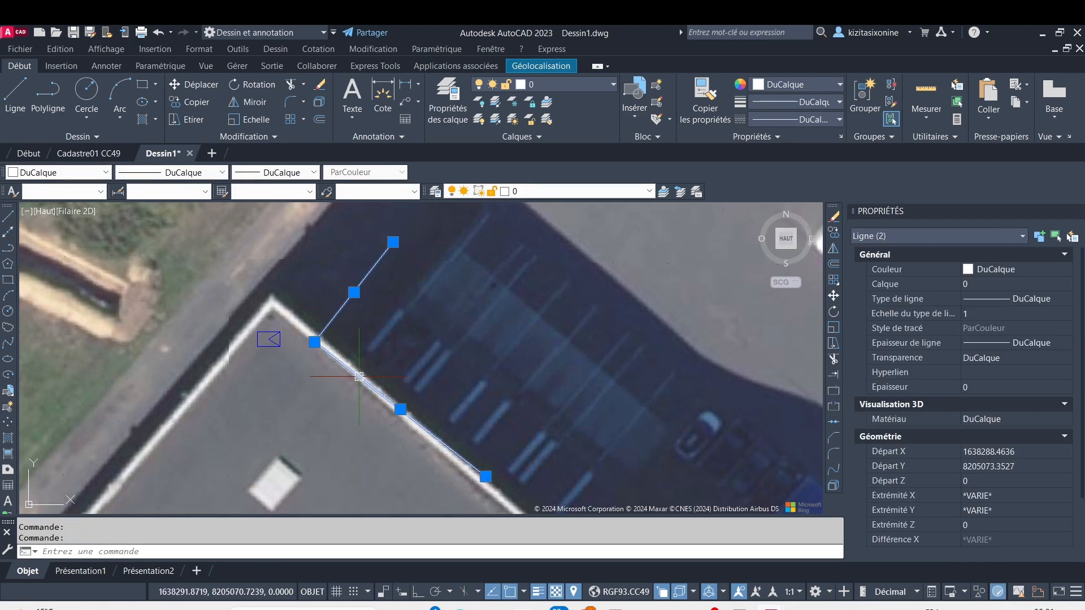
key("Escape")
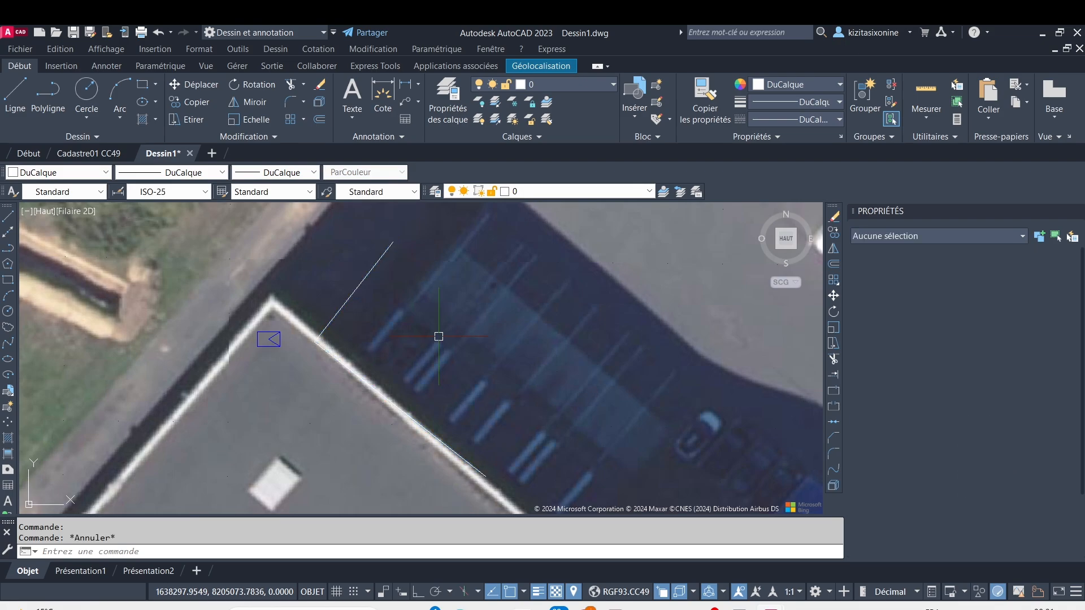
Step: Define a custom SCU with its origin where the two reference lines meet, X along the roof edge and Y along the perpendicular line
scroll(374, 349, "down", 2)
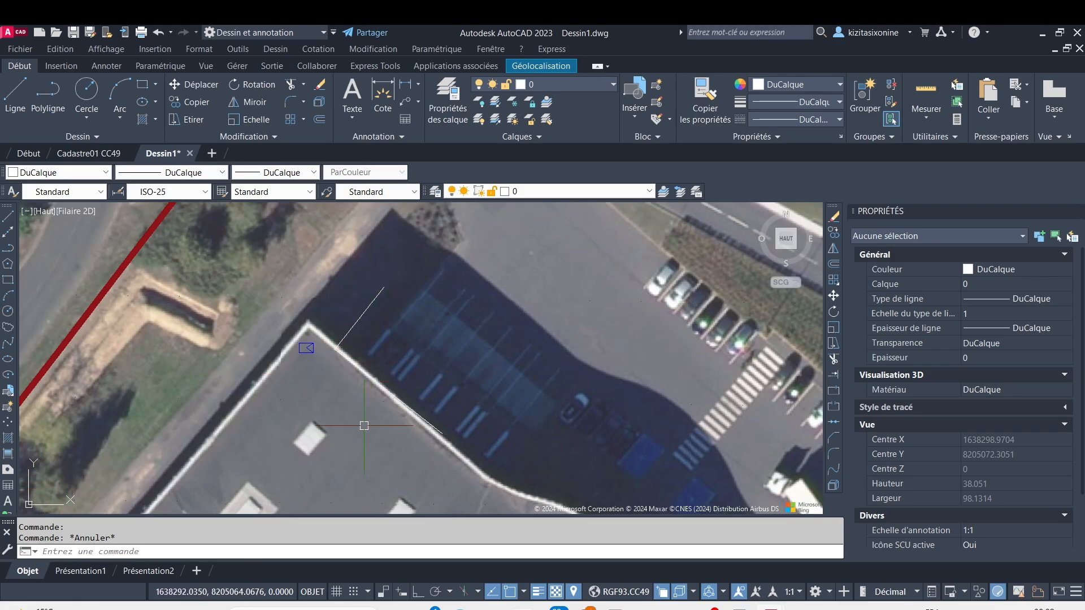
type("cu")
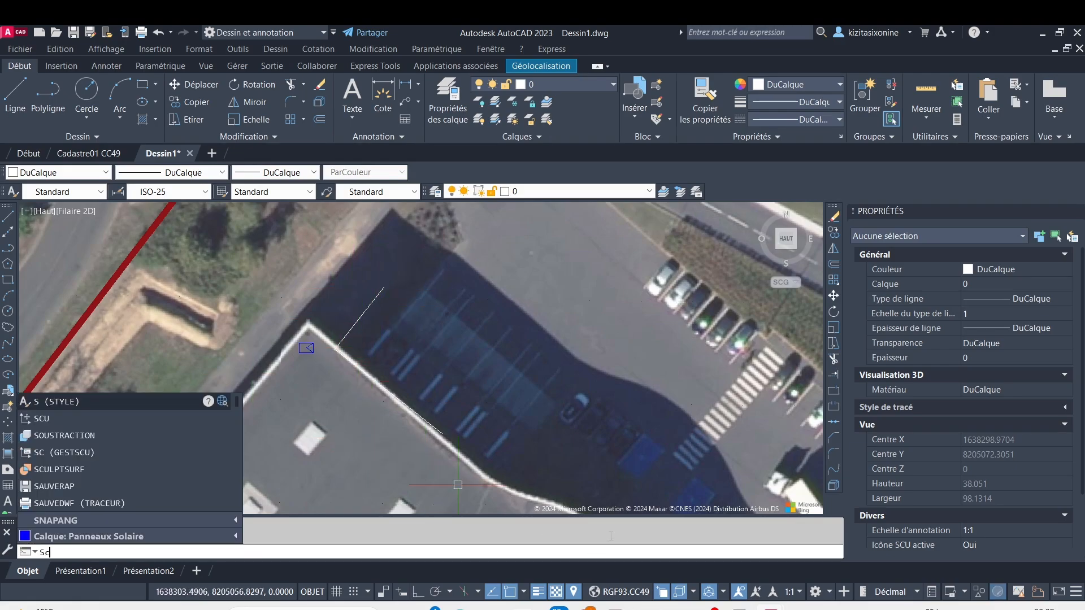
key("Return")
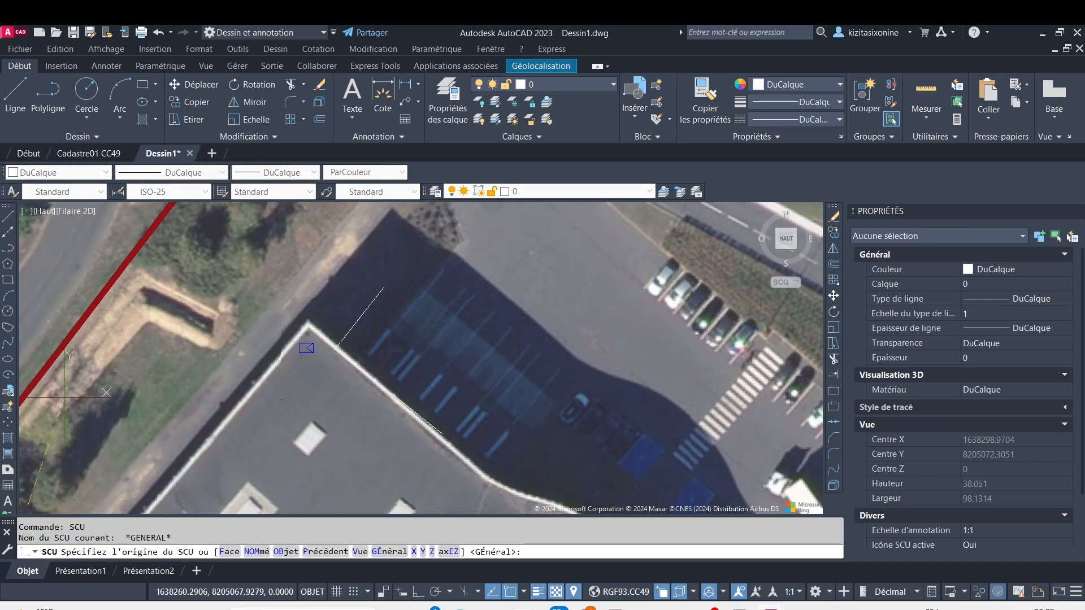
left_click(335, 349)
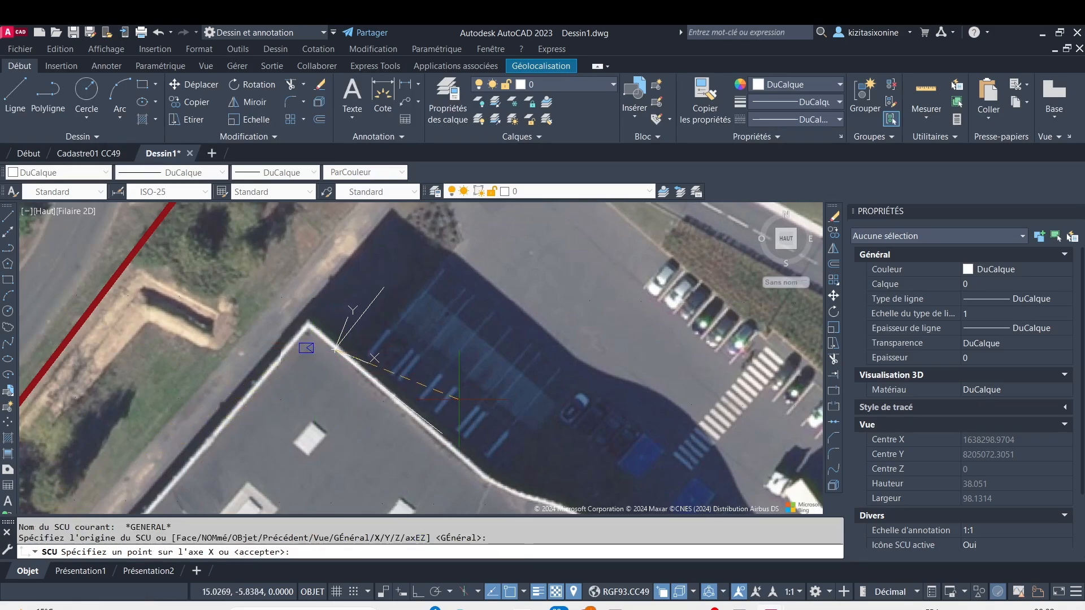
left_click(441, 433)
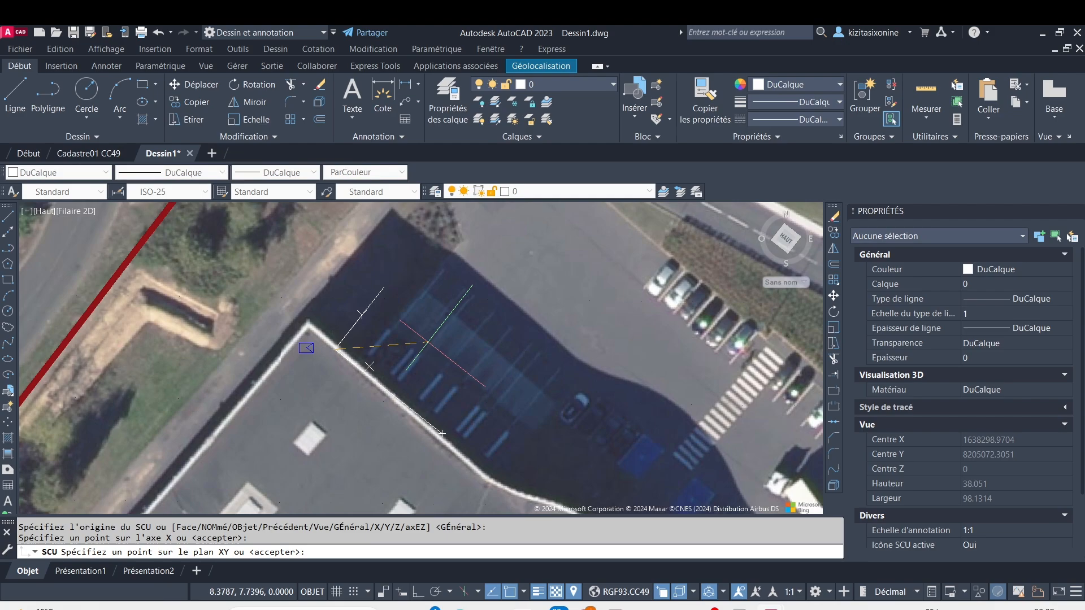
left_click(386, 283)
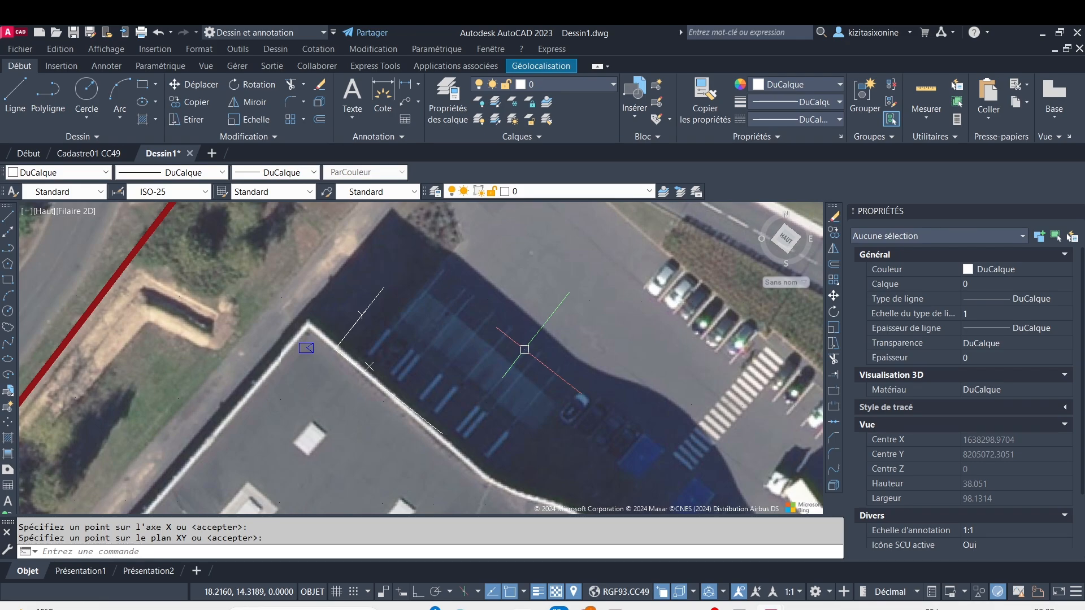
key("Return")
key("Return")
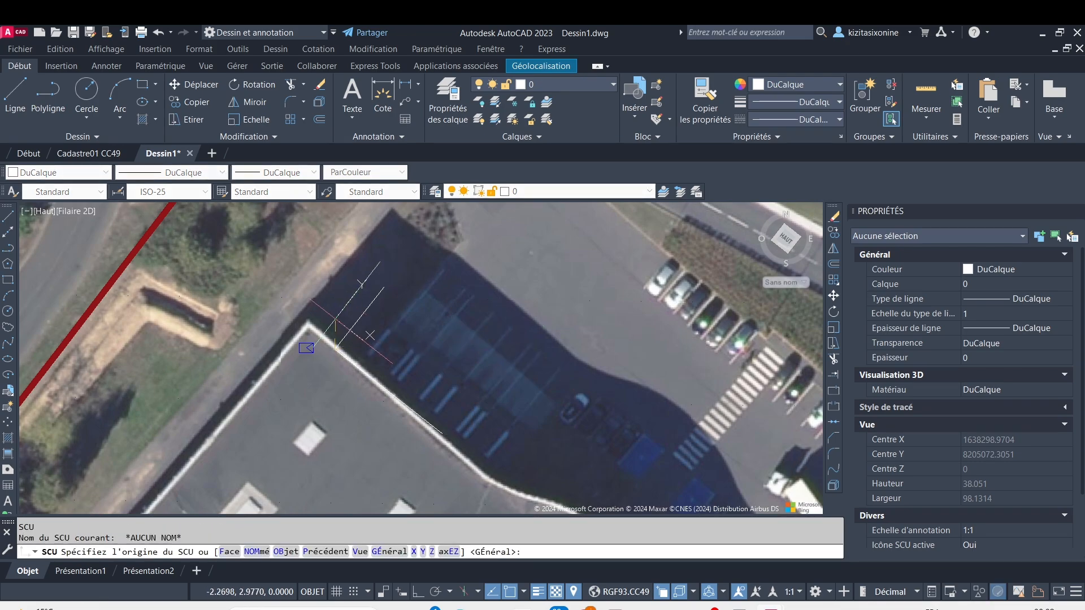
key("Escape")
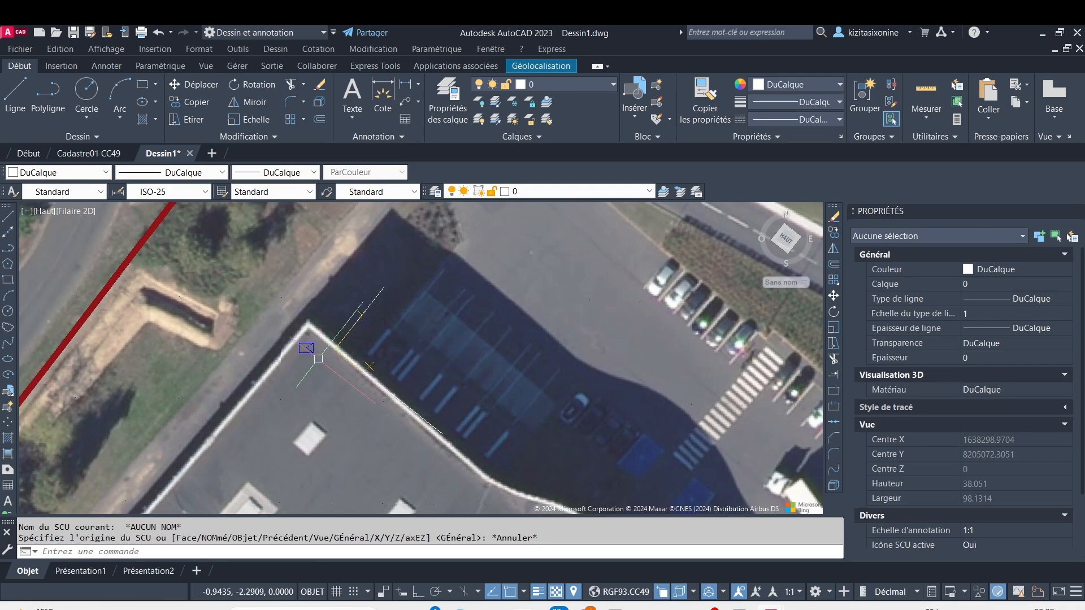
Step: Draw a rectangle on the roof near its northern corner, aligned with the new SCU axes, to check the orientation
scroll(325, 359, "up", 4)
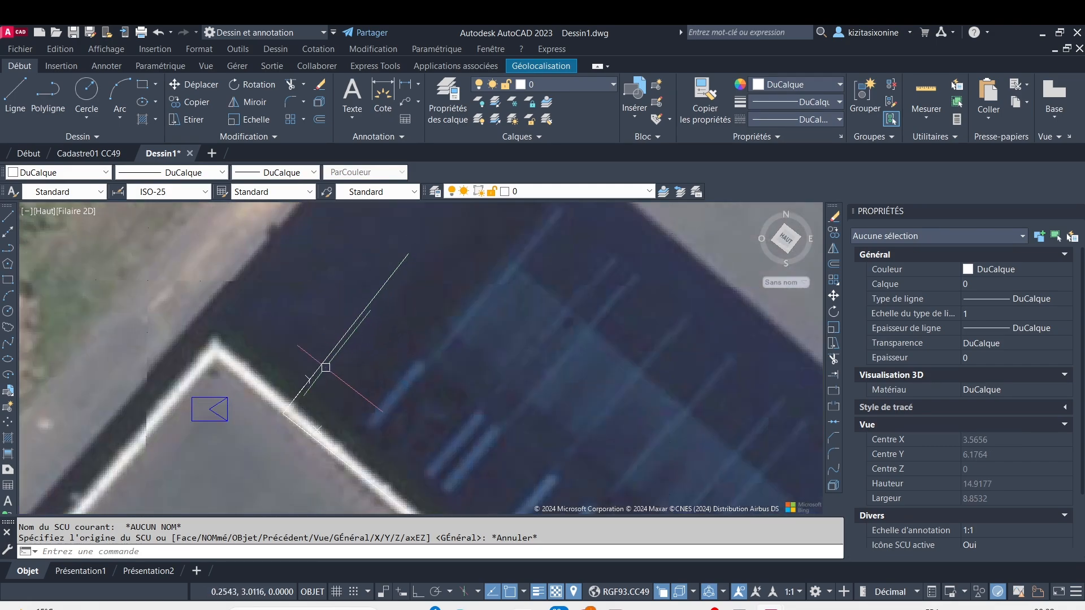
scroll(326, 373, "down", 2)
scroll(327, 373, "down", 2)
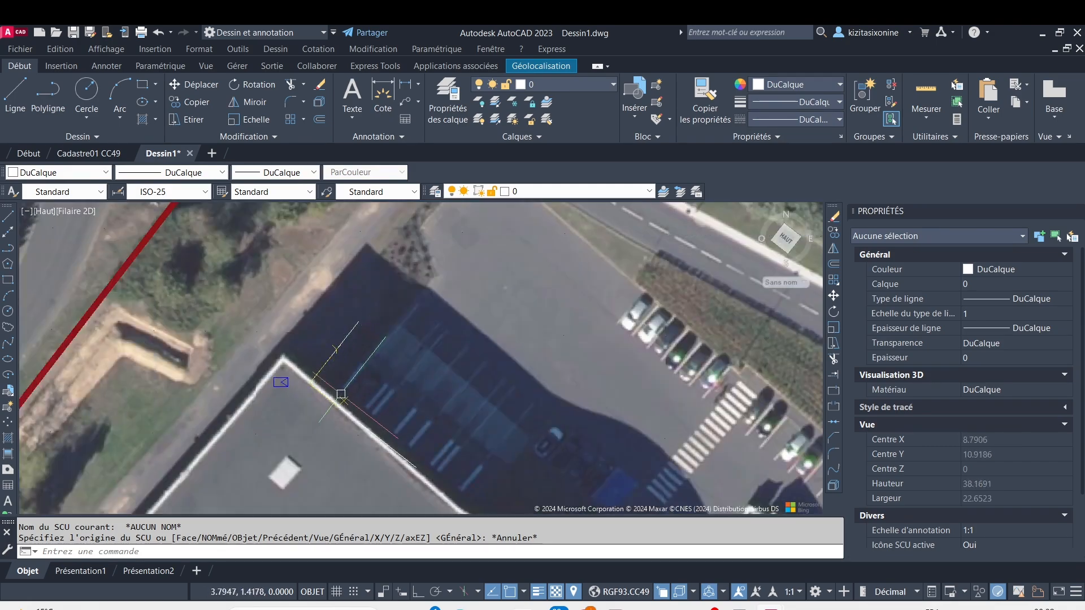
left_click(145, 86)
left_click(303, 405)
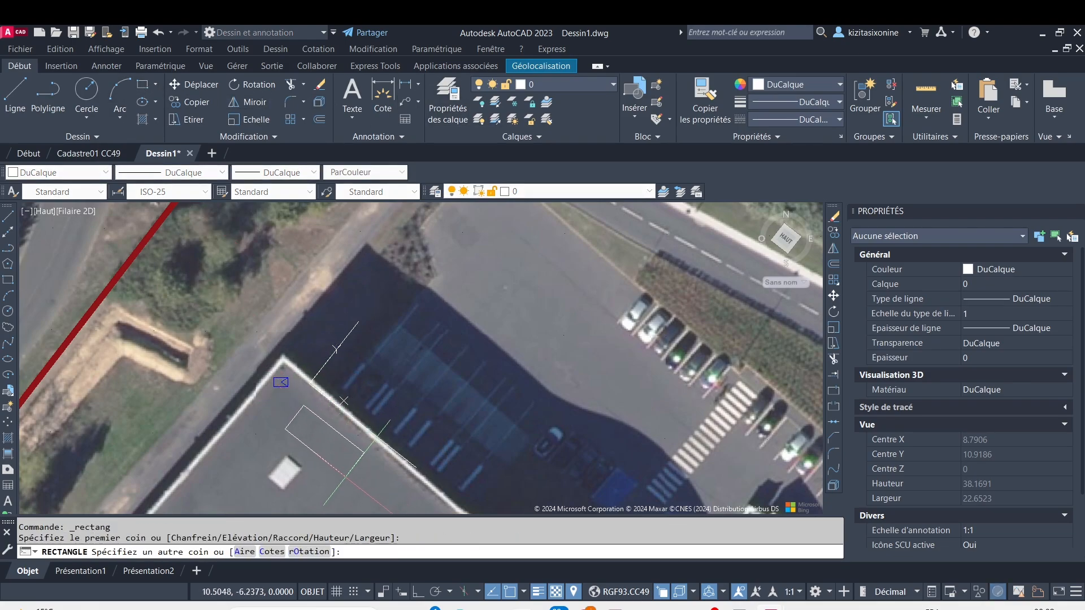
left_click(343, 482)
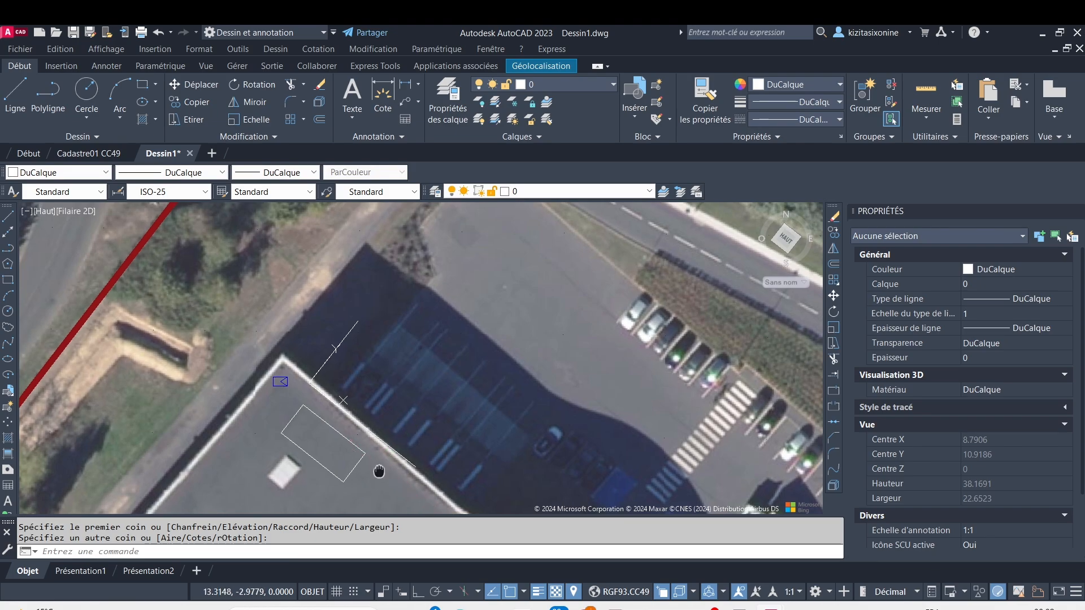
middle_click_drag(375, 472, 375, 353)
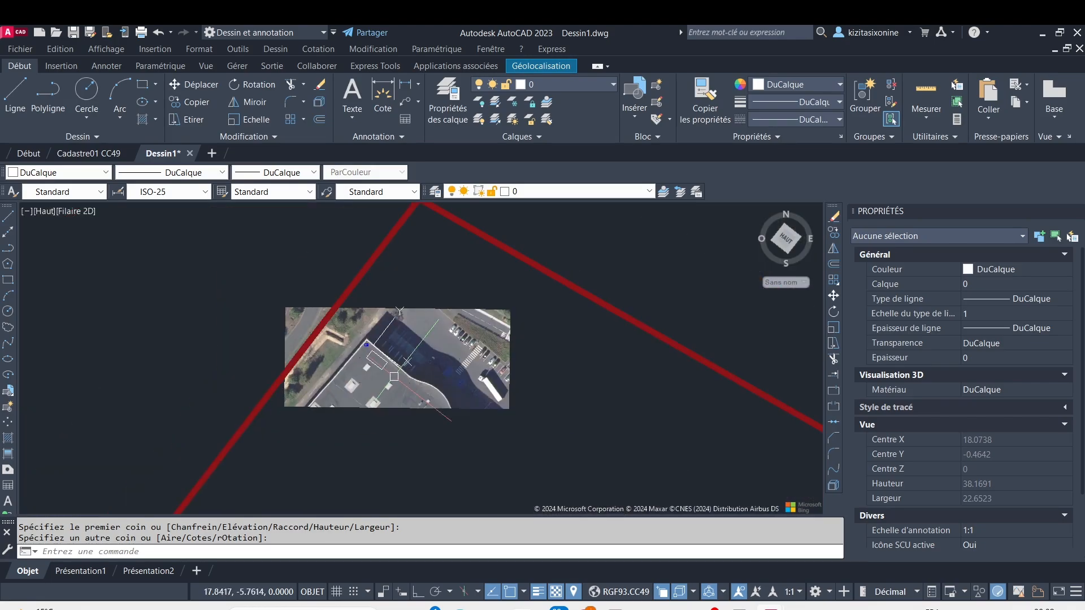
scroll(394, 375, "down", 5)
scroll(411, 402, "up", 3)
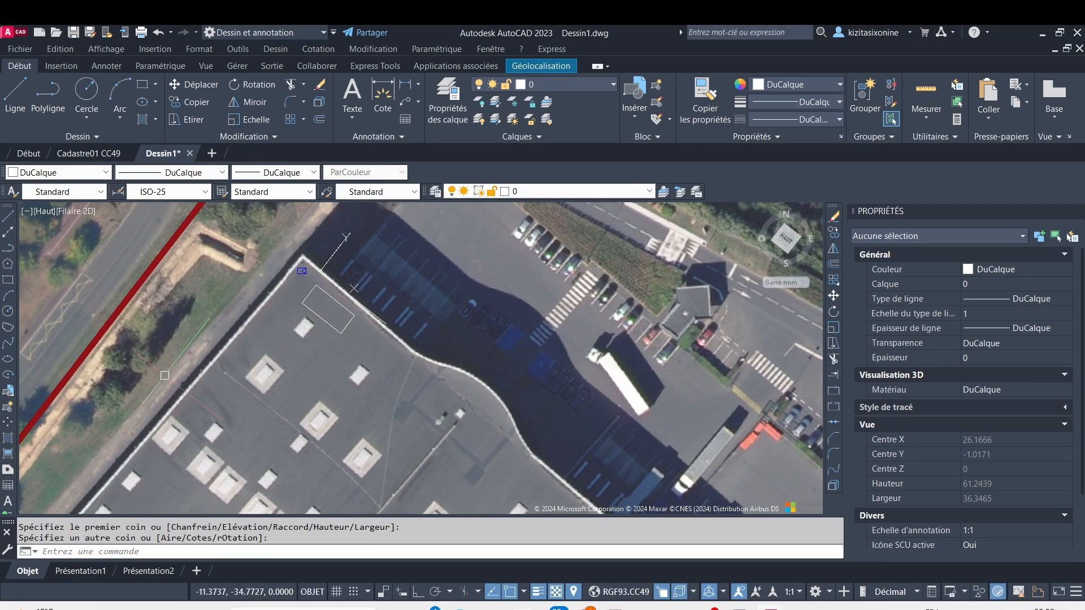
left_click(349, 323)
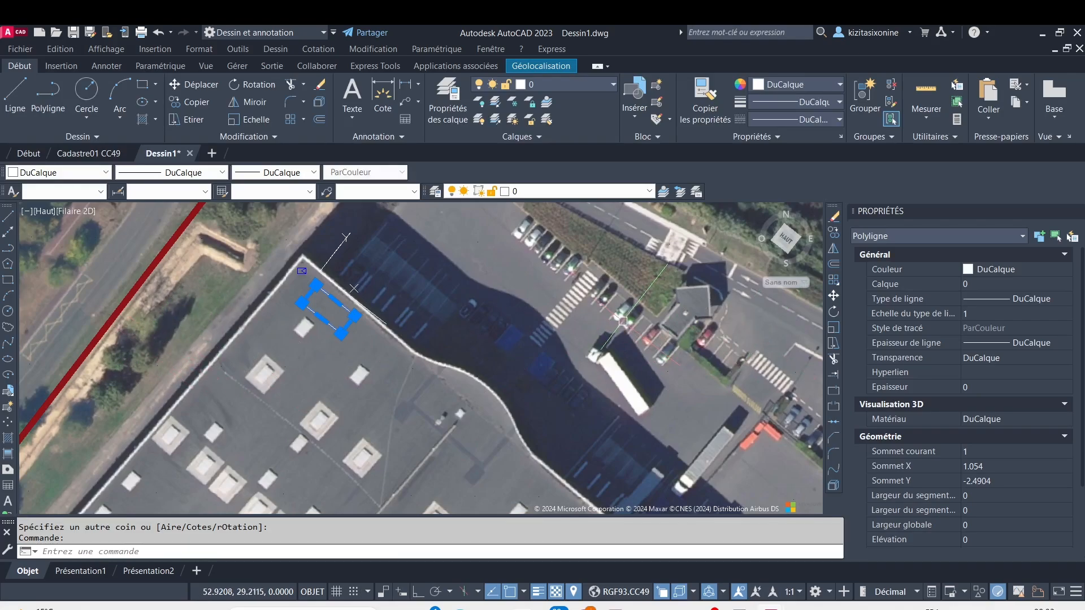
key("Escape")
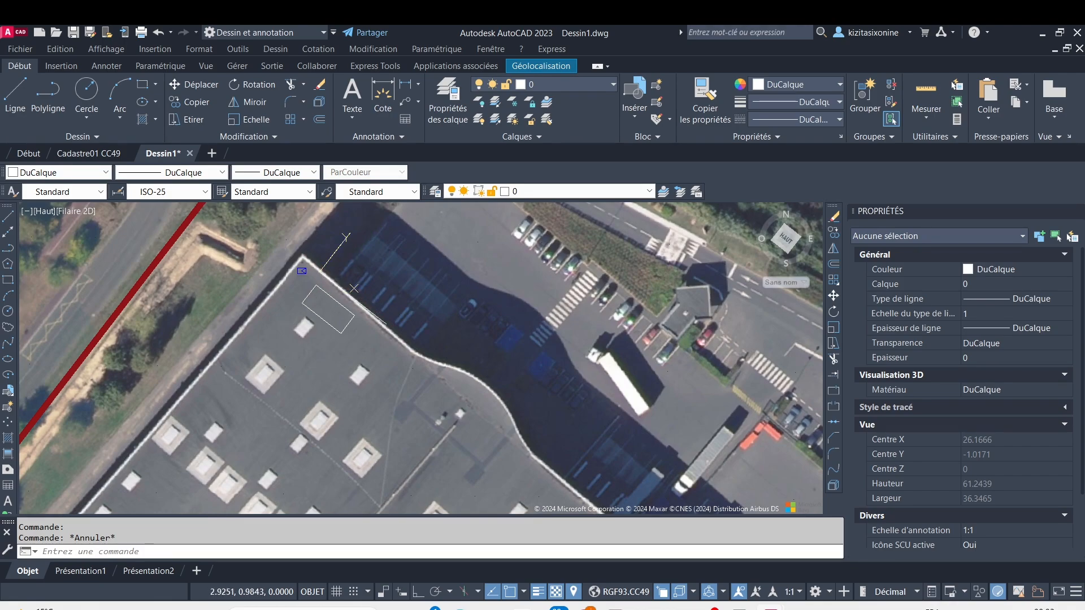
Step: Align the plan view to the current SCU with the REPERE command
type("r")
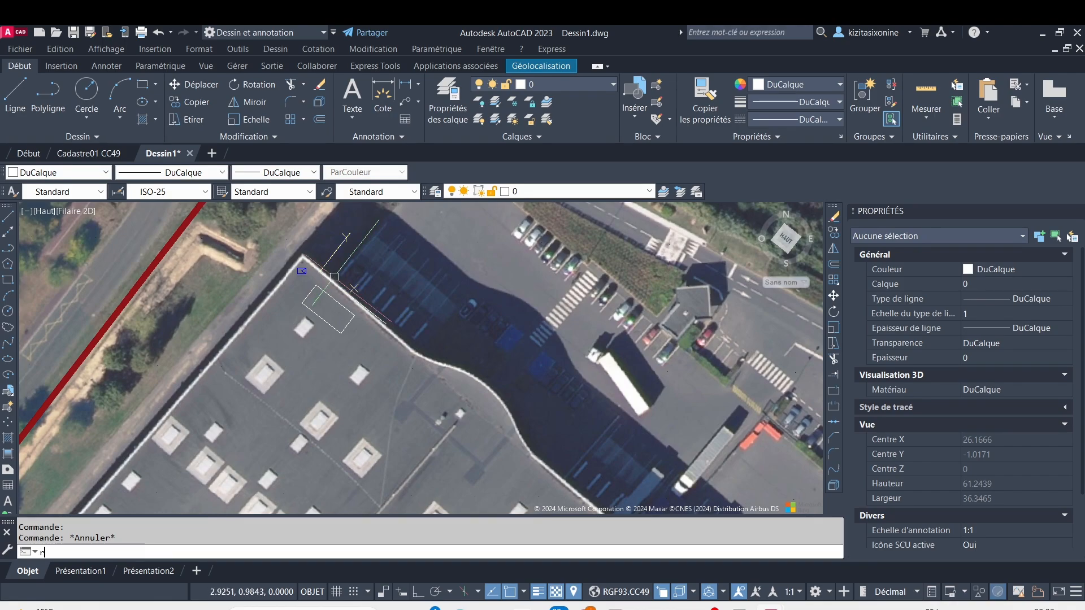
type("epere")
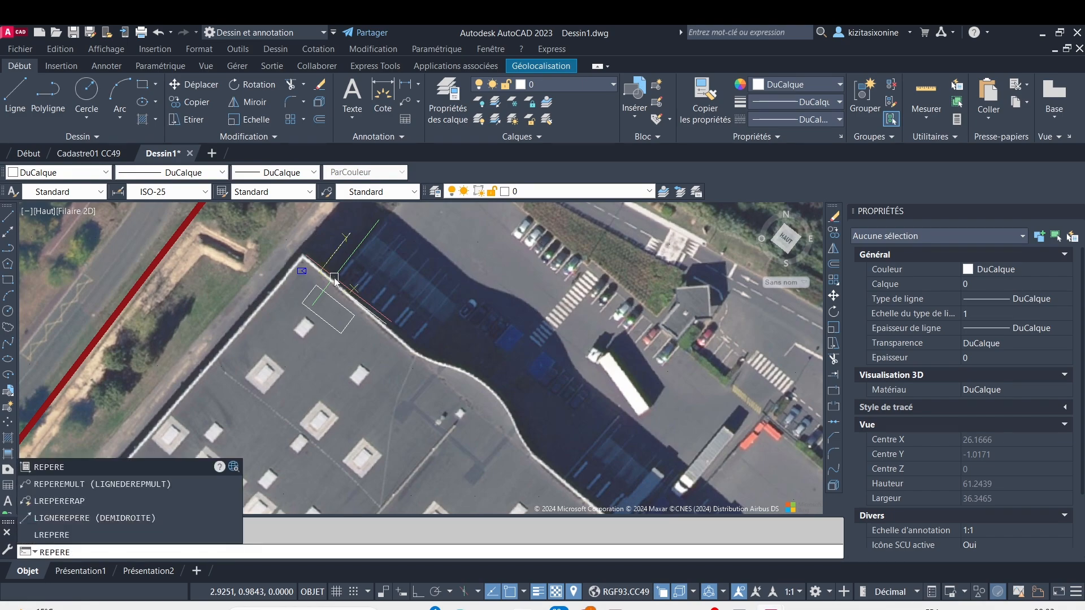
key("Return")
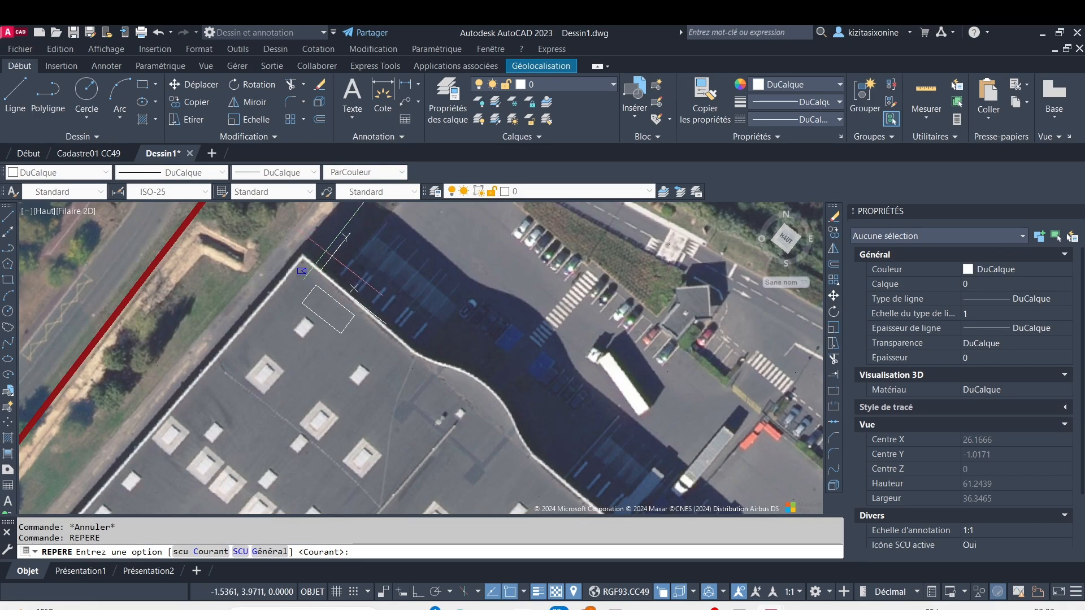
left_click(211, 552)
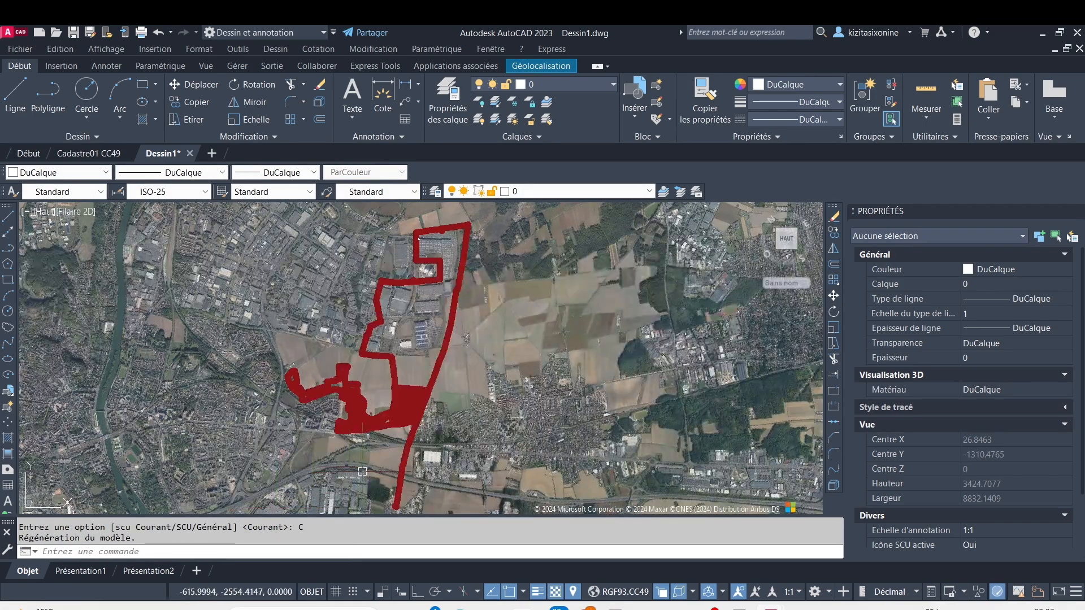
scroll(410, 295, "up", 6)
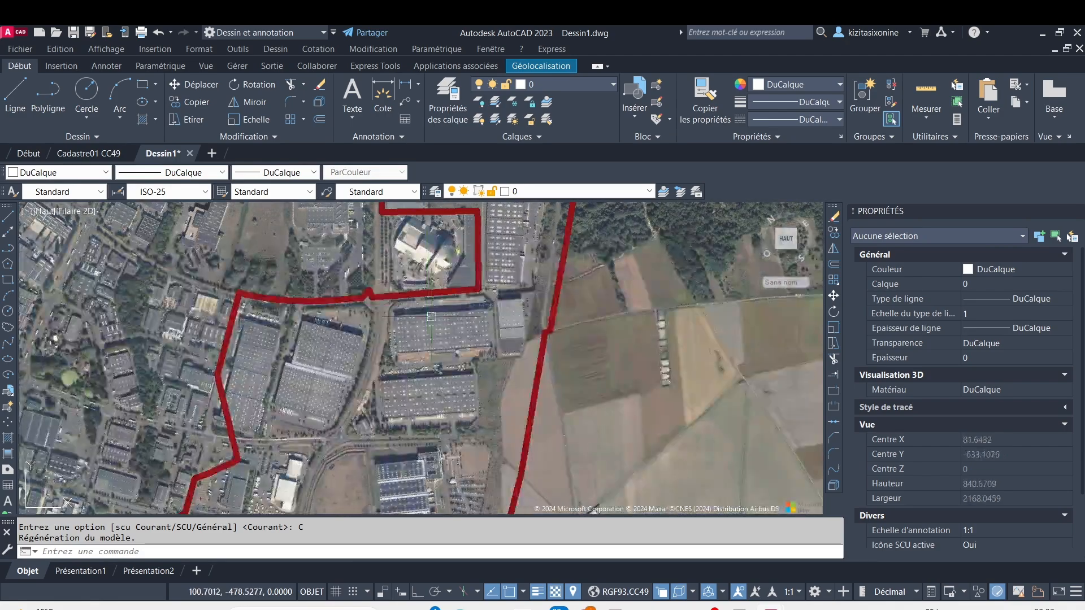
Step: Draw a larger test rectangle across the curved roof edge, beside the first test rectangle near the northern corner
scroll(406, 352, "up", 4)
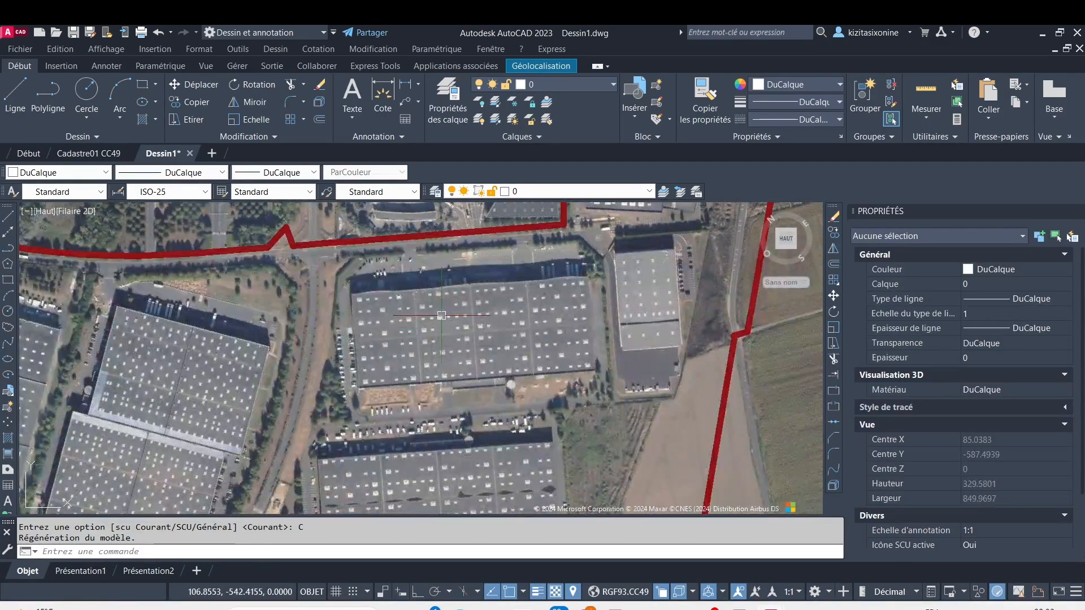
scroll(425, 301, "up", 4)
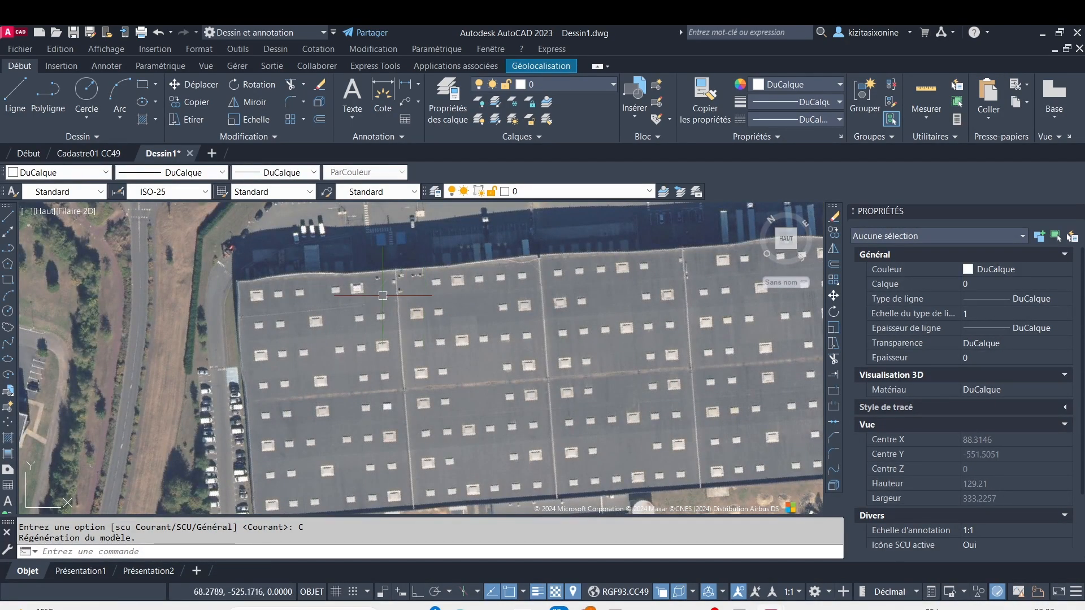
scroll(383, 296, "up", 2)
scroll(337, 269, "down", 6)
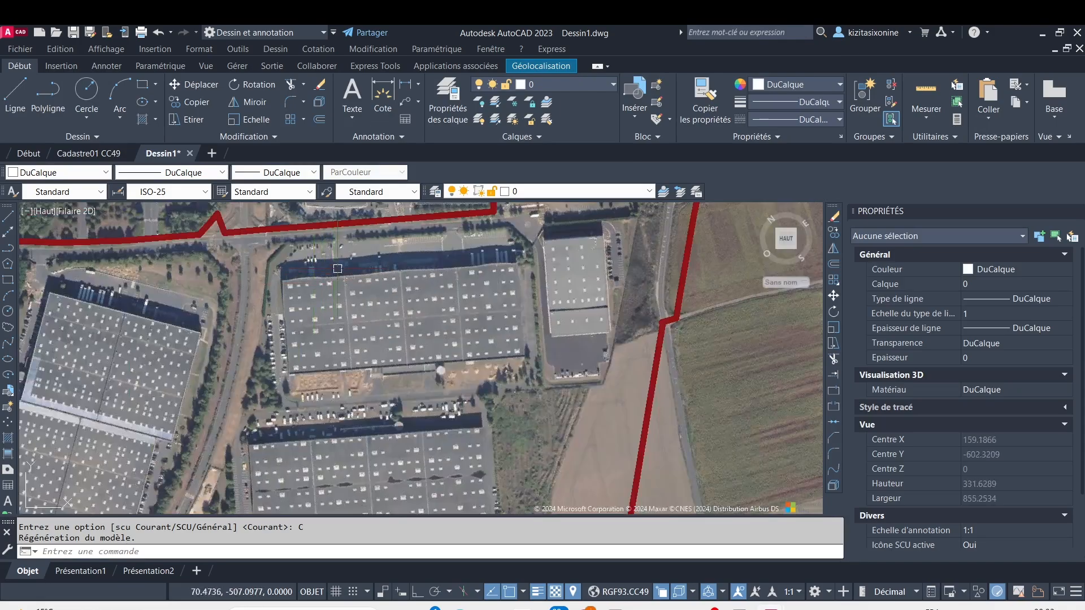
scroll(355, 247, "down", 6)
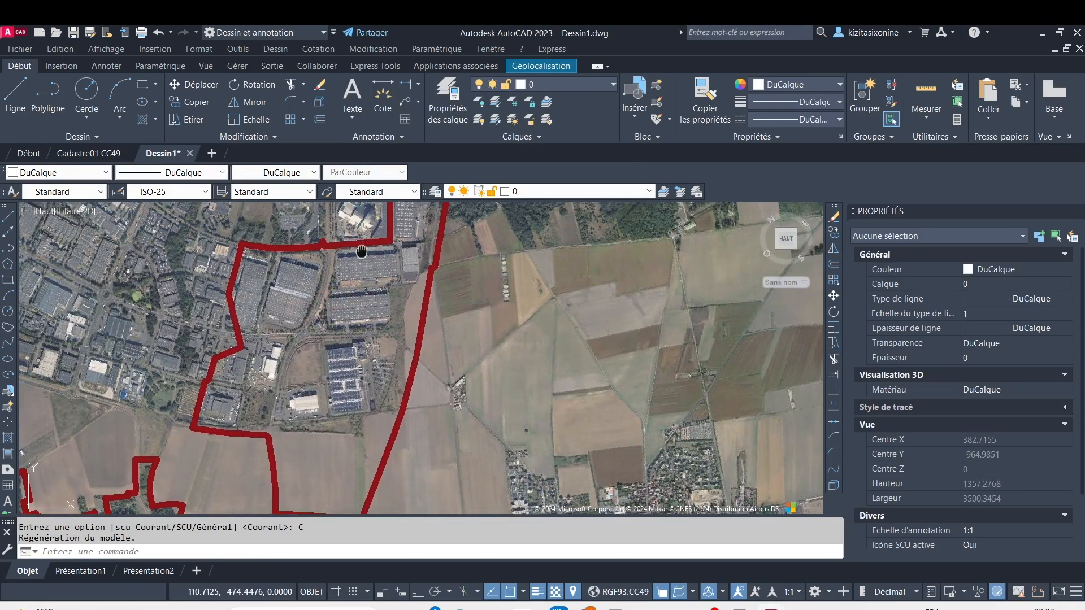
scroll(312, 407, "up", 3)
scroll(321, 279, "up", 6)
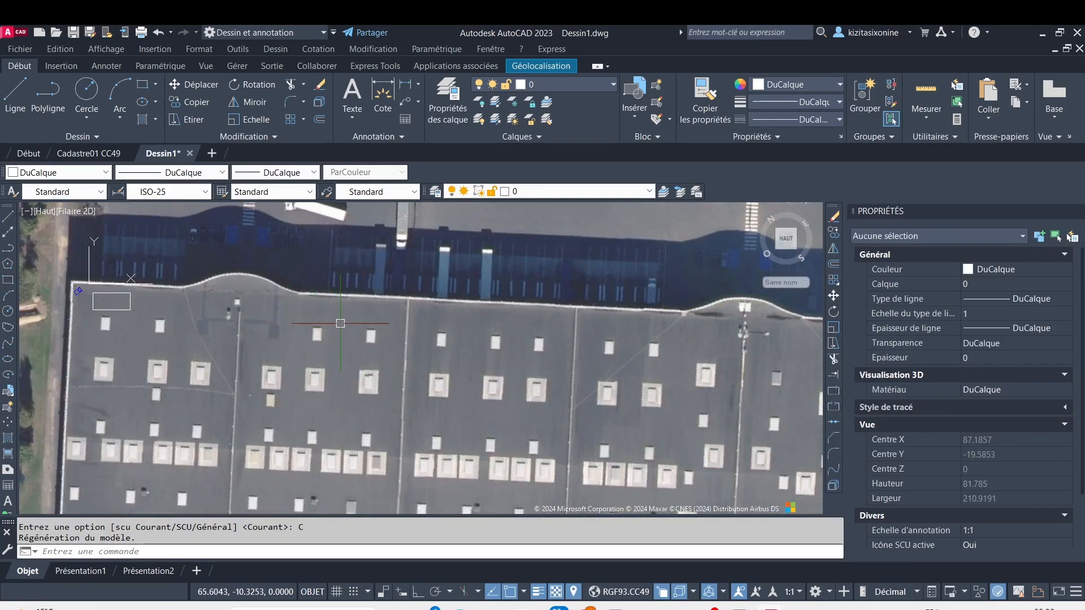
left_click(142, 84)
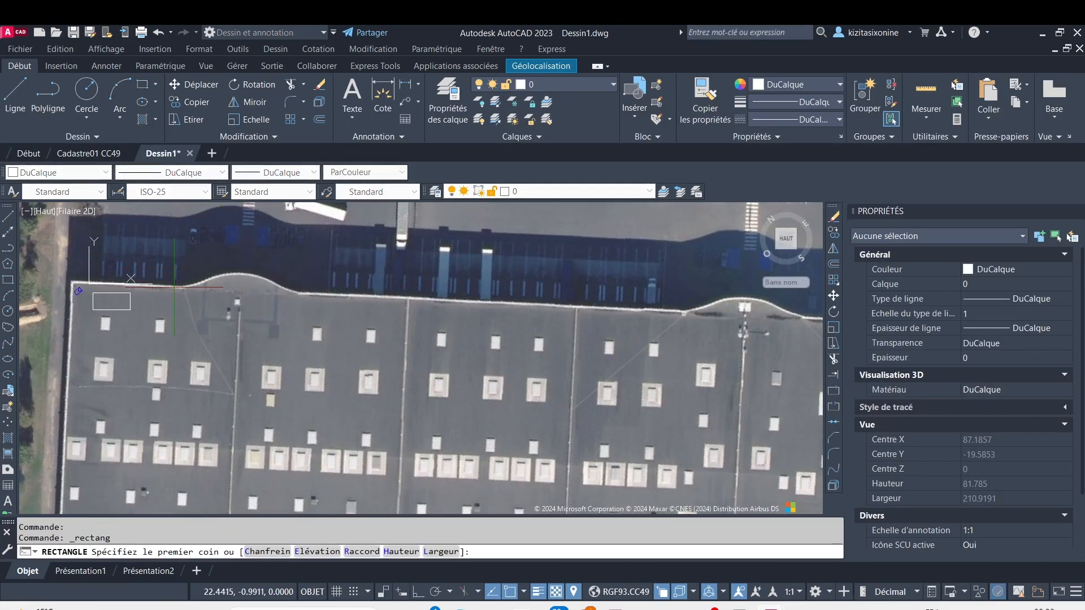
left_click(174, 287)
left_click(274, 328)
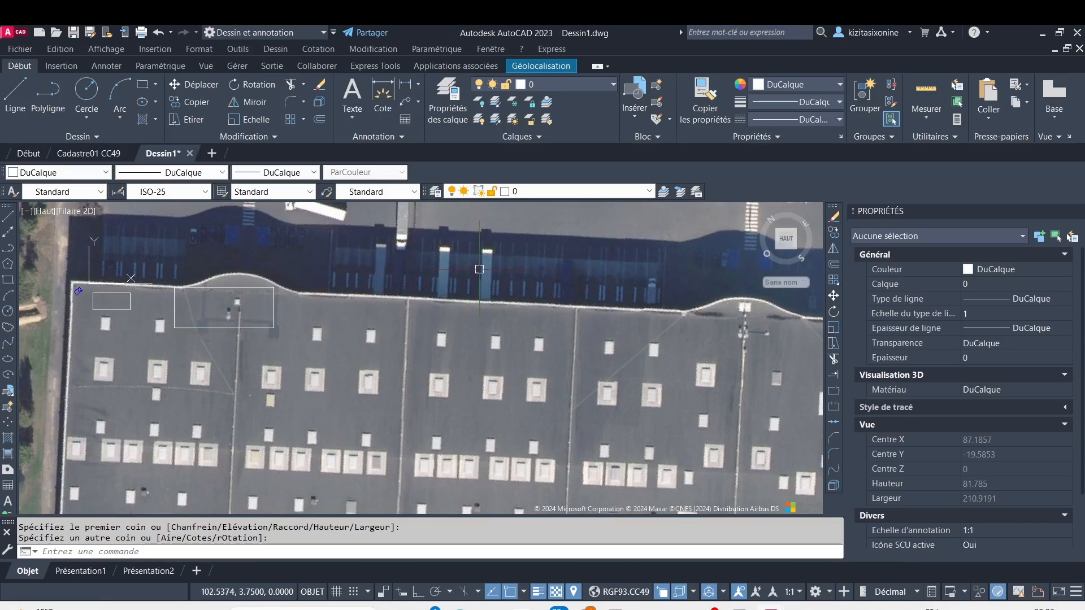
Step: Erase both test rectangles near the roof's northern corner
left_click(274, 307)
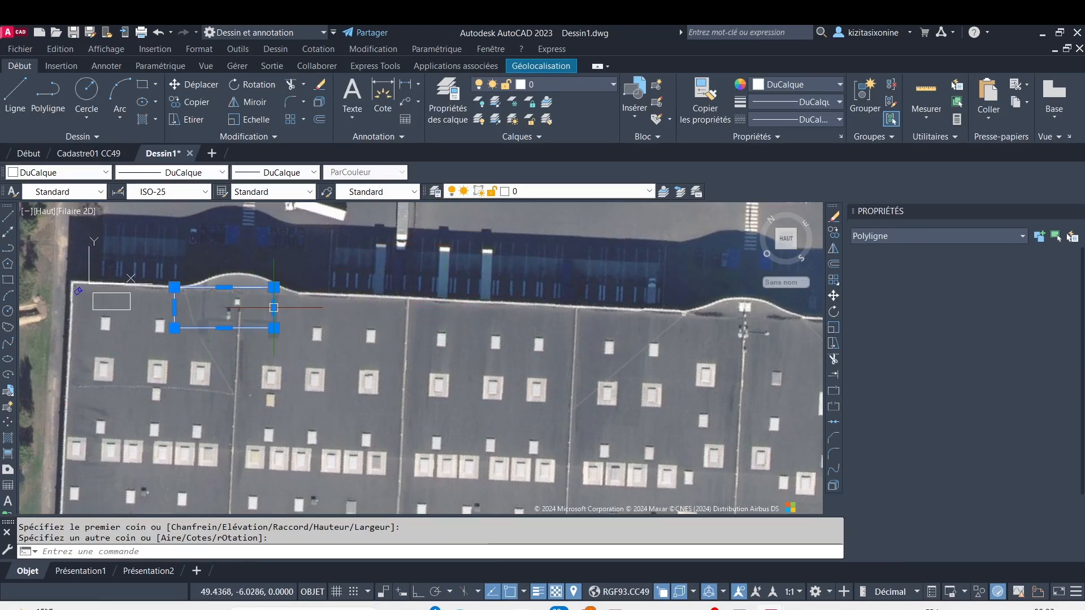
key("Delete")
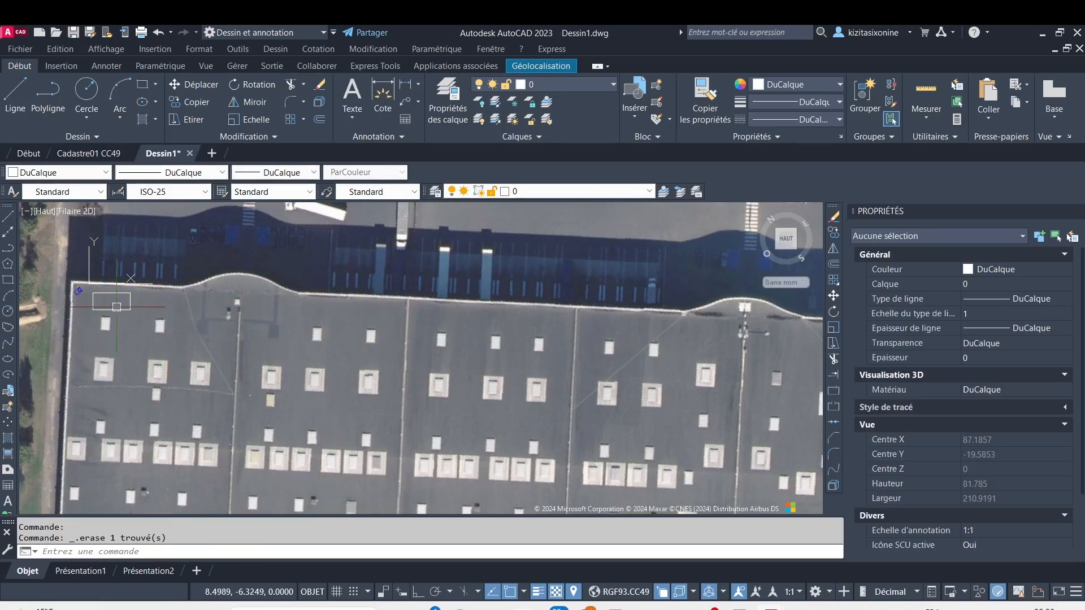
left_click(134, 307)
key("Delete")
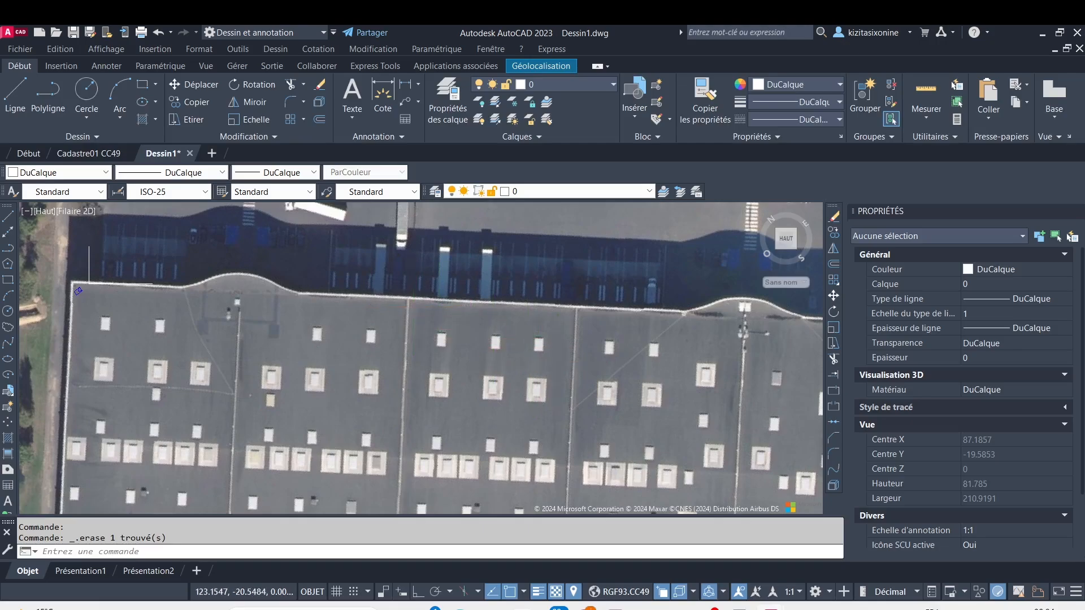
Step: Examine the warehouse roof's extent, edges and skylights in the aligned view, along with the reference line at the SCU origin
scroll(89, 282, "down", 2)
scroll(441, 312, "up", 5)
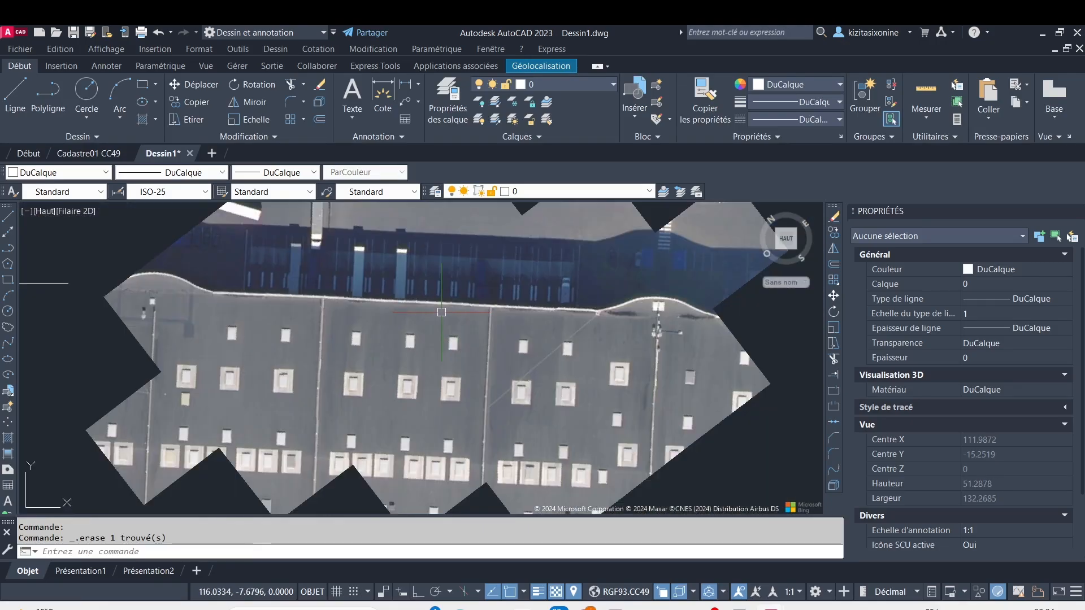
scroll(441, 312, "down", 6)
scroll(178, 304, "up", 12)
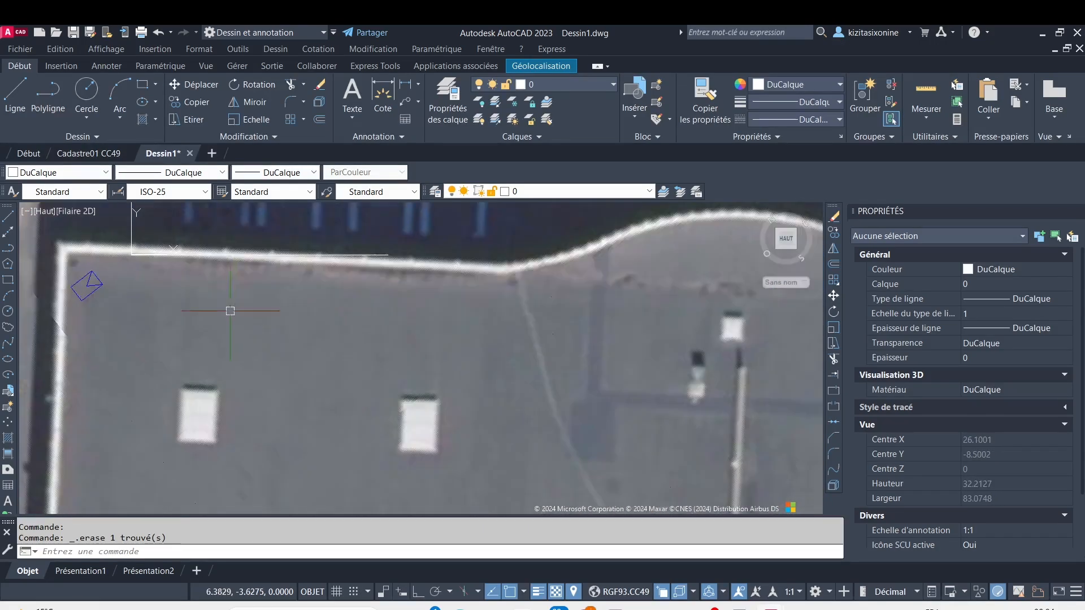
left_click(369, 253)
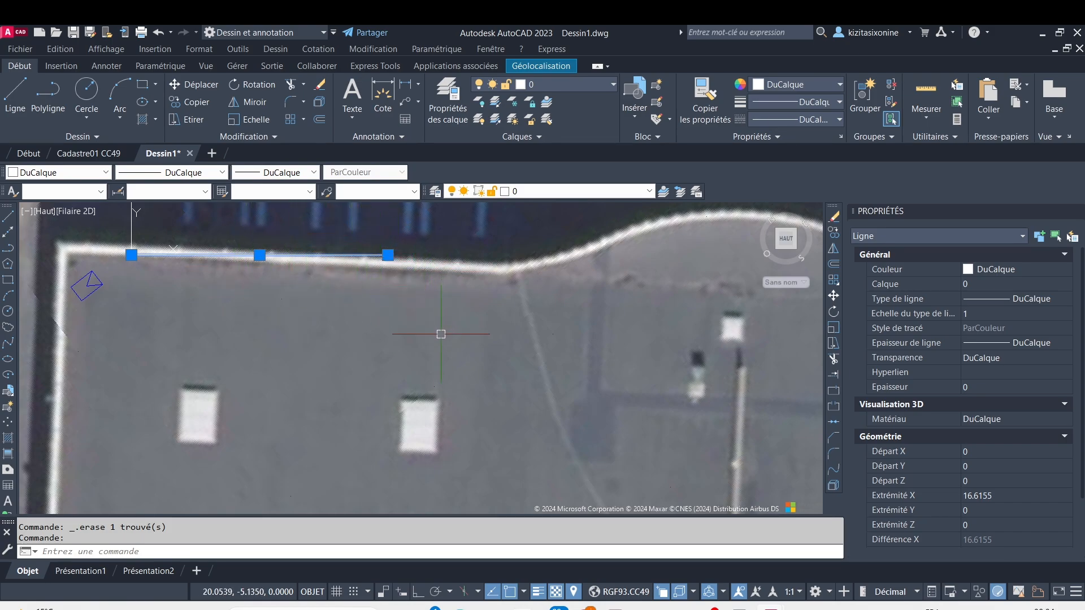
key("Escape")
scroll(484, 372, "down", 4)
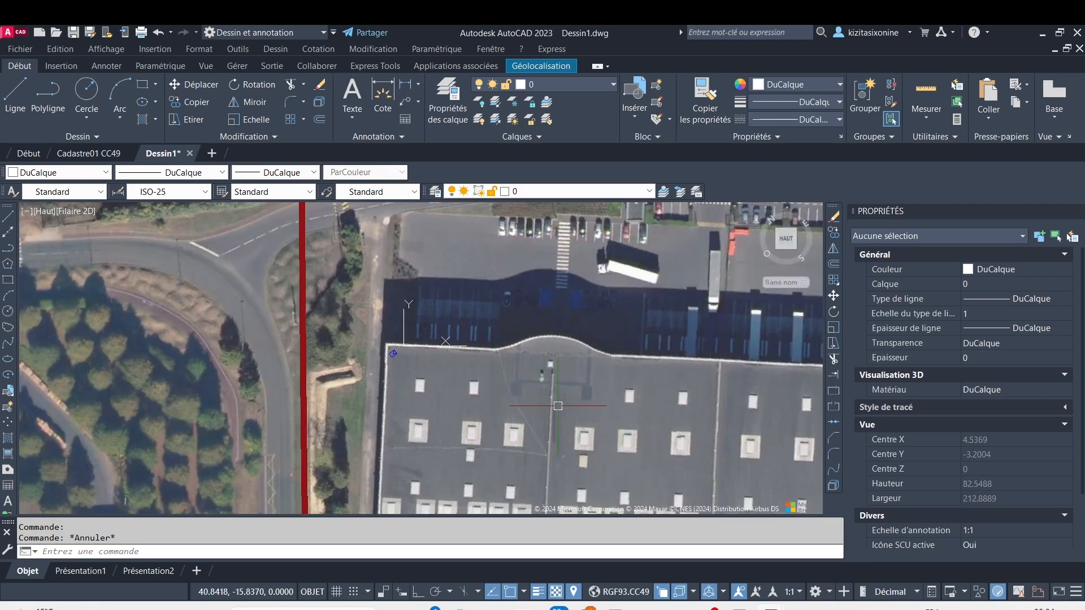
middle_click_drag(557, 406, 488, 321)
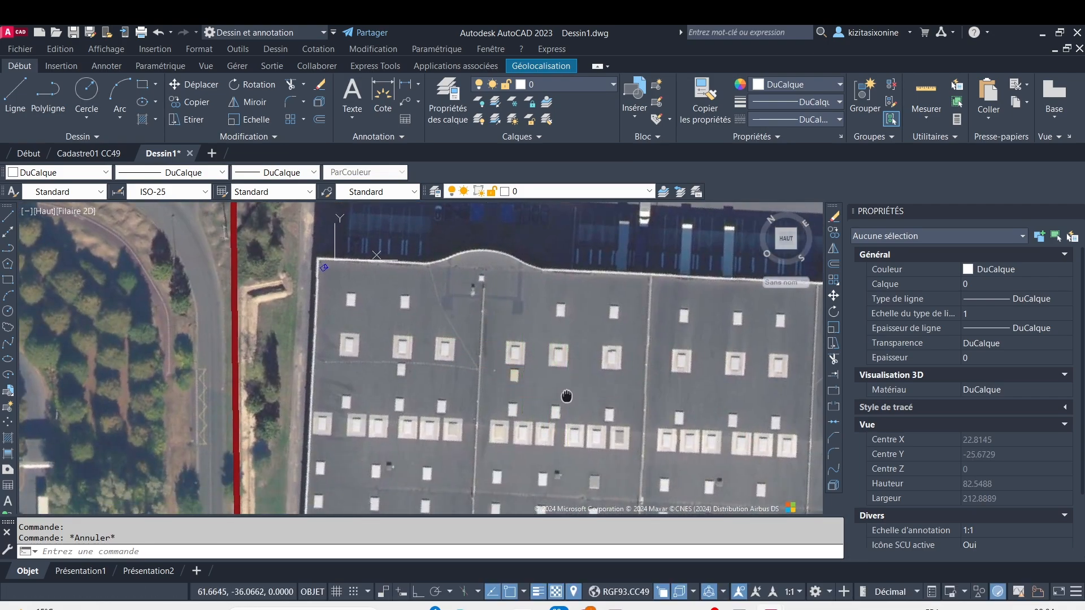
middle_click_drag(568, 398, 438, 317)
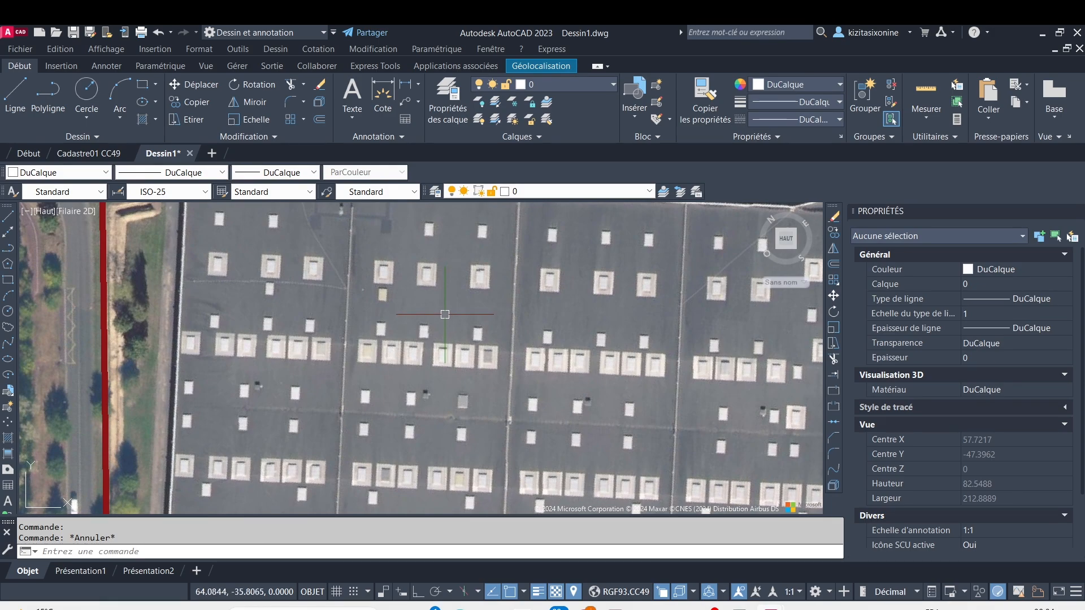
scroll(461, 337, "down", 4)
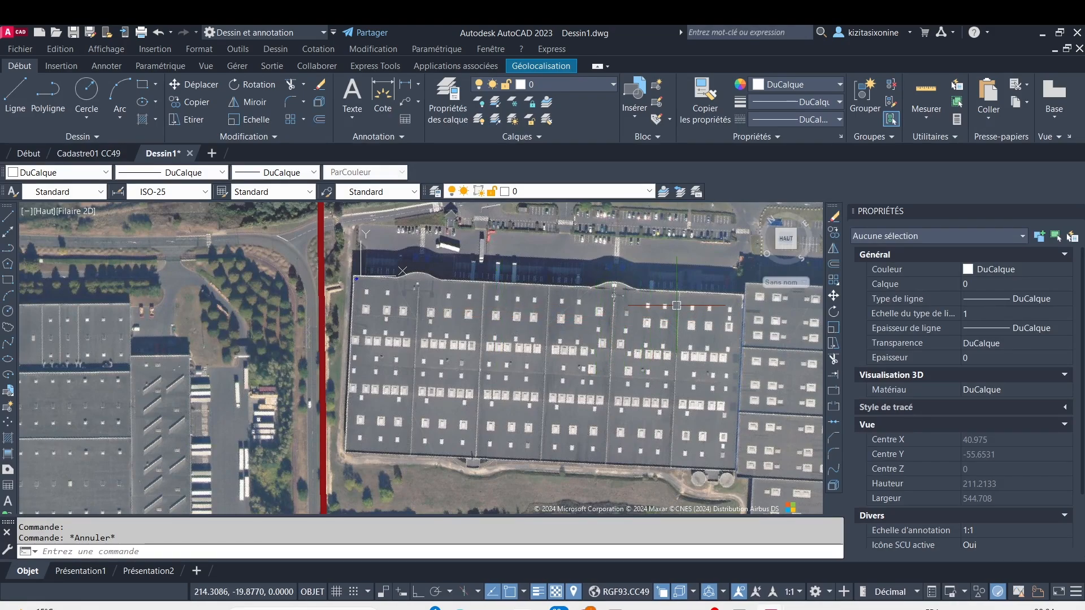
mouse_move(679, 308)
middle_mouse_down()
mouse_move(667, 321)
mouse_move(554, 339)
middle_mouse_up()
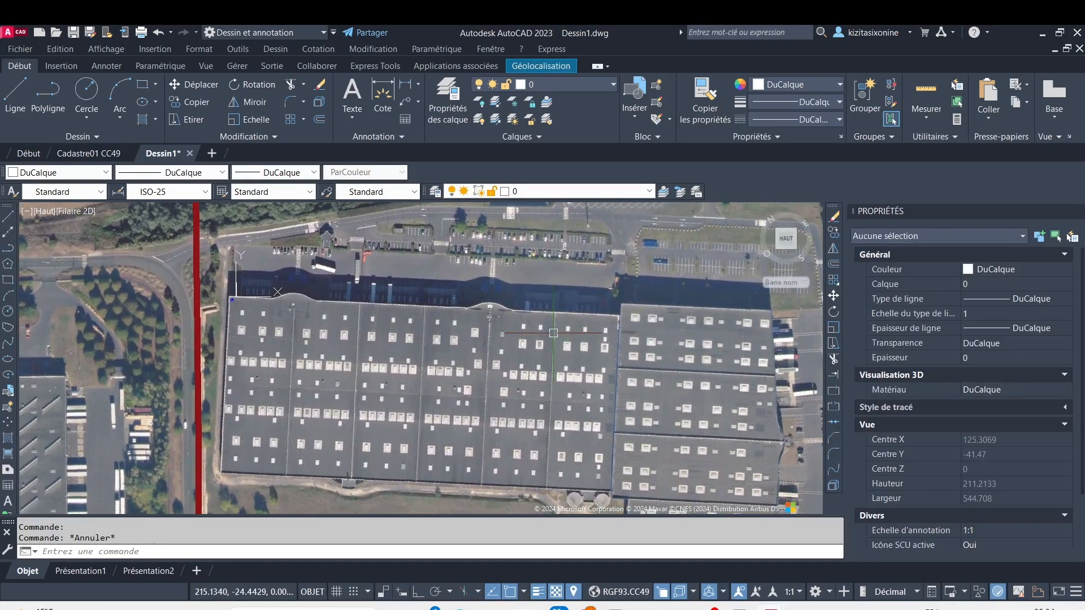
scroll(257, 327, "up", 4)
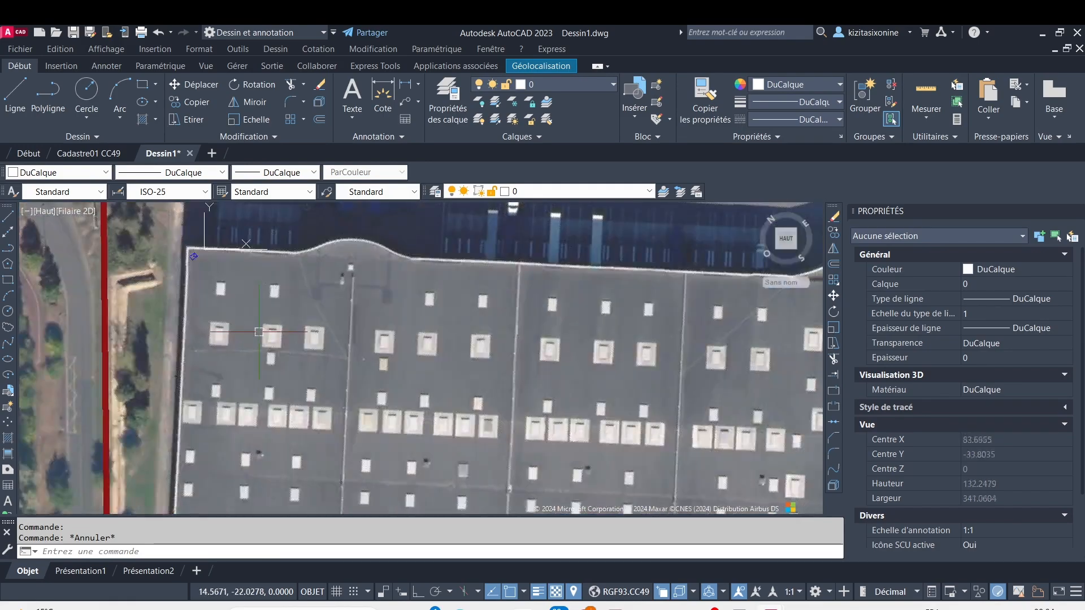
scroll(240, 343, "up", 4)
scroll(256, 318, "down", 4)
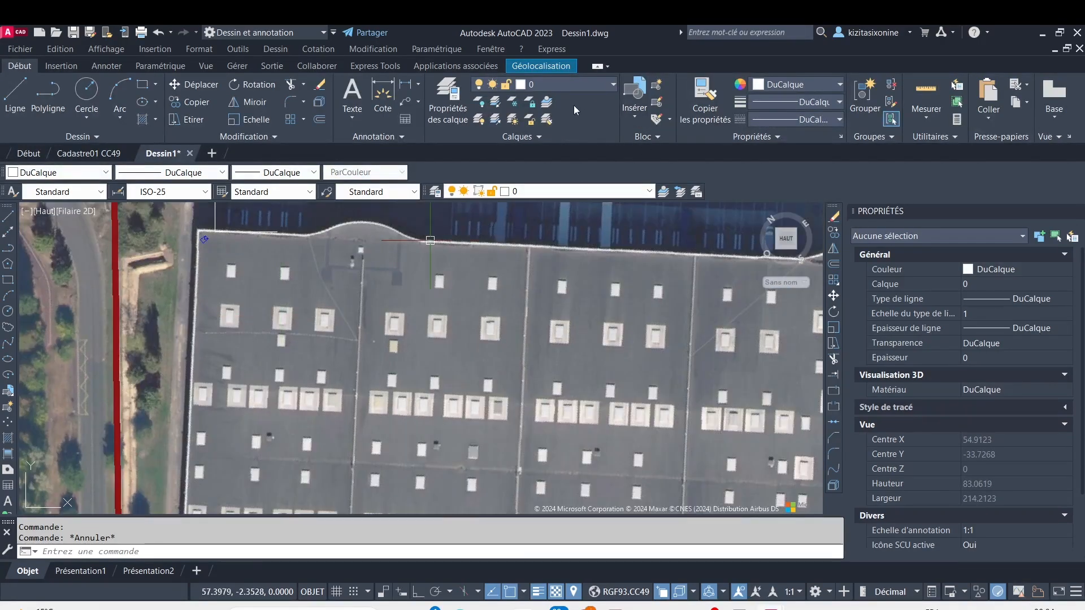
scroll(195, 305, "up", 4)
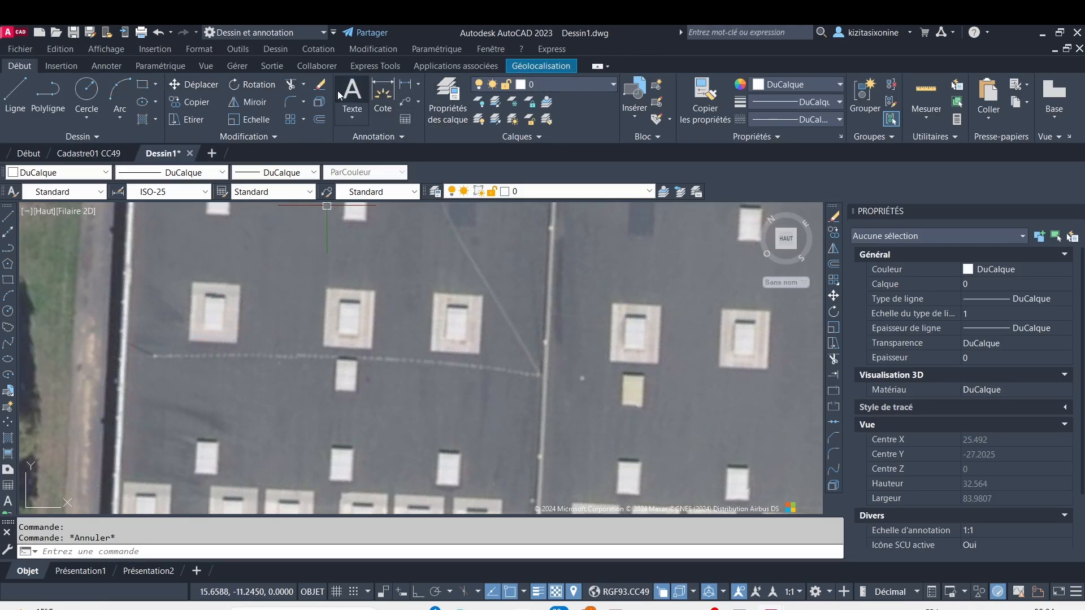
Step: Create a layer named Puits with the colour jaune and make it the current layer
left_click(439, 88)
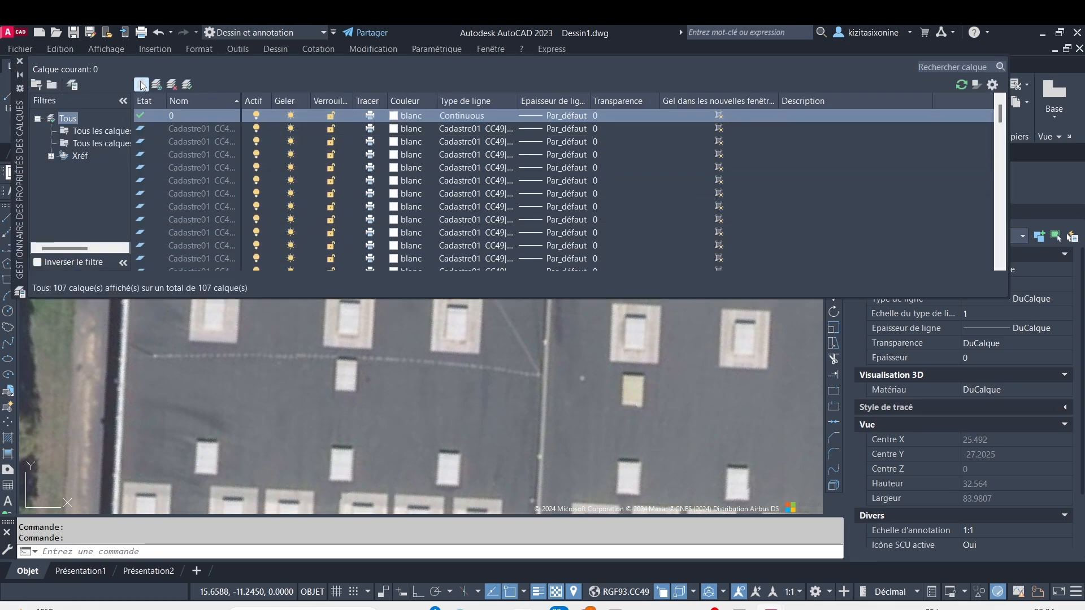
left_click(142, 85)
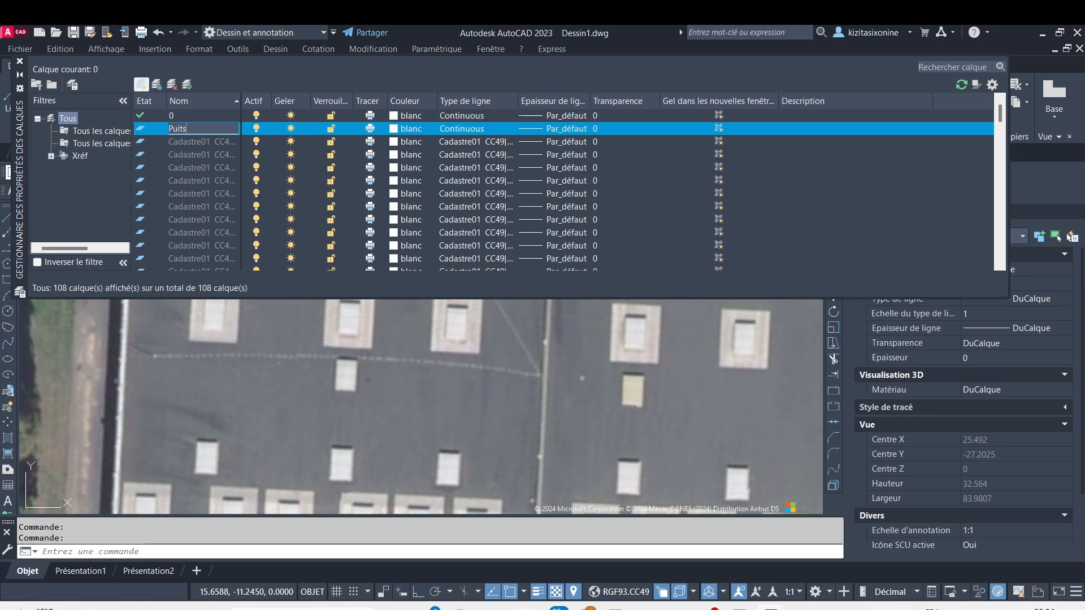
left_click(406, 130)
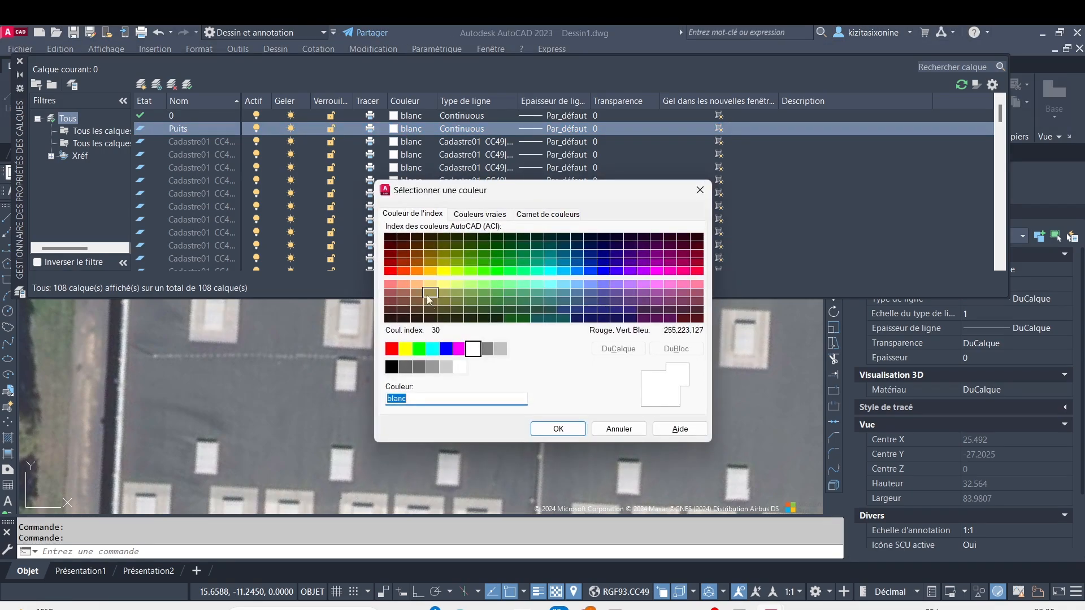
left_click(406, 349)
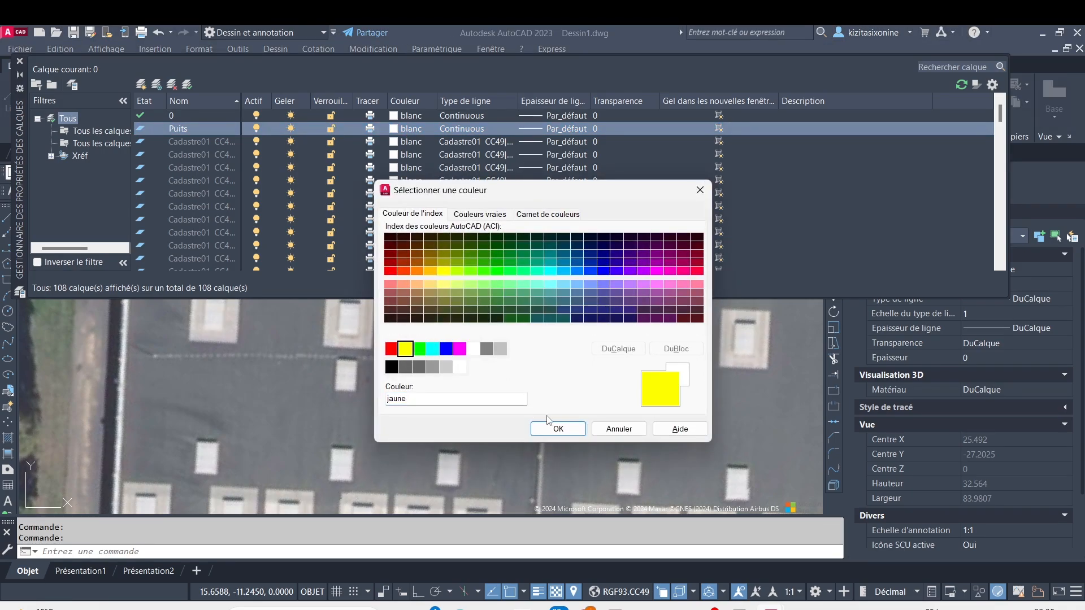
left_click(558, 428)
left_click(188, 85)
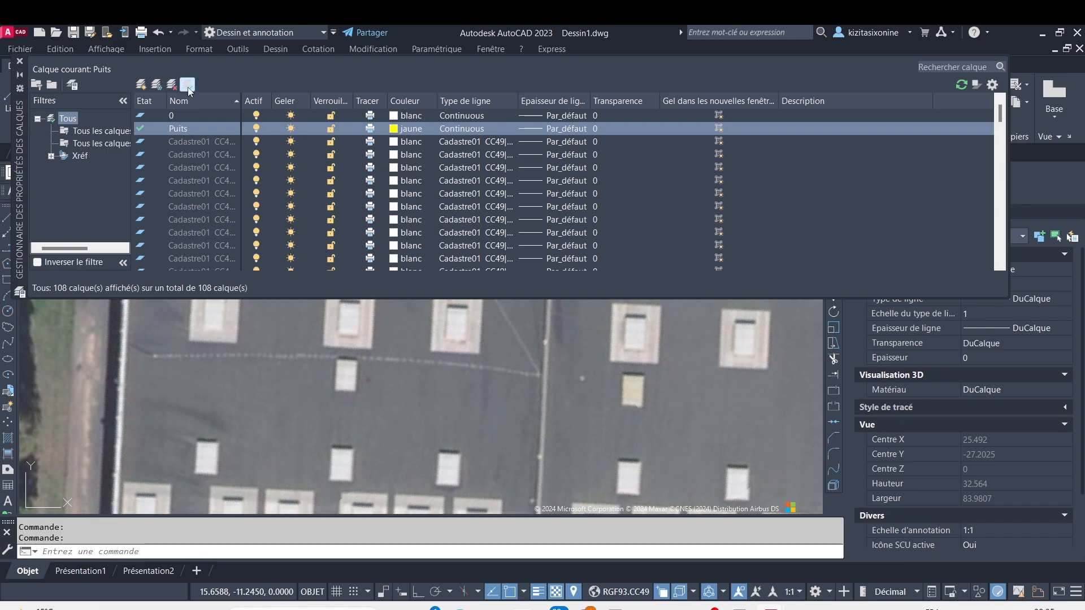
left_click(20, 61)
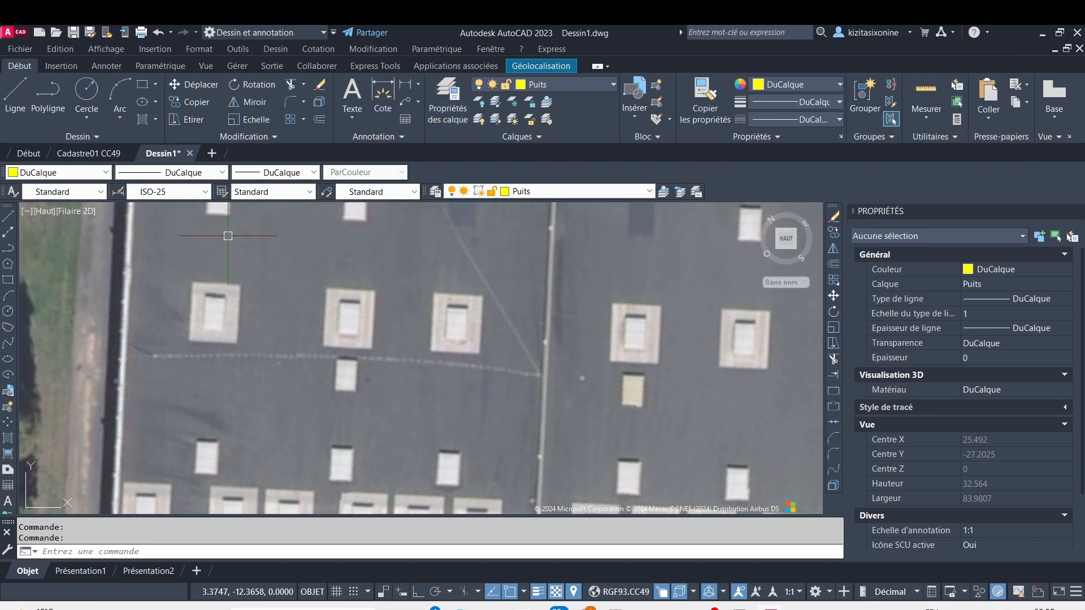
Step: Draw a rectangle on the Puits layer around the large framed skylight nearest the roof's northern corner
left_click(143, 85)
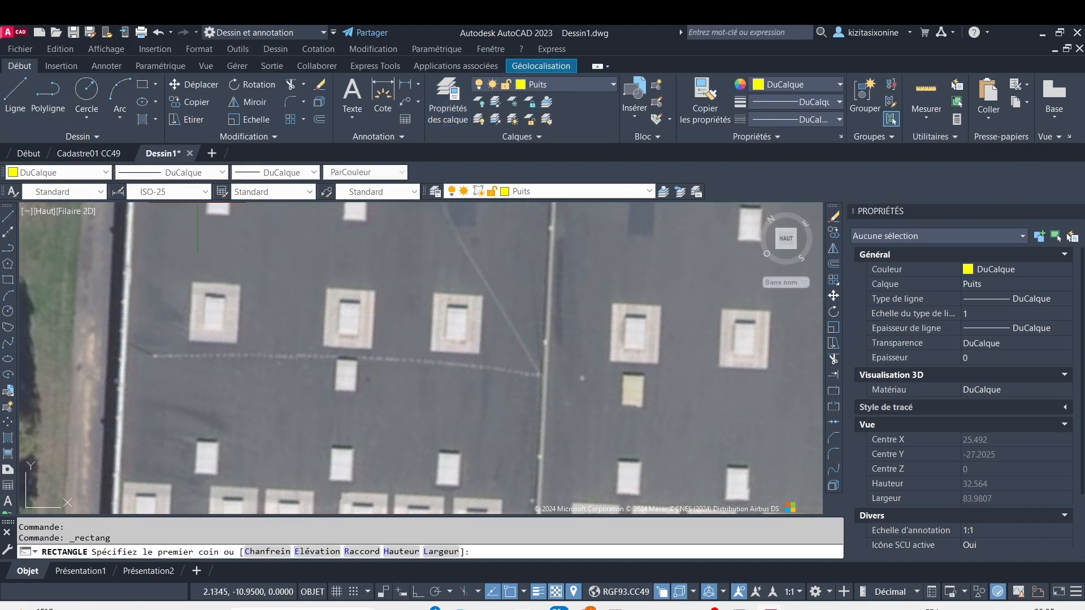
left_click(189, 278)
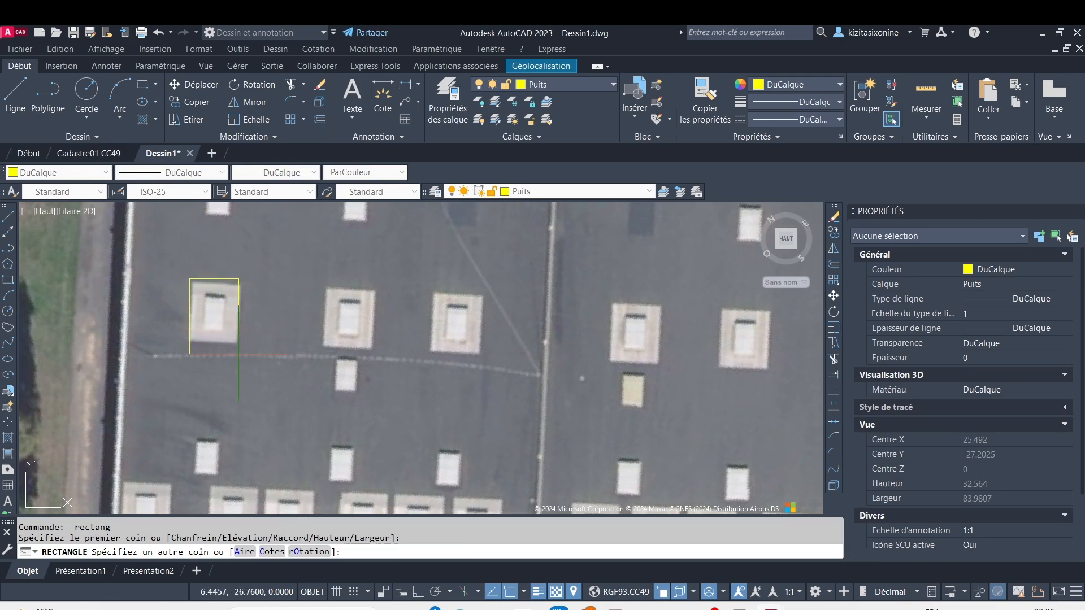
left_click(244, 348)
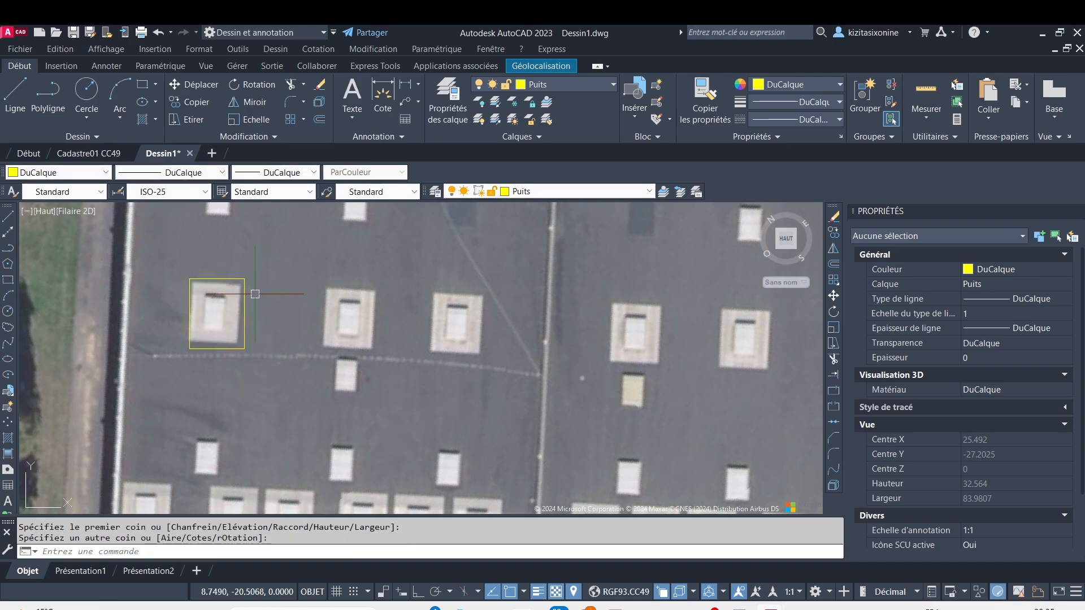
scroll(282, 255, "down", 2)
middle_click_drag(290, 249, 259, 337)
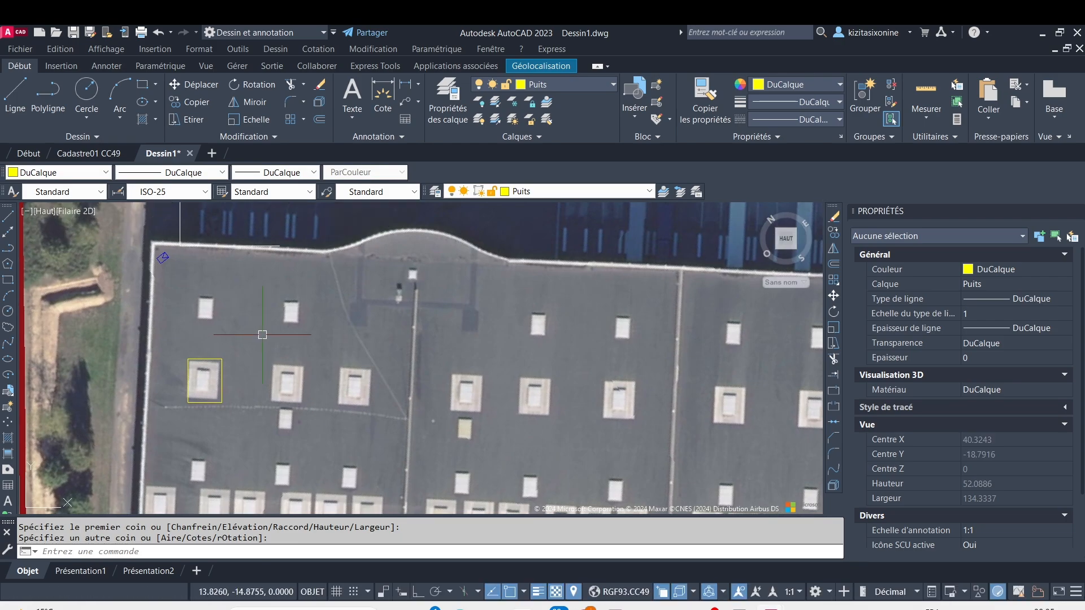
scroll(212, 362, "up", 4)
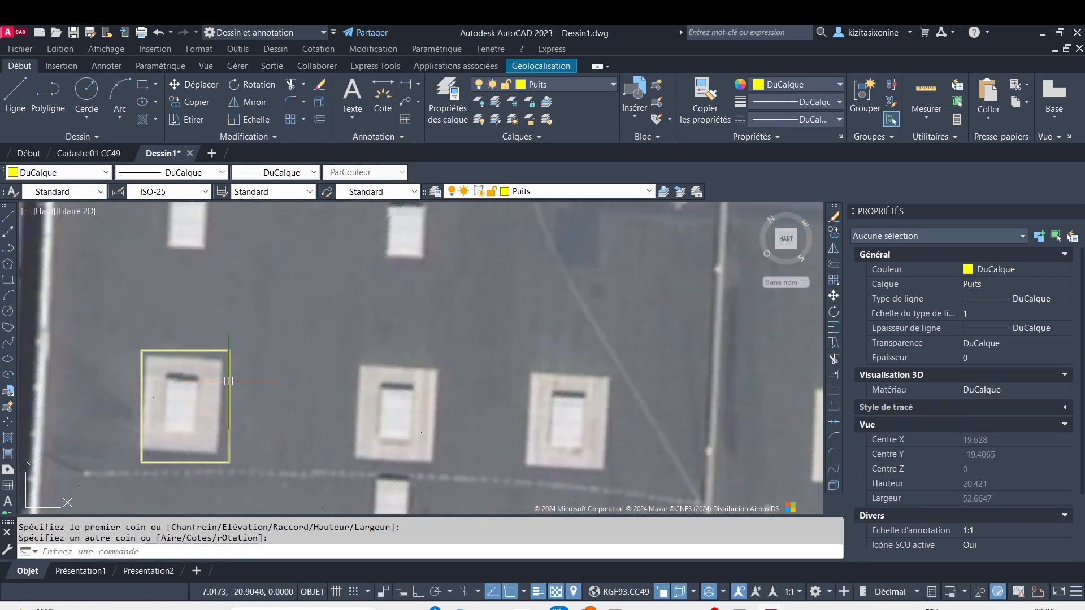
left_click(230, 383)
left_click(252, 85)
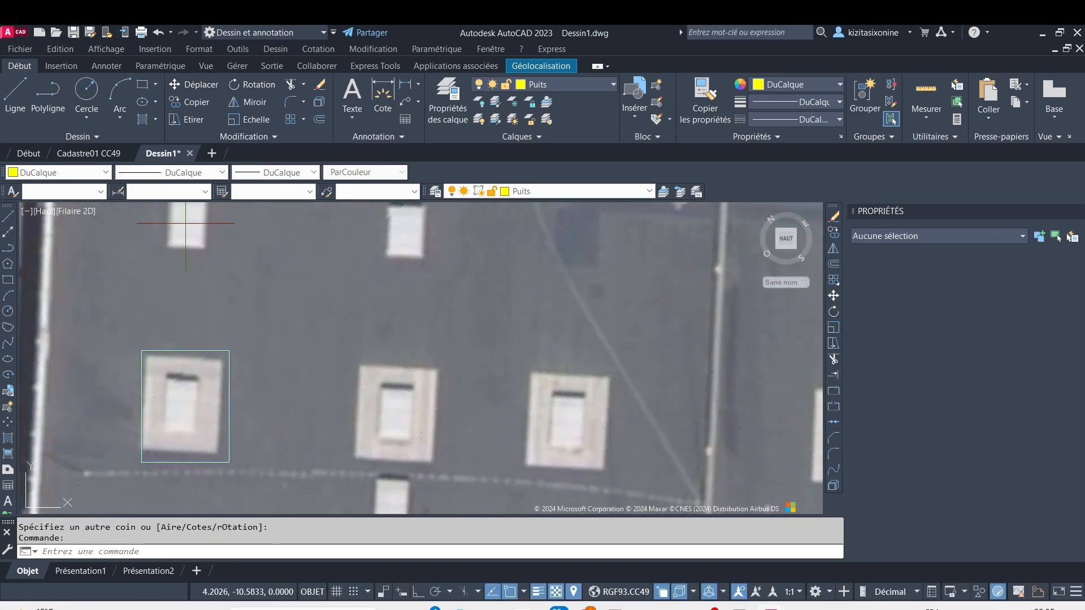
left_click(245, 340)
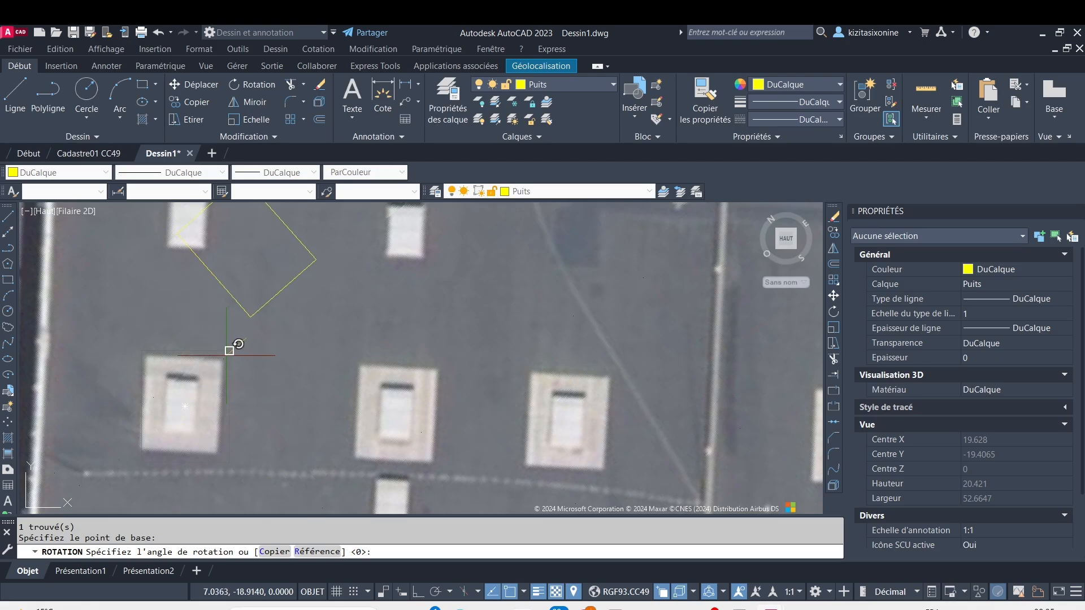
key("Escape")
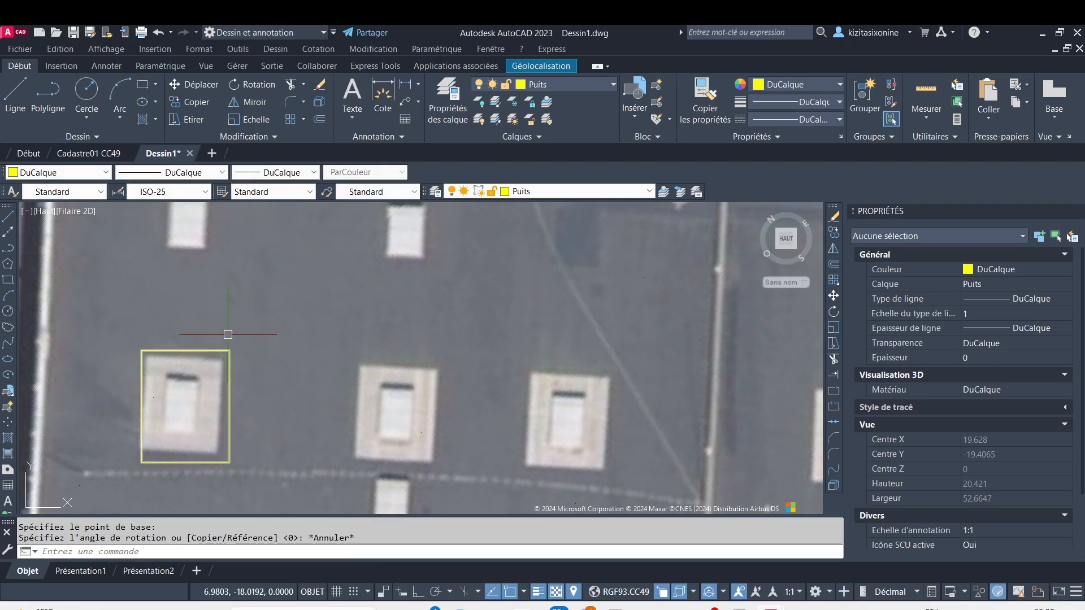
left_click(15, 93)
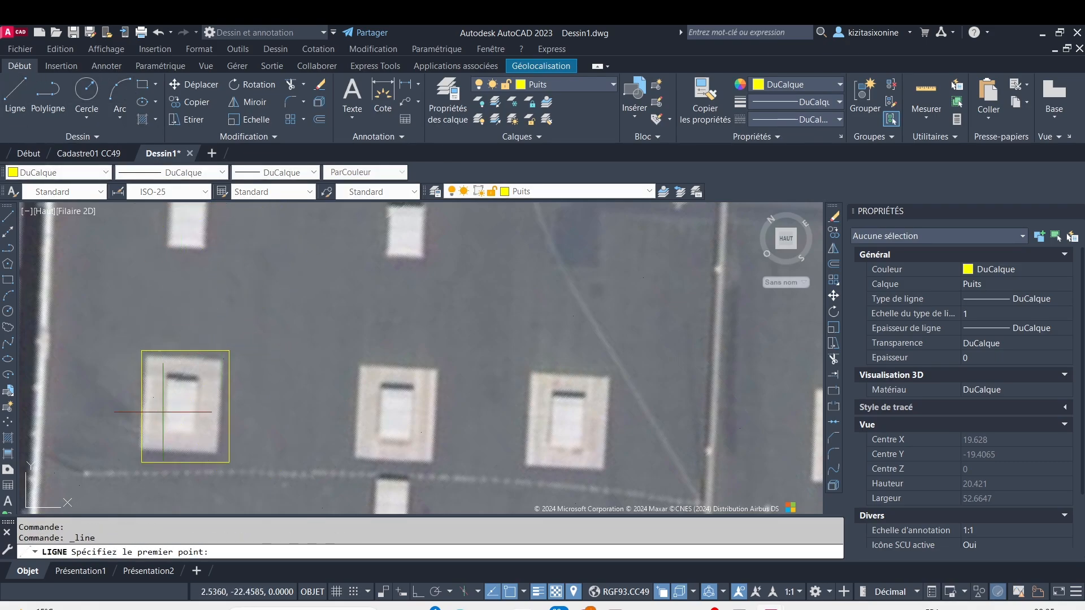
left_click(141, 351)
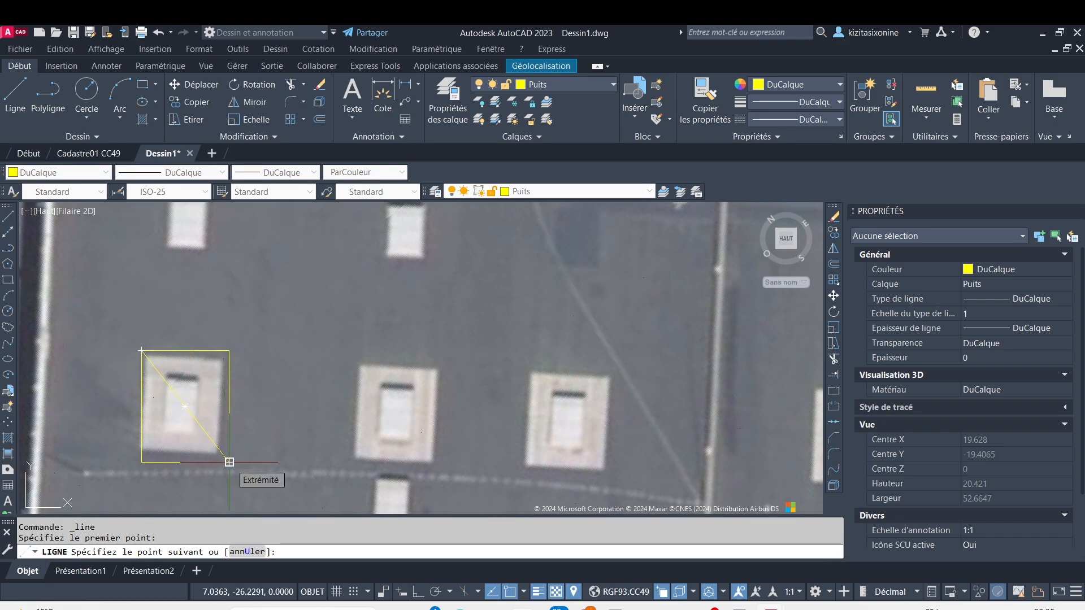
key("Escape")
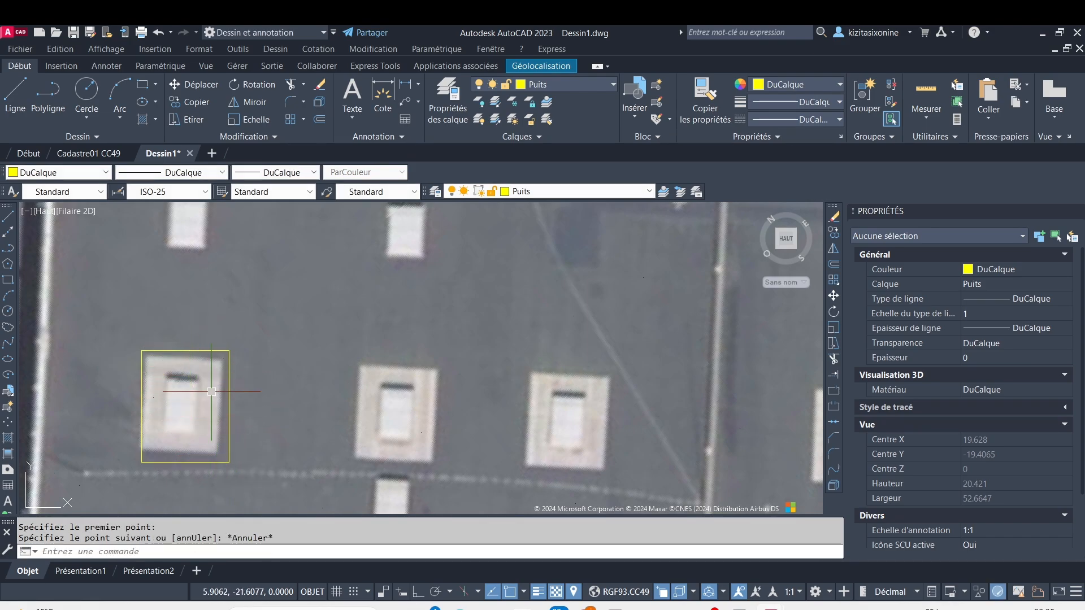
Step: Offset the rectangle around the framed skylight near the roof's northern corner outward by 0.9
left_click(227, 357)
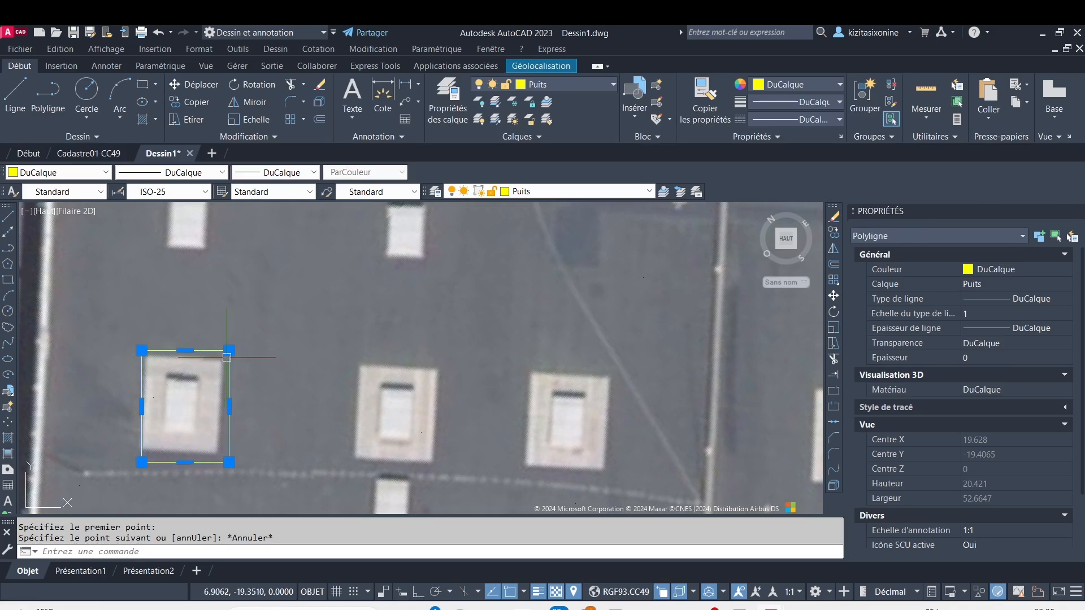
left_click(320, 120)
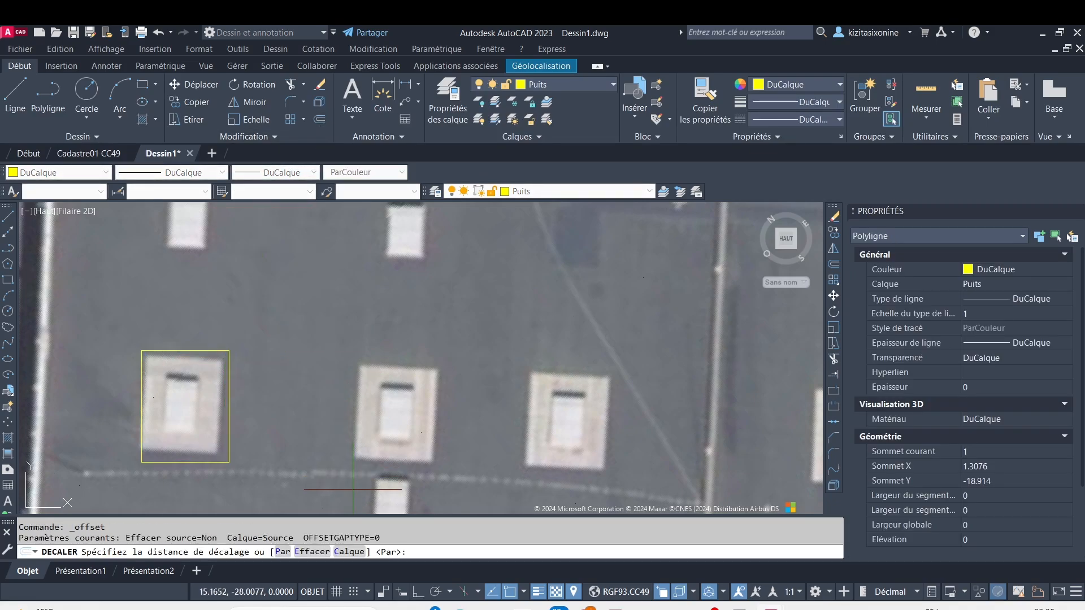
type("0")
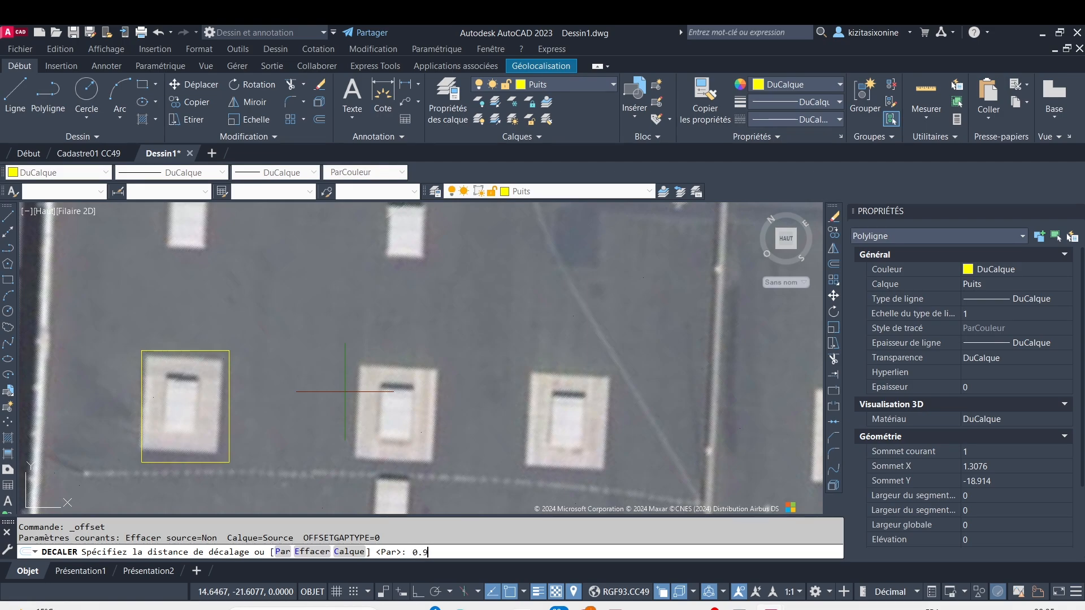
type(".9")
key("Return")
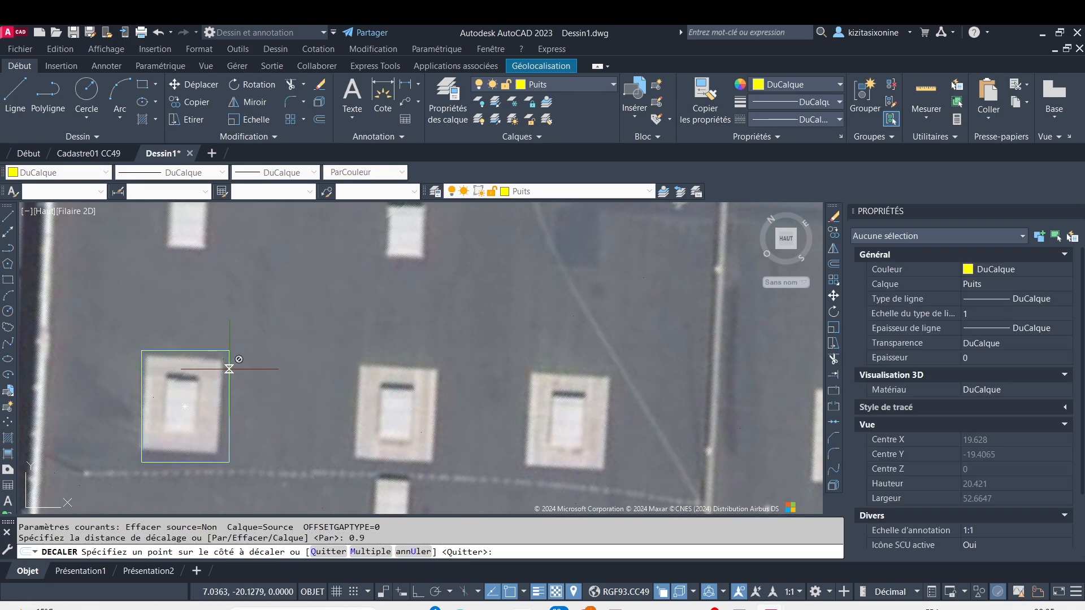
left_click(273, 341)
scroll(243, 375, "up", 4)
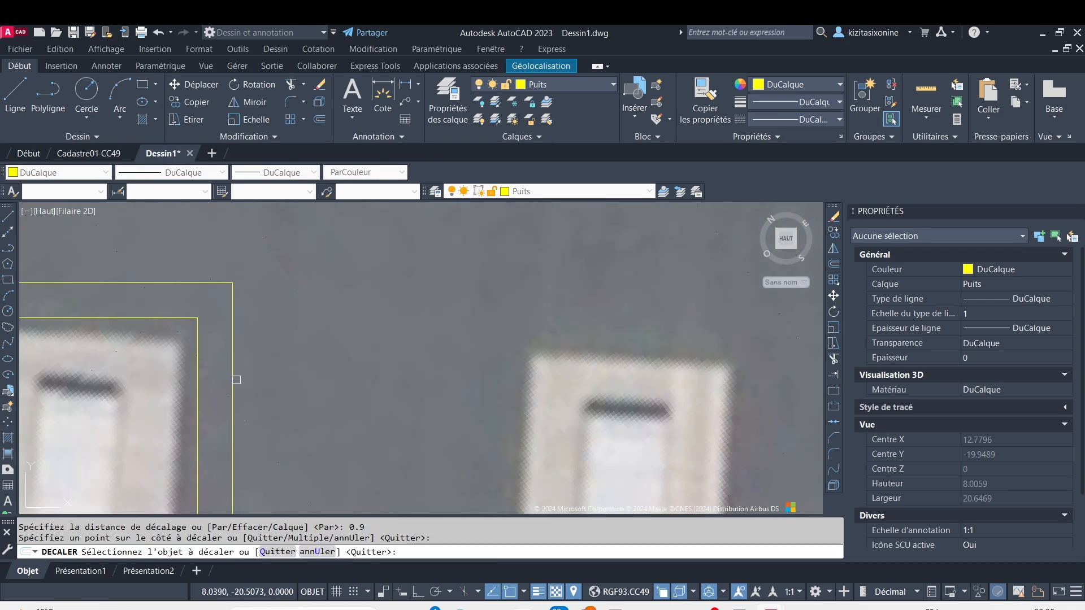
scroll(236, 380, "down", 4)
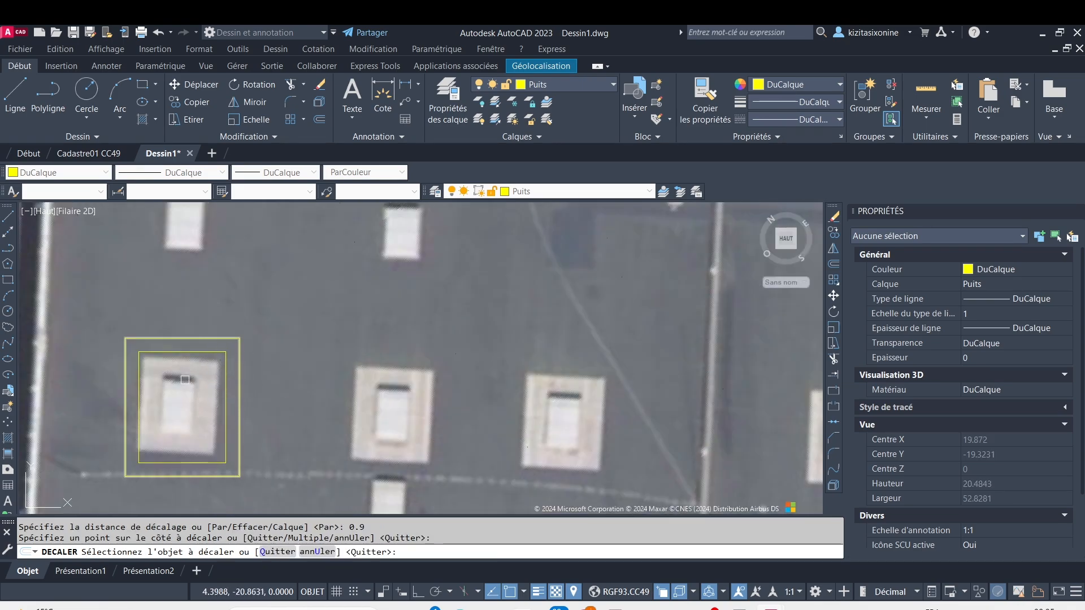
scroll(229, 353, "down", 4)
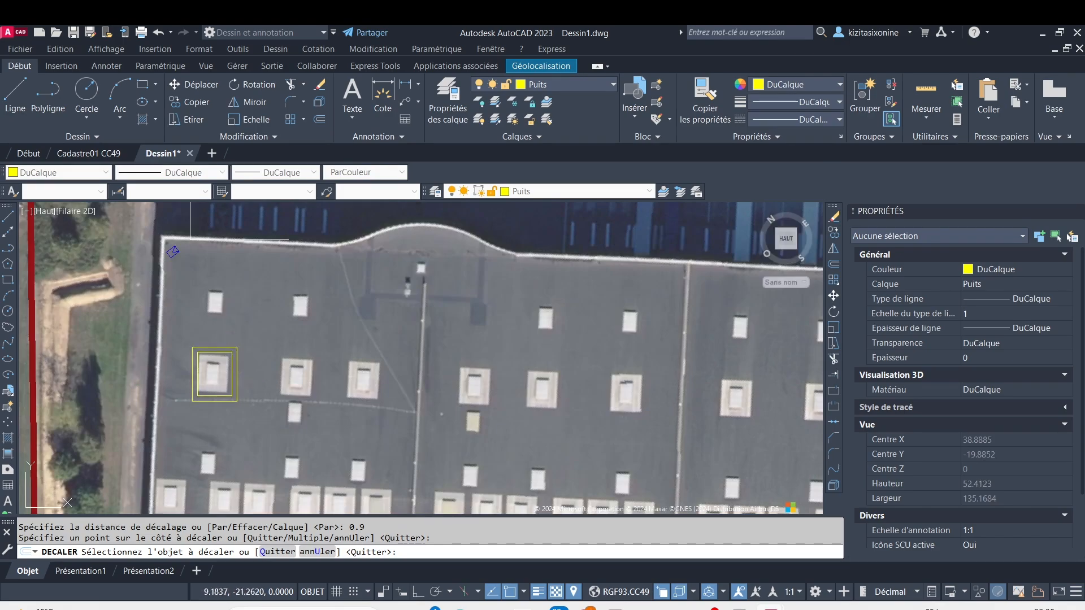
key("Escape")
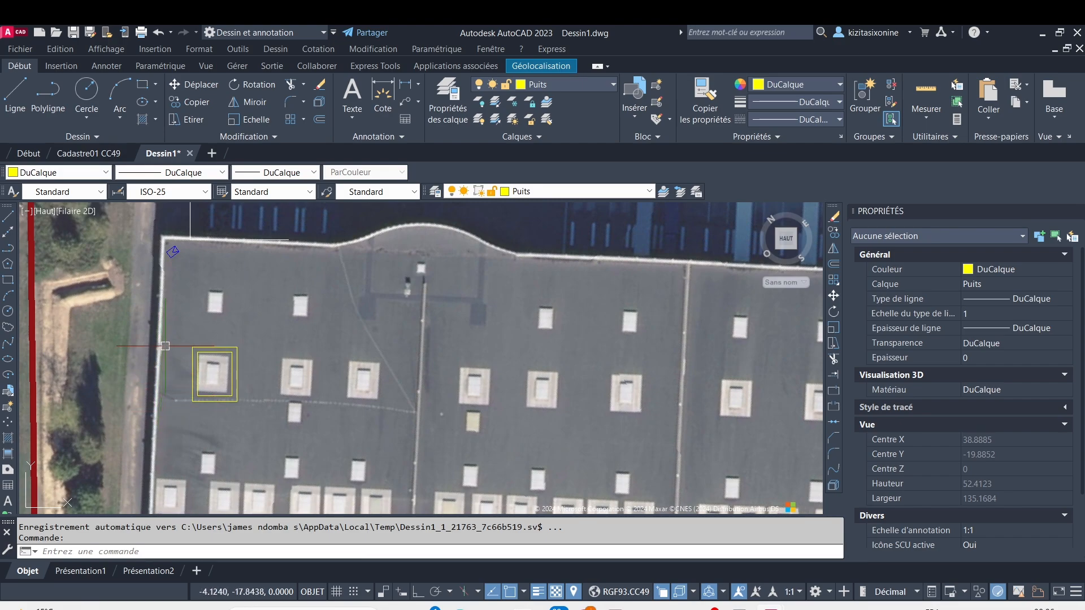
Step: Copy both nested skylight rectangles from the skylight's centre onto the two neighbouring framed skylights in the same row
left_click(176, 329)
left_click(264, 403)
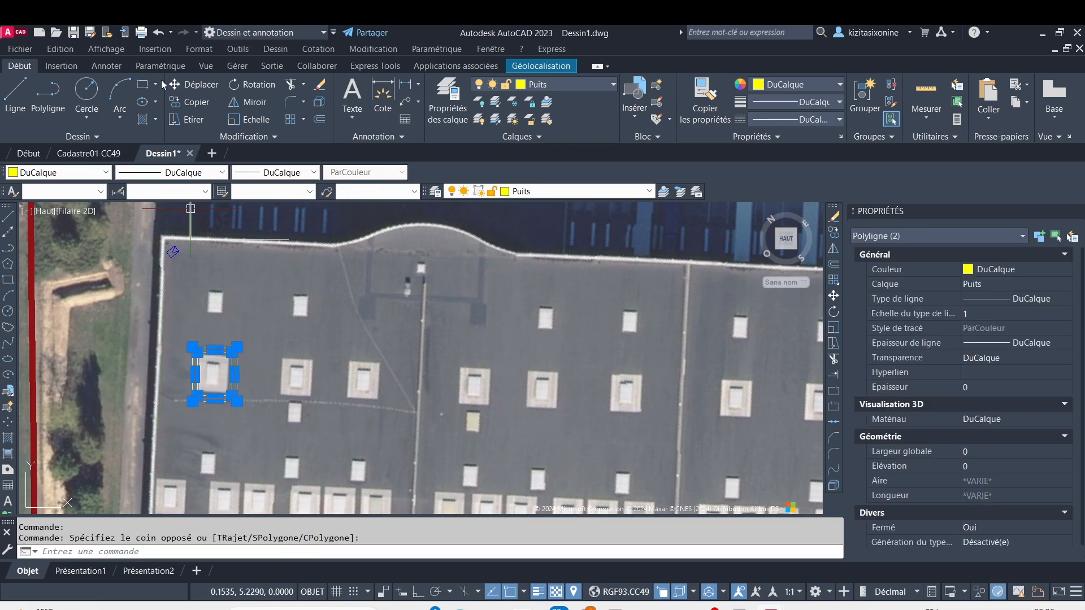
left_click(198, 102)
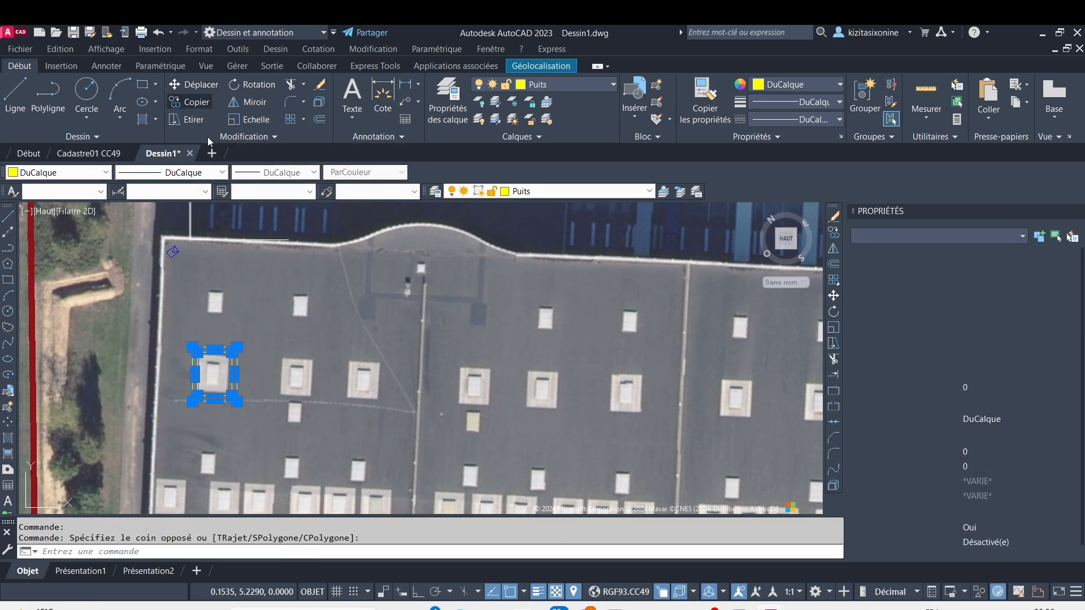
left_click(214, 374)
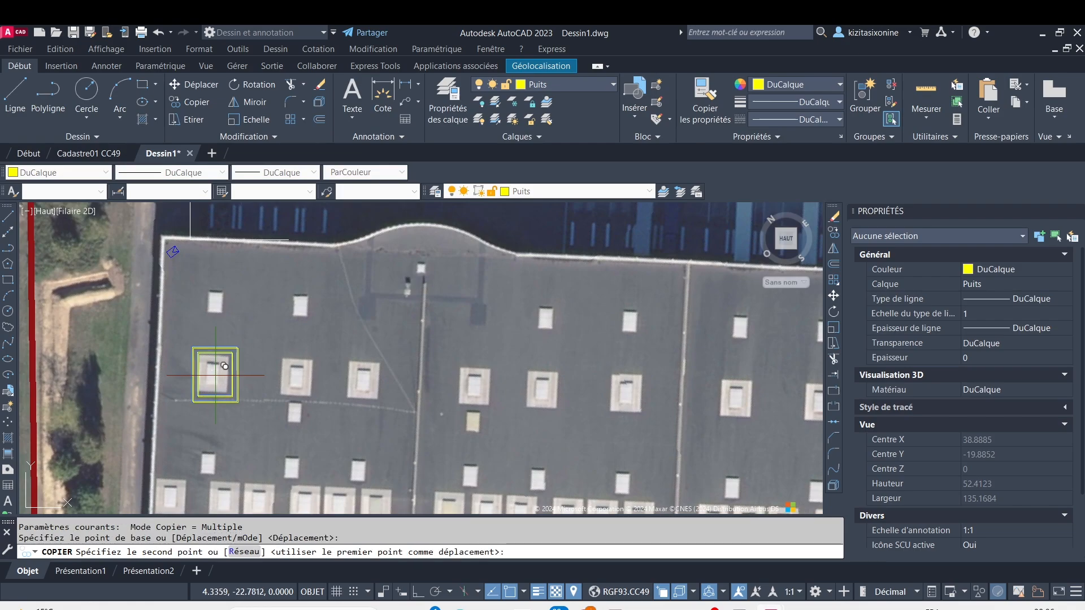
left_click(306, 368)
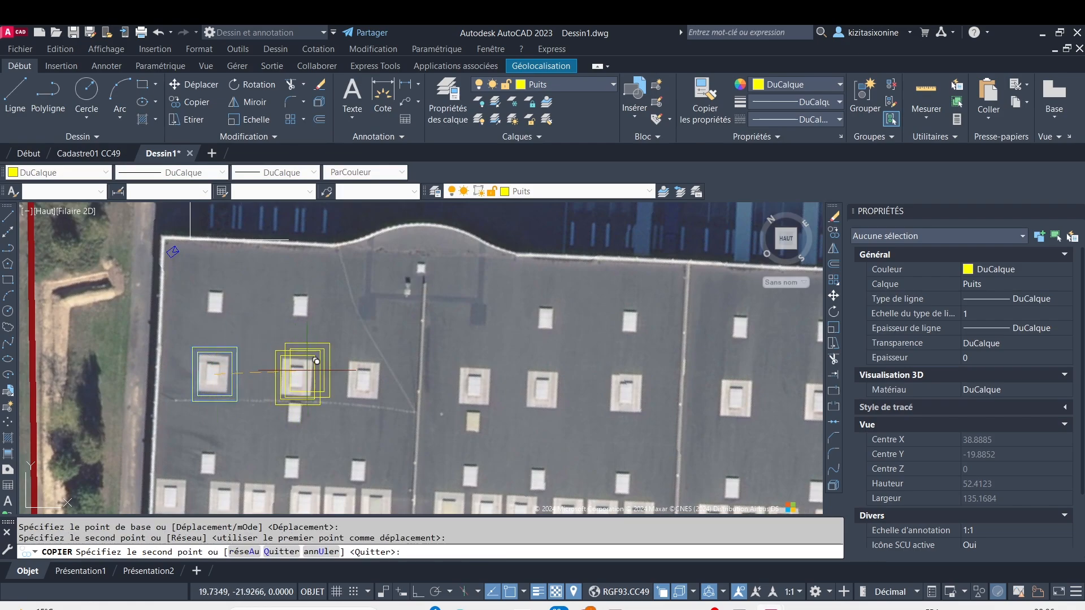
left_click(372, 369)
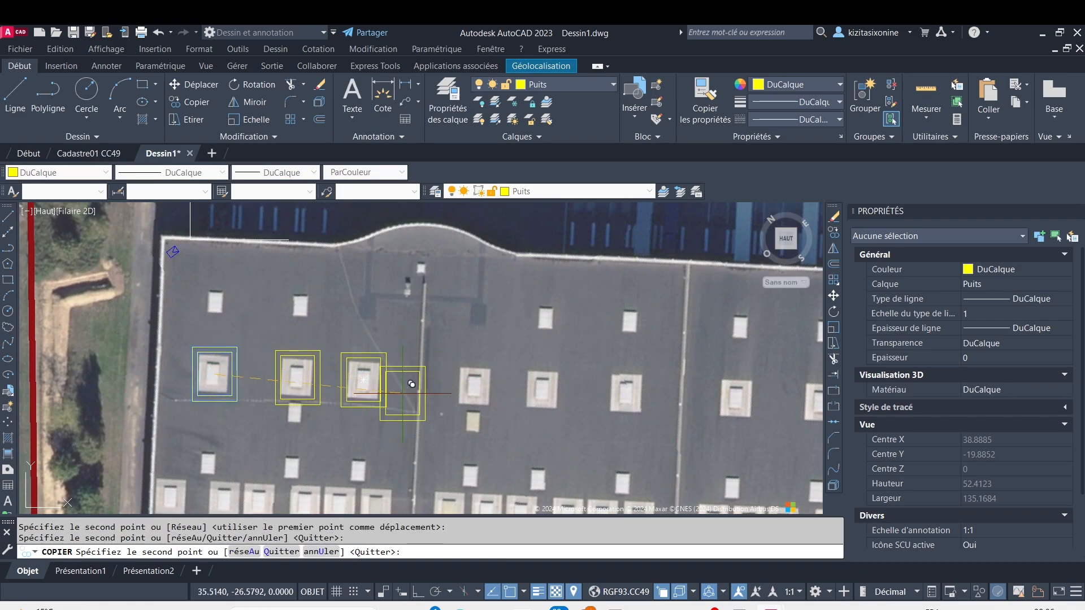
Step: Place copies of the nested rectangles on the first, second, fourth and sixth framed skylights of the bay's next row
scroll(412, 384, "down", 3)
scroll(373, 356, "up", 3)
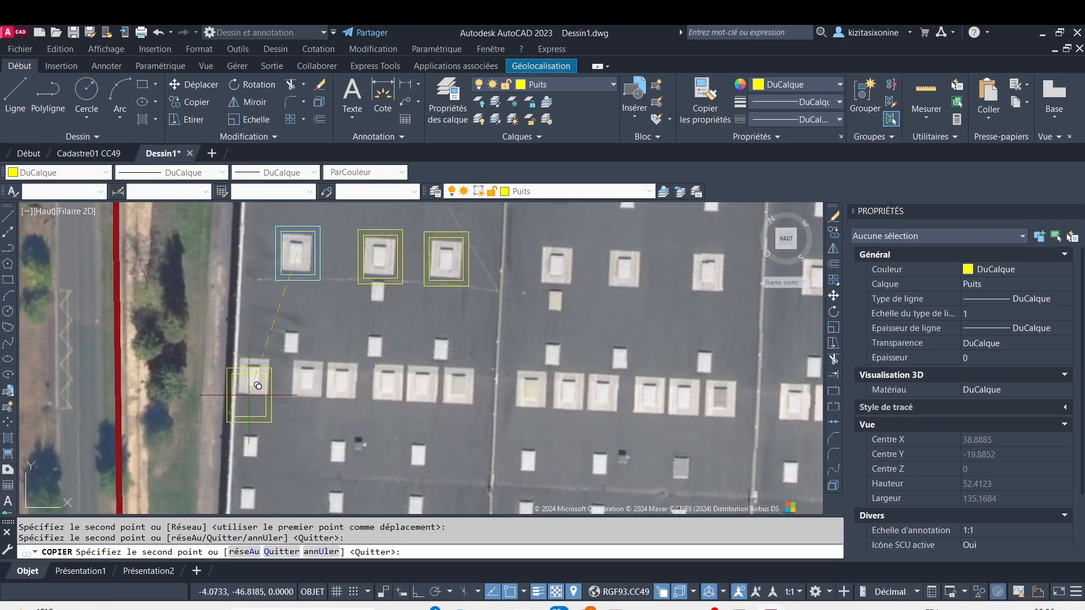
scroll(259, 372, "up", 2)
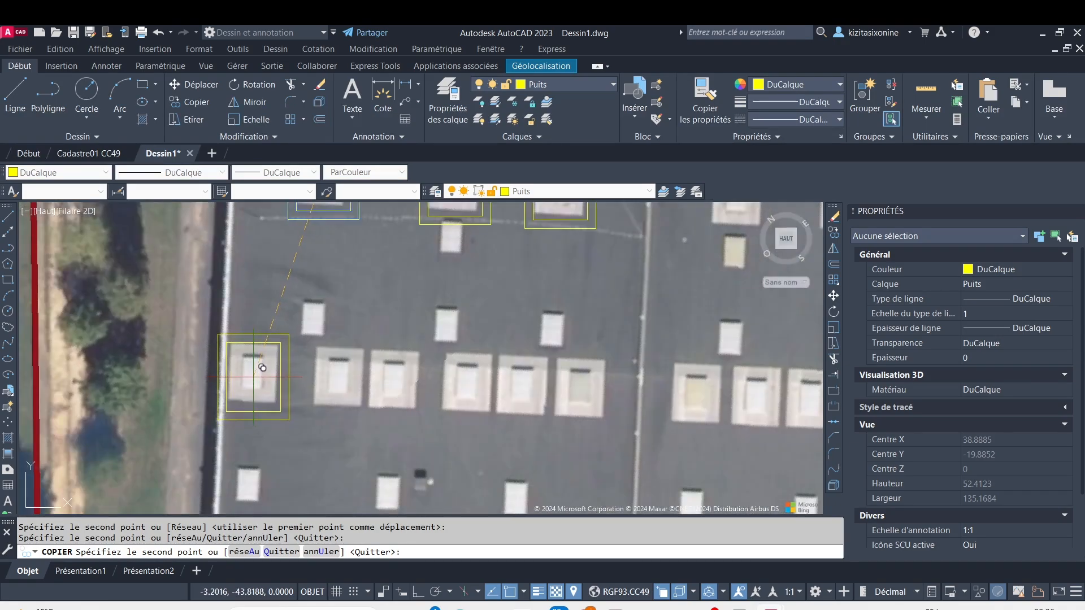
left_click(262, 367)
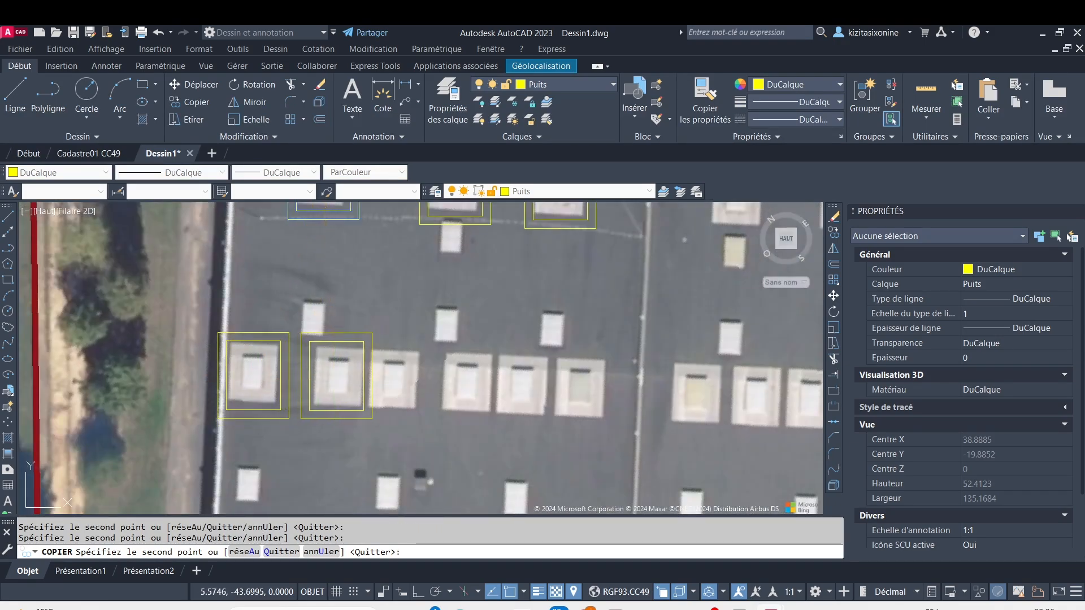
left_click(345, 366)
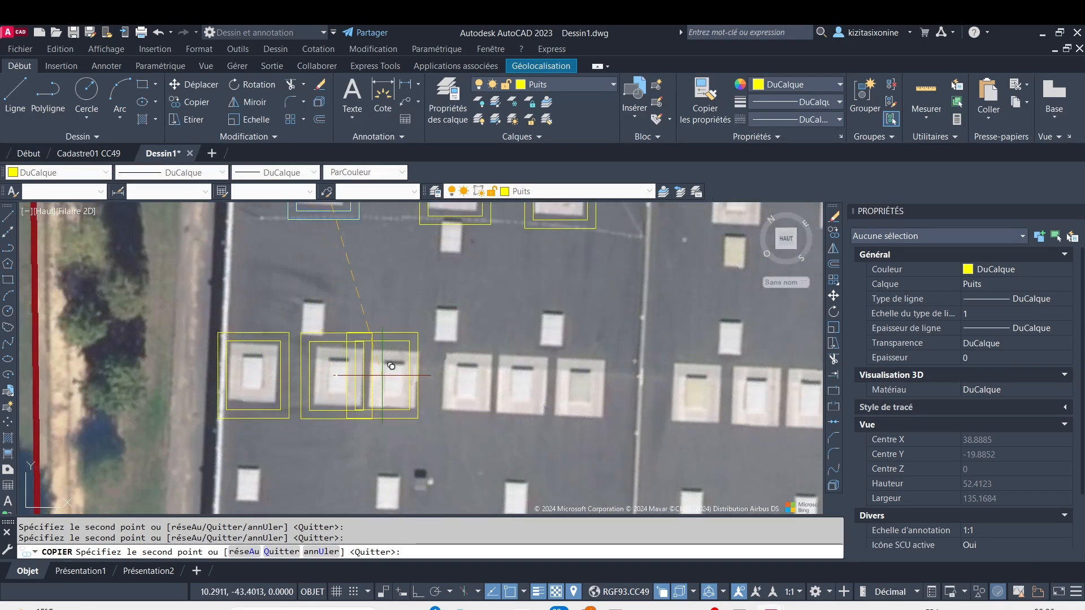
left_click(473, 376)
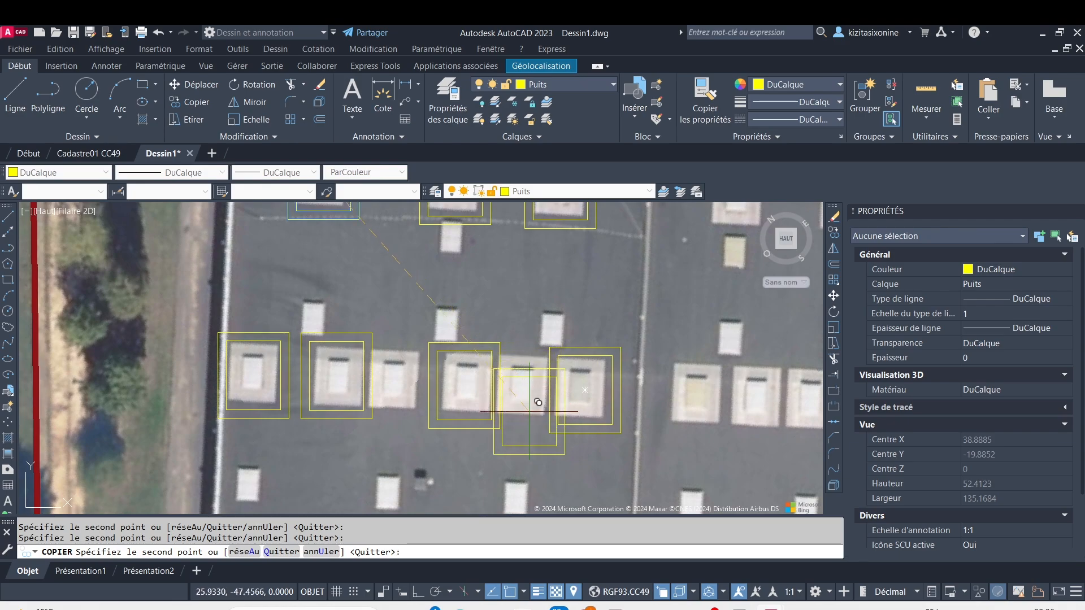
Step: Place copies of the nested rectangles on all six framed skylights of the third framed row in the same bay
scroll(505, 448, "down", 3)
middle_click_drag(504, 448, 495, 317)
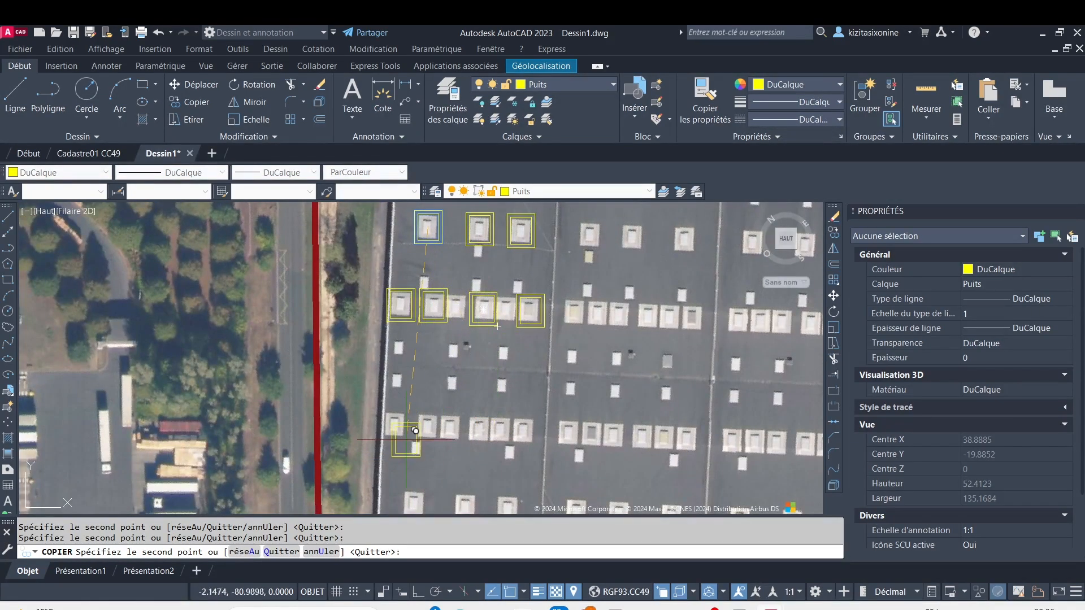
scroll(398, 410, "up", 2)
left_click(395, 412)
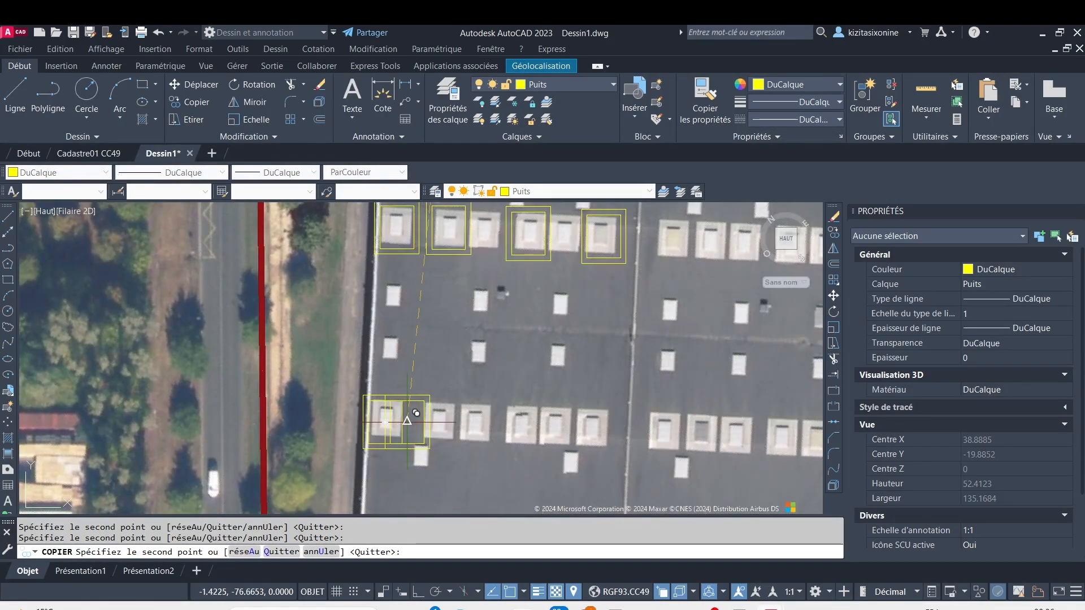
left_click(445, 408)
left_click(486, 410)
left_click(529, 414)
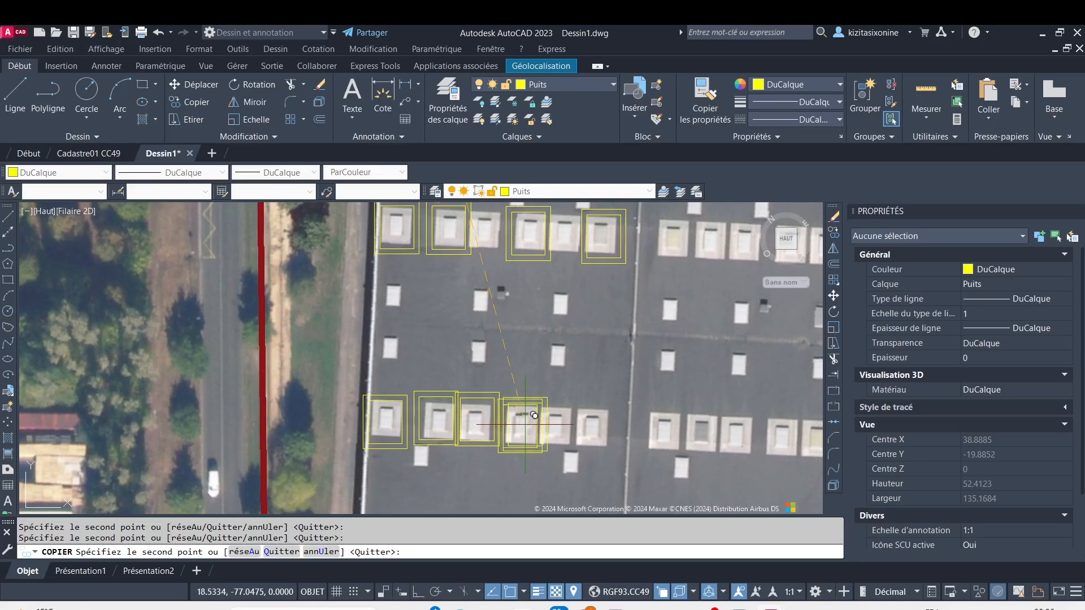
left_click(562, 415)
left_click(603, 412)
Step: Place copies of the nested rectangles on the three framed skylights nearest the bay's southwestern end, and finish copying
middle_click_drag(602, 412, 556, 247)
scroll(459, 388, "up", 2)
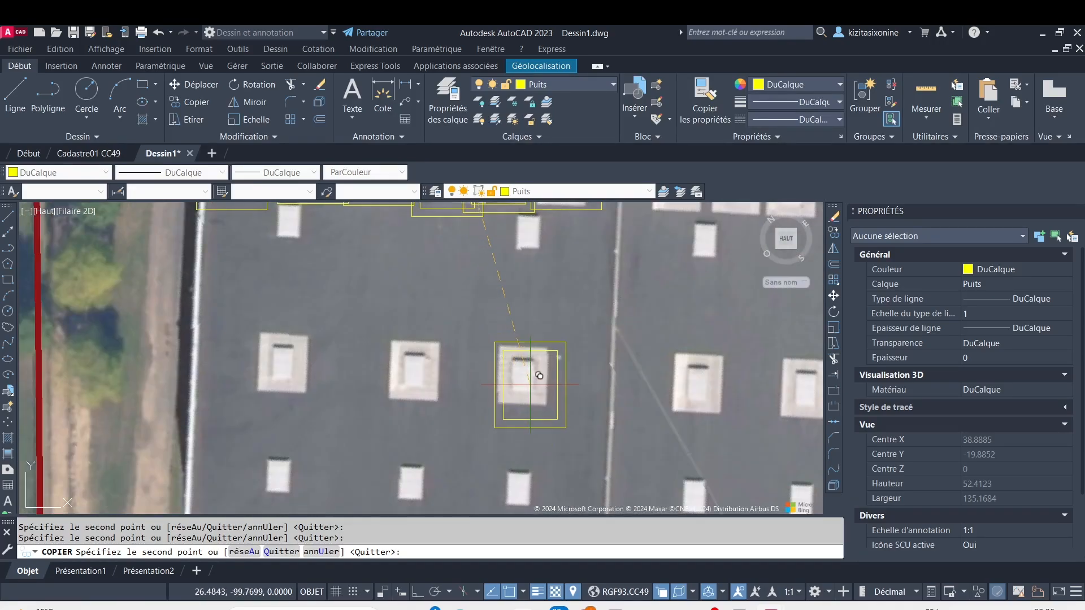
left_click(536, 368)
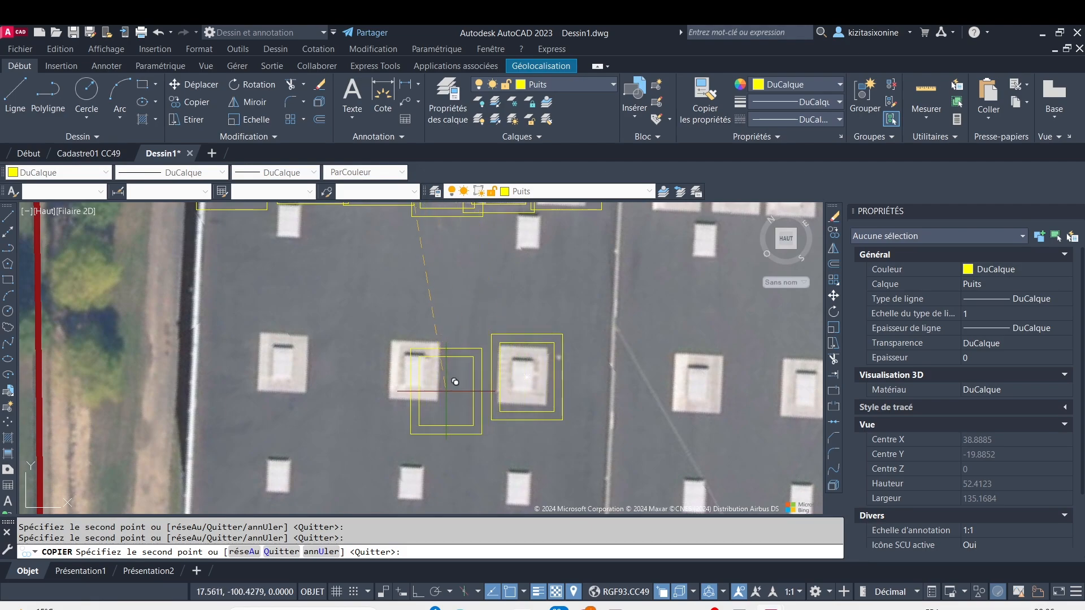
left_click(427, 367)
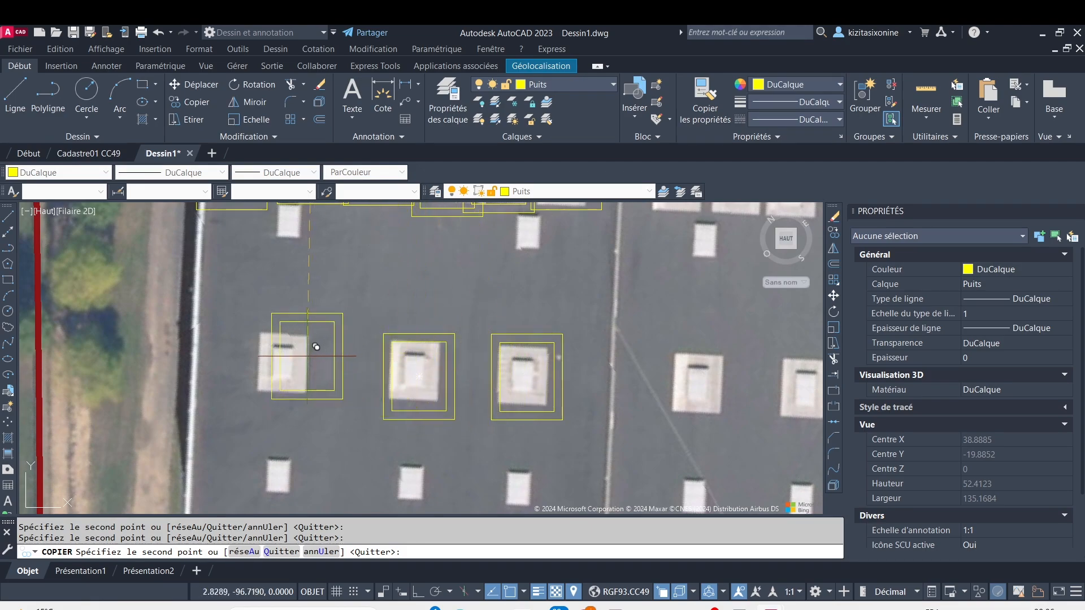
left_click(292, 354)
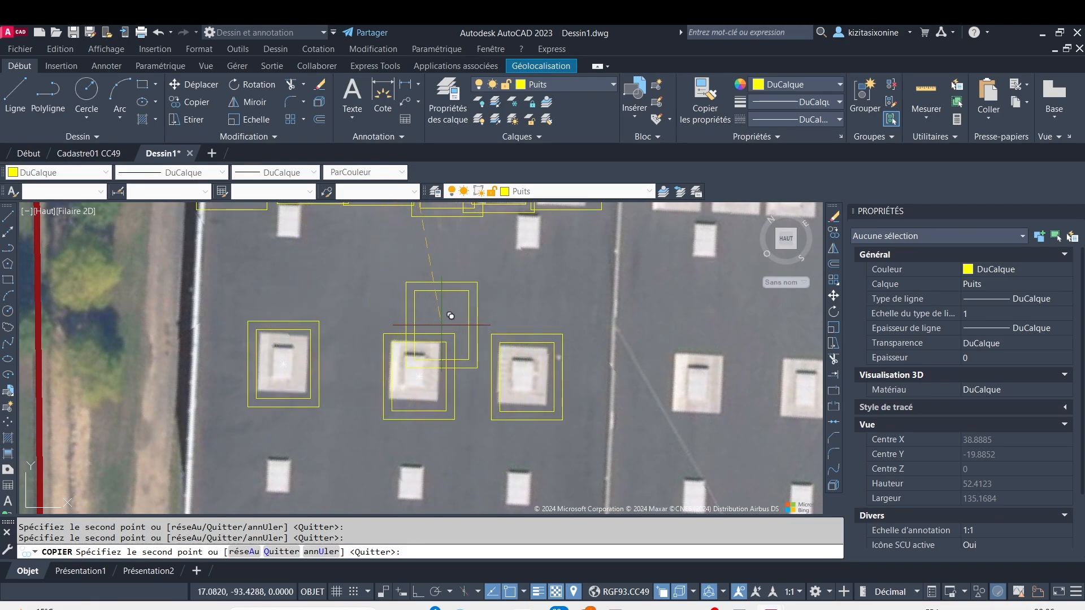
scroll(452, 330, "down", 4)
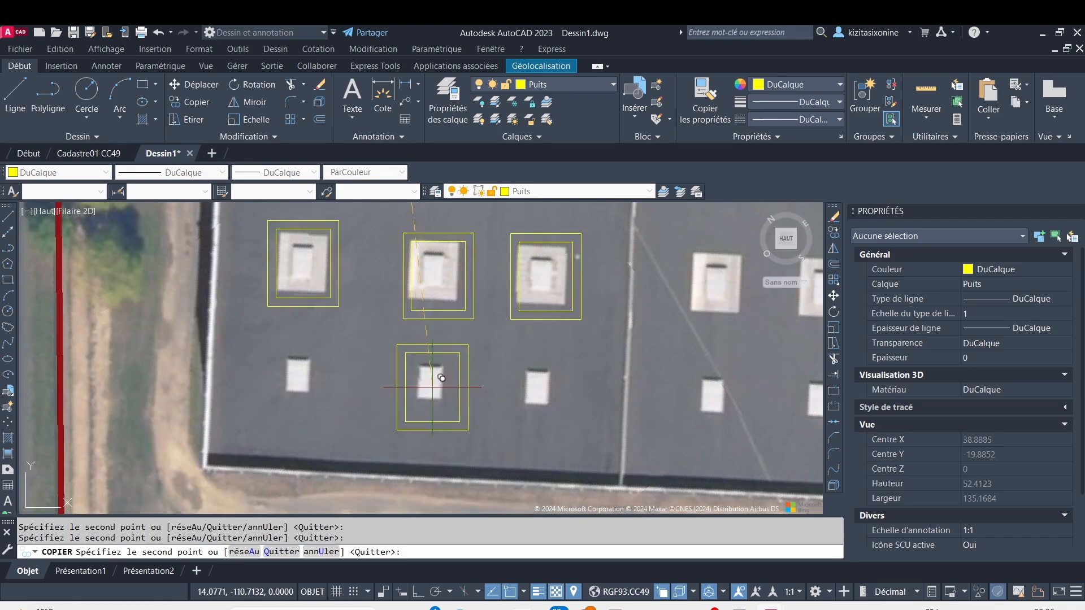
key("Escape")
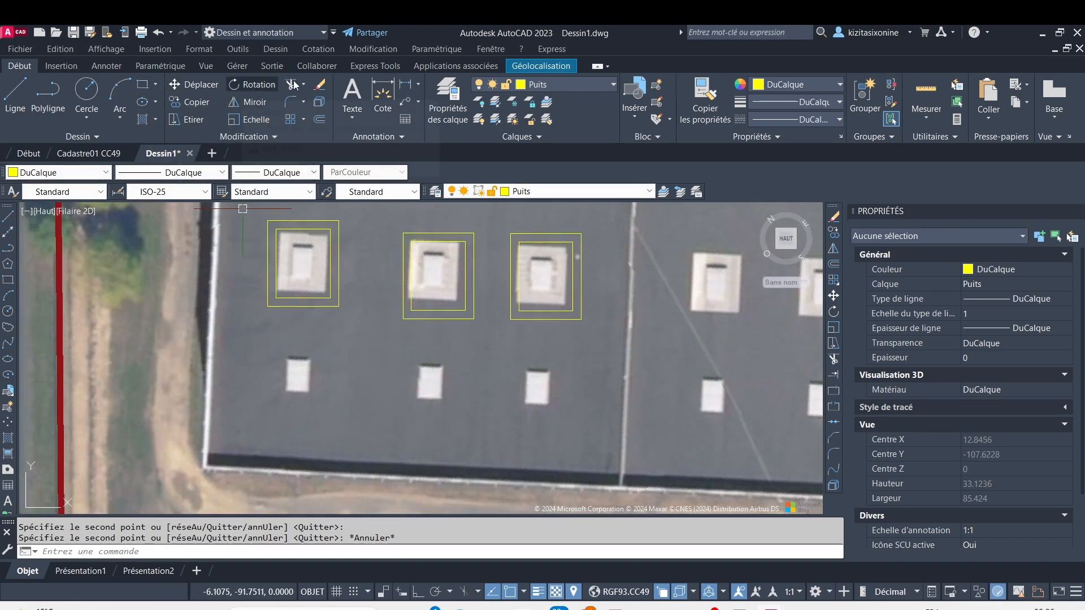
Step: Draw a rectangle on the Puits layer around the small unframed skylight nearest the roof's western corner
left_click(143, 85)
left_click(285, 357)
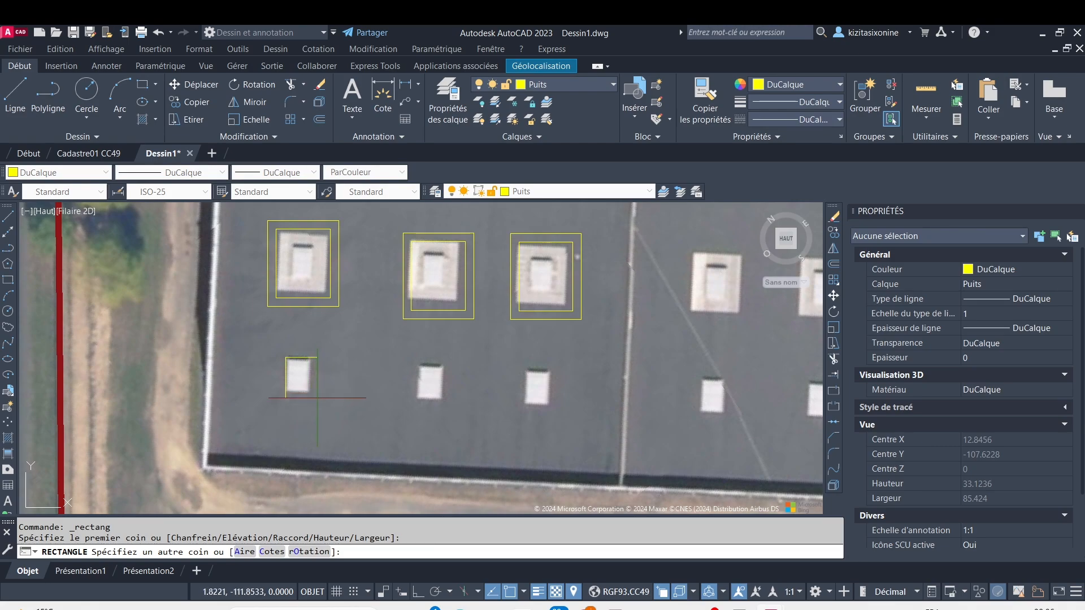
left_click(317, 398)
Step: Finish the rectangle around the small corner skylight and offset it inward by 0.9
left_click(315, 369)
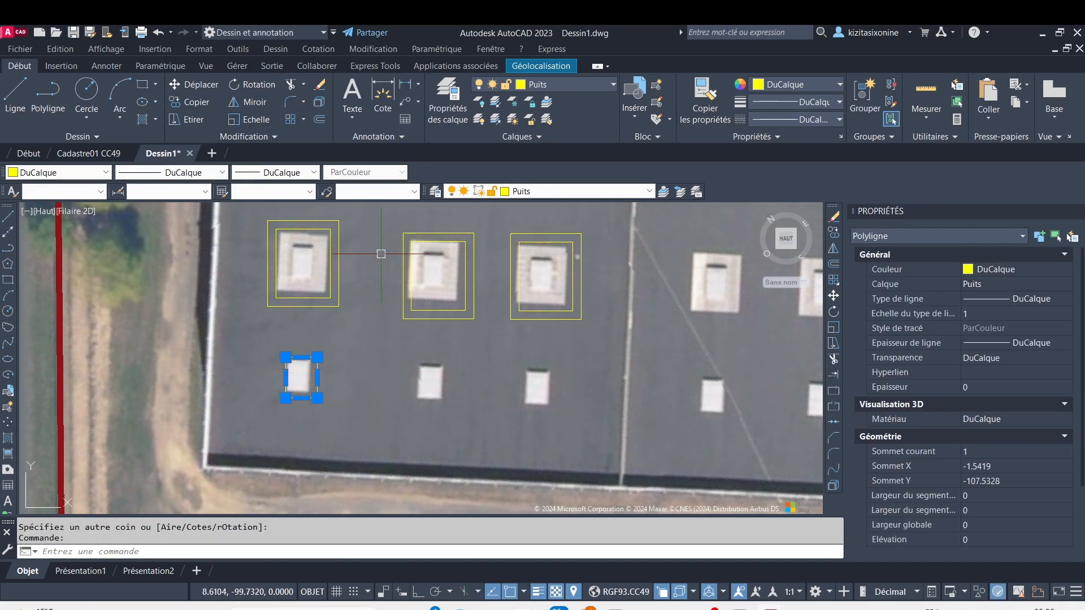
left_click(322, 119)
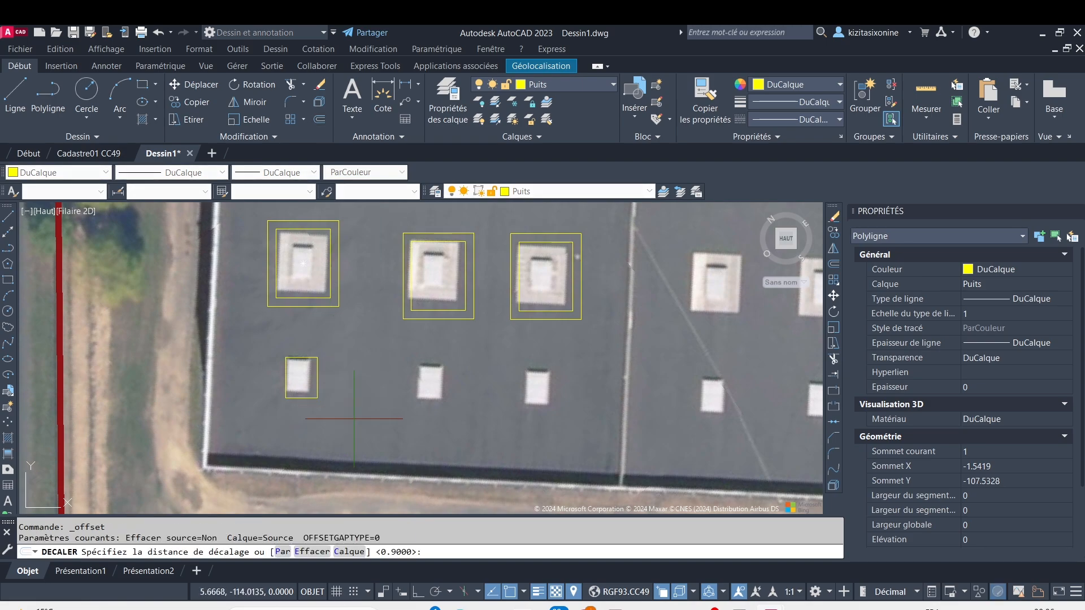
key("Return")
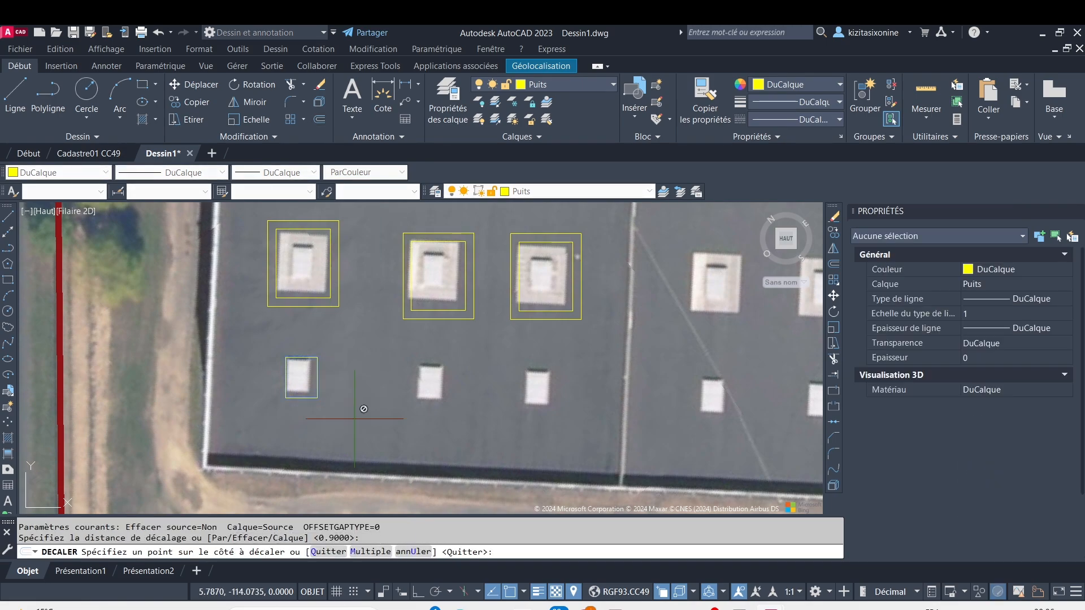
left_click(316, 388)
left_click(243, 329)
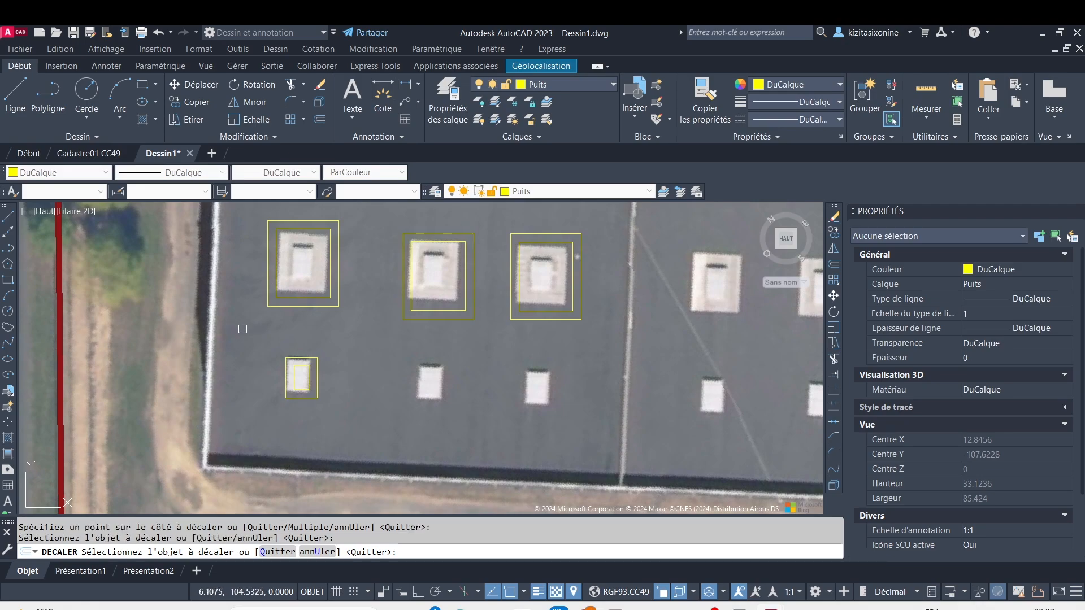
key("Escape")
Step: Copy the corner skylight's nested rectangles from their centre onto the other two small unframed skylights in the same row
left_click(278, 342)
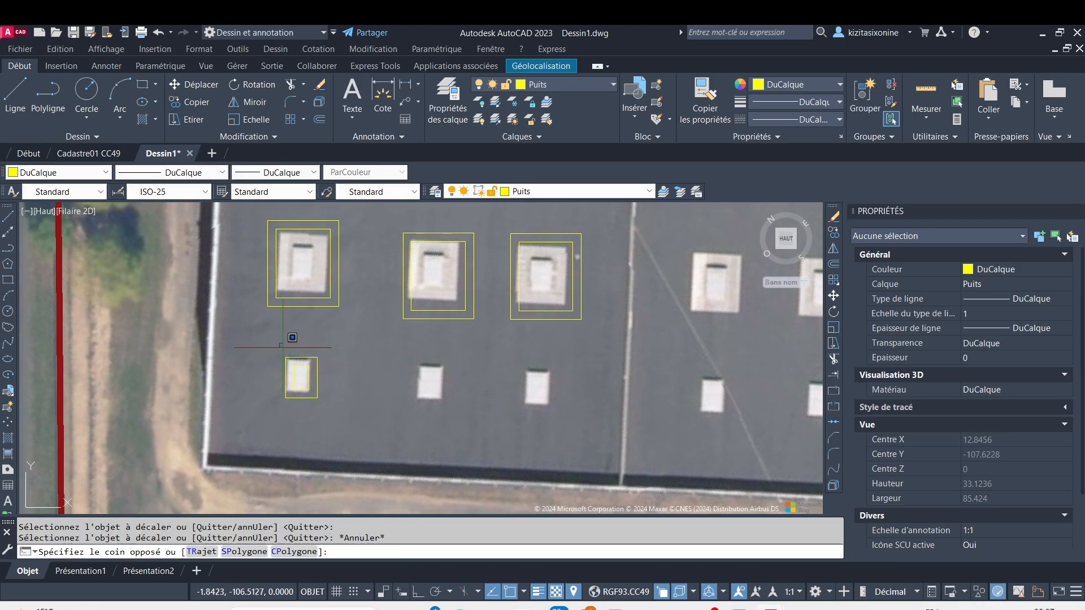
left_click(360, 424)
left_click(190, 102)
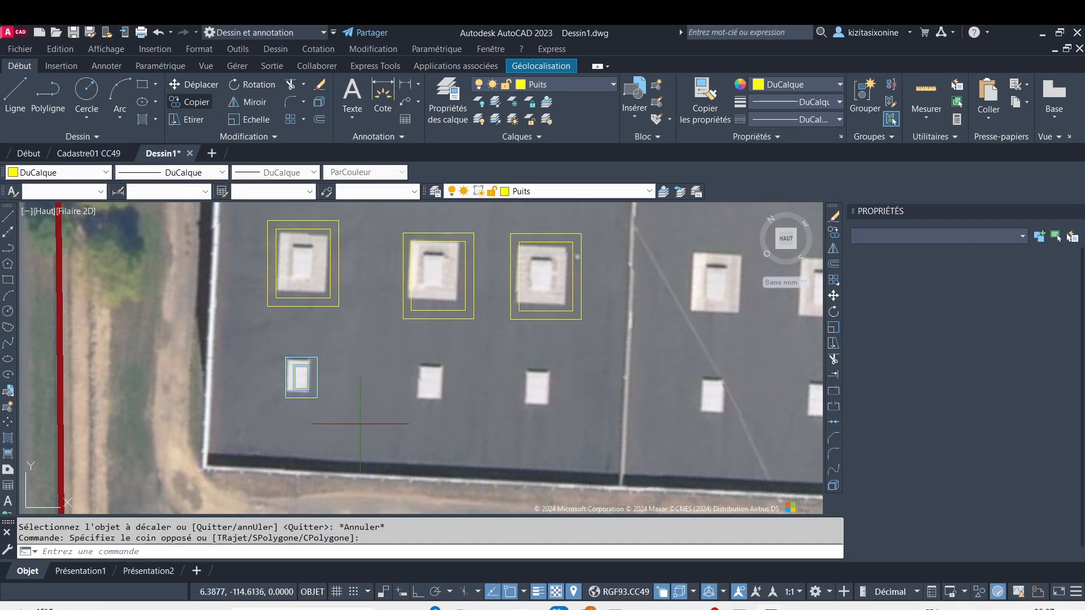
left_click(301, 378)
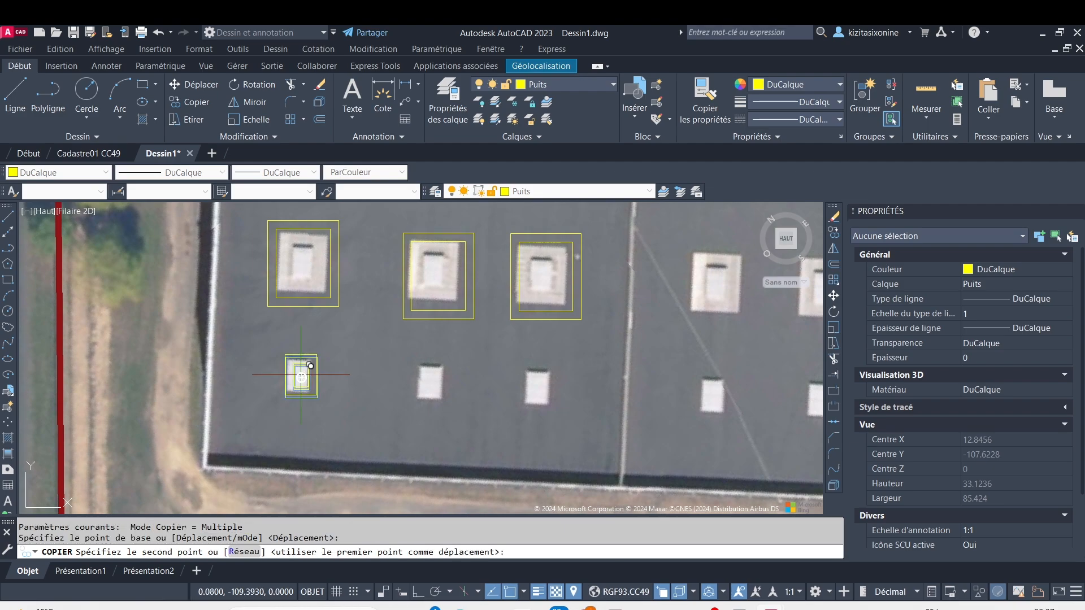
left_click(433, 379)
left_click(538, 390)
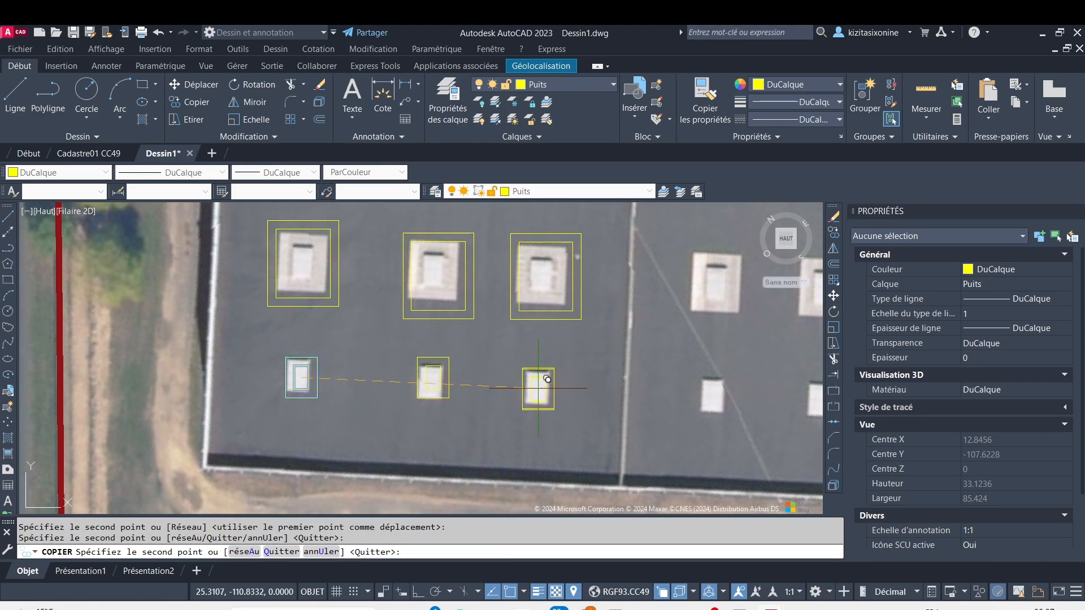
Step: Place copies of the nested rectangles on the two small skylights just southwest of the bay's row of six outlined framed skylights
scroll(560, 342, "down", 5)
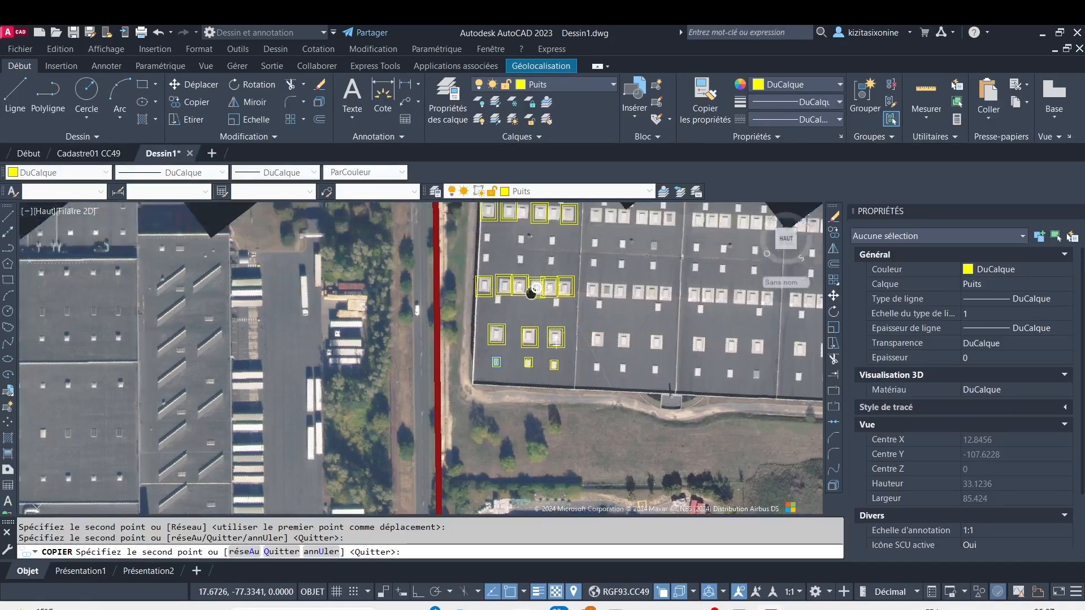
scroll(489, 383, "up", 5)
scroll(469, 303, "up", 5)
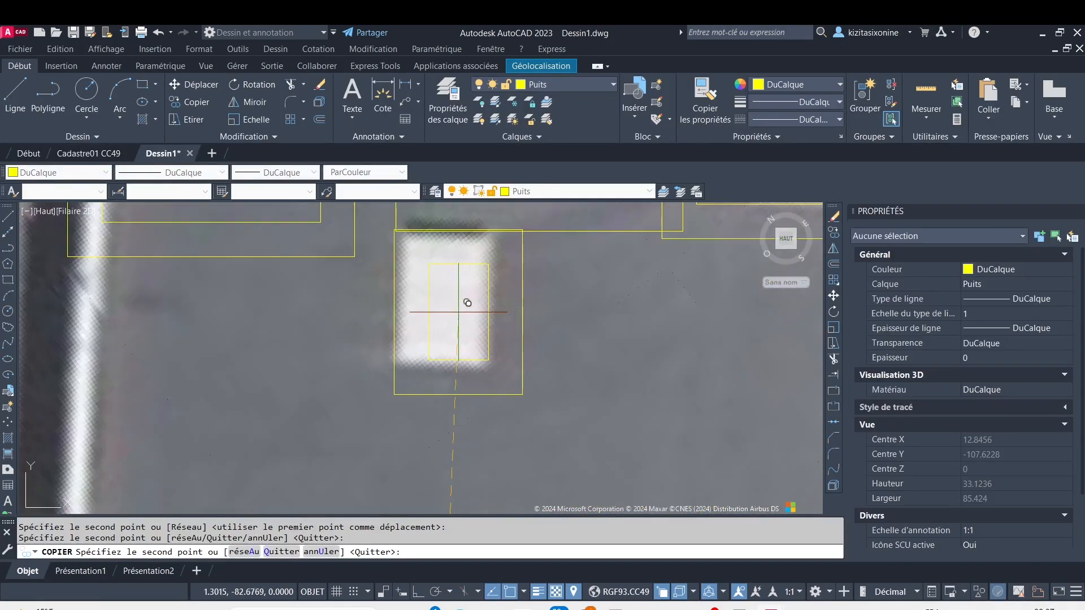
left_click(463, 302)
scroll(496, 300, "down", 6)
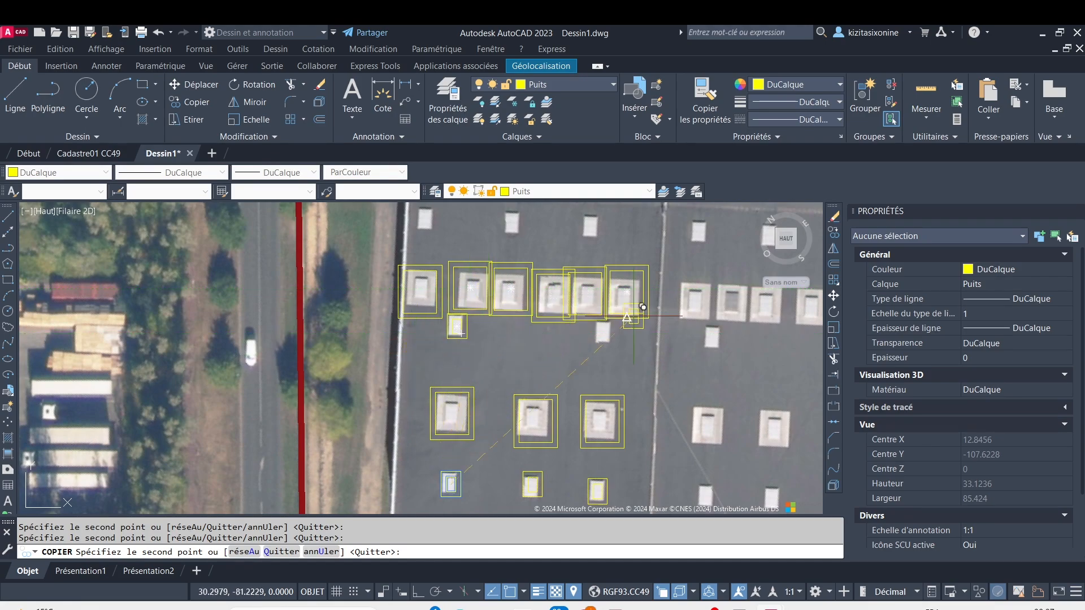
scroll(643, 307, "up", 3)
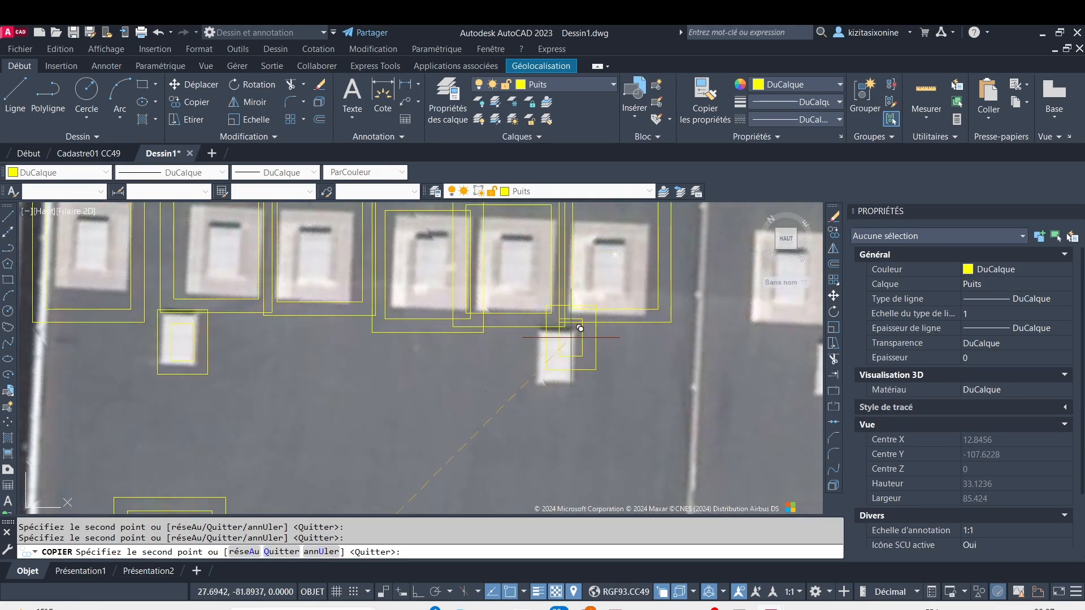
Step: Place copies of the nested rectangles on the six small skylights between the two long framed rows, and finish copying
scroll(569, 348, "down", 3)
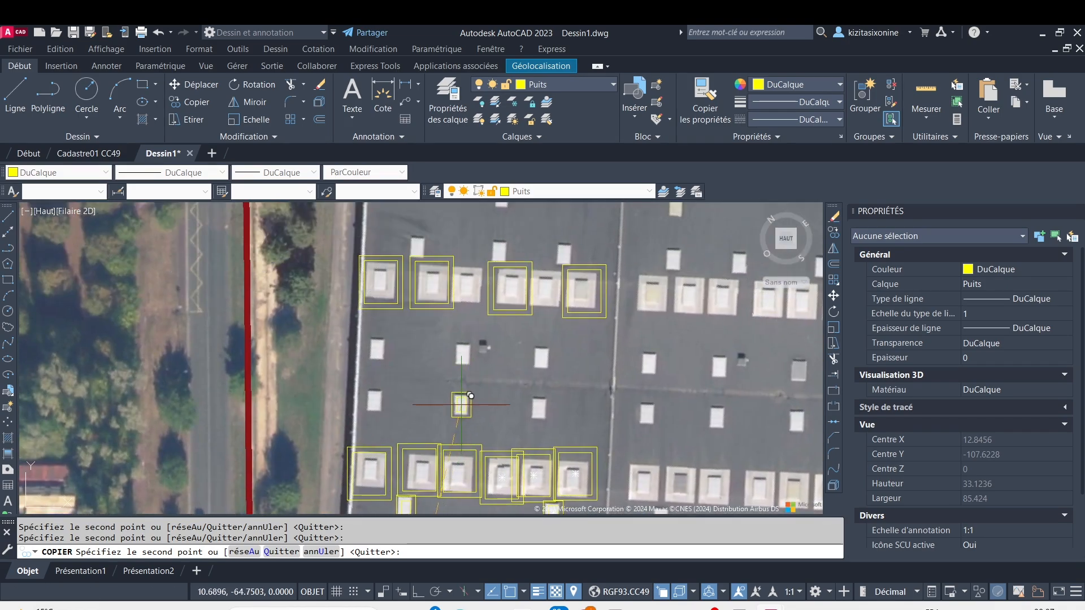
scroll(500, 355, "up", 4)
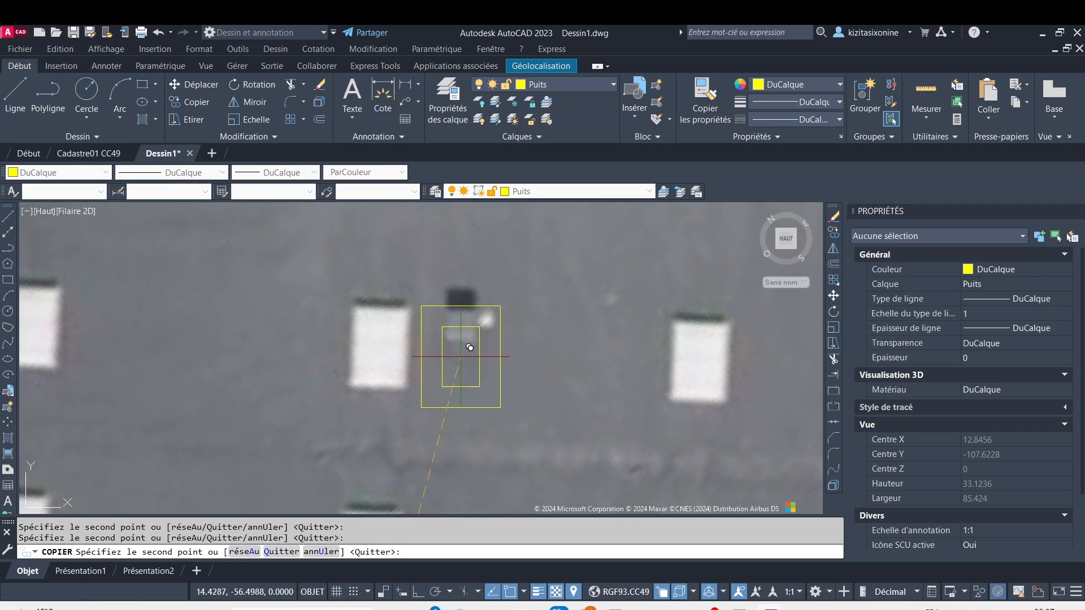
scroll(476, 328, "down", 3)
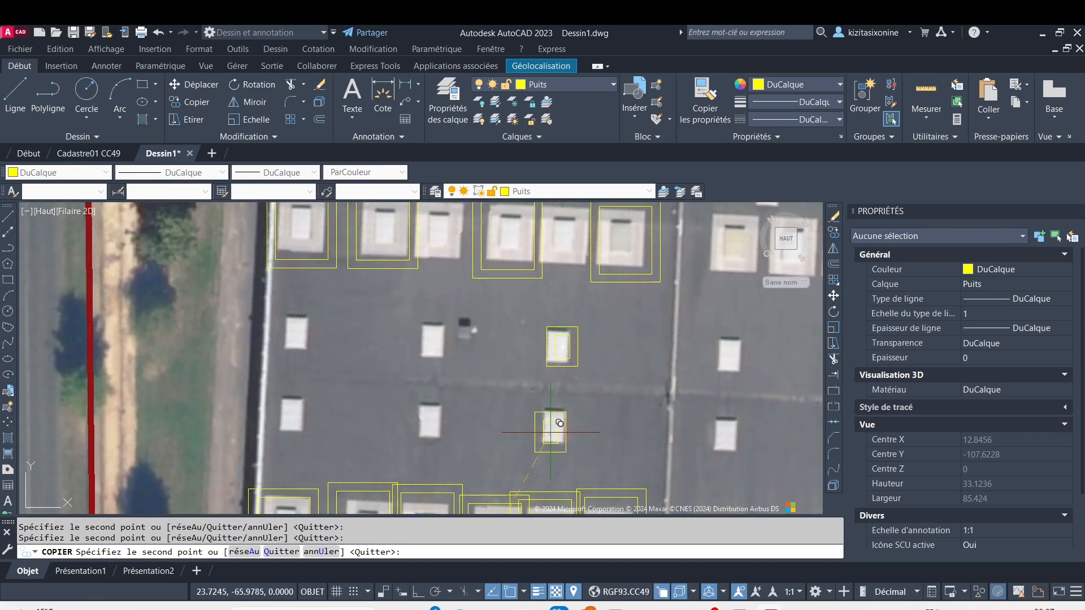
left_click(570, 418)
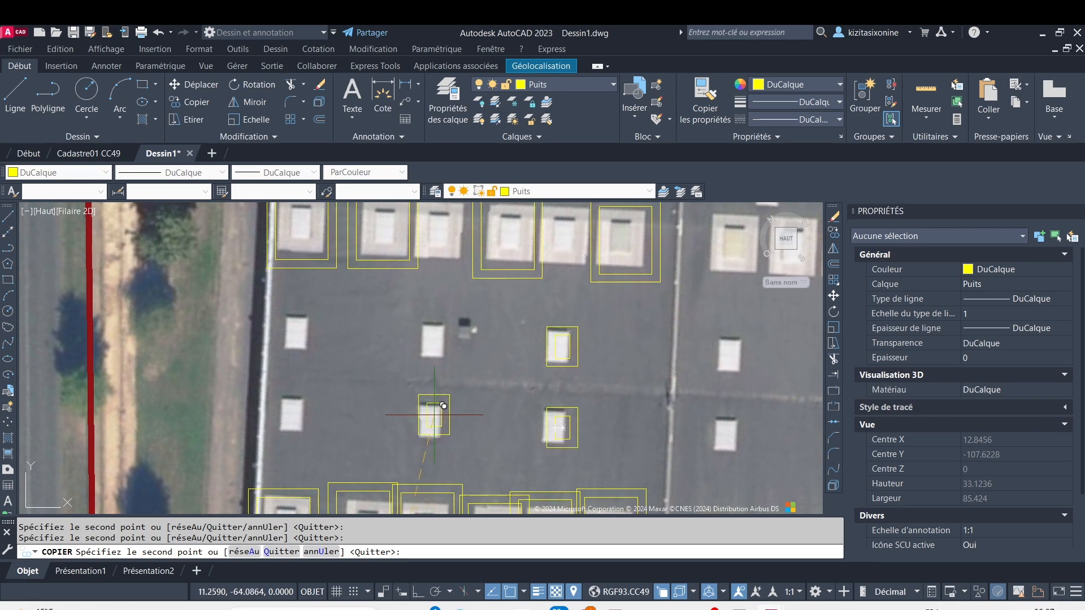
left_click(430, 419)
left_click(430, 343)
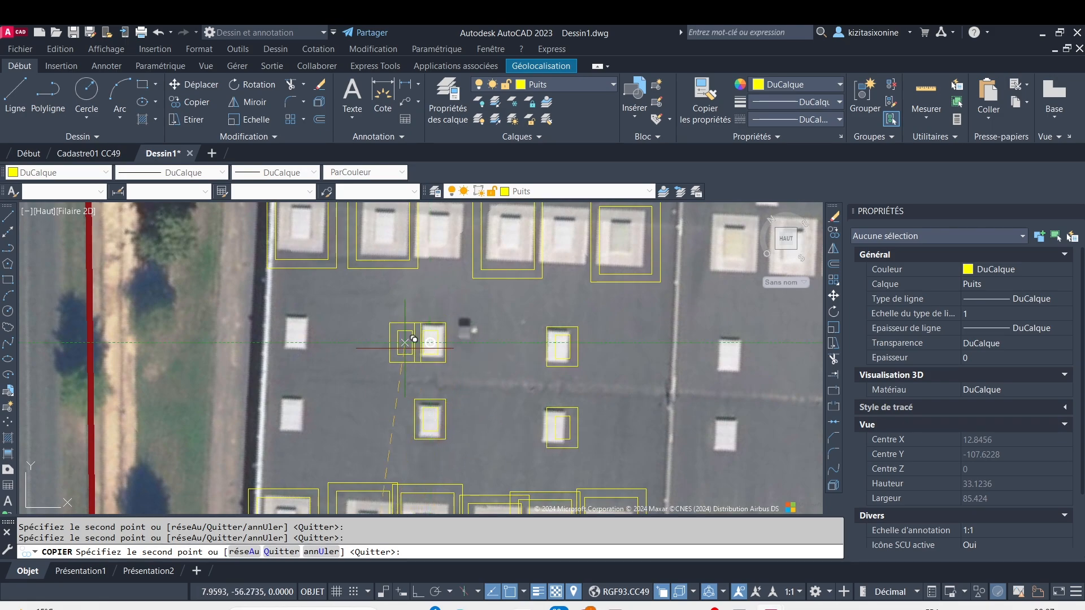
left_click(300, 328)
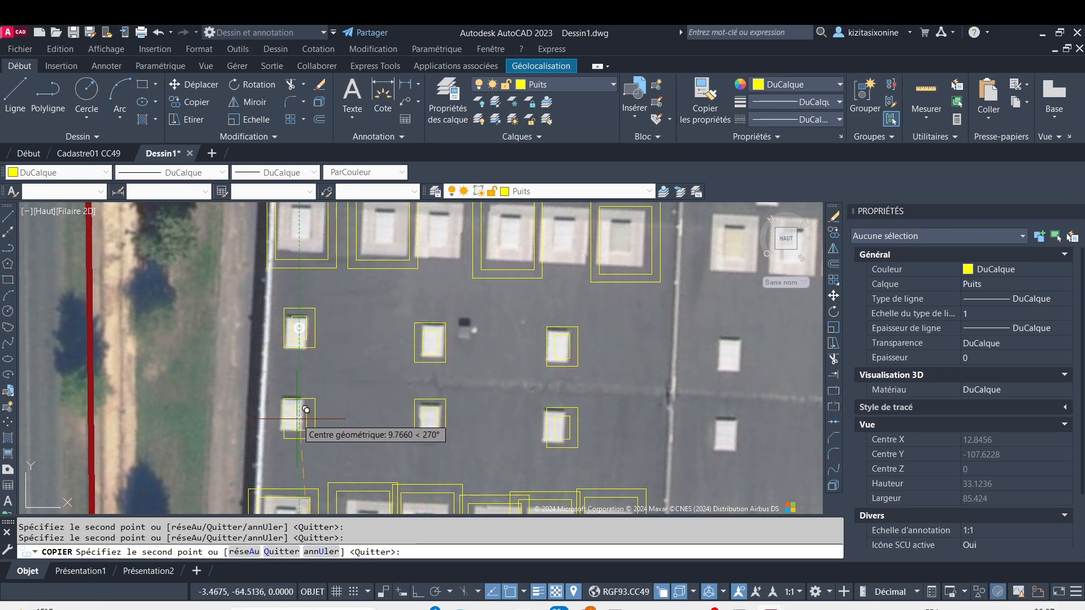
left_click(298, 419)
scroll(430, 418, "down", 2)
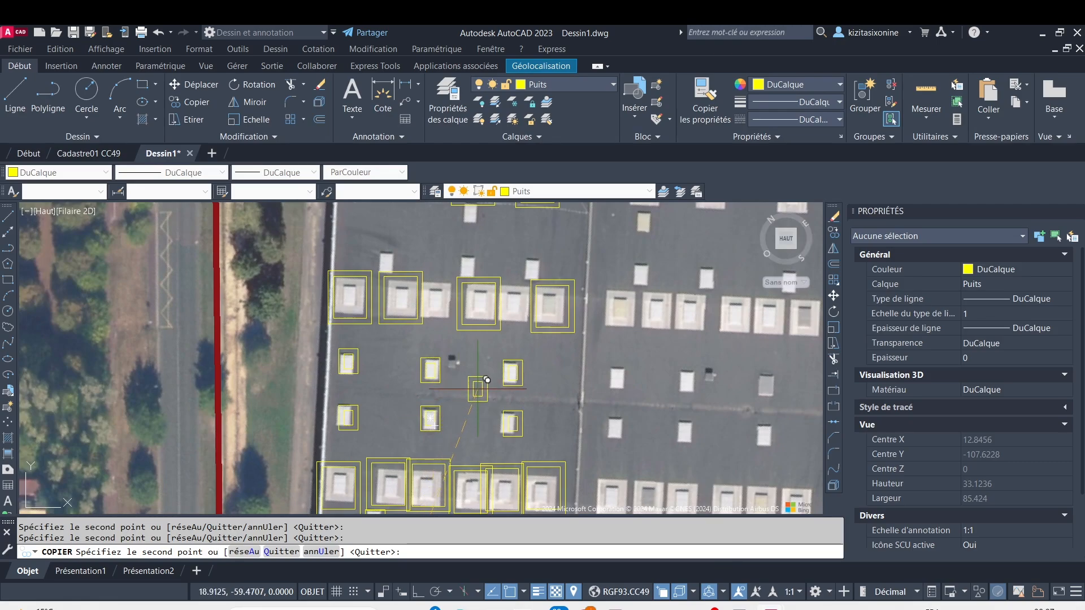
key("Escape")
Step: Copy the nested rectangles of the westernmost of those six small skylights onto the first two small skylights just northeast of the upper long framed row
scroll(474, 321, "down", 3)
scroll(446, 237, "up", 5)
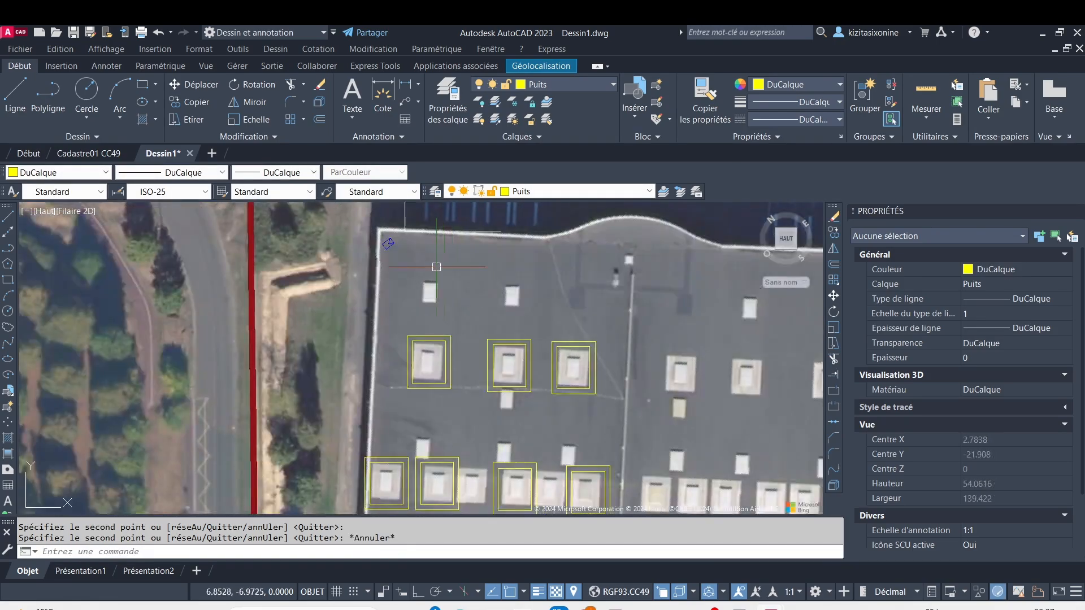
scroll(491, 423, "down", 6)
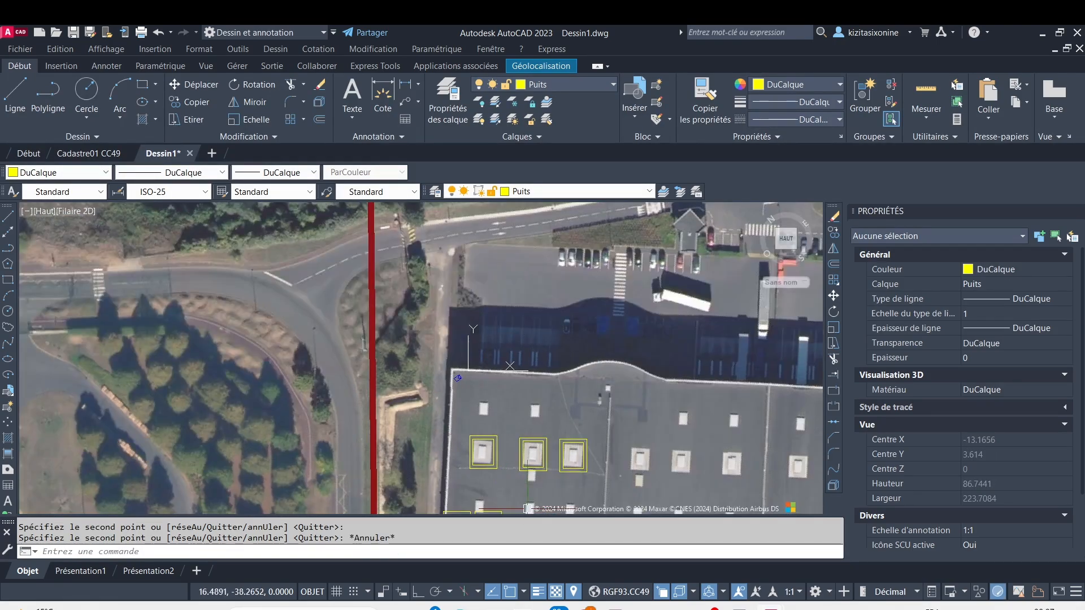
middle_click_drag(527, 509, 489, 360)
scroll(487, 353, "down", 1)
scroll(460, 401, "up", 3)
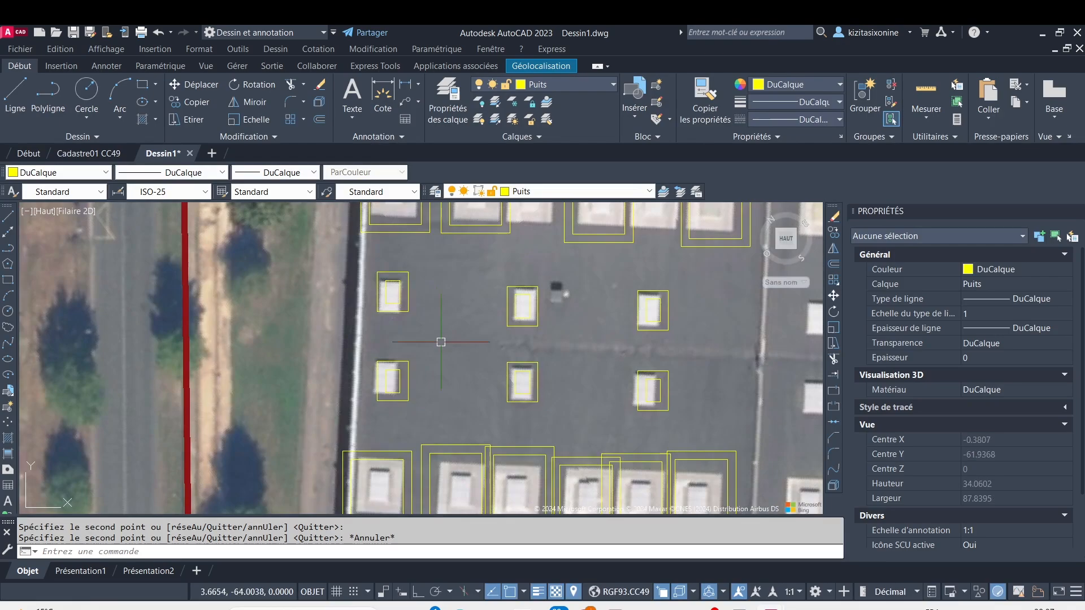
left_click(373, 347)
left_click(432, 423)
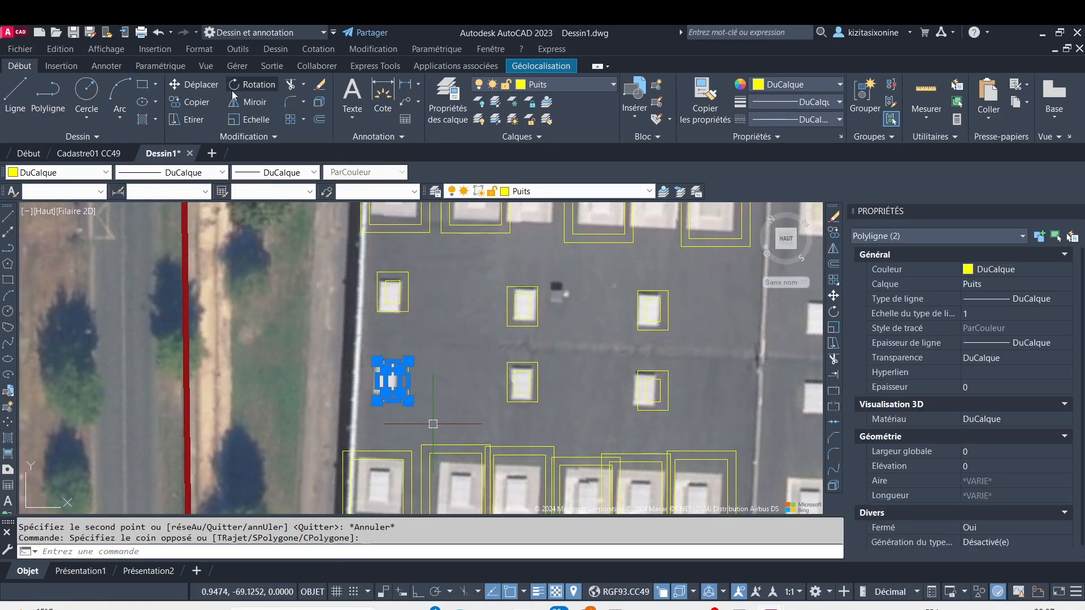
left_click(190, 107)
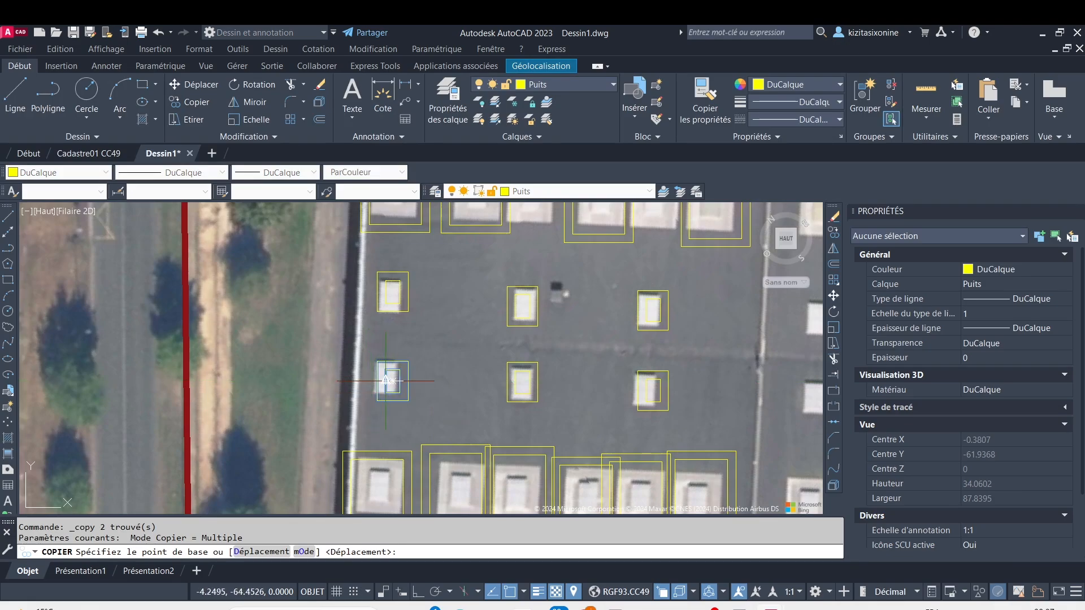
scroll(388, 380, "up", 5)
left_click(385, 374)
scroll(443, 340, "down", 6)
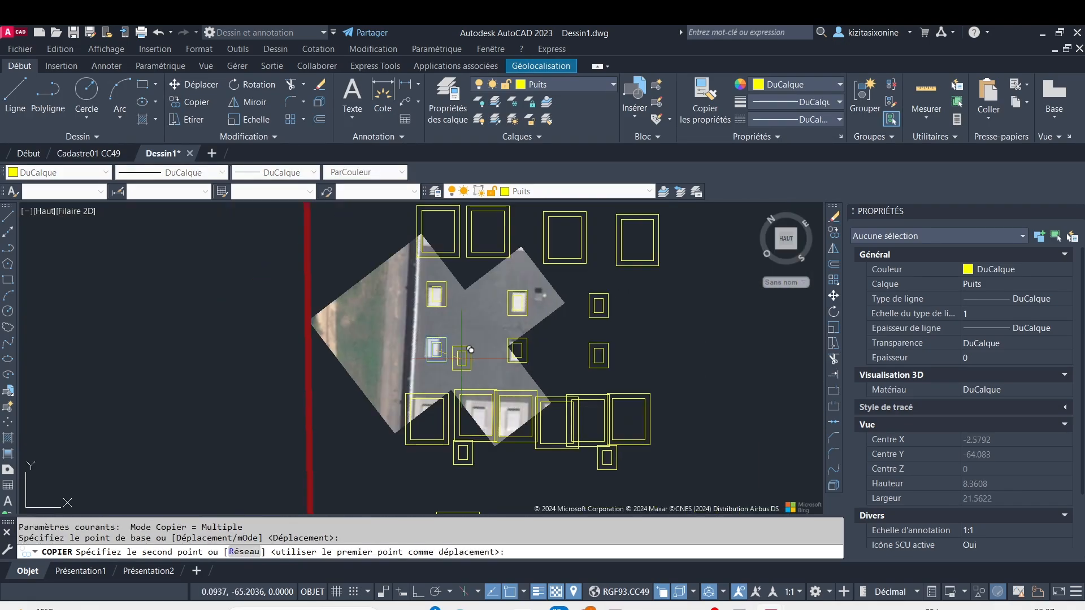
middle_click_drag(498, 280, 471, 491)
scroll(471, 490, "up", 5)
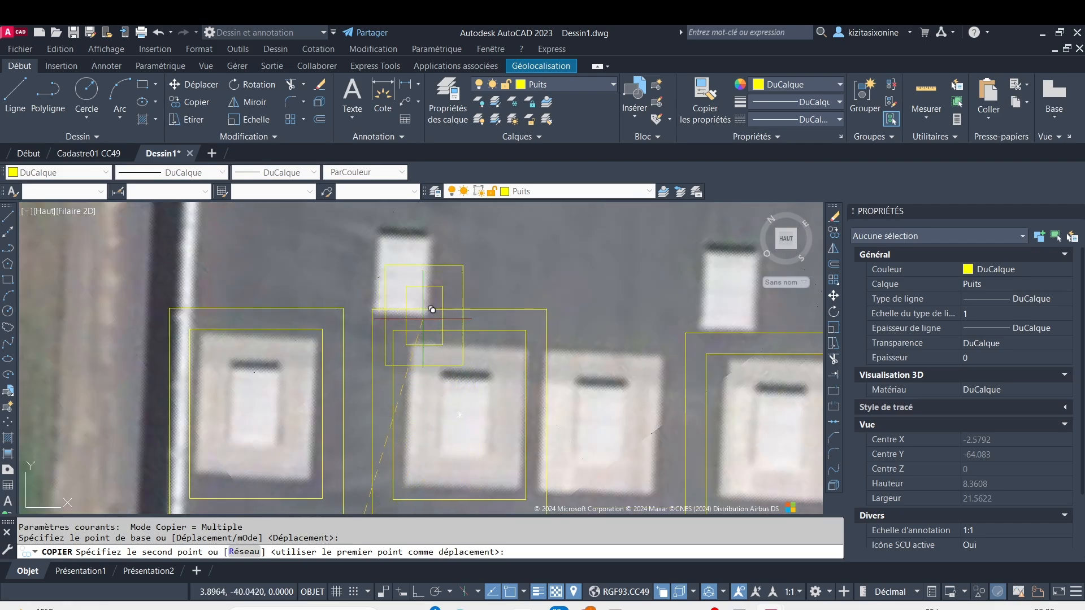
left_click(407, 285)
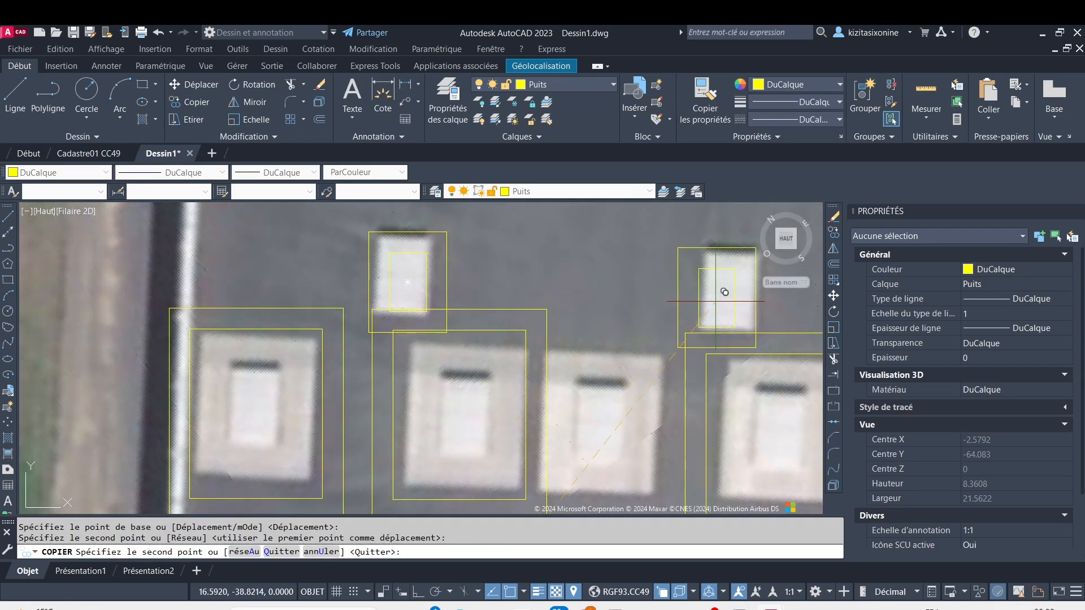
left_click(731, 283)
Step: Place copies on the small skylight beside the middle framed one and the two nearest the bay's northeastern edge, and finish copying
scroll(706, 297, "down", 5)
scroll(600, 446, "up", 5)
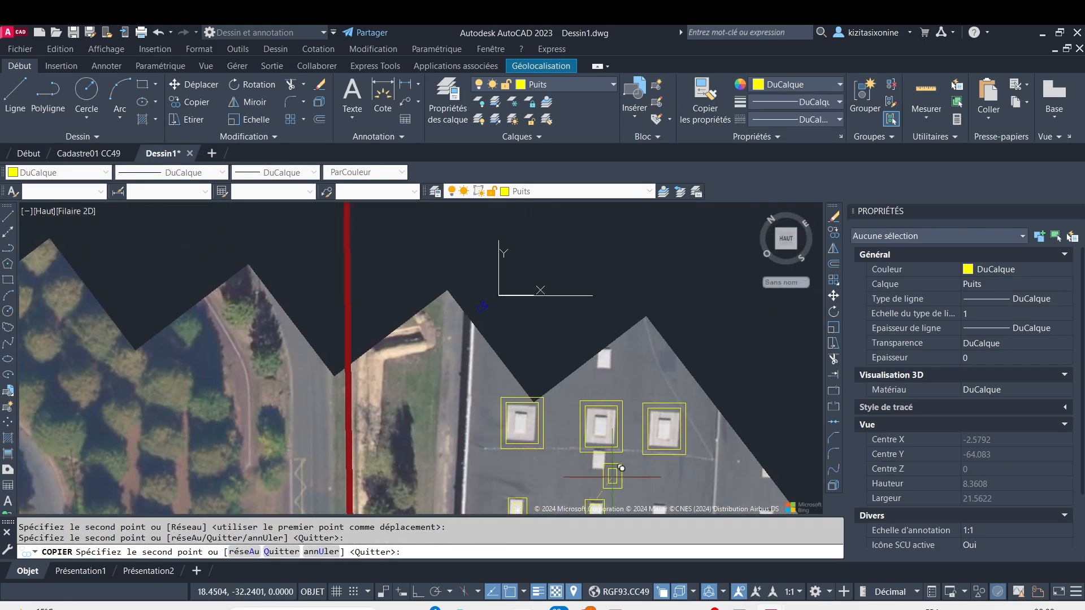
scroll(600, 446, "down", 5)
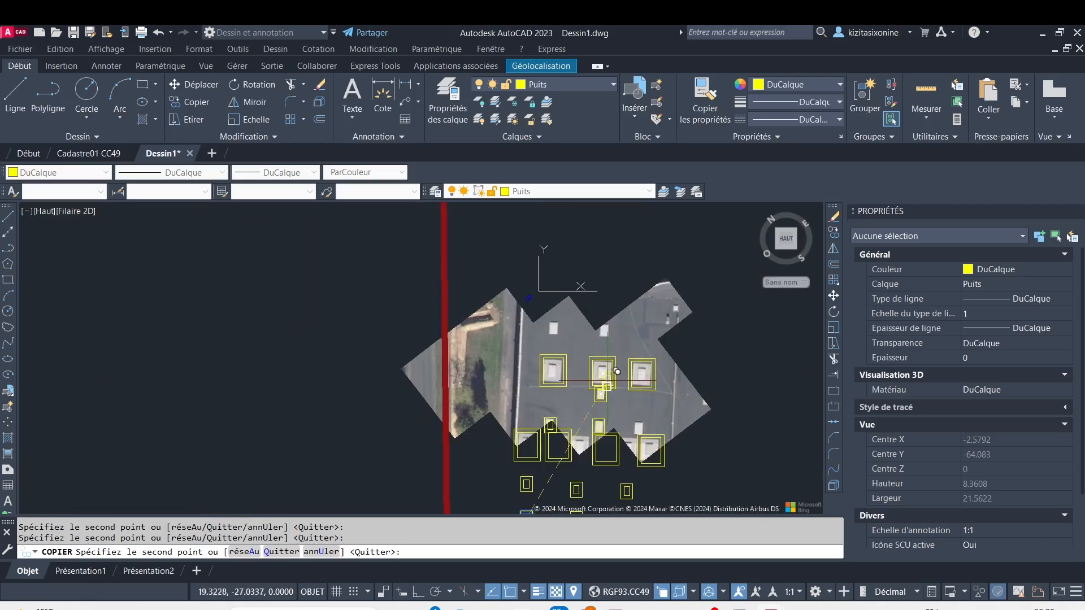
scroll(594, 465, "up", 2)
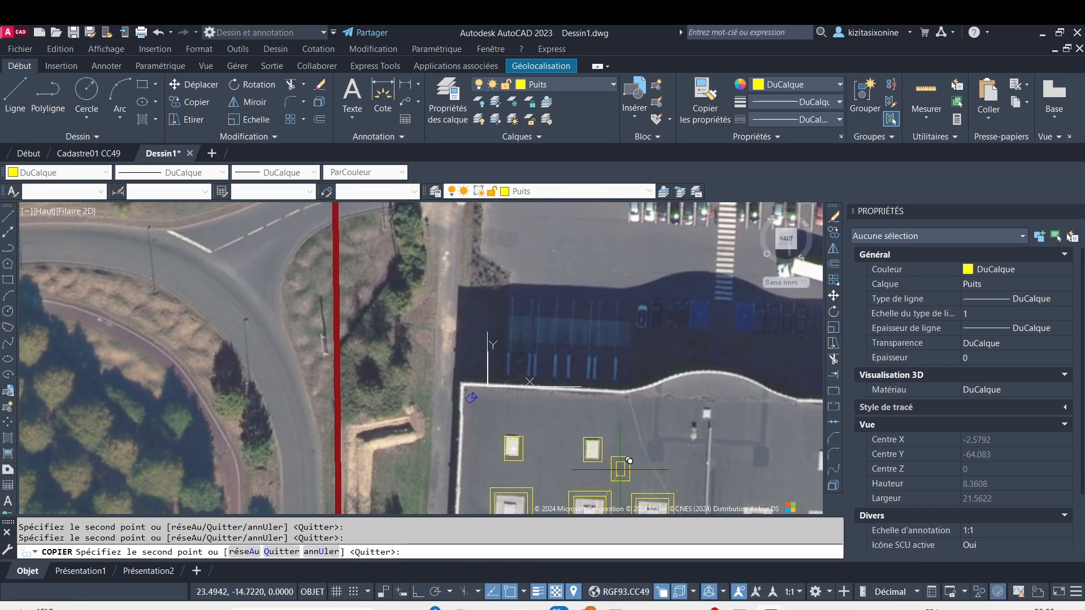
key("Escape")
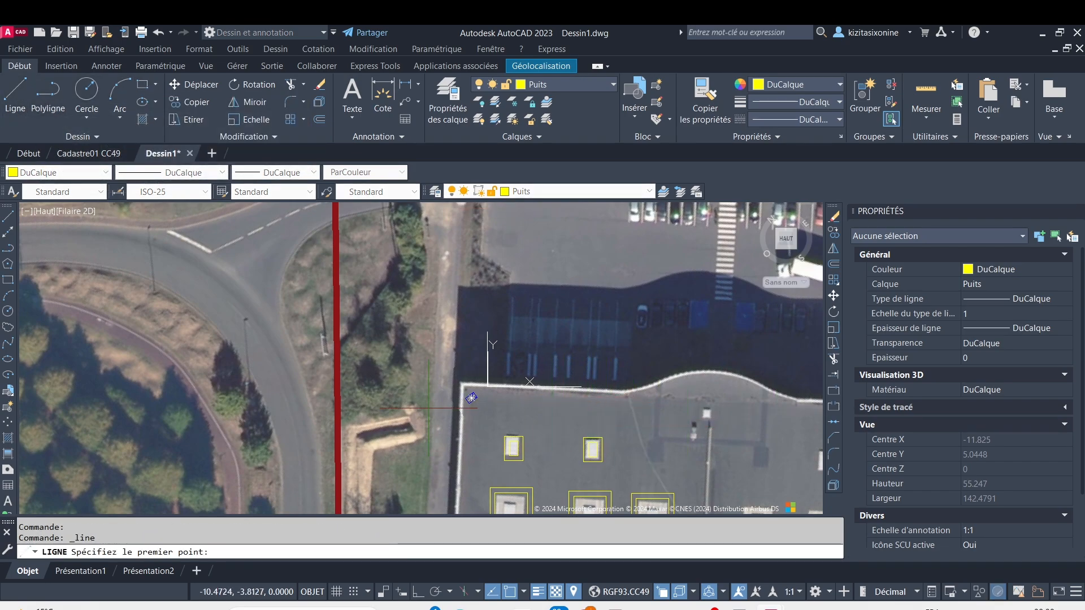
scroll(487, 428, "down", 6)
middle_click_drag(531, 433, 465, 365)
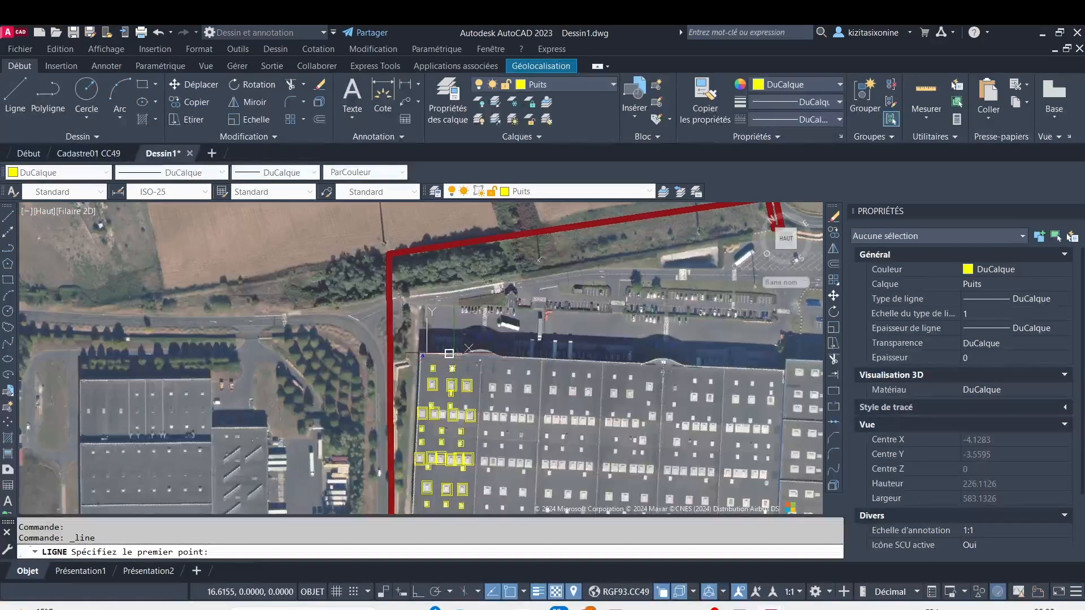
scroll(470, 351, "up", 4)
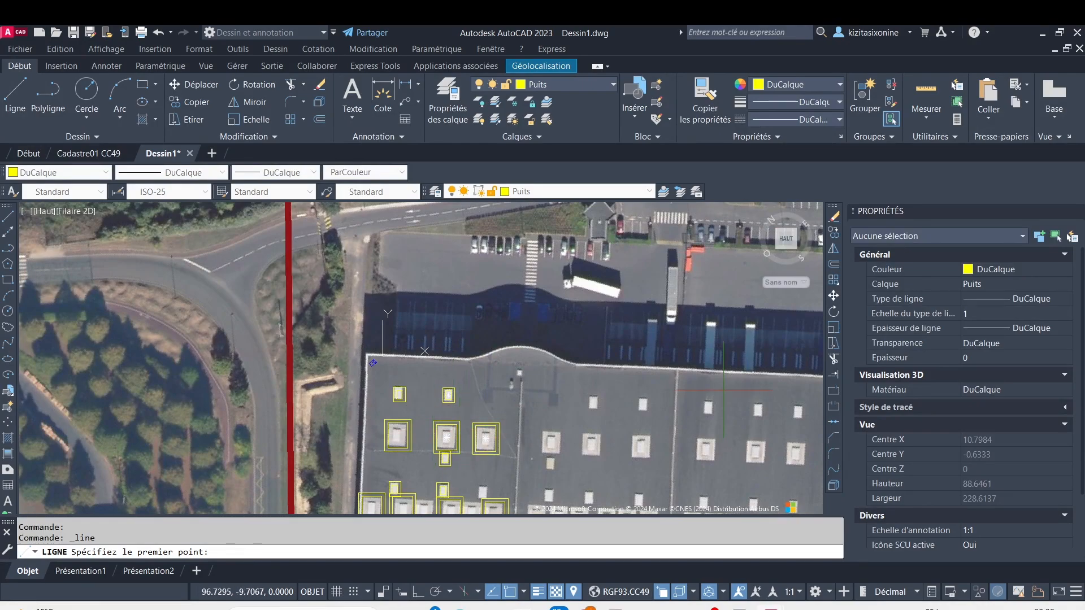
scroll(723, 390, "down", 6)
middle_click_drag(751, 423, 518, 411)
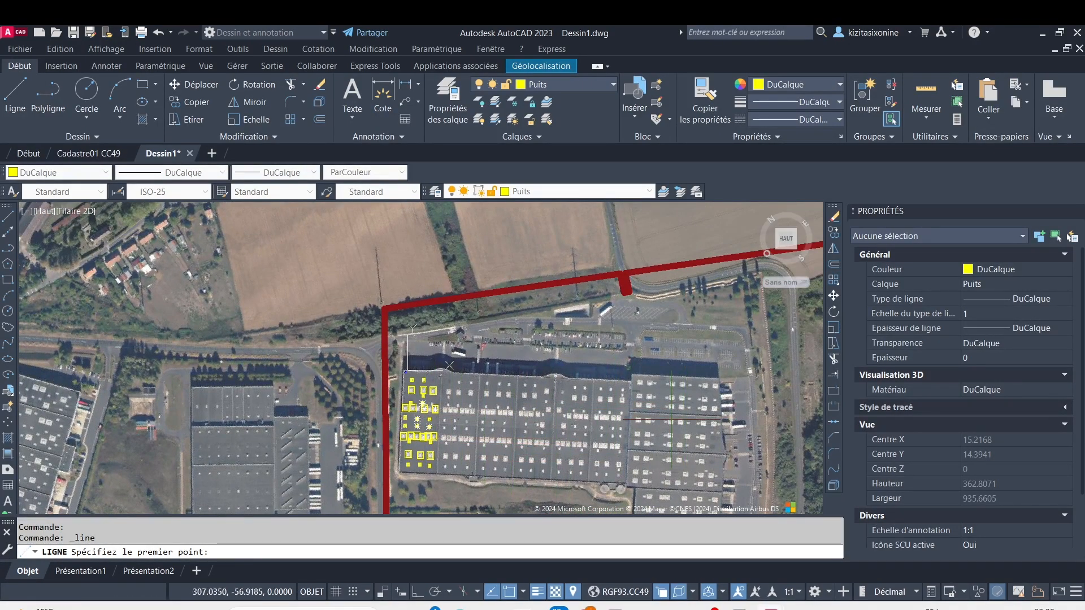
scroll(631, 424, "up", 4)
scroll(332, 346, "down", 4)
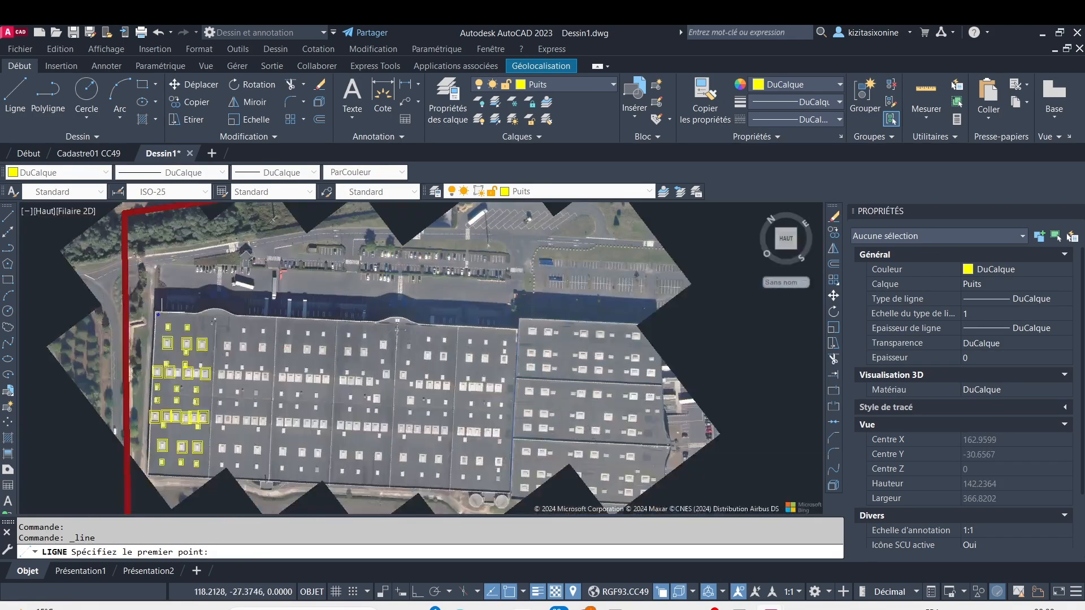
Step: Start a polyline at the roof's northwest corner and trace the north edge to the beginning of the first curved bulge
scroll(264, 321, "up", 4)
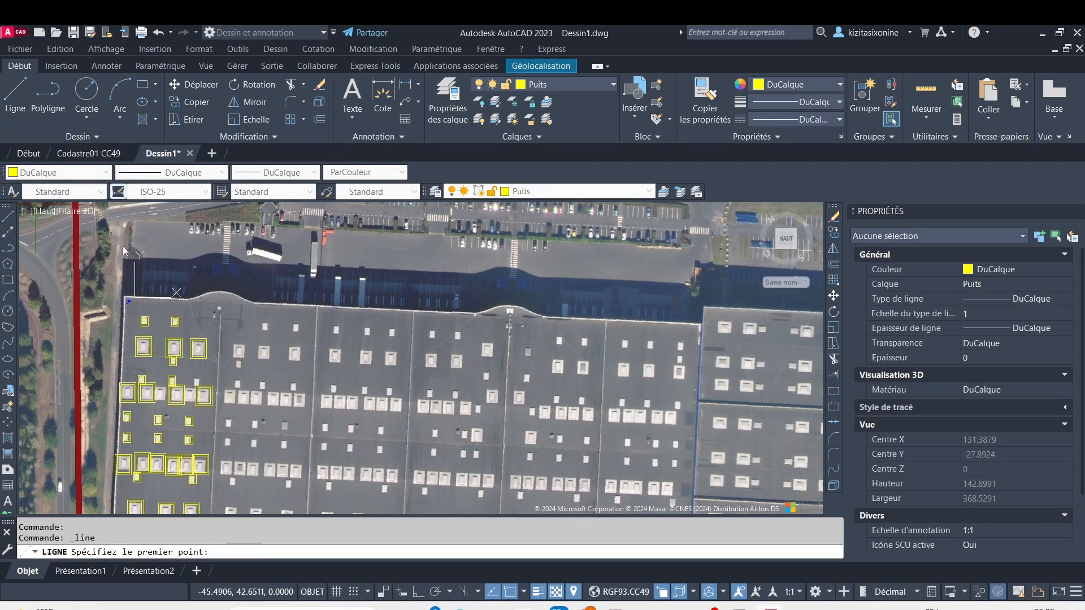
left_click(48, 94)
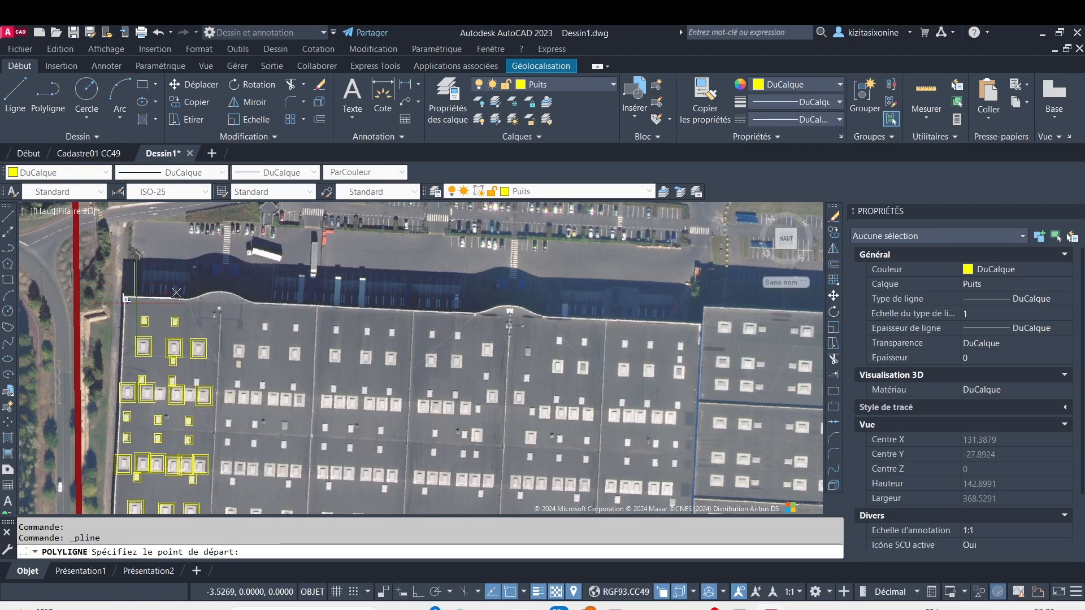
scroll(134, 298, "up", 10)
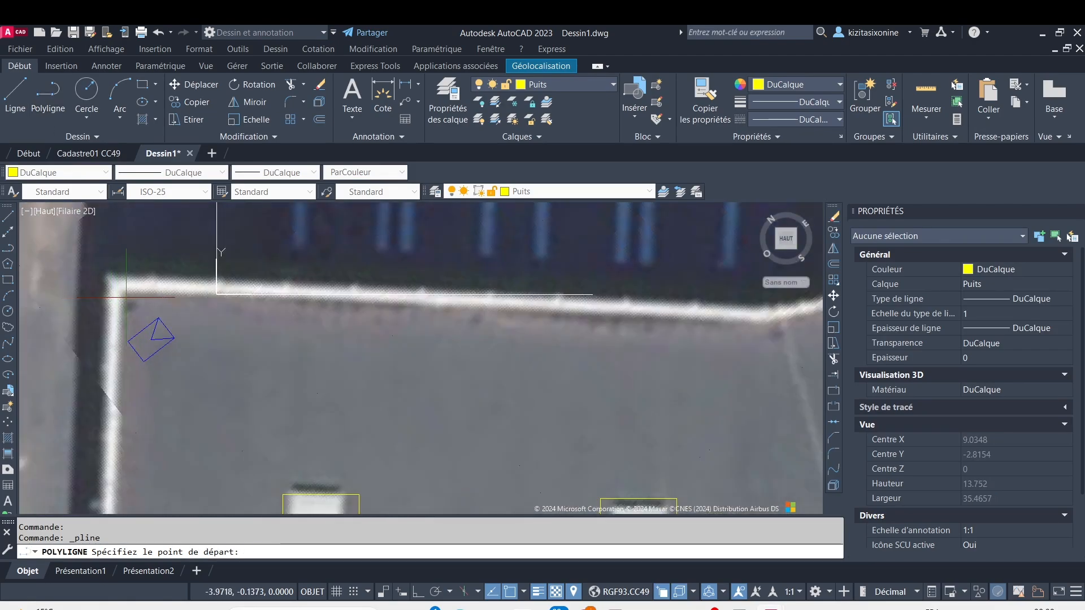
left_click(125, 291)
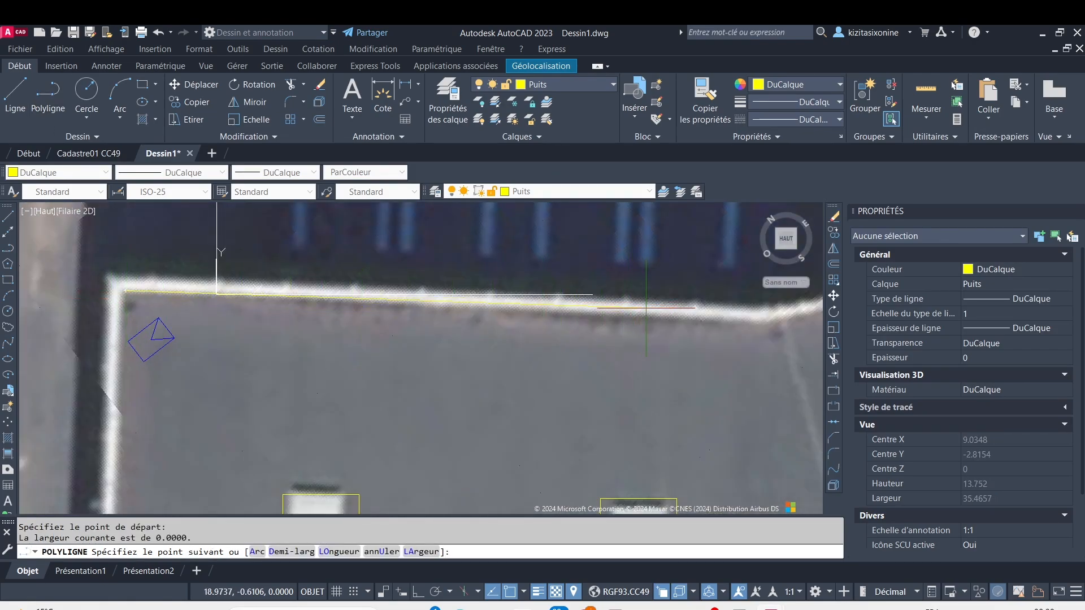
scroll(763, 309, "down", 5)
scroll(684, 317, "up", 4)
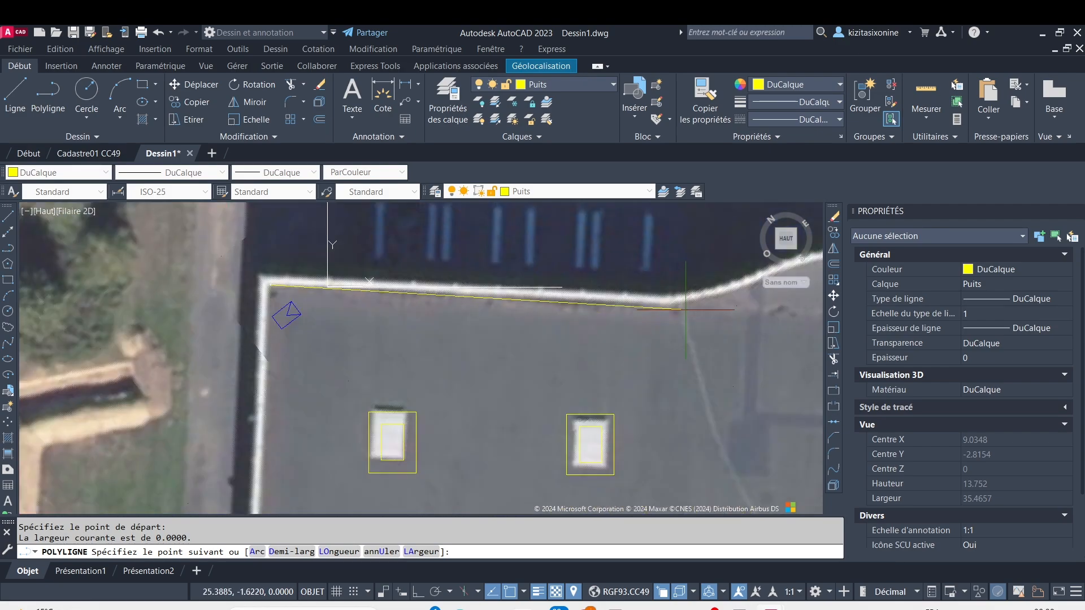
left_click(683, 307)
Step: Continue the polyline around the first curved bulge of the north edge with short straight segments
middle_click_drag(727, 288, 468, 372)
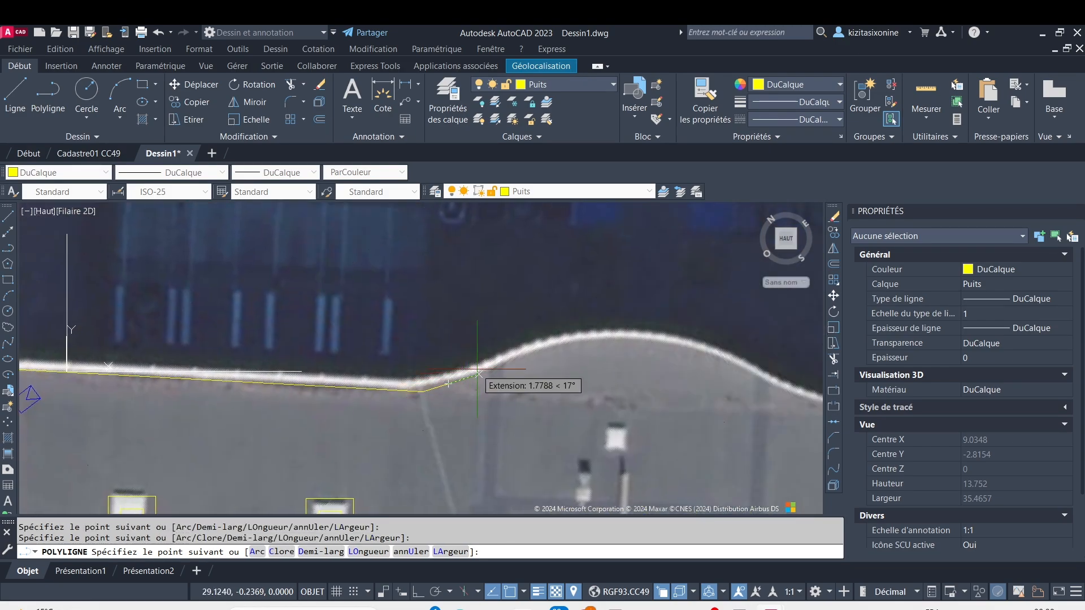
left_click(479, 374)
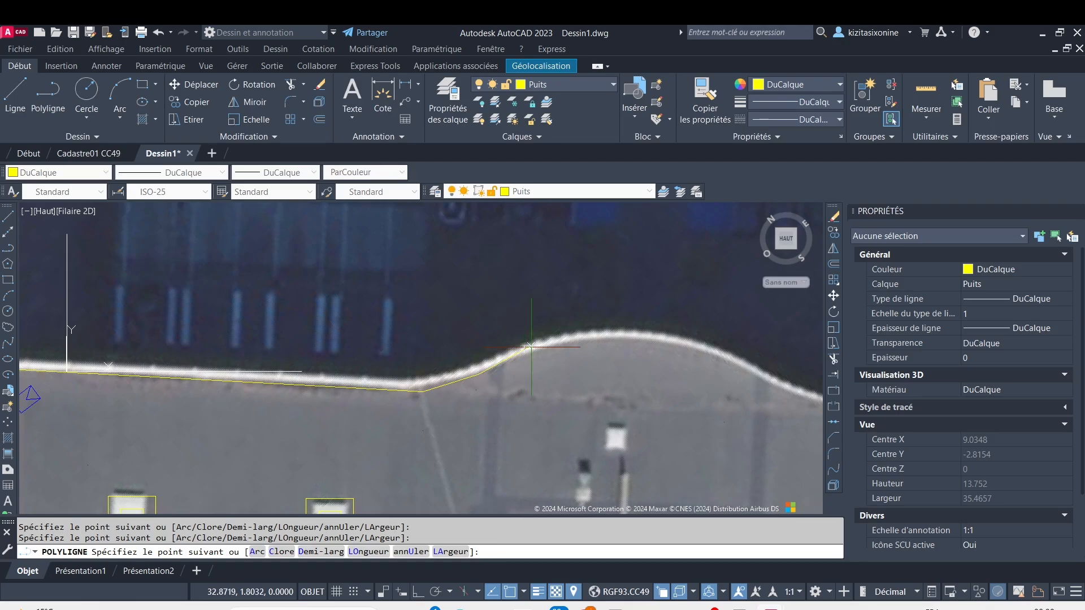
left_click(609, 337)
left_click(654, 338)
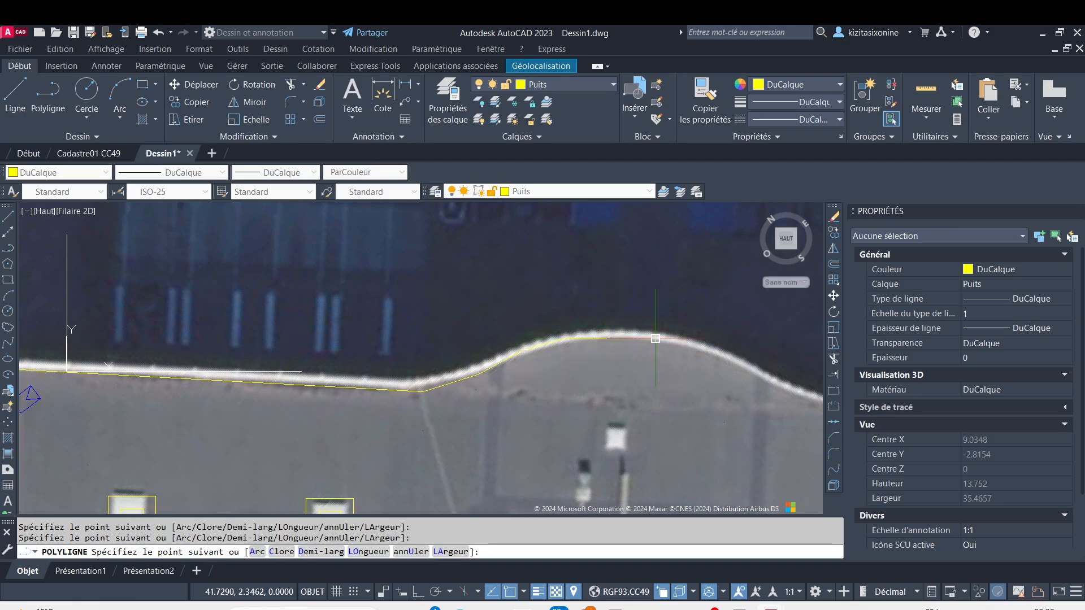
left_click(729, 358)
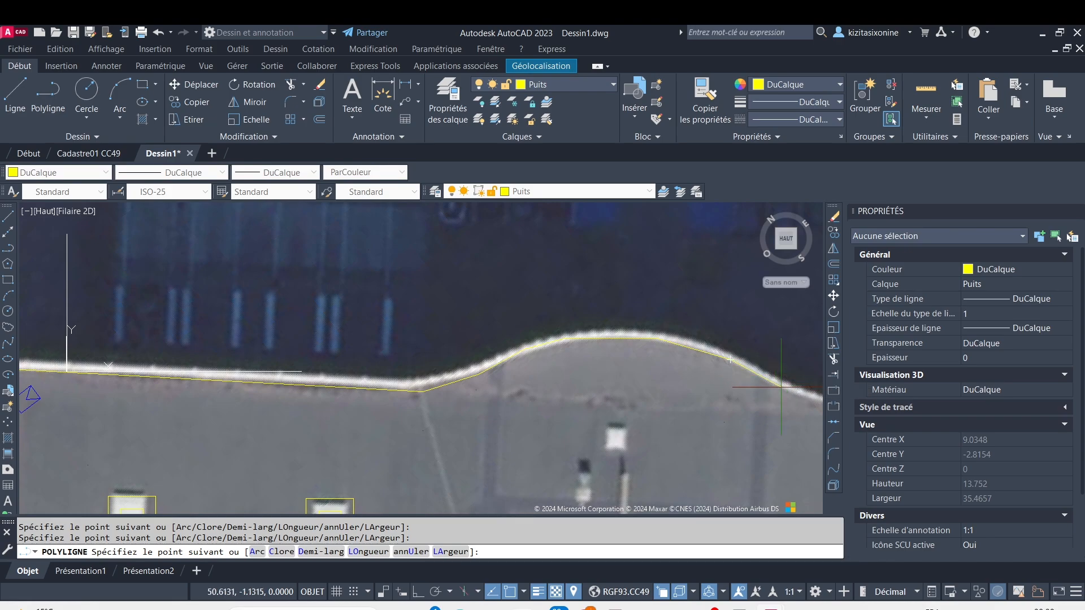
left_click(781, 387)
Step: Extend the polyline along the straight north edge to the first roof joint east of the curved bulge
mouse_move(781, 387)
middle_mouse_down()
mouse_move(503, 375)
mouse_move(499, 350)
middle_mouse_up()
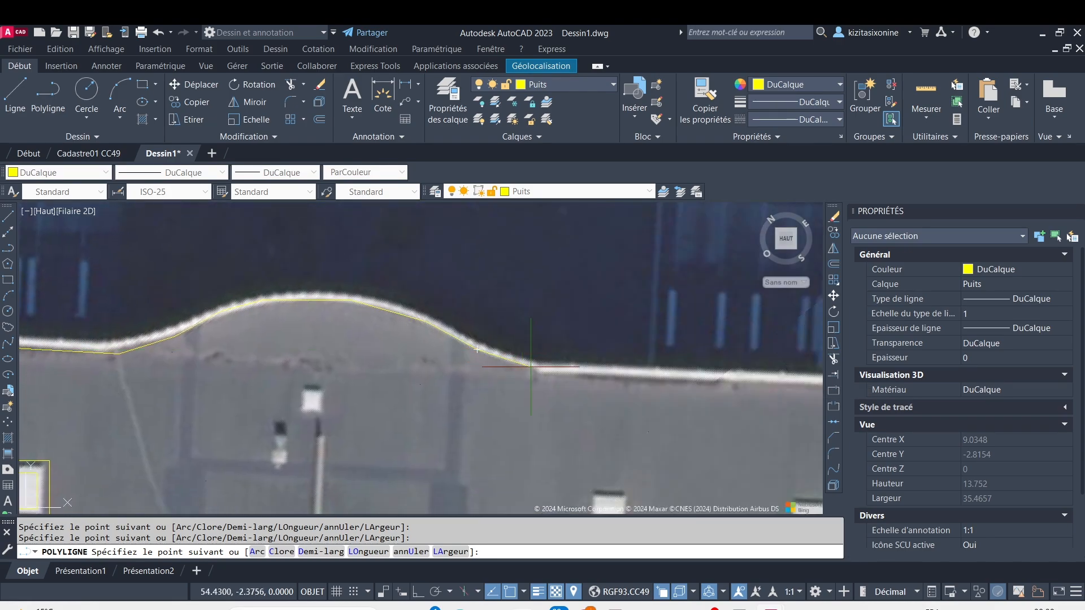
scroll(539, 372, "down", 6)
middle_click_drag(788, 373, 455, 375)
scroll(455, 375, "down", 5)
scroll(655, 407, "up", 3)
scroll(644, 389, "up", 2)
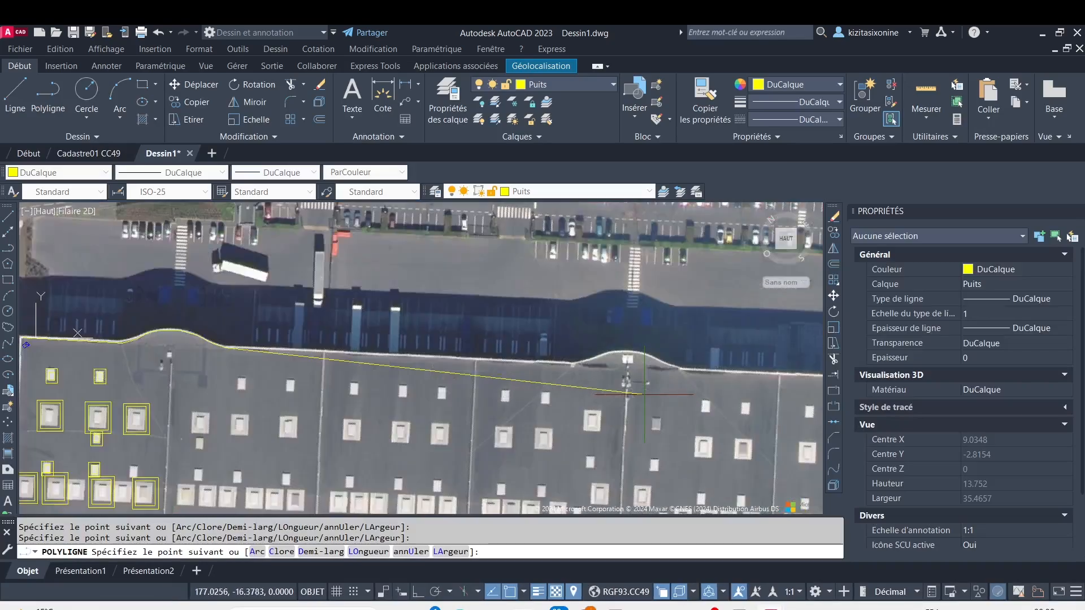
scroll(641, 373, "up", 2)
scroll(536, 389, "down", 4)
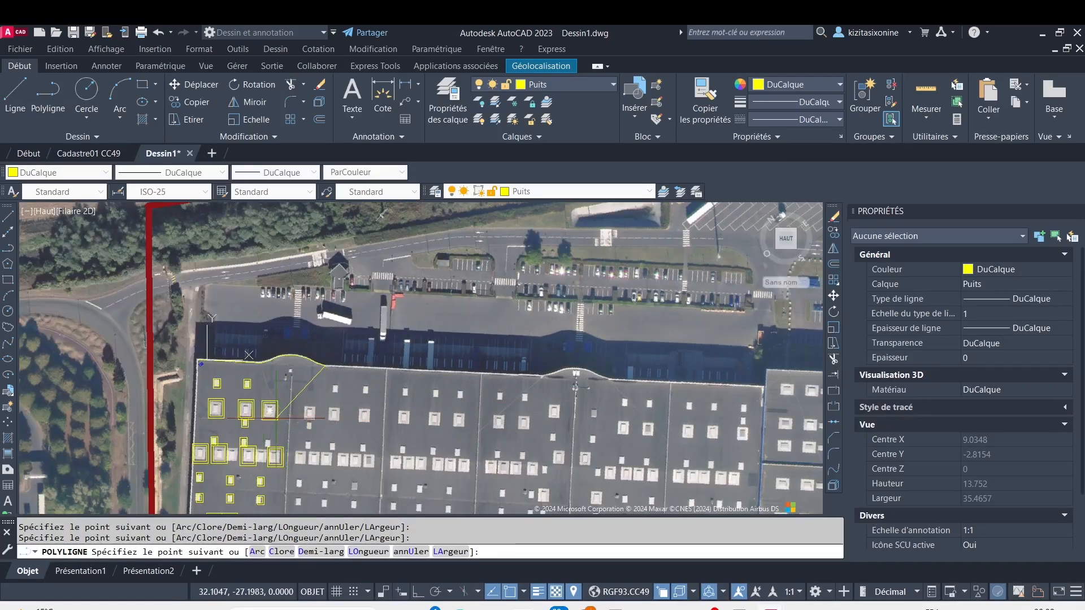
scroll(339, 377, "up", 5)
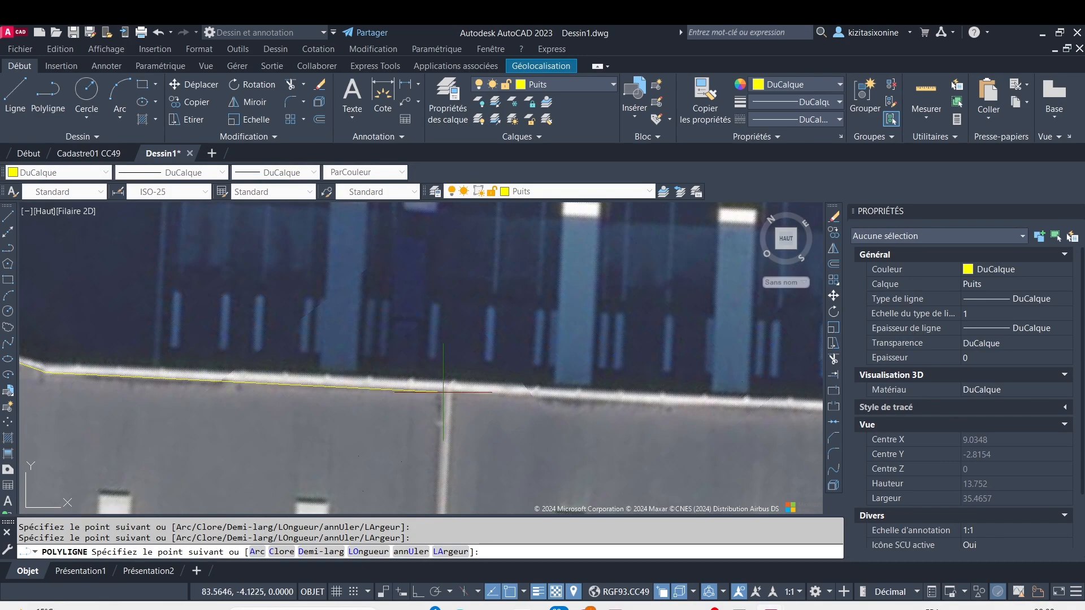
left_click(444, 392)
Step: Run the polyline down along that roof joint to the roof's south edge
scroll(443, 395, "down", 5)
scroll(473, 377, "up", 2)
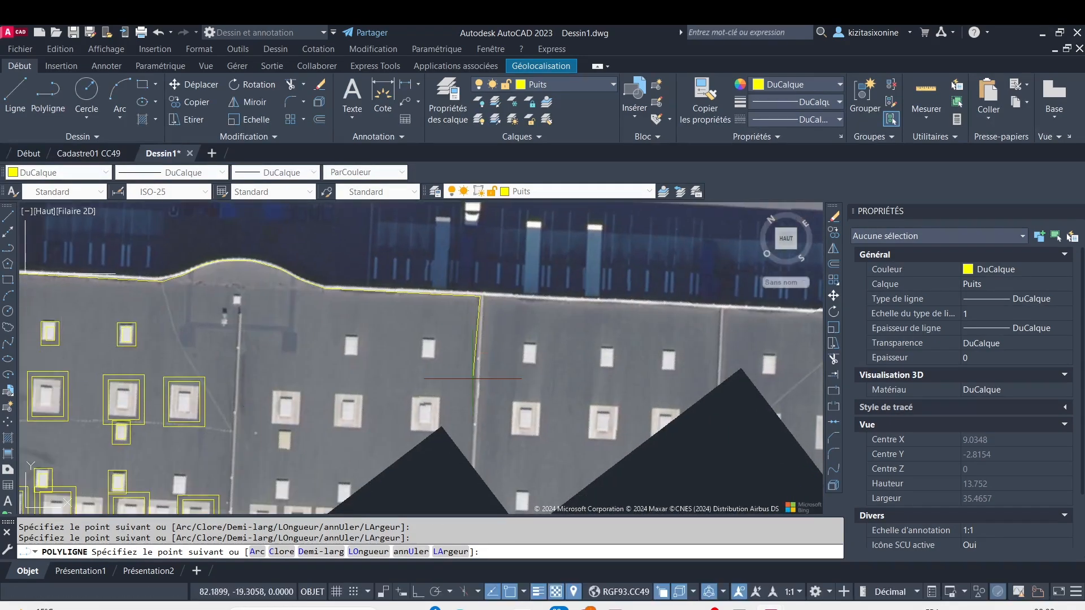
scroll(473, 378, "down", 5)
scroll(513, 416, "up", 3)
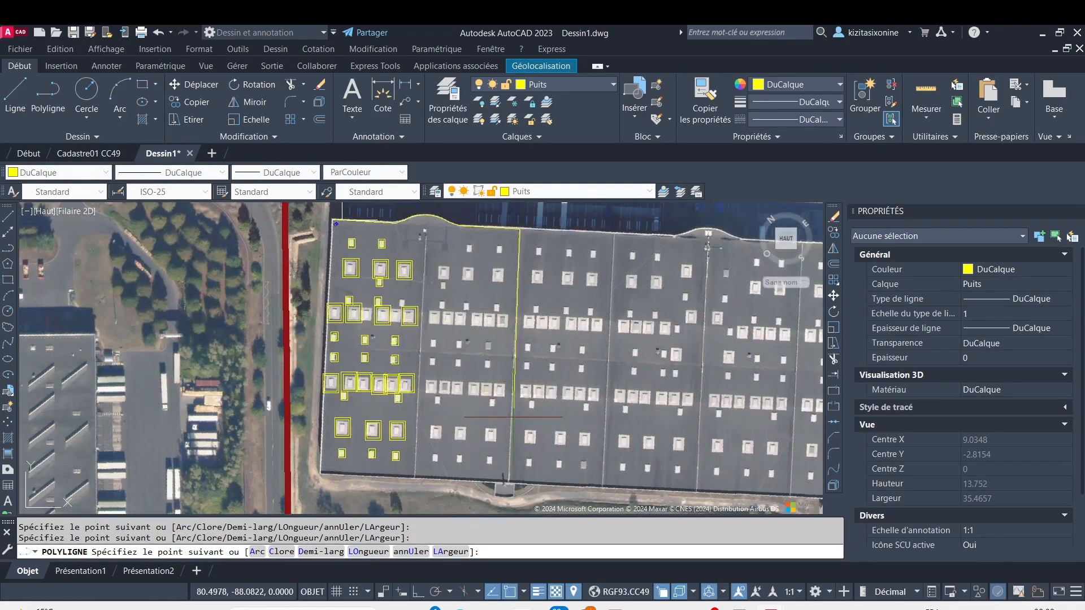
scroll(513, 417, "up", 4)
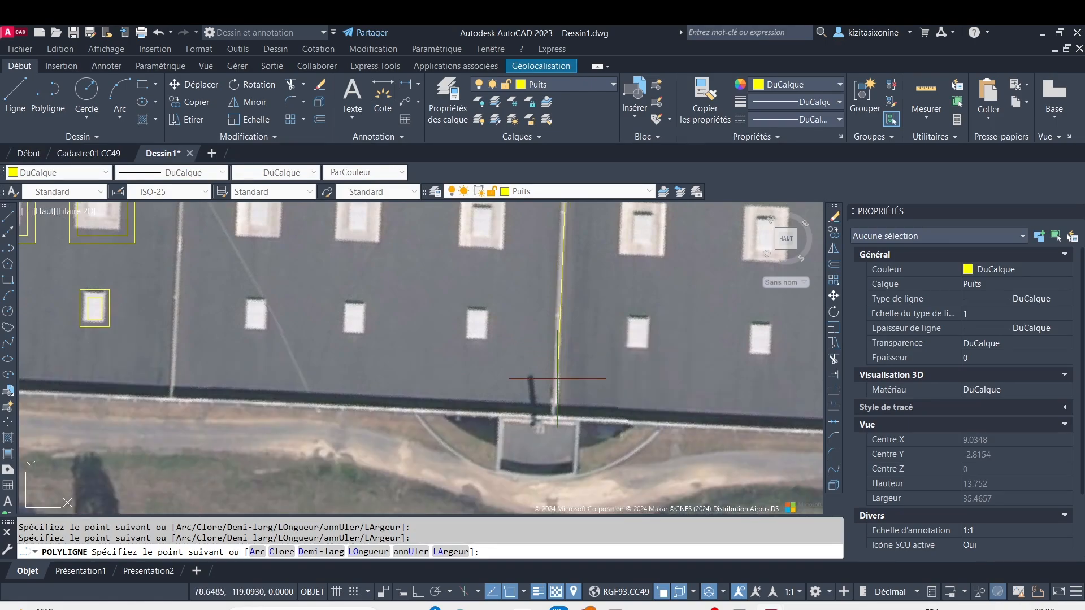
scroll(556, 397, "up", 4)
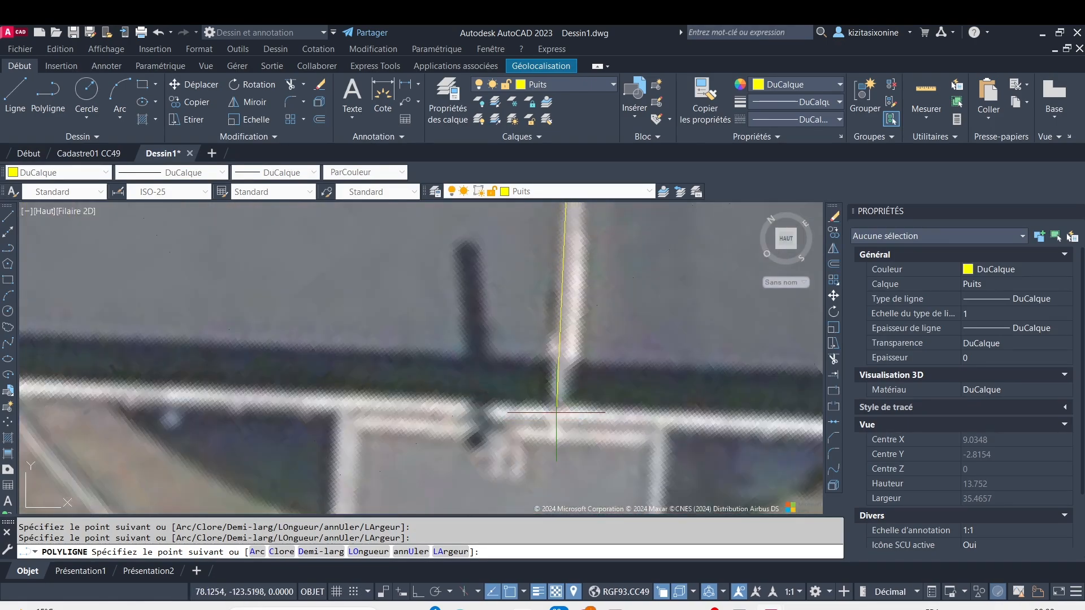
left_click(549, 408)
Step: Continue the polyline along the south edge to the inside of the roof's southwest corner
scroll(549, 408, "down", 6)
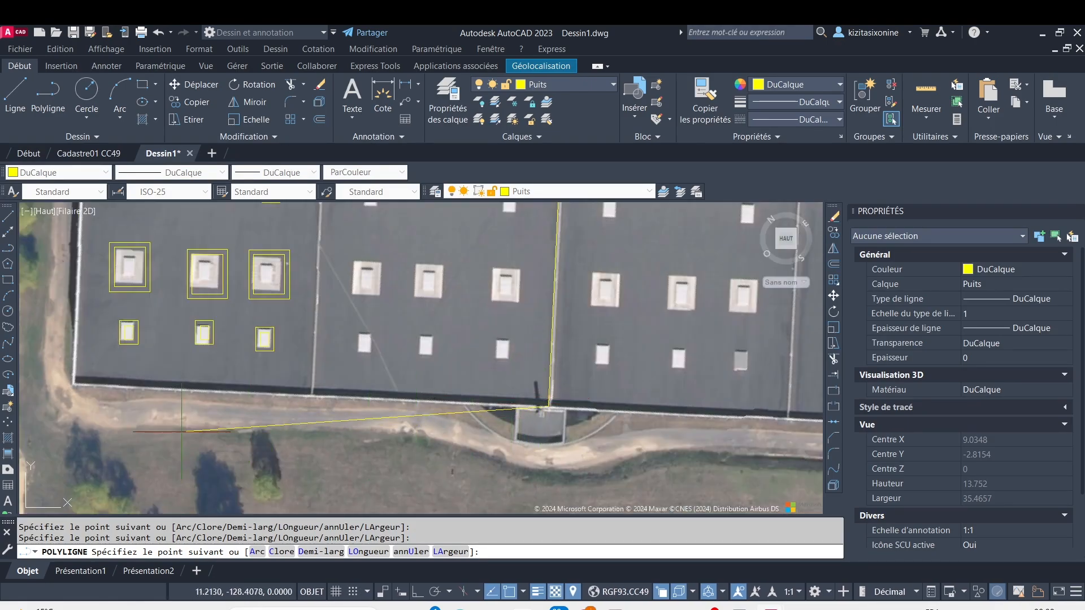
middle_click_drag(85, 388, 361, 388)
scroll(356, 384, "up", 5)
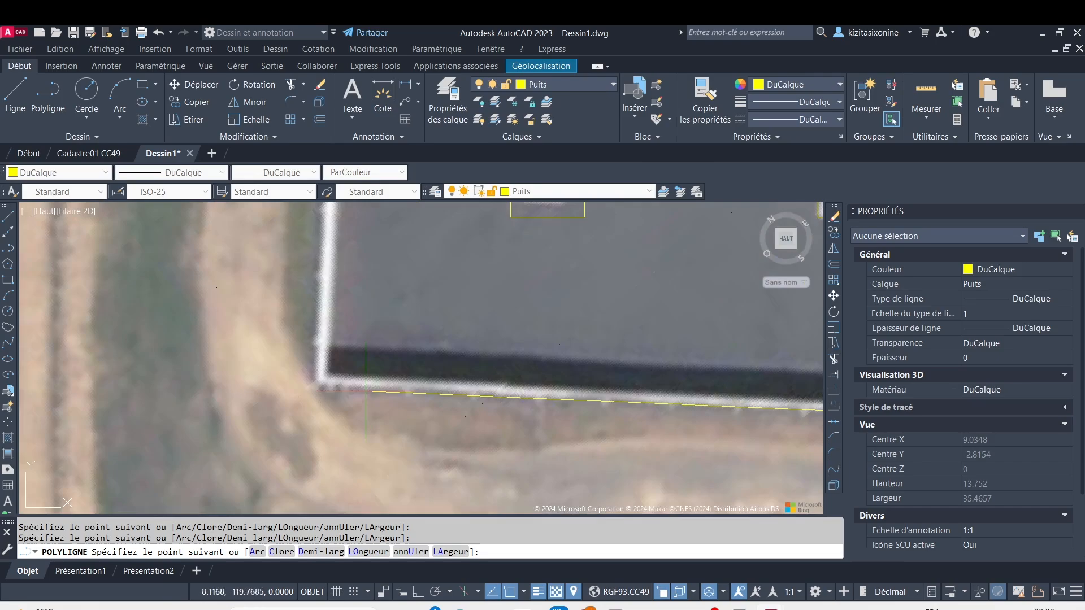
left_click(329, 371)
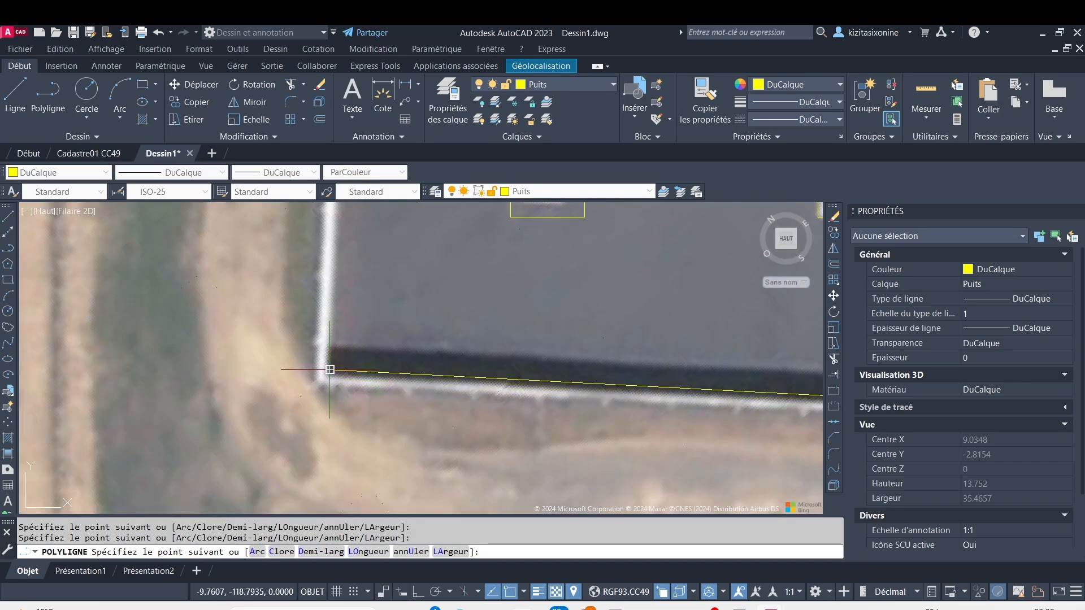
Step: Close the polyline along the roof's west edge back to its starting point at the northwest corner
scroll(319, 304, "down", 3)
middle_click_drag(319, 304, 349, 492)
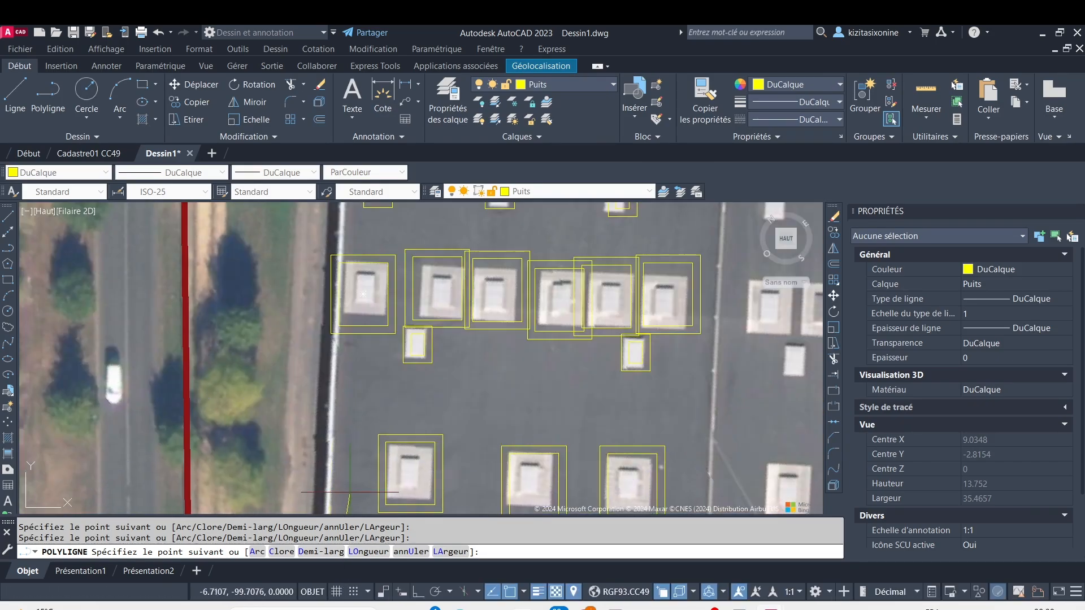
middle_click_drag(342, 402, 324, 511)
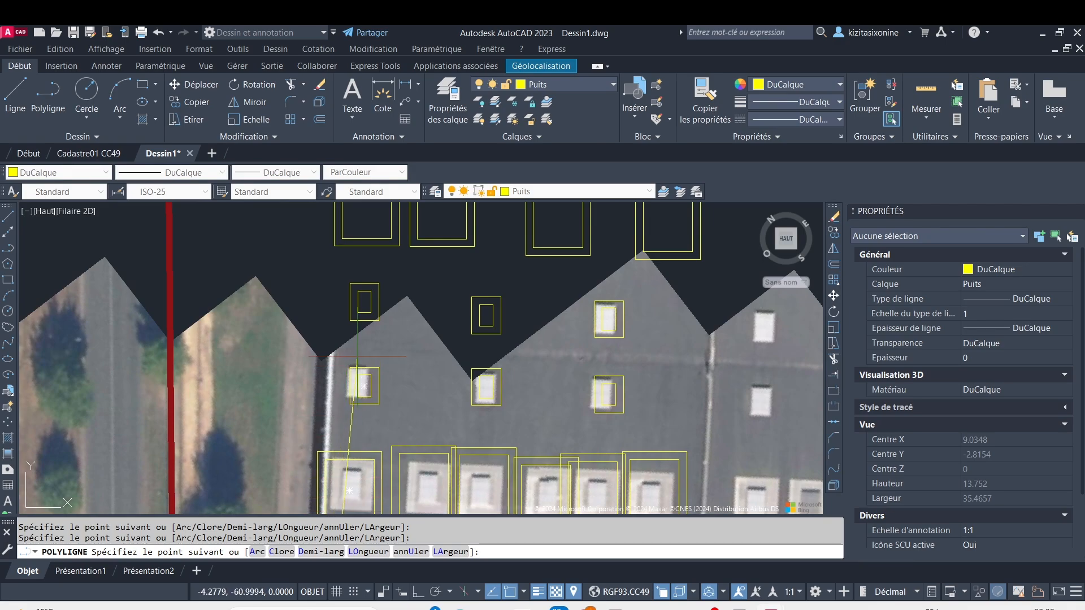
scroll(357, 355, "down", 2)
middle_click_drag(354, 258, 316, 361)
scroll(316, 339, "up", 4)
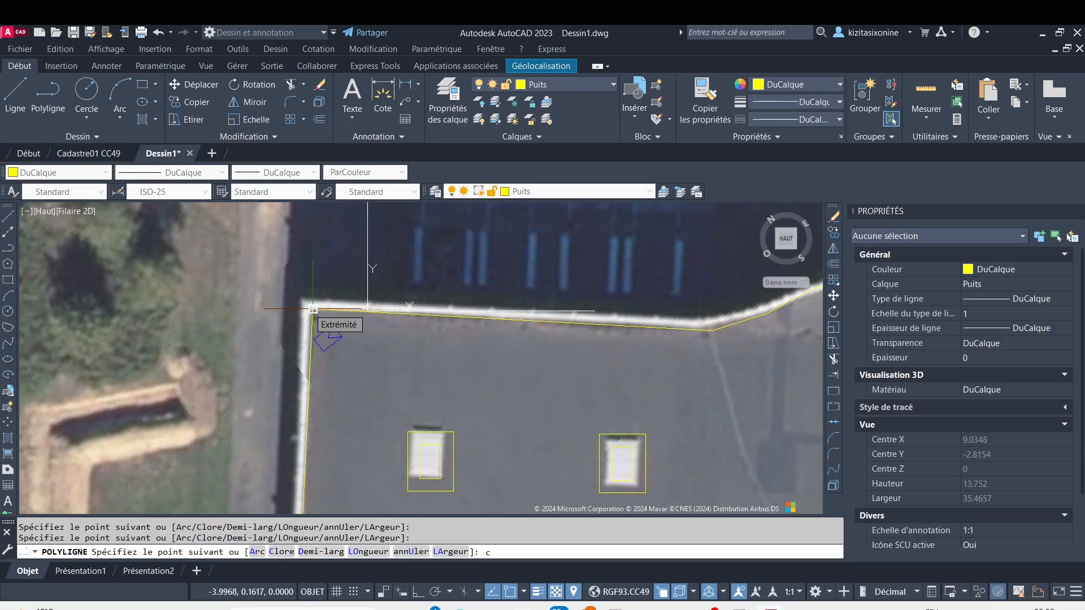
key("Return")
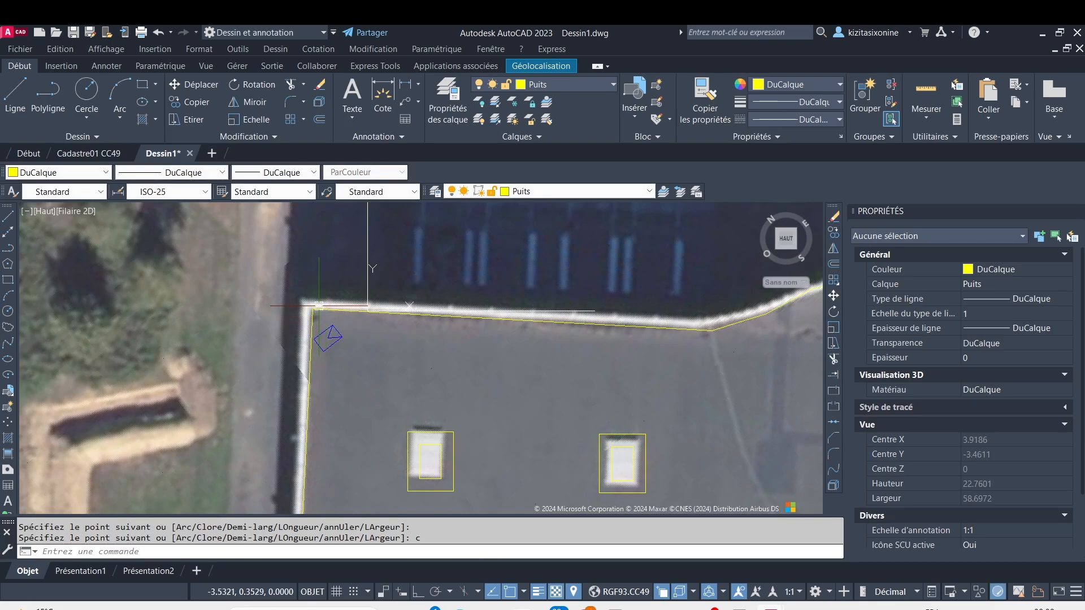
Step: Offset the closed roof outline 0.9 toward the inside and end the Offset command
left_click(319, 308)
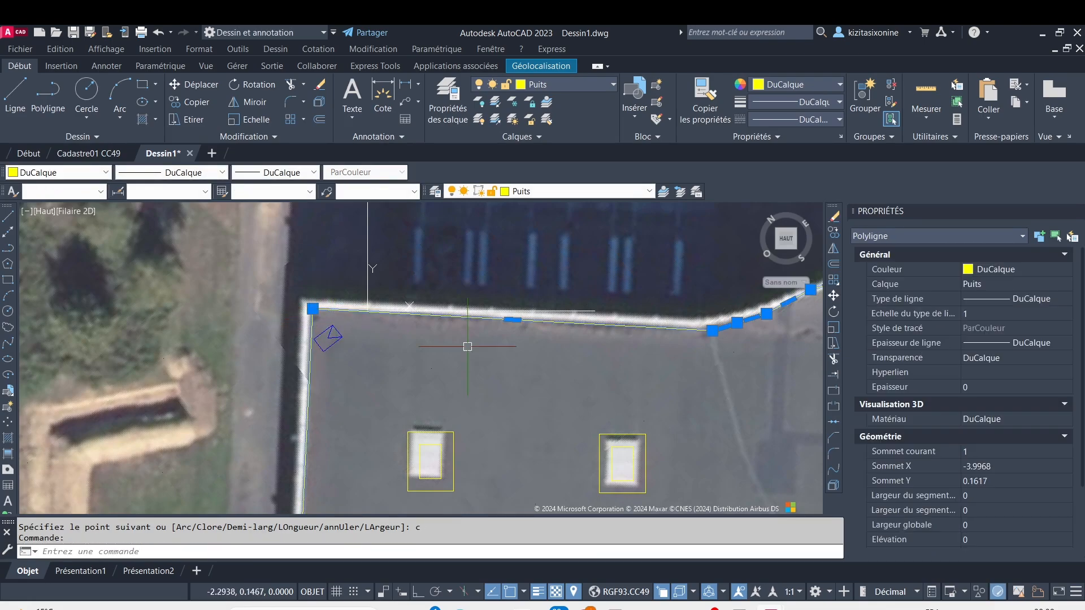
scroll(527, 403, "down", 3)
middle_click_drag(657, 414, 459, 290)
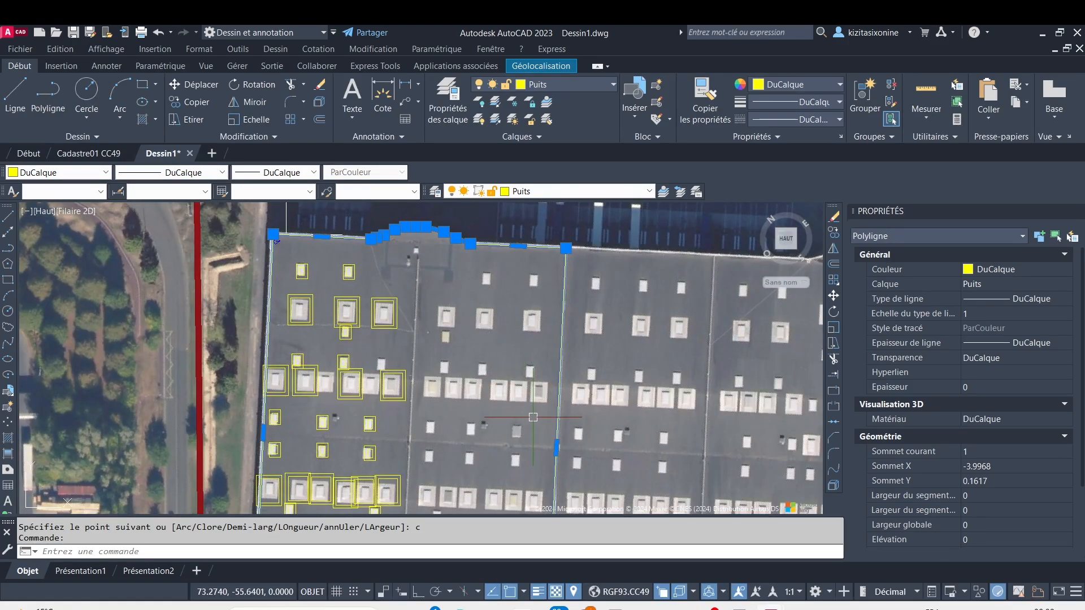
left_click(319, 119)
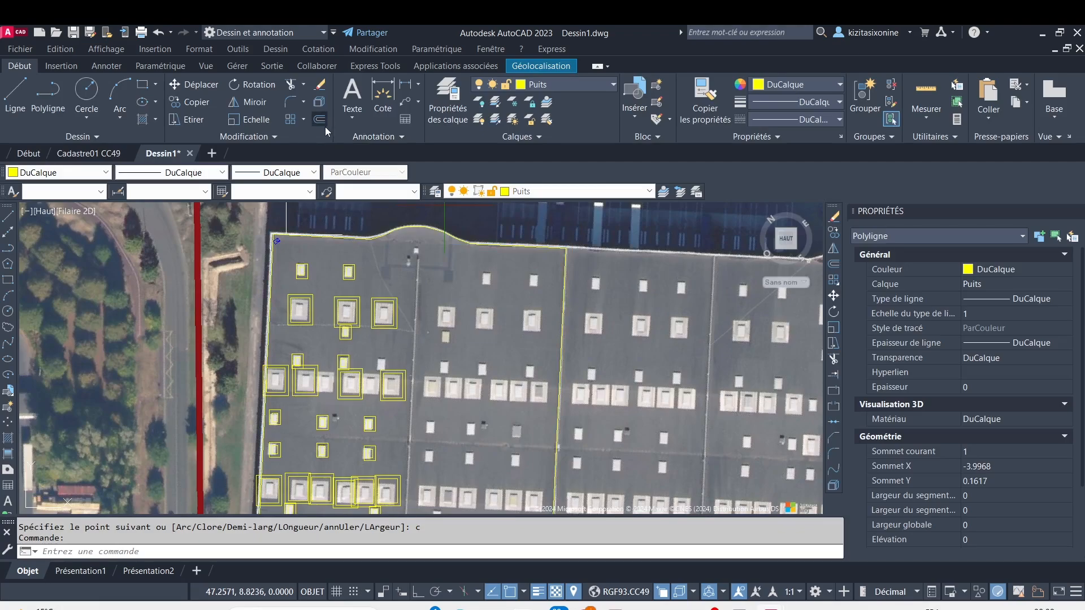
key("Return")
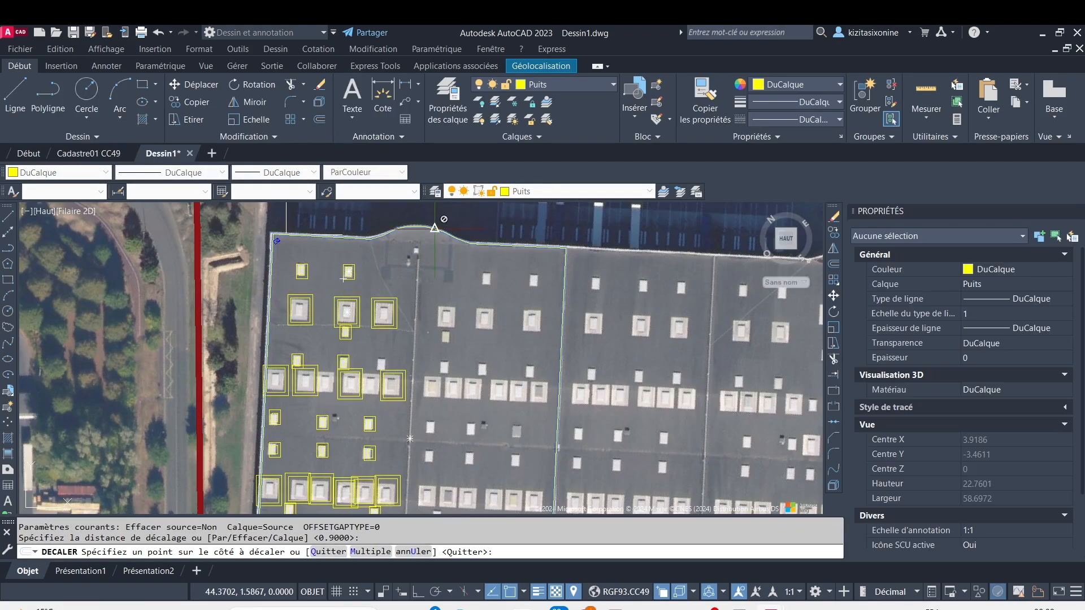
scroll(426, 248, "up", 2)
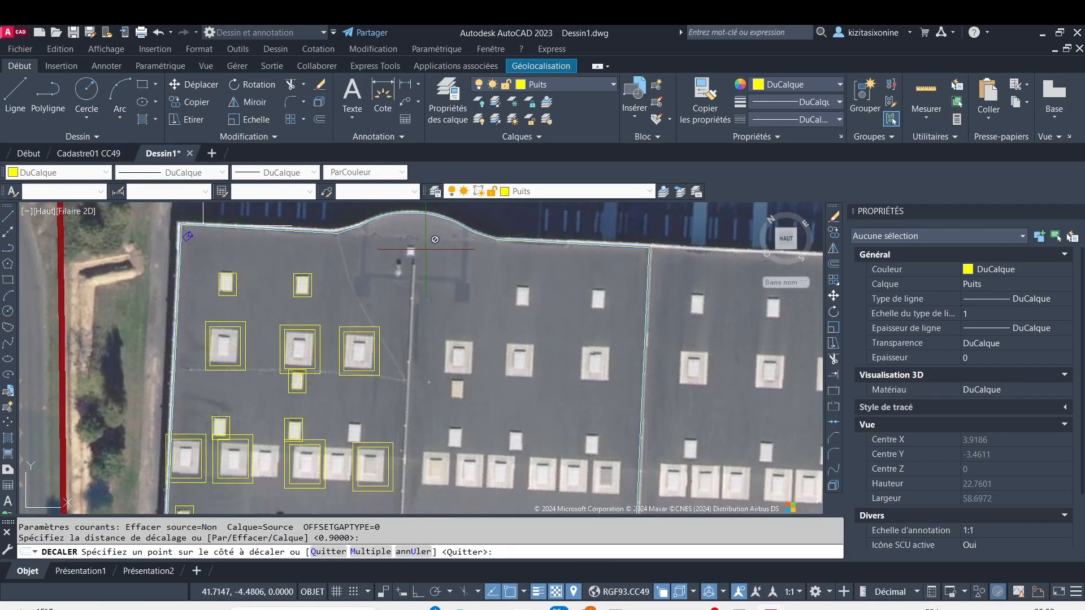
left_click(438, 237)
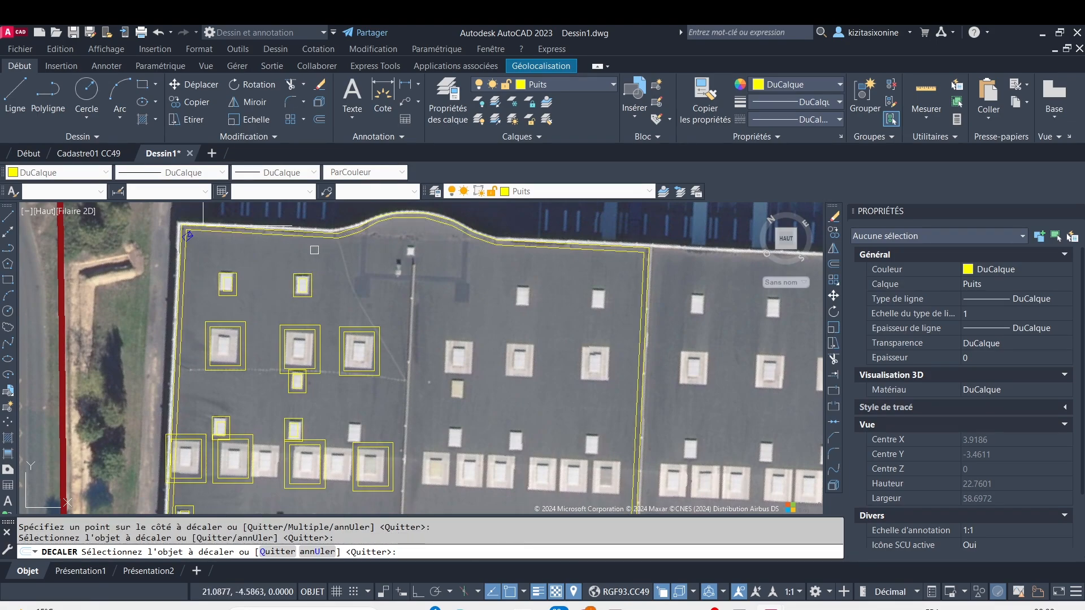
scroll(303, 220, "up", 5)
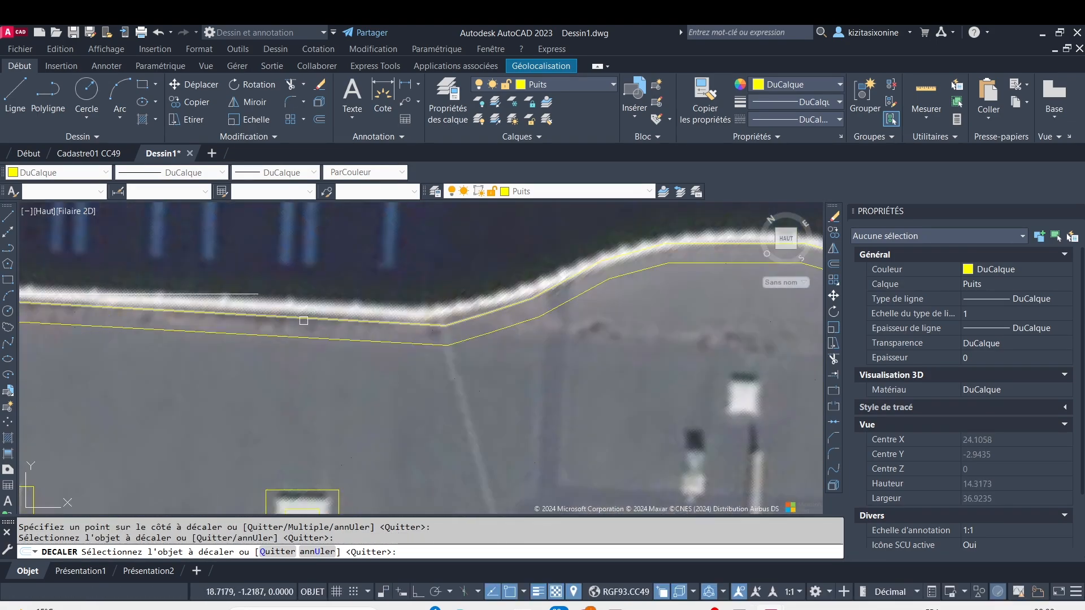
left_click(303, 318)
left_click(302, 338)
key("Escape")
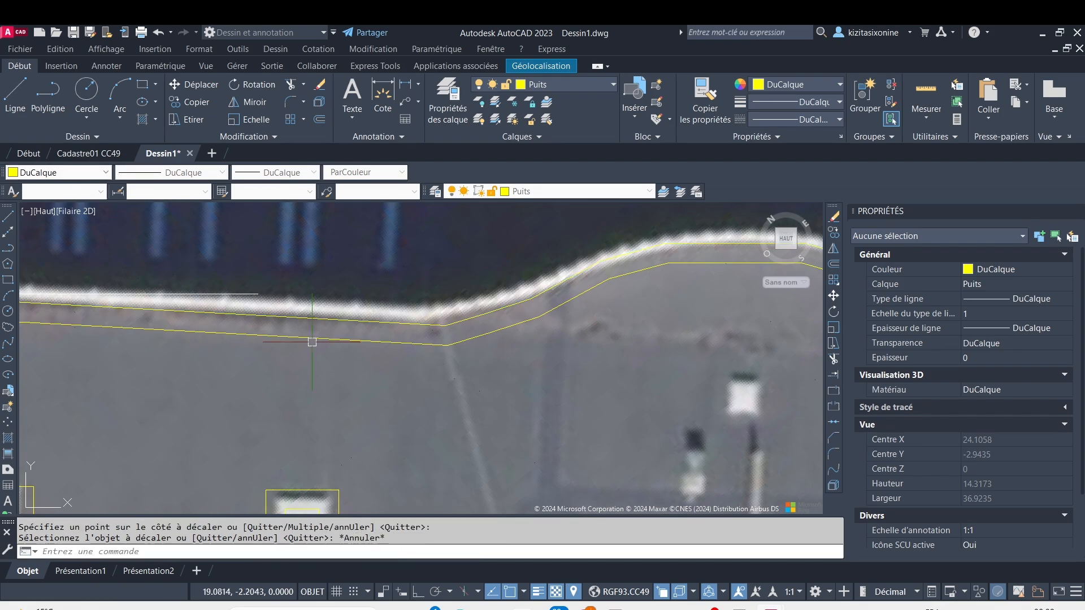
Step: Change the colour of the inner offset outline to green
left_click(318, 338)
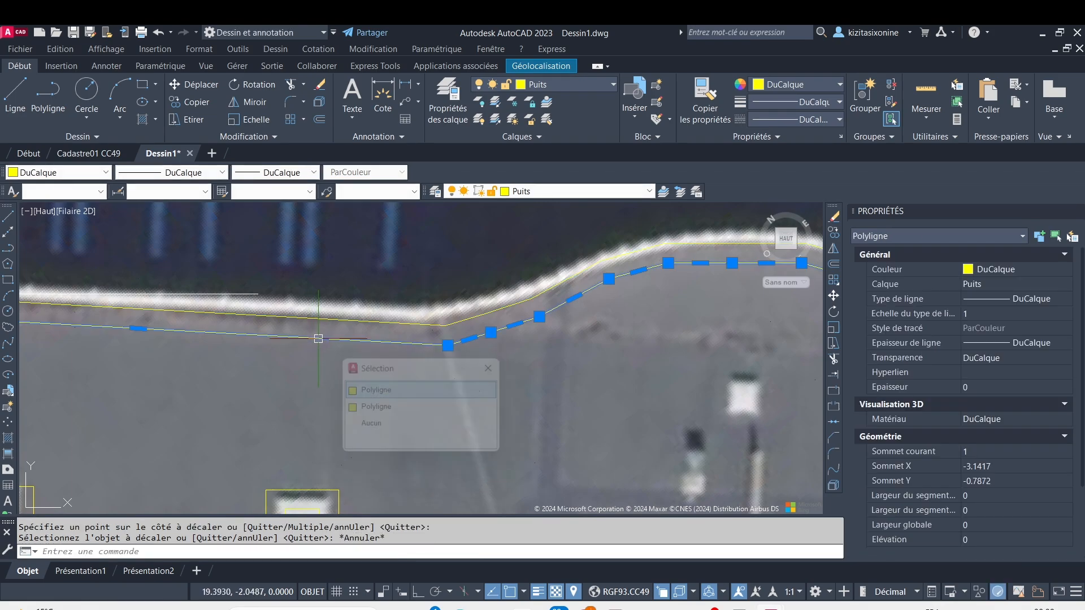
left_click(1000, 269)
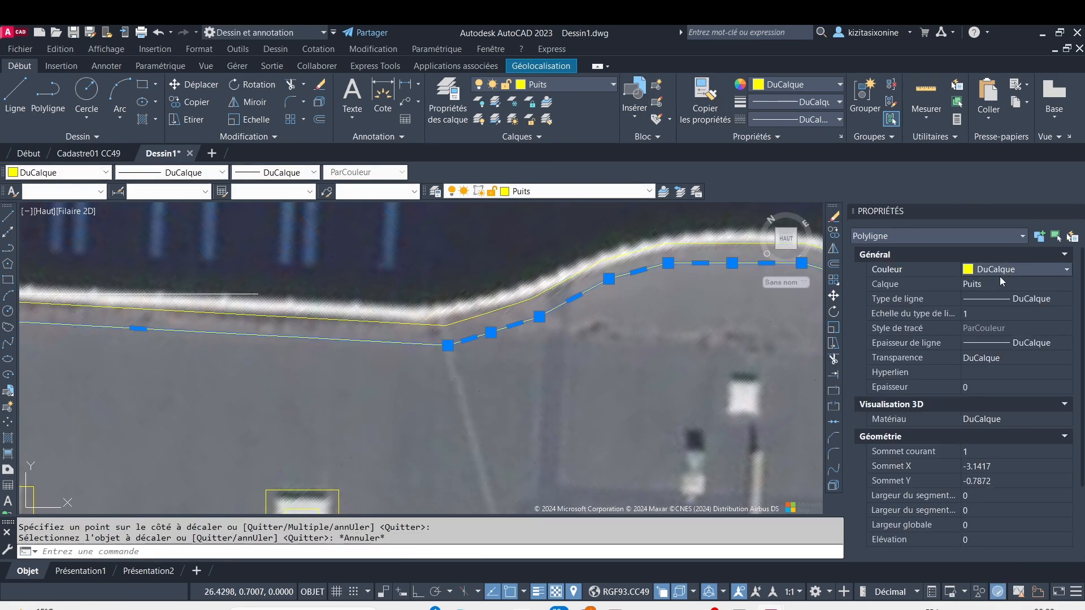
left_click(999, 274)
left_click(986, 330)
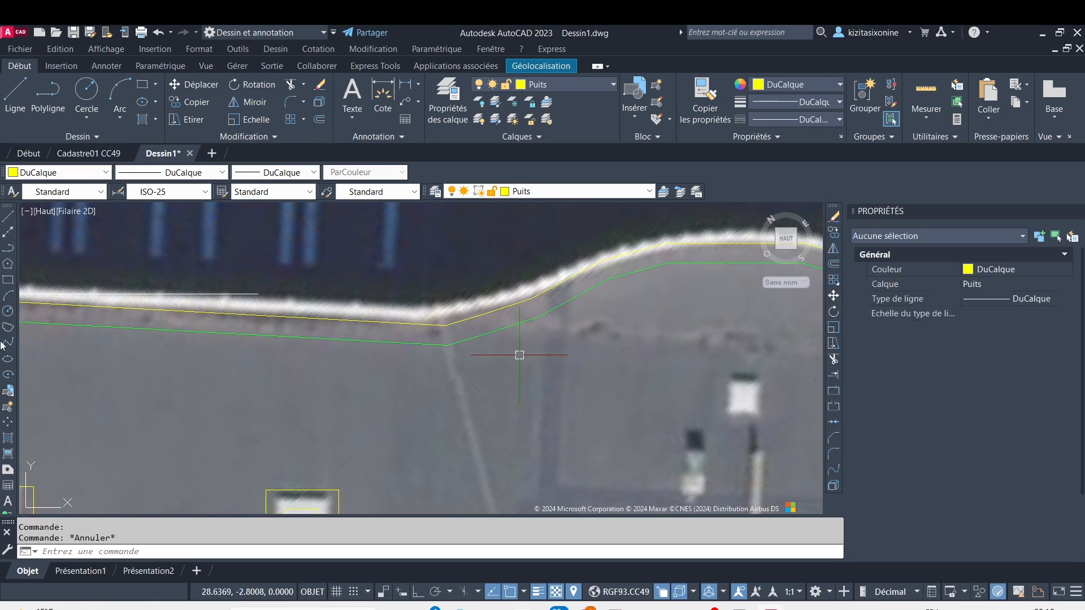
Step: Delete the solar panel block at the roof's northwest corner
scroll(171, 372, "down", 5)
middle_click_drag(171, 373, 374, 289)
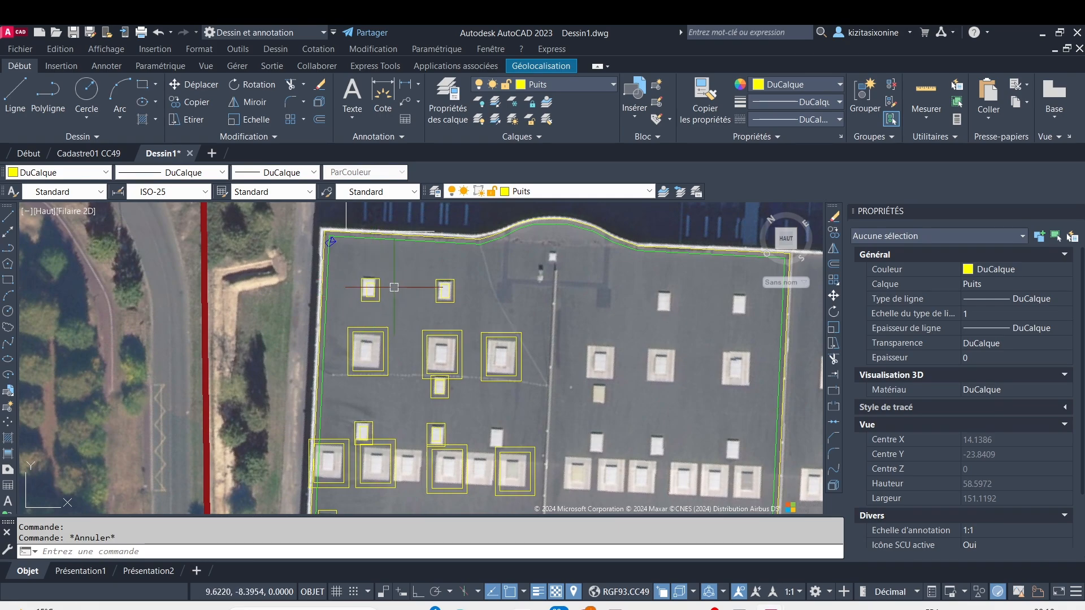
scroll(342, 236, "up", 5)
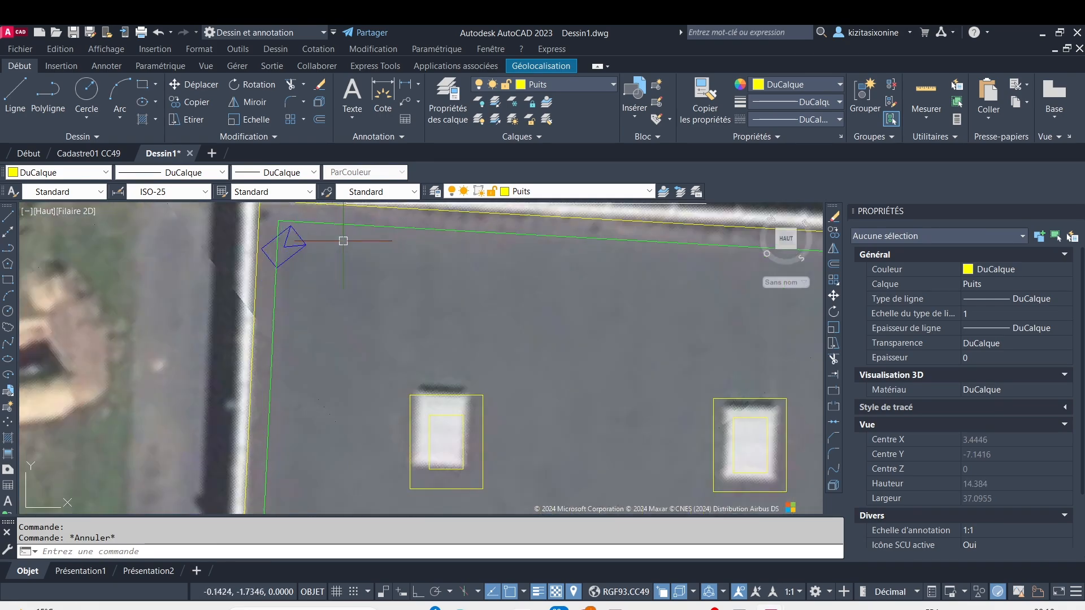
left_click(299, 237)
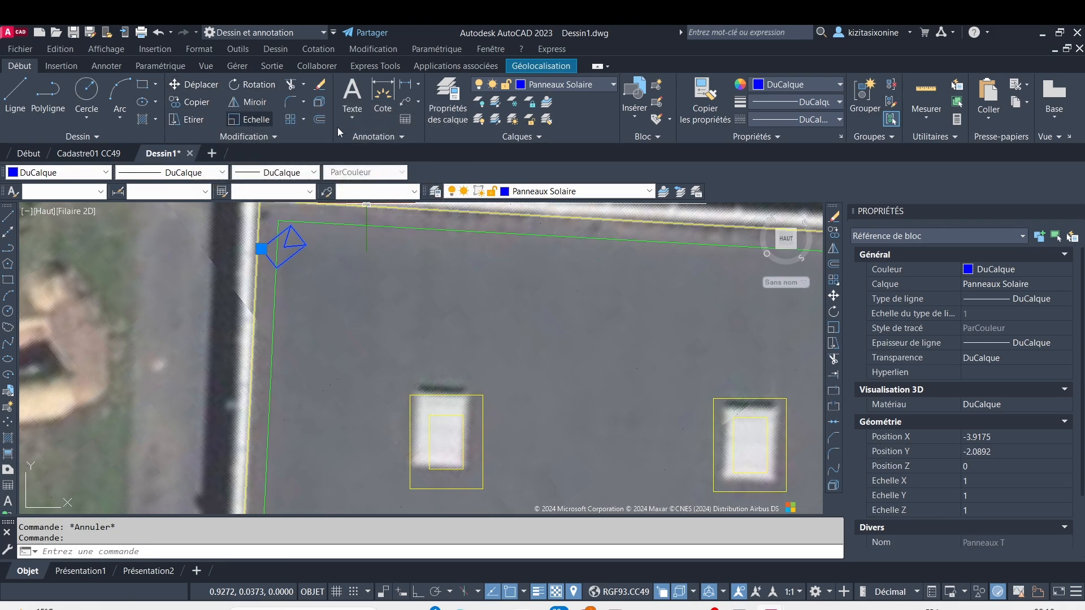
key("Delete")
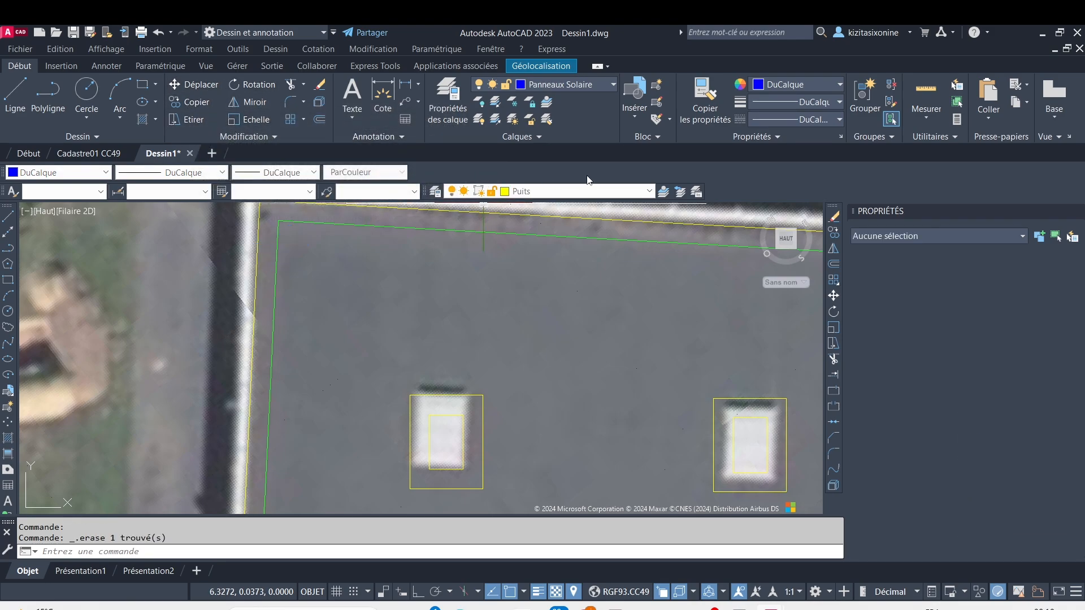
left_click(653, 137)
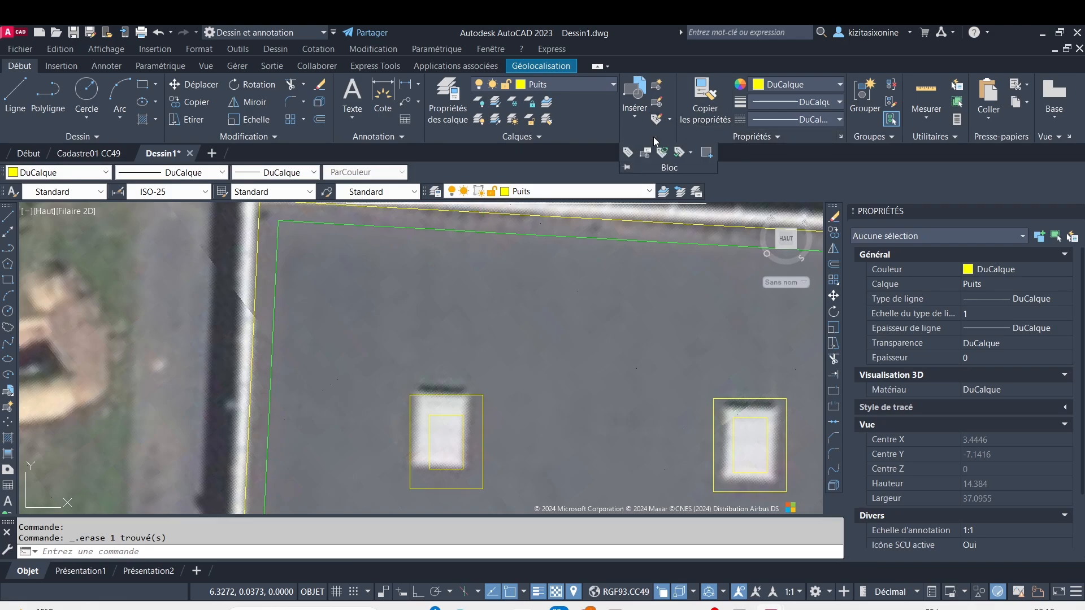
left_click(668, 168)
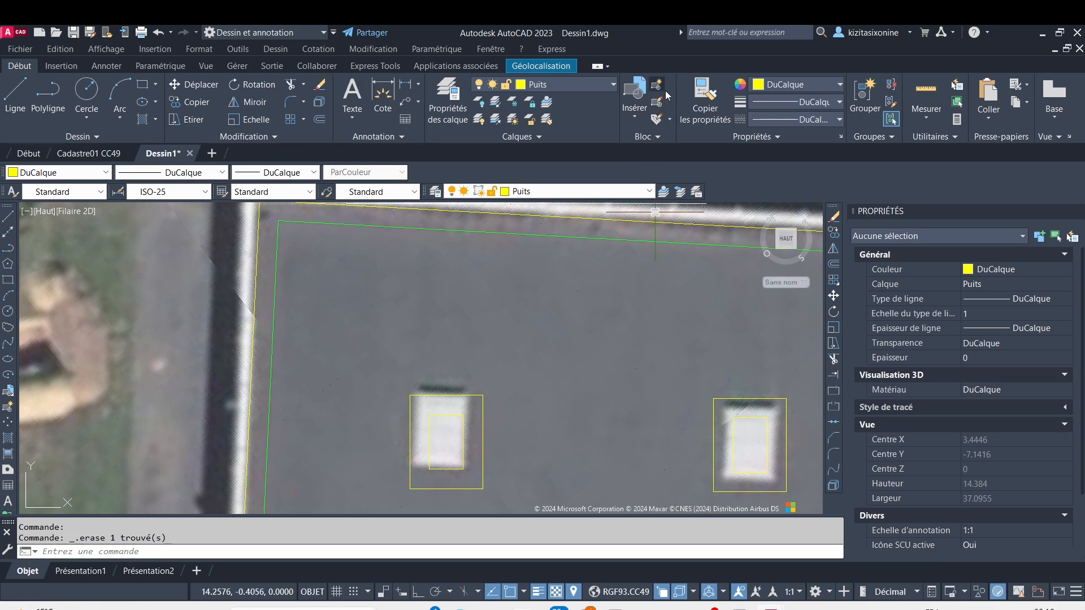
left_click(657, 137)
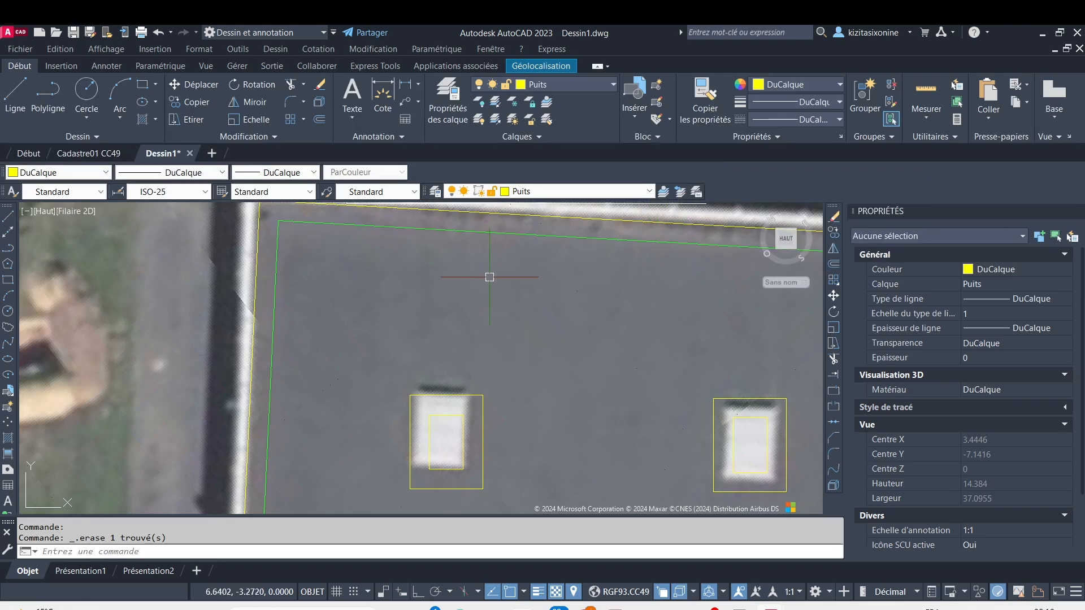
Step: Undo the deletion of the solar panel block at the roof's northwest corner
scroll(488, 277, "down", 2)
key("ctrl+z")
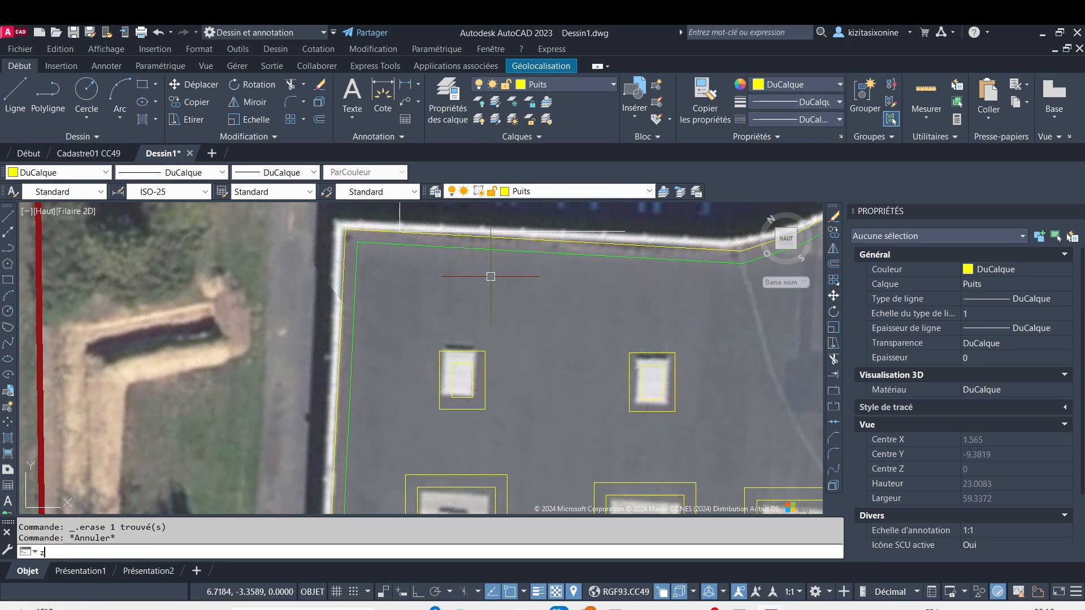
key("ctrl+z")
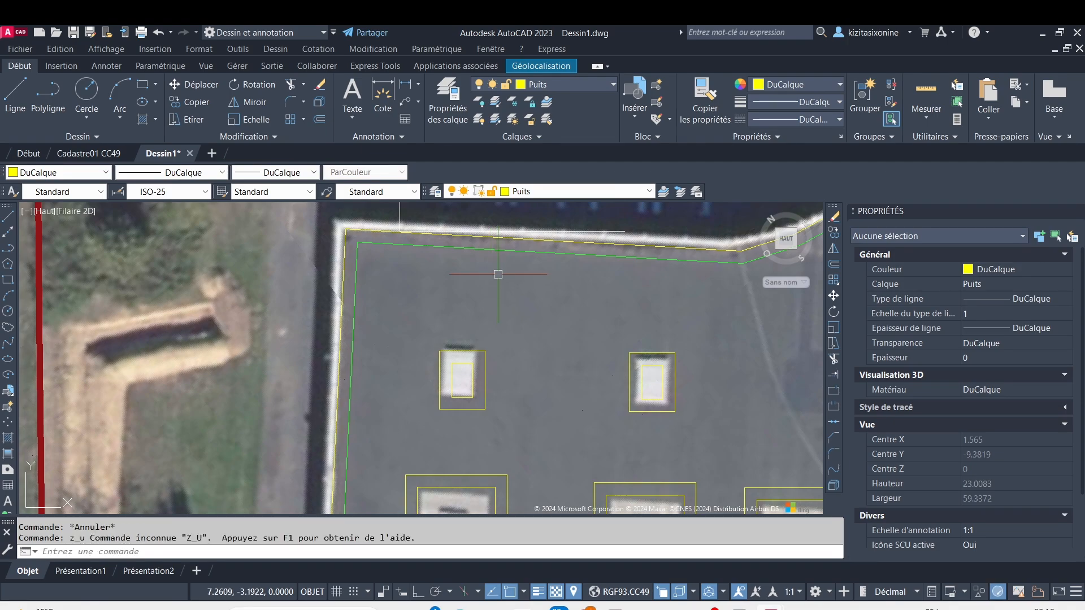
key("ctrl+z")
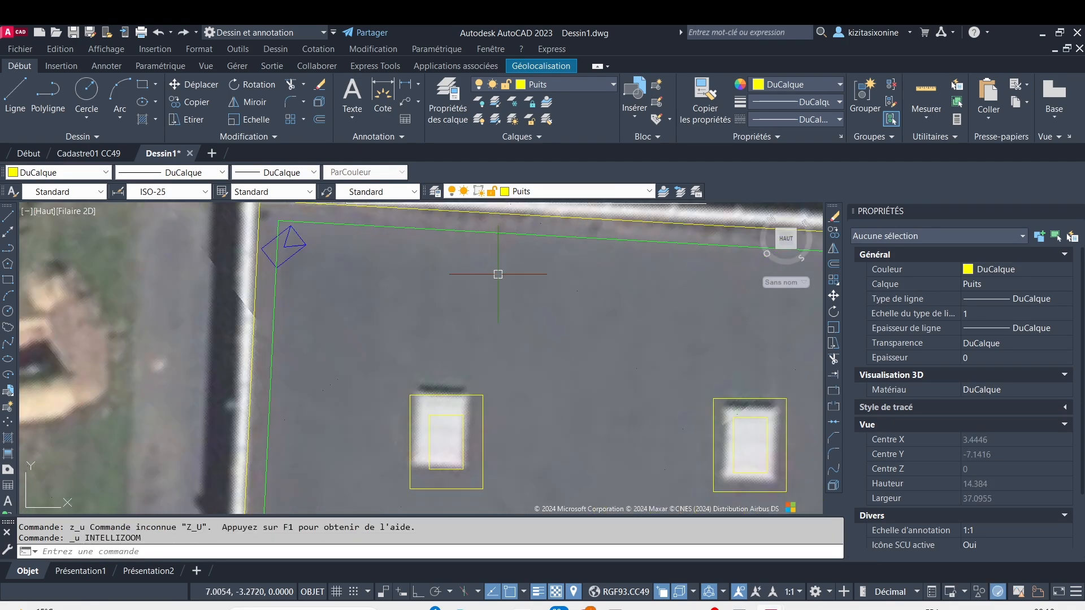
key("ctrl+z")
Step: Move the solar panel block off the northwest corner onto the free roof area inside the green outline
left_click(271, 234)
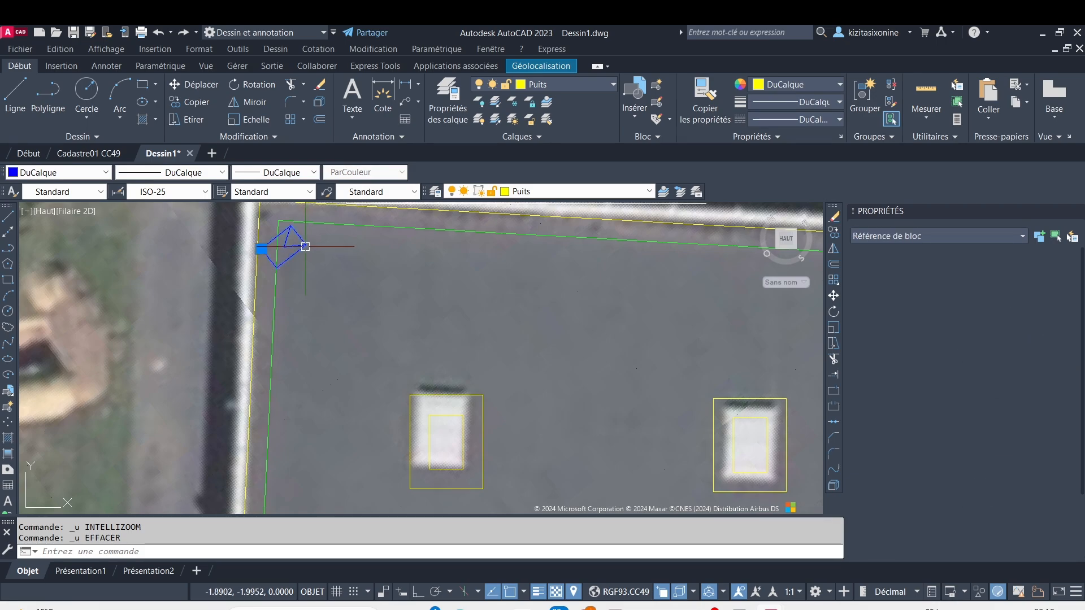
left_click(199, 86)
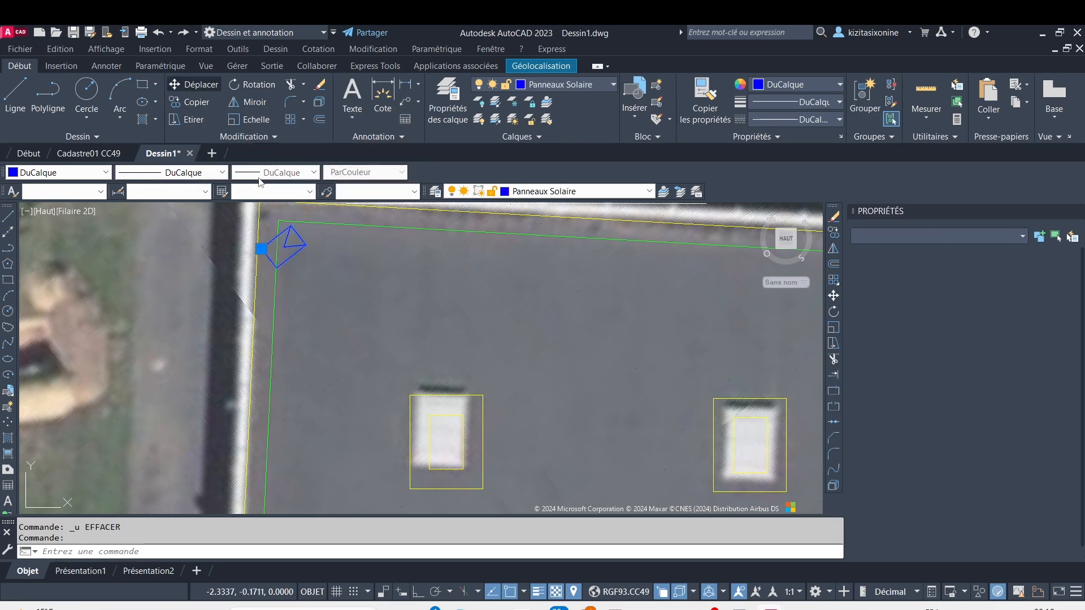
left_click(282, 252)
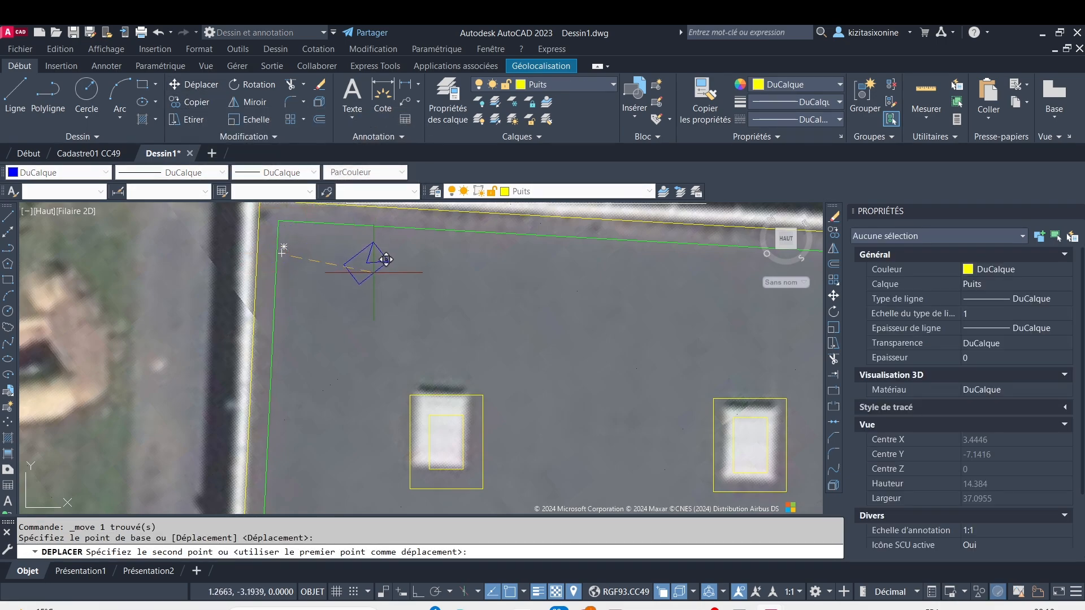
left_click(369, 281)
left_click(329, 247)
left_click(419, 308)
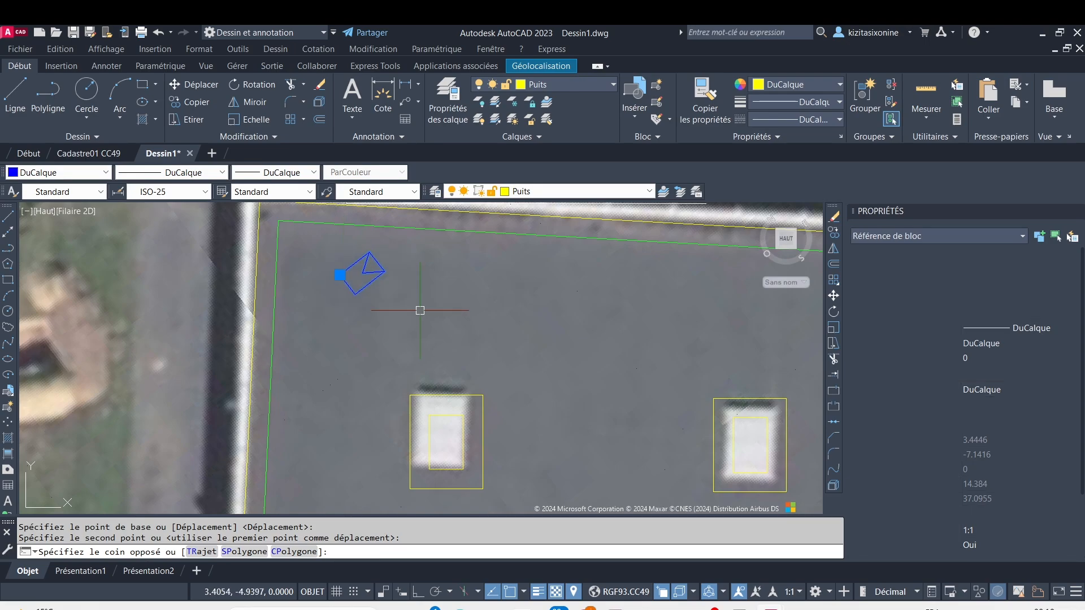
left_click(251, 84)
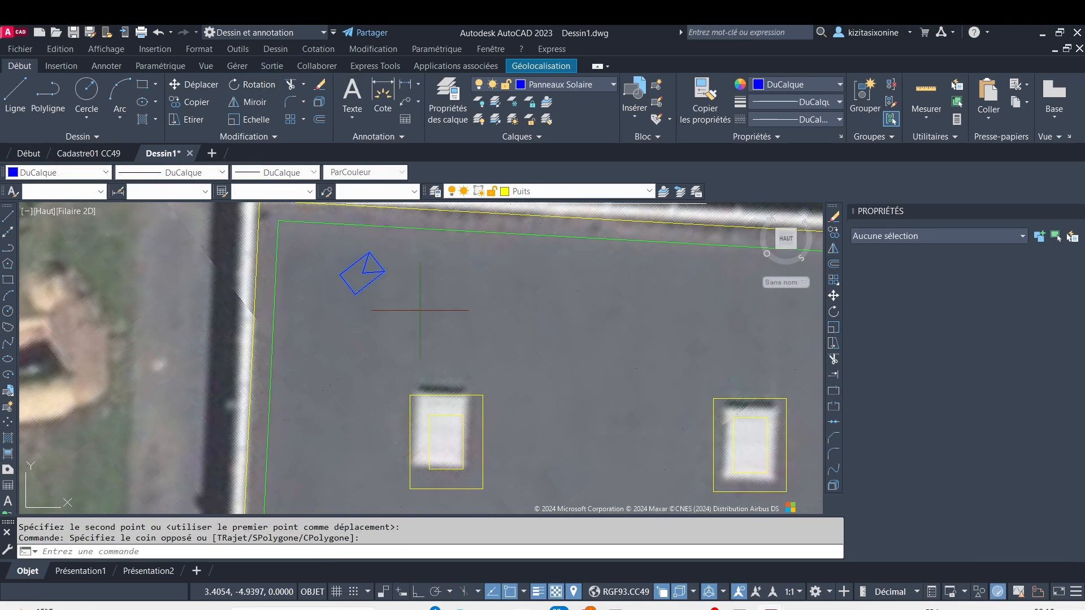
left_click(368, 252)
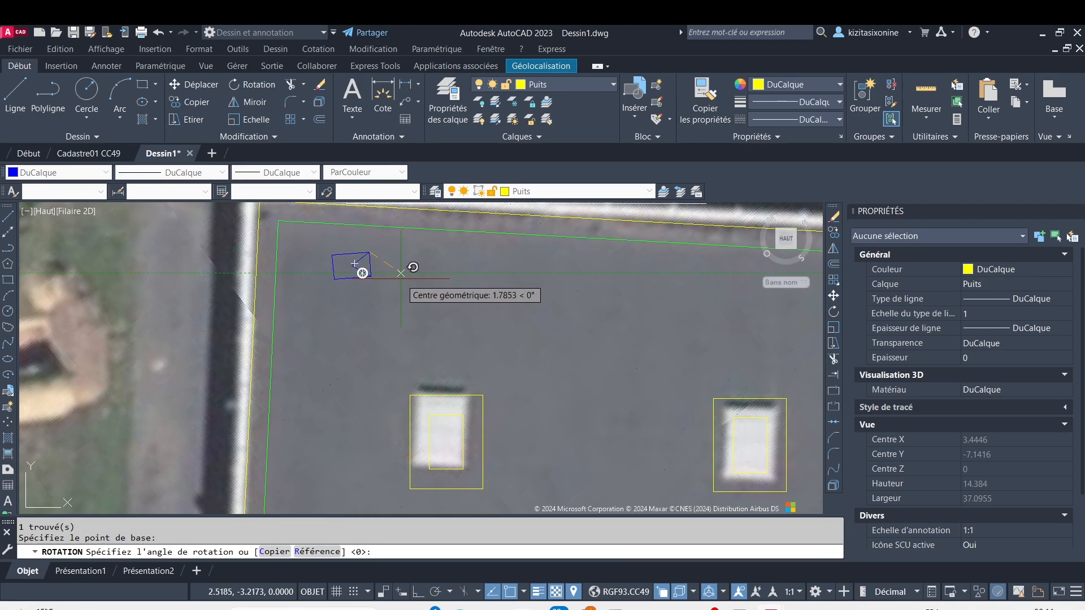
key("Escape")
Step: Rotate the solar panel block about 326° around its lower corner so its long side runs roughly along the north edge
left_click(377, 262)
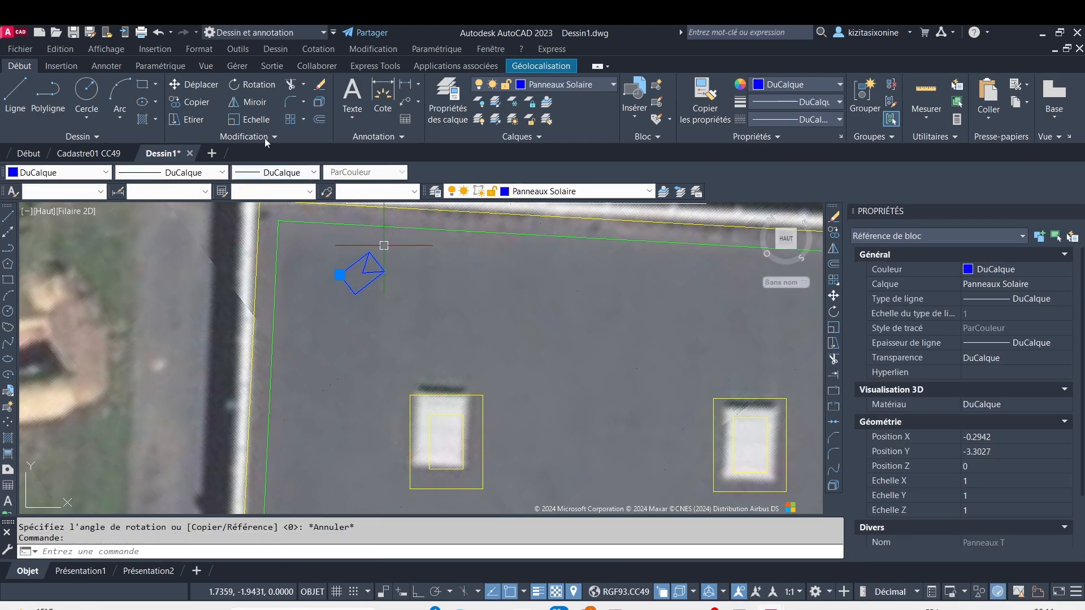
left_click(251, 85)
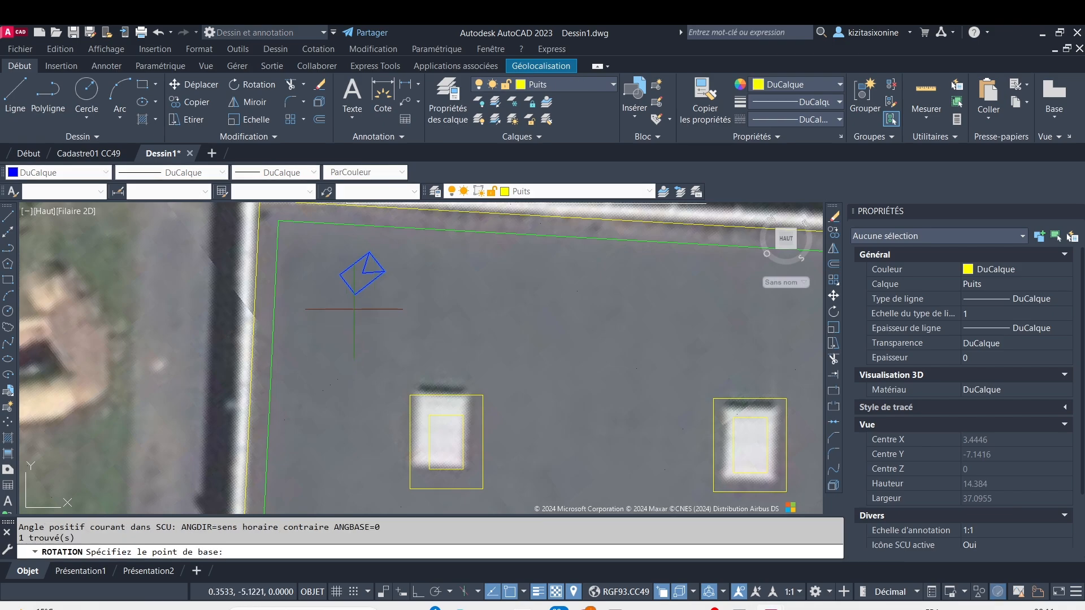
left_click(362, 273)
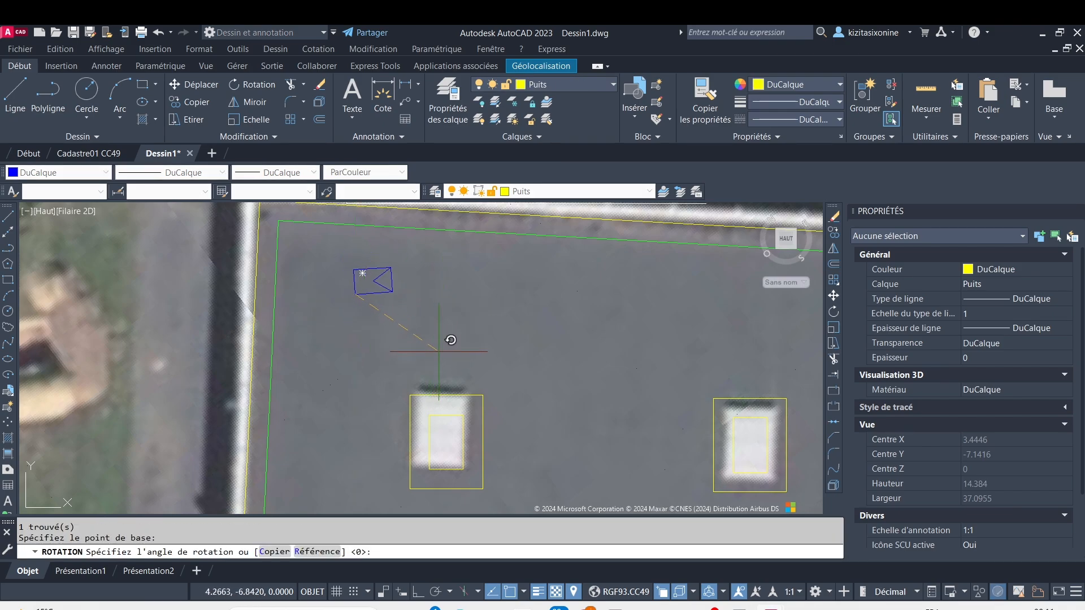
key("Return")
Step: Move the solar panel block by its west side's midpoint to the northwest corner of the green inner outline
left_click(374, 281)
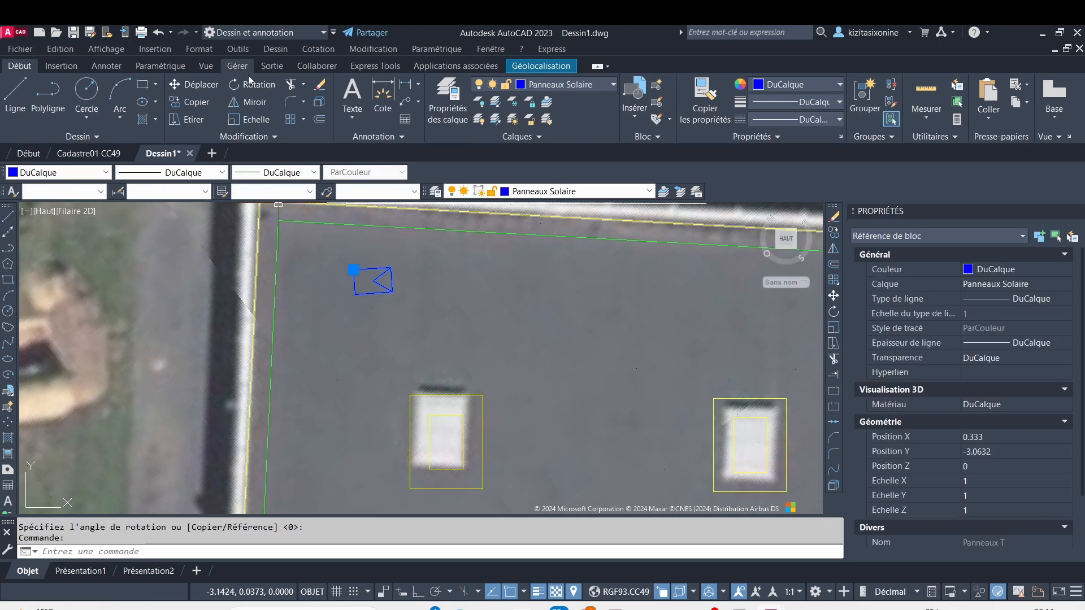
key("Escape")
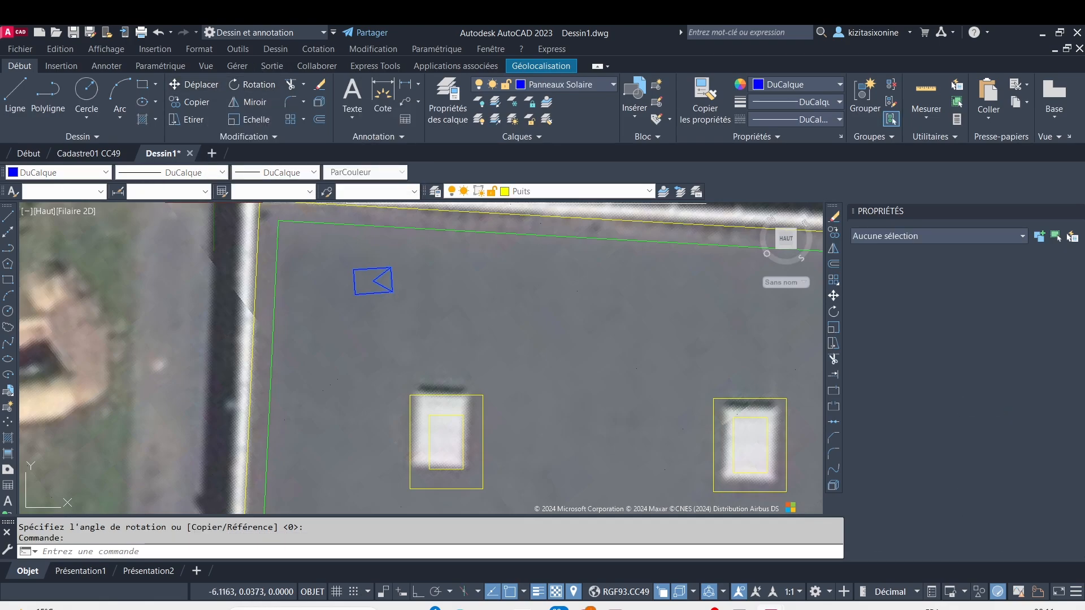
left_click(194, 85)
left_click(354, 281)
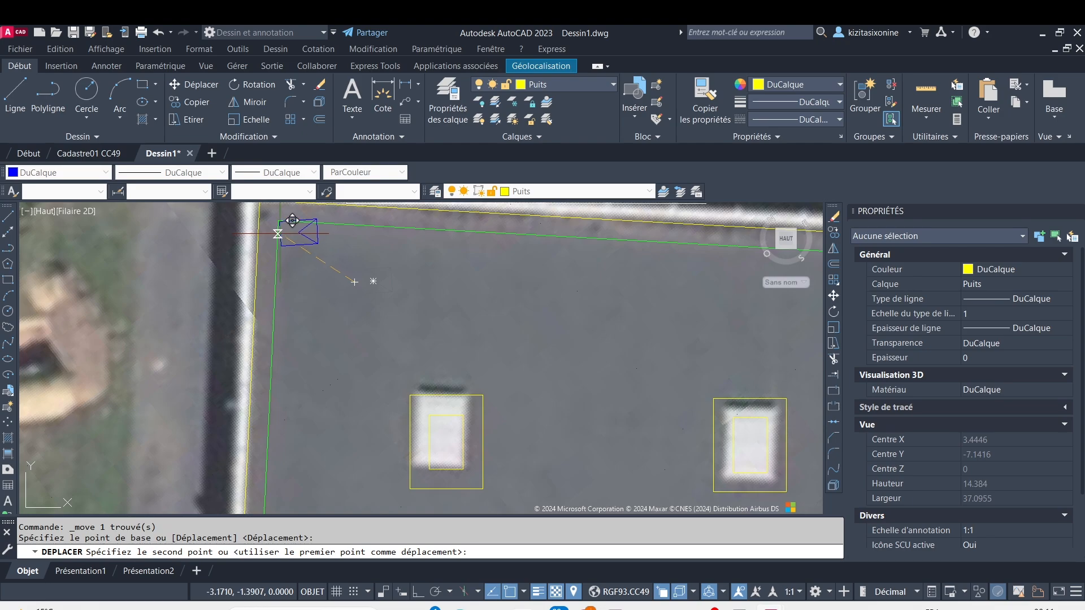
left_click(275, 234)
scroll(308, 229, "up", 4)
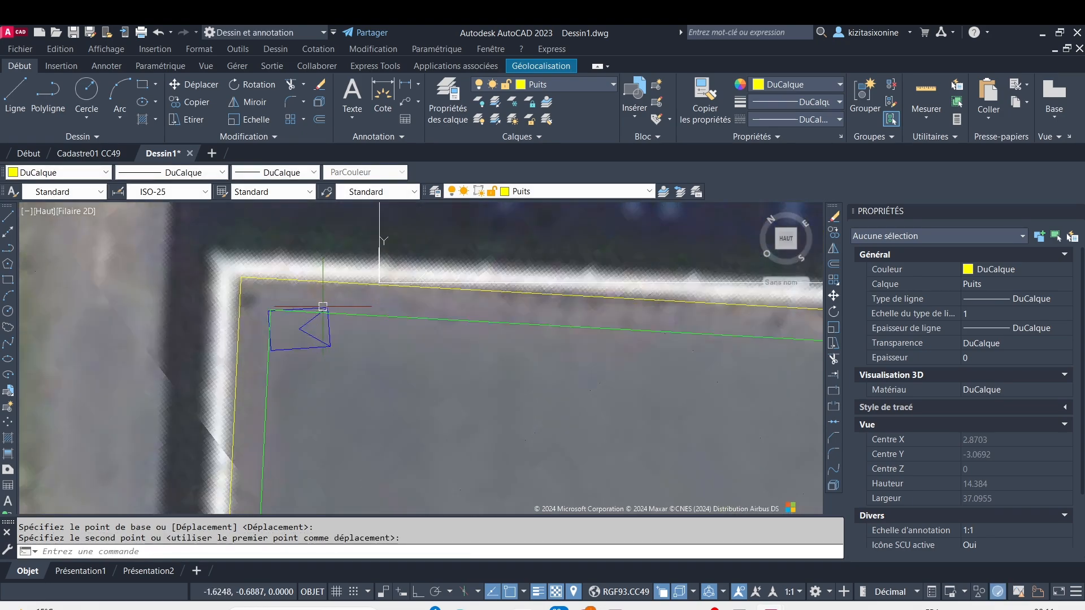
Step: Turn on Ortho mode while trying to rotate the solar panel block about its northeast corner
left_click(324, 304)
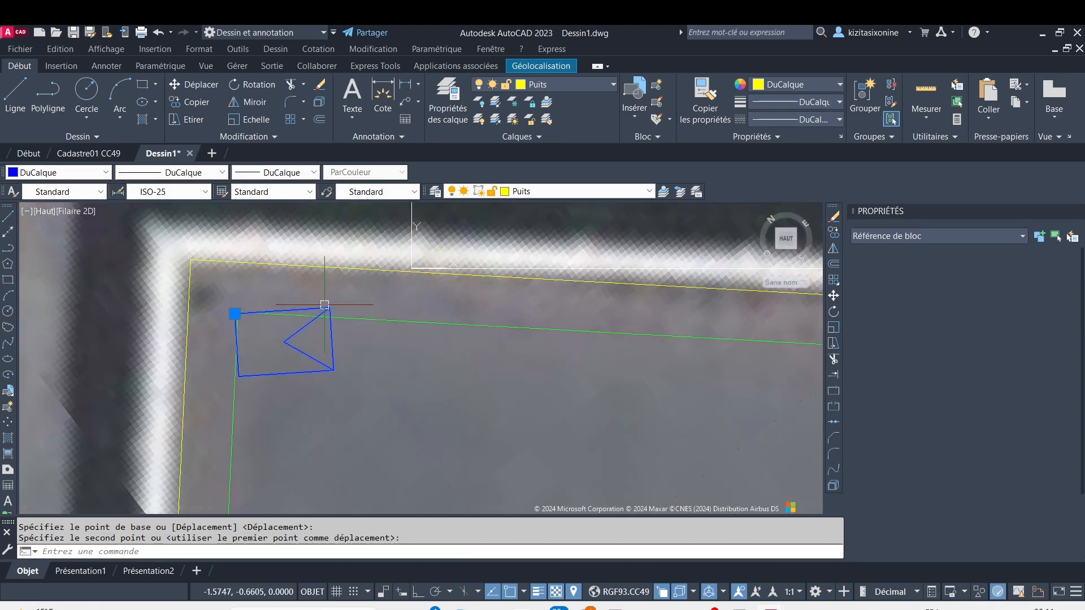
left_click(266, 81)
left_click(329, 308)
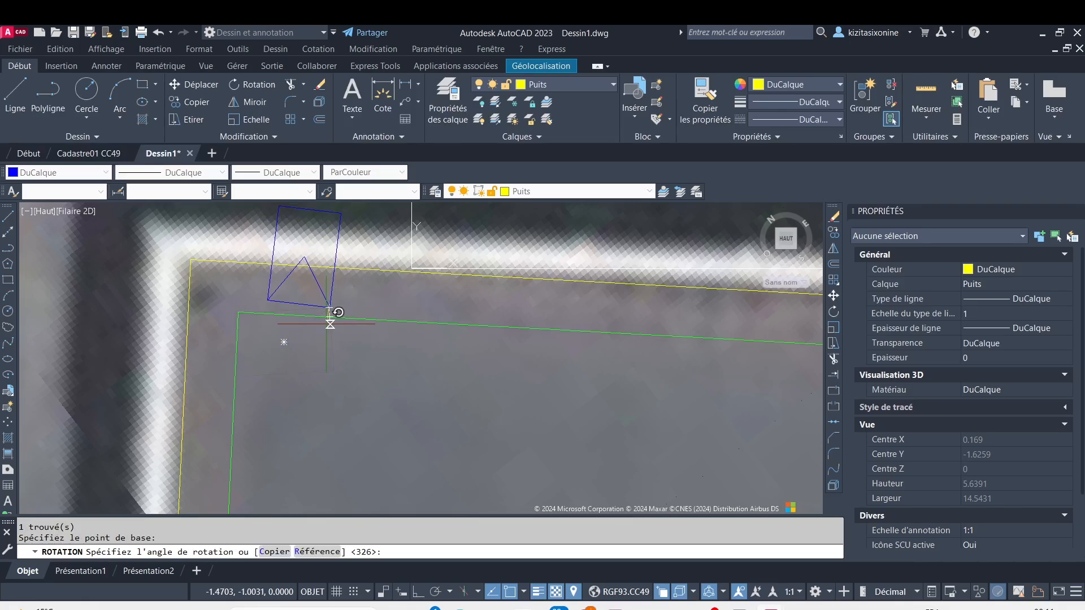
key("F8")
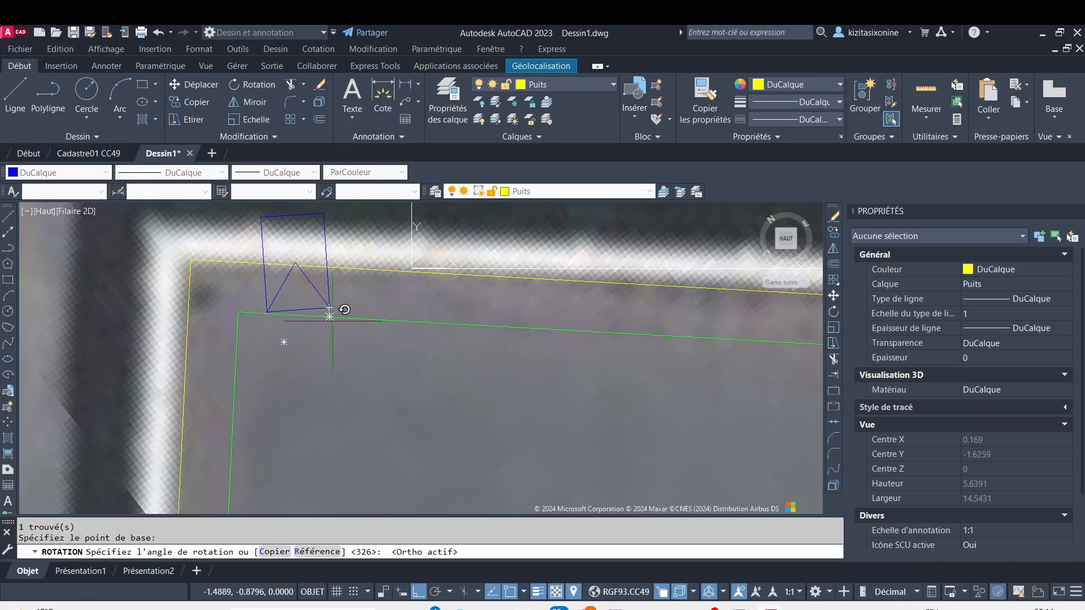
left_click(375, 295)
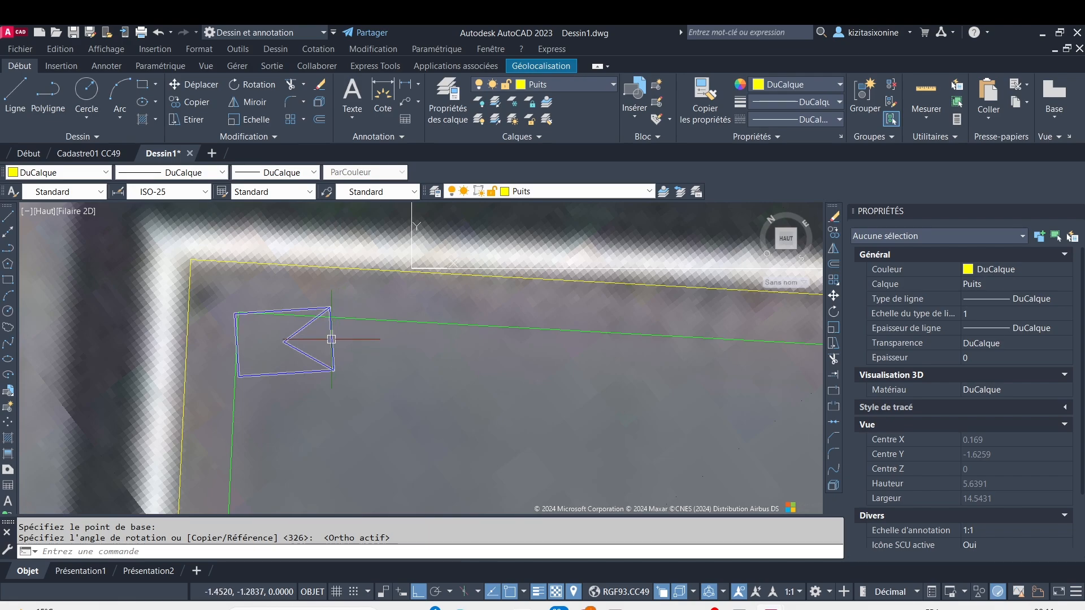
Step: Move the solar panel block straight south about 0.5 so it sits below the green outline's north edge
left_click(332, 339)
left_click(195, 84)
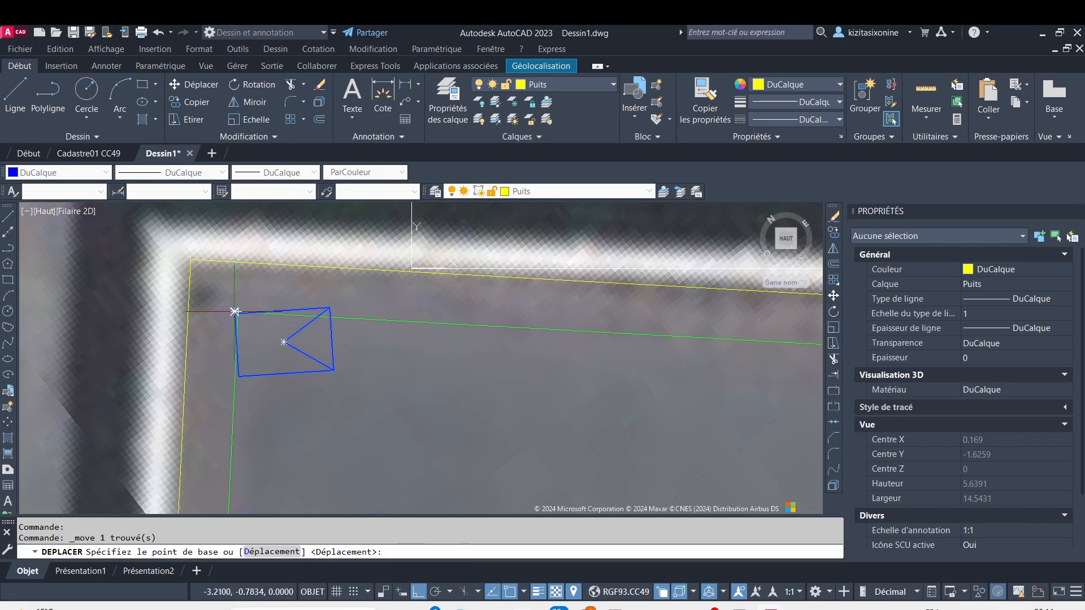
left_click(235, 311)
left_click(254, 341)
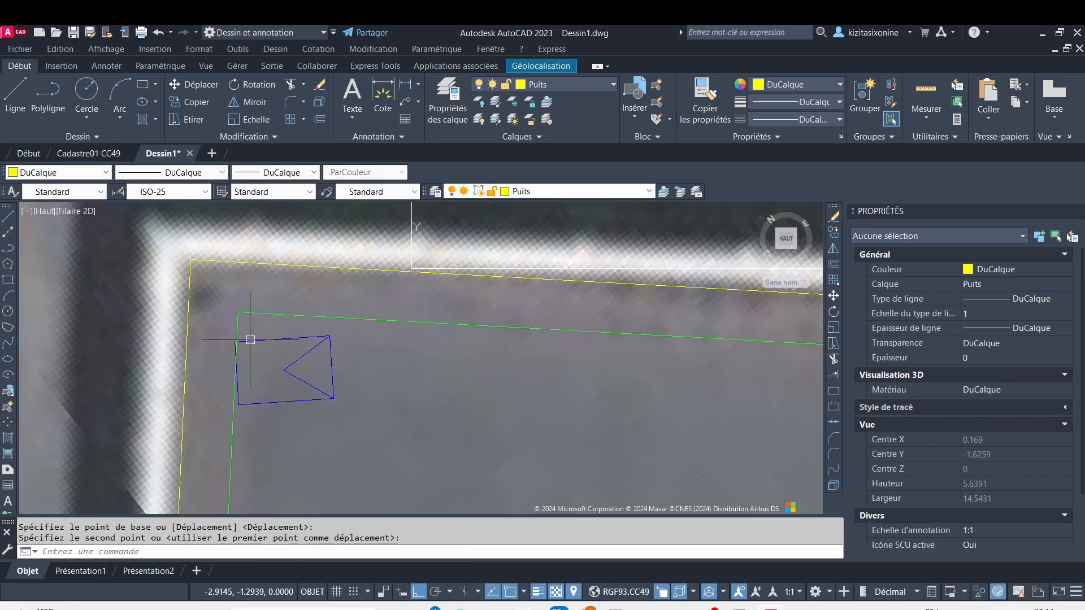
left_click(288, 337)
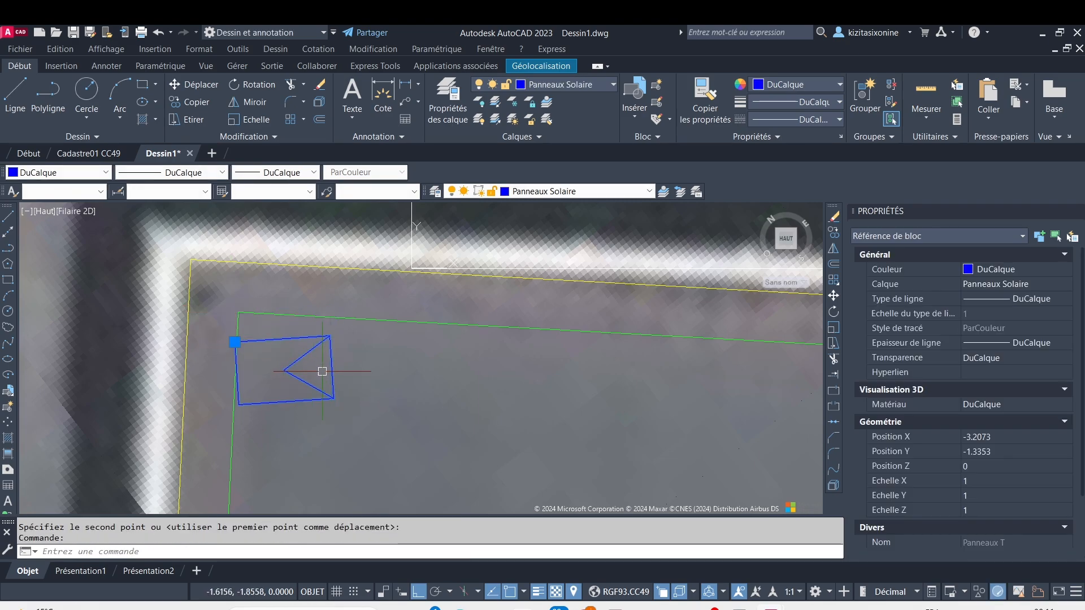
key("Escape")
scroll(339, 356, "down", 3)
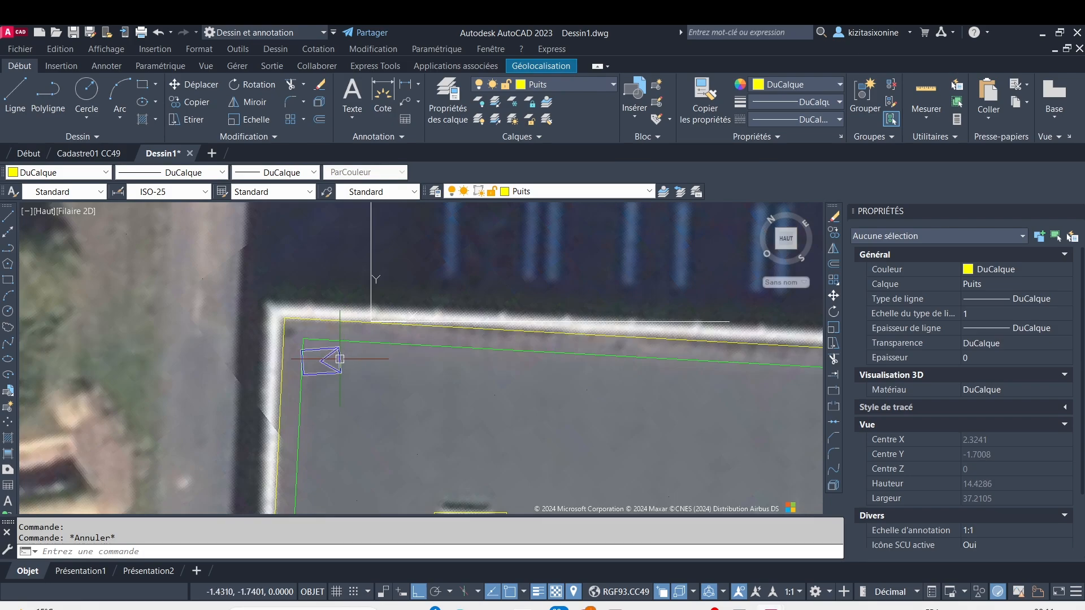
middle_click_drag(359, 391, 340, 325)
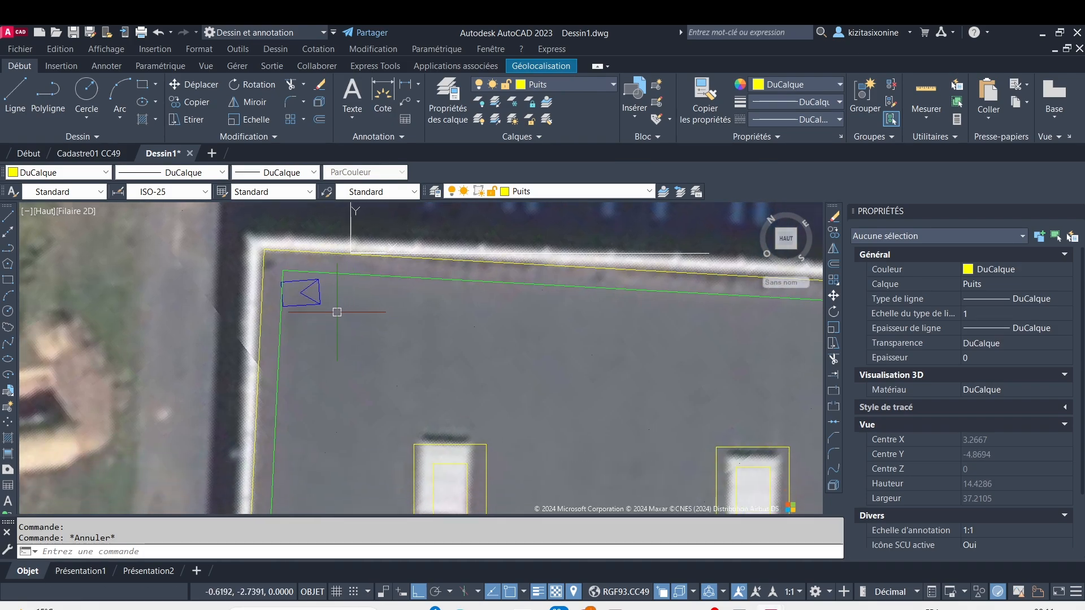
scroll(336, 312, "up", 2)
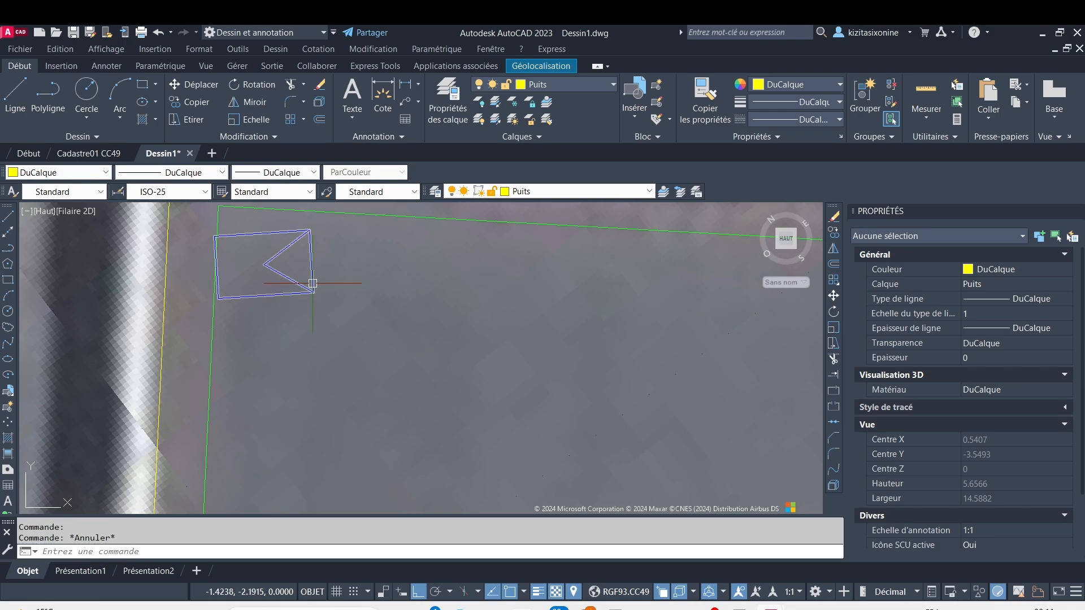
left_click(312, 283)
scroll(316, 252, "down", 1)
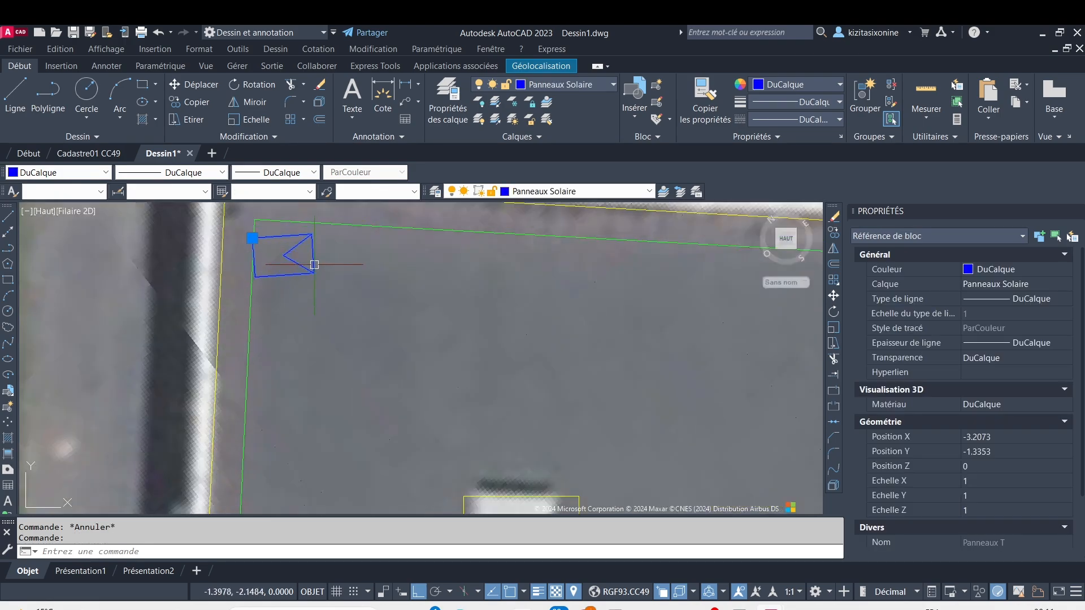
key("Escape")
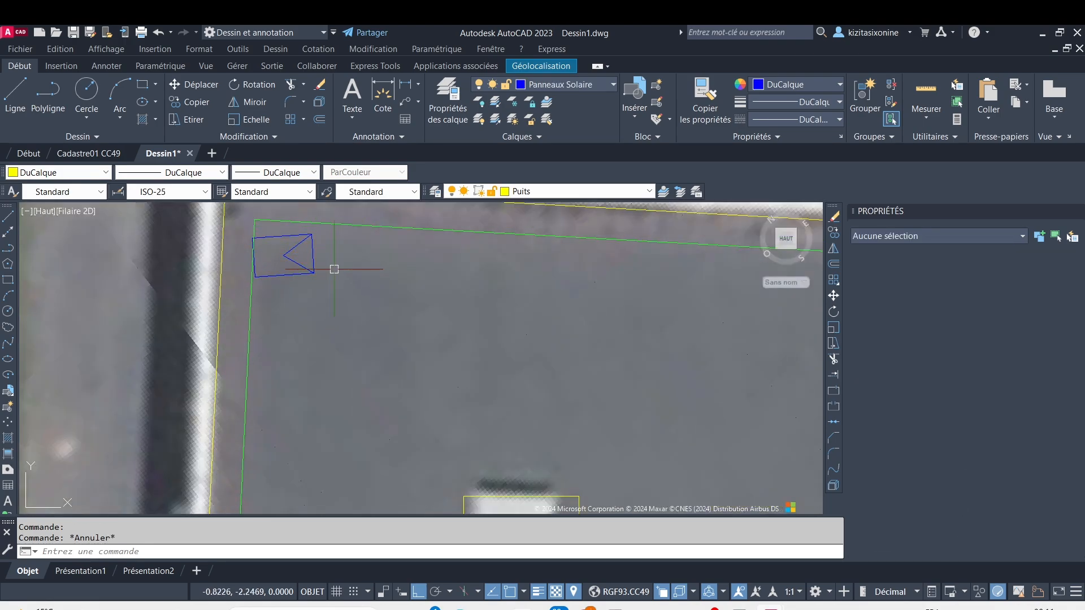
left_click(297, 241)
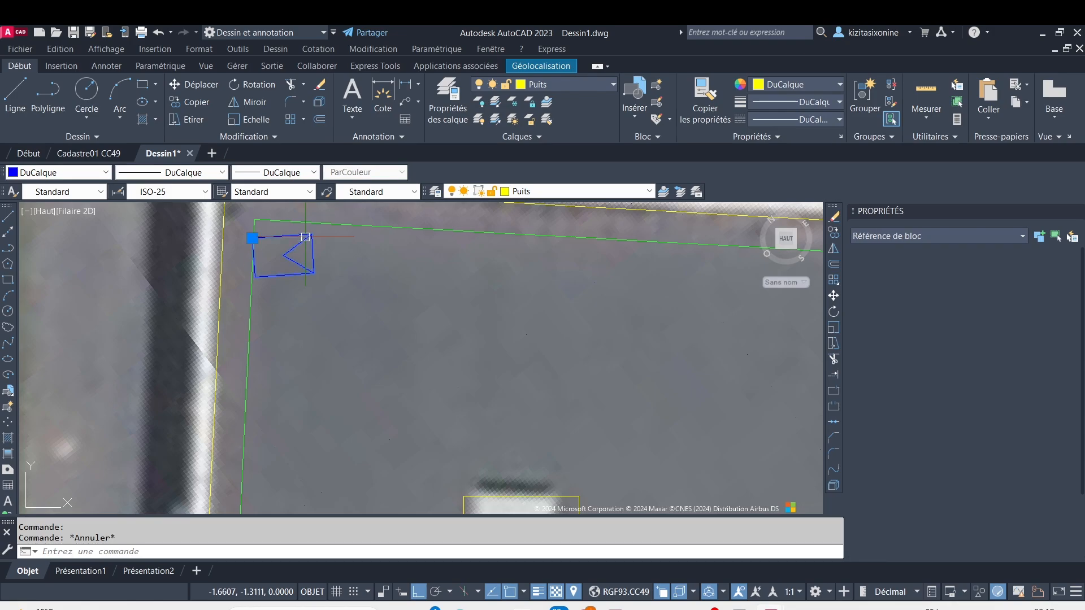
scroll(628, 335, "down", 5)
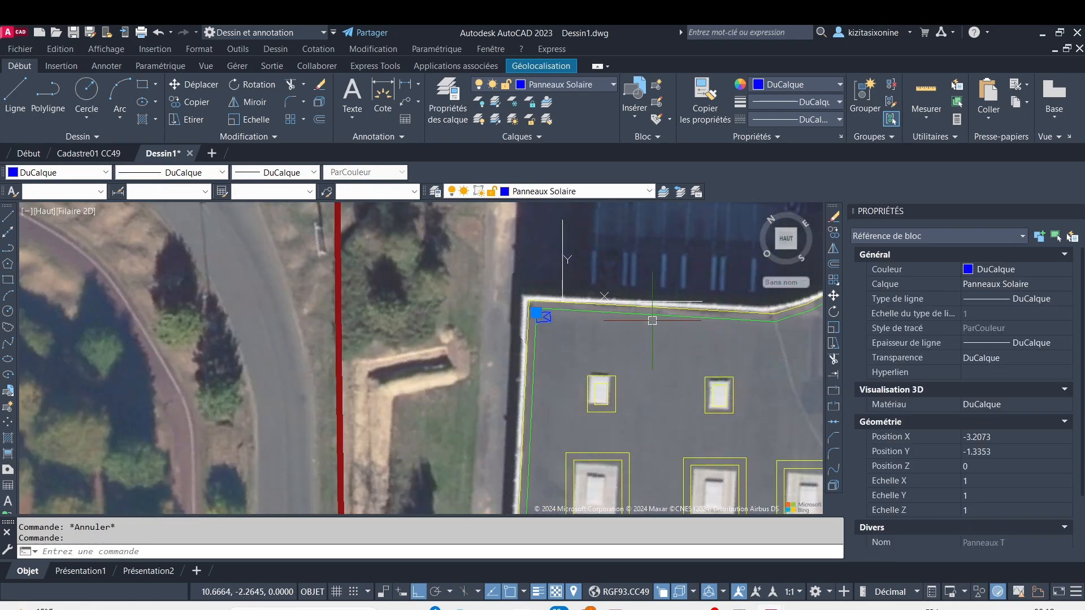
scroll(596, 311, "up", 5)
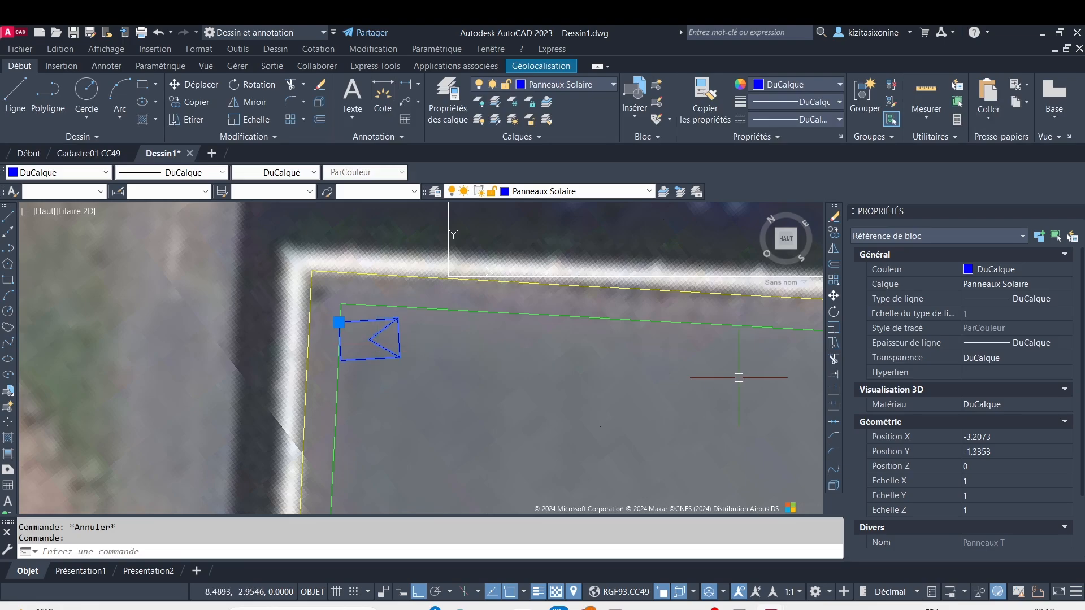
scroll(738, 378, "down", 3)
middle_click_drag(717, 381, 162, 368)
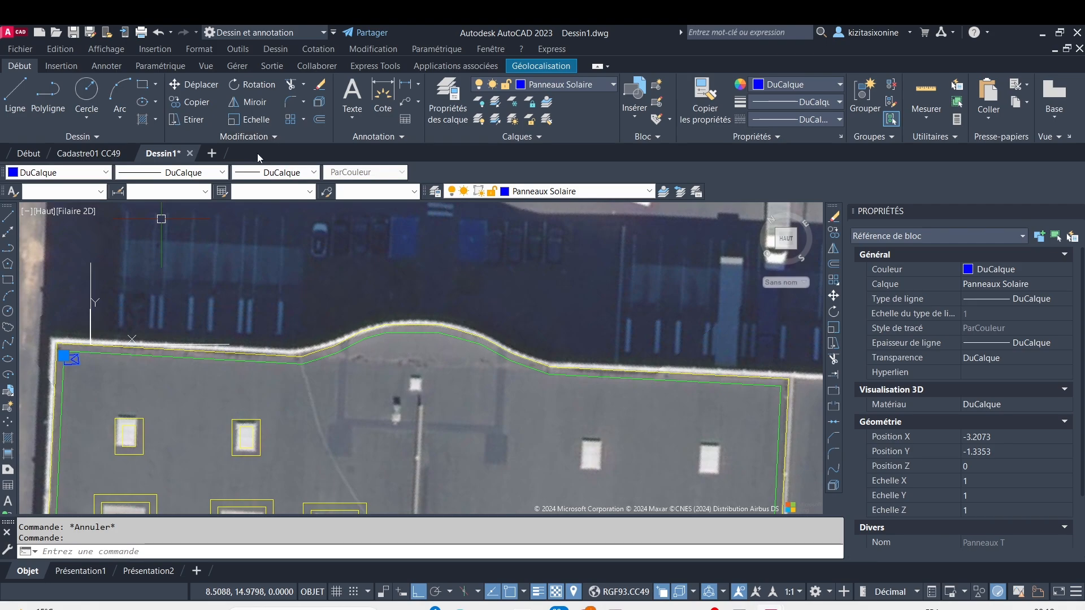
key("Escape")
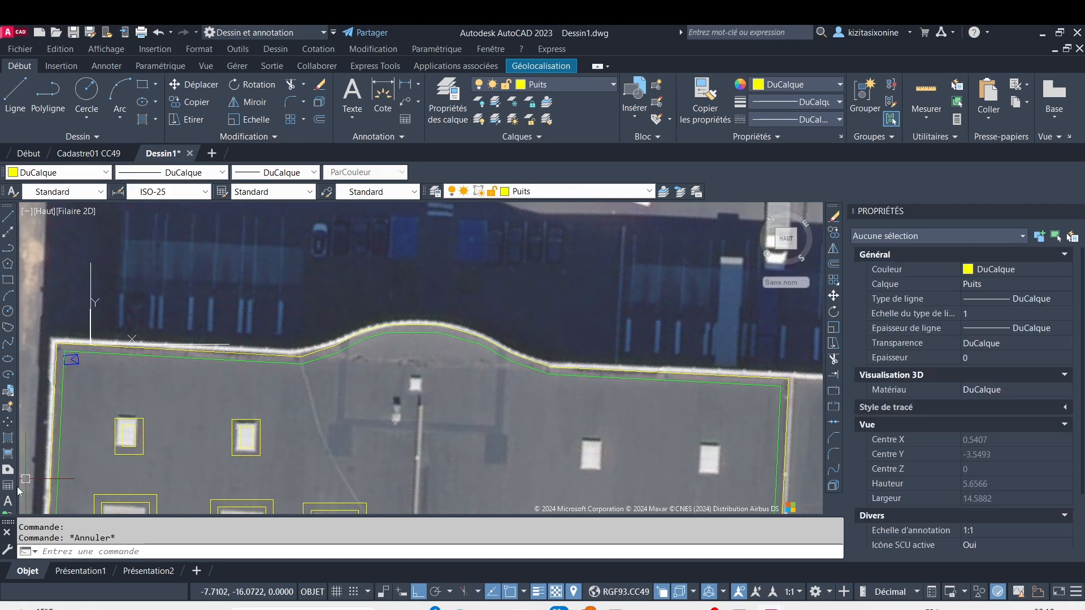
Step: Delete the rotated solar panel block at the roof's northwest corner
middle_click_drag(62, 379, 152, 346)
scroll(152, 347, "up", 5)
left_click(187, 314)
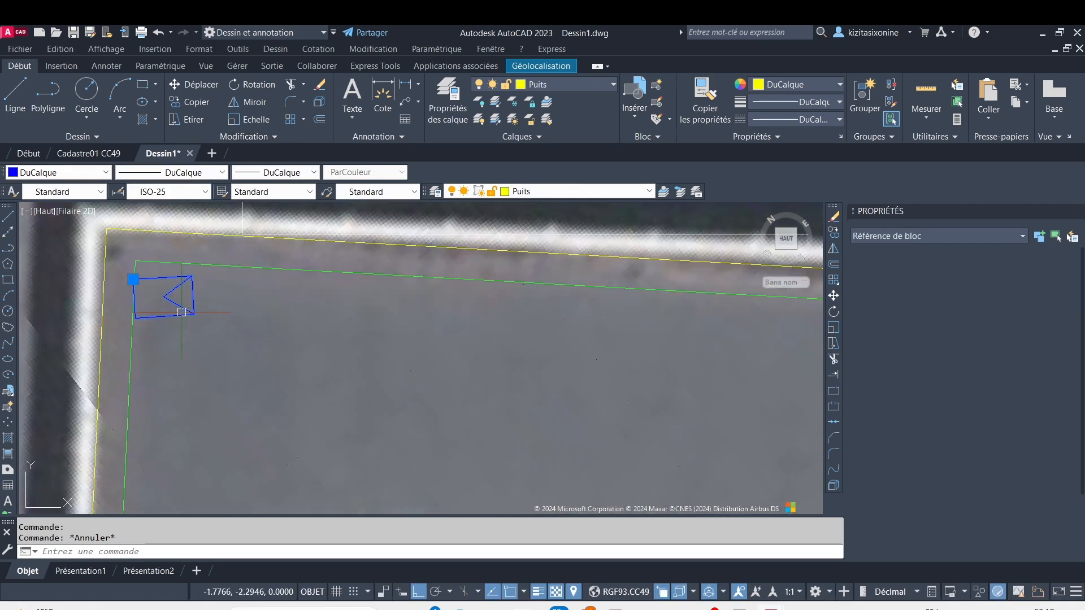
key("Delete")
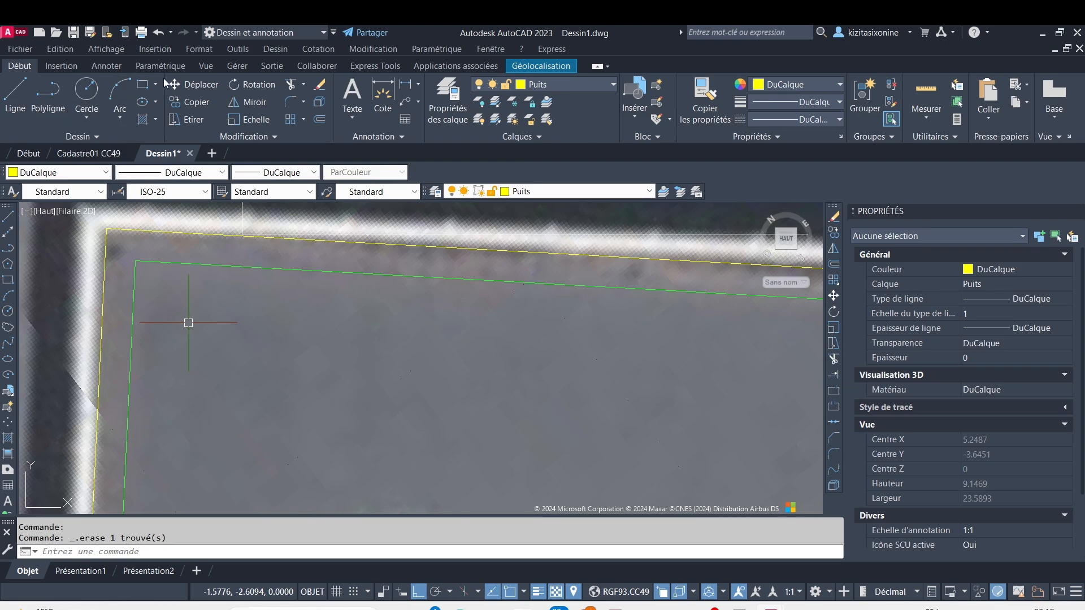
left_click(155, 85)
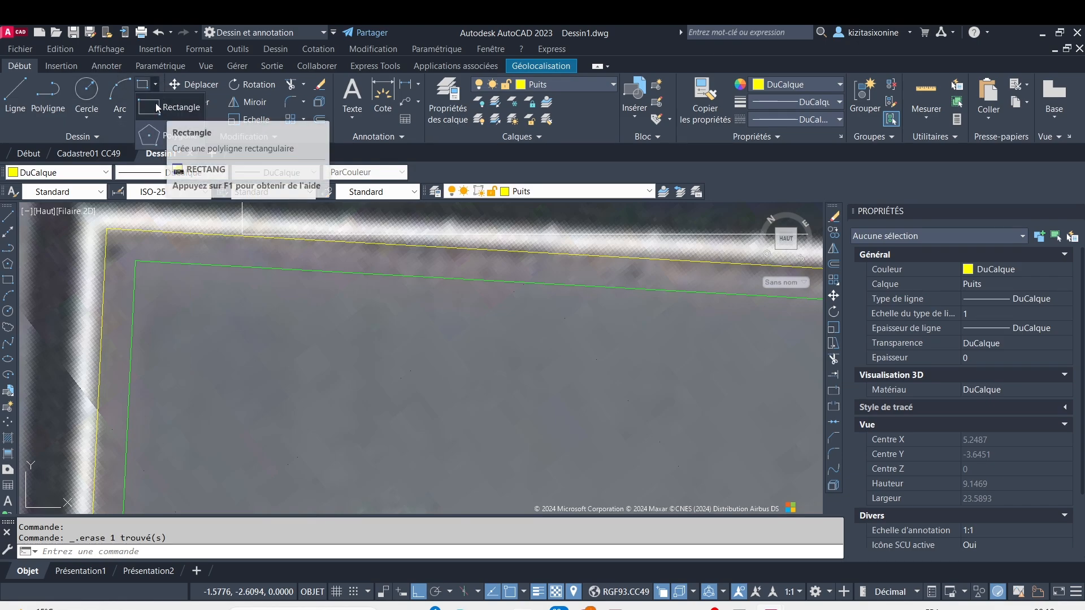
left_click(612, 86)
left_click(613, 86)
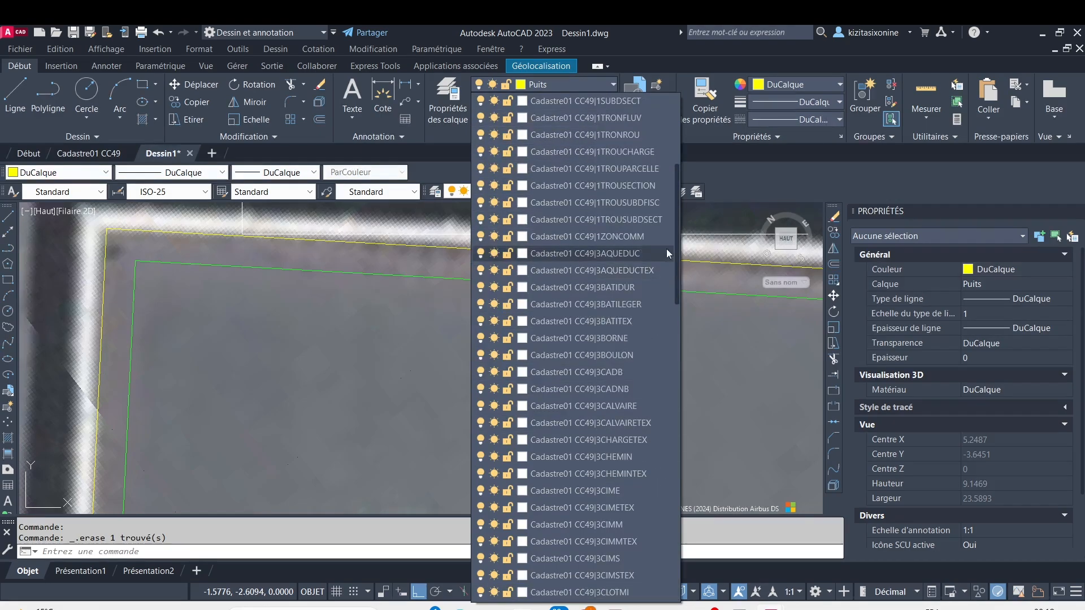
scroll(666, 248, "up", 10)
left_click(672, 62)
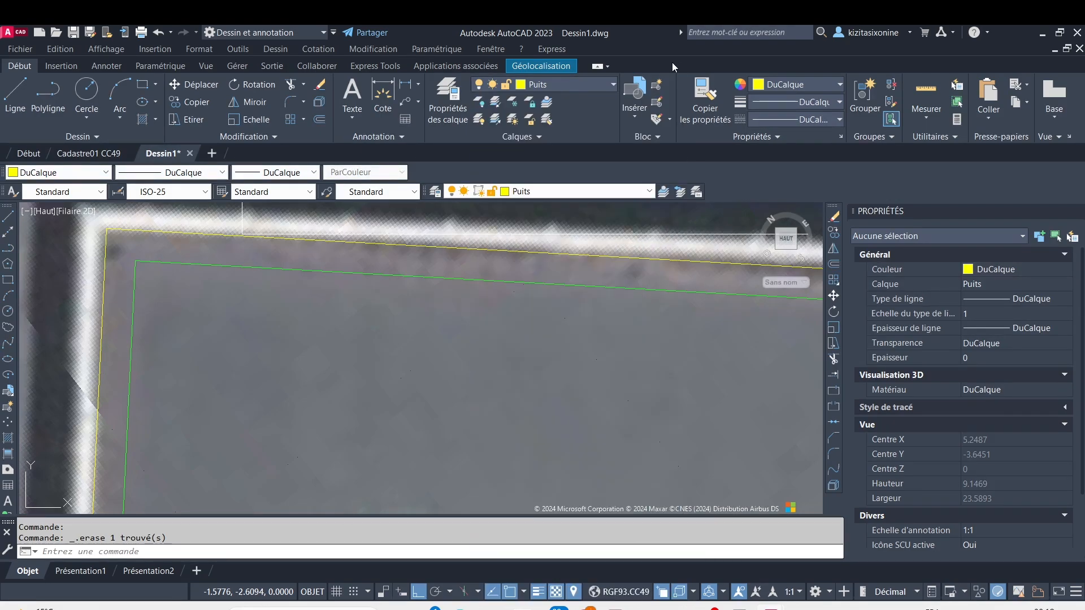
Step: Open the Panneaux T block definition in the block editor to inspect it, and close the editor saving to Panneaux T
left_click(657, 102)
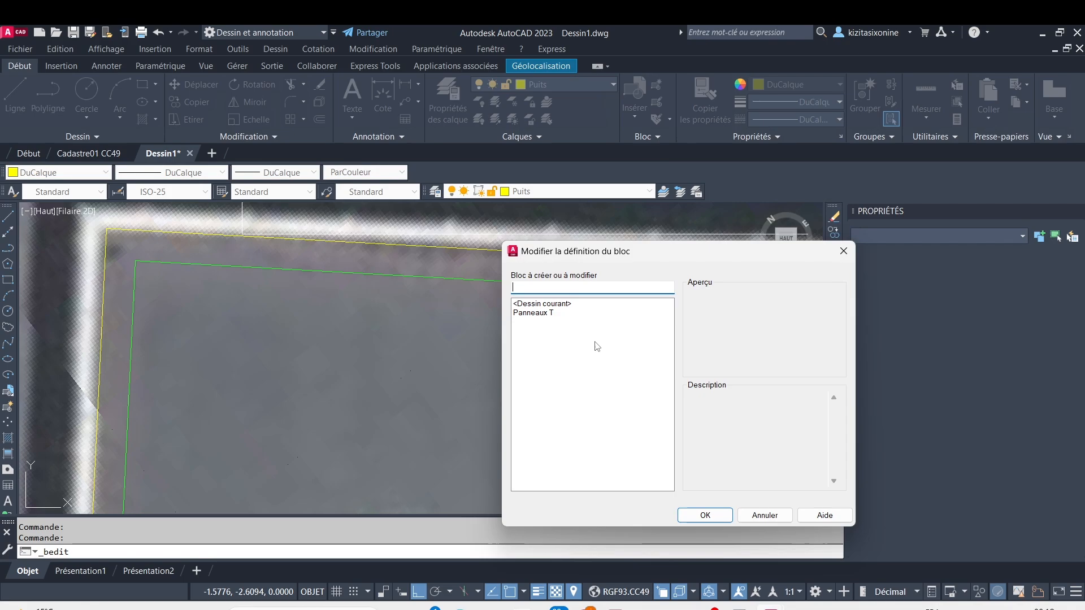
left_click(545, 314)
left_click(705, 514)
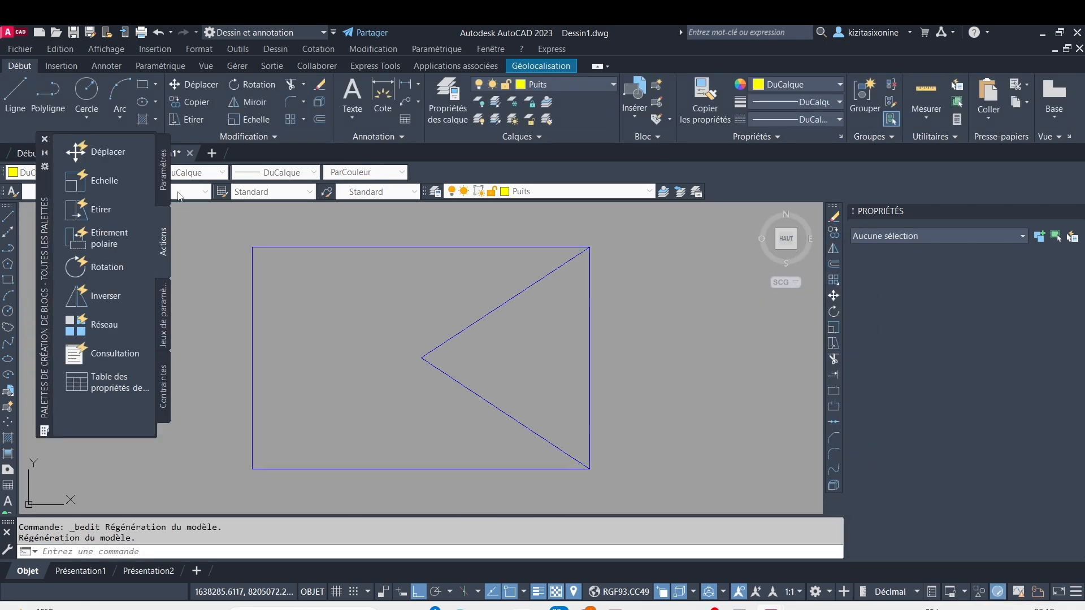
left_click(44, 139)
scroll(347, 287, "down", 15)
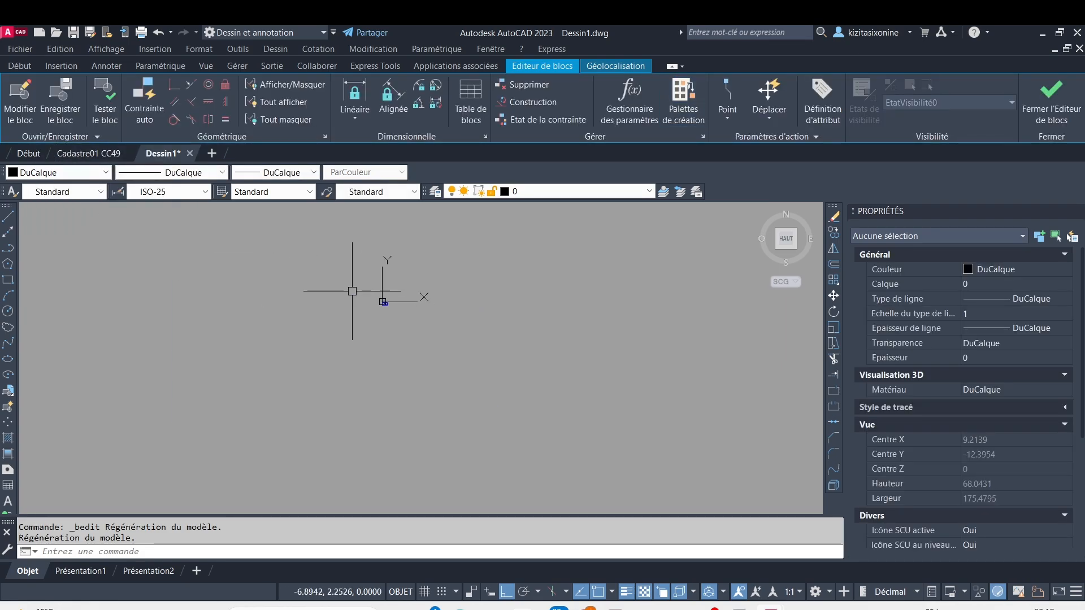
left_click(1029, 106)
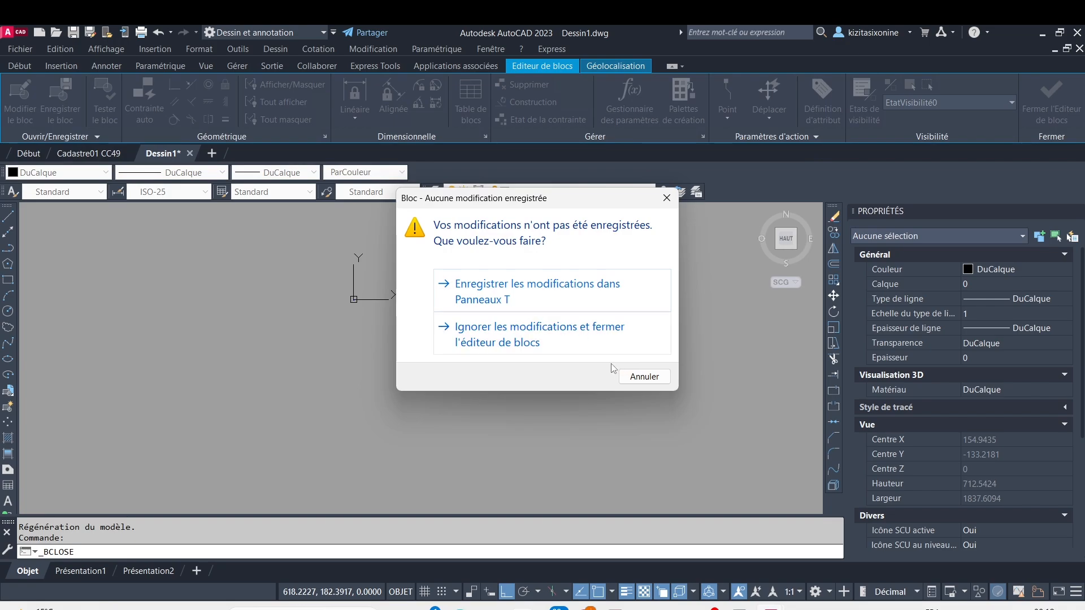
left_click(490, 299)
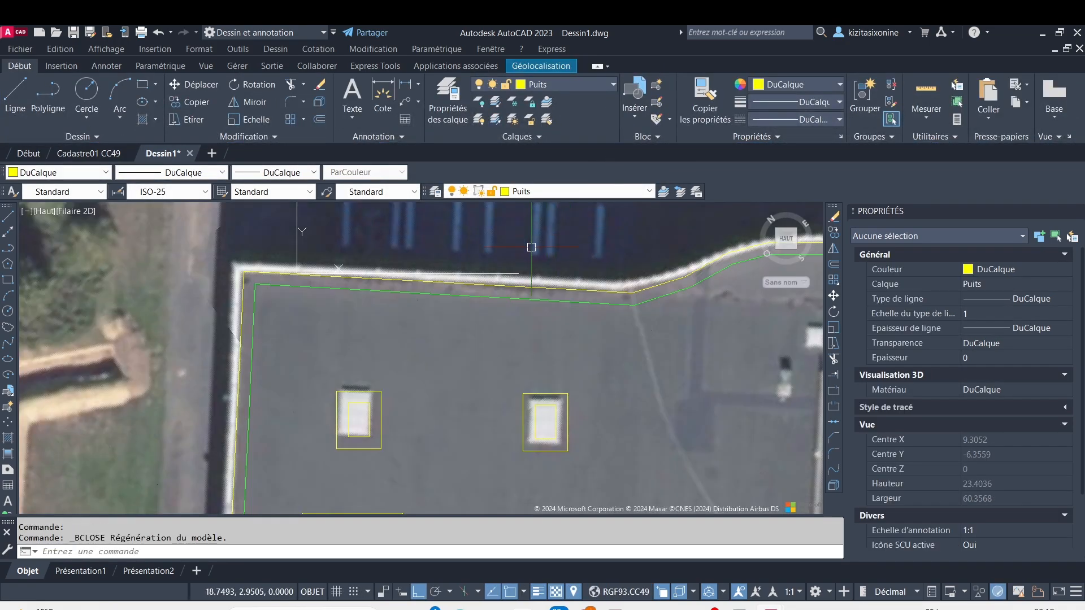
left_click(669, 120)
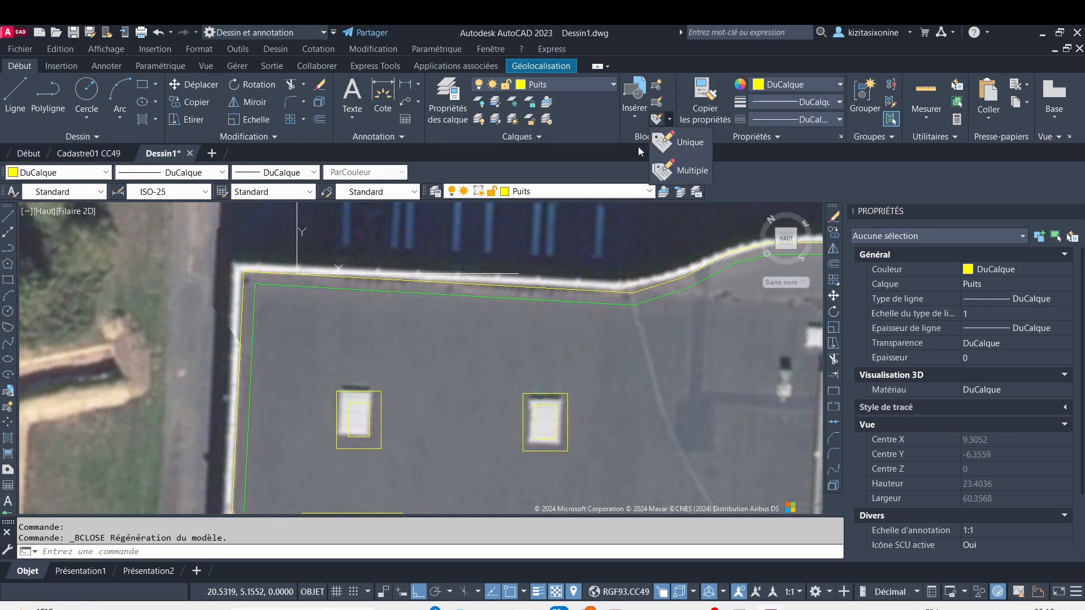
left_click(655, 136)
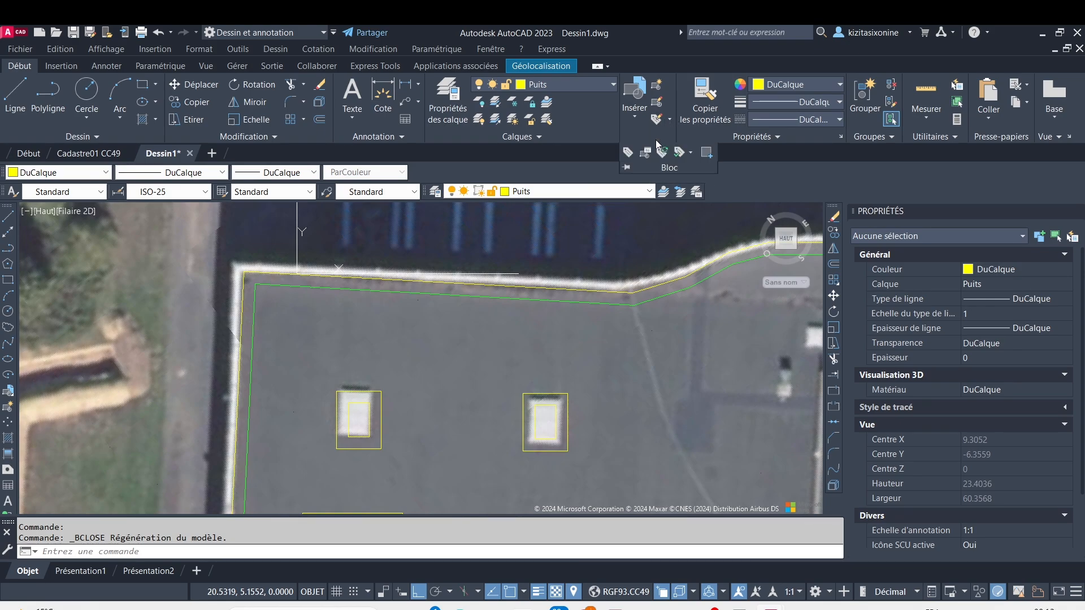
left_click(675, 168)
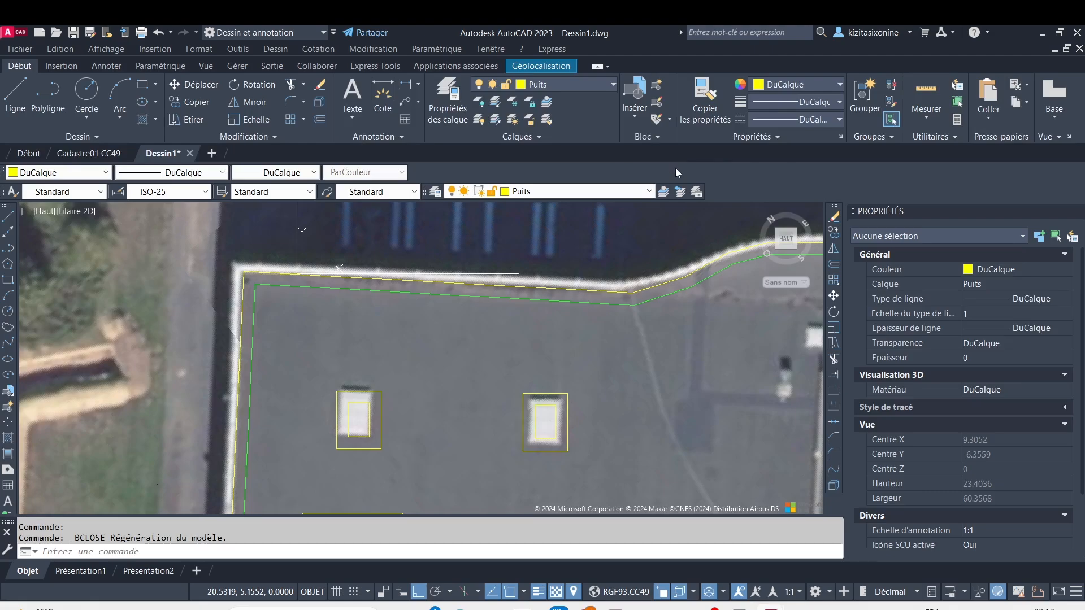
left_click(656, 136)
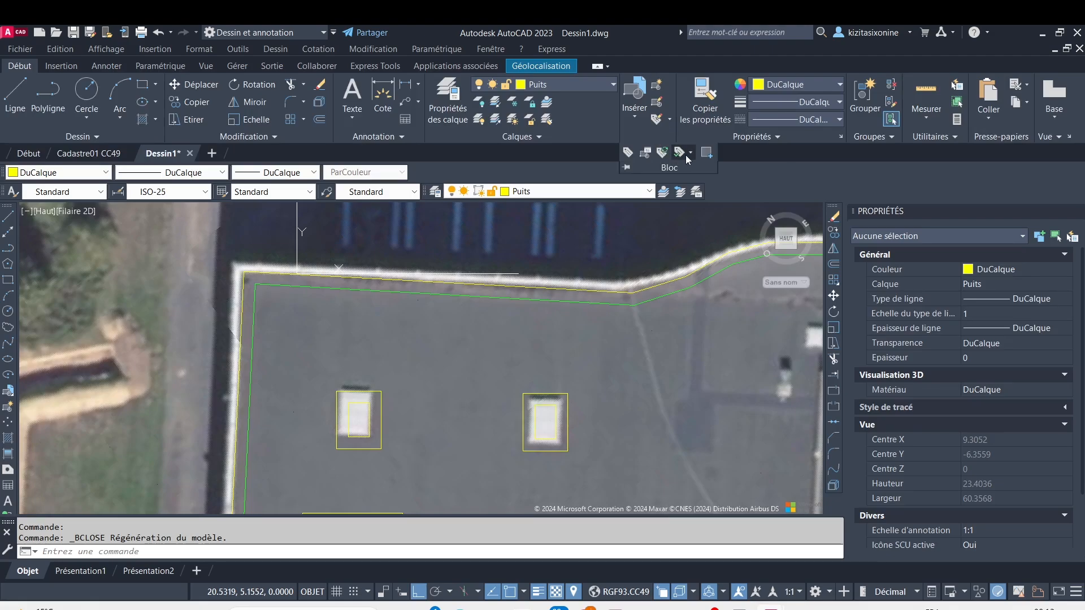
left_click(647, 156)
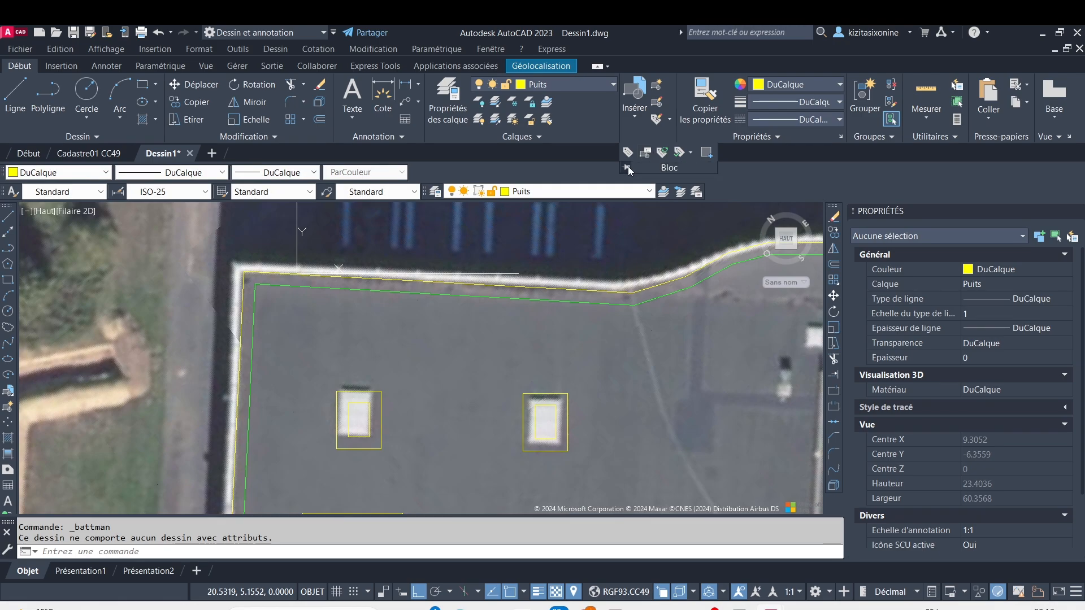
left_click(663, 154)
left_click(685, 153)
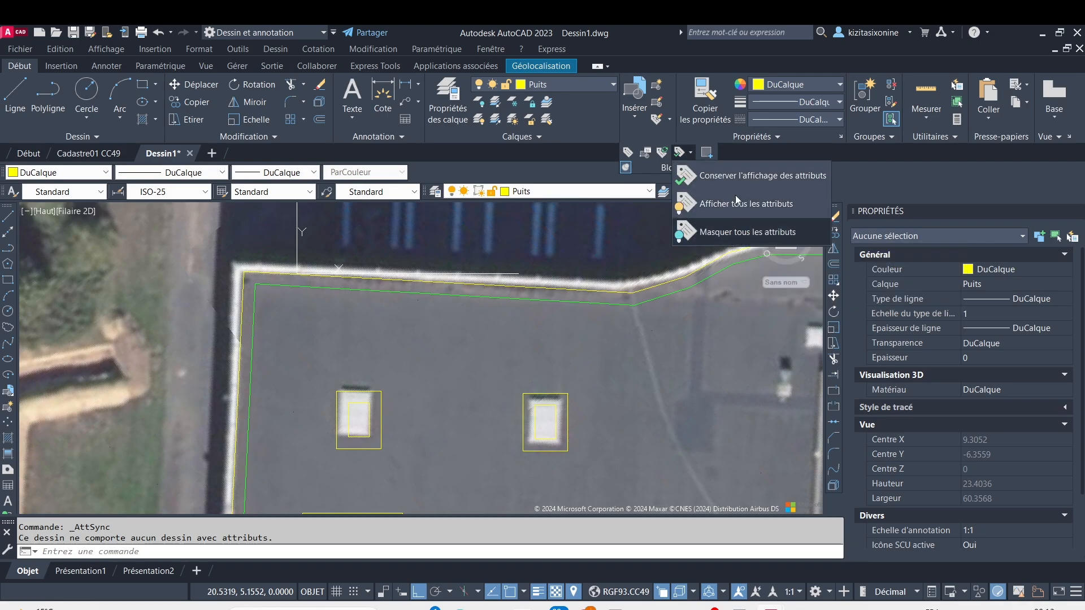
left_click(705, 154)
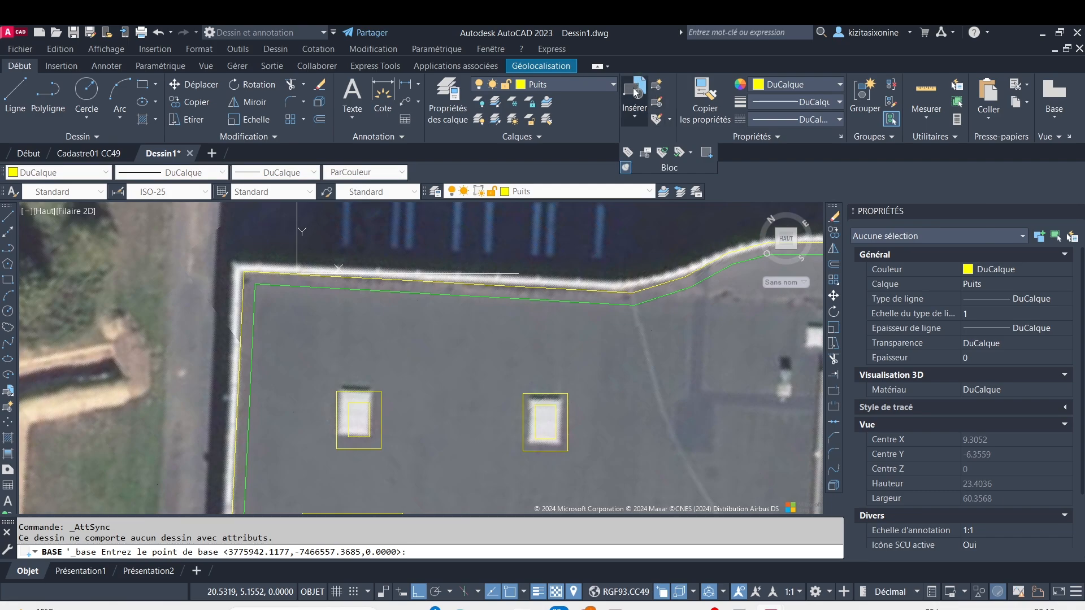
Step: Insert the Panneaux T block at 0° rotation with its upper-left corner on the green outline's west edge, just below the northwest corner
left_click(635, 109)
left_click(660, 148)
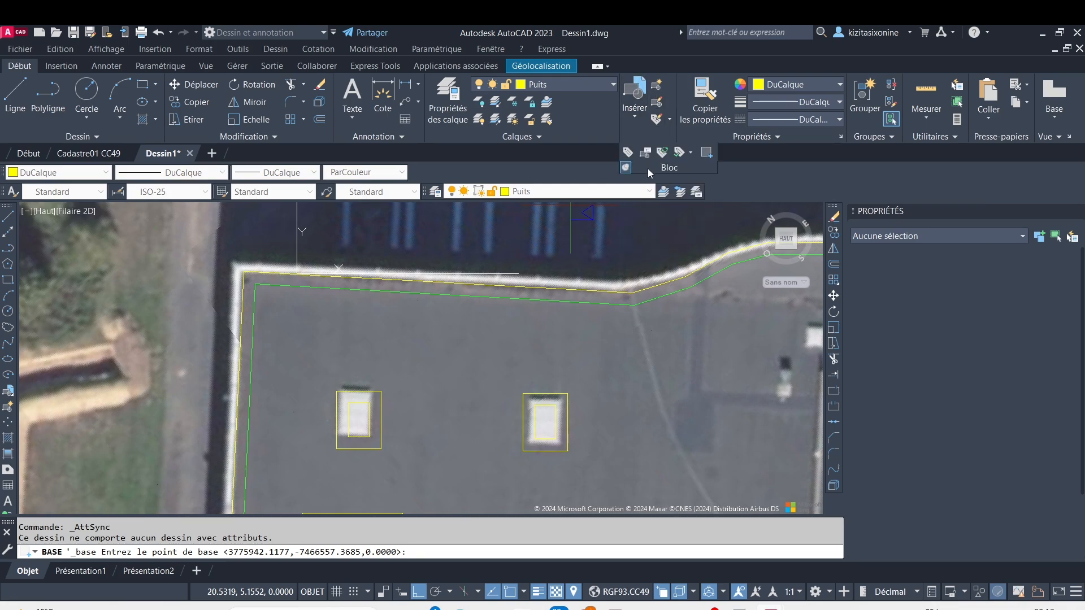
scroll(254, 286, "up", 4)
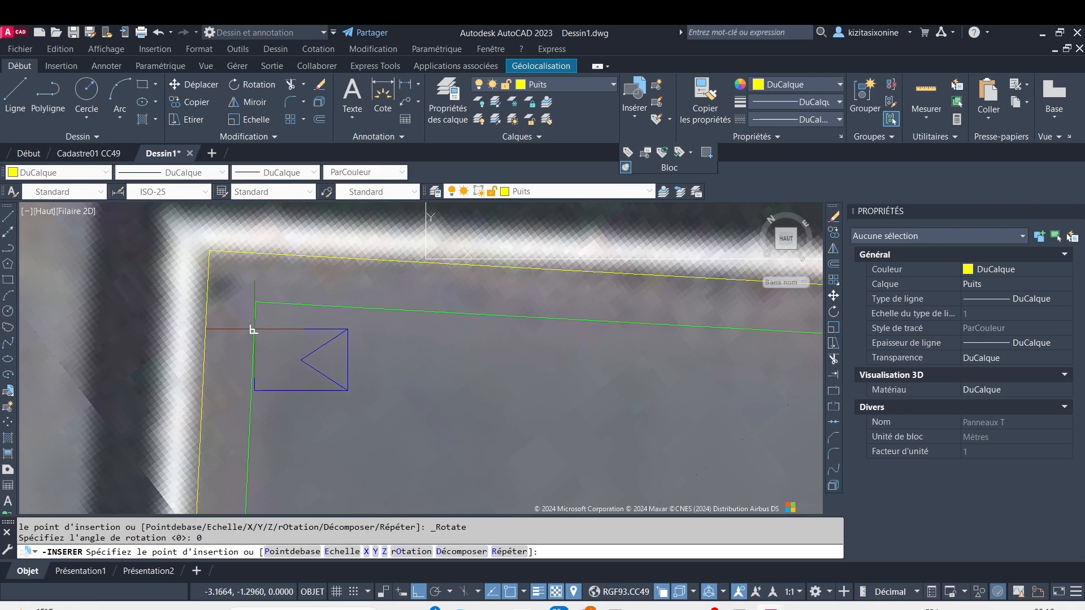
scroll(257, 321, "down", 5)
left_click(259, 341)
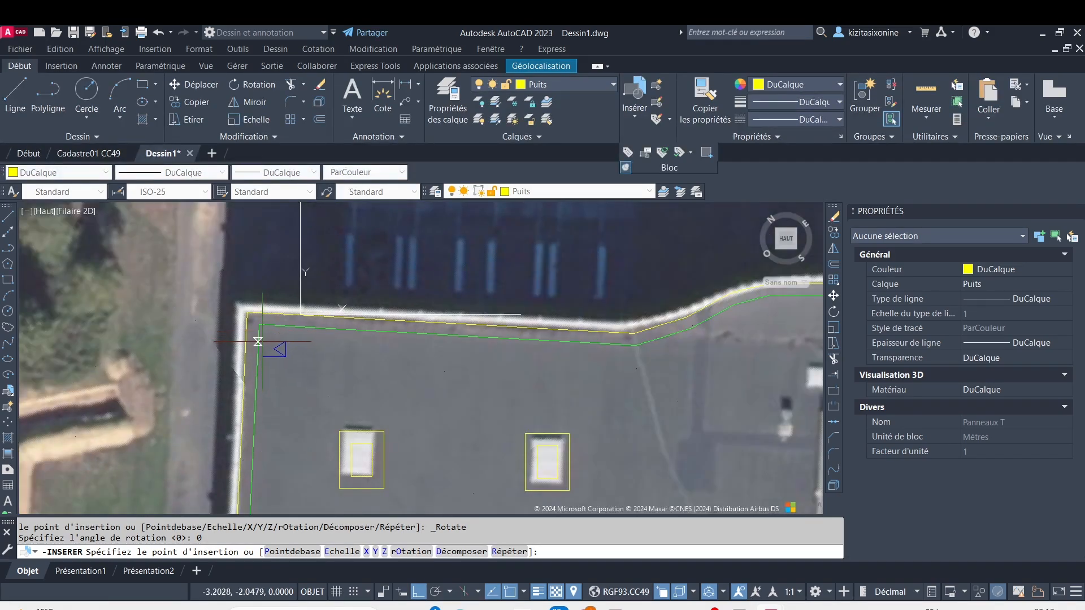
scroll(300, 350, "up", 6)
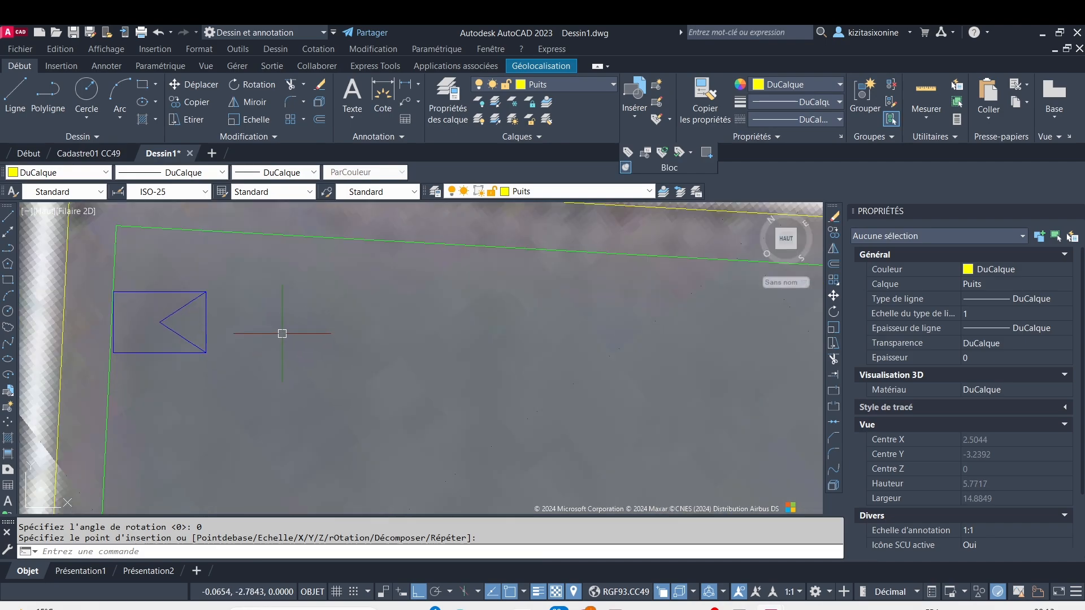
left_click(206, 297)
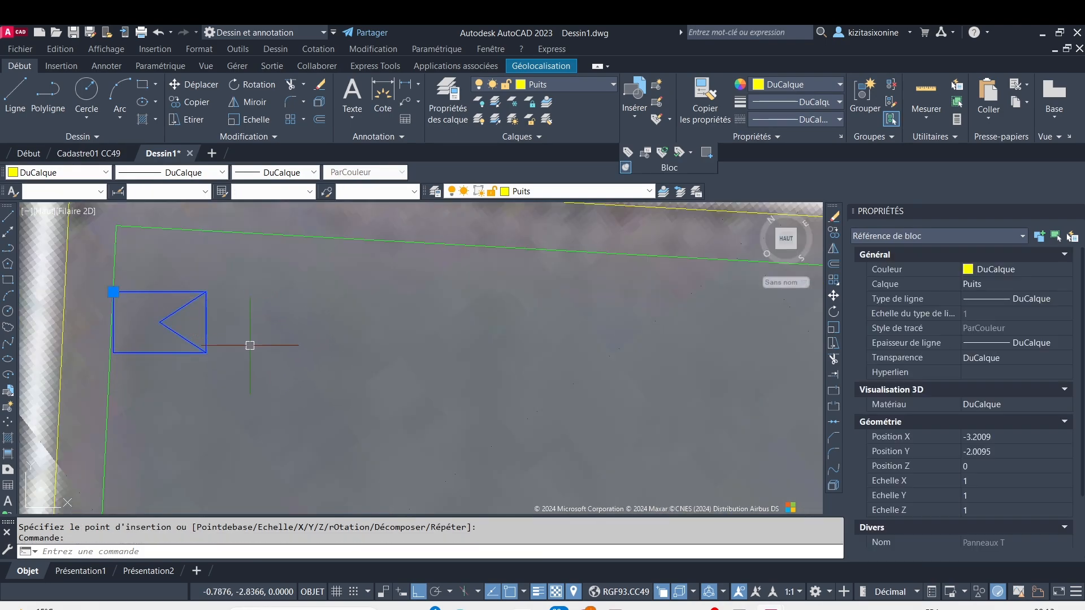
scroll(278, 350, "down", 6)
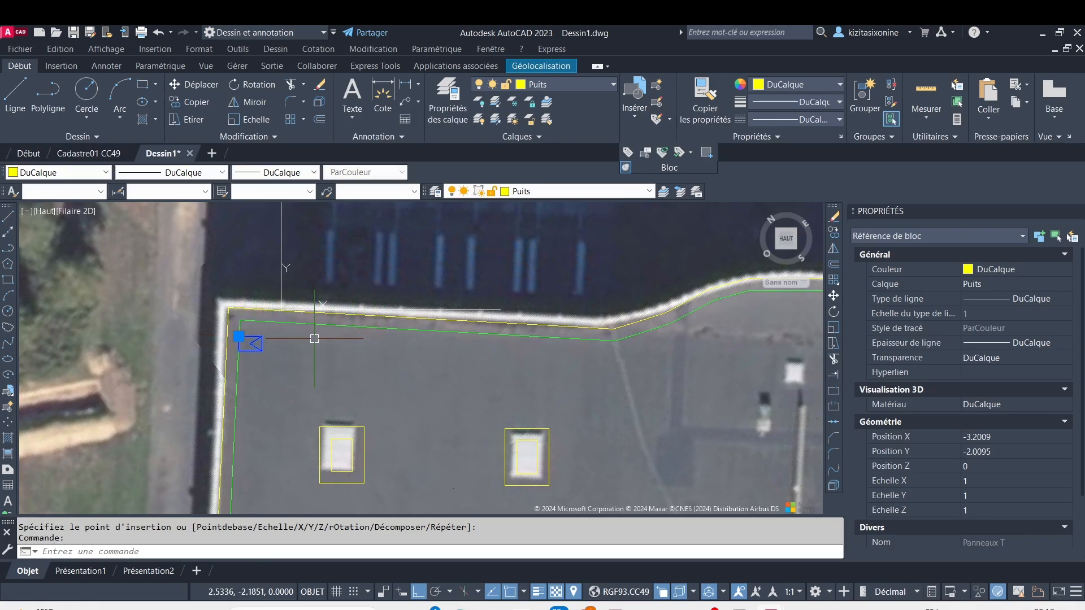
scroll(272, 345, "up", 4)
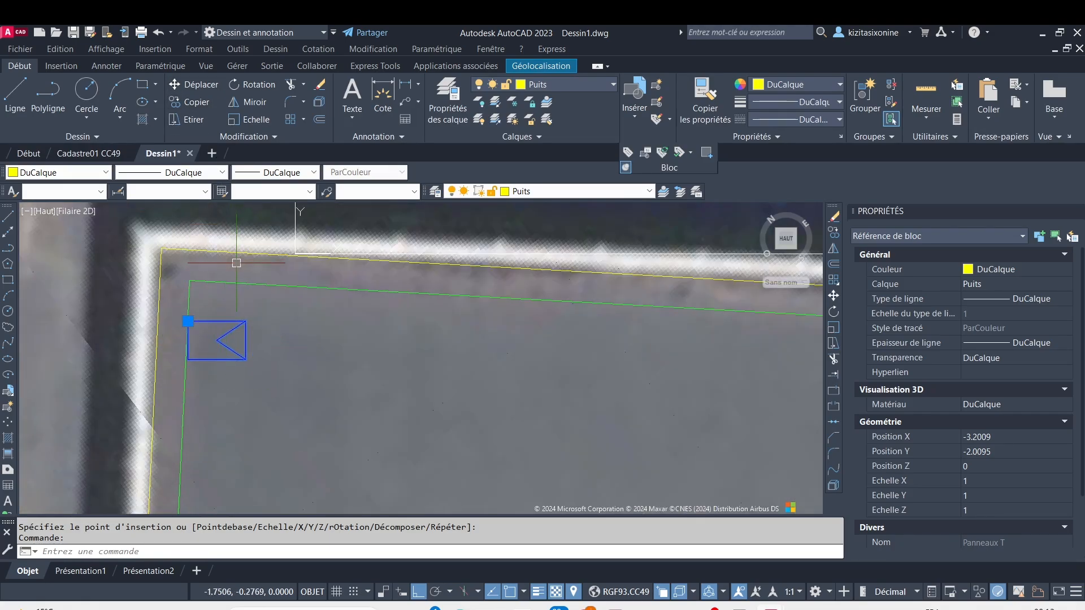
scroll(257, 310, "down", 4)
scroll(257, 311, "up", 7)
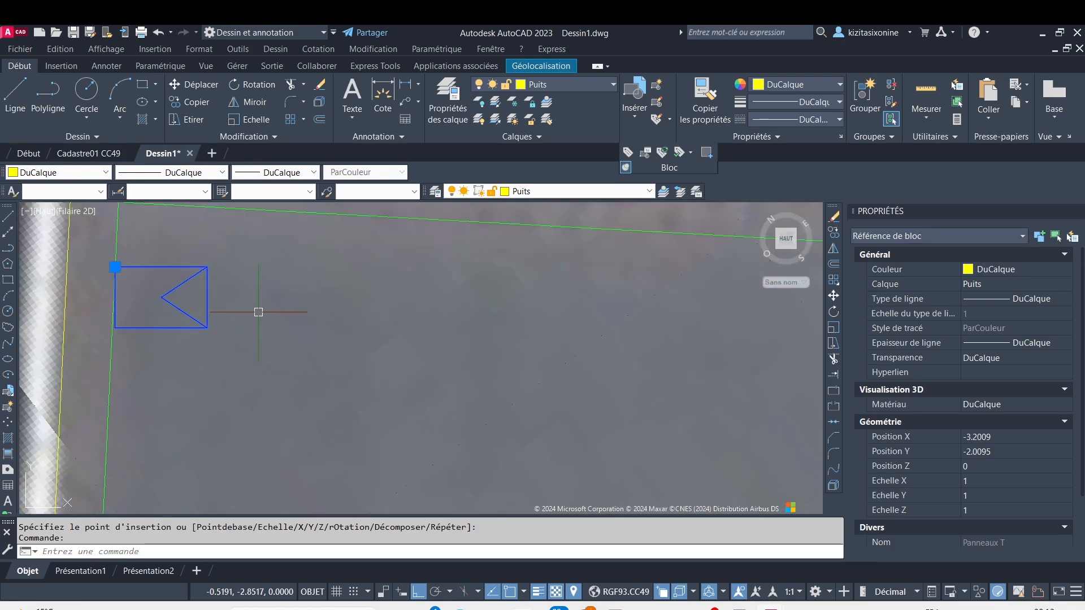
scroll(260, 312, "down", 7)
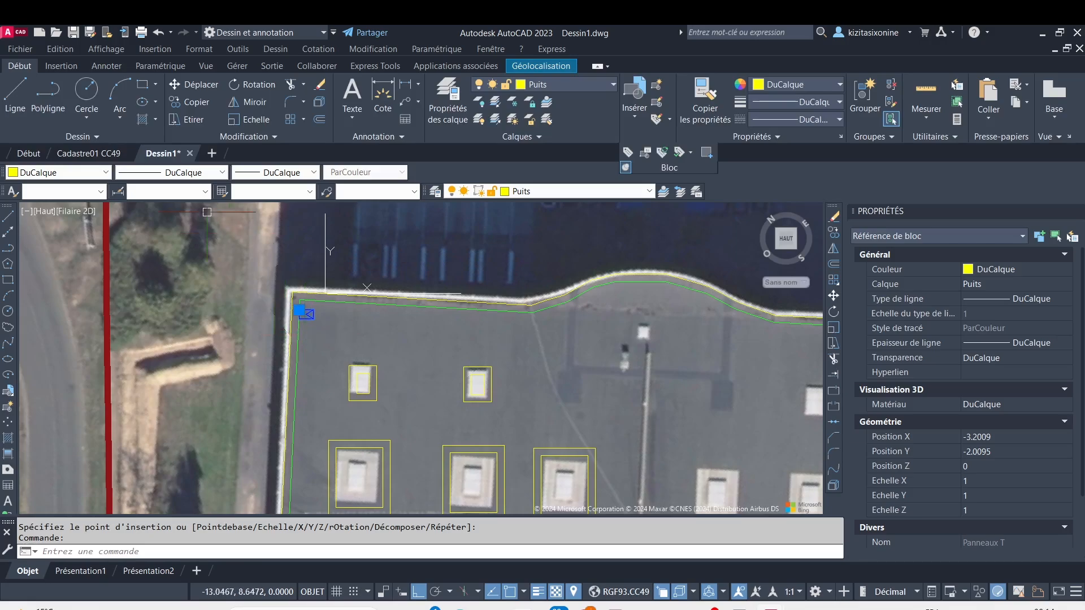
left_click(192, 103)
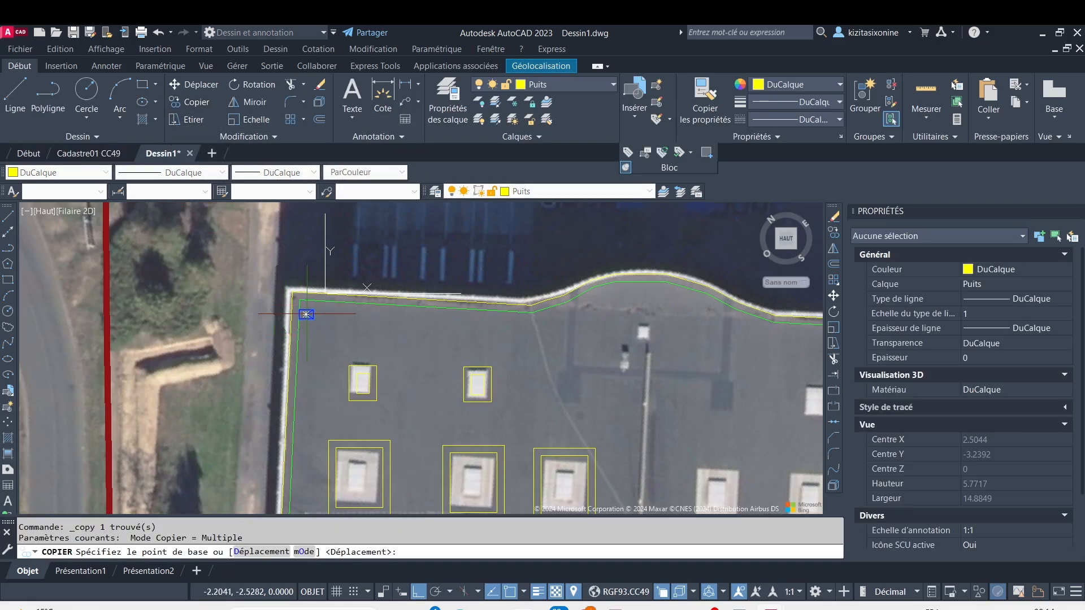
scroll(300, 309, "up", 5)
scroll(274, 289, "up", 4)
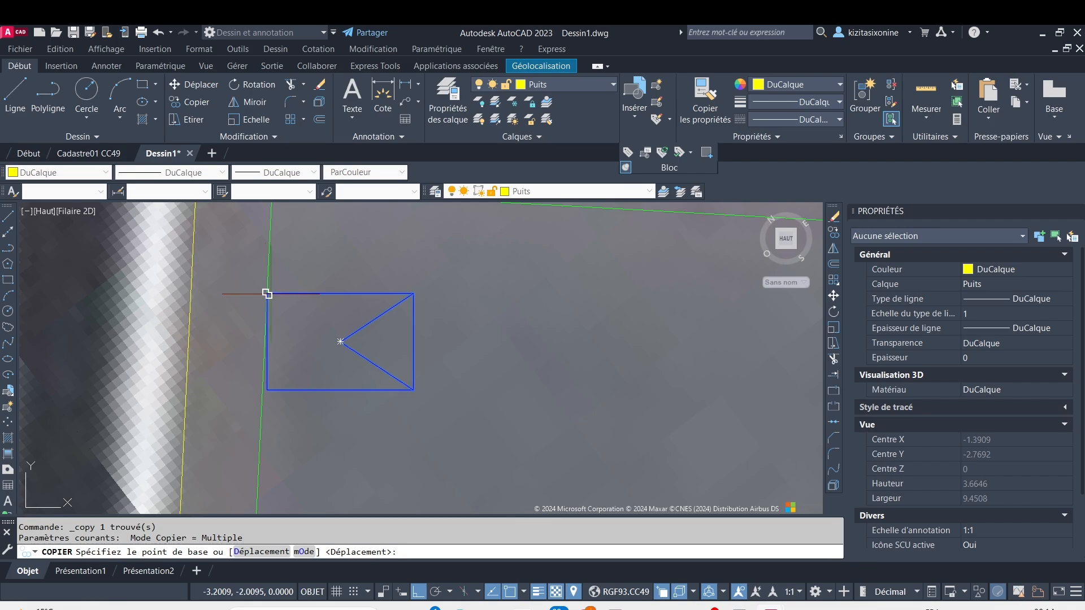
left_click(266, 294)
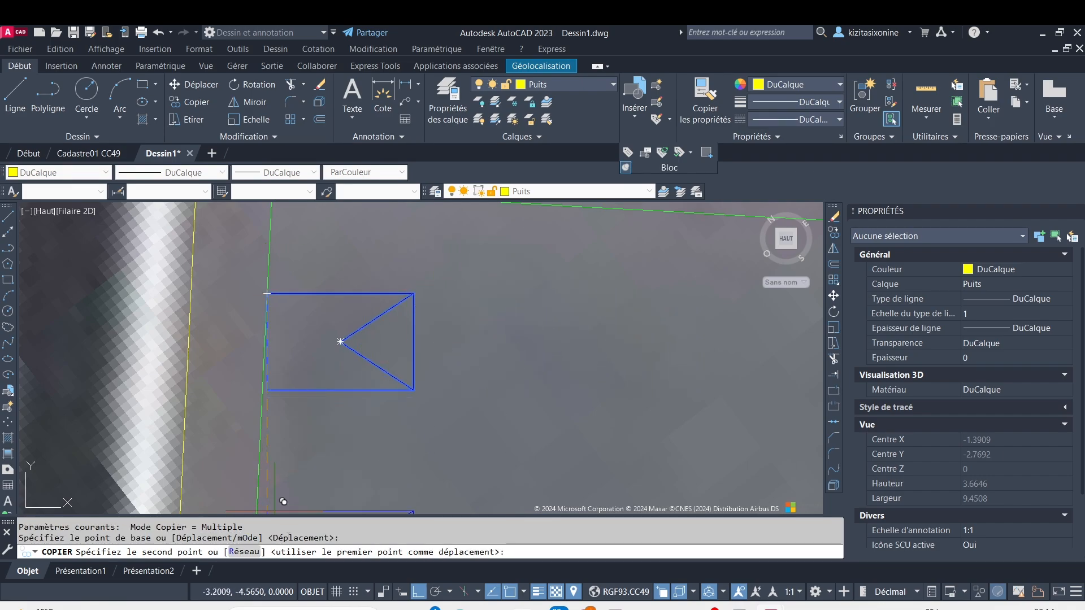
left_click(245, 552)
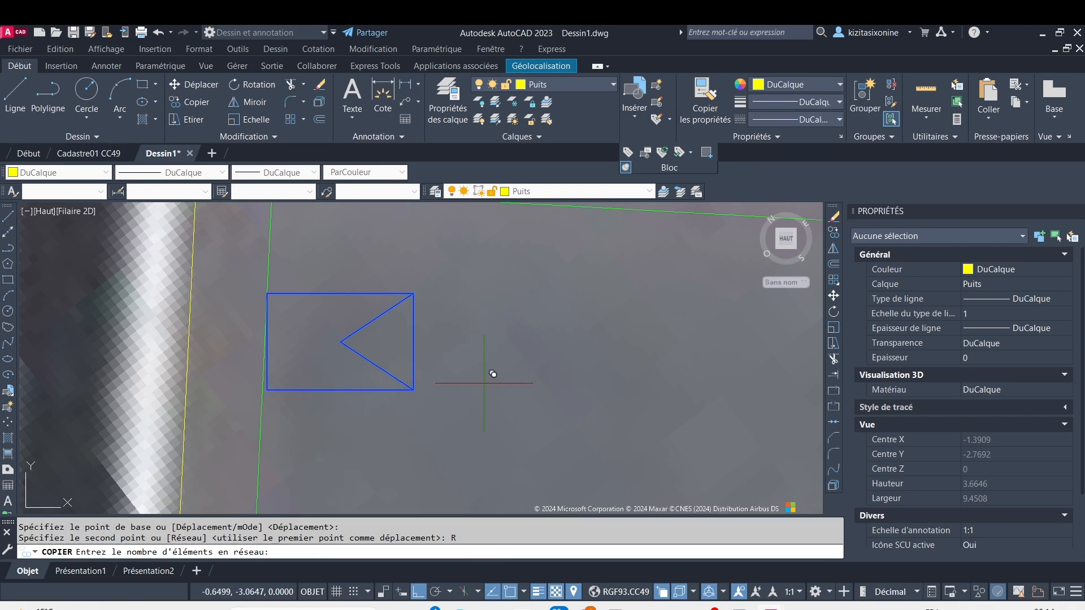
scroll(488, 378, "down", 5)
scroll(533, 345, "down", 4)
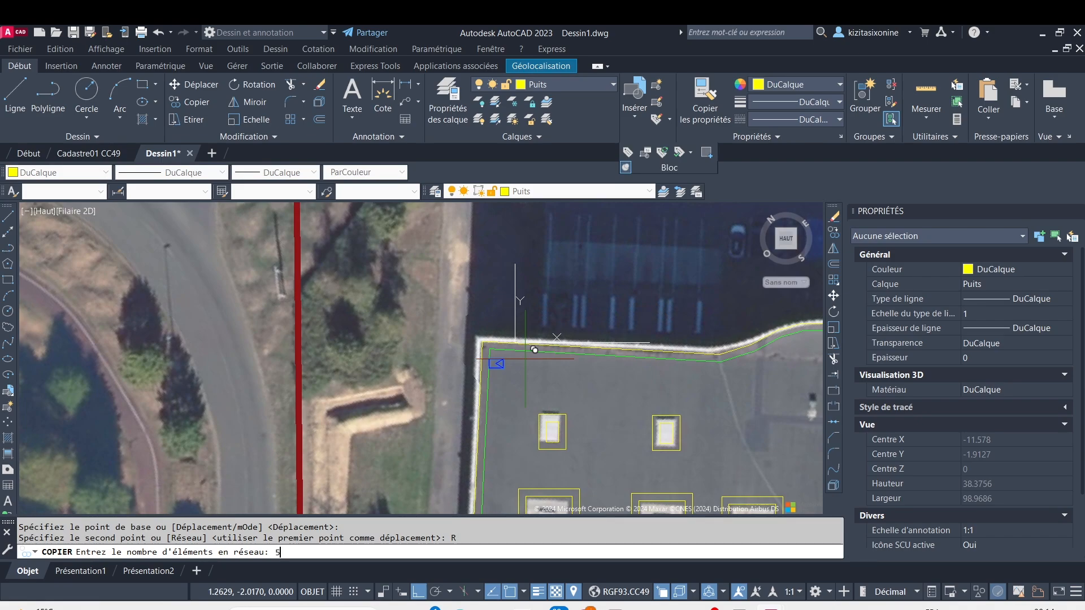
key("Return")
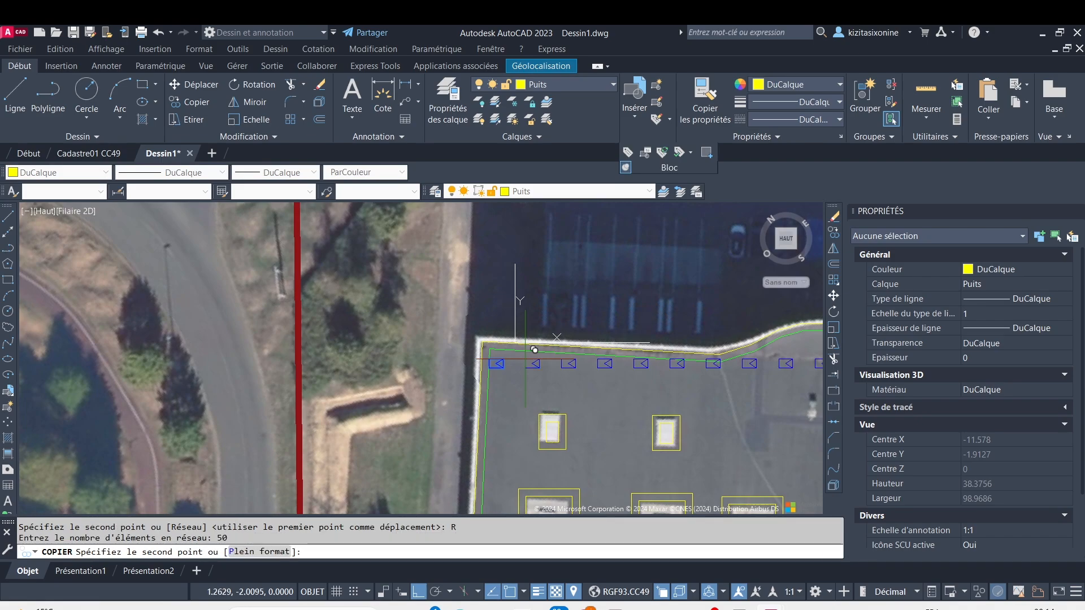
middle_click_drag(534, 349, 147, 324)
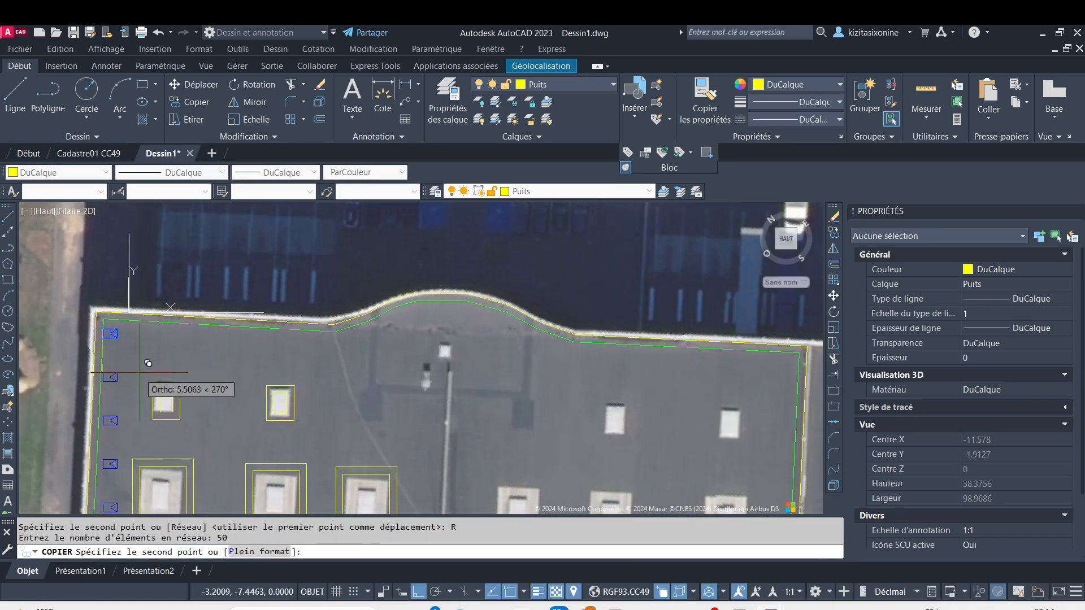
scroll(148, 363, "down", 3)
scroll(162, 344, "down", 2)
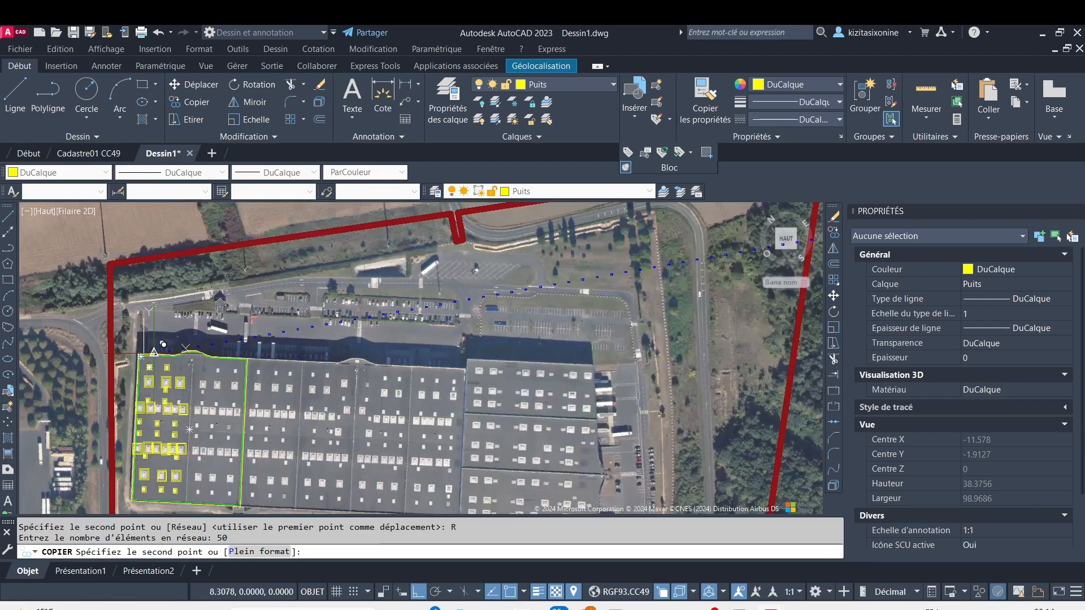
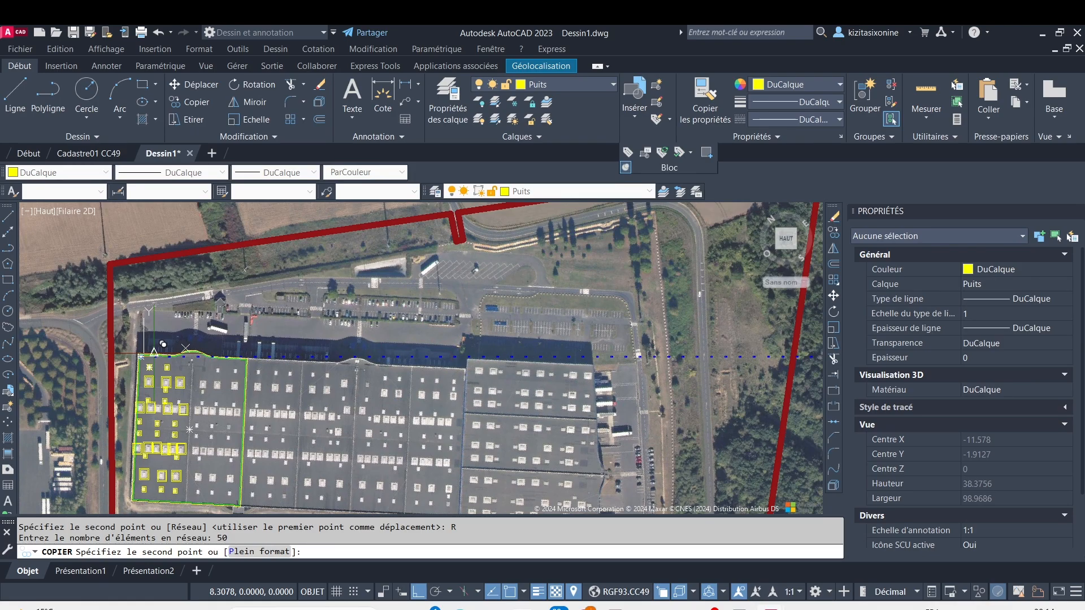
scroll(153, 353, "up", 4)
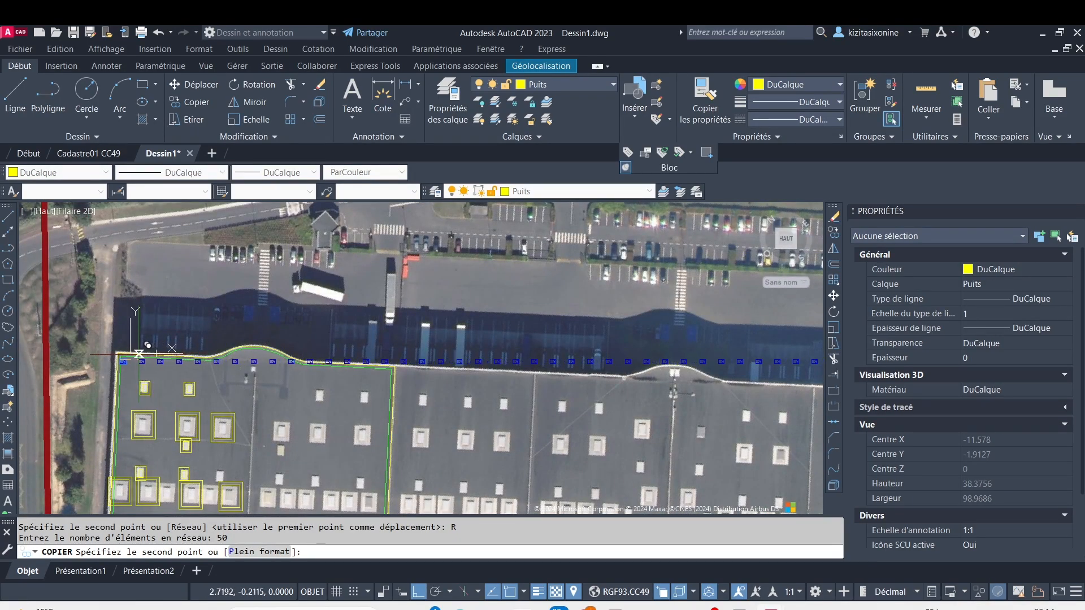
scroll(130, 354, "up", 4)
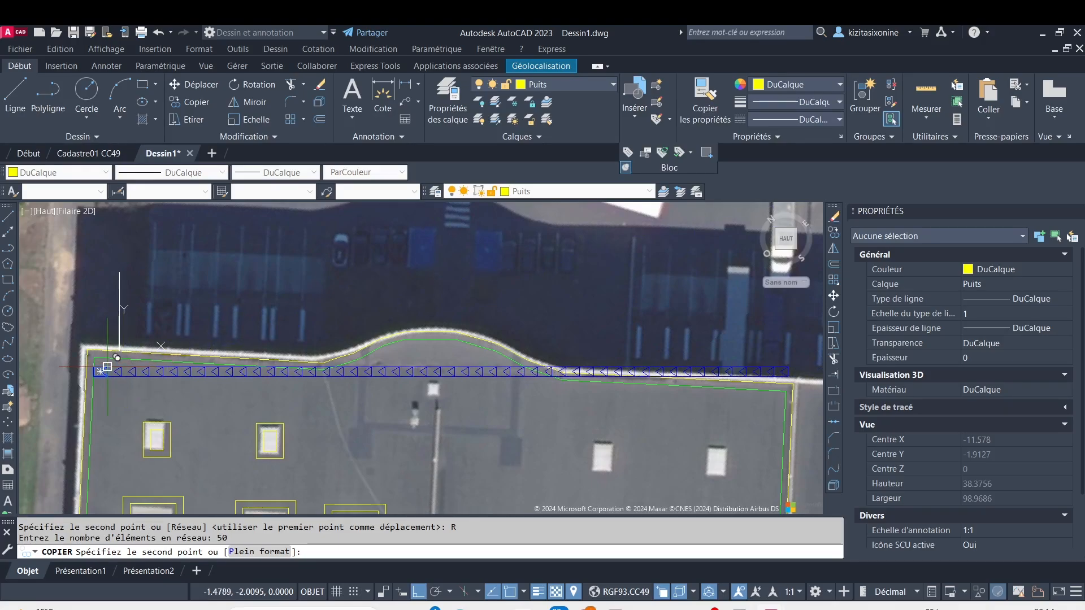
key("Escape")
key("Escape")
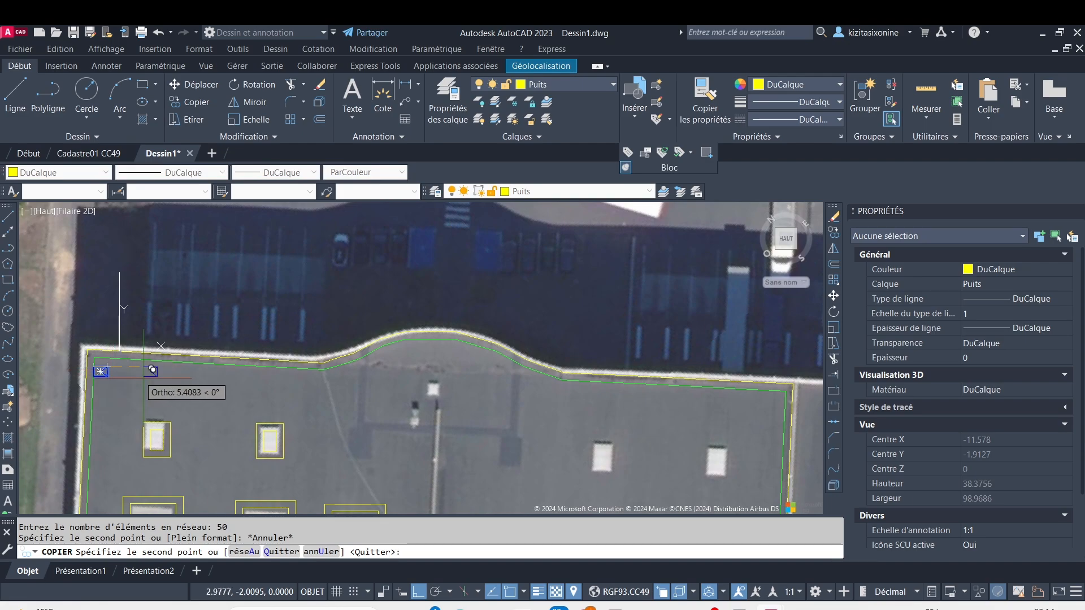
Step: Copy the northwest corner solar panel block eastward from its upper-left corner as a linear array of 20 items spaced 1.922 apart
scroll(147, 375, "up", 6)
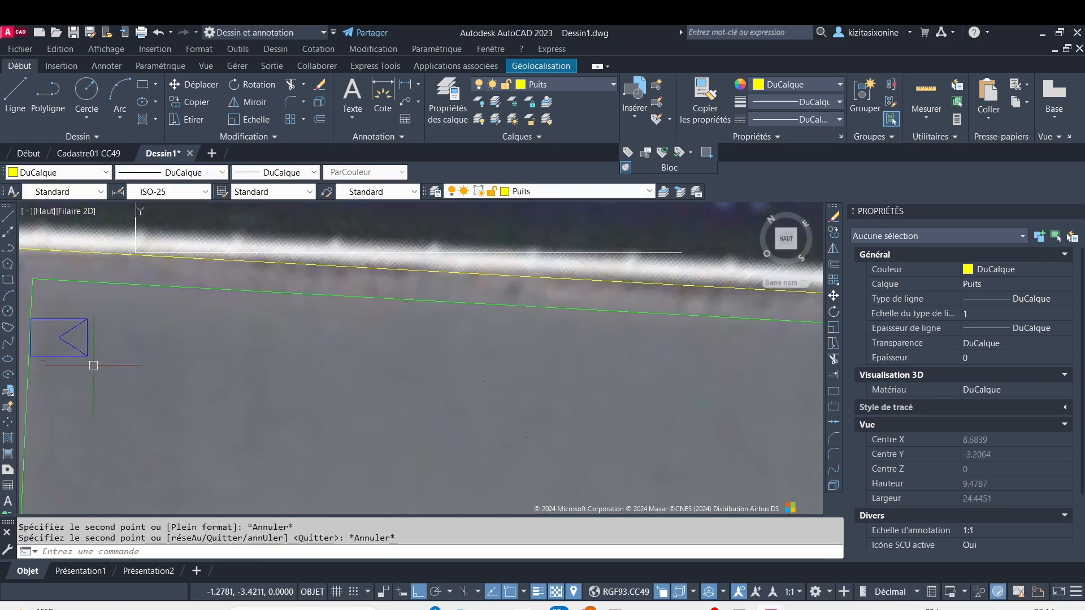
left_click(119, 333)
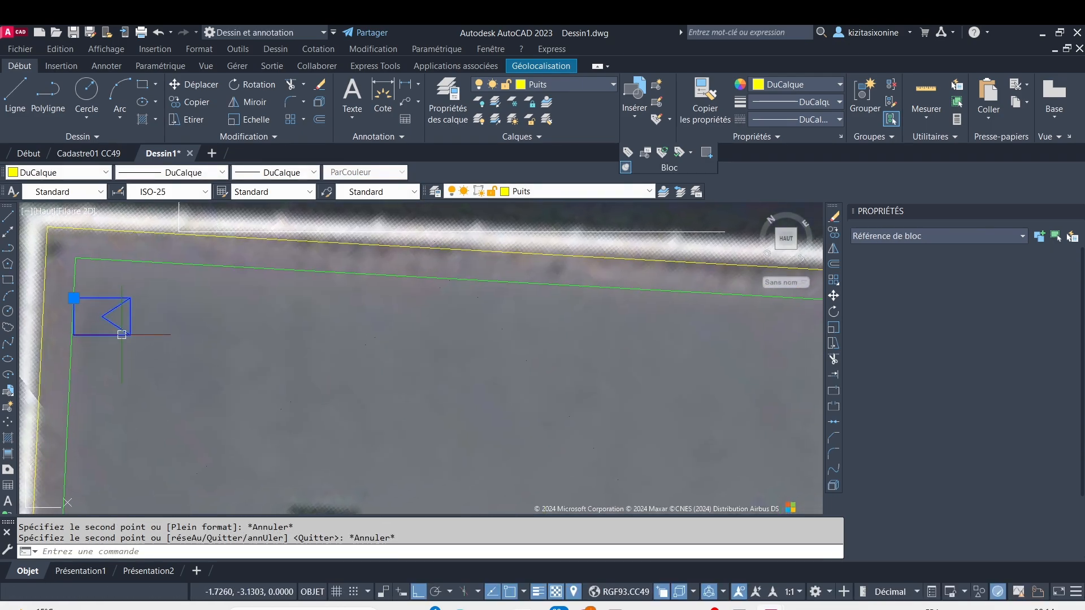
left_click(194, 102)
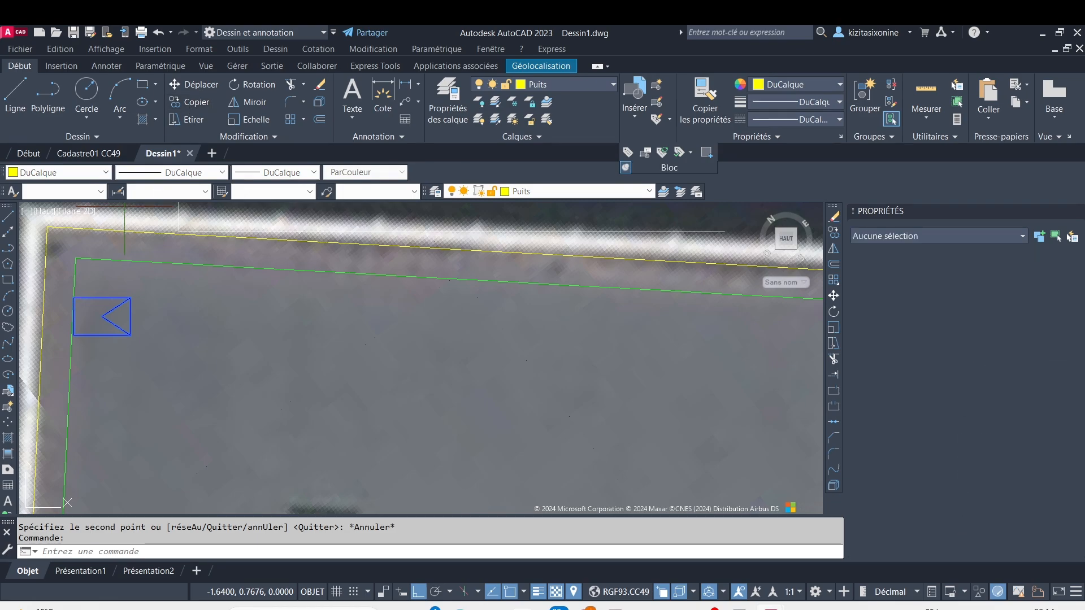
left_click(74, 298)
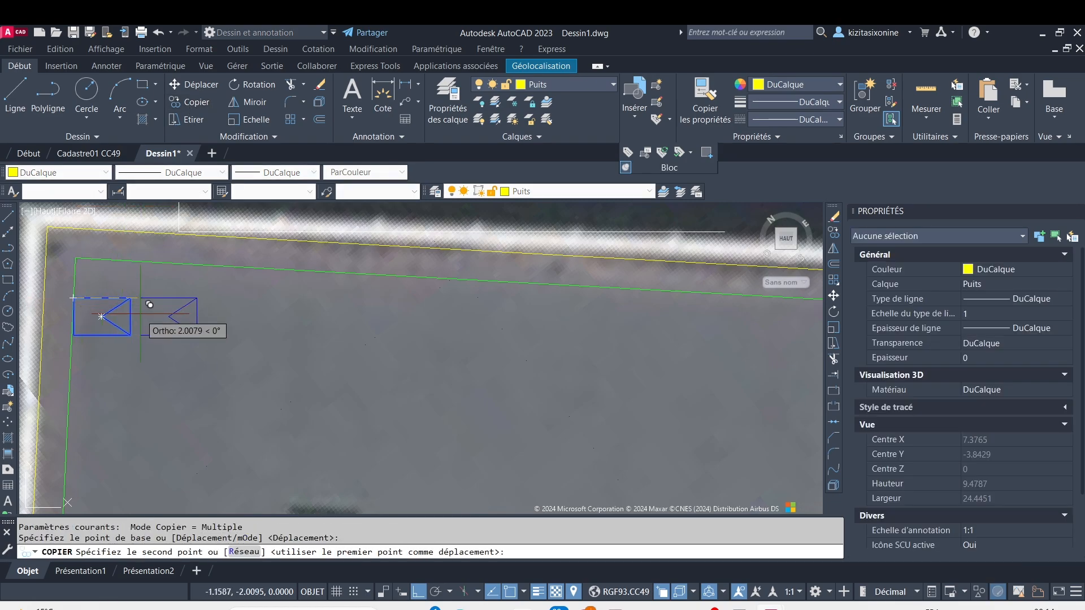
type("R")
key("Return")
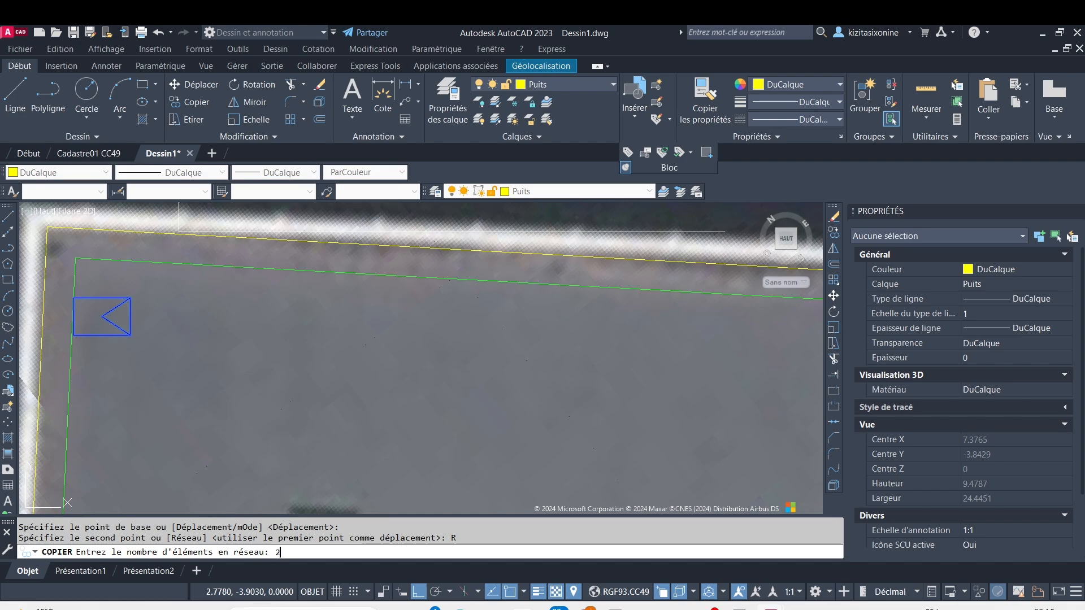
type("20")
key("Return")
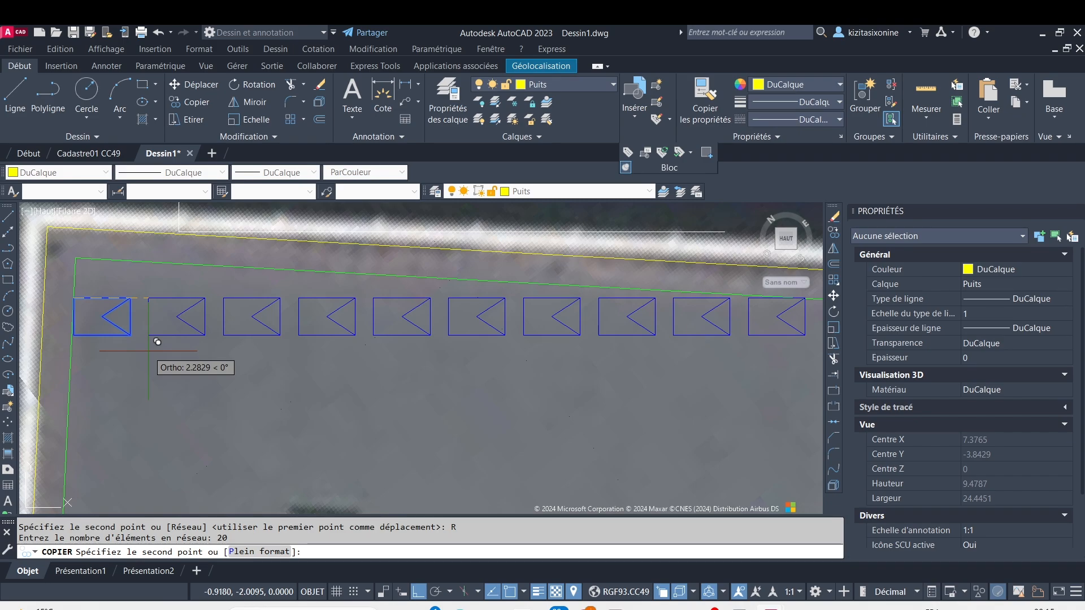
type("1")
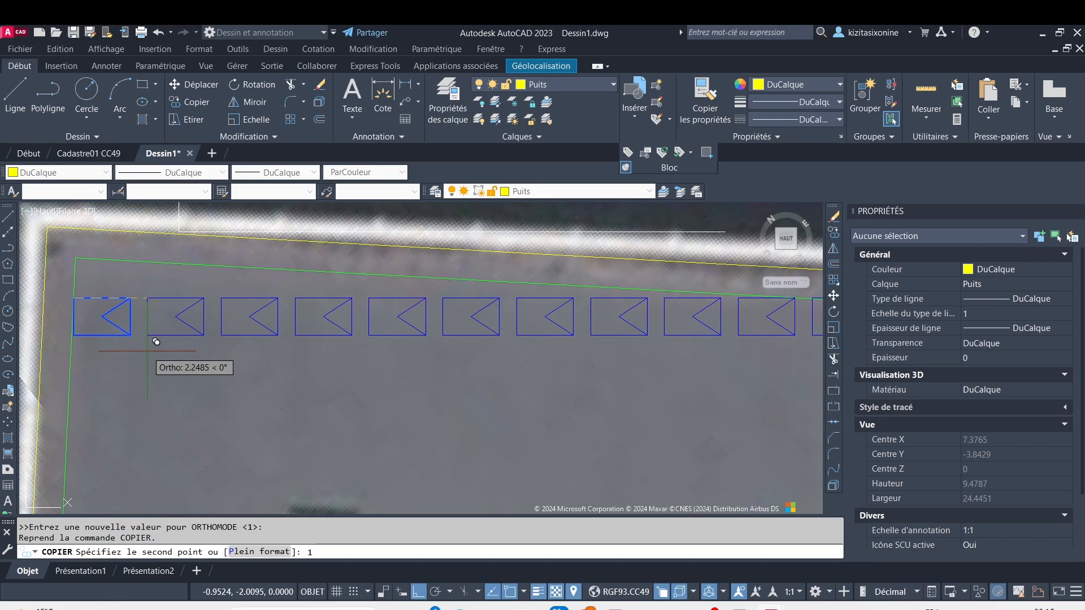
type(".")
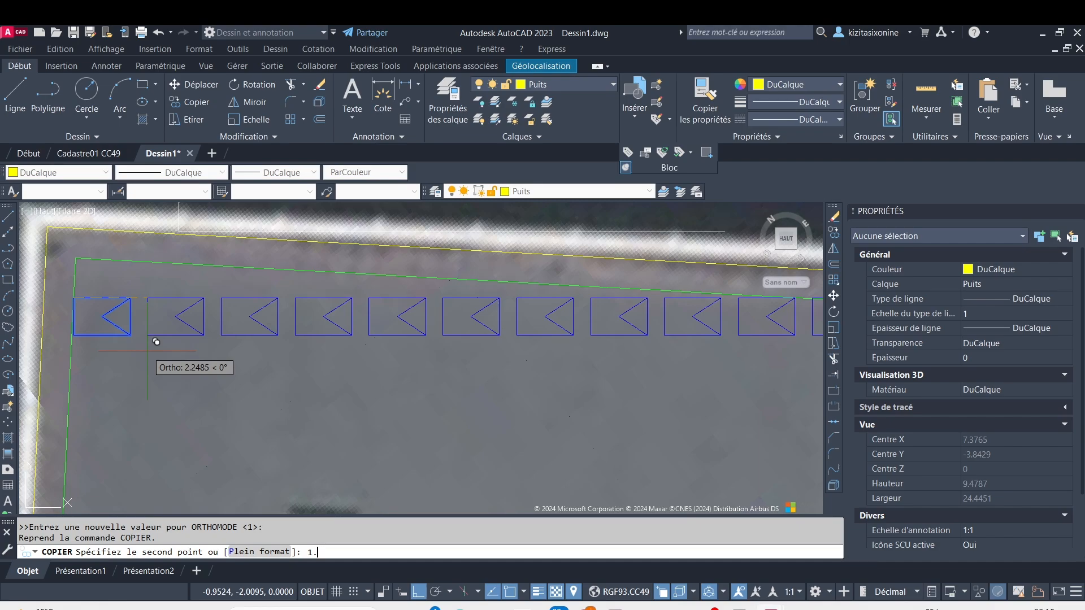
type("922")
key("Return")
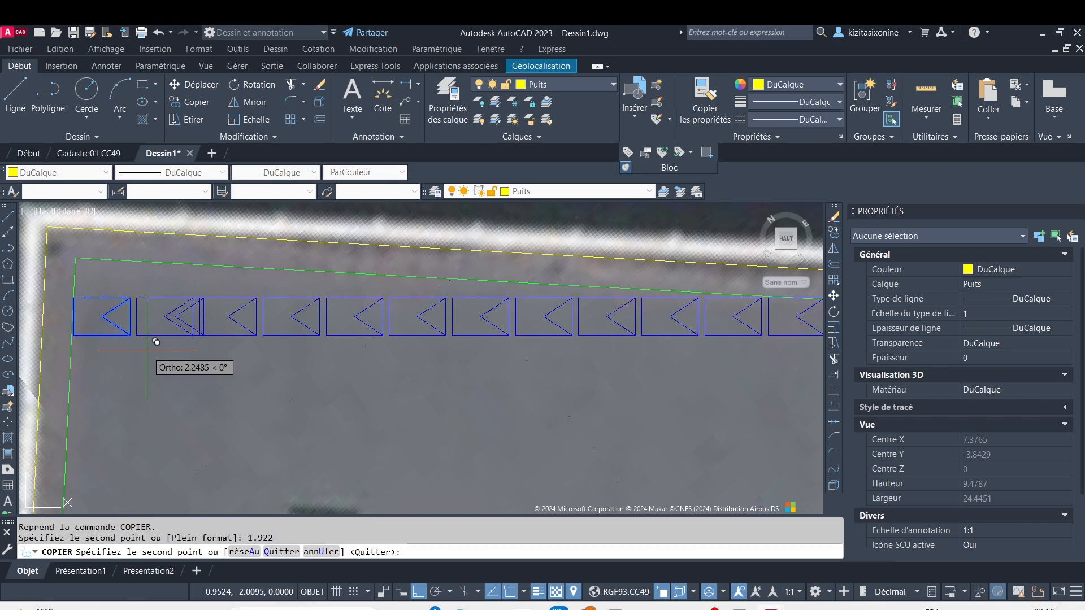
key("Escape")
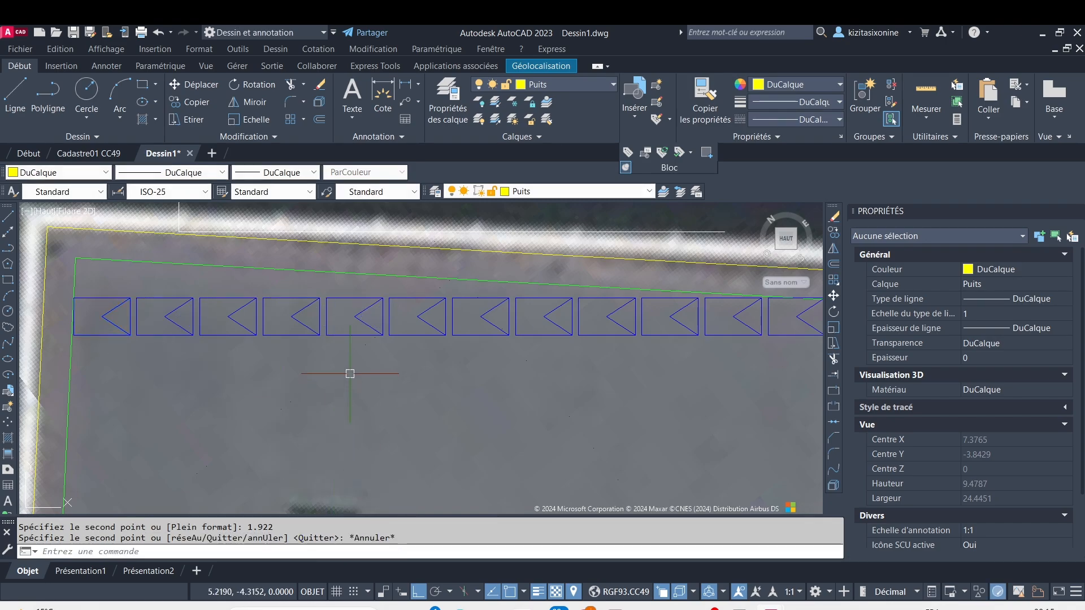
Step: Add a linear dimension to the gap between the third and fourth visible neighbouring panels, placing it above the row near the roof edge
scroll(350, 371, "up", 2)
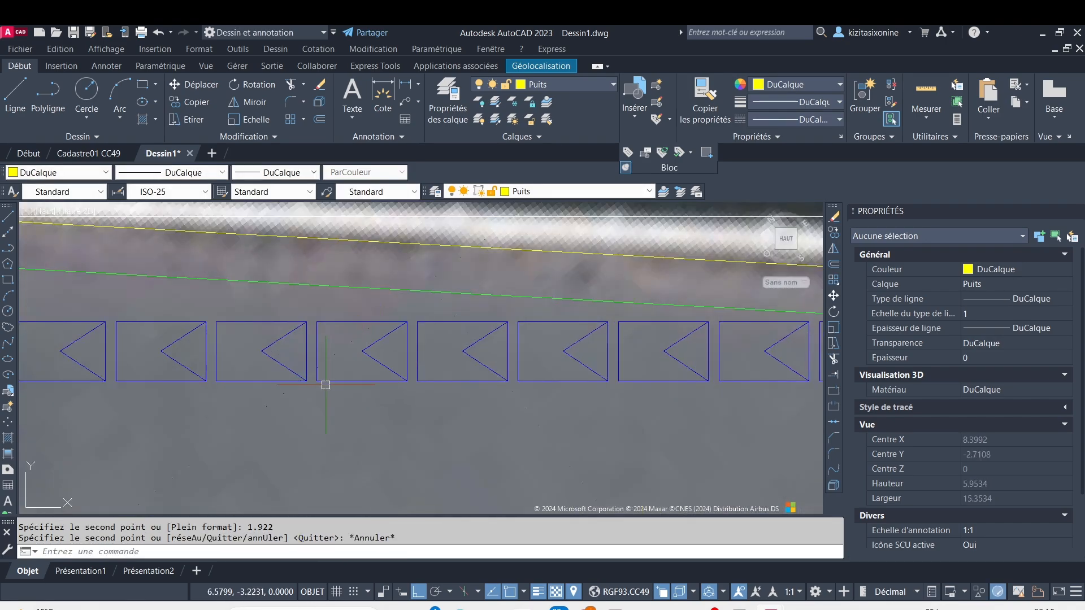
left_click(406, 86)
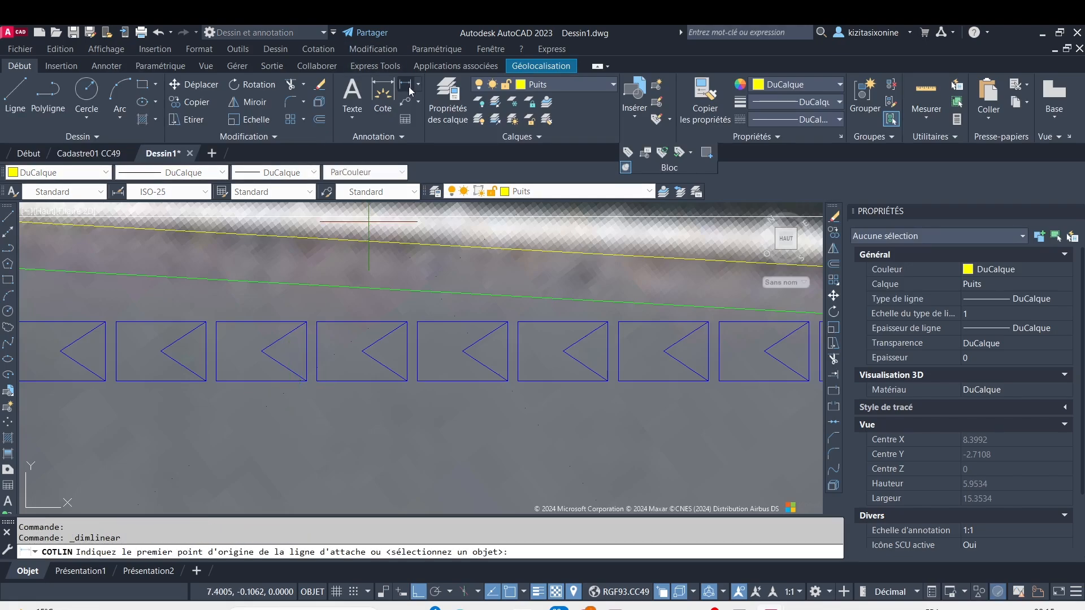
left_click(306, 380)
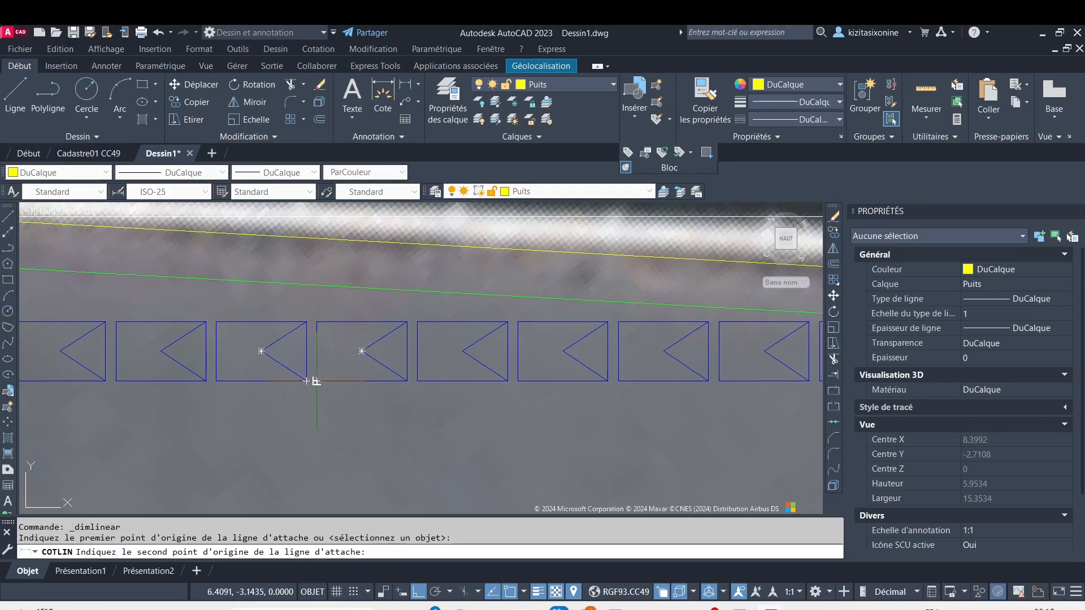
left_click(317, 380)
scroll(322, 392, "down", 3)
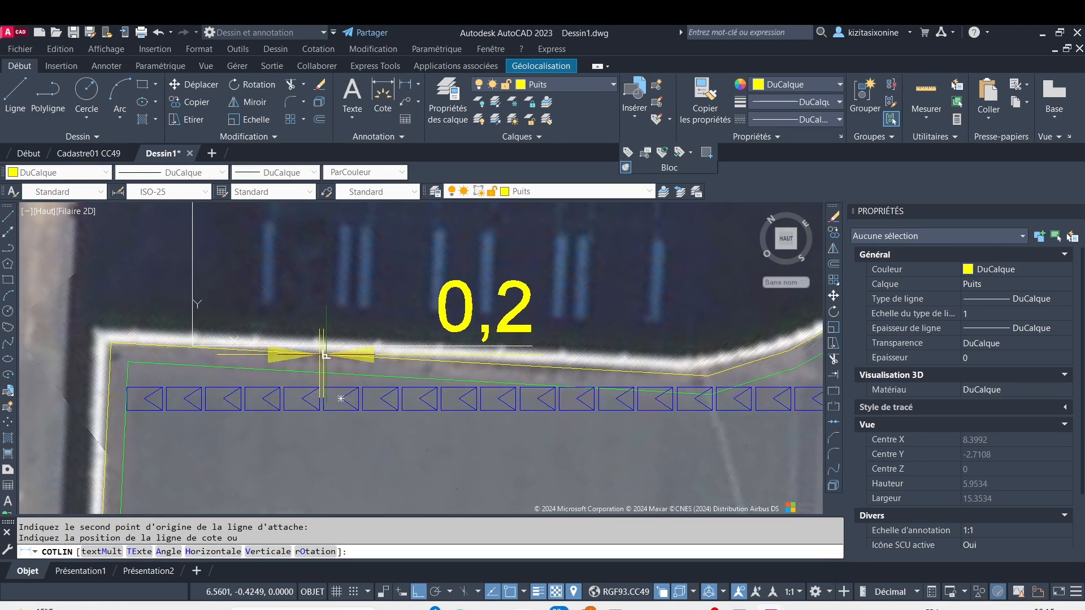
left_click(326, 355)
Step: Copy the 20-panel row with its dimension southward from the first panel's upper-right corner as a linear array of 4 items spaced 1.334 apart
scroll(365, 469, "down", 4)
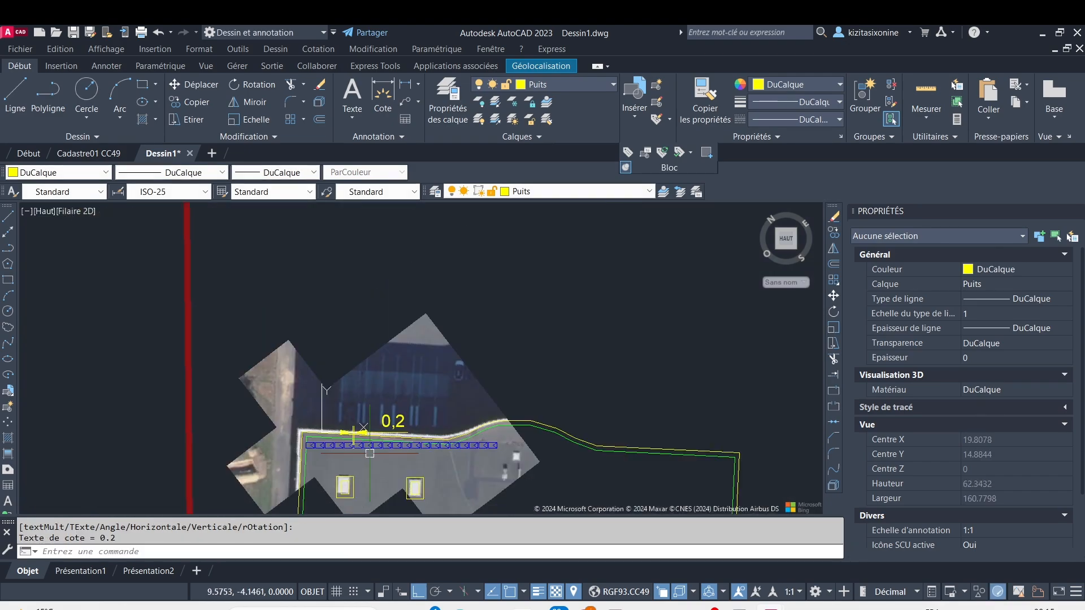
scroll(449, 438, "up", 2)
middle_click_drag(625, 480, 665, 341)
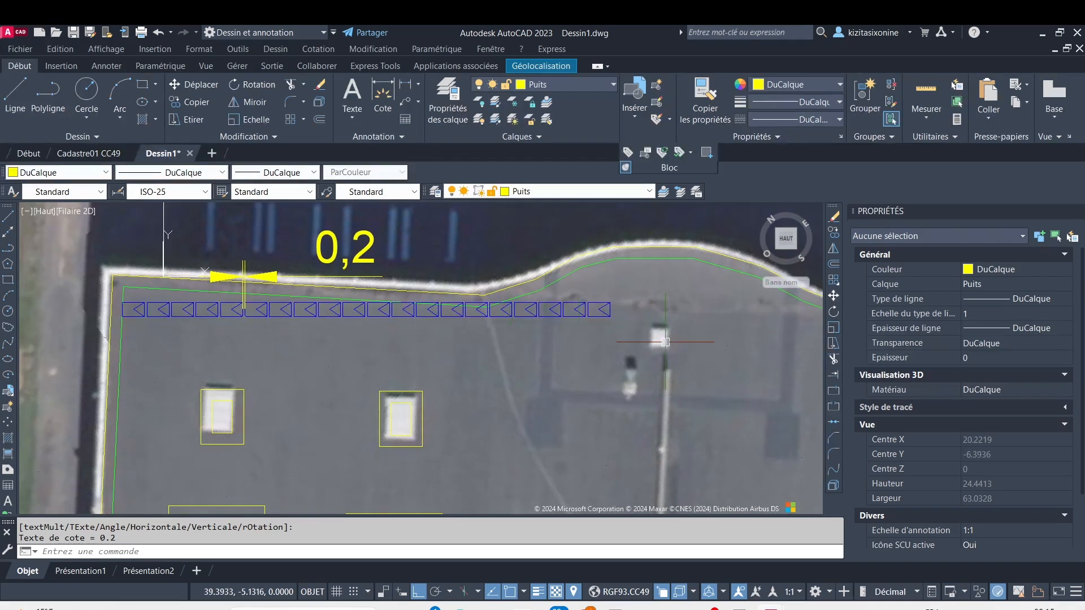
left_click(602, 340)
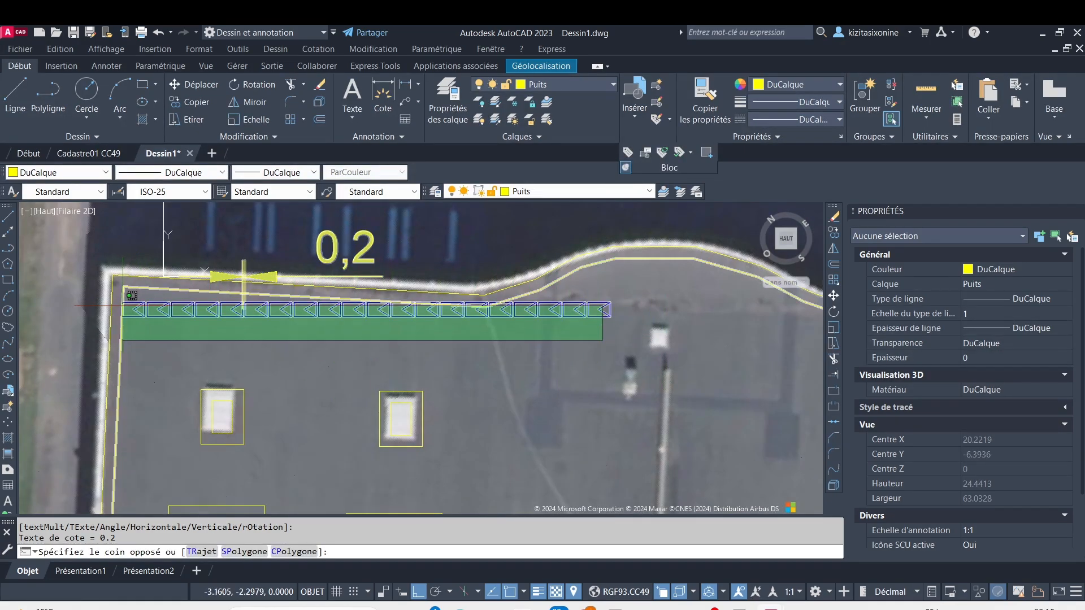
left_click(133, 312)
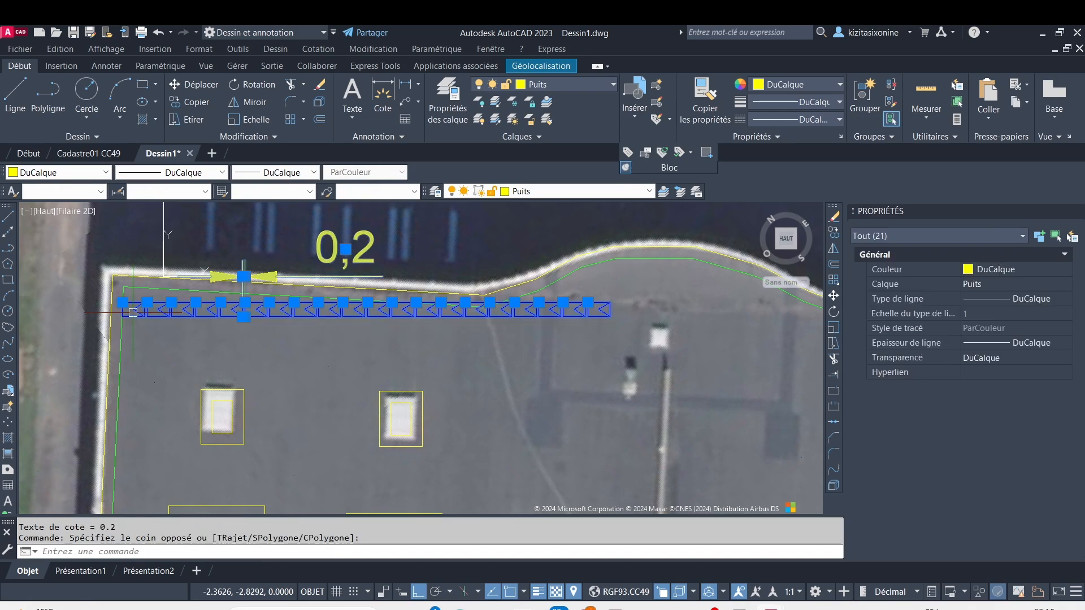
left_click(192, 103)
scroll(141, 305, "up", 2)
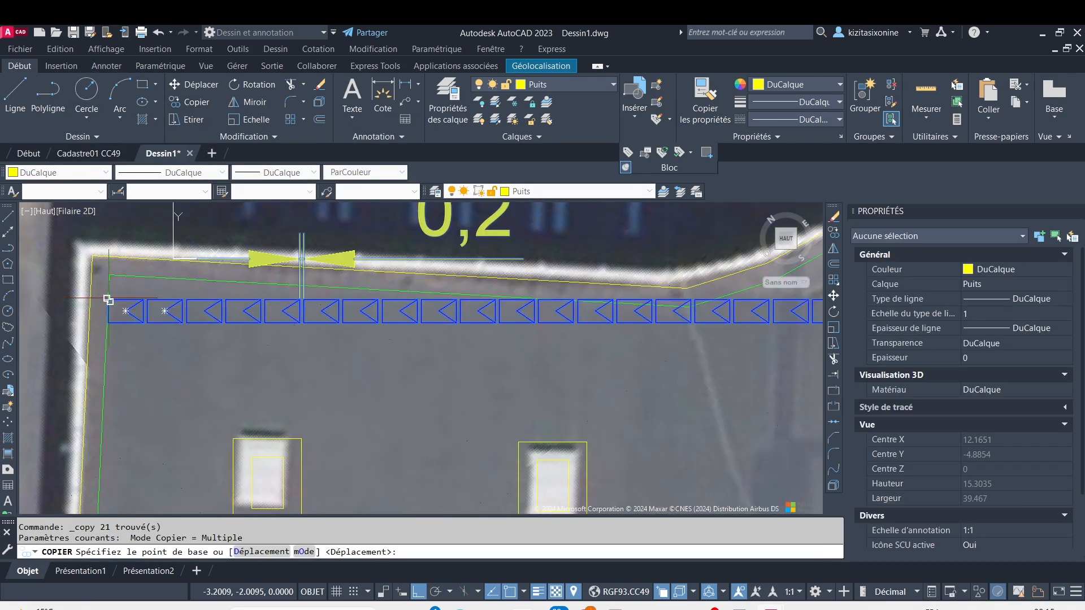
scroll(107, 294, "up", 5)
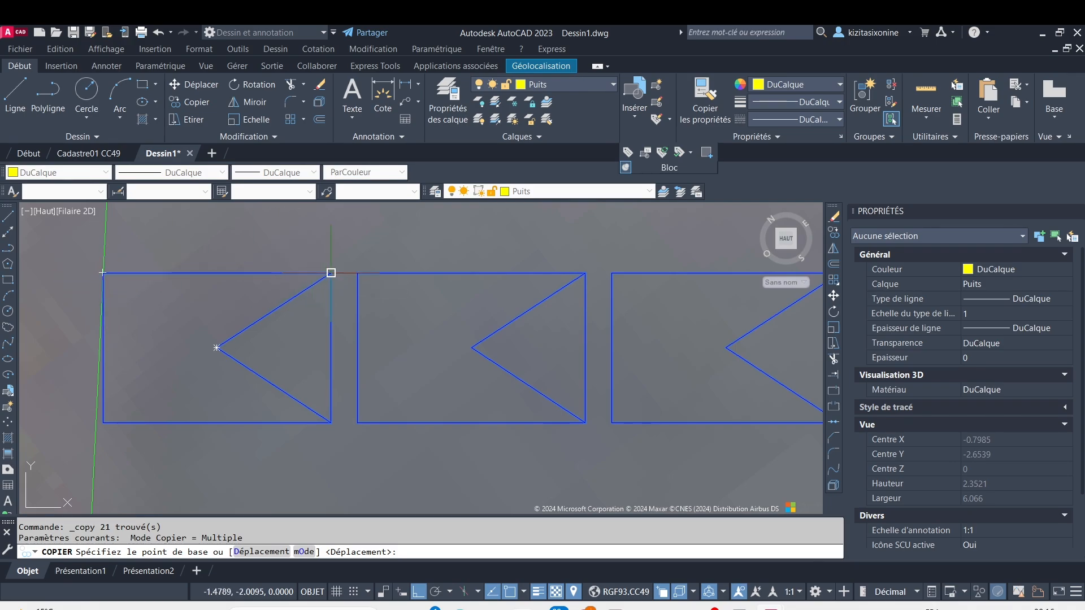
left_click(331, 273)
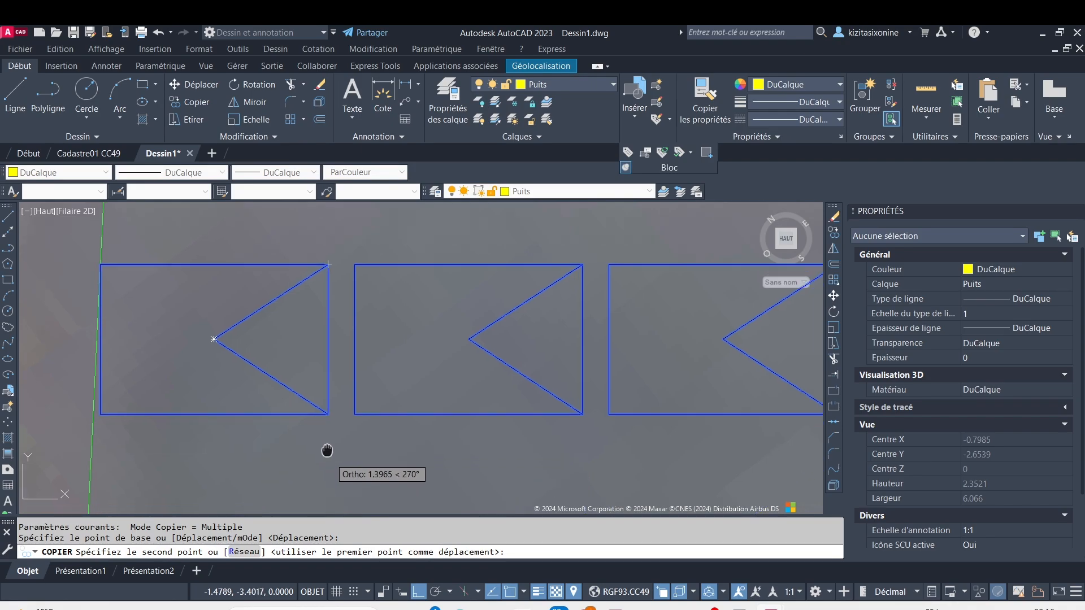
scroll(335, 294, "down", 5)
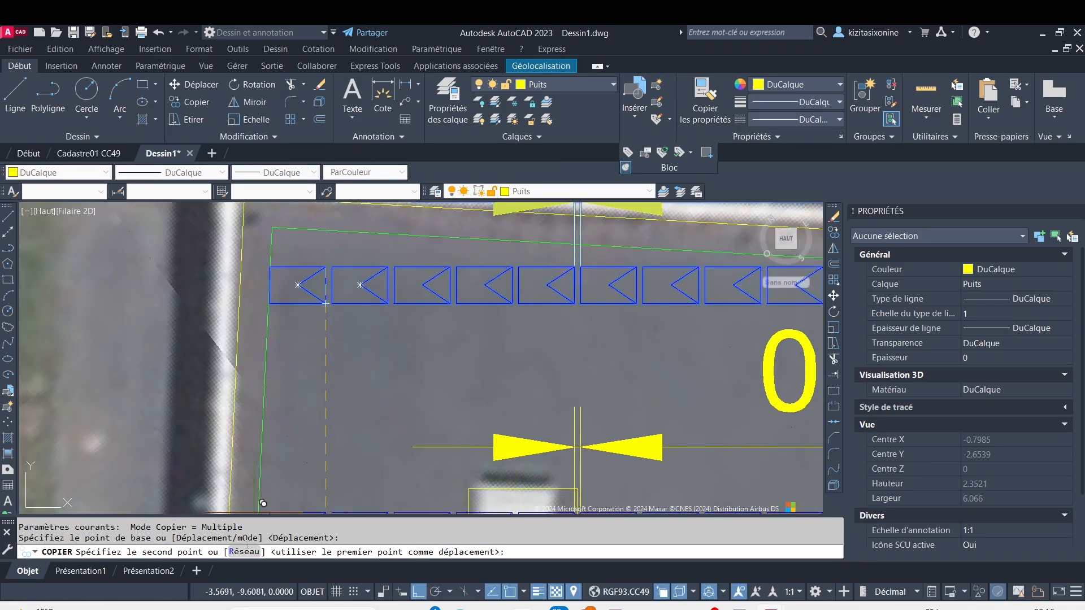
left_click(248, 551)
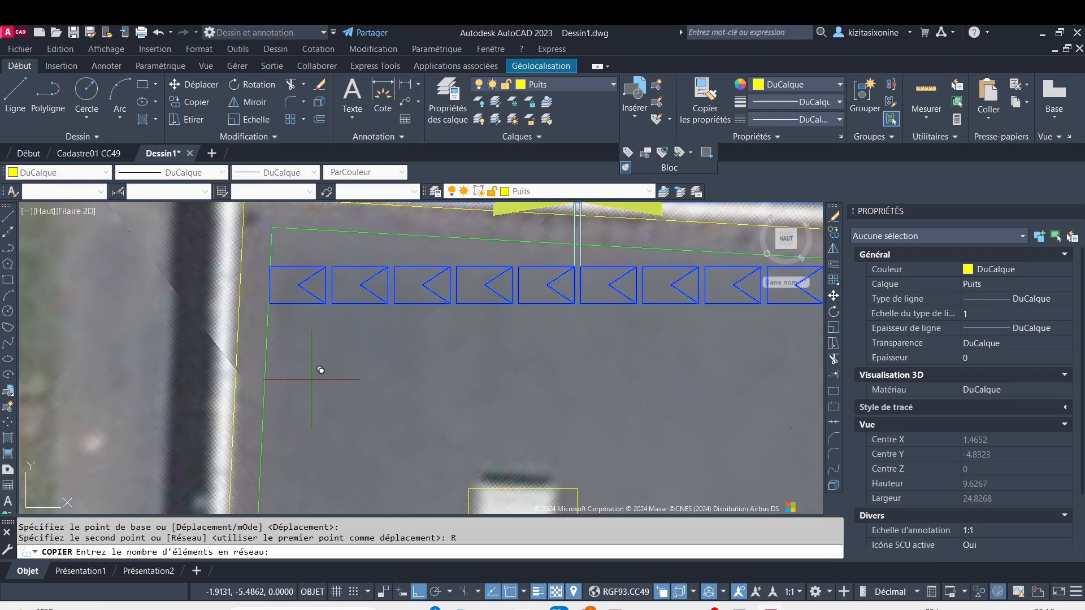
type("4")
key("Return")
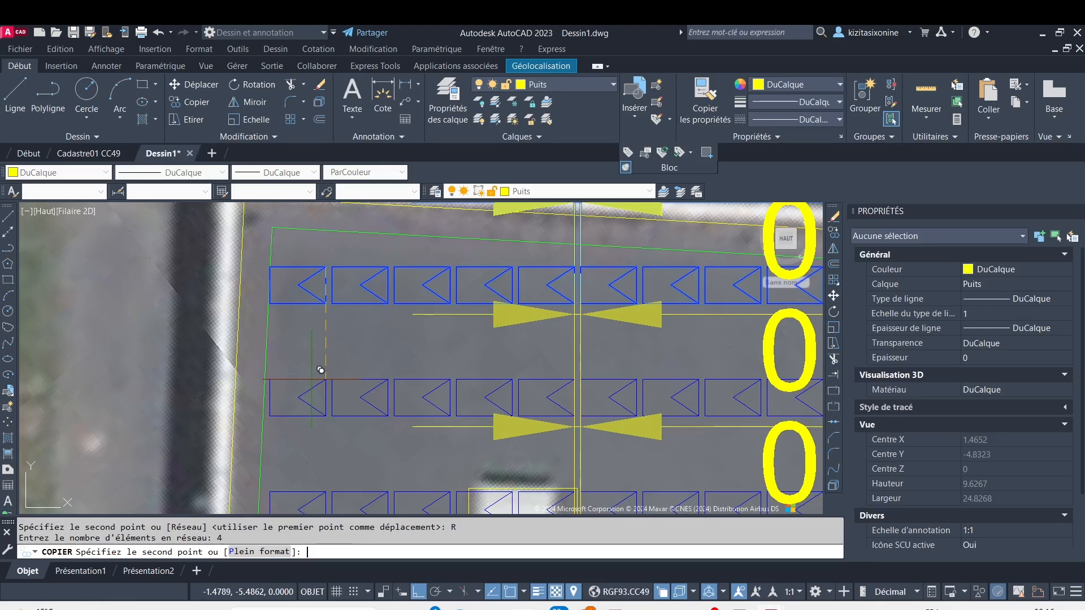
type("1.334")
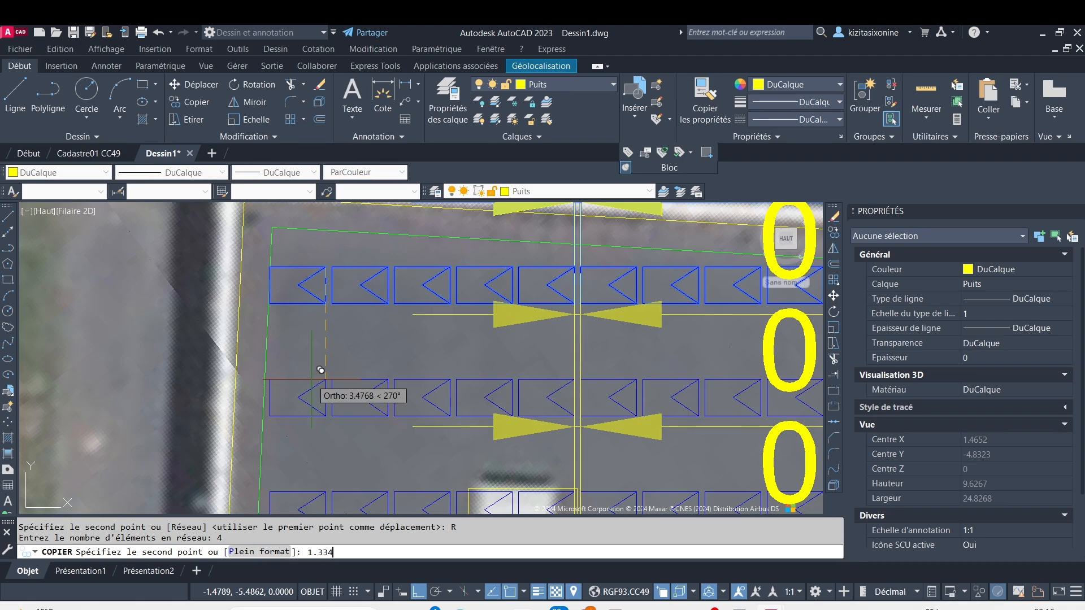
key("Return")
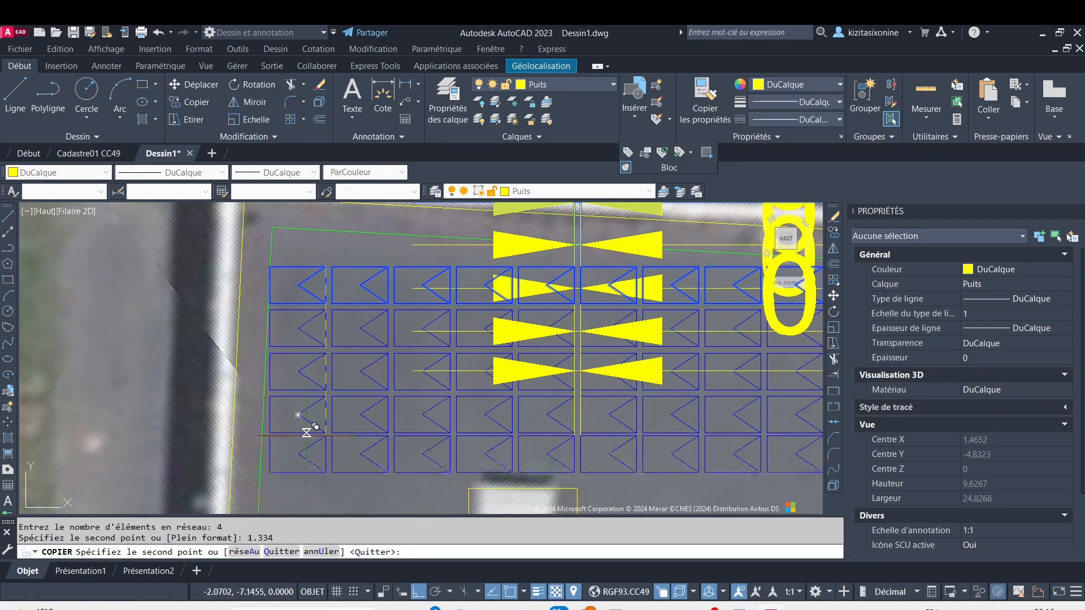
key("Return")
Step: Examine the copied panel rows against the nearby skylights, the dimensions and the rest of the warehouse roof
scroll(308, 432, "down", 6)
scroll(473, 388, "up", 6)
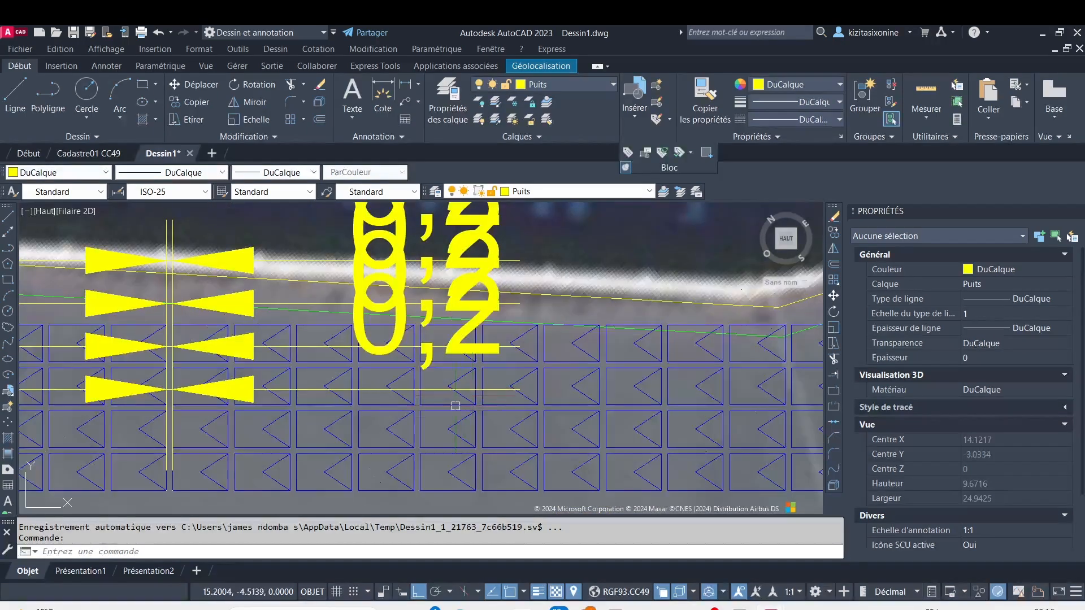
scroll(441, 435, "down", 4)
middle_click_drag(436, 435, 469, 245)
scroll(395, 275, "up", 4)
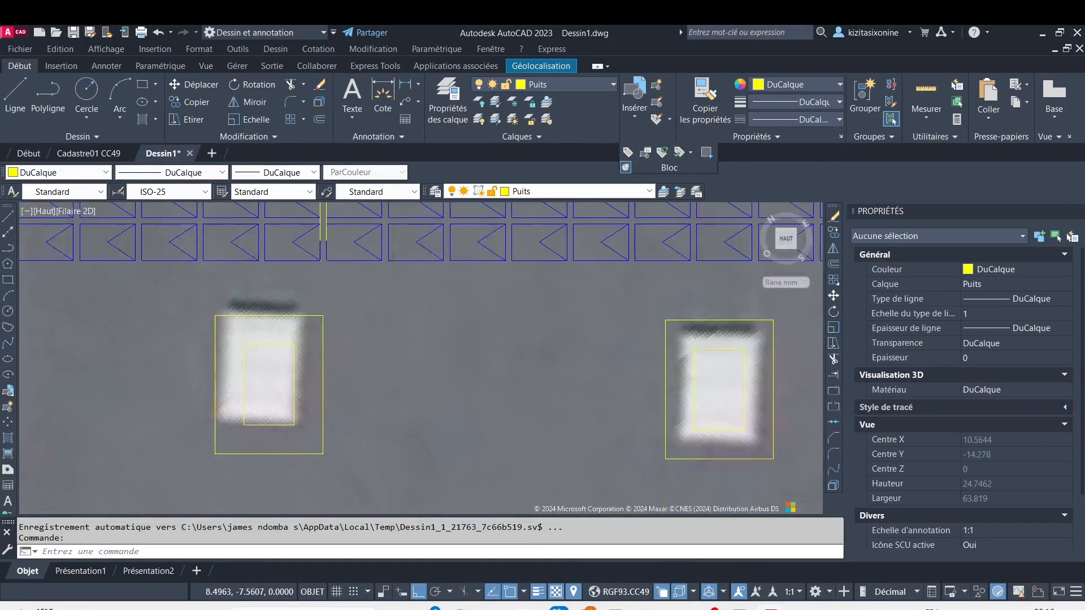
scroll(369, 272, "down", 4)
middle_click_drag(366, 244, 369, 310)
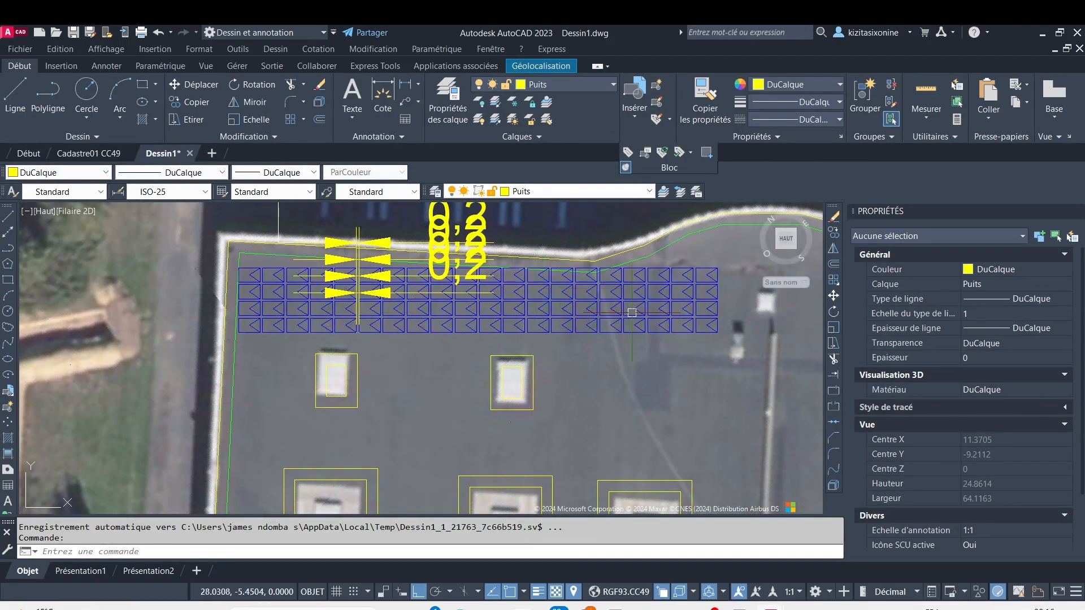
scroll(656, 344, "down", 2)
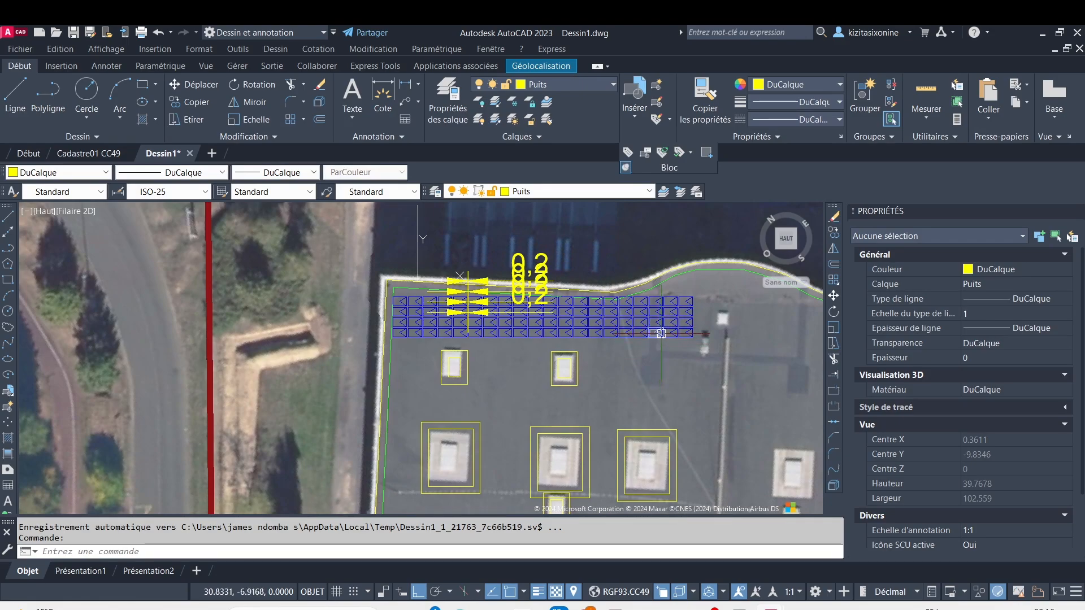
scroll(641, 407, "down", 4)
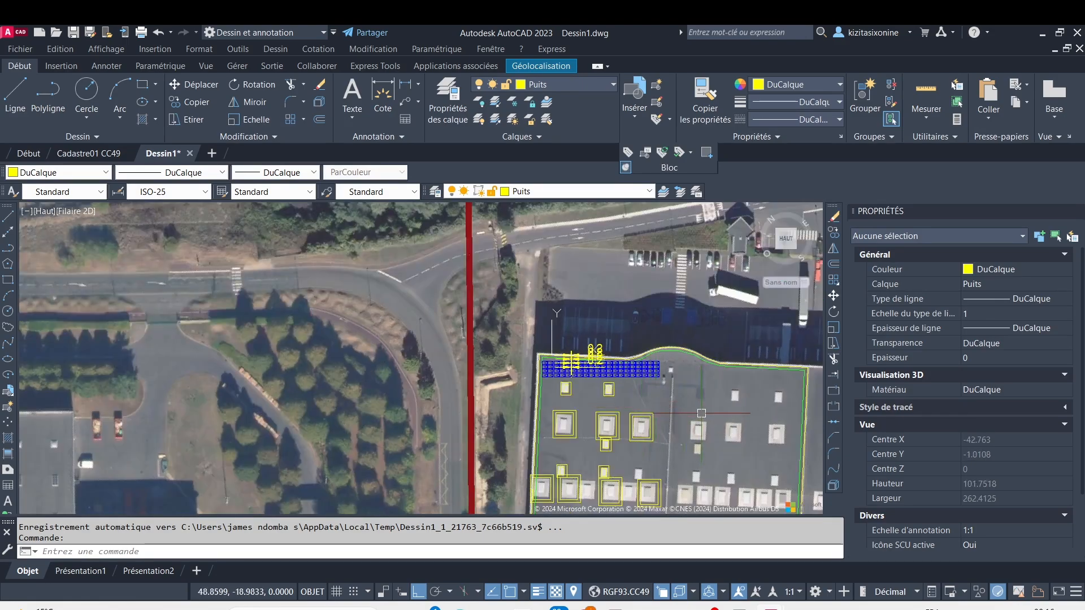
scroll(641, 407, "up", 4)
scroll(589, 325, "up", 4)
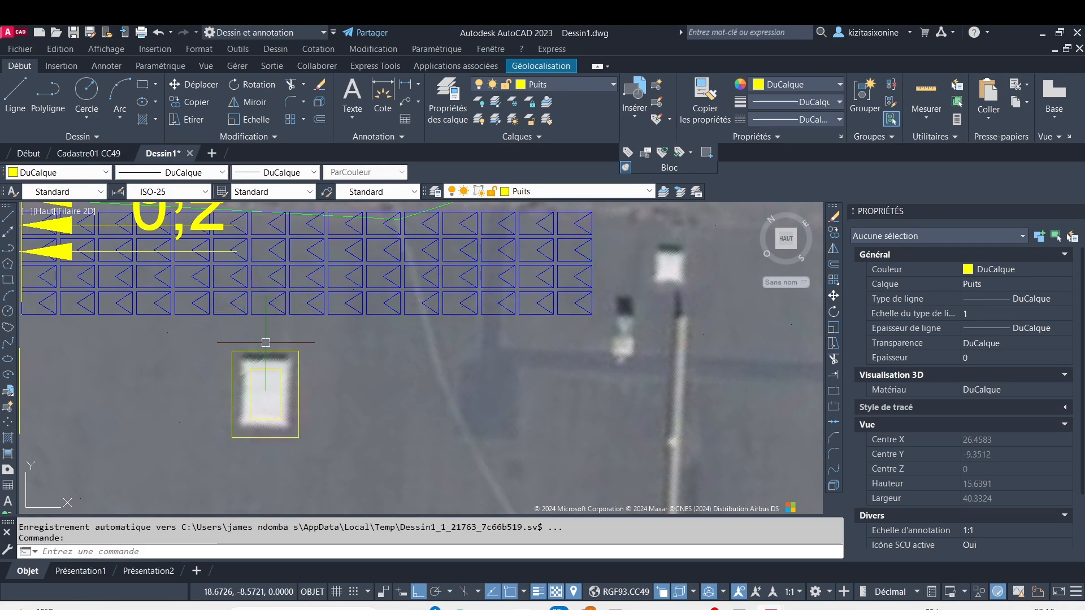
scroll(284, 326, "down", 6)
scroll(305, 390, "up", 2)
middle_click_drag(306, 389, 366, 231)
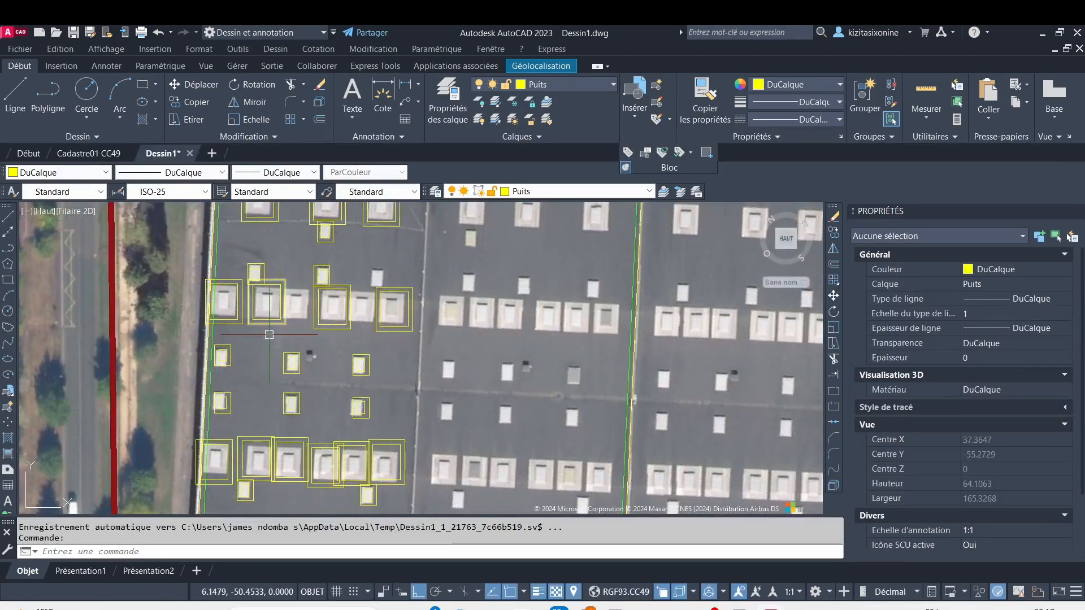
scroll(618, 432, "down", 4)
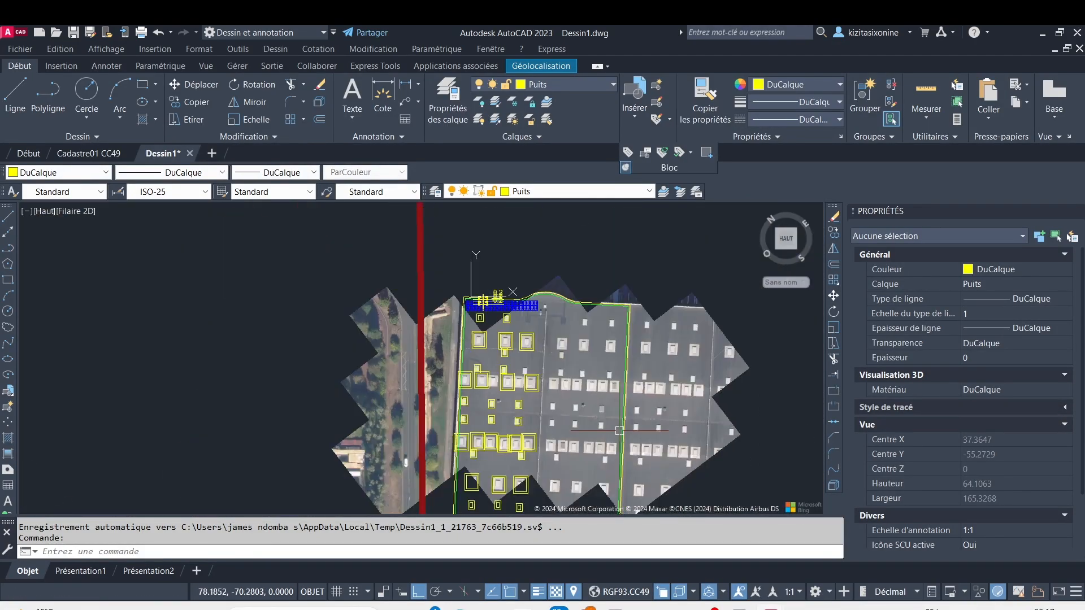
middle_click_drag(737, 364, 585, 388)
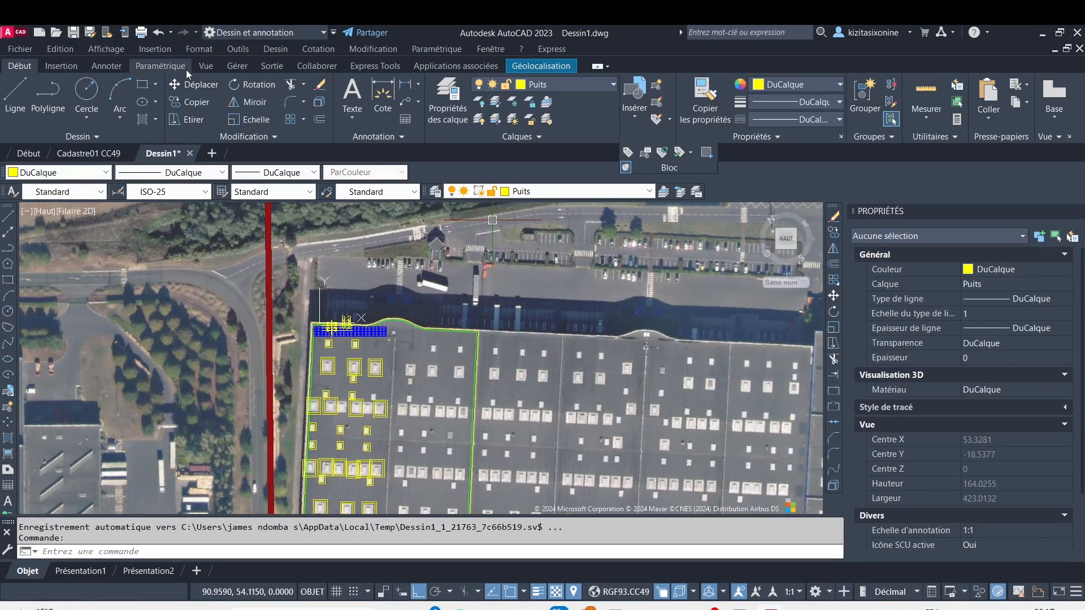
Step: Count the Panneaux T blocks in the drawing with the Quantité palette and compare the count with the panel rows
left_click(203, 66)
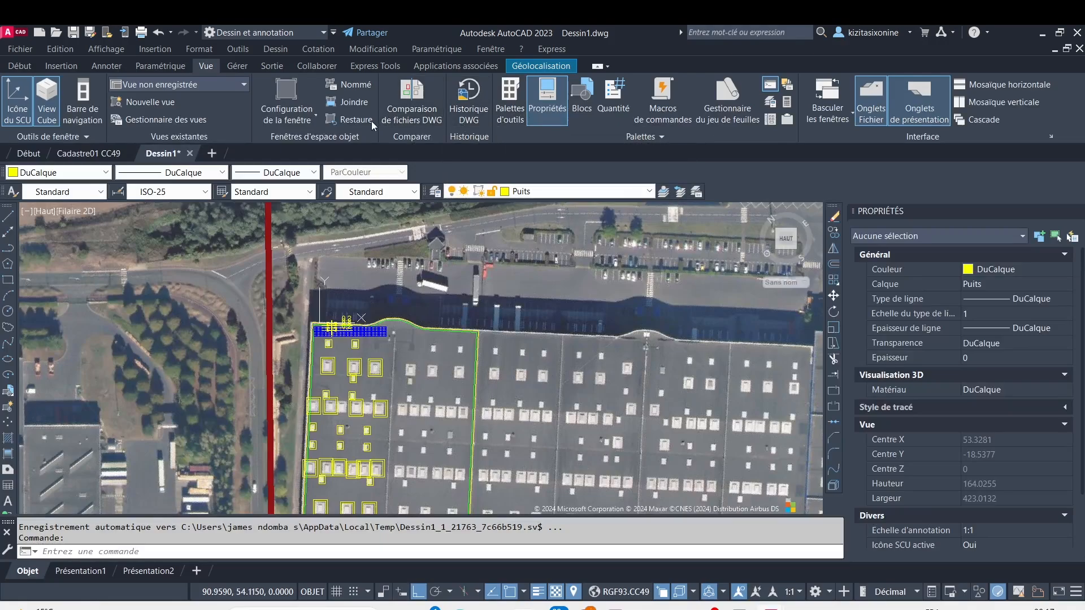
left_click(615, 105)
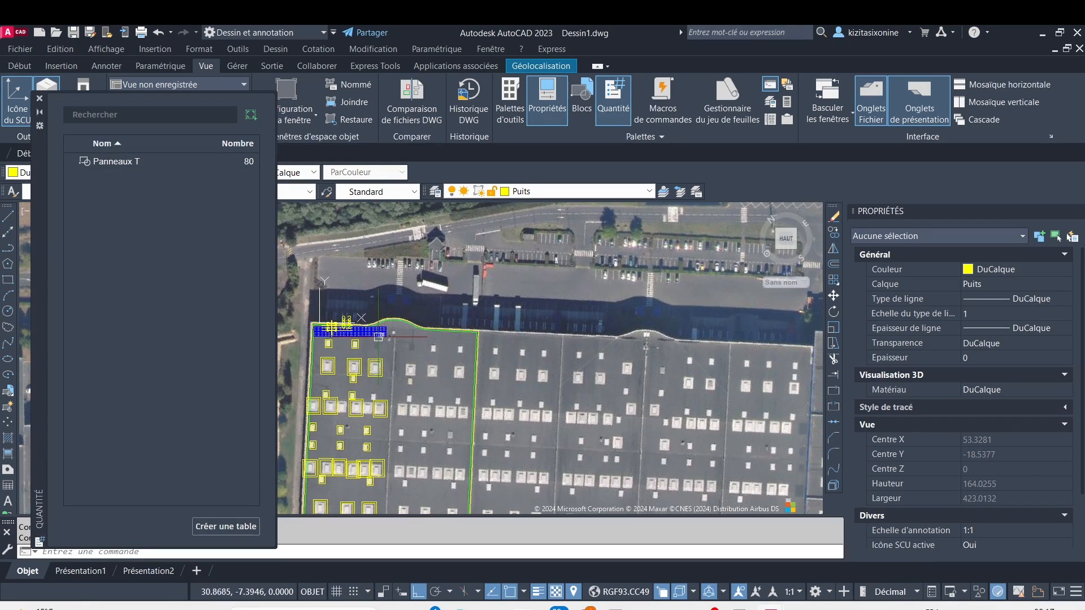
scroll(366, 334, "up", 4)
scroll(366, 334, "up", 2)
scroll(657, 451, "down", 4)
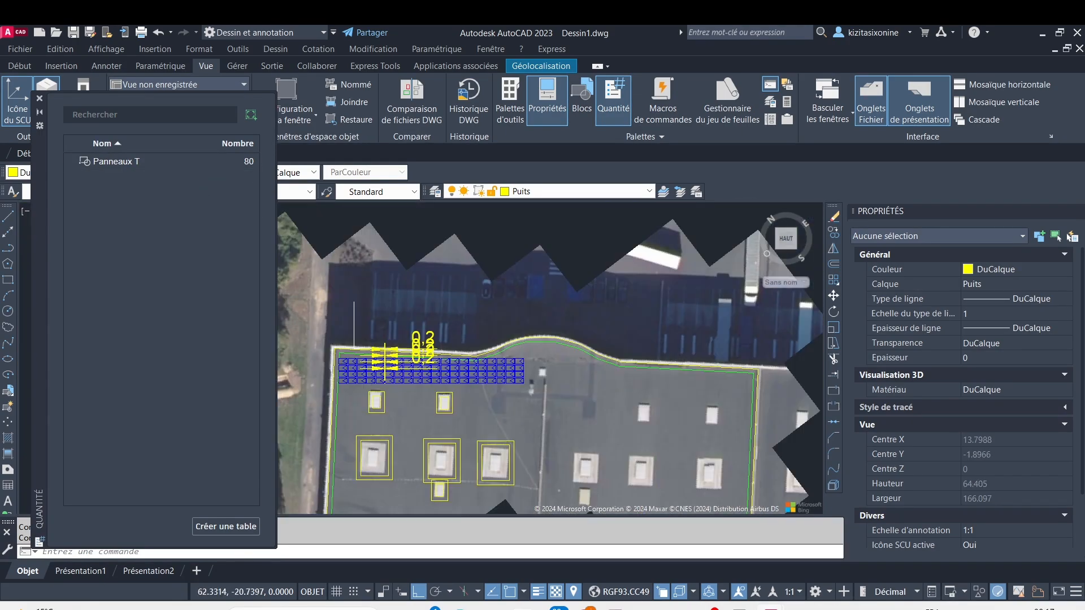
Step: Turn off the lineweight display with the whole warehouse roof and site boundary in view
middle_click_drag(700, 470, 663, 319)
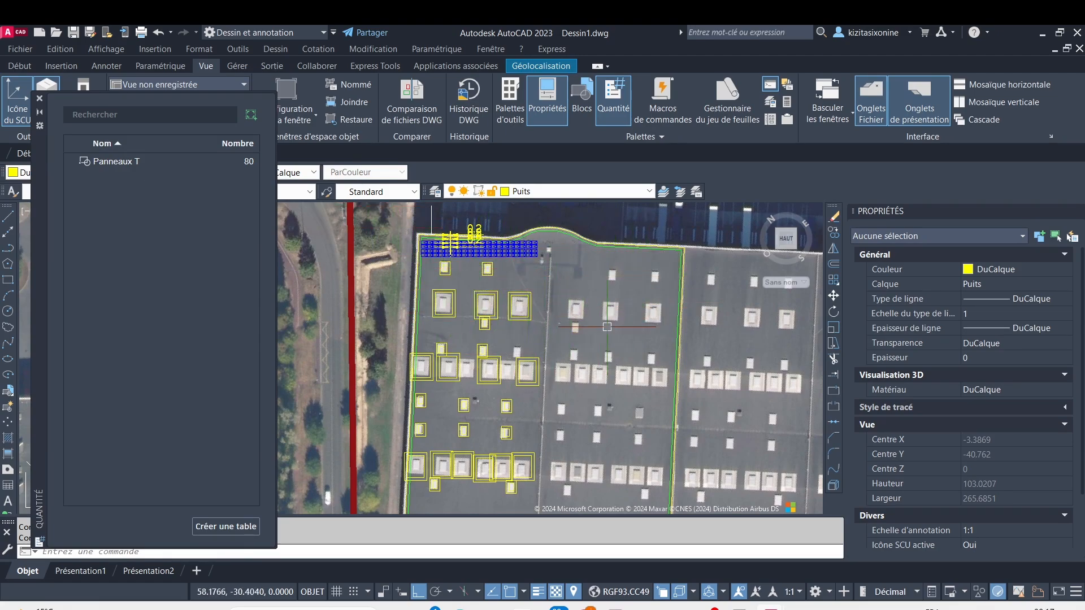
scroll(632, 358, "down", 4)
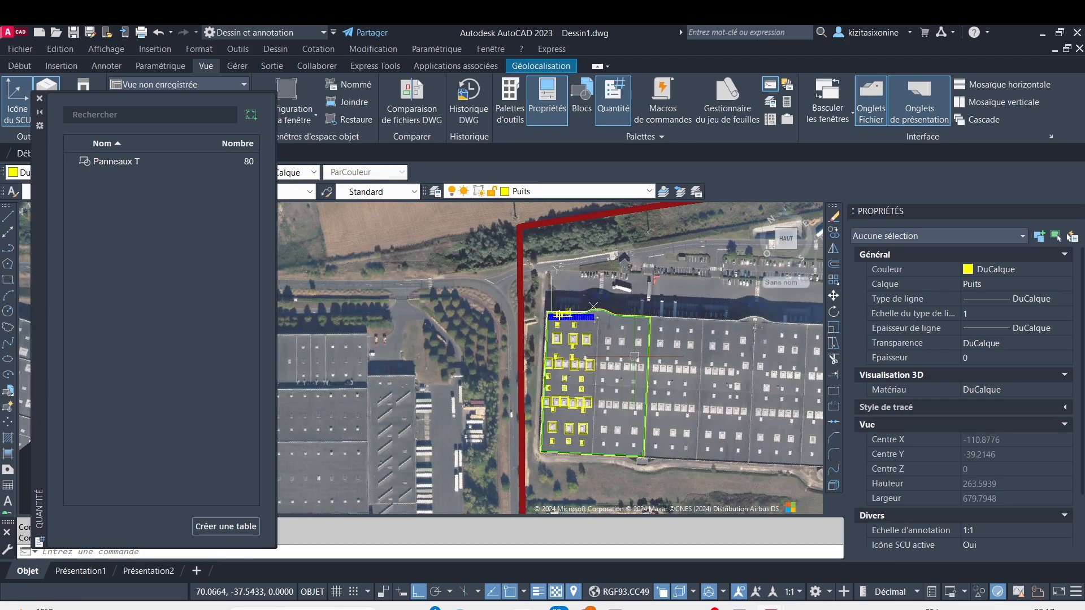
middle_click_drag(632, 359, 500, 312)
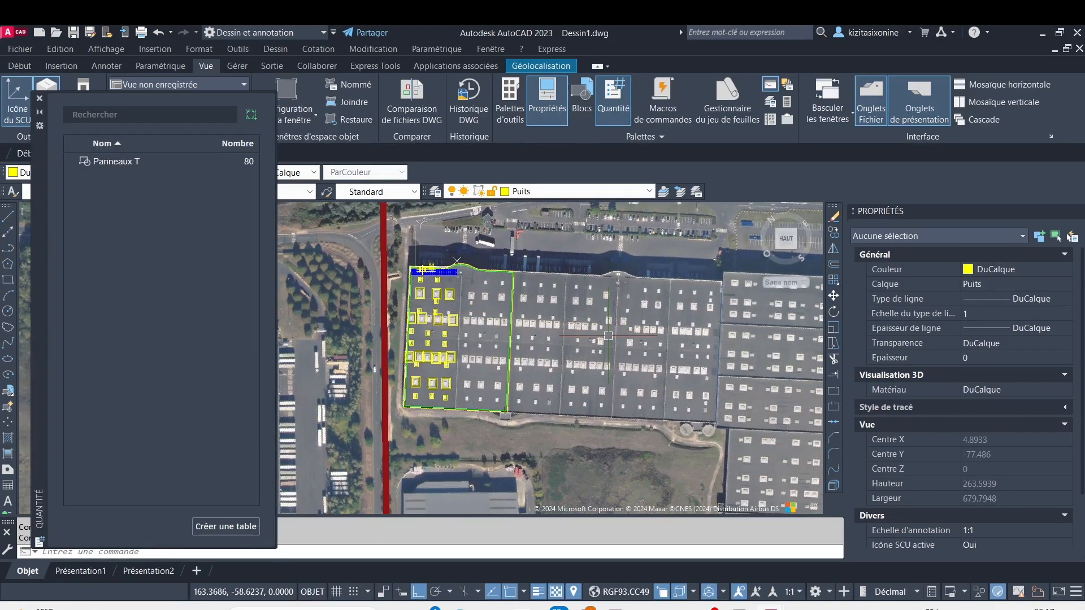
middle_click_drag(713, 364, 606, 327)
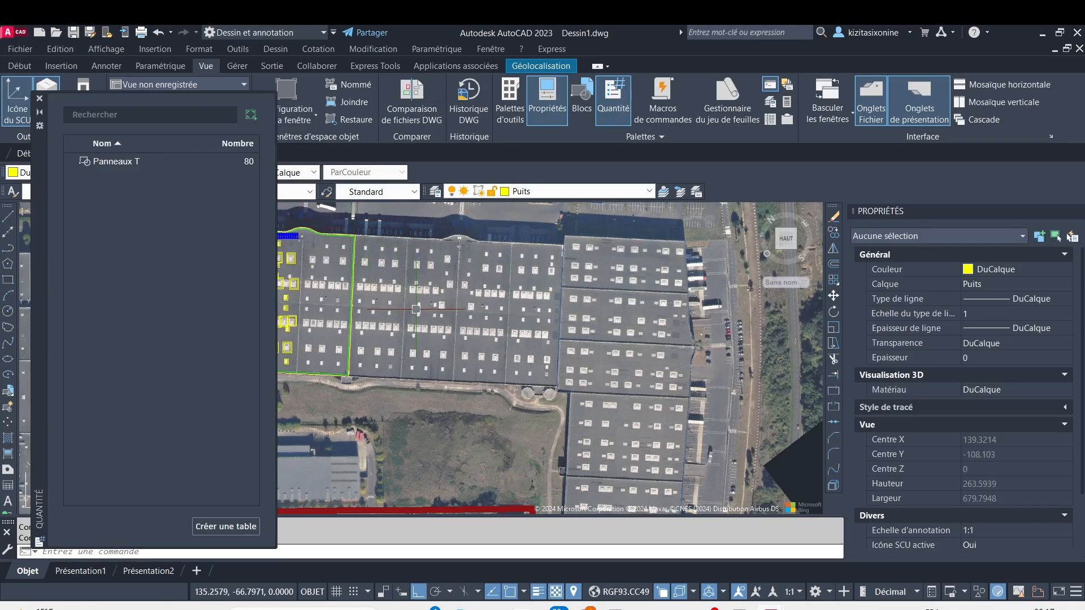
middle_click_drag(411, 309, 481, 298)
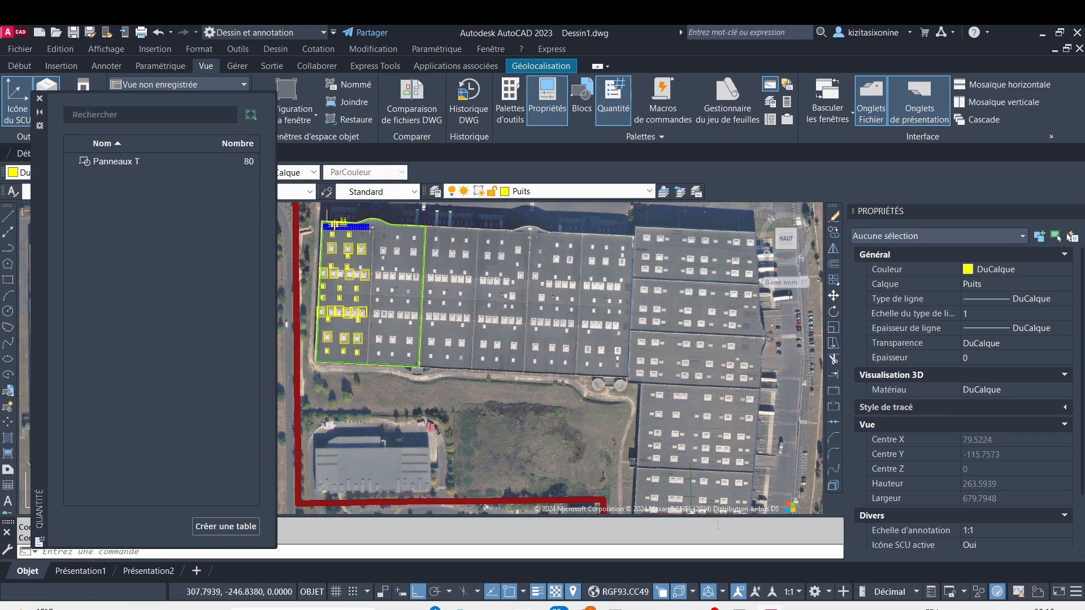
left_click(538, 592)
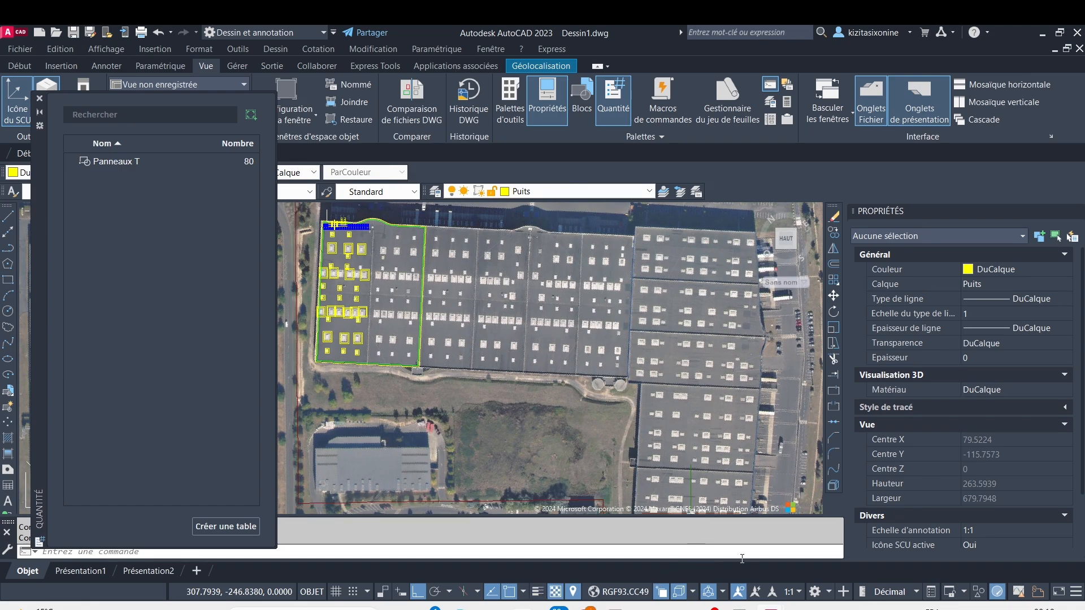